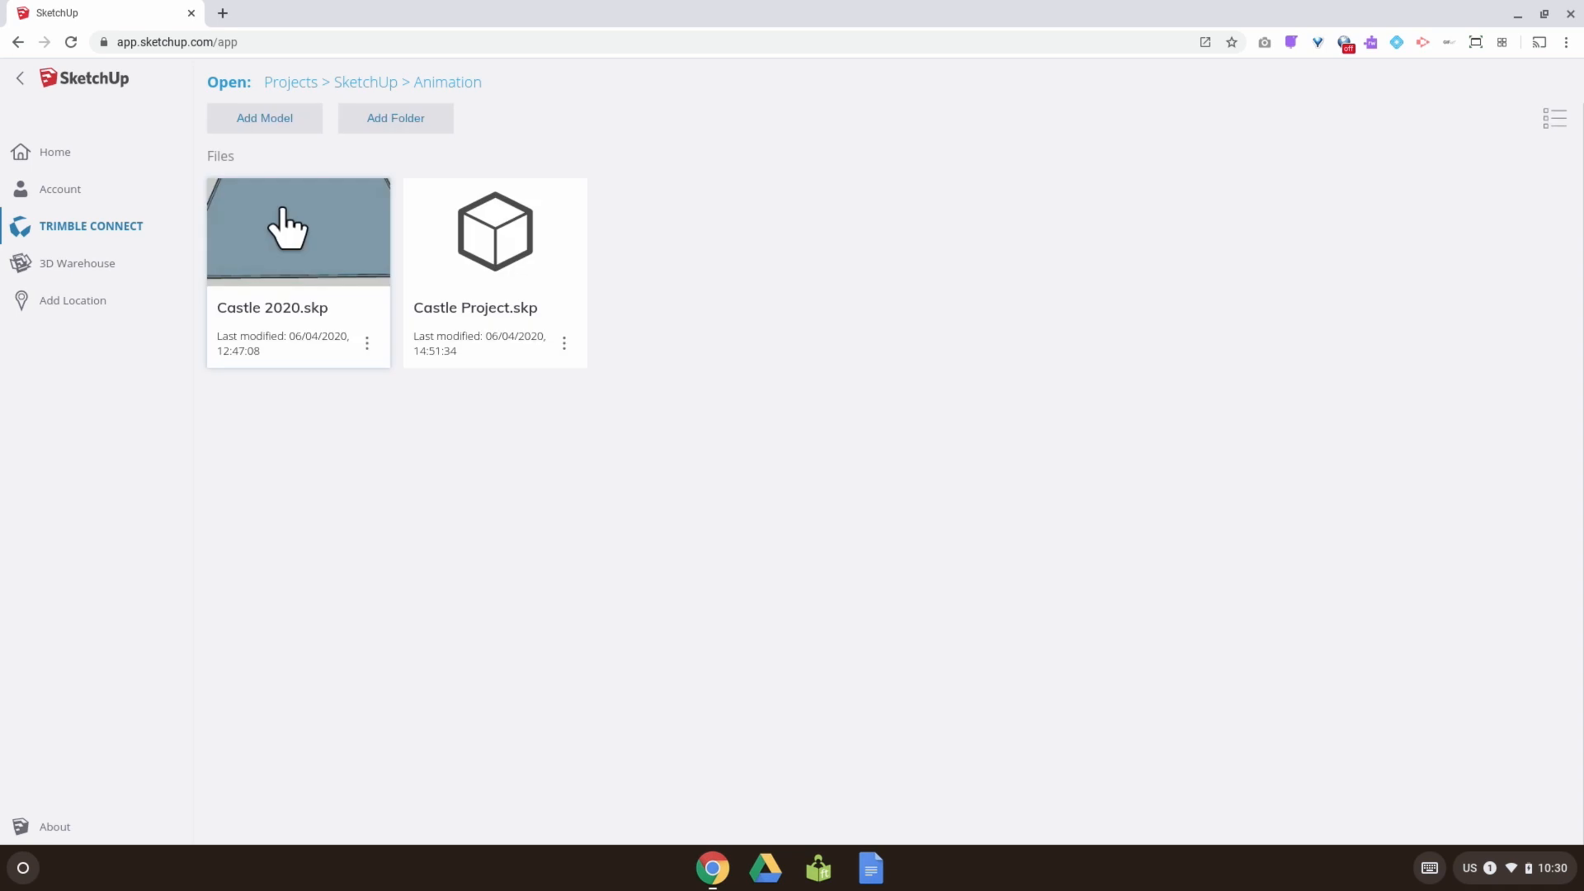
Open the Castle 2020.skp model from the Animation project folder
{"action": "left_click", "coordinate": [285, 241]}
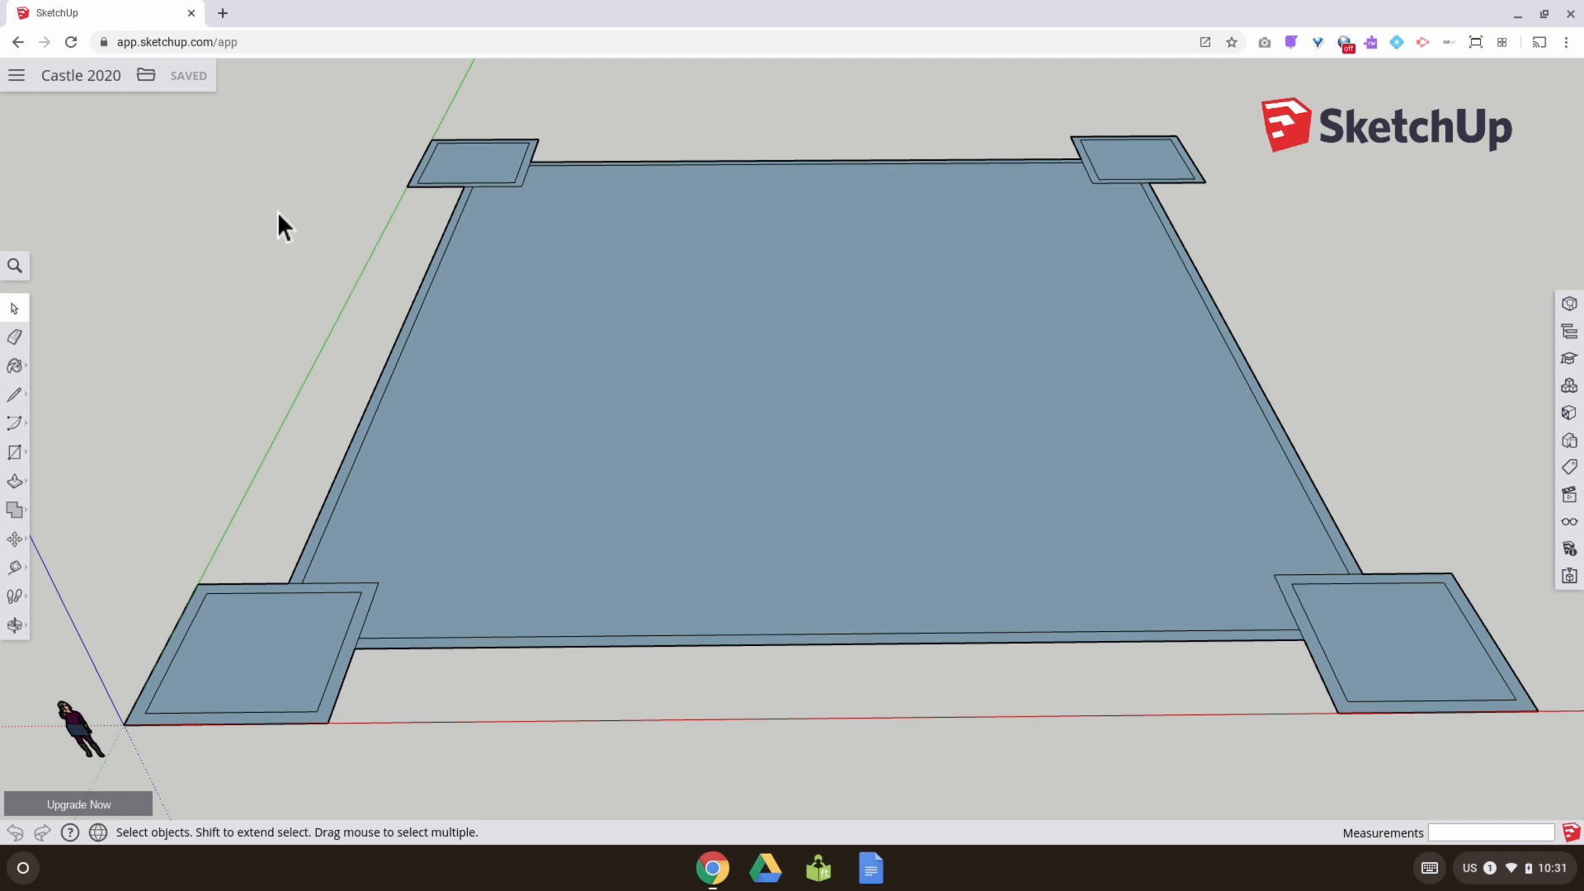
{"action": "mouse_move", "coordinate": [435, 307]}
{"action": "middle_mouse_down"}
{"action": "mouse_move", "coordinate": [577, 354]}
{"action": "mouse_move", "coordinate": [428, 329]}
{"action": "mouse_move", "coordinate": [439, 337]}
{"action": "middle_mouse_up"}
{"action": "scroll", "coordinate": [439, 336], "scroll_direction": "down", "scroll_amount": 3}
{"action": "middle_click_drag", "start_coordinate": [528, 407], "coordinate": [634, 553]}
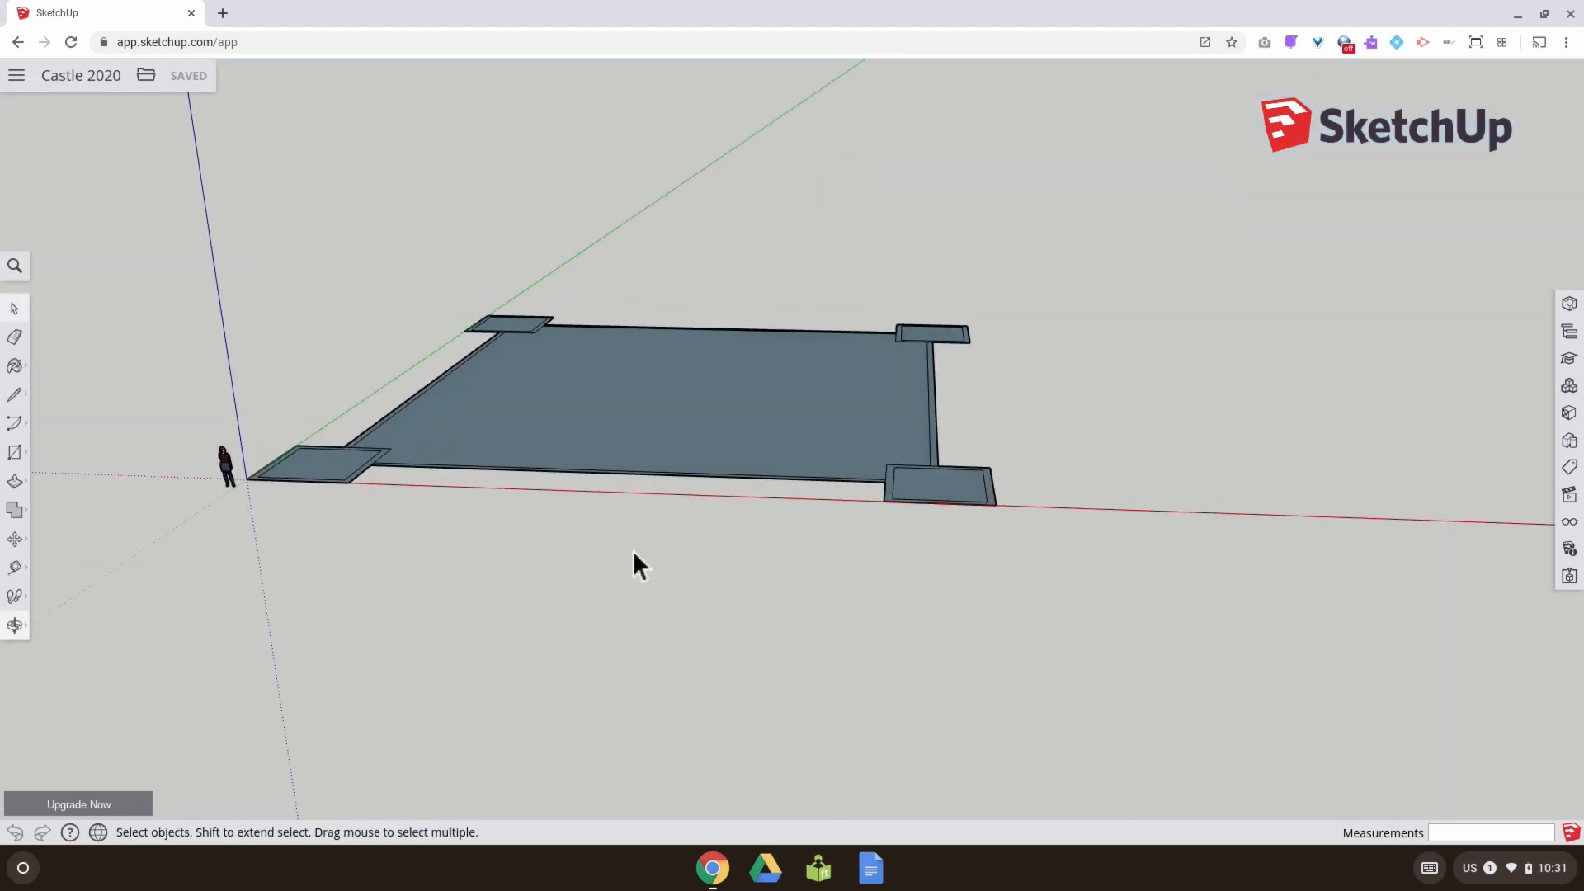
{"action": "middle_click_drag", "start_coordinate": [601, 389], "coordinate": [537, 482]}
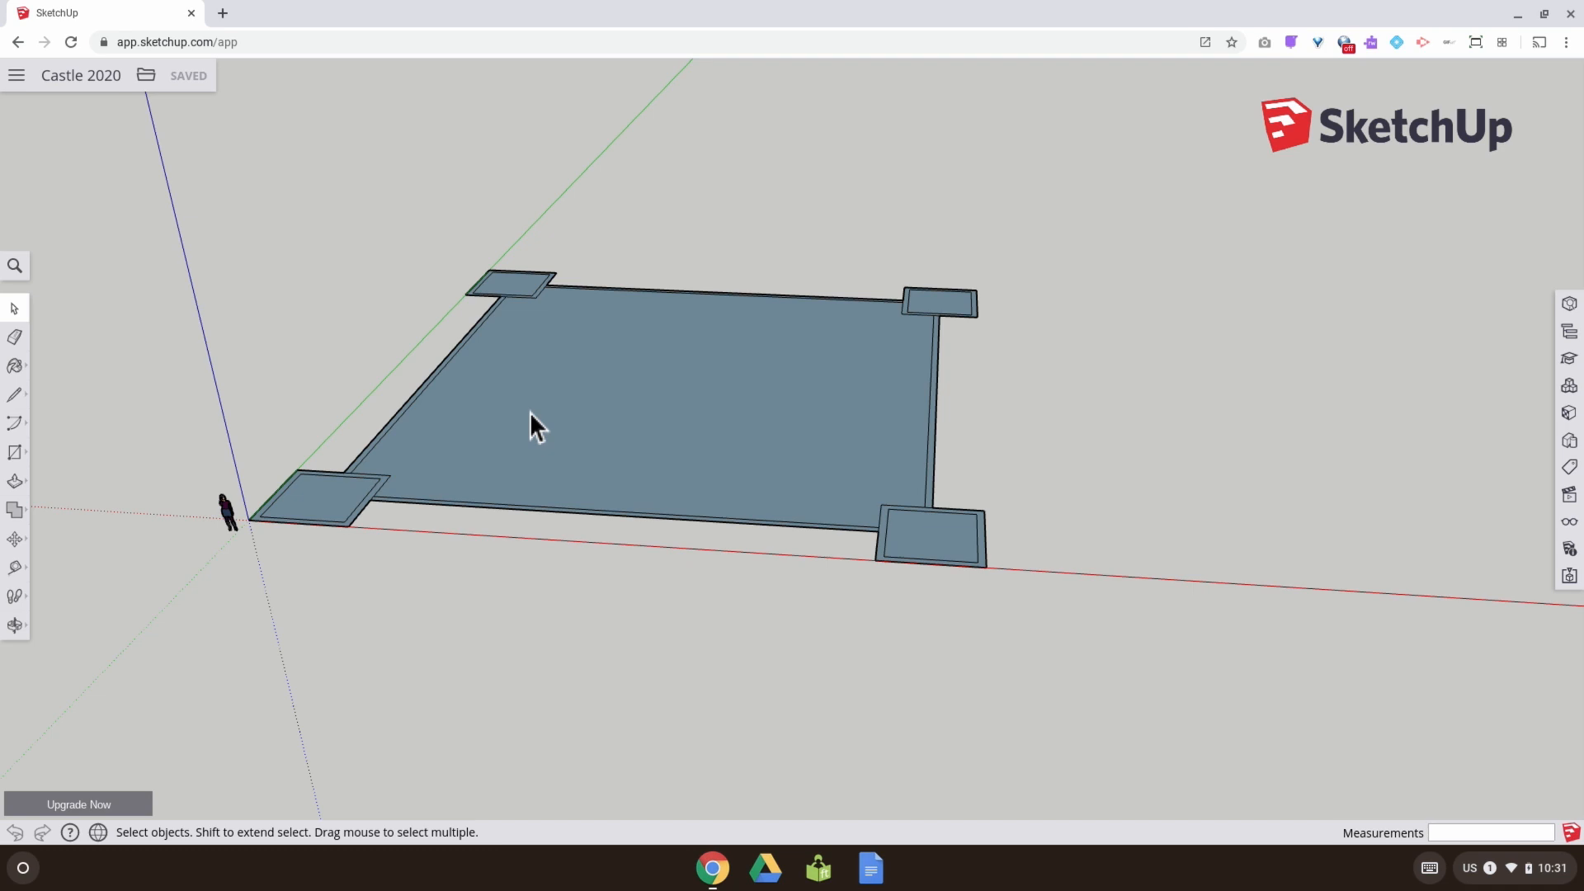
Select the entire connected castle floor plan and reverse its faces, inspecting it from above and below
{"action": "mouse_move", "coordinate": [530, 413]}
{"action": "middle_mouse_down"}
{"action": "mouse_move", "coordinate": [481, 410]}
{"action": "mouse_move", "coordinate": [542, 417]}
{"action": "middle_mouse_up"}
{"action": "left_click", "coordinate": [552, 419]}
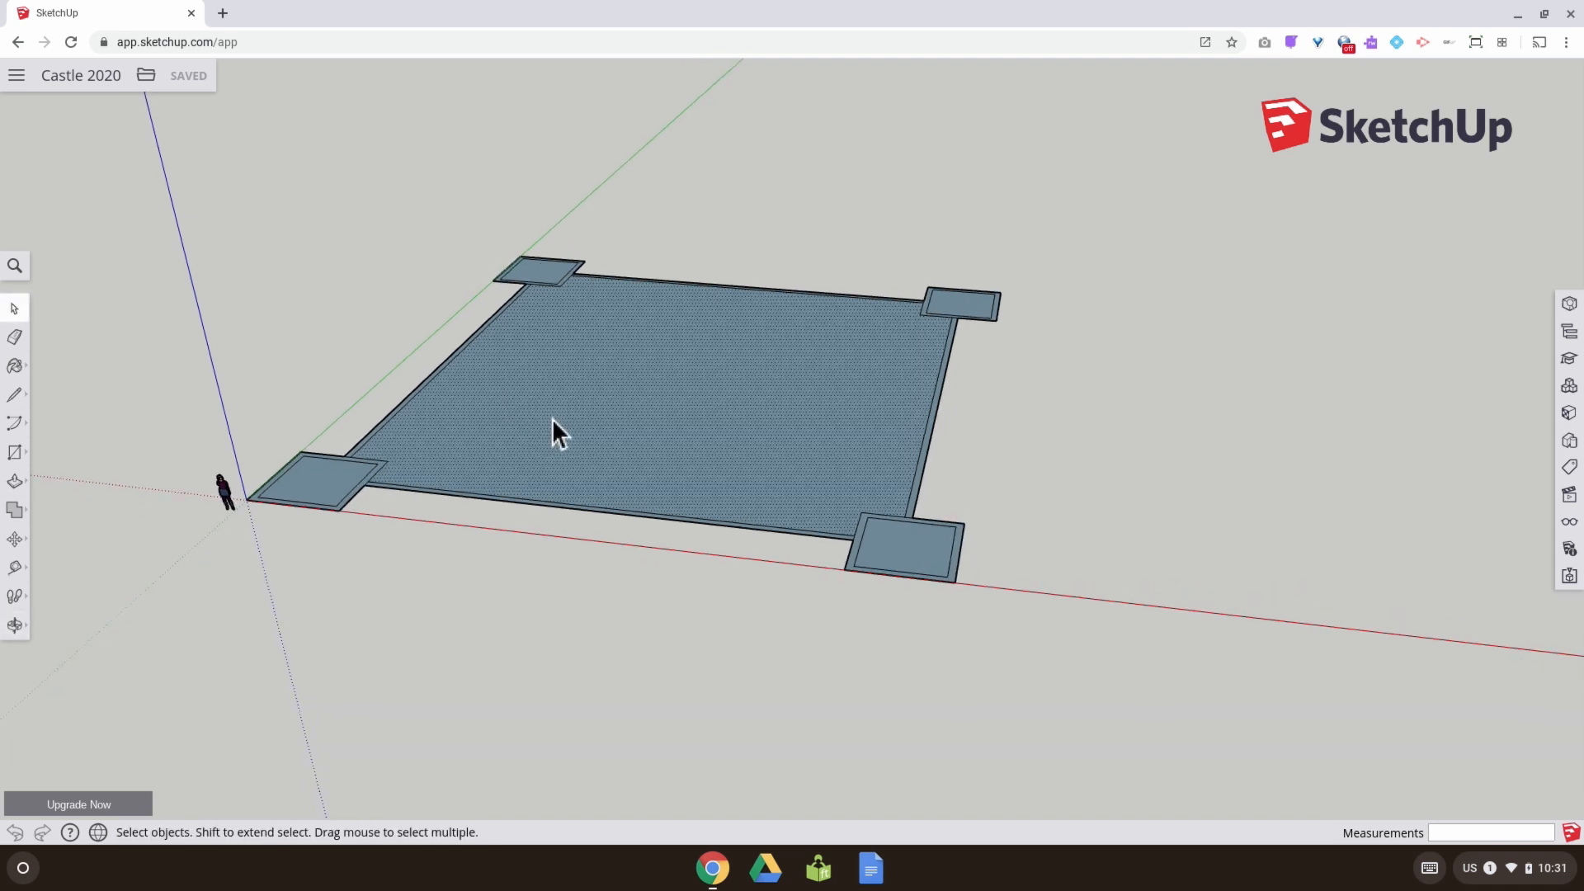
{"action": "double_click", "coordinate": [552, 418]}
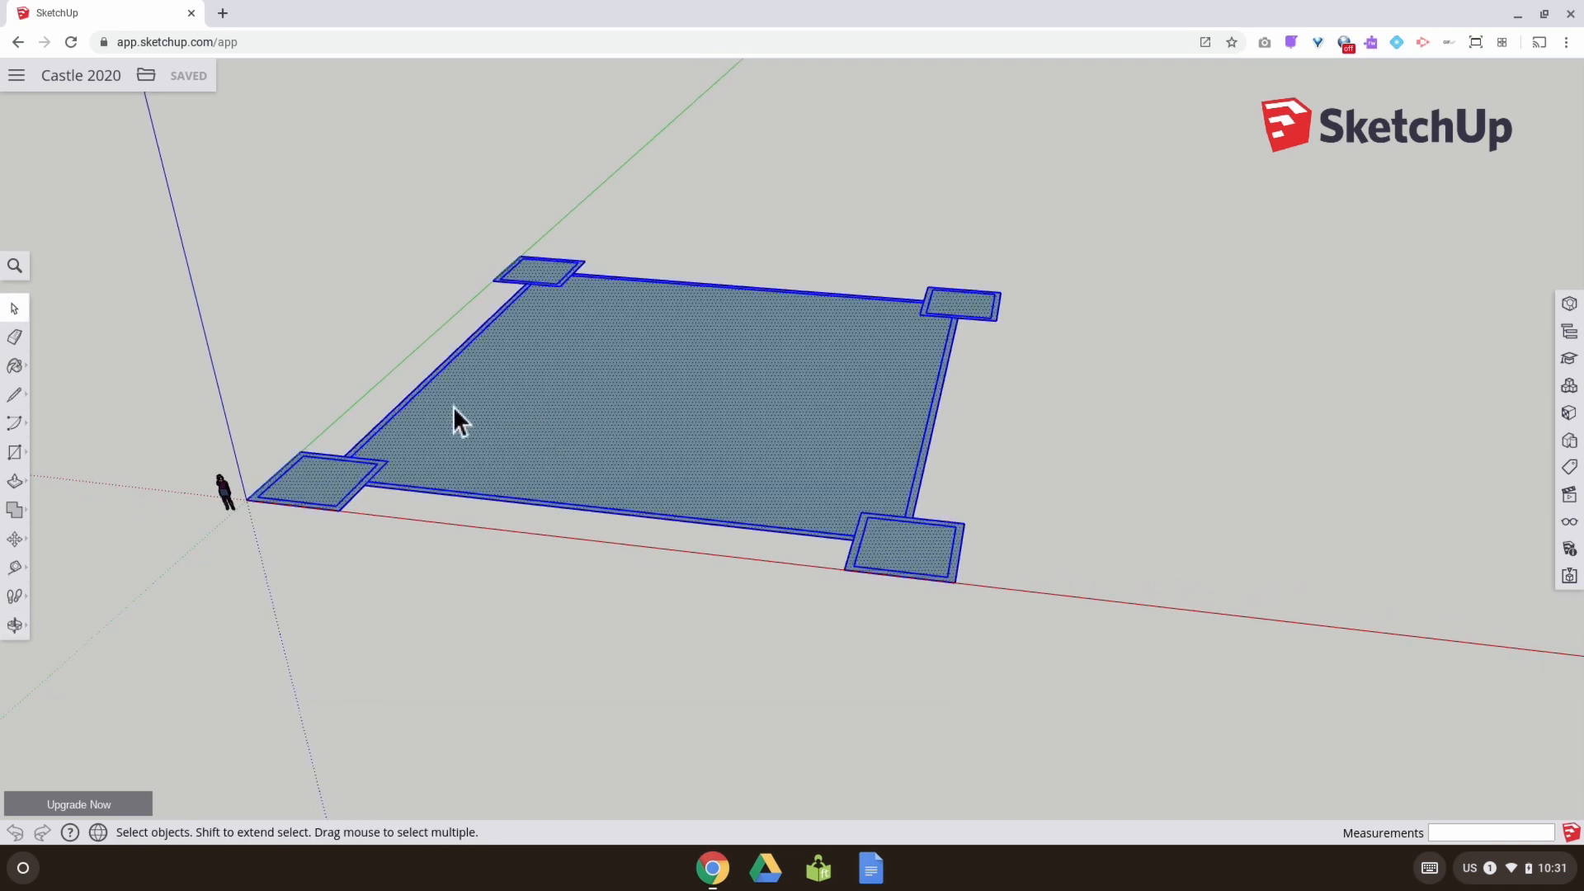
{"action": "left_click", "coordinate": [421, 333]}
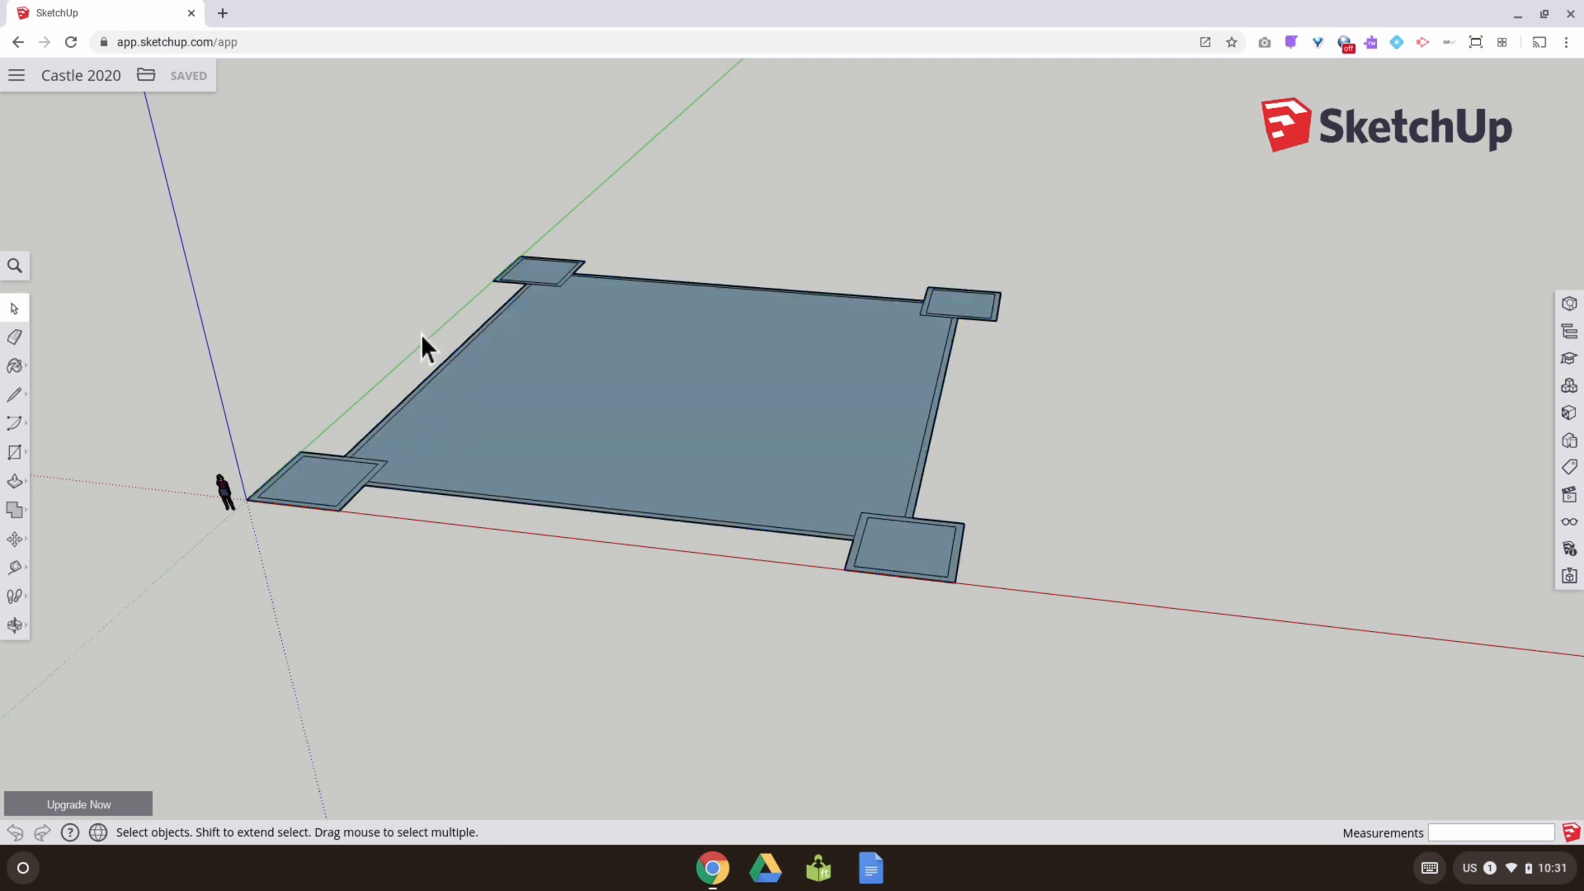
{"action": "double_click", "coordinate": [533, 382]}
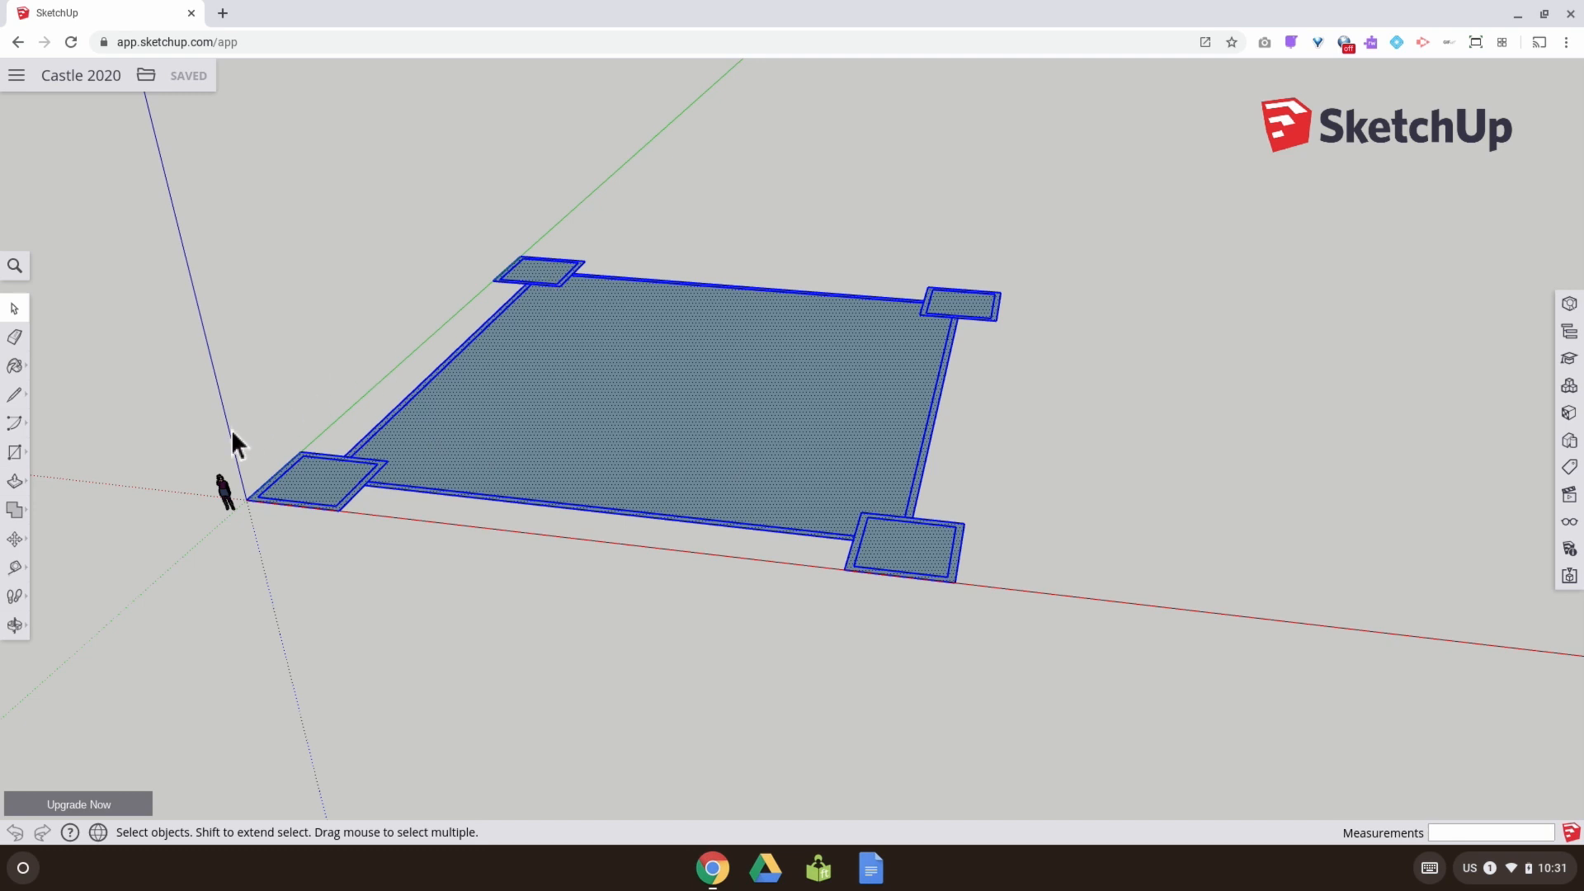
{"action": "right_click", "coordinate": [568, 398]}
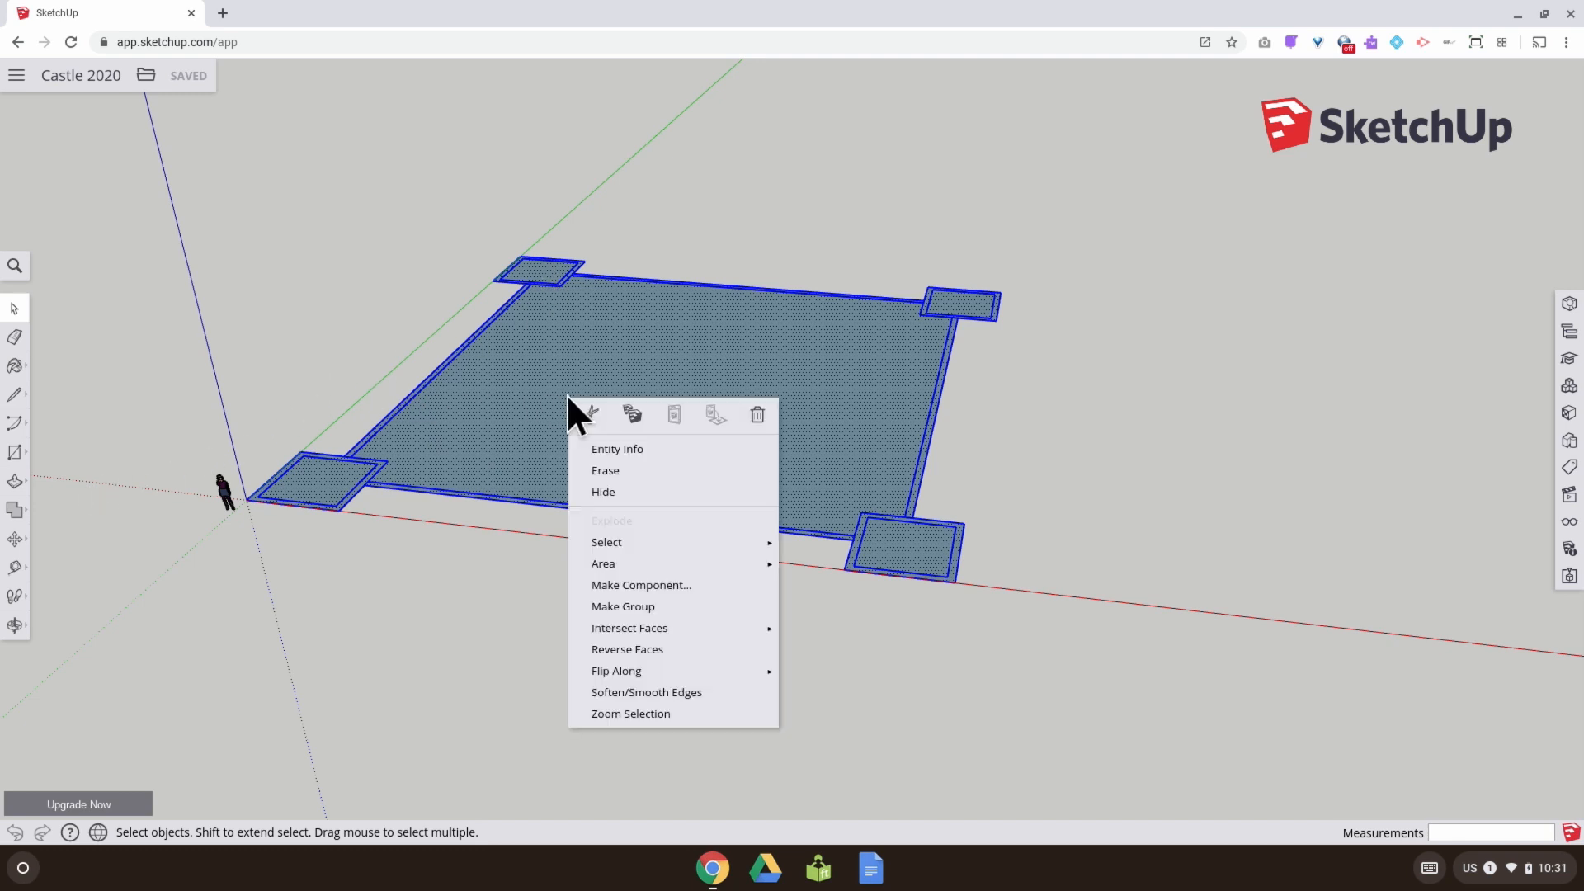
{"action": "left_click", "coordinate": [644, 649]}
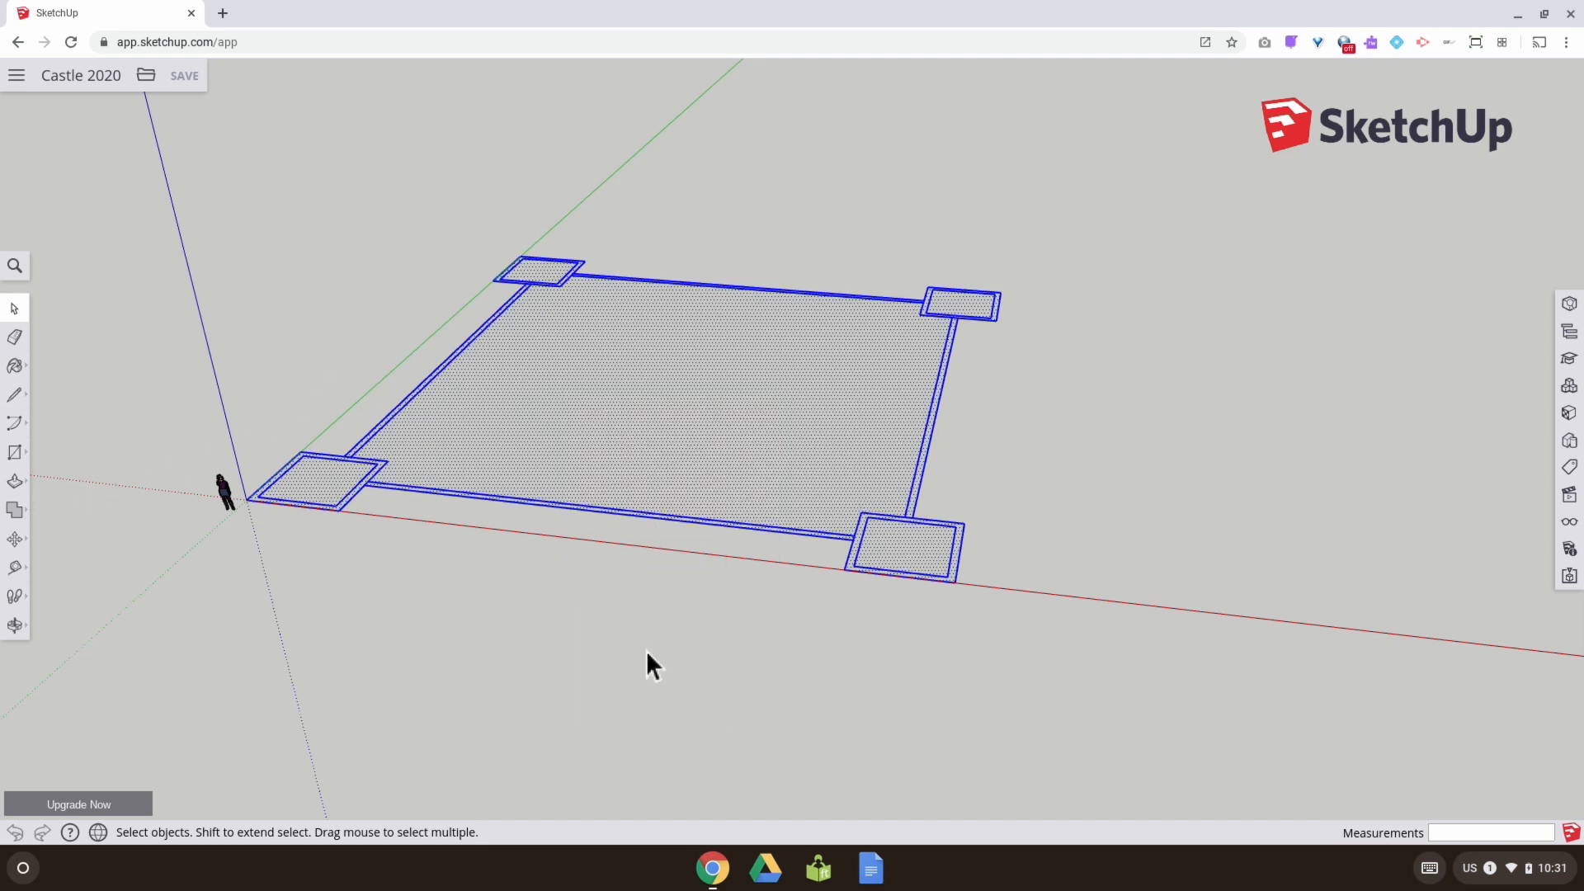
{"action": "left_click", "coordinate": [629, 620]}
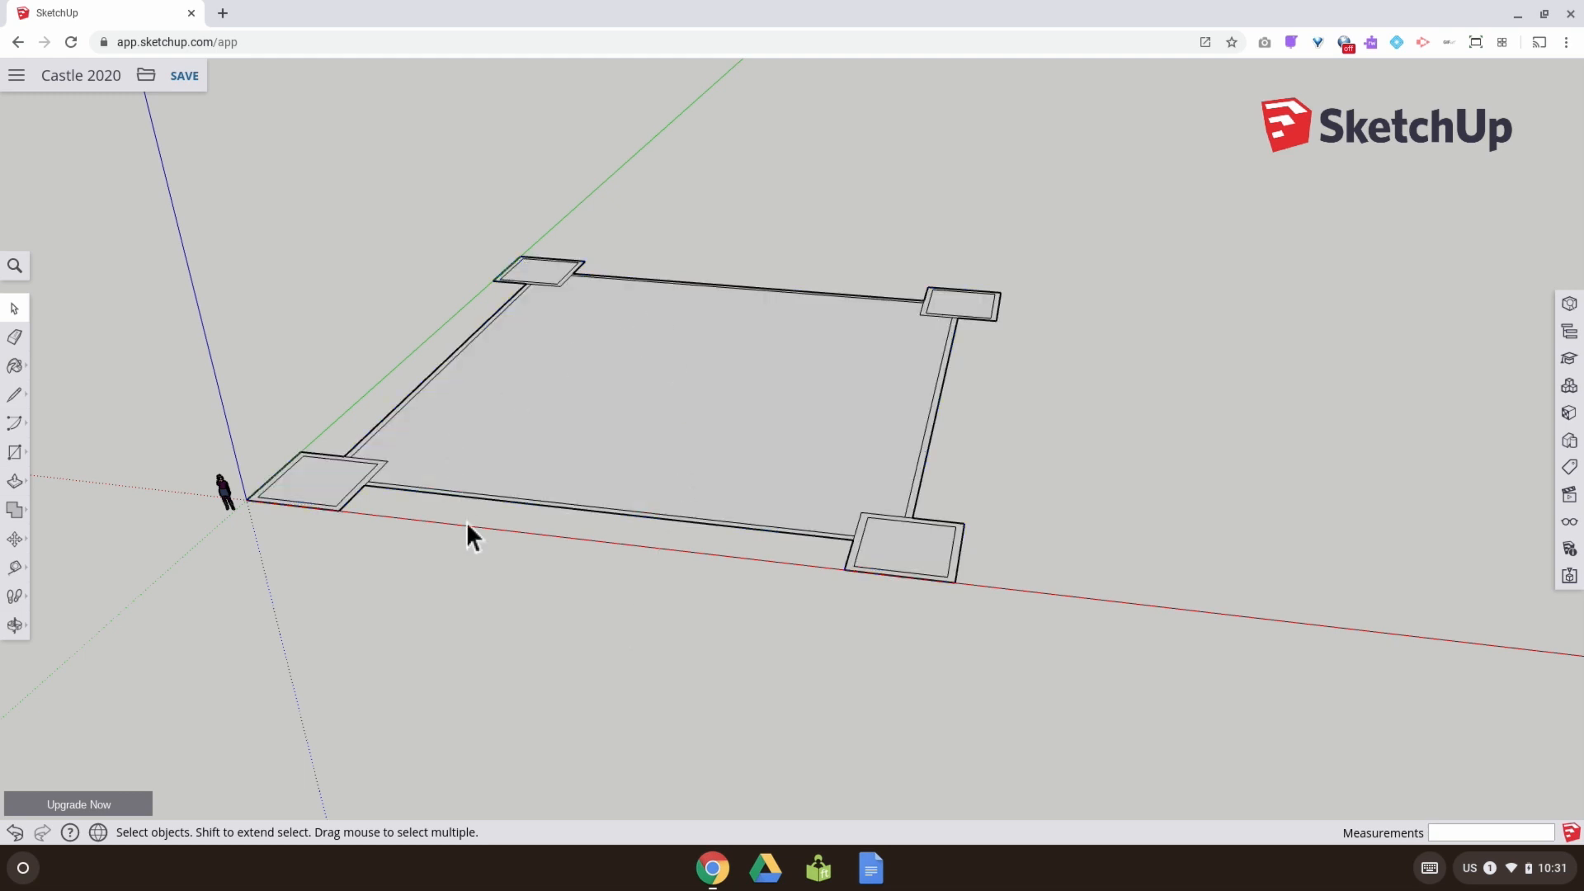
{"action": "middle_click_drag", "start_coordinate": [467, 522], "coordinate": [488, 163]}
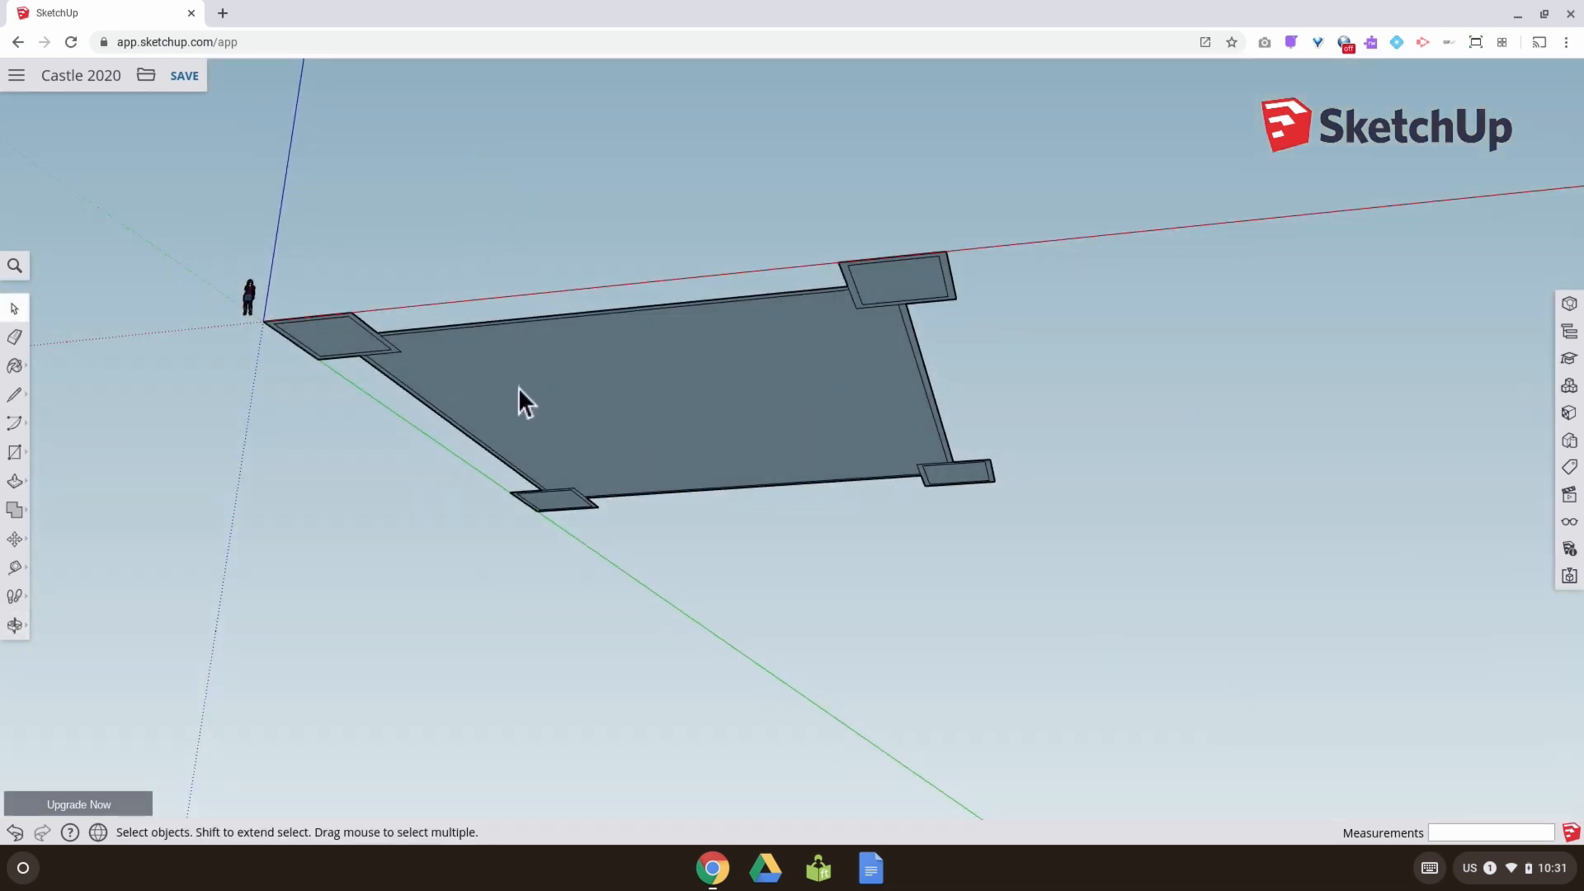
{"action": "middle_click_drag", "start_coordinate": [518, 387], "coordinate": [522, 627]}
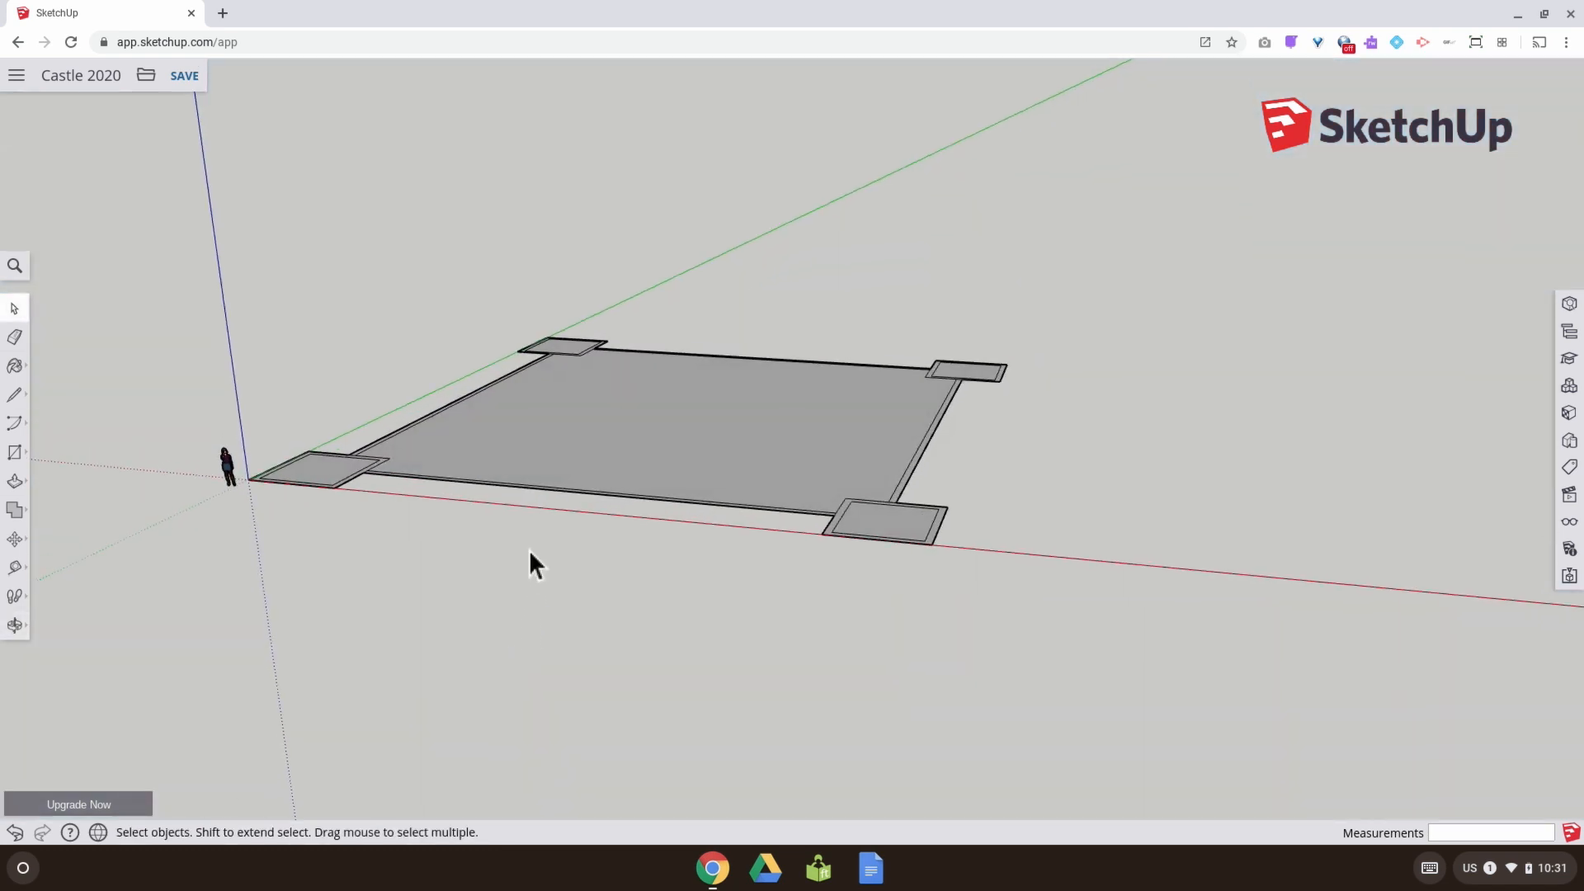
{"action": "middle_click_drag", "start_coordinate": [528, 549], "coordinate": [398, 607]}
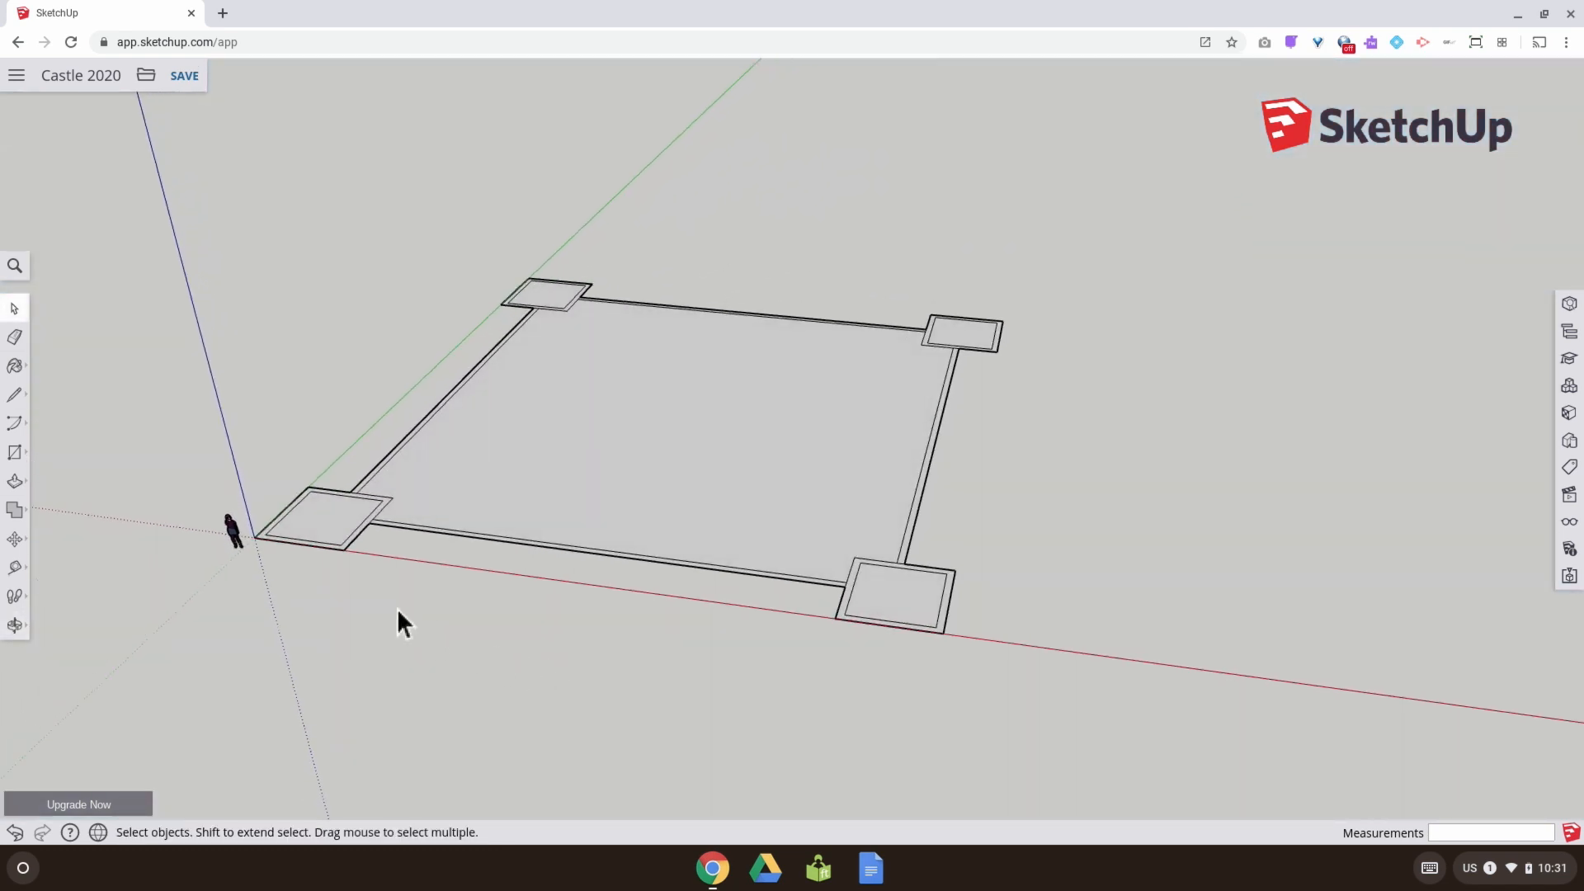
{"action": "left_click", "coordinate": [15, 482]}
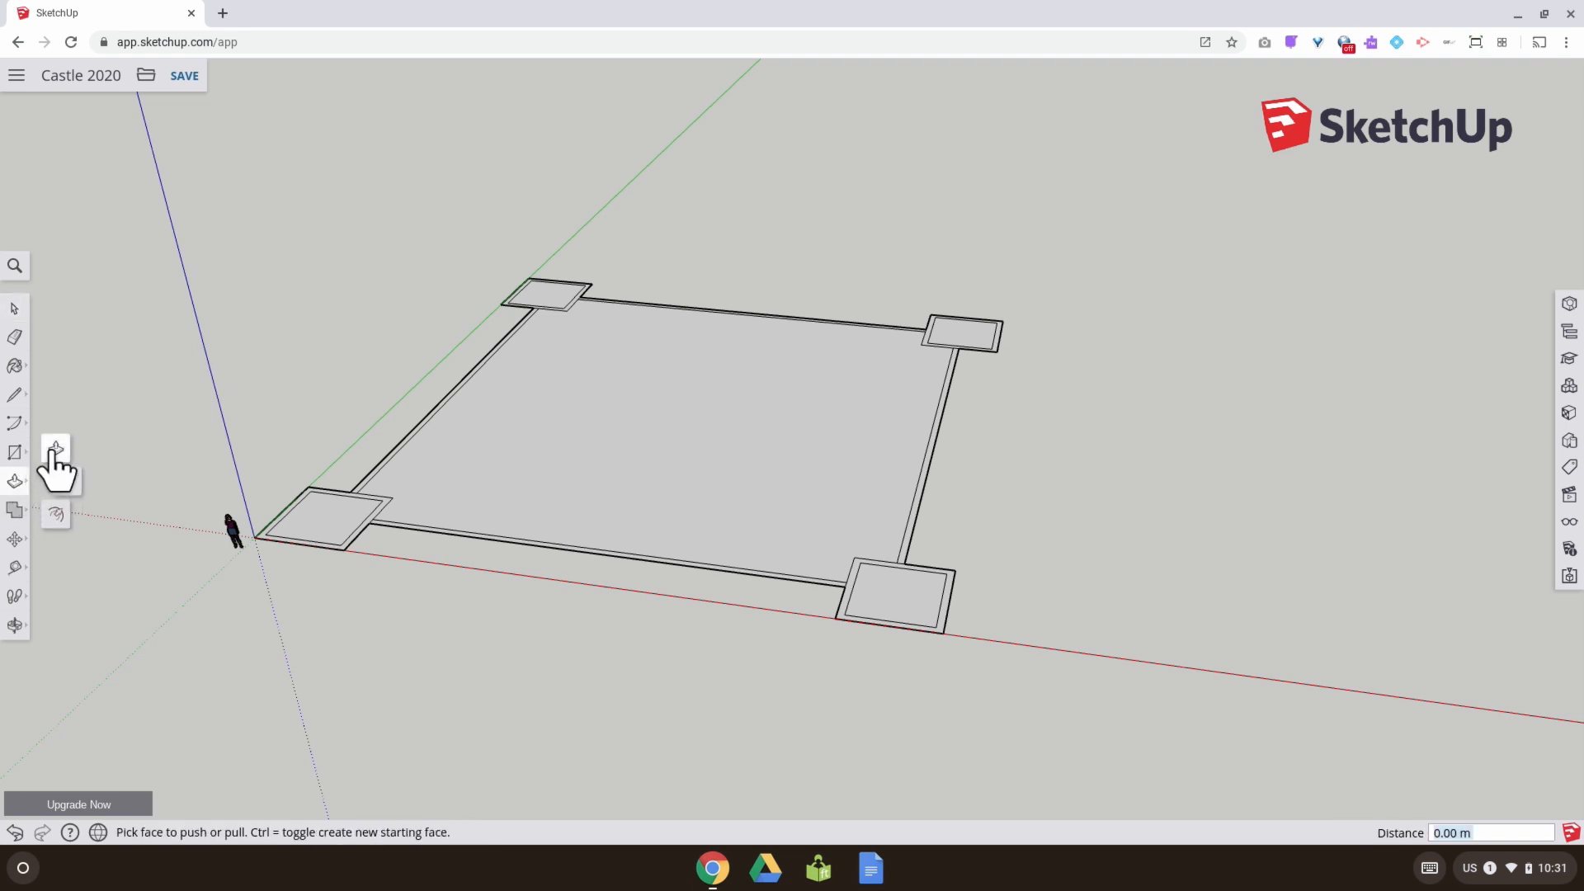
{"action": "scroll", "coordinate": [268, 518], "scroll_direction": "up", "scroll_amount": 3}
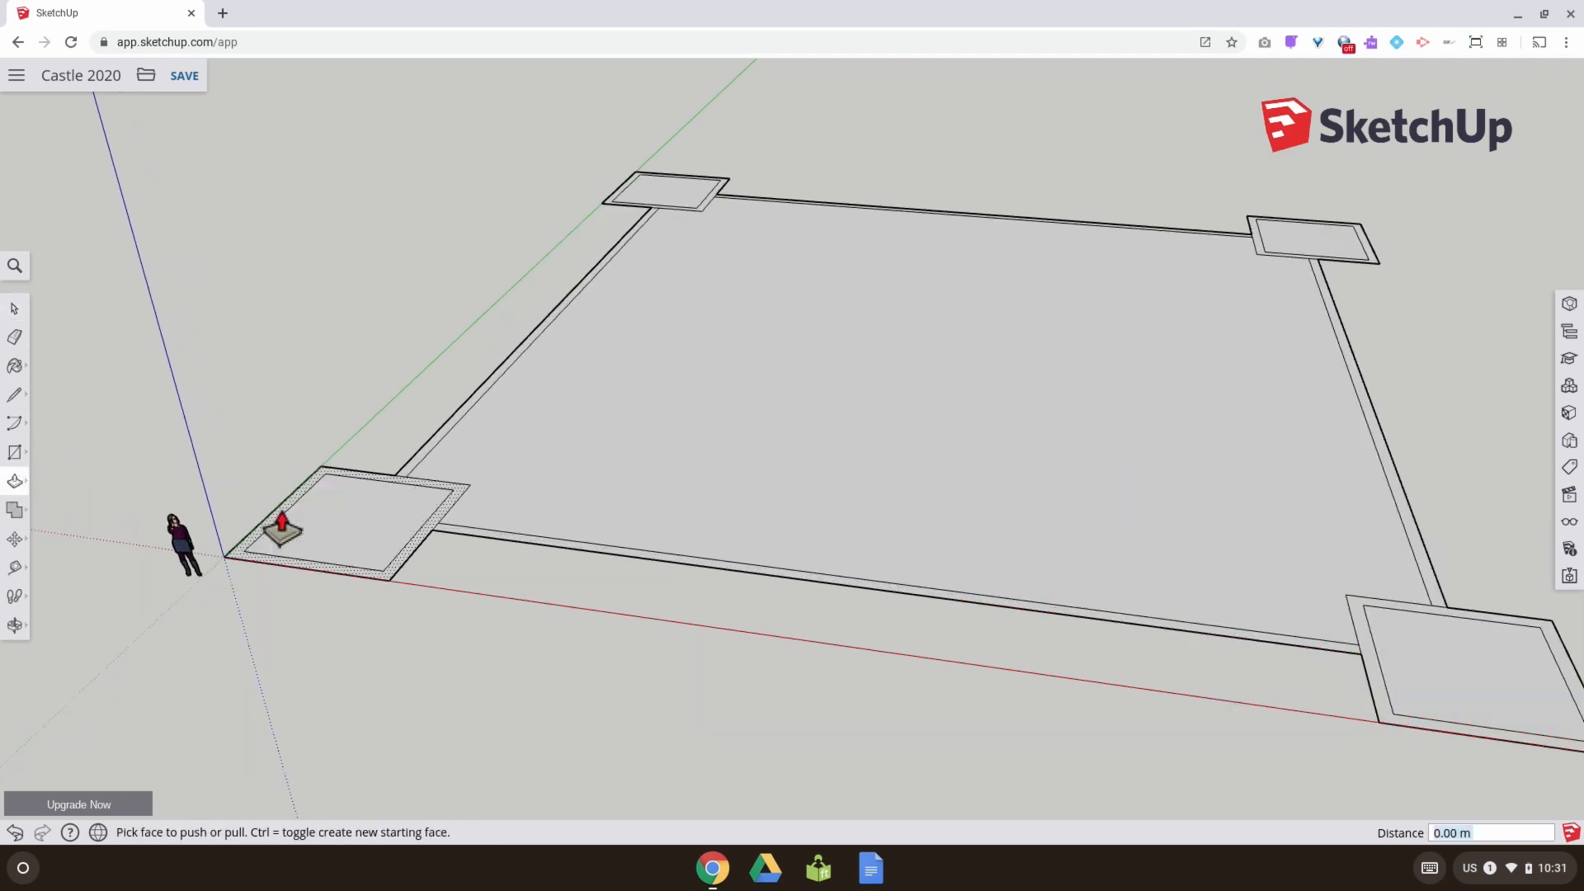
{"action": "left_click_drag", "start_coordinate": [283, 521], "coordinate": [236, 211]}
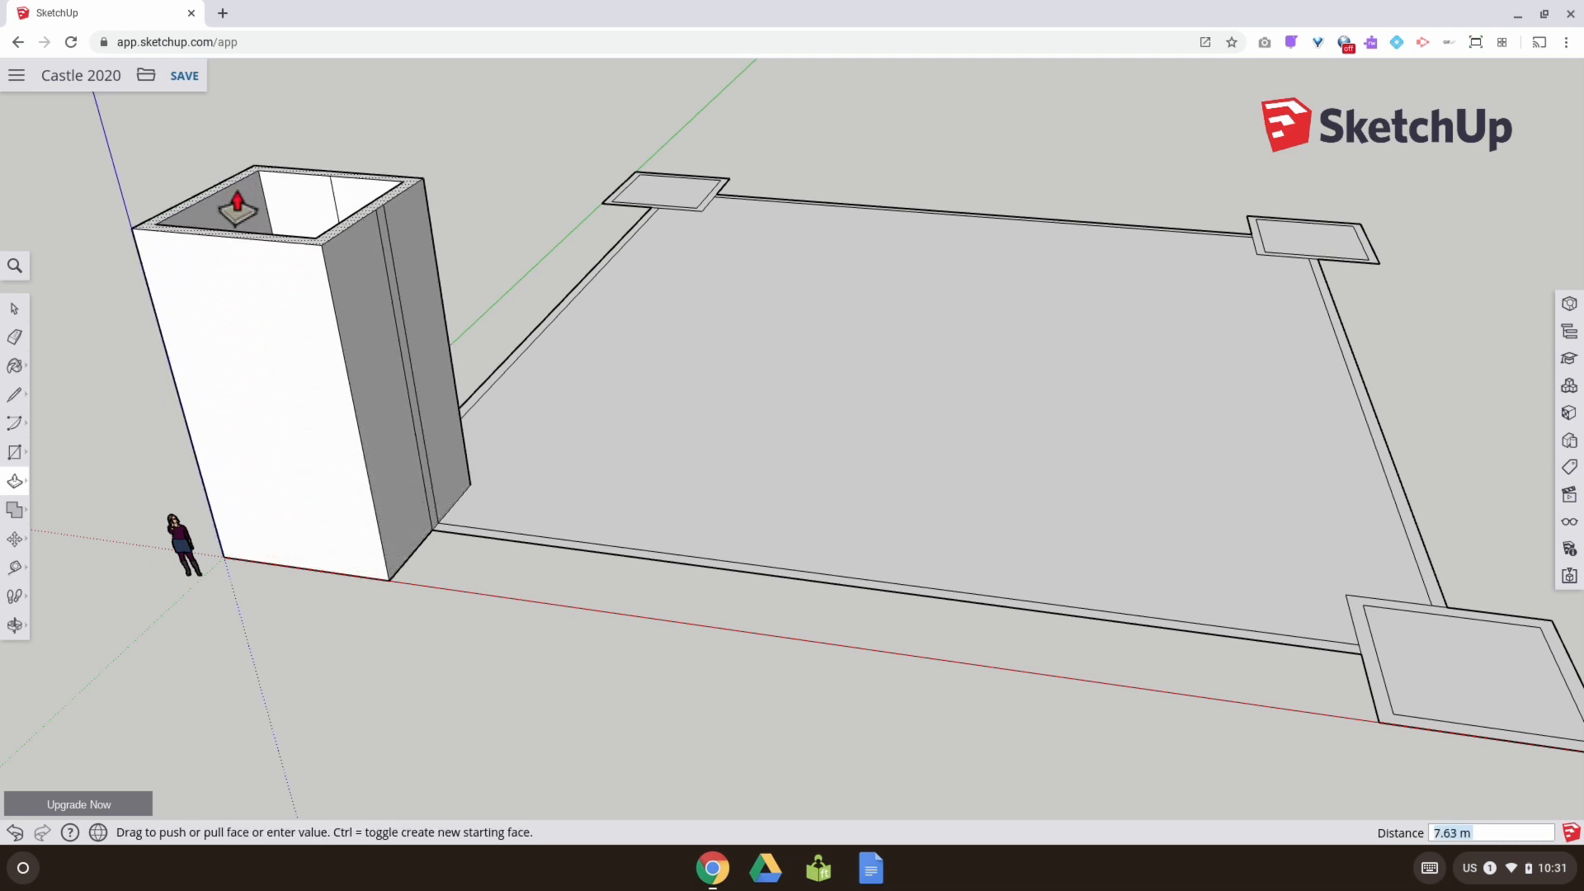
{"action": "key", "text": "Escape"}
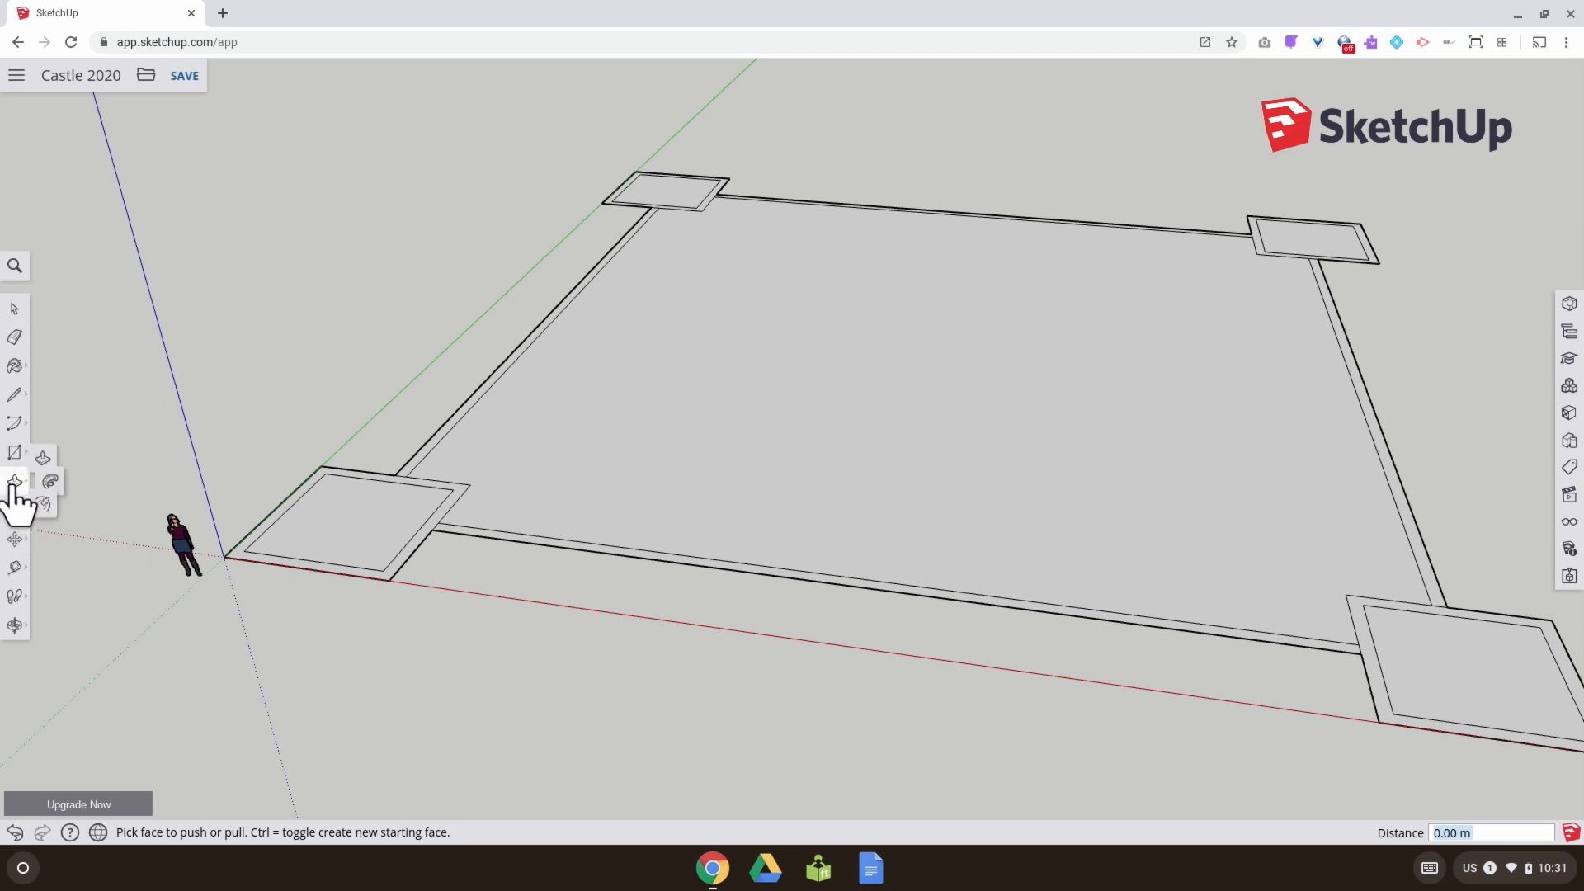
{"action": "left_click", "coordinate": [67, 481]}
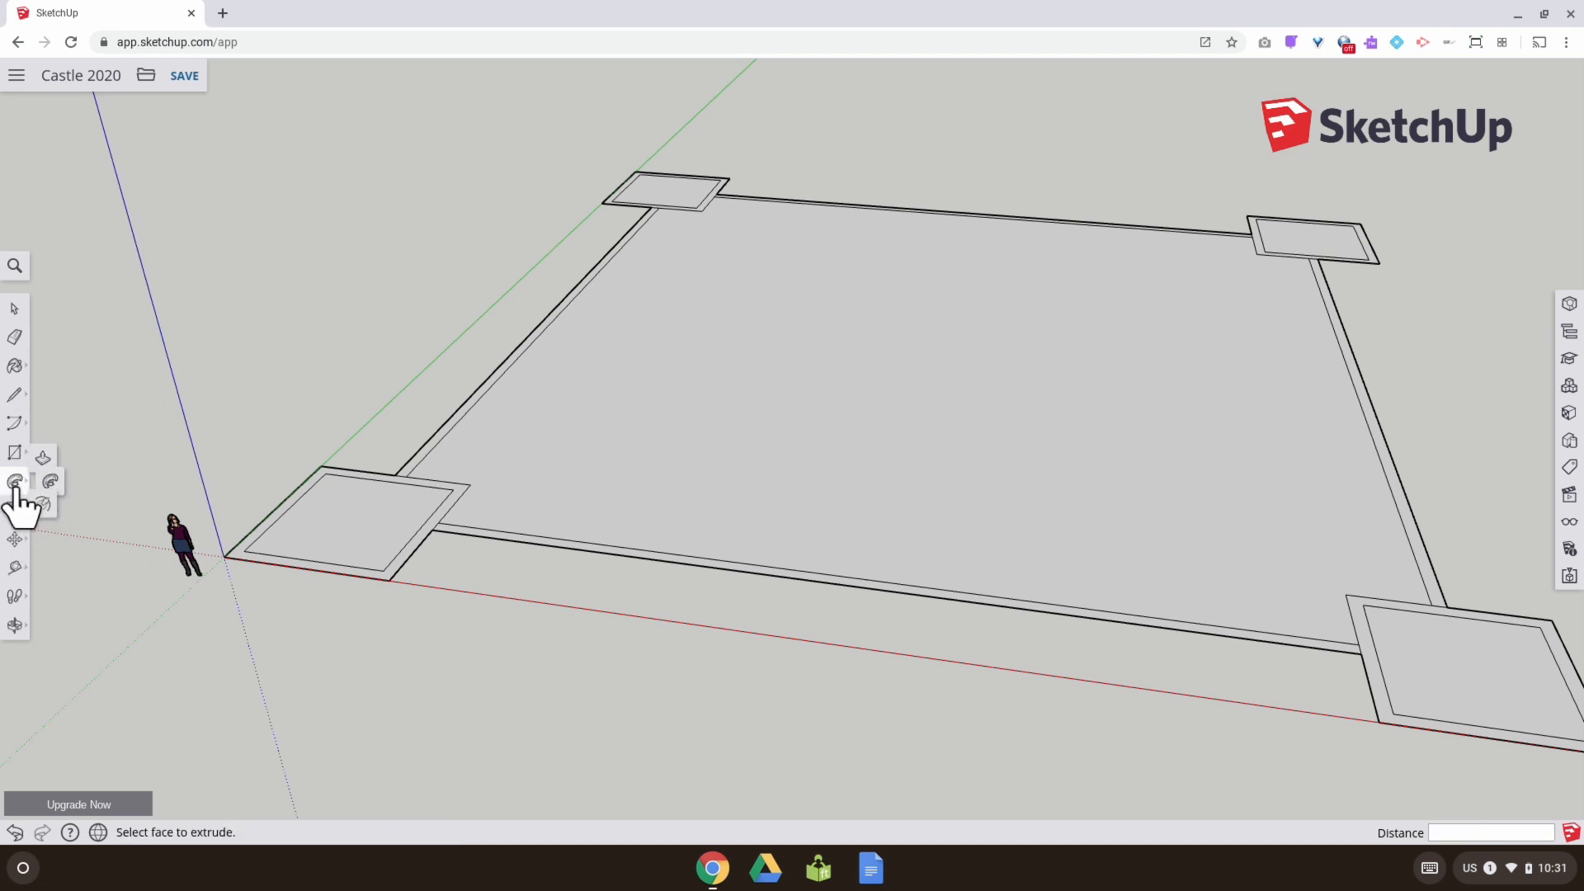
{"action": "key", "text": "f"}
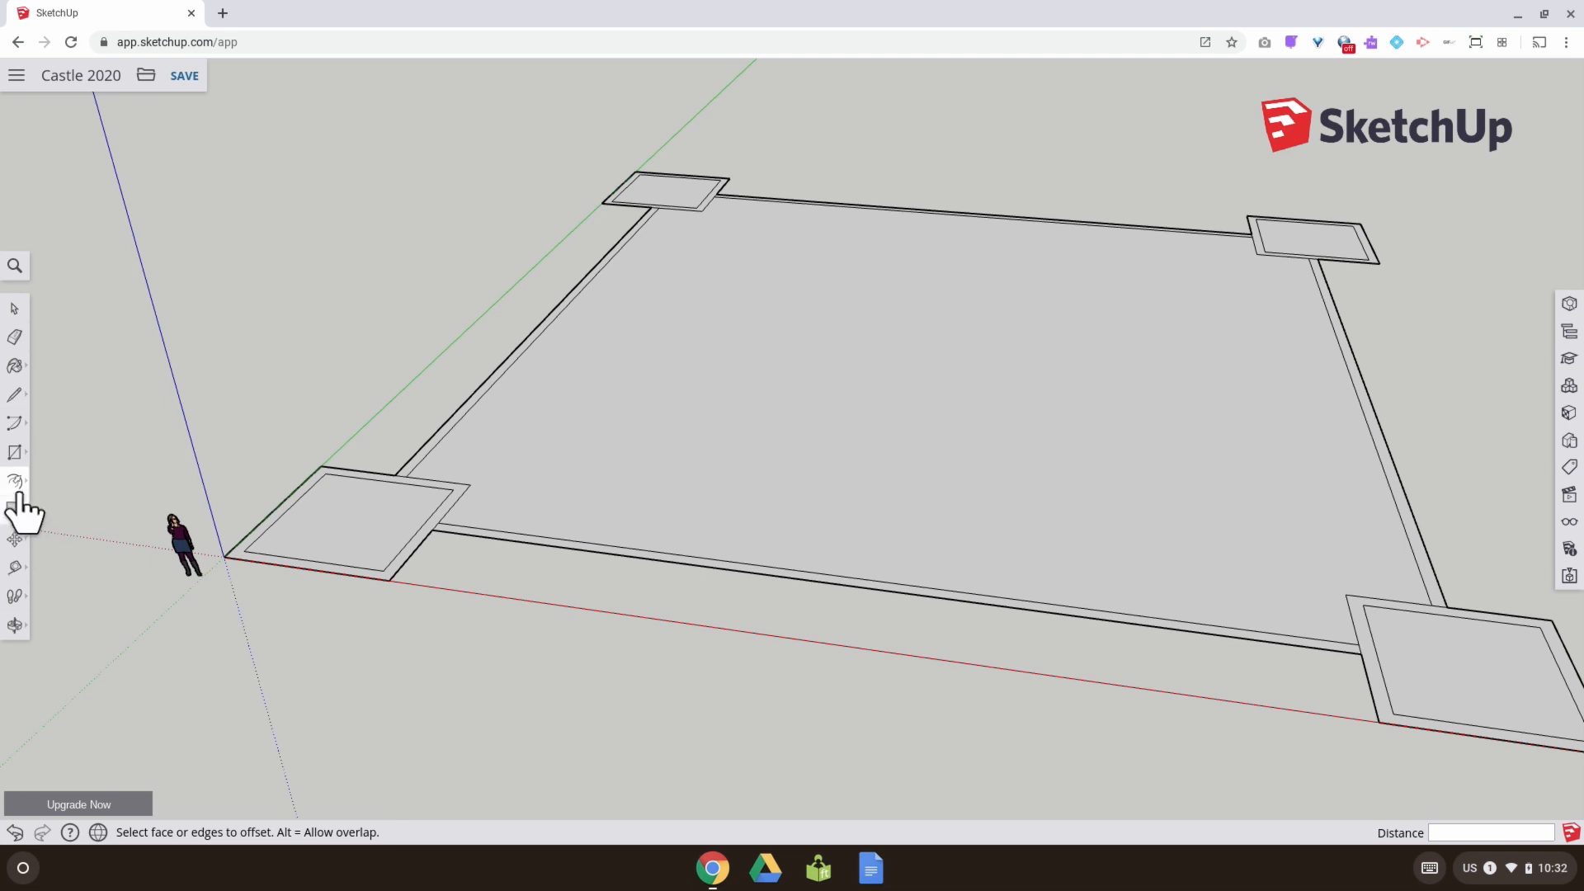
Extrude the wall outline of the corner tower at the origin up 8 m with Push/Pull
{"action": "left_click", "coordinate": [57, 449]}
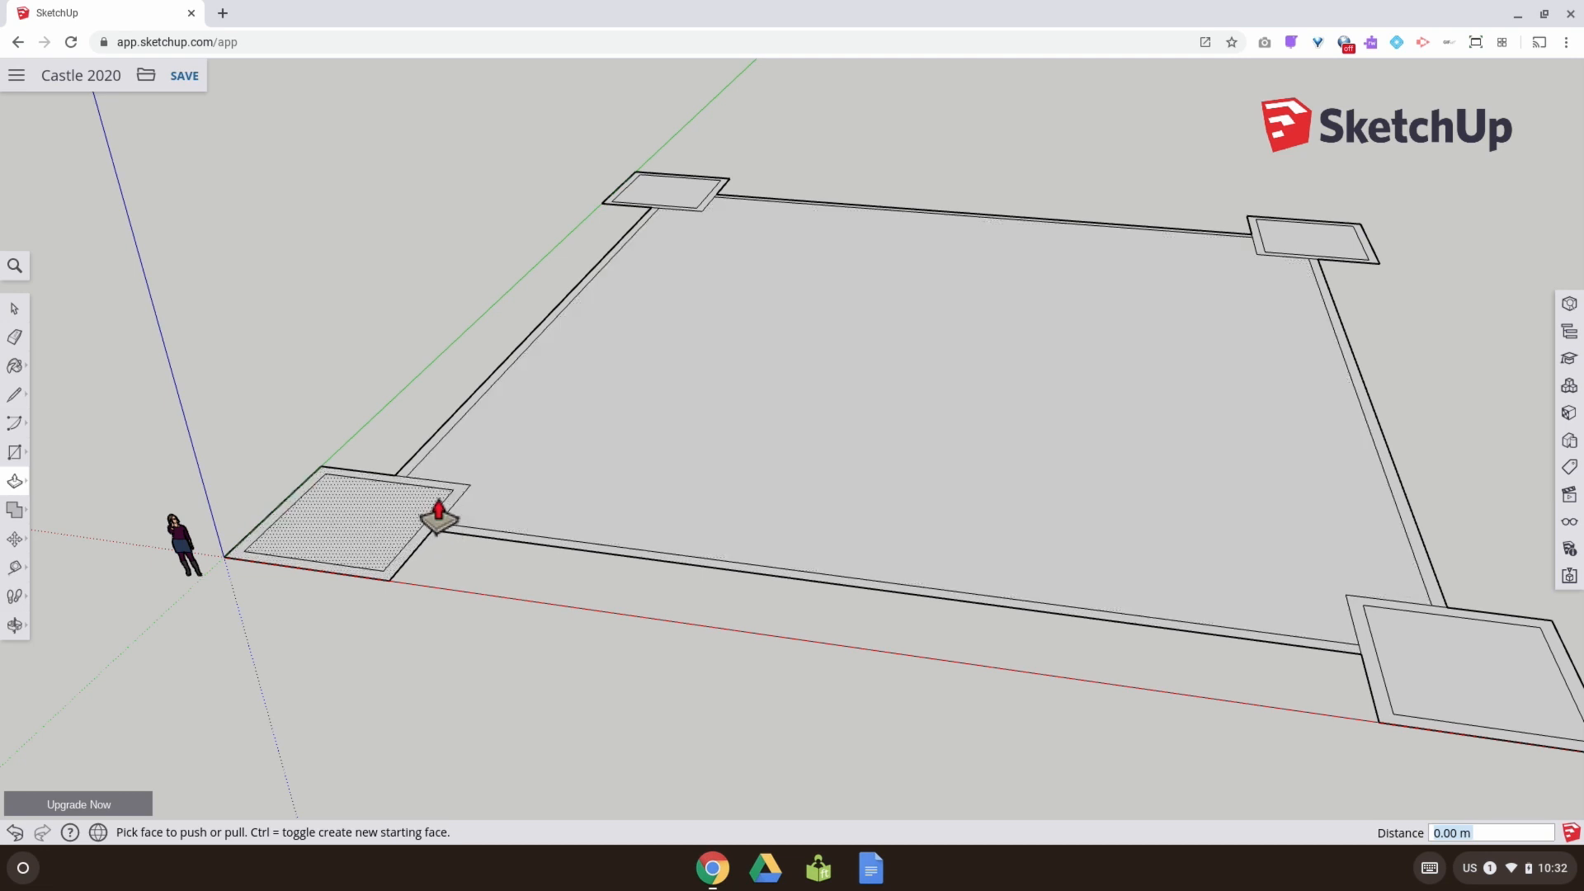
{"action": "left_click_drag", "start_coordinate": [441, 518], "coordinate": [409, 301]}
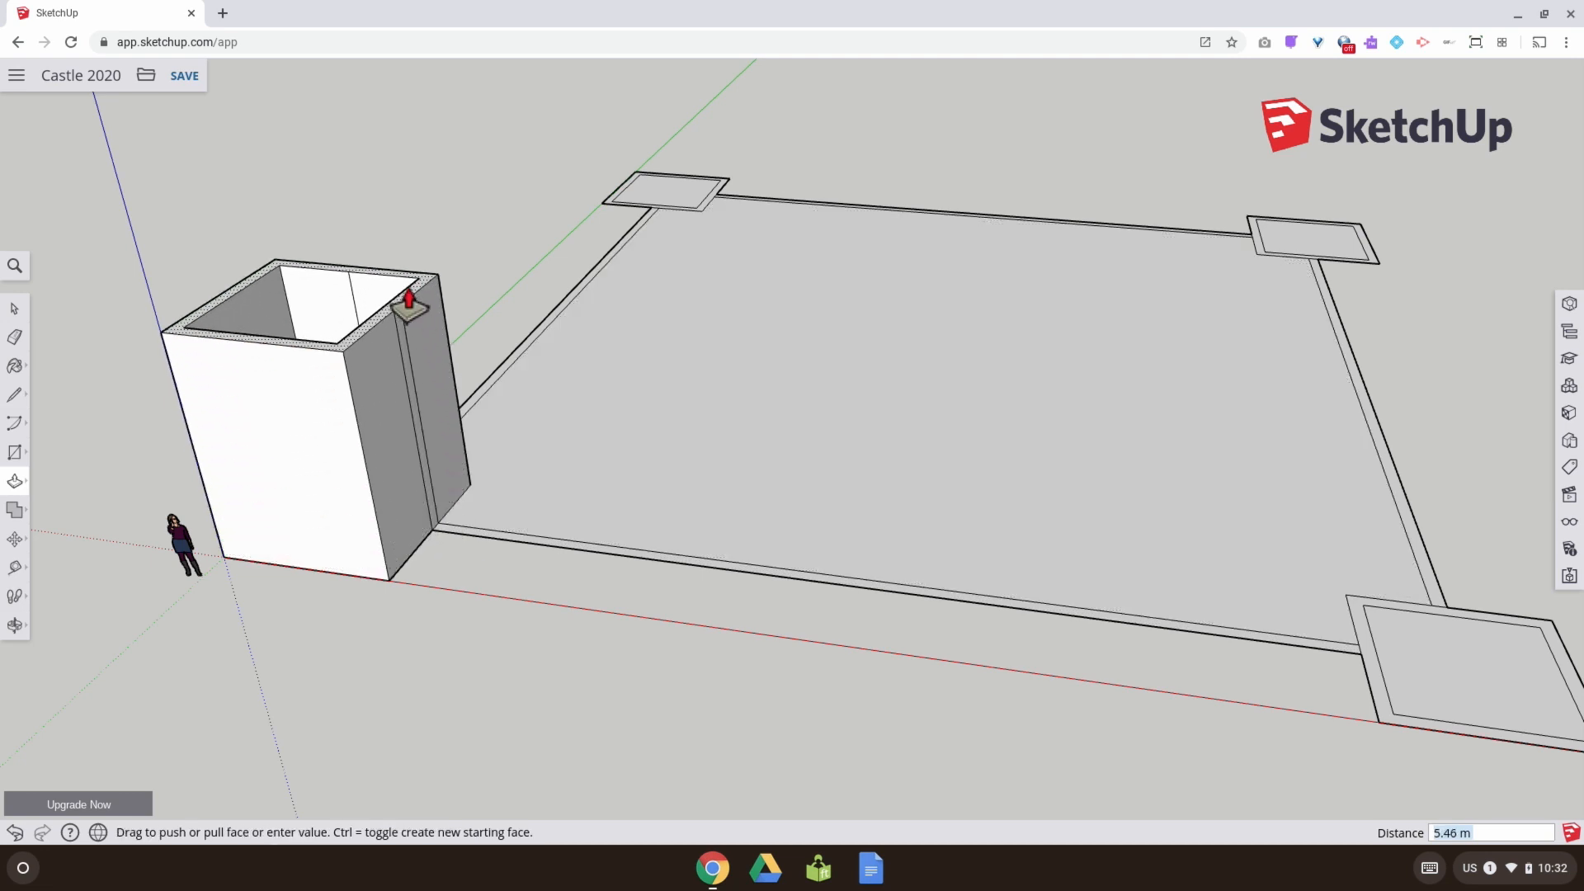
{"action": "key", "text": "Escape"}
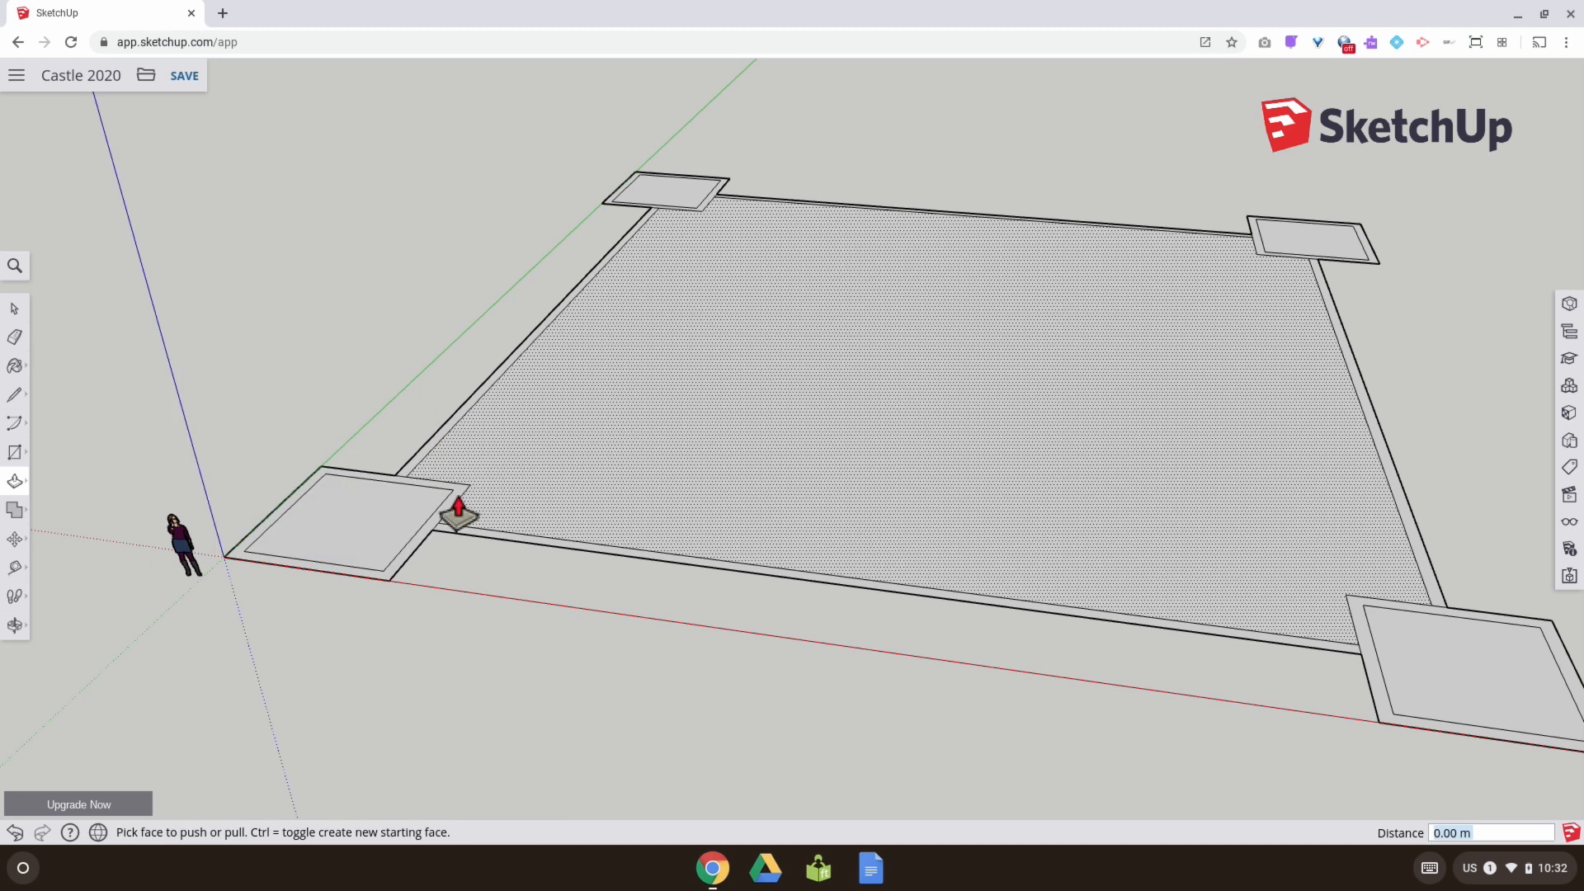
{"action": "left_click_drag", "start_coordinate": [453, 516], "coordinate": [373, 303]}
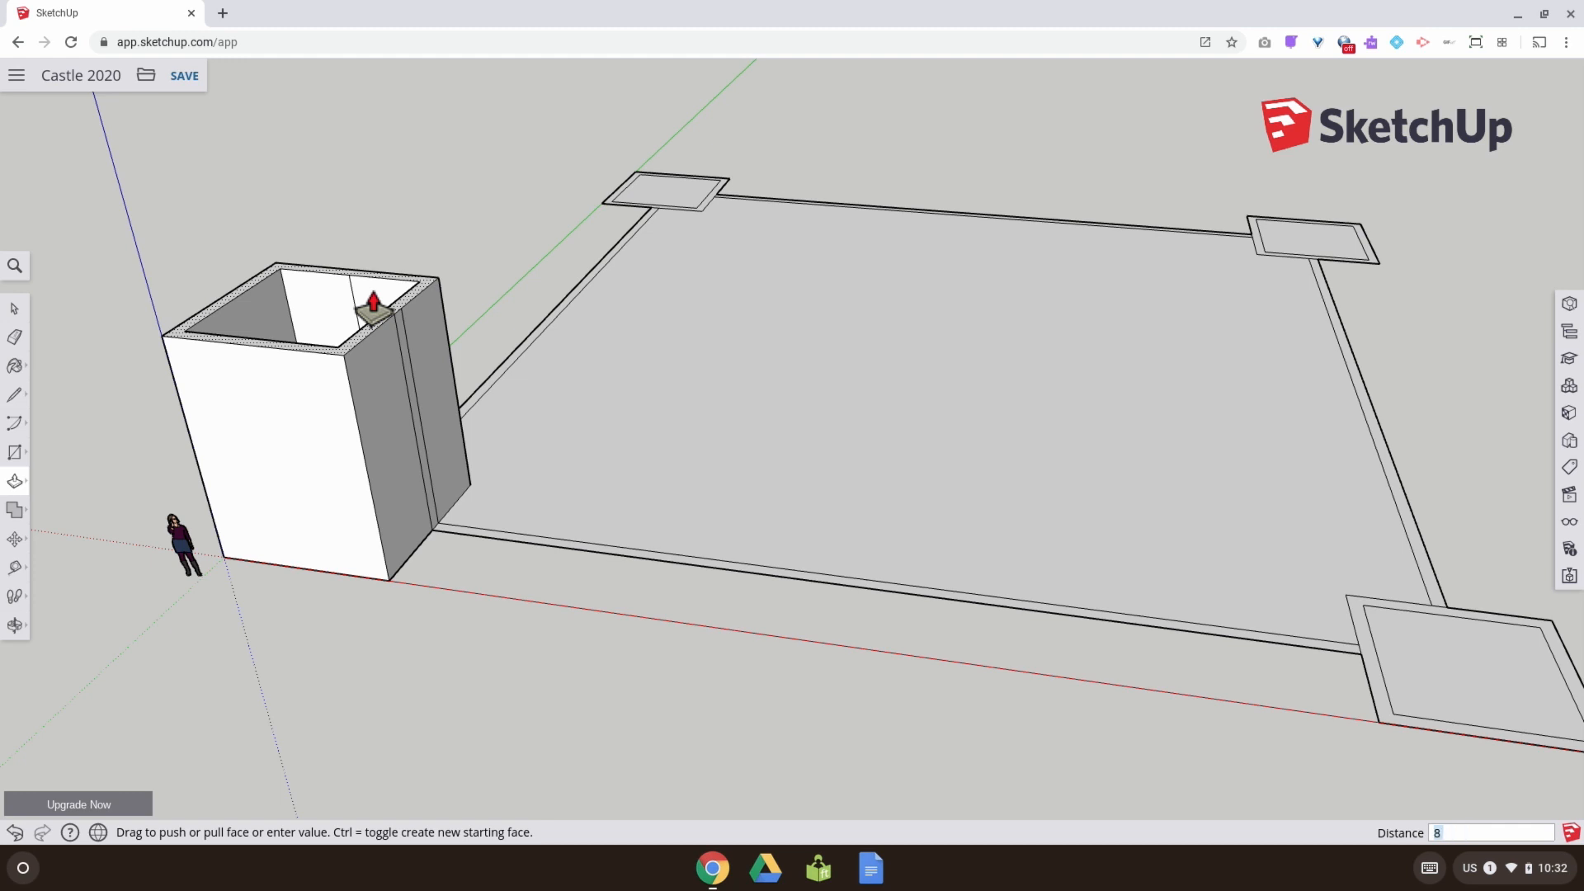
{"action": "key", "text": "Return"}
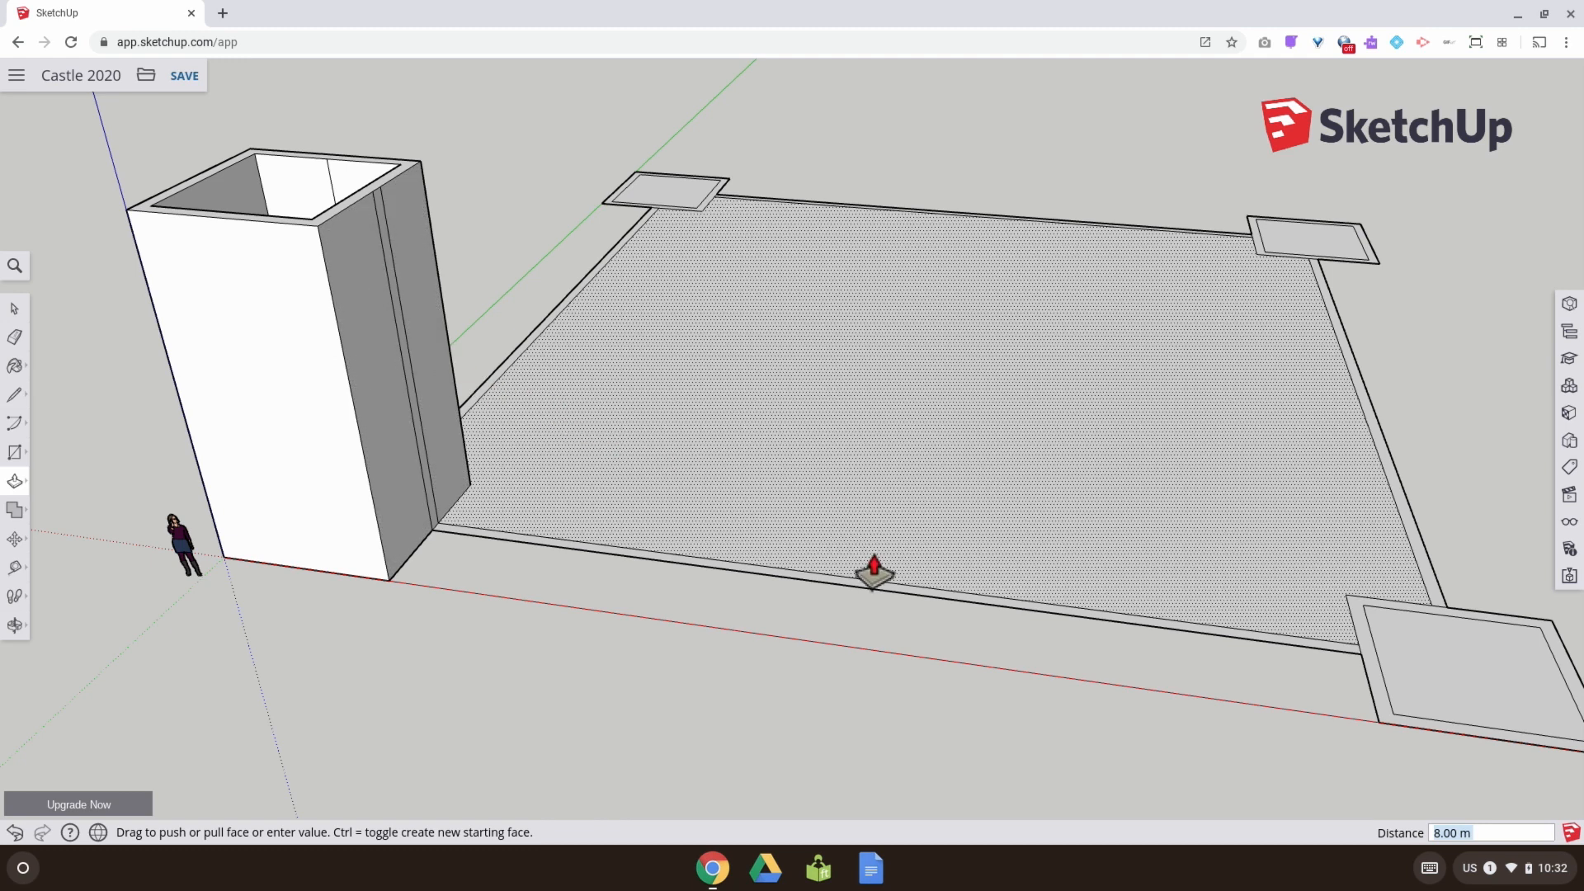
Extrude the wall outlines of the other three corner towers to 8 m, matching the first tower's height
{"action": "middle_click_drag", "start_coordinate": [869, 570], "coordinate": [657, 591]}
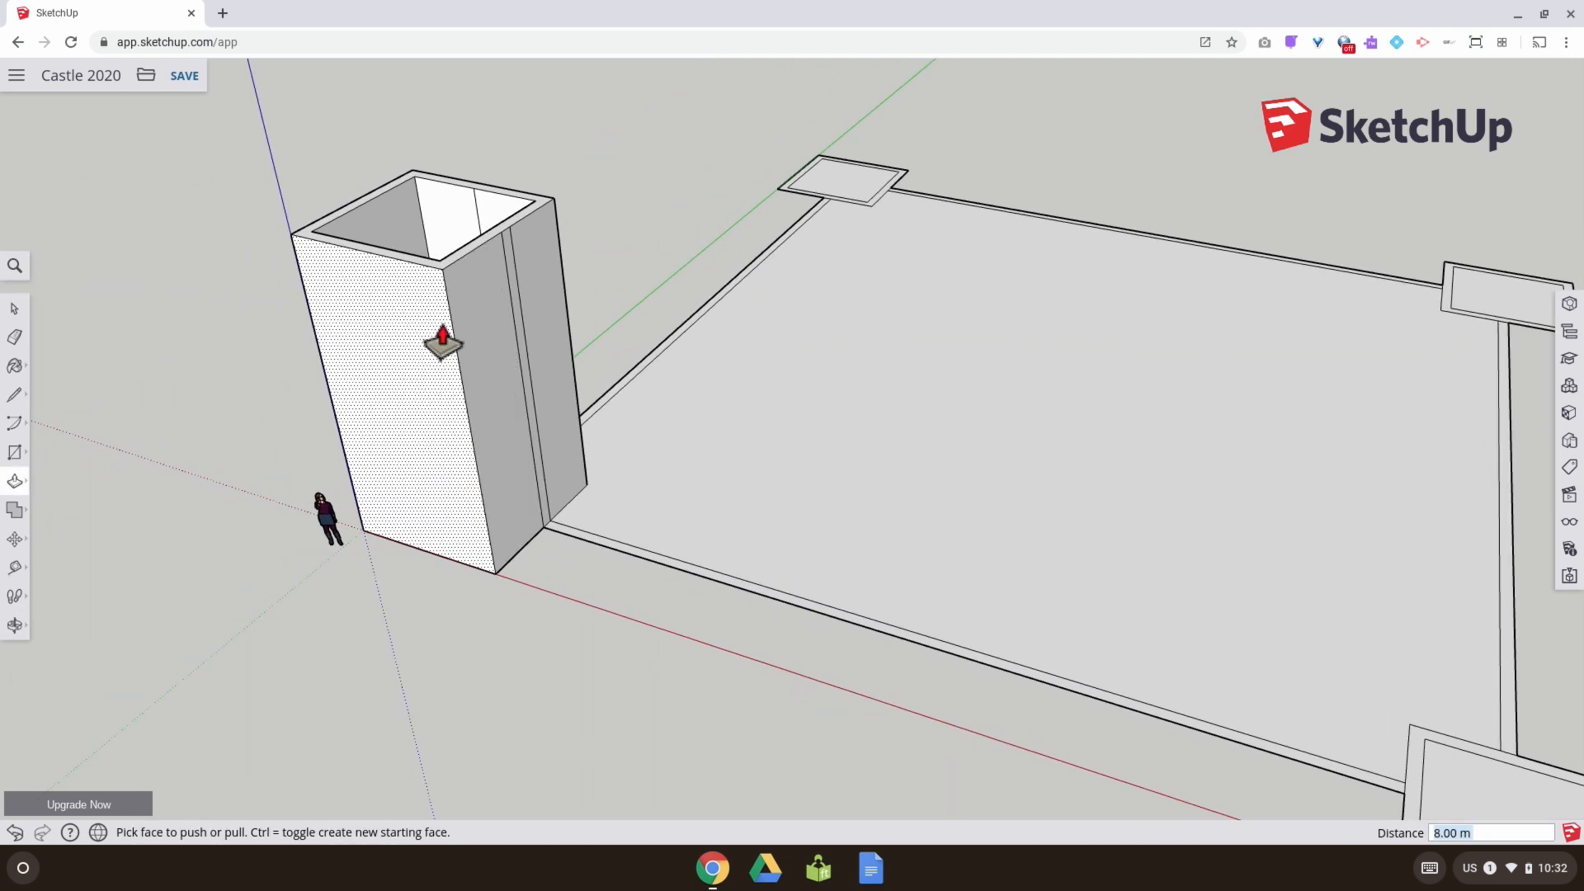
{"action": "scroll", "coordinate": [697, 442], "scroll_direction": "down", "scroll_amount": 5}
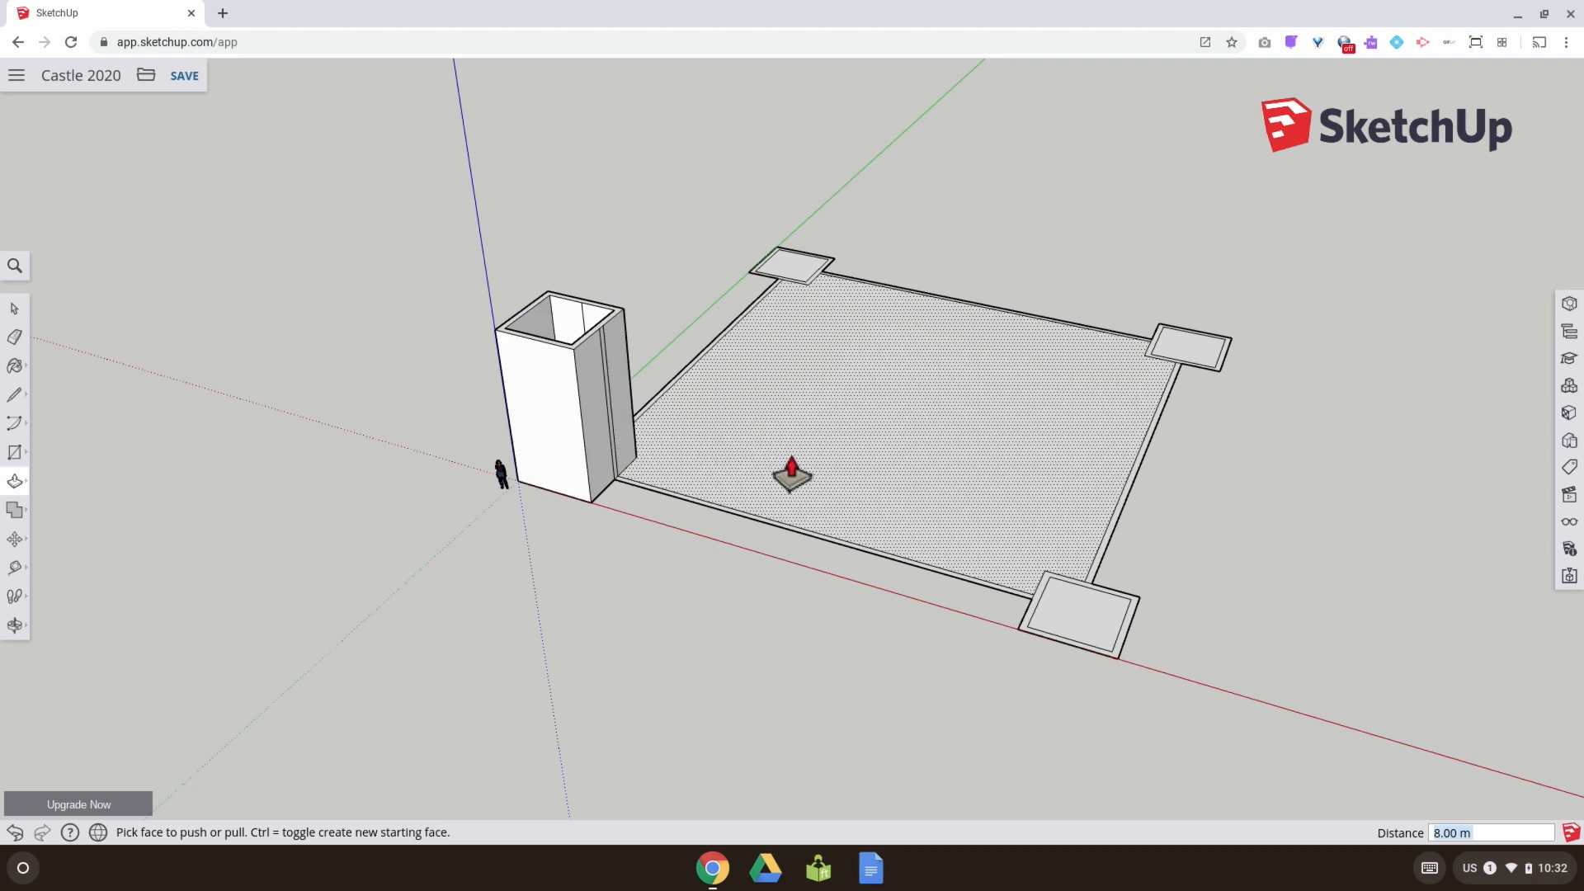
{"action": "left_click", "coordinate": [1047, 594]}
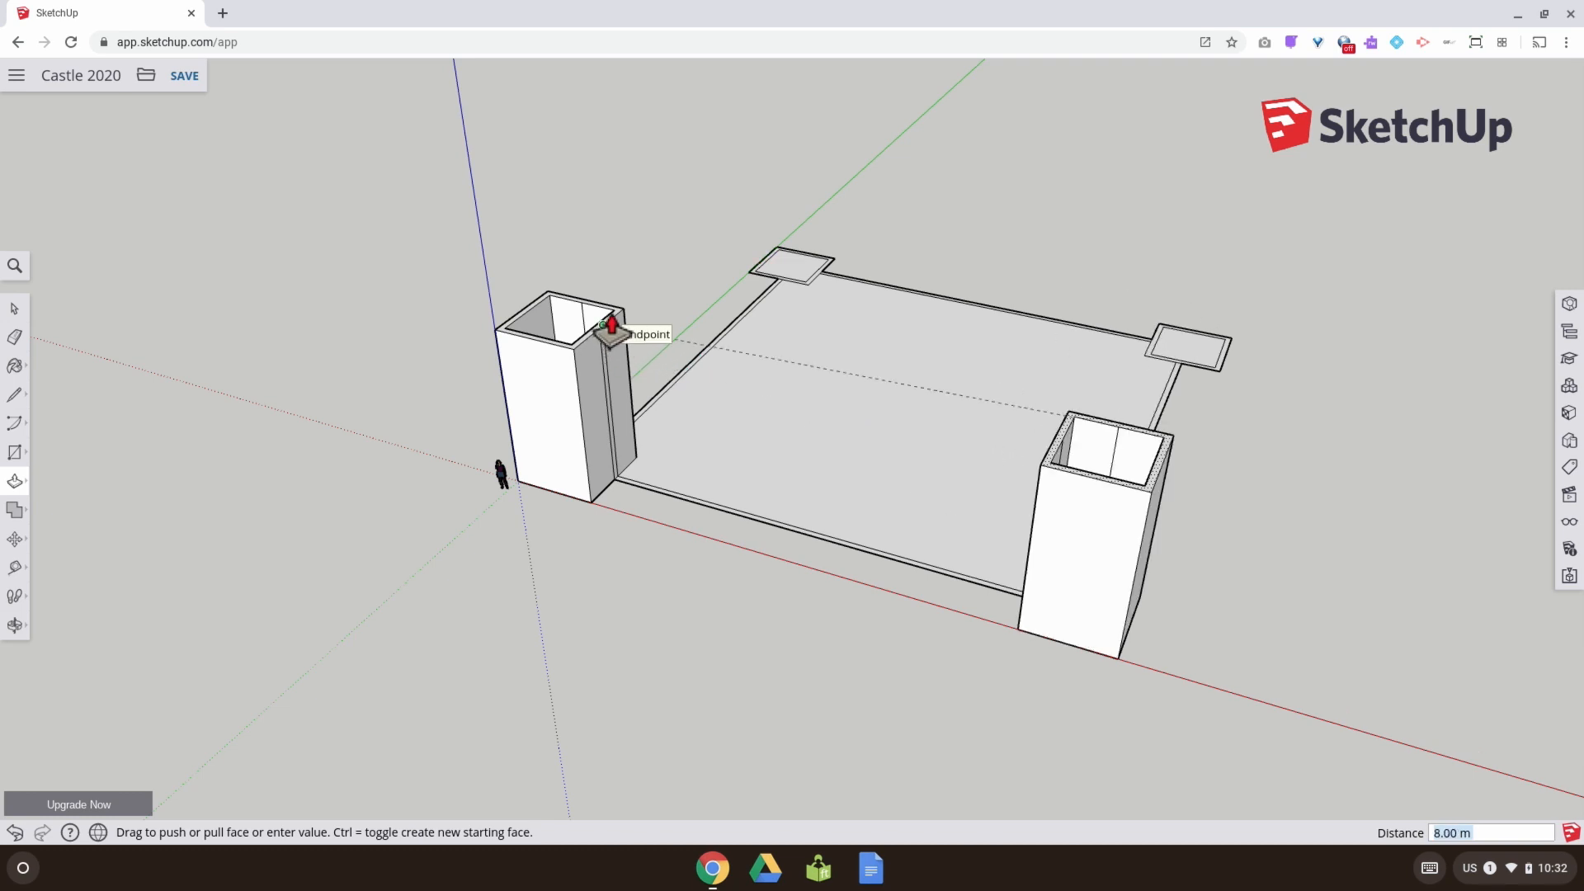
{"action": "left_click", "coordinate": [611, 326]}
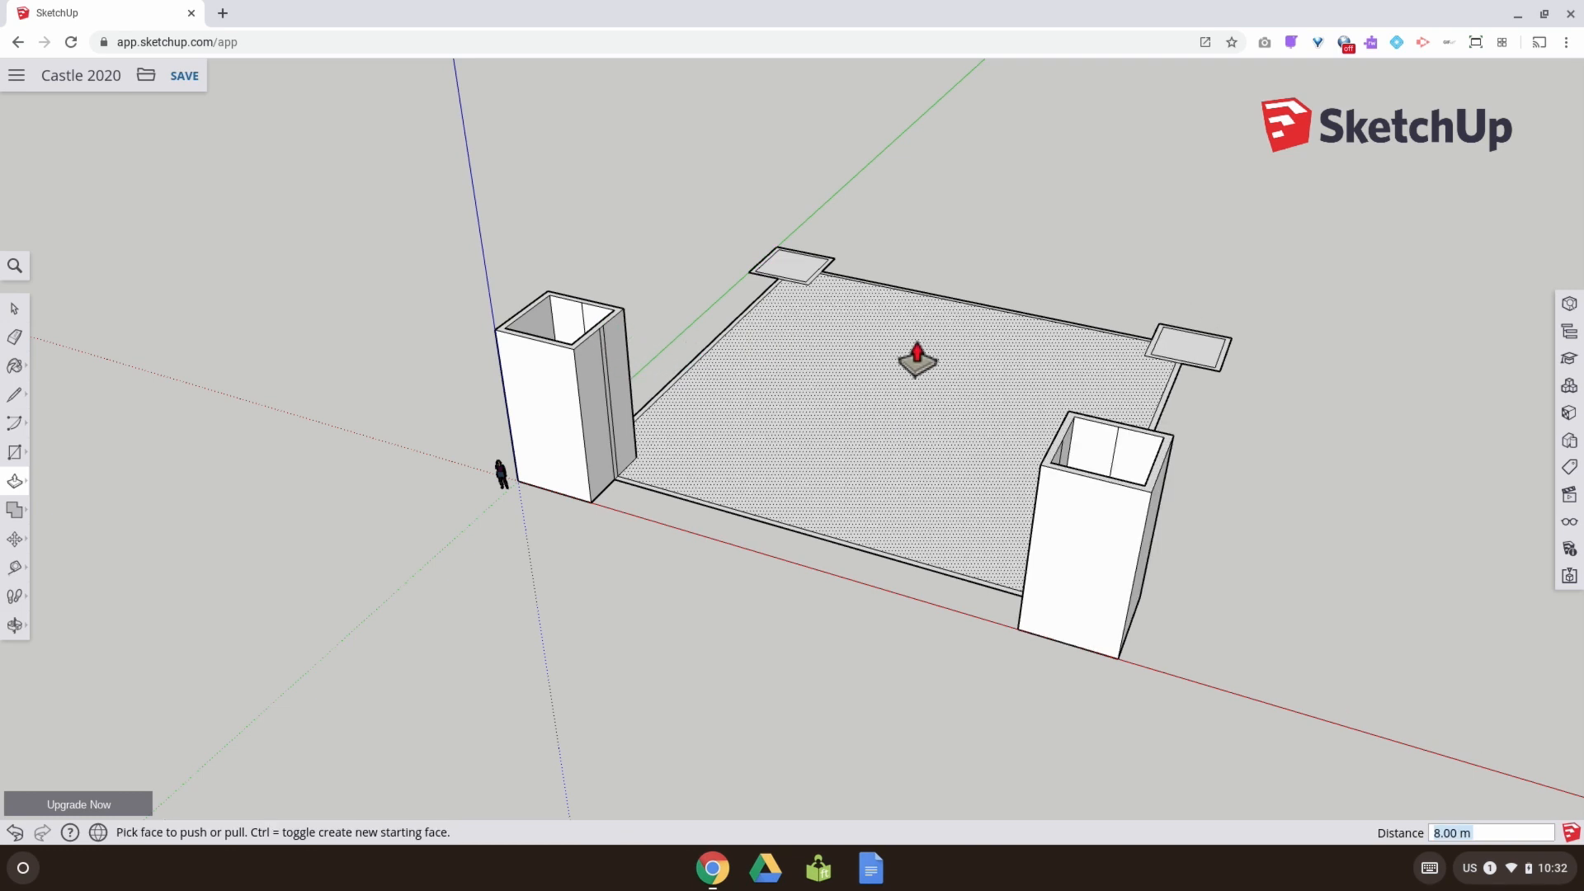
{"action": "left_click", "coordinate": [1153, 356]}
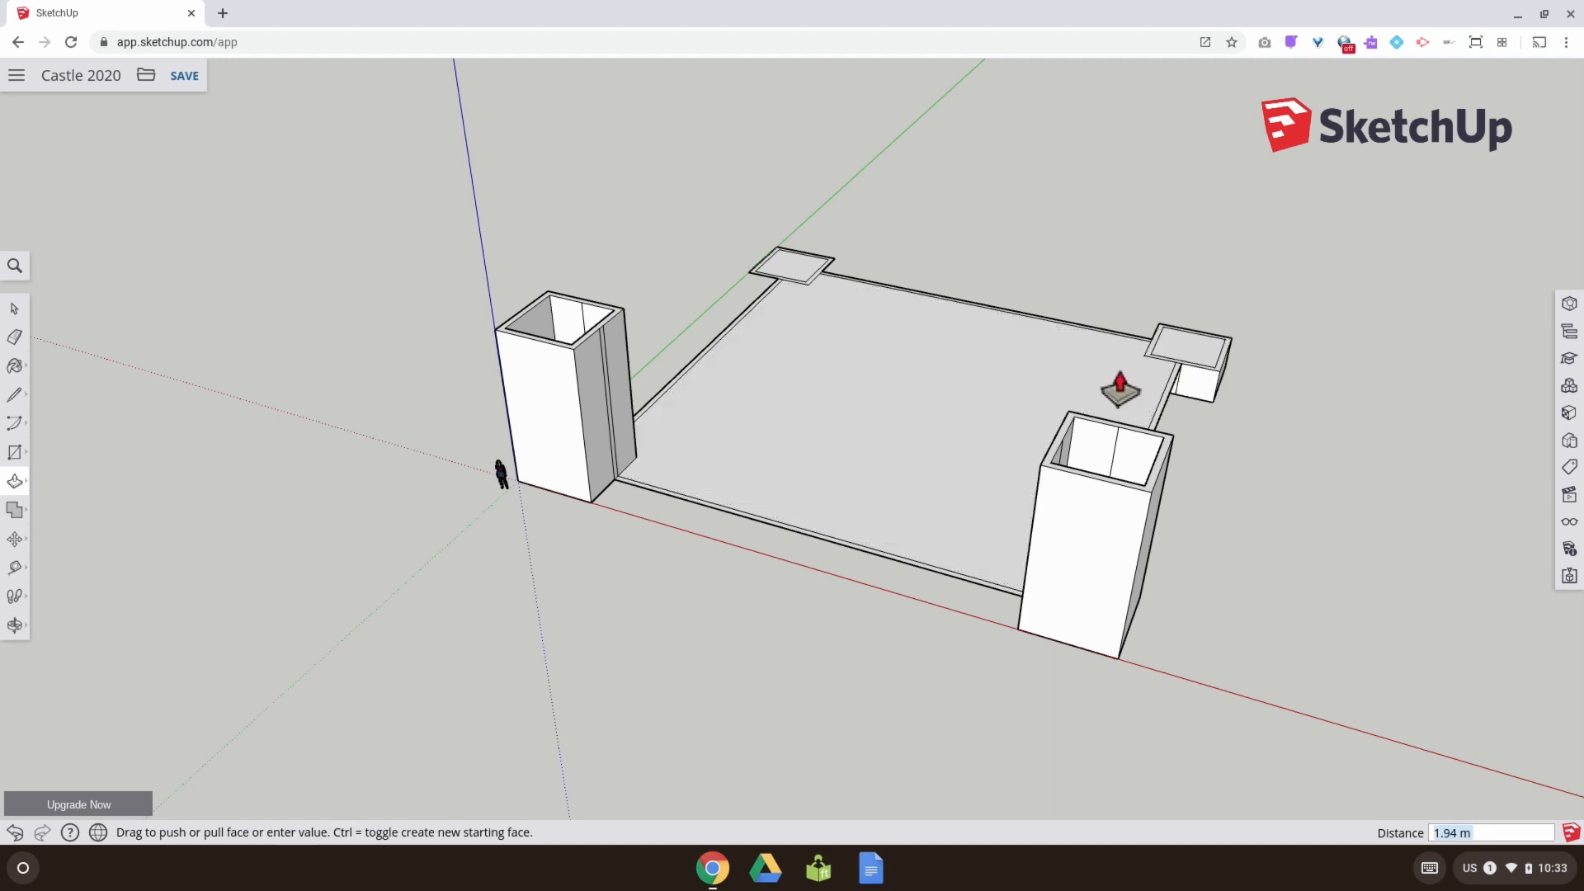
{"action": "left_click", "coordinate": [1094, 435]}
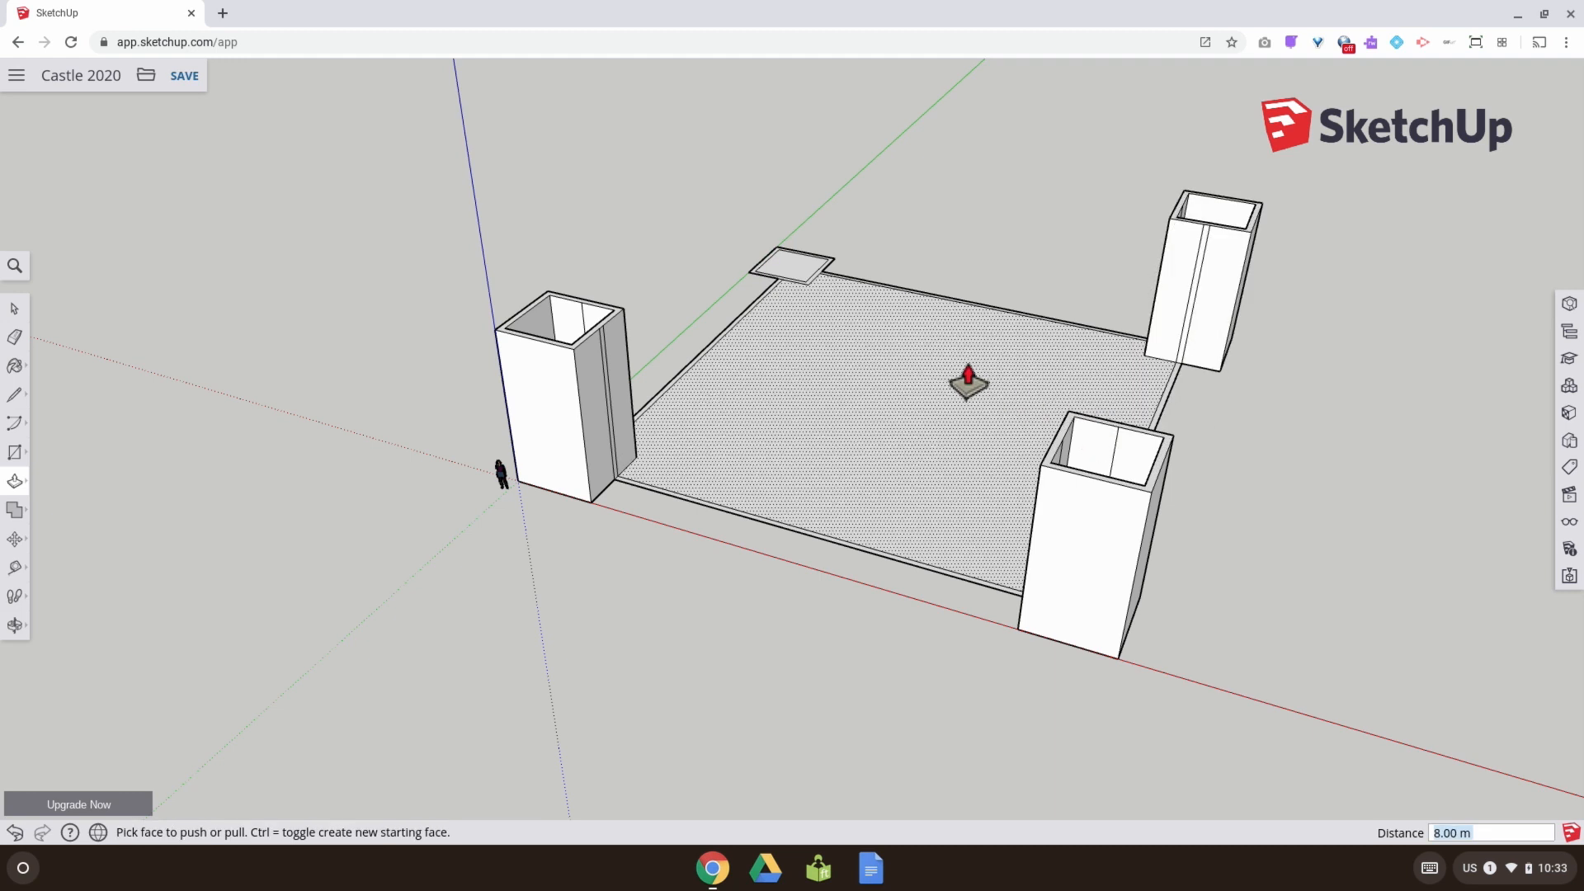
{"action": "left_click", "coordinate": [810, 289]}
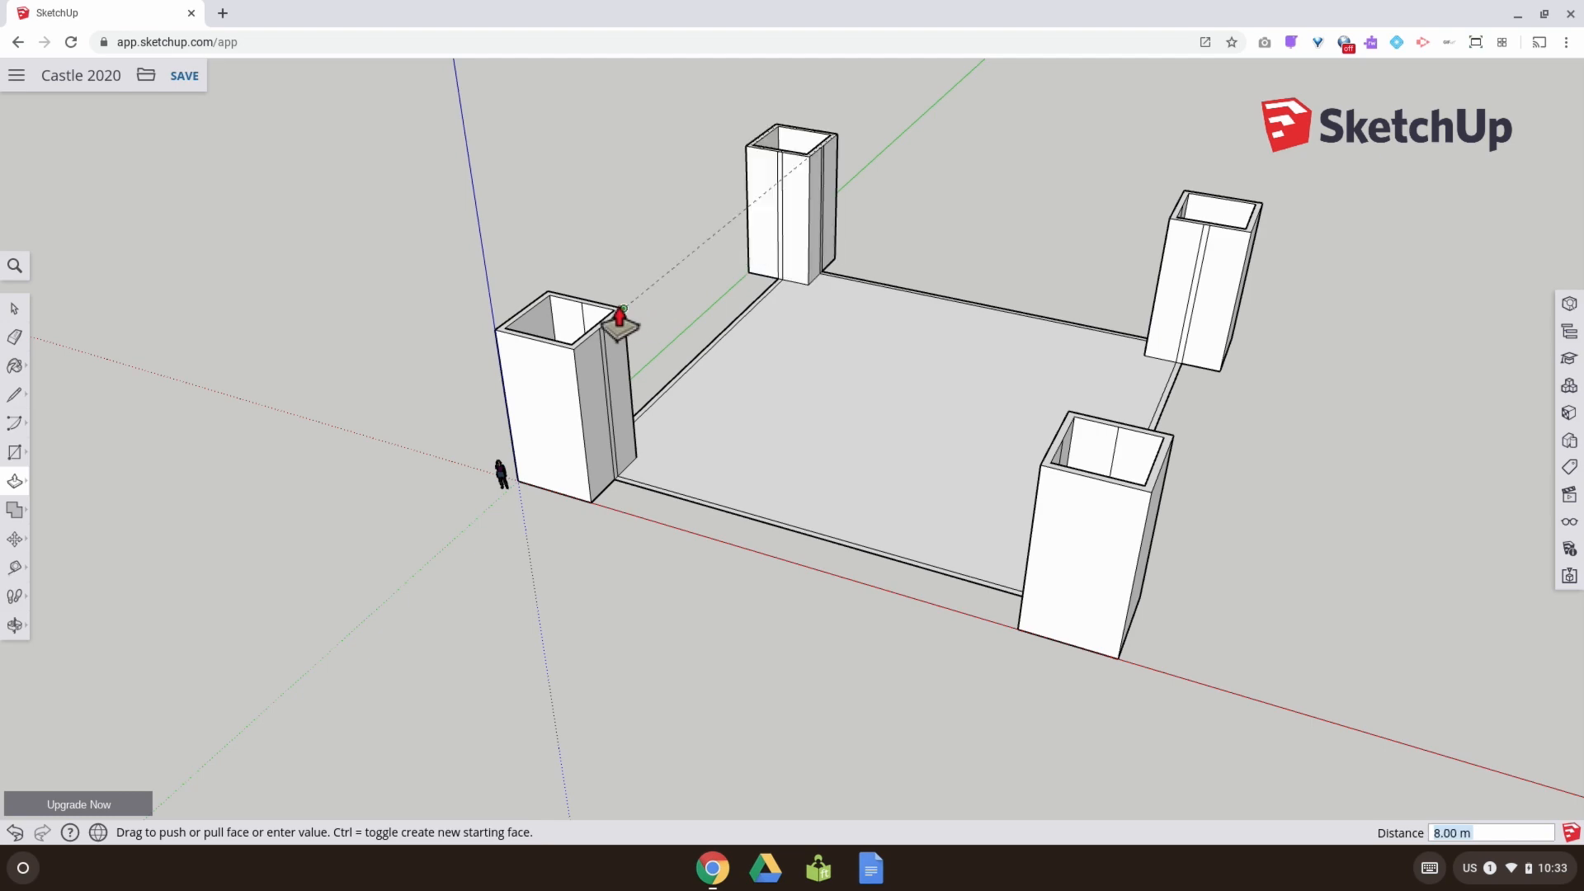
{"action": "left_click", "coordinate": [619, 317]}
Examine the four corner towers and the flat wall outlines that connect them from all sides
{"action": "middle_click_drag", "start_coordinate": [954, 424], "coordinate": [401, 401]}
{"action": "middle_click_drag", "start_coordinate": [806, 396], "coordinate": [625, 445]}
{"action": "scroll", "coordinate": [530, 512], "scroll_direction": "up", "scroll_amount": 6}
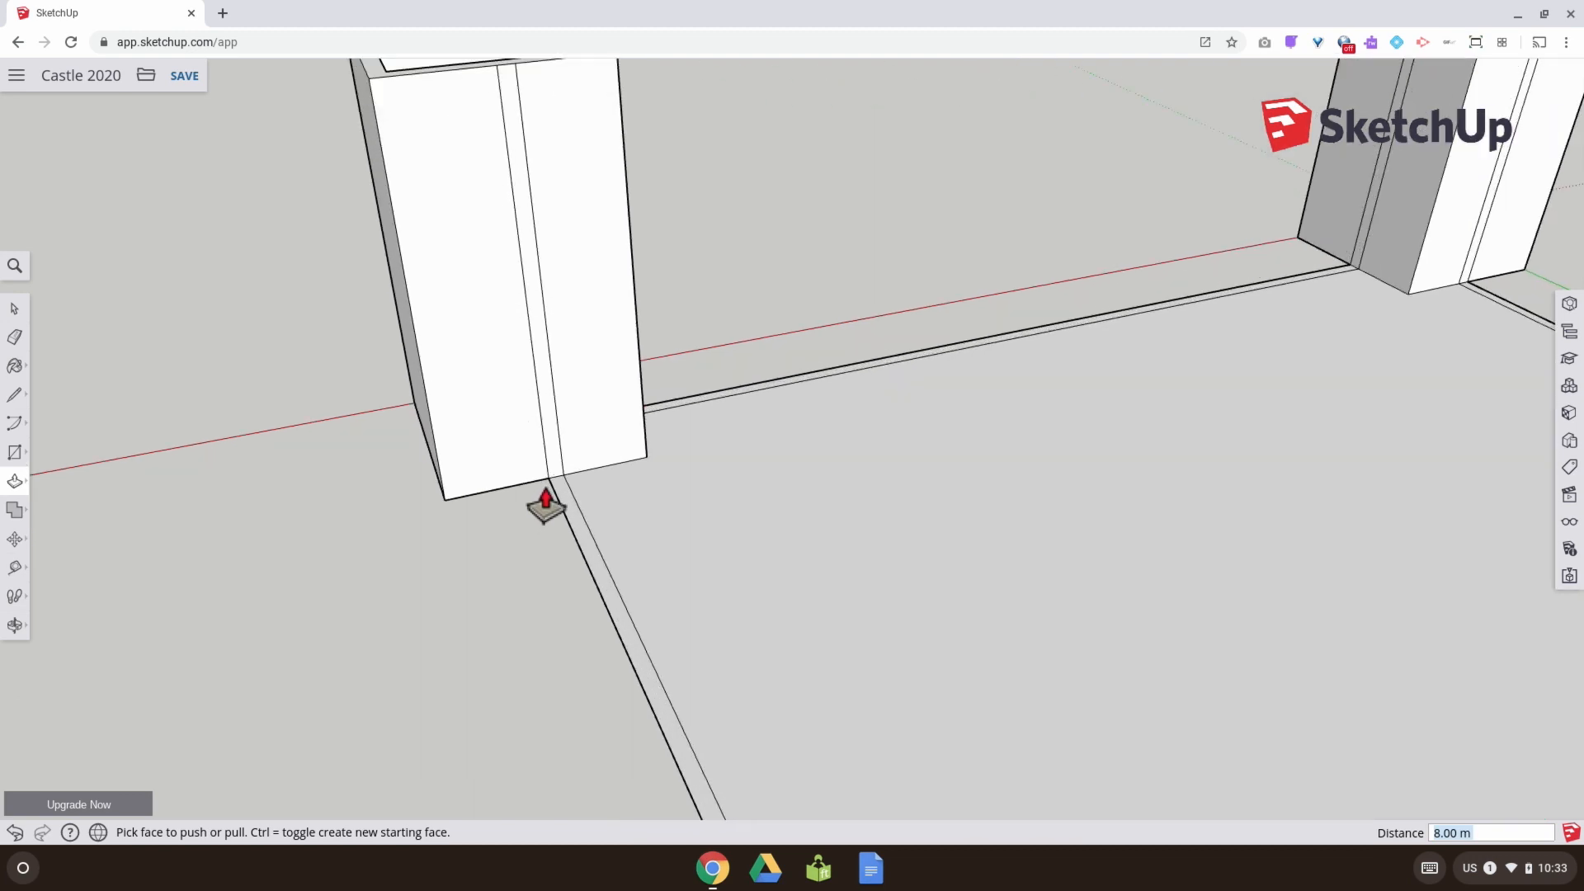
{"action": "scroll", "coordinate": [534, 350], "scroll_direction": "down", "scroll_amount": 8}
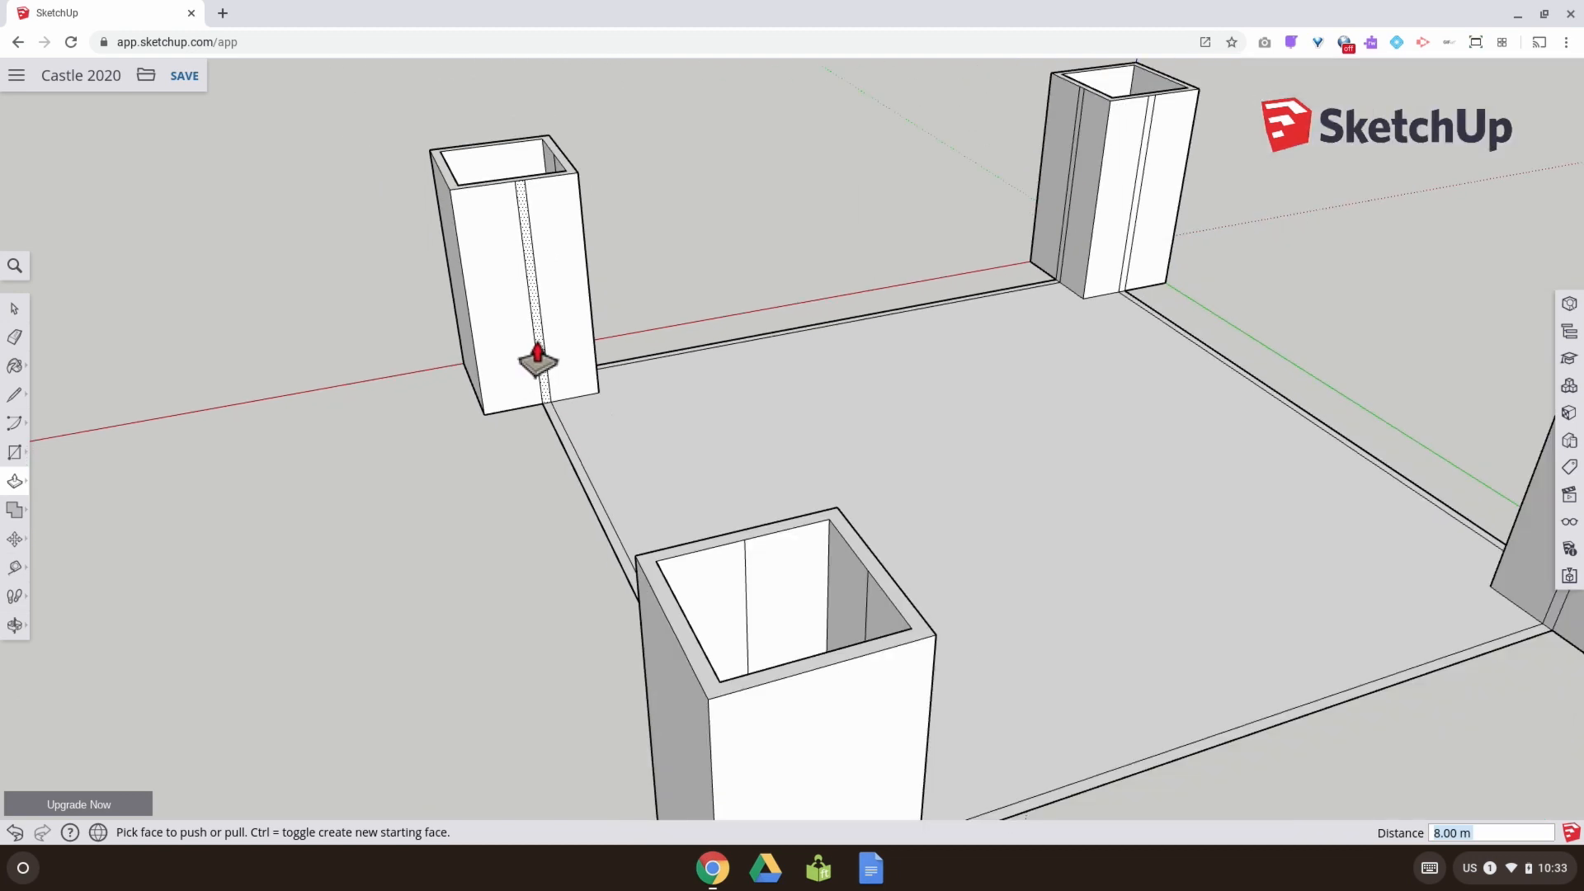
{"action": "middle_click_drag", "start_coordinate": [521, 388], "coordinate": [387, 405]}
{"action": "middle_click_drag", "start_coordinate": [767, 449], "coordinate": [318, 403]}
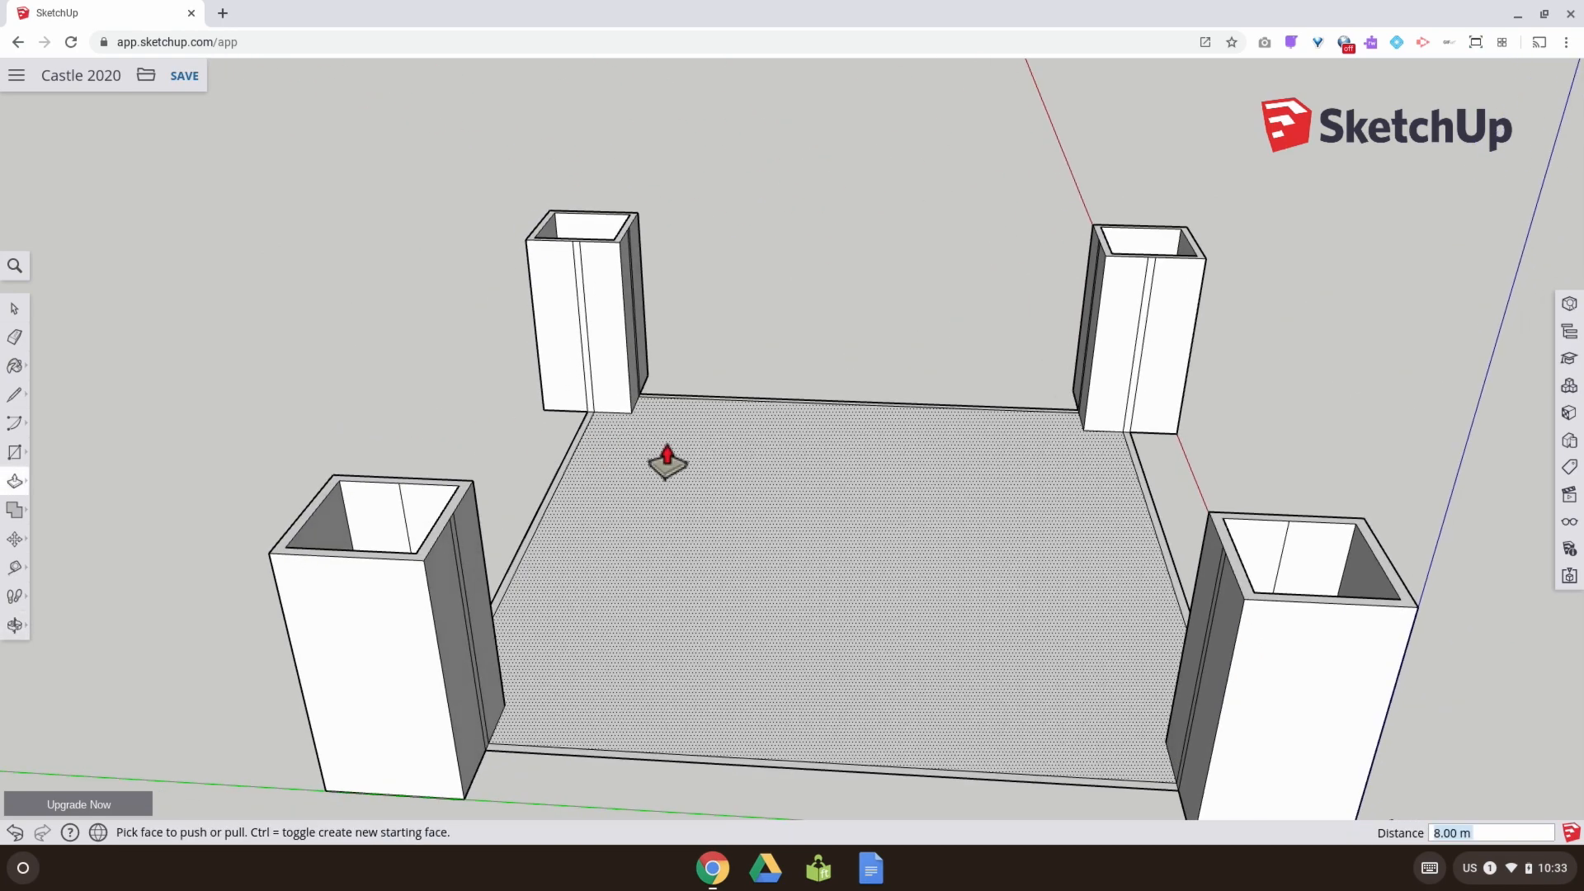
{"action": "middle_click_drag", "start_coordinate": [661, 459], "coordinate": [297, 462]}
{"action": "middle_click_drag", "start_coordinate": [589, 485], "coordinate": [278, 495]}
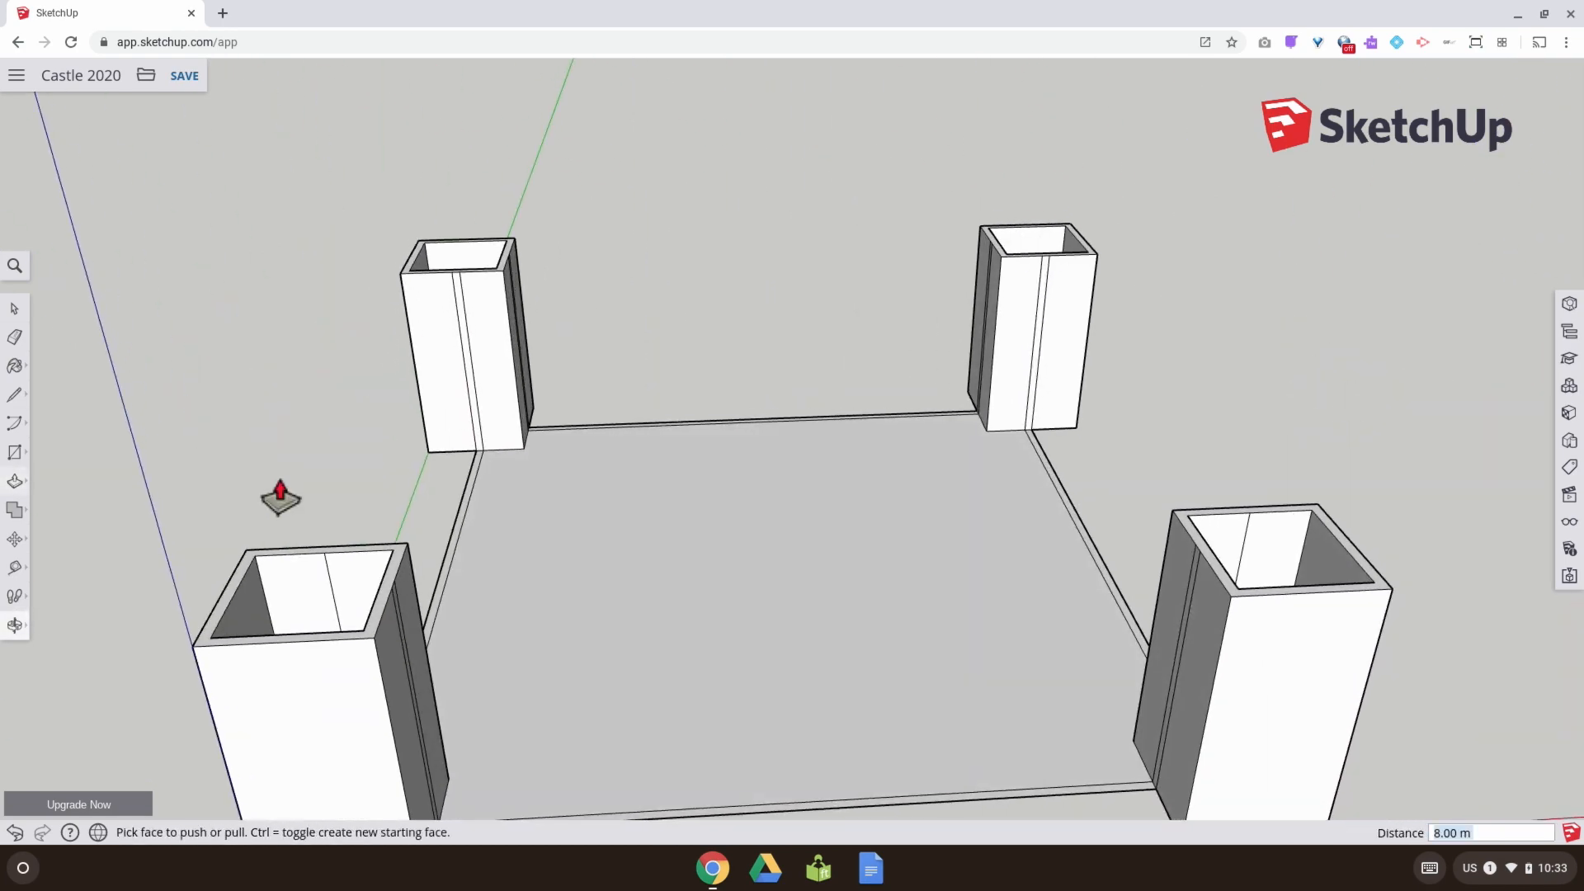
Extrude the flat outline of one castle wall between two corner towers up 6.5 m with Push/Pull
{"action": "middle_click_drag", "start_coordinate": [586, 495], "coordinate": [251, 520]}
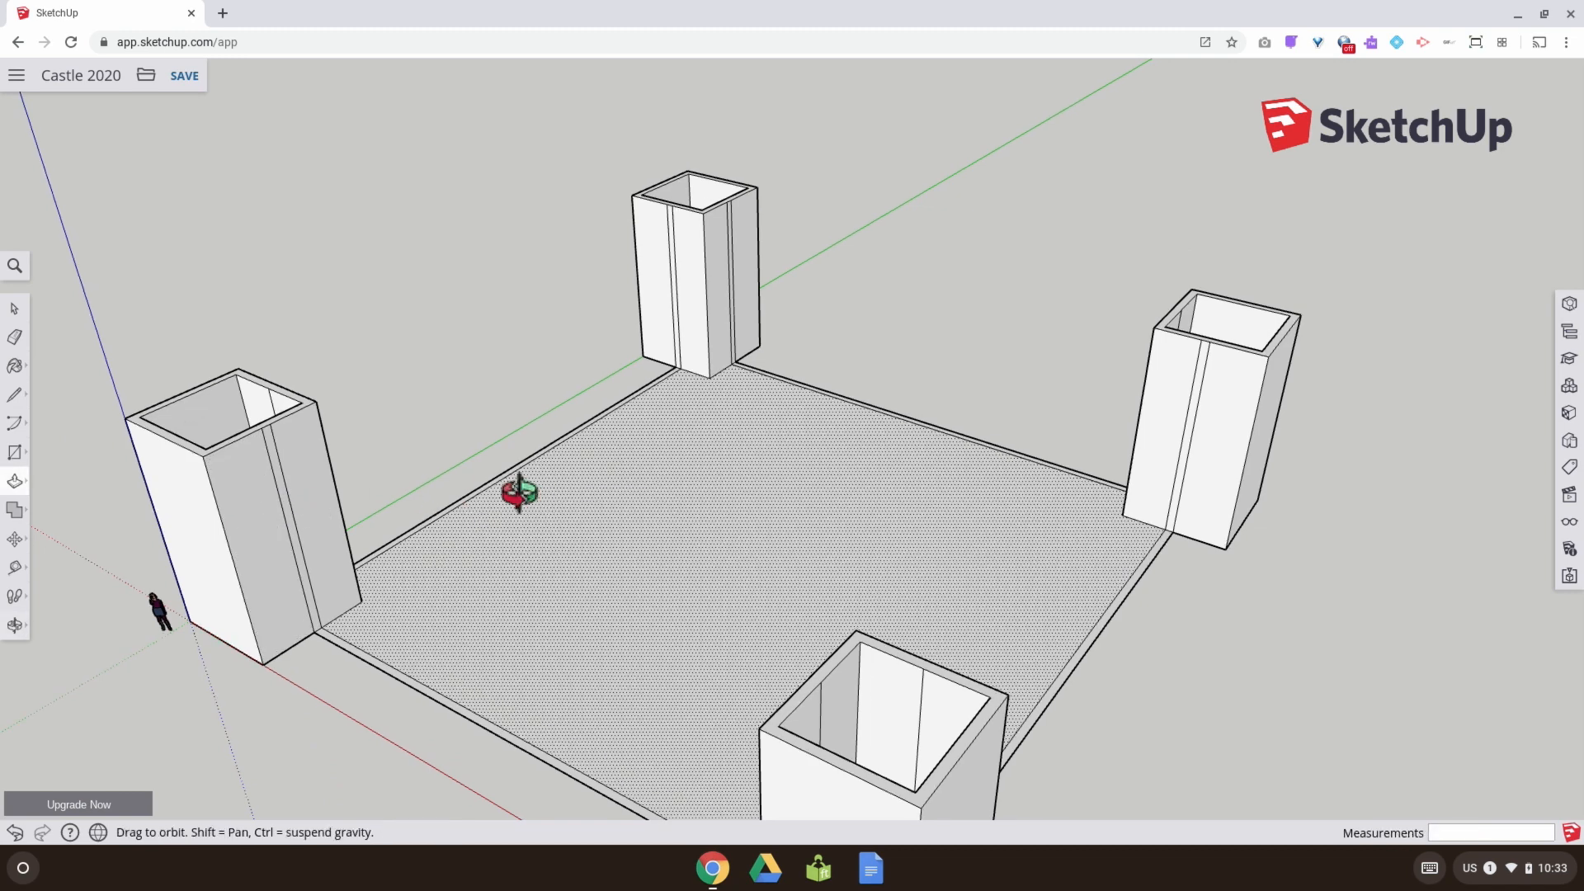
{"action": "middle_click_drag", "start_coordinate": [520, 492], "coordinate": [770, 519]}
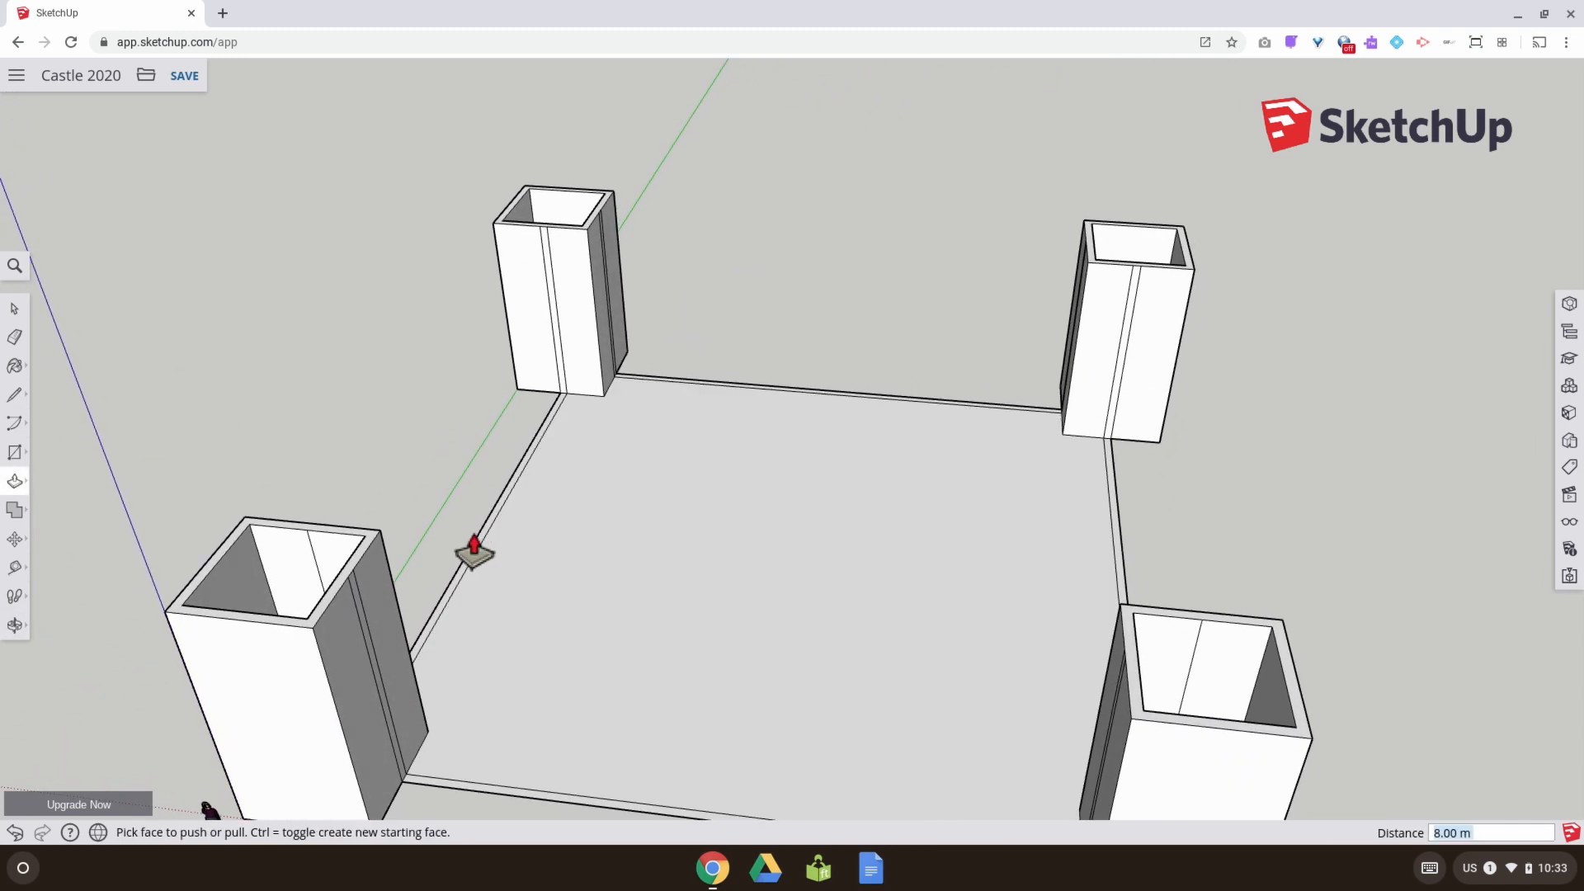
{"action": "middle_click_drag", "start_coordinate": [493, 548], "coordinate": [970, 473]}
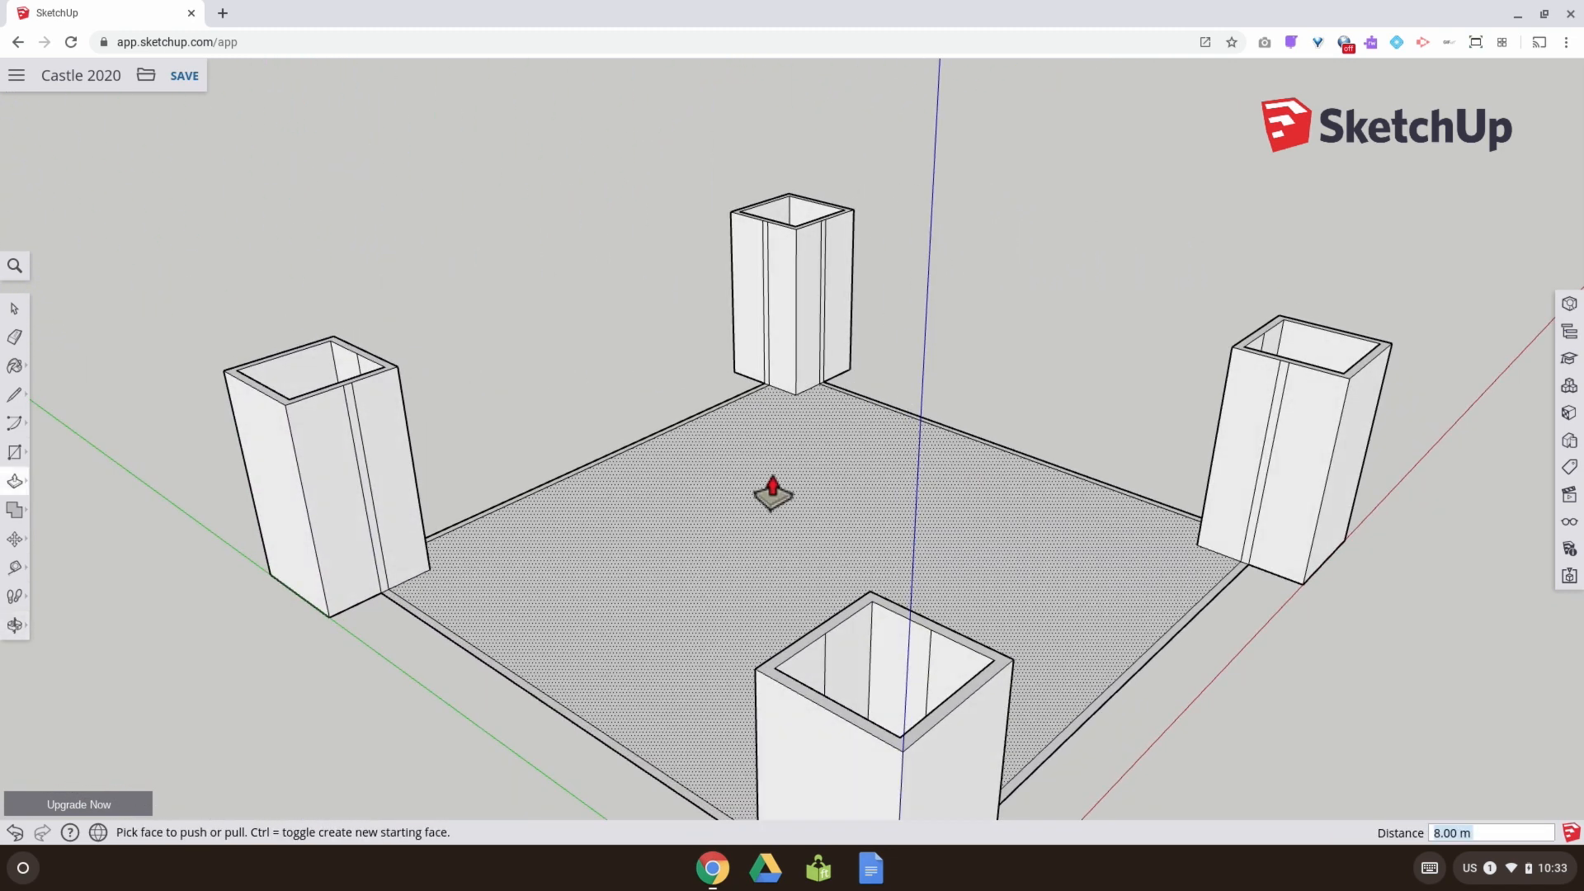
{"action": "middle_click_drag", "start_coordinate": [668, 498], "coordinate": [785, 519]}
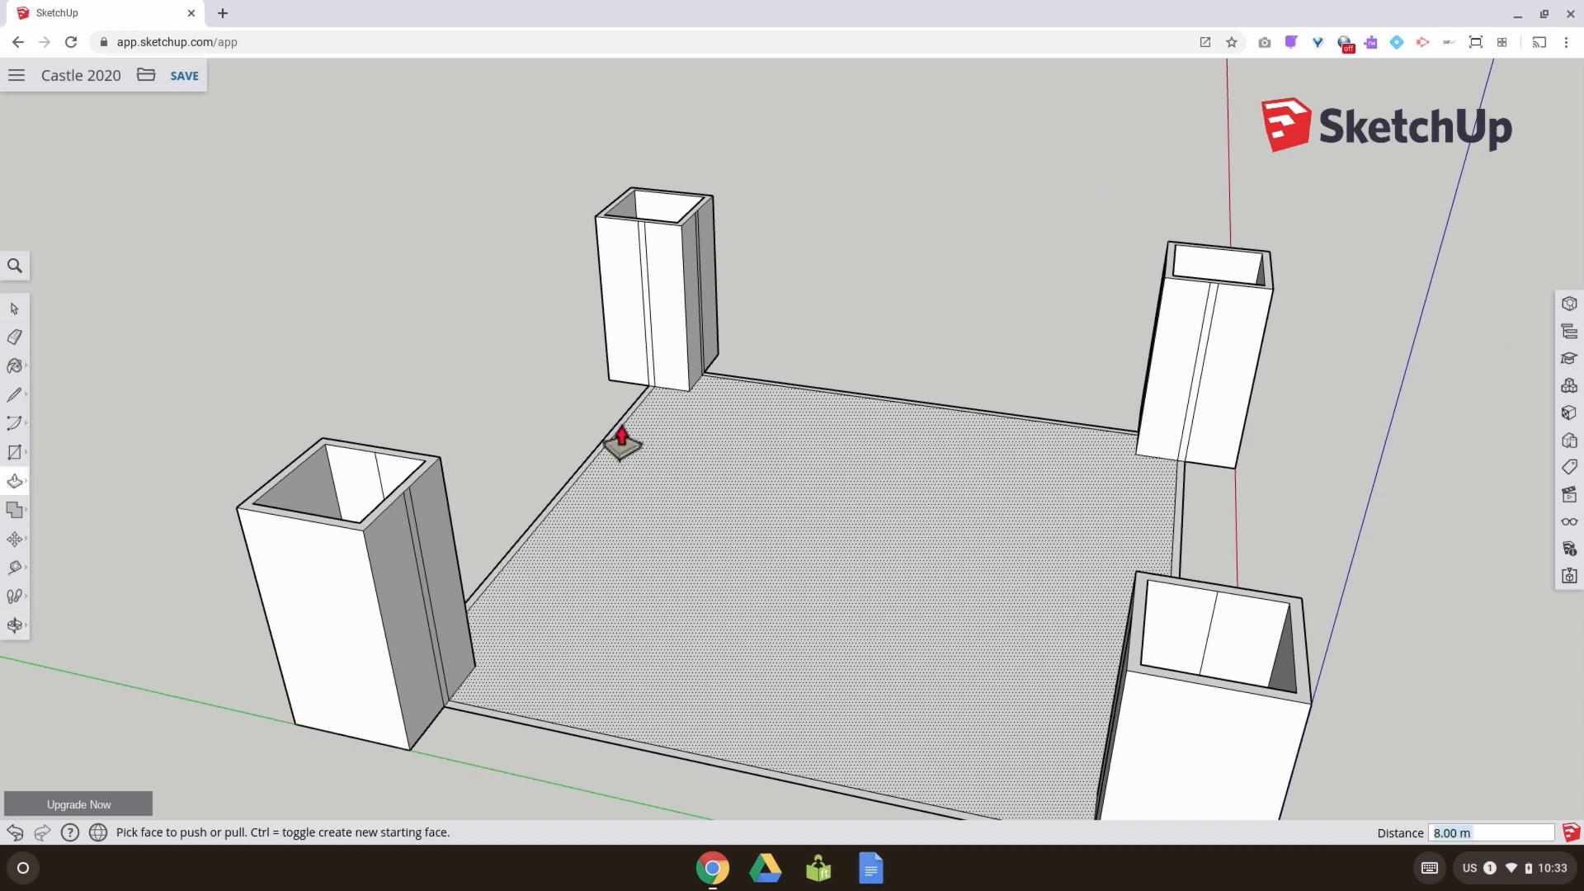
{"action": "left_click_drag", "start_coordinate": [619, 435], "coordinate": [635, 347]}
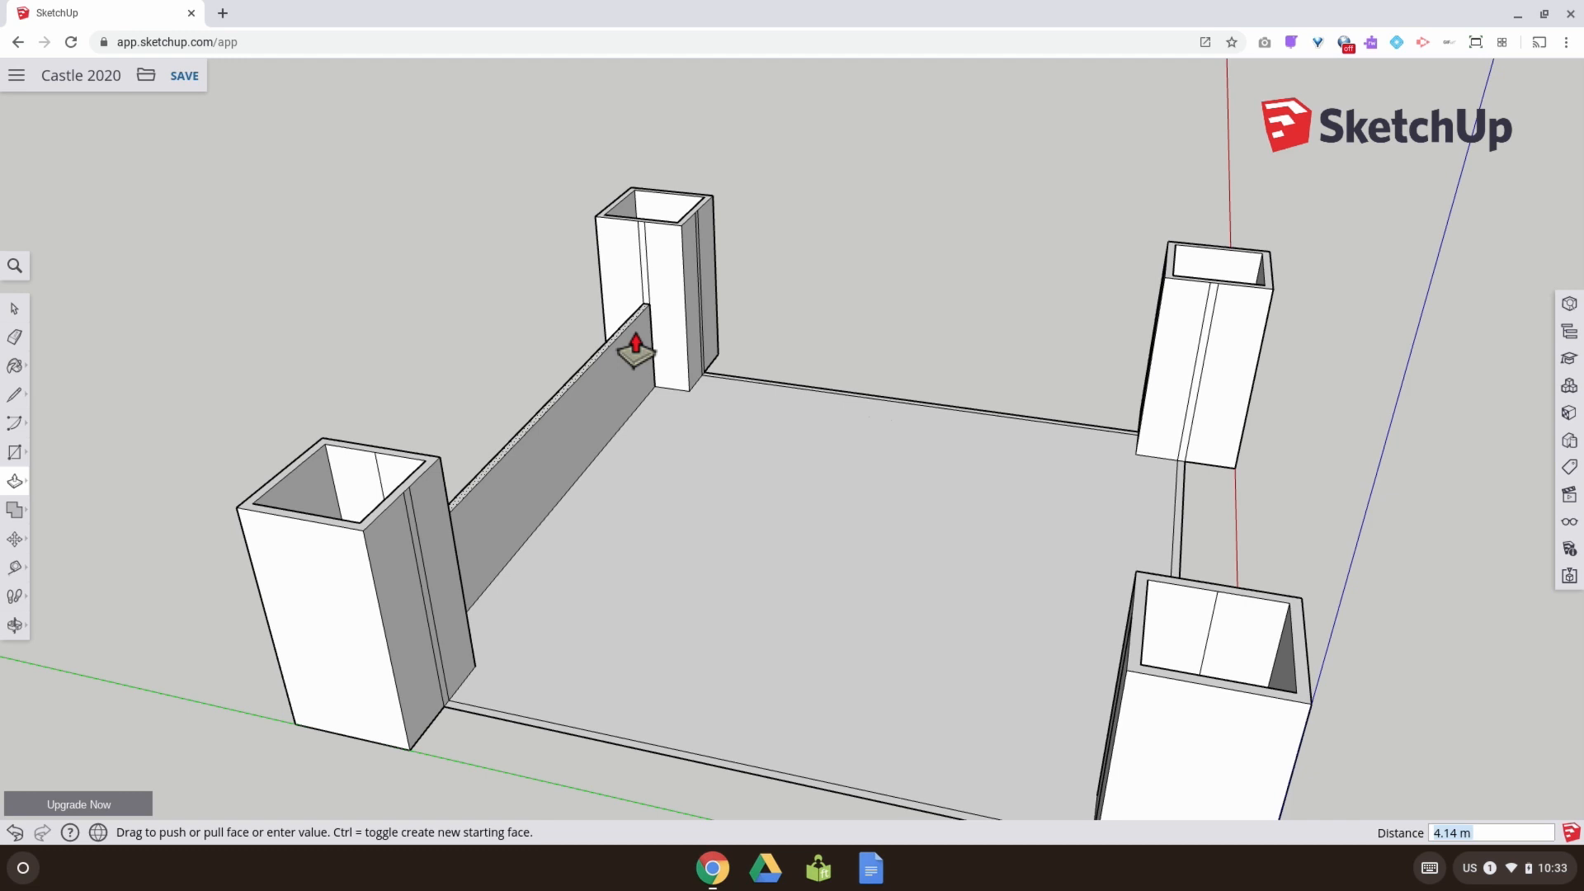
{"action": "key", "text": "Return"}
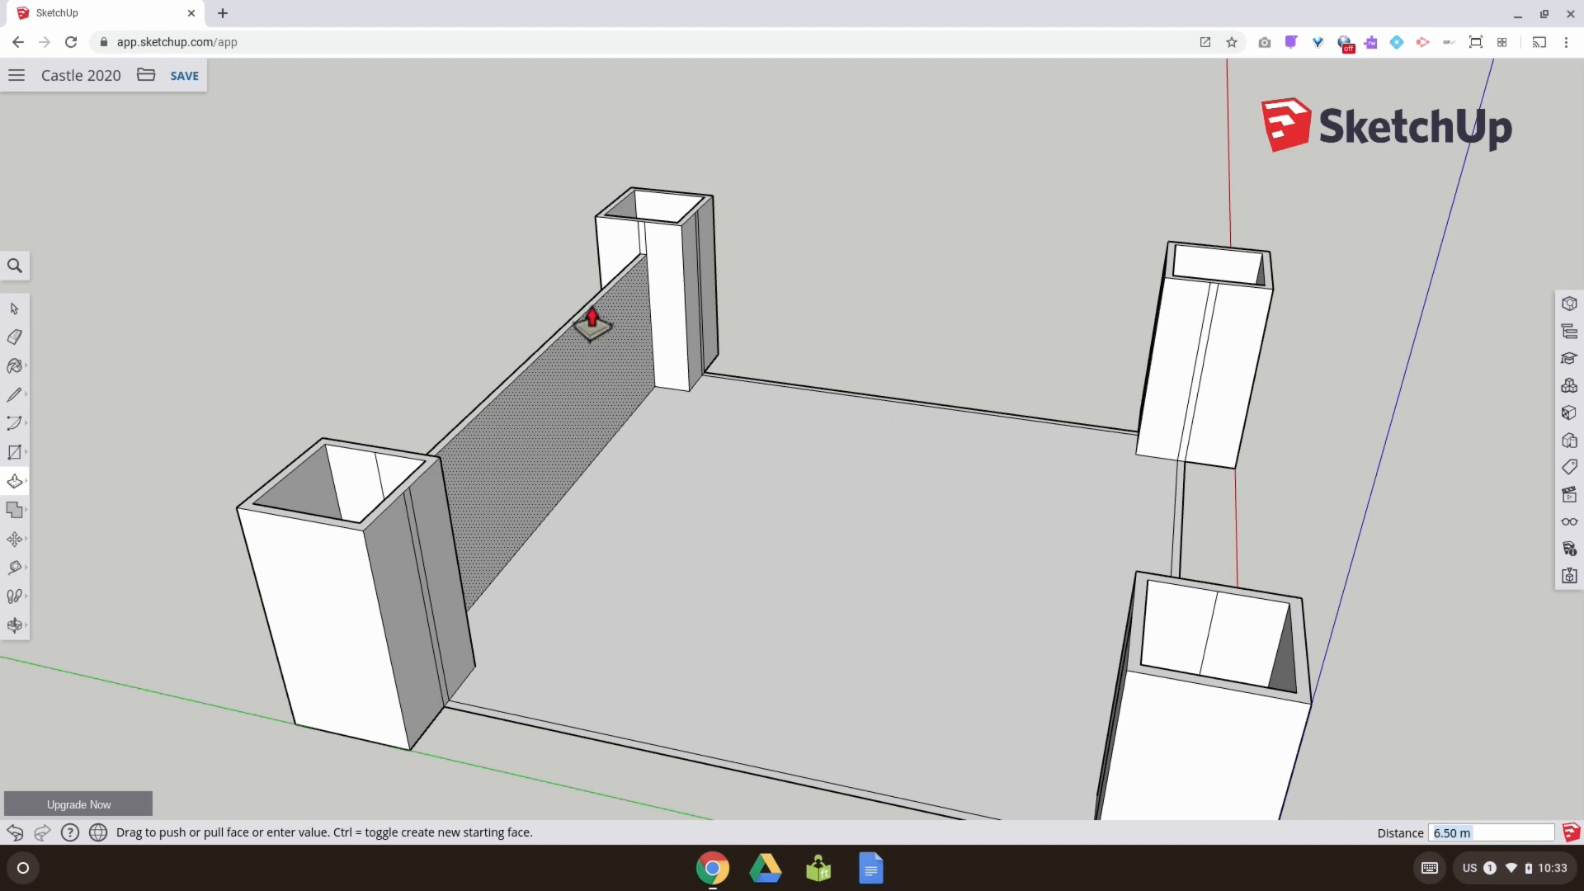
Push the top of the raised castle wall down by 1 m
{"action": "left_click_drag", "start_coordinate": [590, 304], "coordinate": [599, 321]}
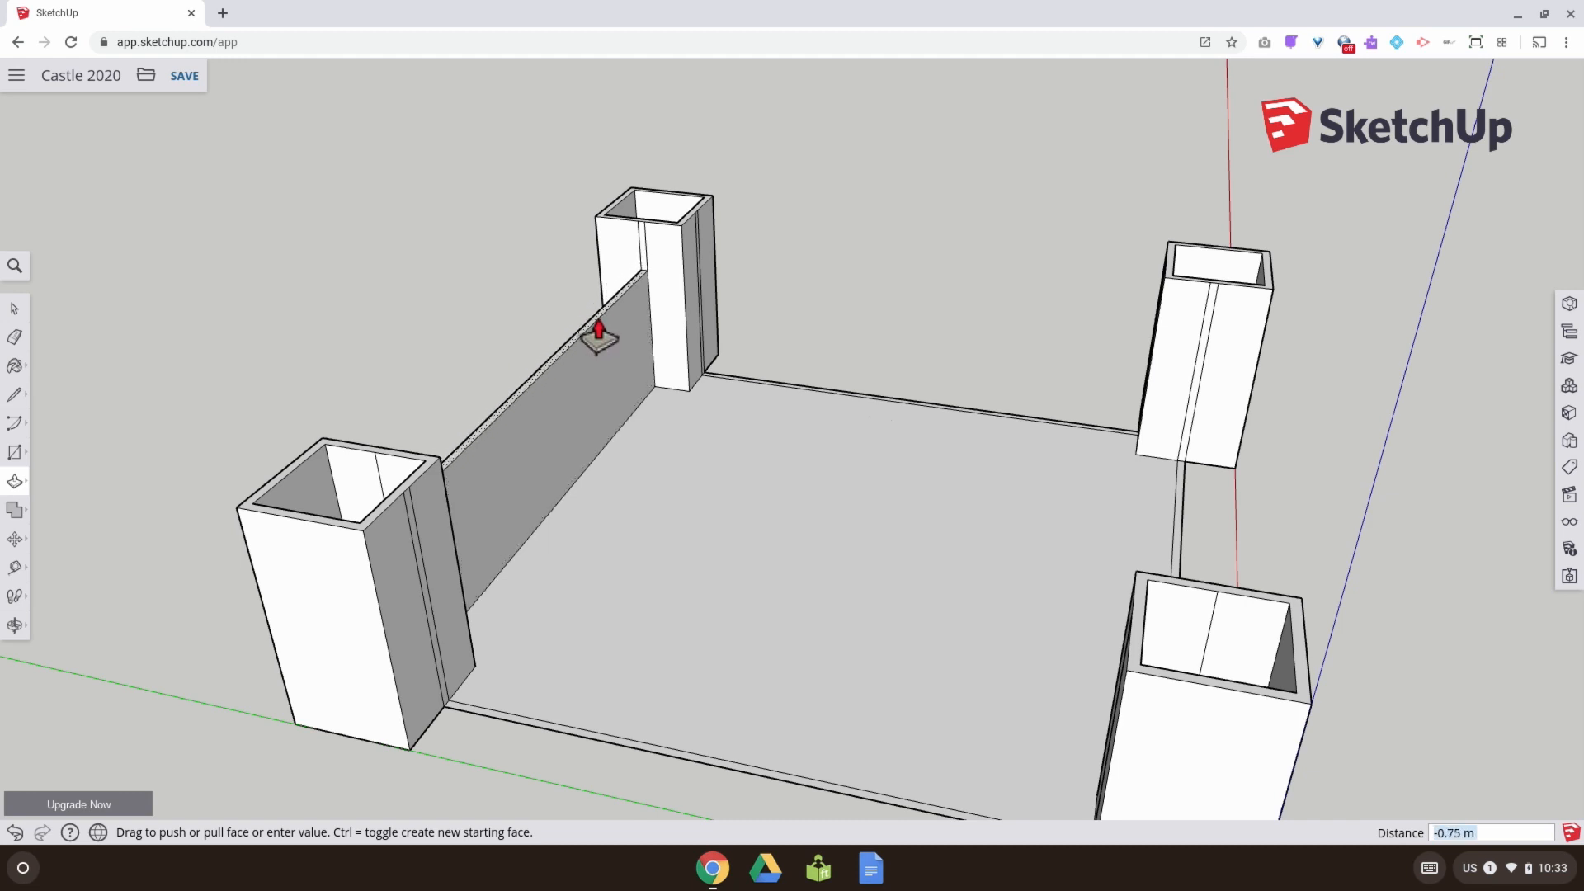
{"action": "type", "text": "1"}
{"action": "key", "text": "Return"}
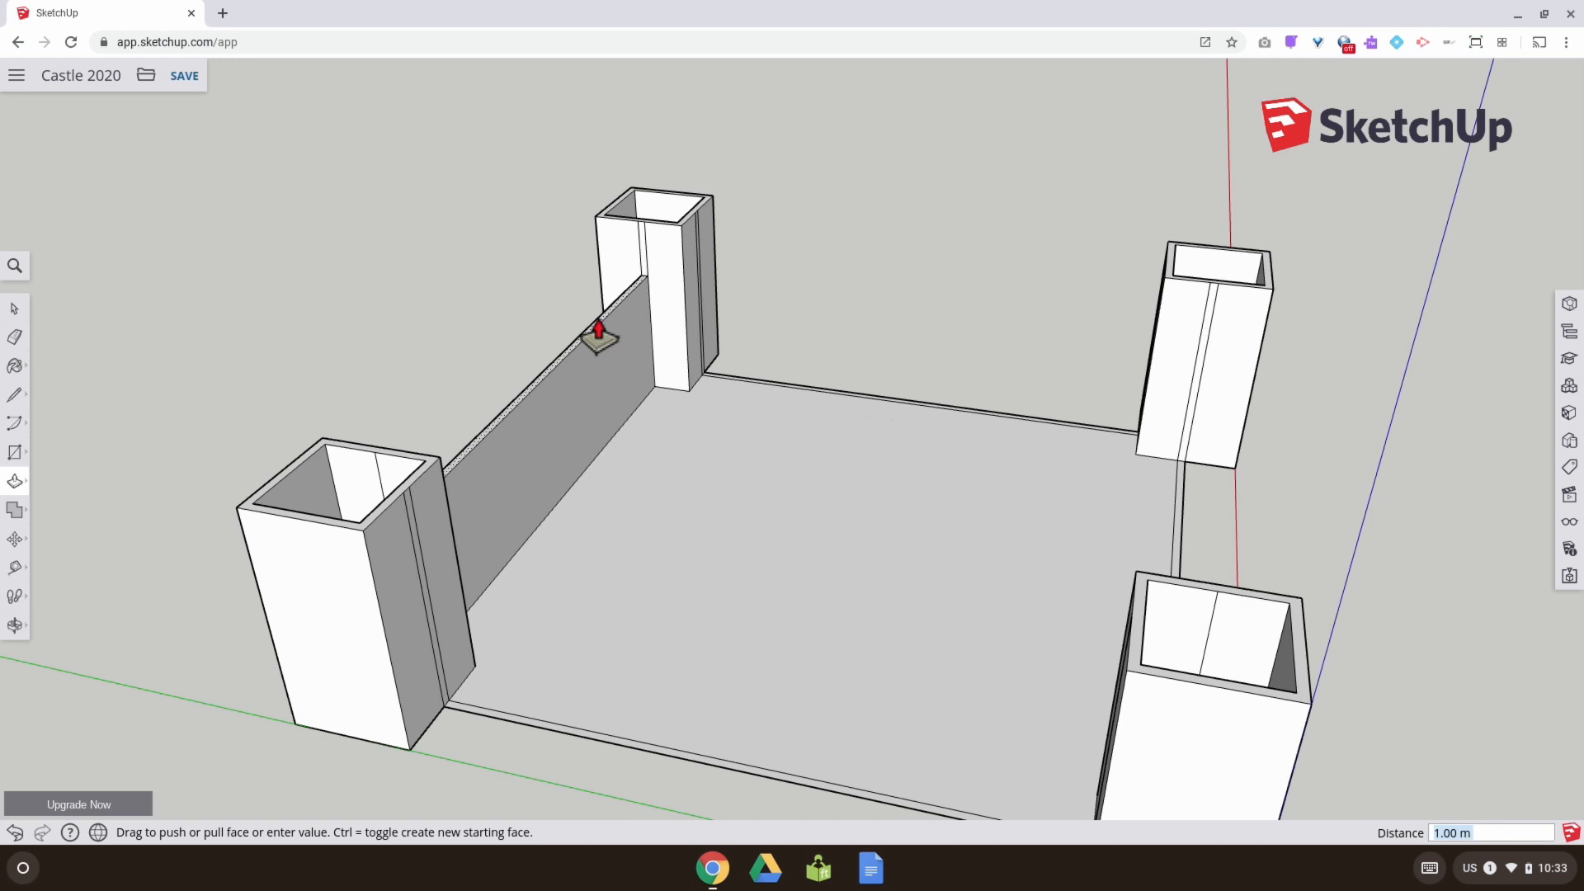
Extrude the other three wall outlines up 5.5 m, matching the height of the first wall
{"action": "left_click_drag", "start_coordinate": [555, 744], "coordinate": [523, 413]}
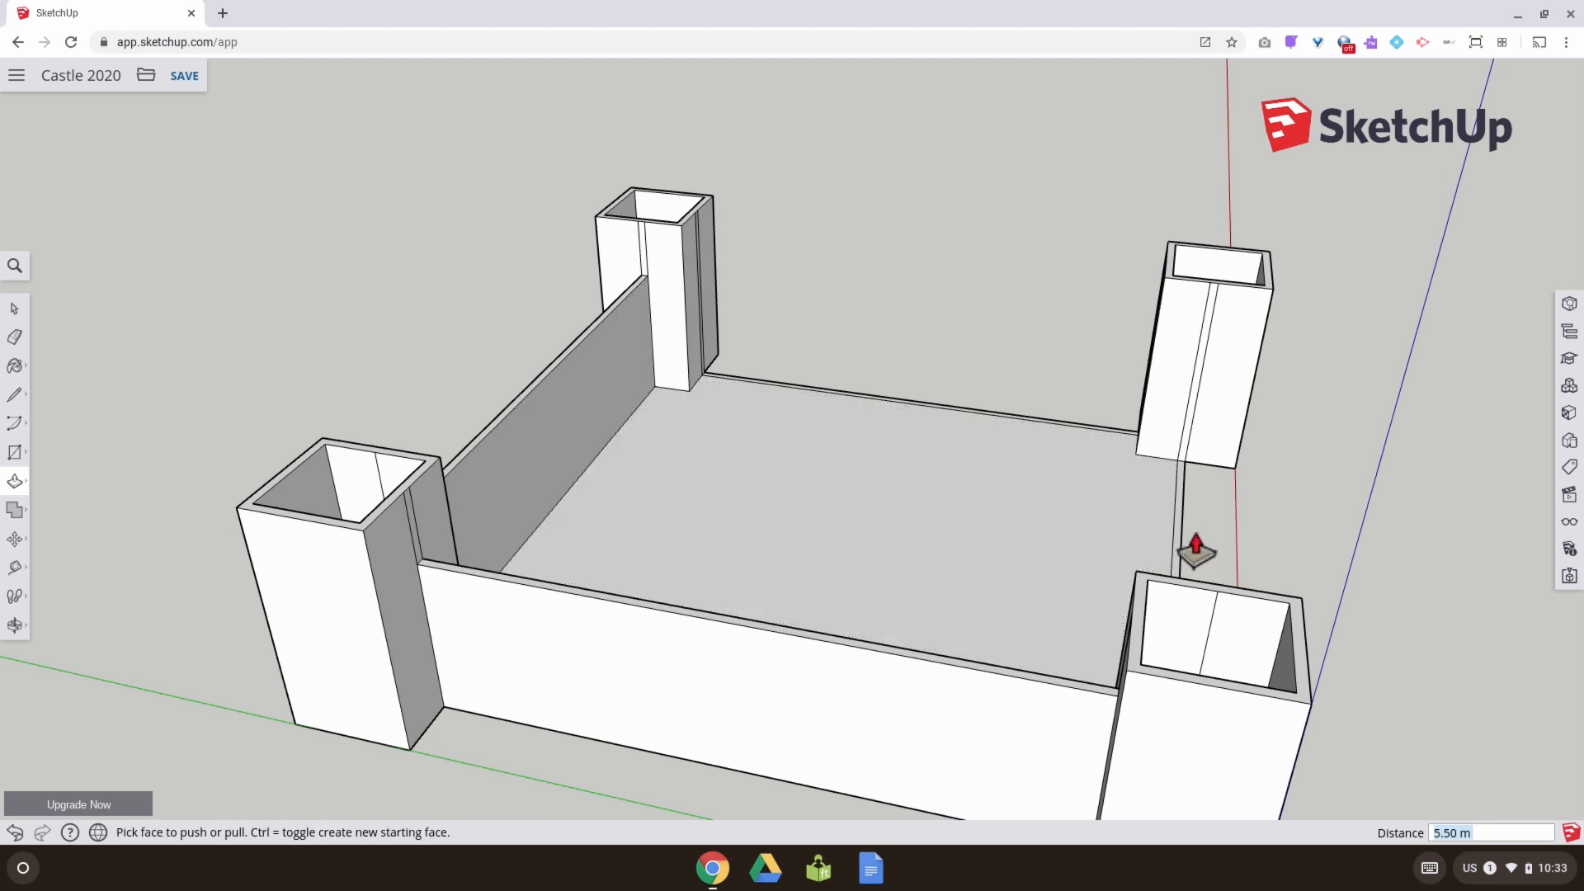
{"action": "left_click_drag", "start_coordinate": [1180, 551], "coordinate": [549, 378]}
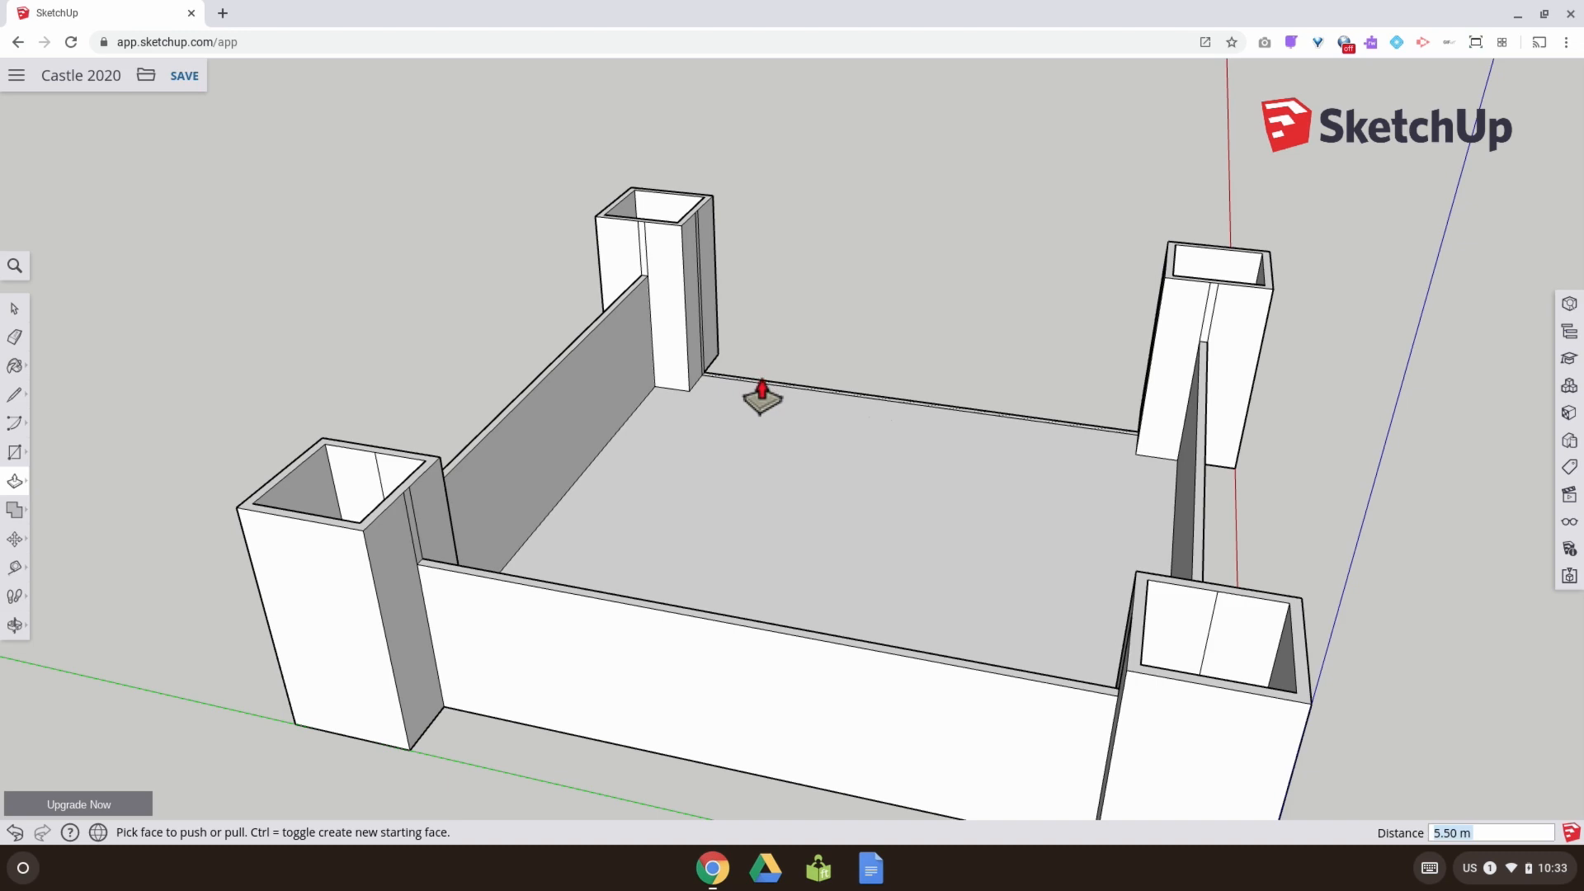
{"action": "double_click", "coordinate": [755, 381]}
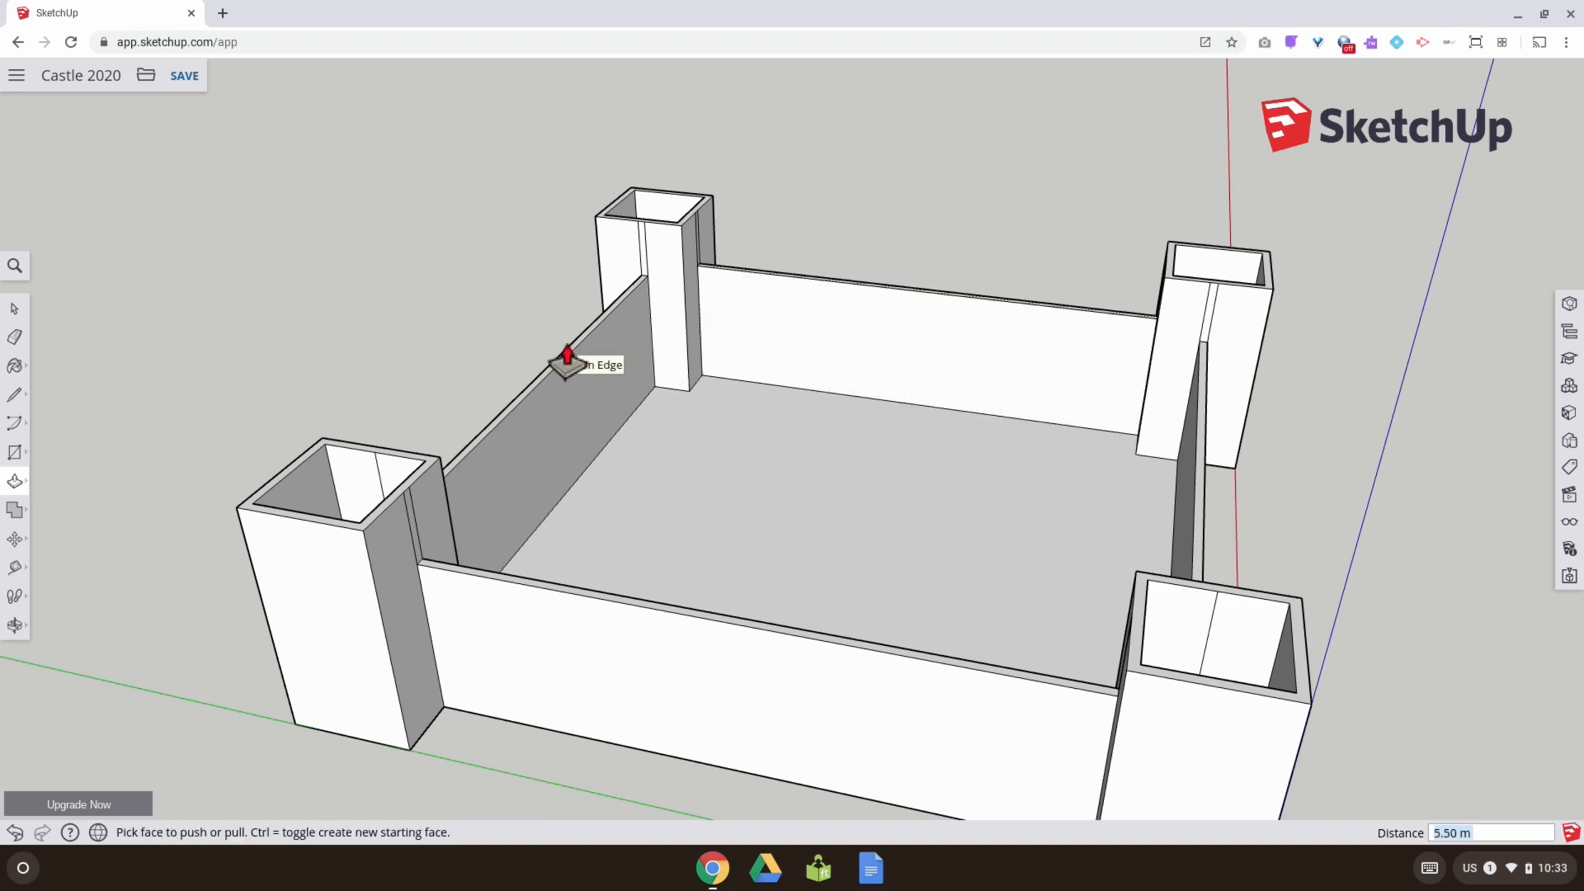
Examine the castle's walls and towers from several sides, comparing their height with the scale figure at ground level
{"action": "middle_click_drag", "start_coordinate": [303, 393], "coordinate": [523, 434]}
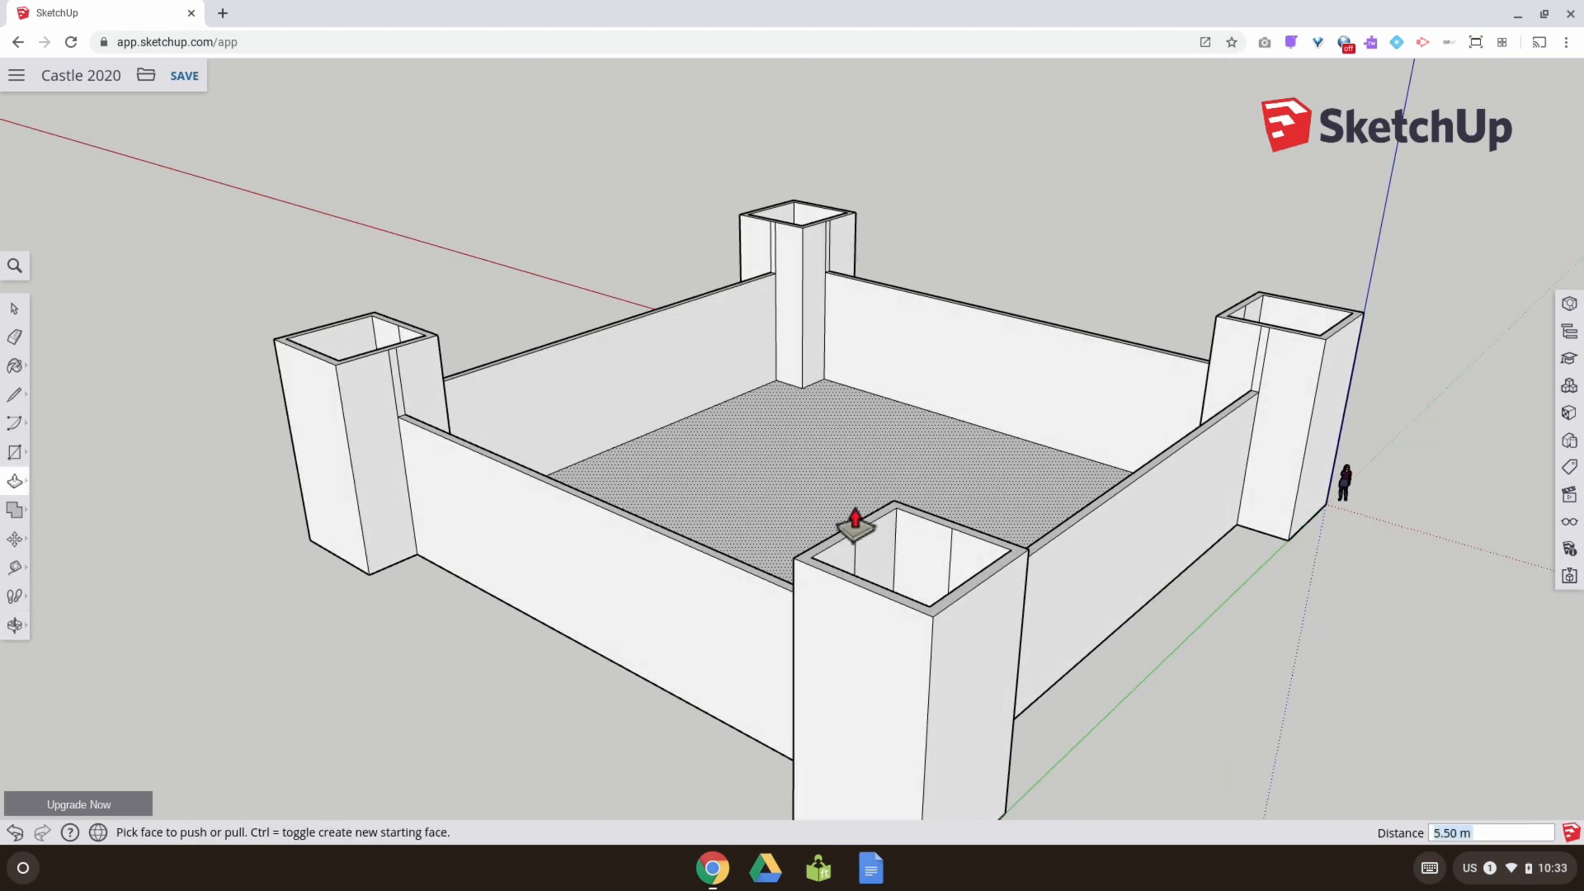
{"action": "middle_click_drag", "start_coordinate": [849, 527], "coordinate": [516, 410]}
{"action": "scroll", "coordinate": [696, 445], "scroll_direction": "up", "scroll_amount": 3}
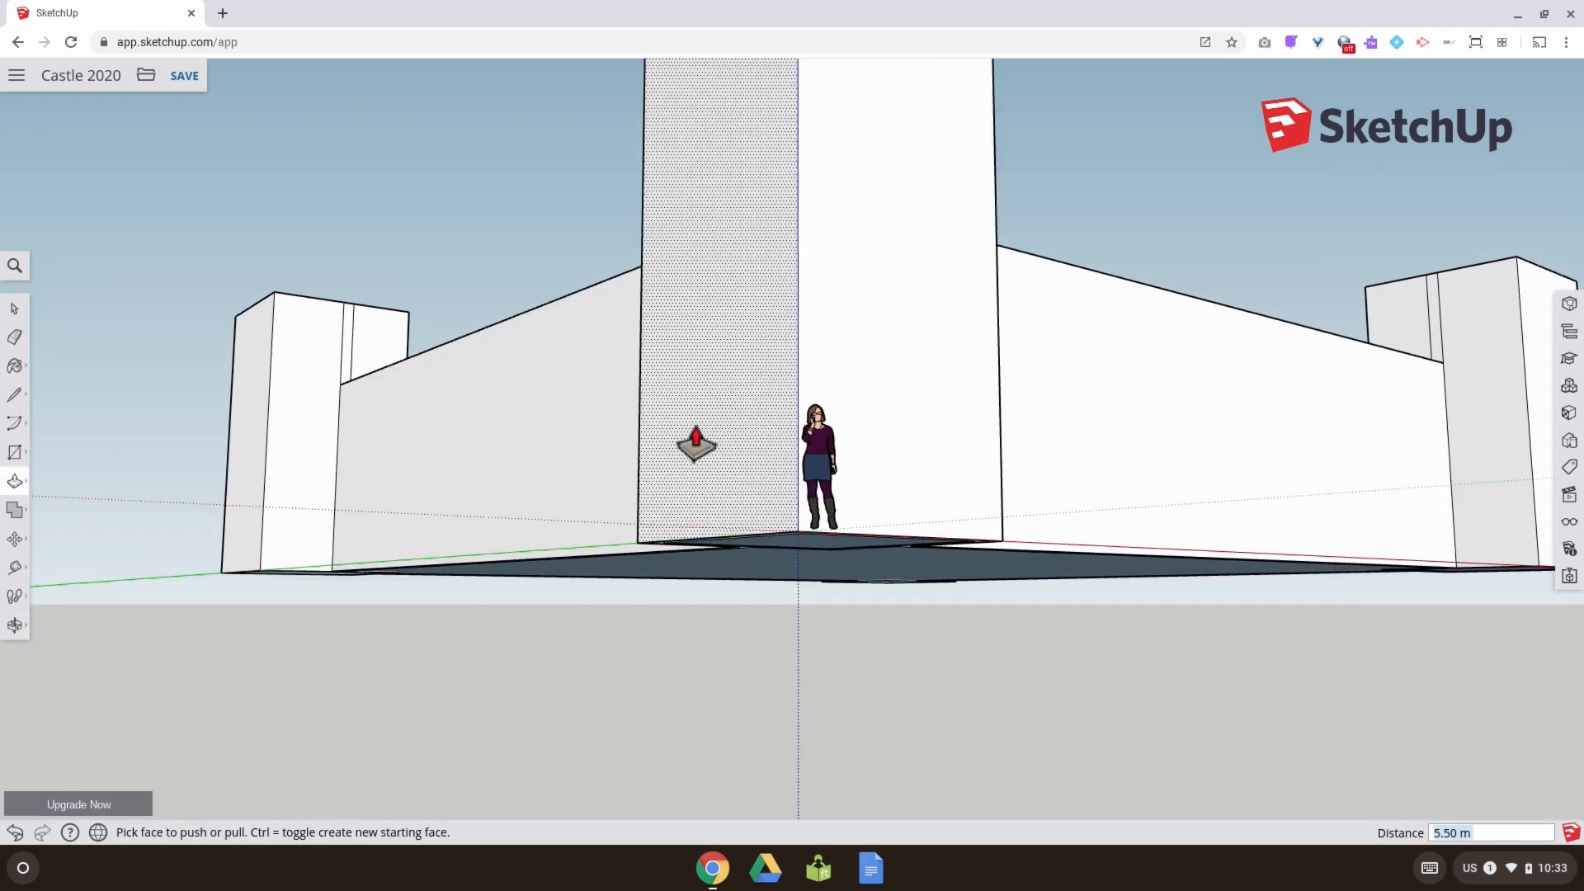
{"action": "scroll", "coordinate": [722, 443], "scroll_direction": "up", "scroll_amount": 2}
{"action": "middle_click_drag", "start_coordinate": [809, 453], "coordinate": [739, 486]}
{"action": "key", "text": "p"}
{"action": "scroll", "coordinate": [739, 486], "scroll_direction": "down", "scroll_amount": 8}
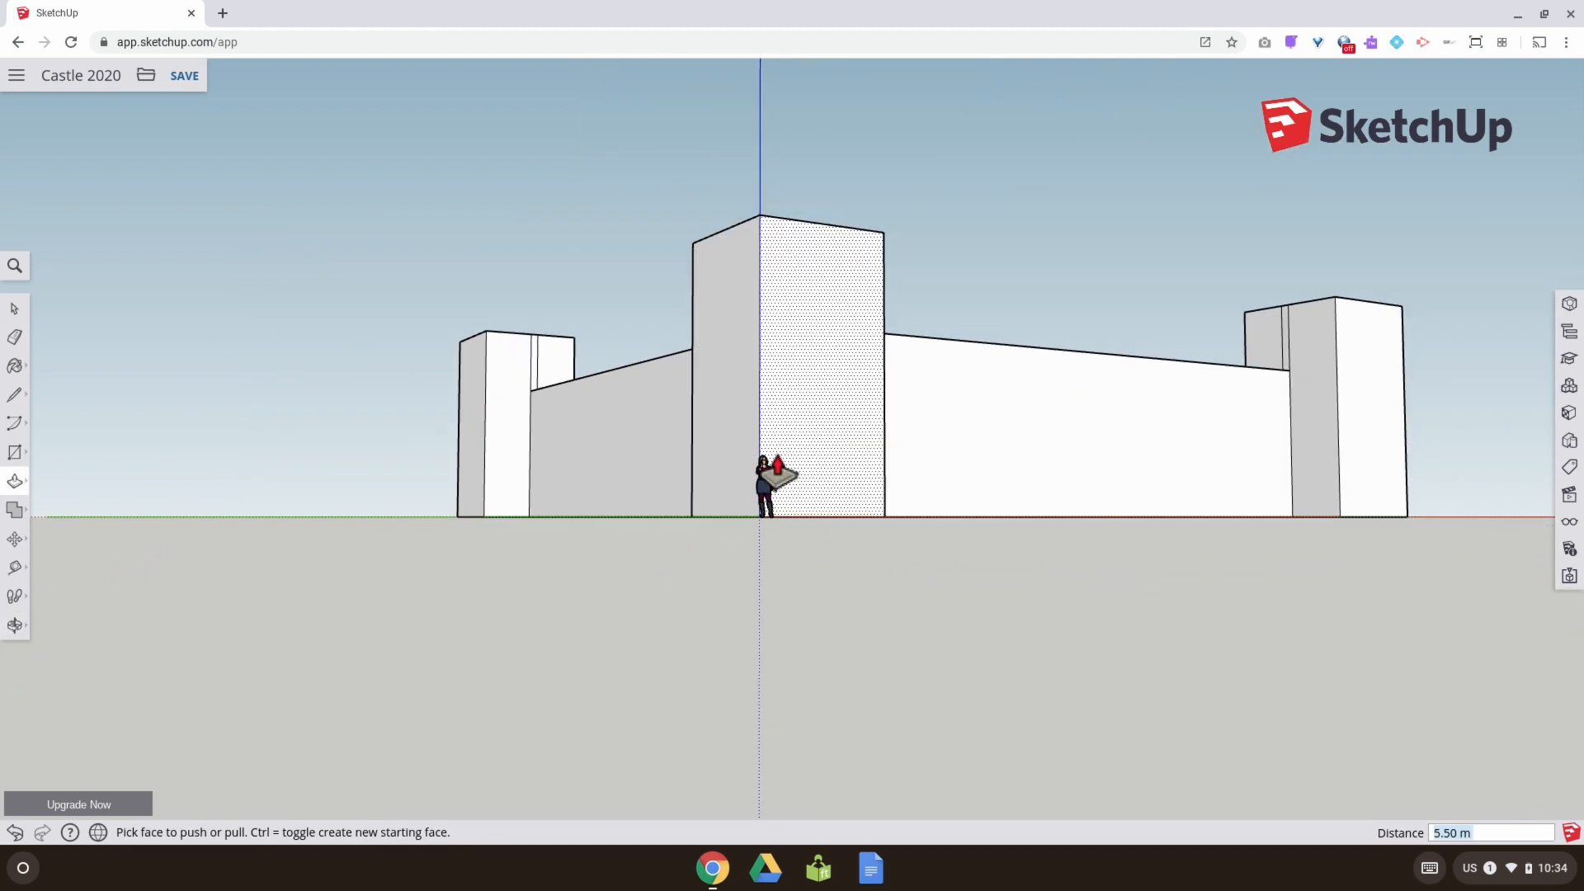
{"action": "middle_click_drag", "start_coordinate": [773, 470], "coordinate": [427, 601]}
{"action": "middle_click_drag", "start_coordinate": [759, 541], "coordinate": [707, 608]}
{"action": "scroll", "coordinate": [908, 629], "scroll_direction": "up", "scroll_amount": 6}
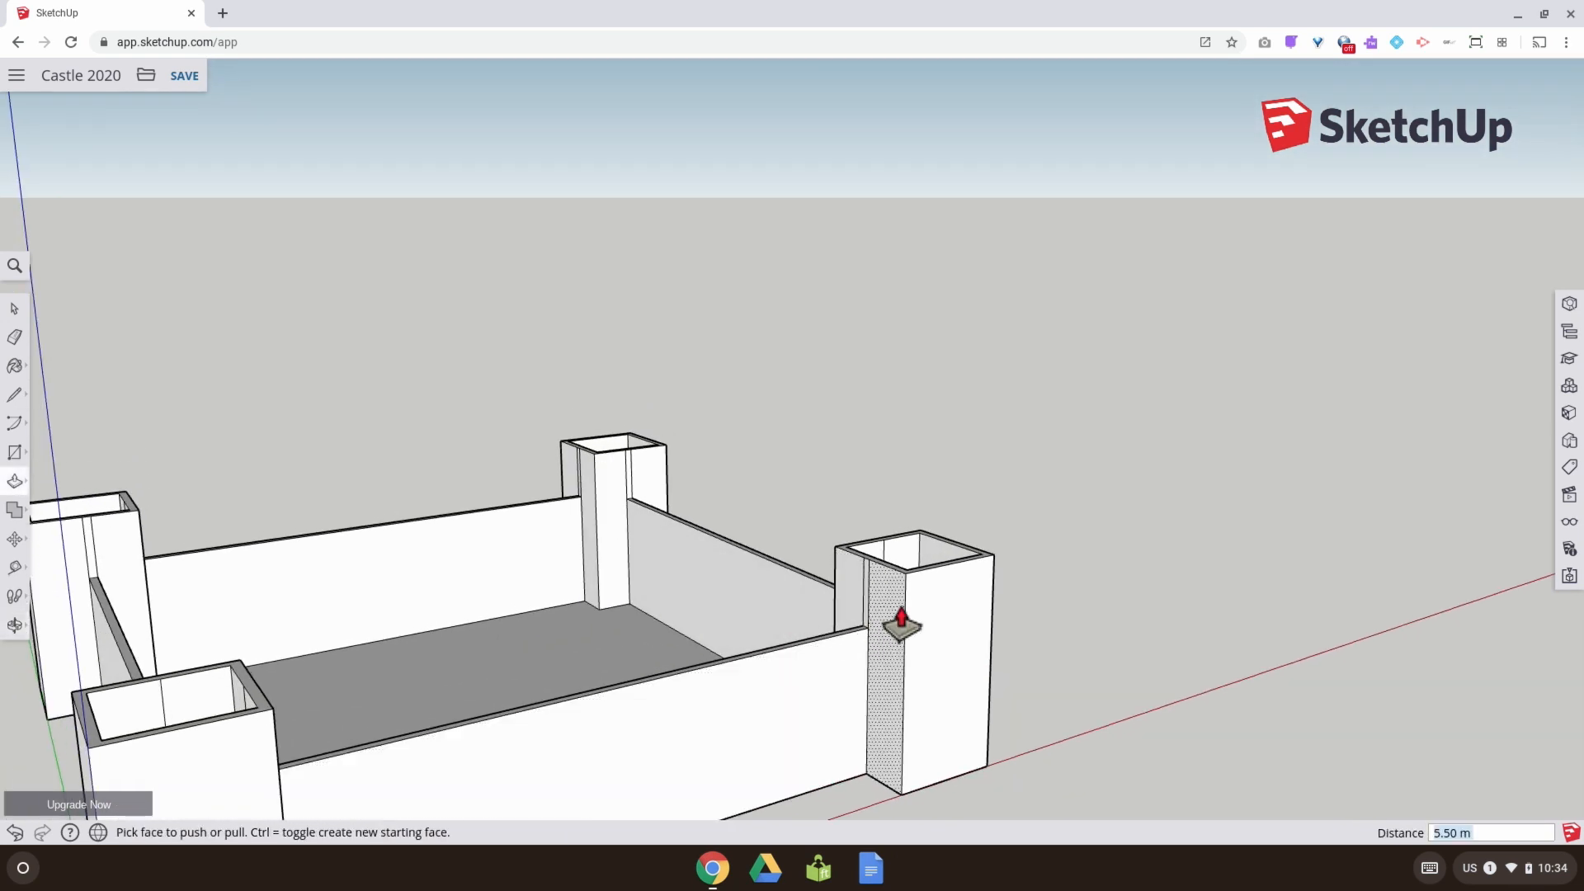
Erase the leftover vertical wall lines on the outer and inner faces of the corner tower on the red axis
{"action": "scroll", "coordinate": [899, 621], "scroll_direction": "up", "scroll_amount": 2}
{"action": "mouse_move", "coordinate": [891, 619]}
{"action": "middle_mouse_down"}
{"action": "mouse_move", "coordinate": [839, 608]}
{"action": "mouse_move", "coordinate": [888, 627]}
{"action": "middle_mouse_up"}
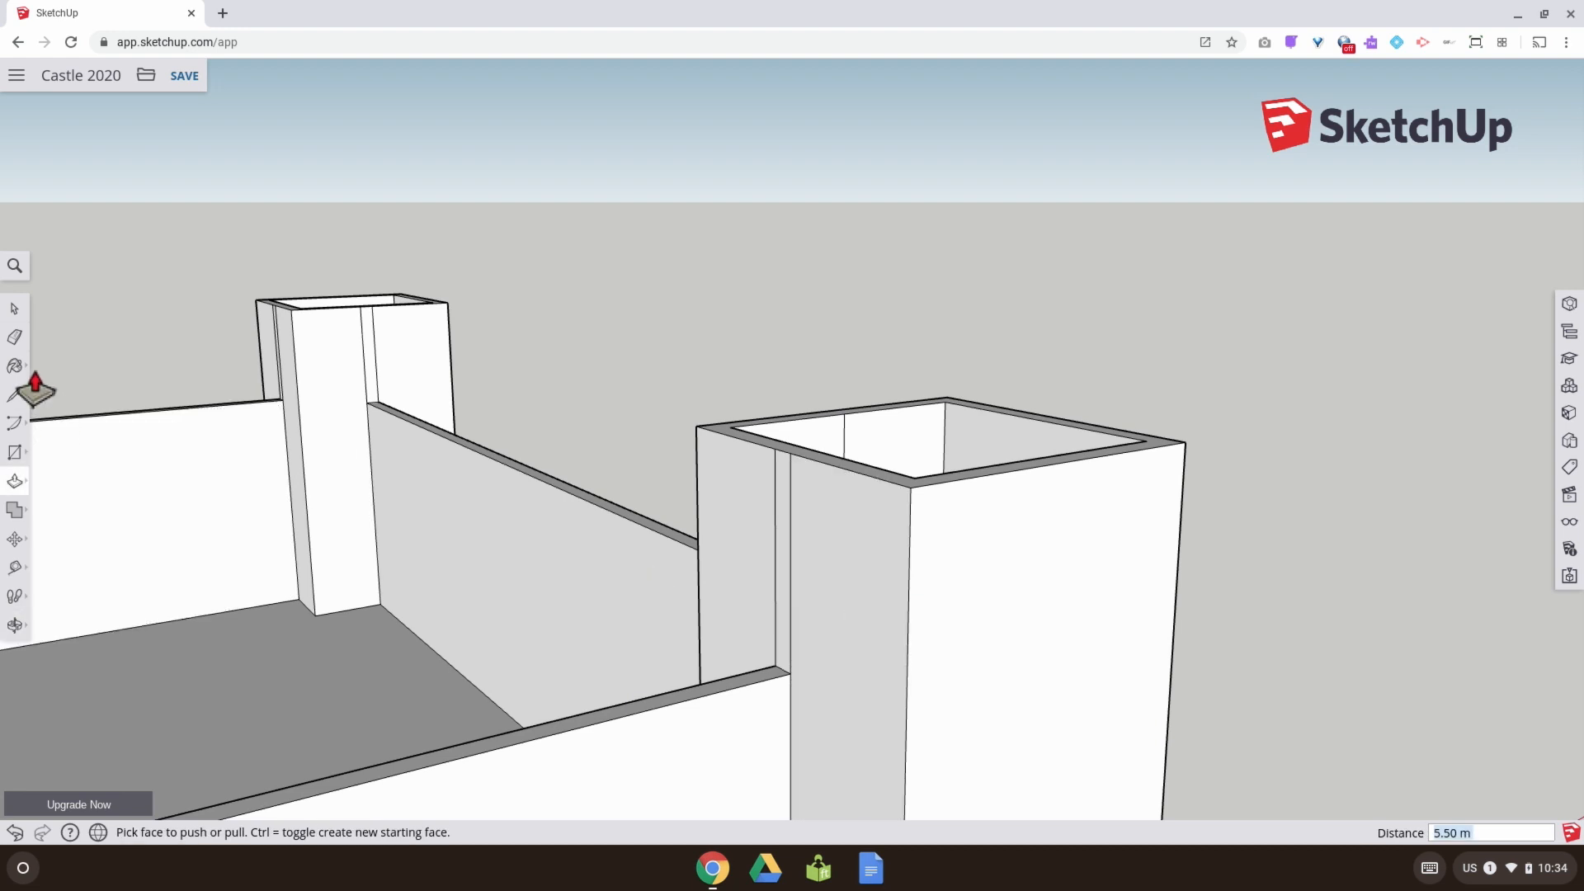
{"action": "left_click", "coordinate": [15, 336]}
{"action": "left_click", "coordinate": [790, 536]}
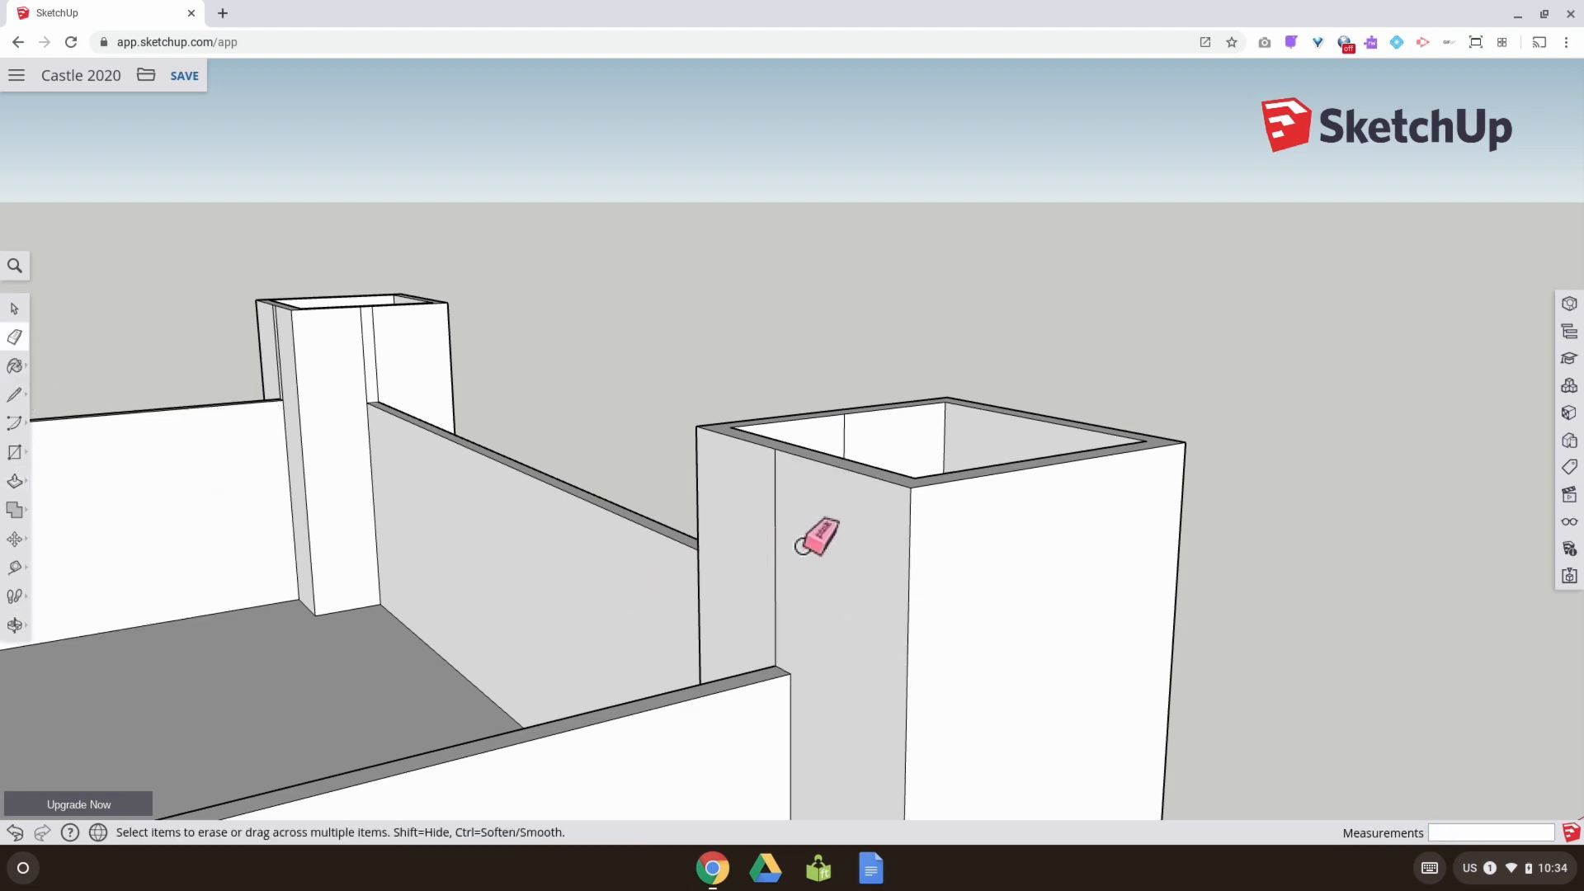
{"action": "left_click", "coordinate": [776, 532]}
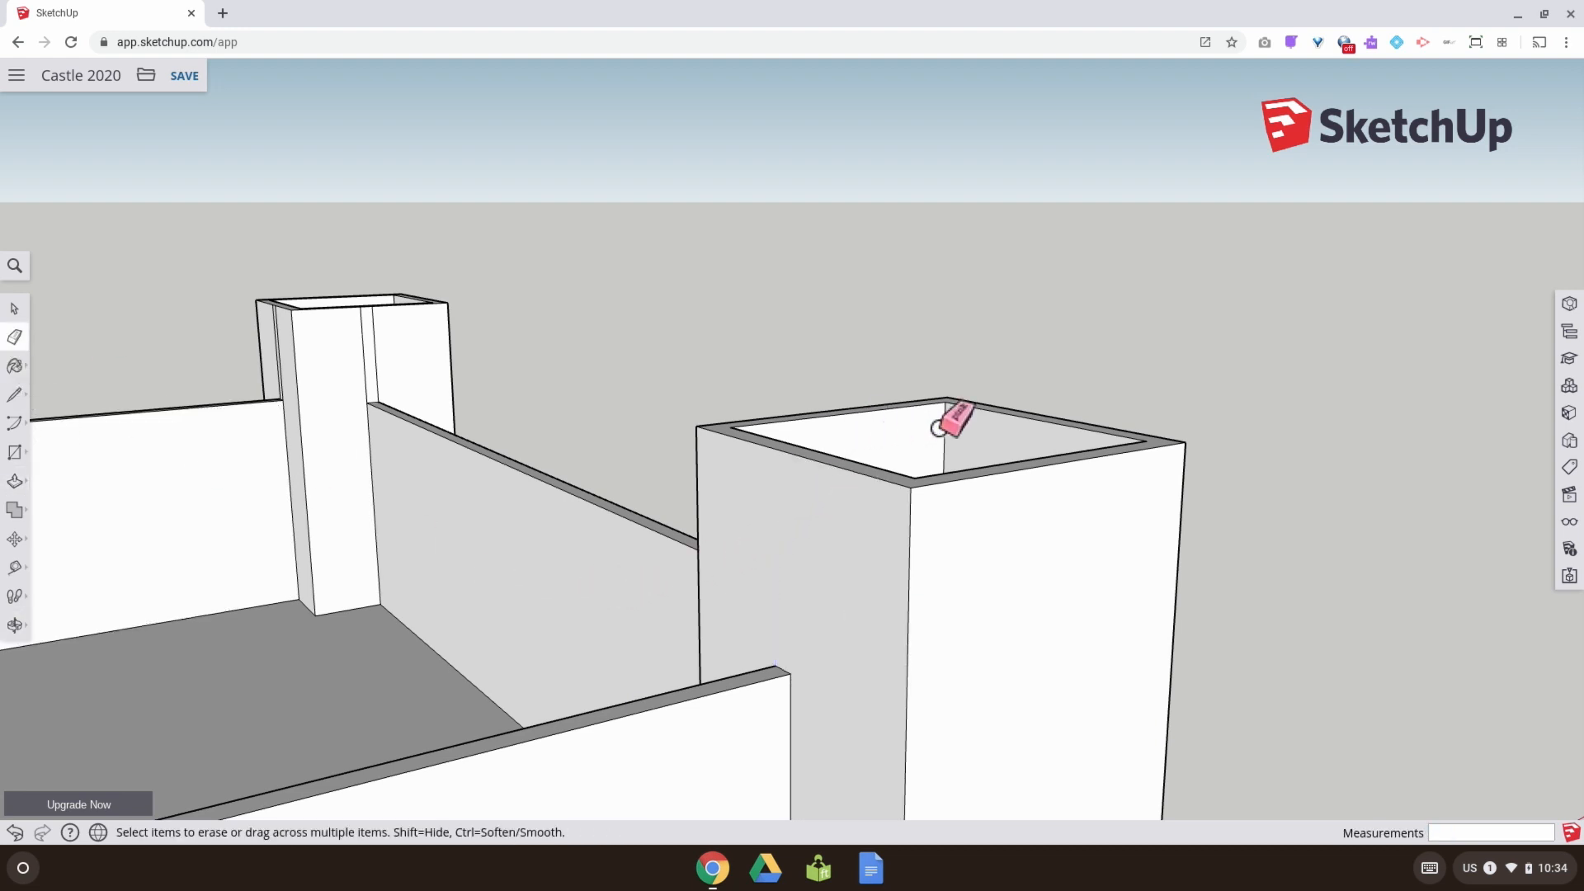
{"action": "middle_click_drag", "start_coordinate": [1098, 445], "coordinate": [273, 520]}
{"action": "left_click_drag", "start_coordinate": [680, 467], "coordinate": [632, 470]}
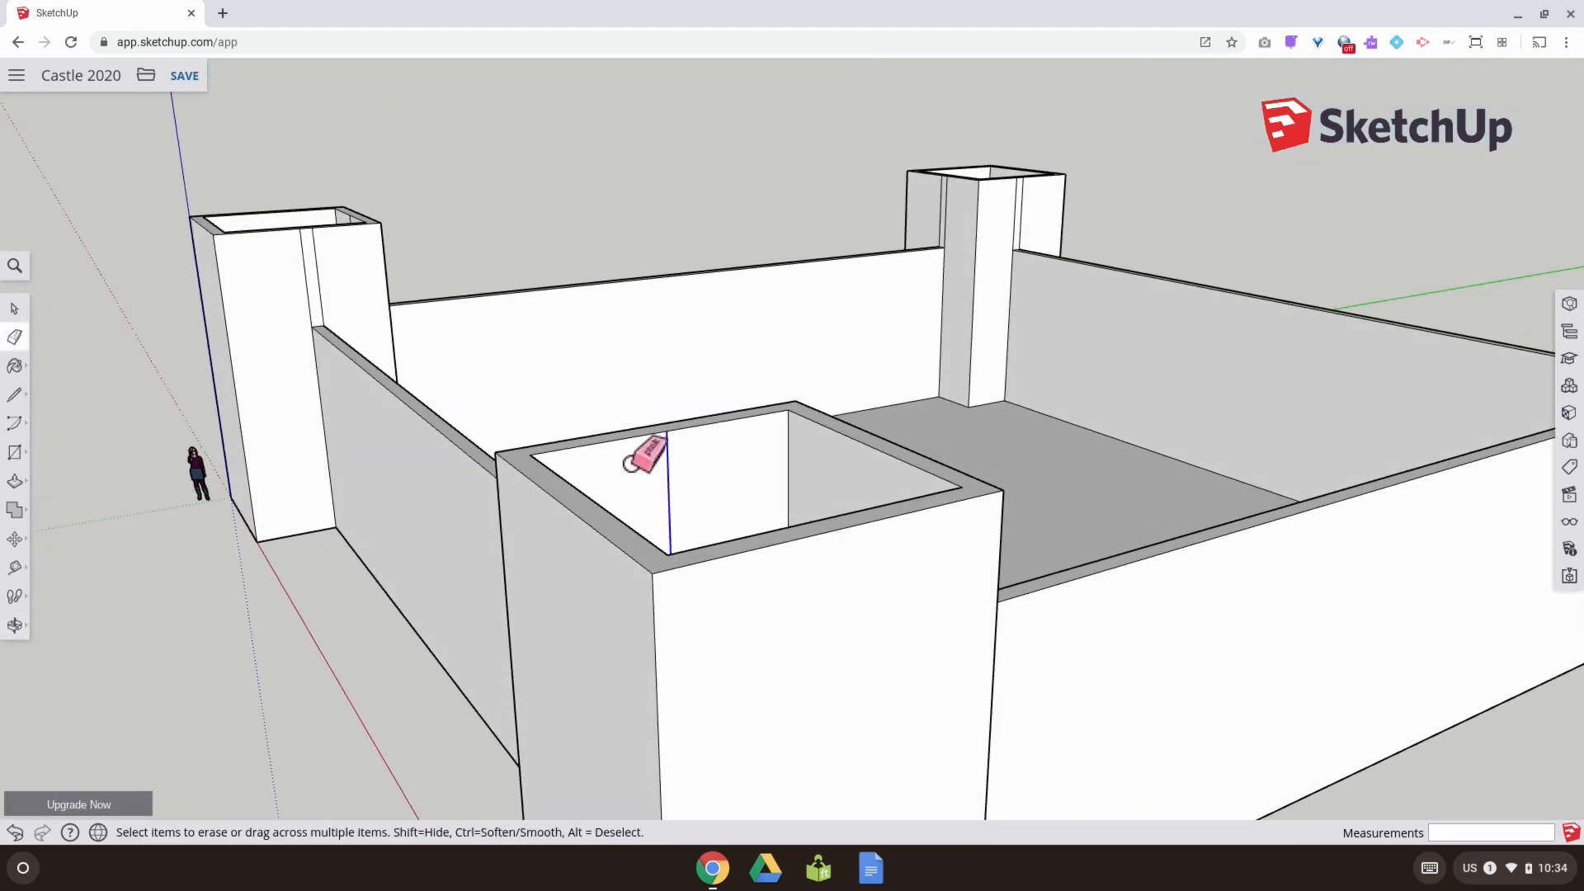
{"action": "middle_click_drag", "start_coordinate": [878, 479], "coordinate": [304, 580]}
{"action": "left_click_drag", "start_coordinate": [700, 564], "coordinate": [788, 521]}
{"action": "mouse_move", "coordinate": [788, 522]}
{"action": "middle_mouse_down"}
{"action": "mouse_move", "coordinate": [459, 559]}
{"action": "mouse_move", "coordinate": [1159, 442]}
{"action": "mouse_move", "coordinate": [1121, 647]}
{"action": "mouse_move", "coordinate": [1139, 536]}
{"action": "mouse_move", "coordinate": [1124, 459]}
{"action": "mouse_move", "coordinate": [1151, 434]}
{"action": "middle_mouse_up"}
{"action": "mouse_move", "coordinate": [886, 484]}
{"action": "middle_mouse_down"}
{"action": "mouse_move", "coordinate": [1181, 504]}
{"action": "mouse_move", "coordinate": [990, 491]}
{"action": "mouse_move", "coordinate": [1159, 484]}
{"action": "mouse_move", "coordinate": [1202, 462]}
{"action": "mouse_move", "coordinate": [1143, 412]}
{"action": "middle_mouse_up"}
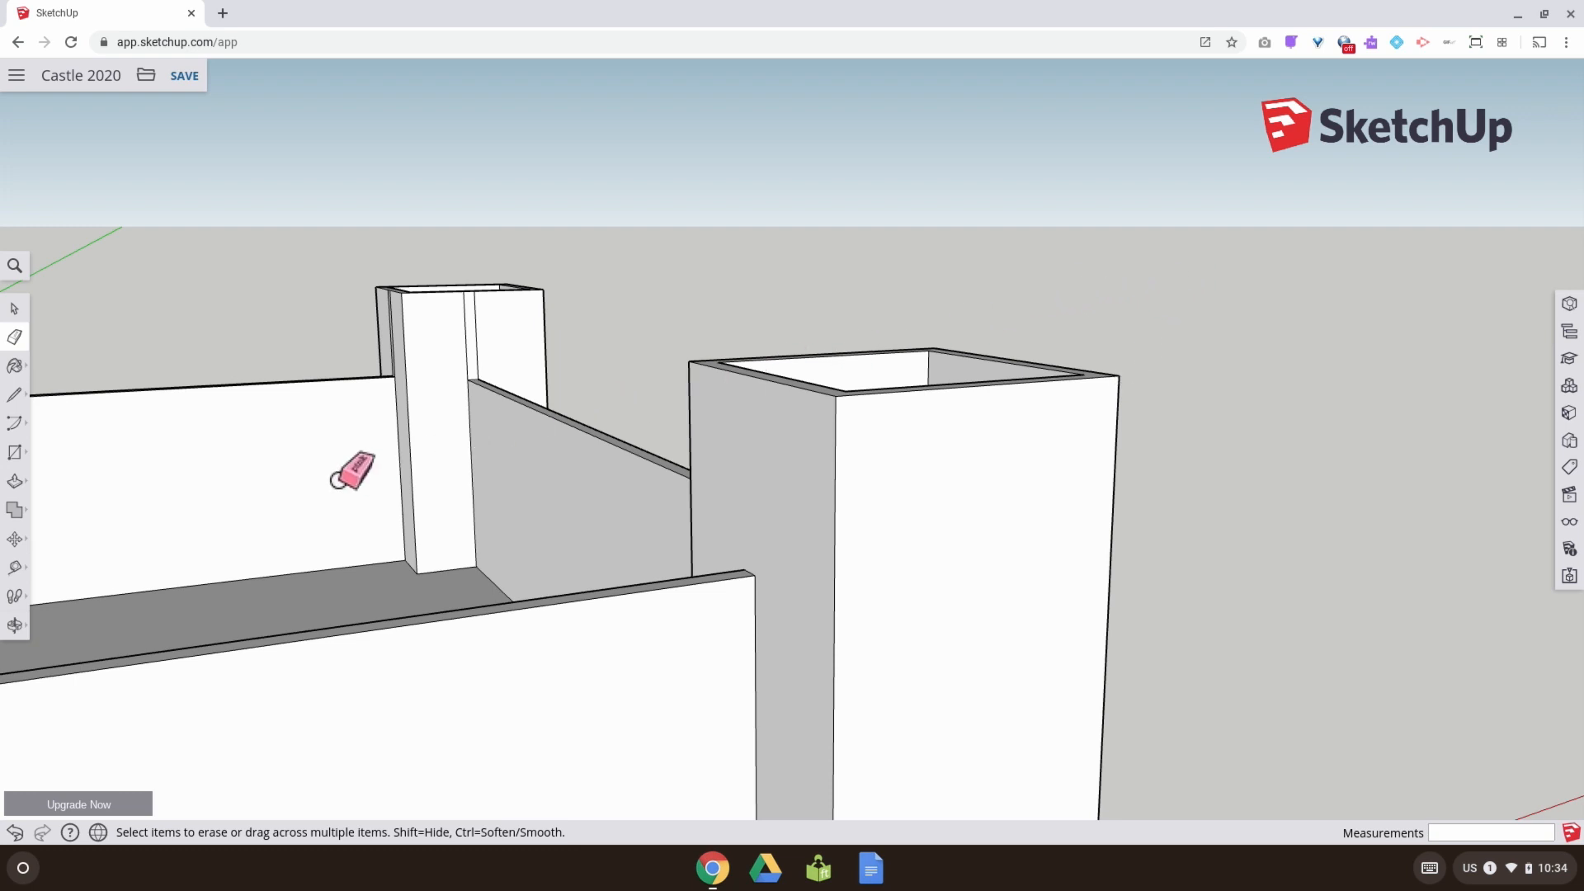
{"action": "mouse_move", "coordinate": [378, 429]}
{"action": "middle_mouse_down"}
{"action": "mouse_move", "coordinate": [290, 517]}
{"action": "mouse_move", "coordinate": [399, 473]}
{"action": "middle_mouse_up"}
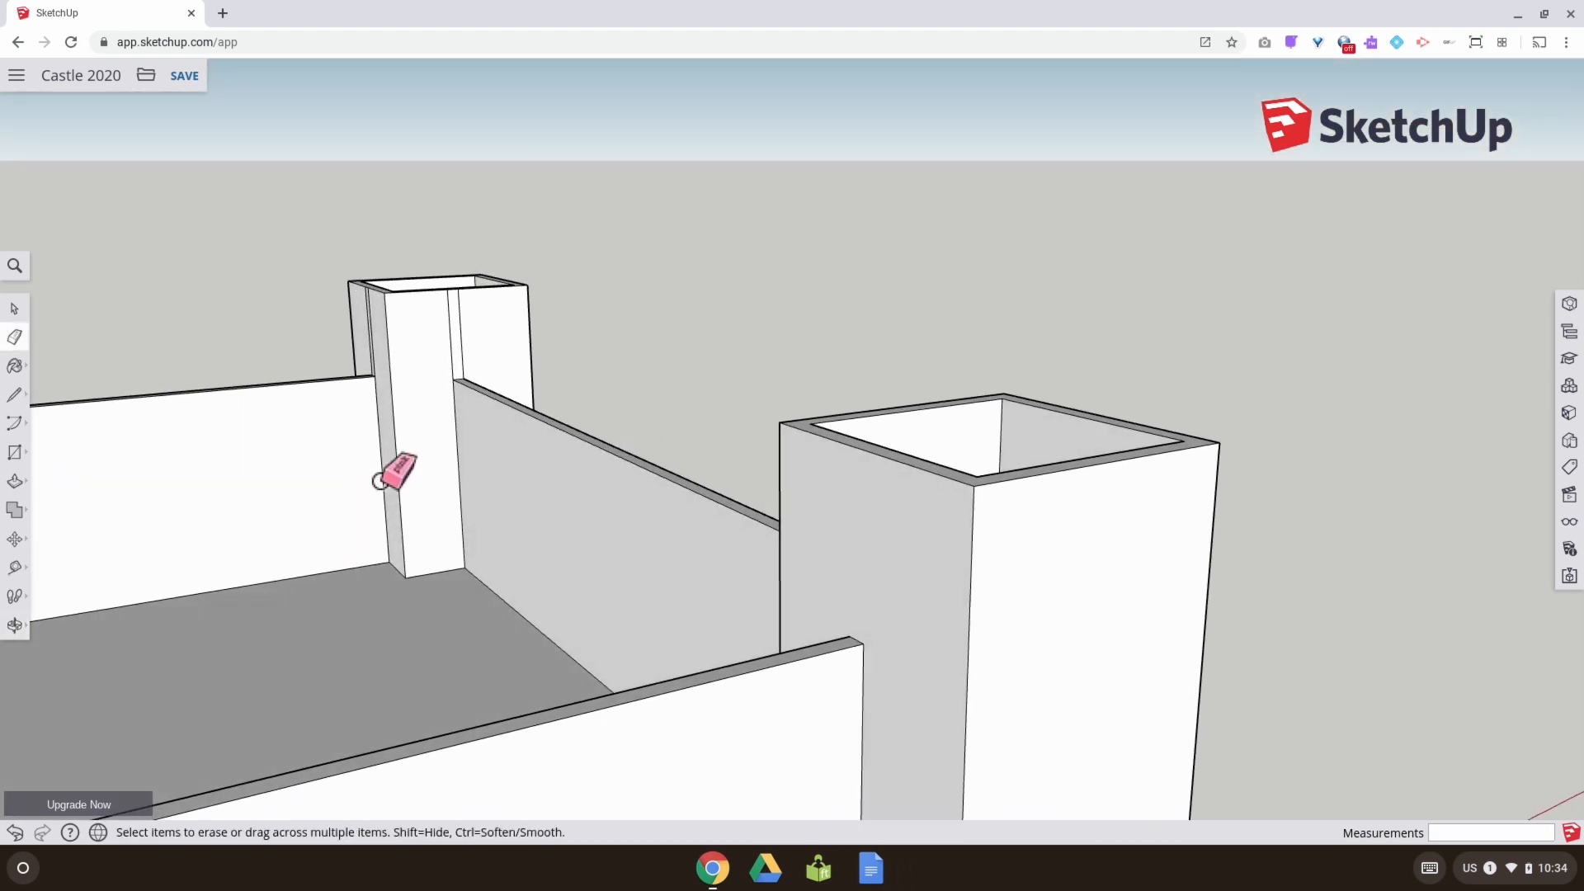
{"action": "left_click", "coordinate": [16, 313]}
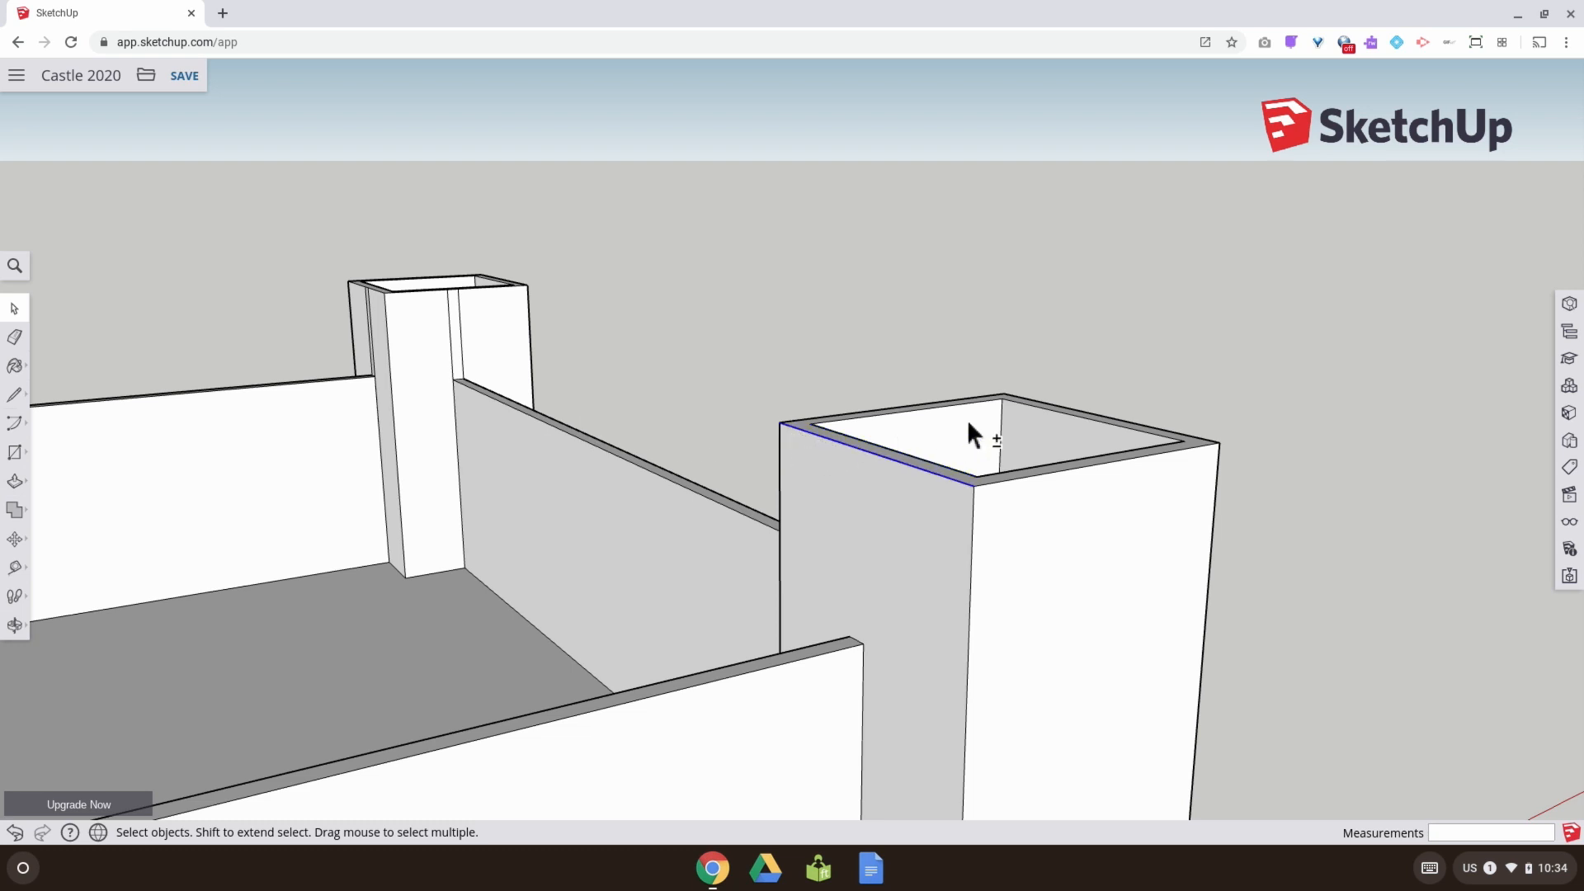
{"action": "left_click", "coordinate": [1063, 469], "text": "shift"}
{"action": "scroll", "coordinate": [912, 408], "scroll_direction": "up", "scroll_amount": 5}
{"action": "middle_click_drag", "start_coordinate": [913, 408], "coordinate": [767, 428]}
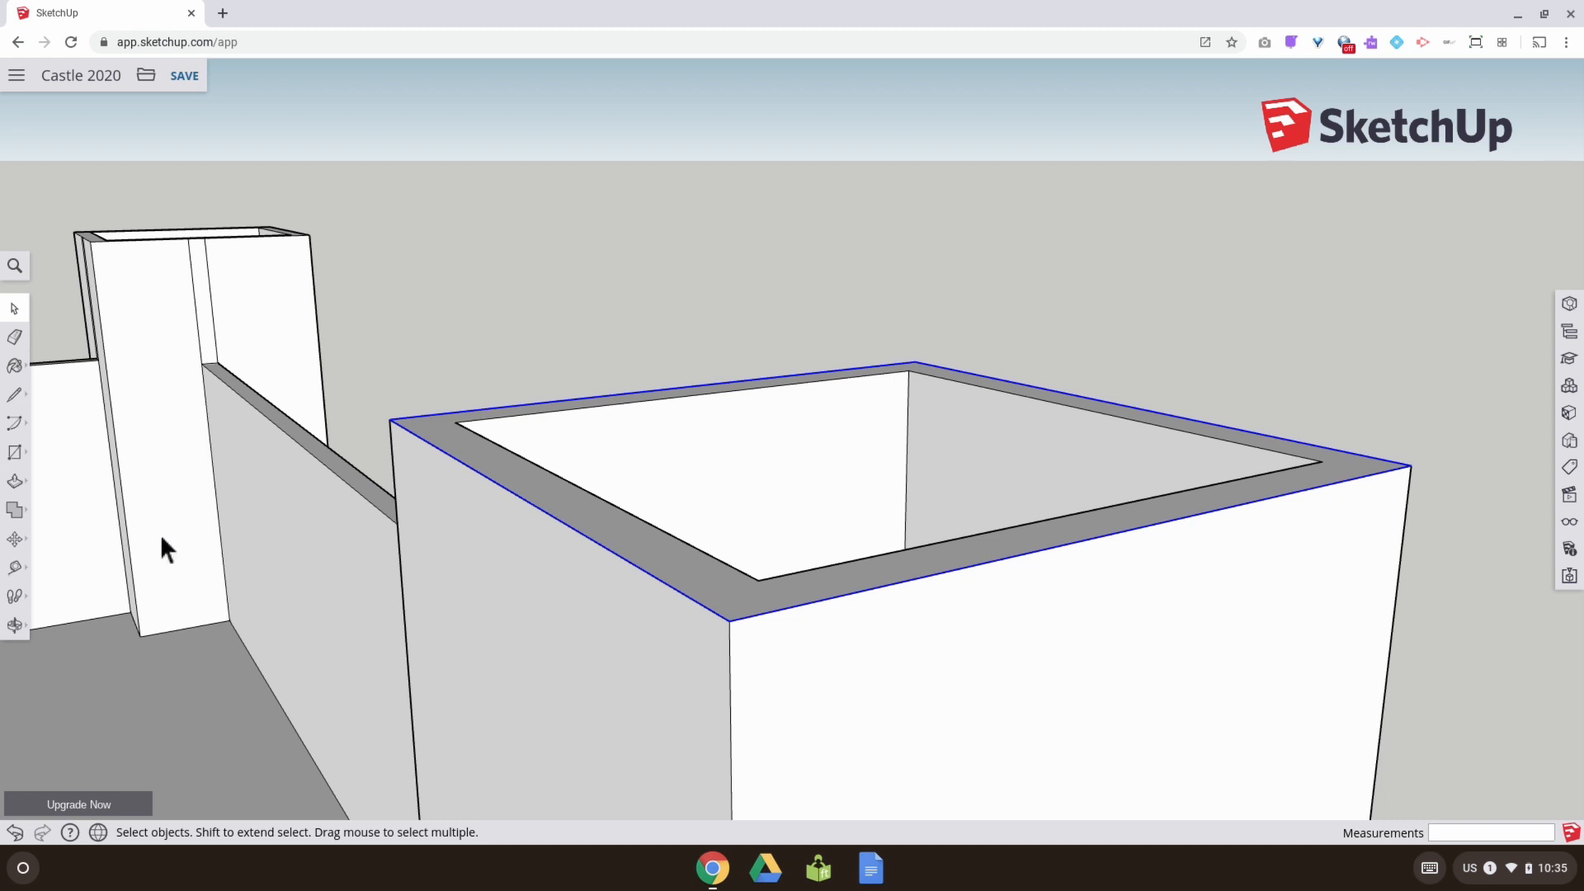
{"action": "left_click", "coordinate": [15, 540]}
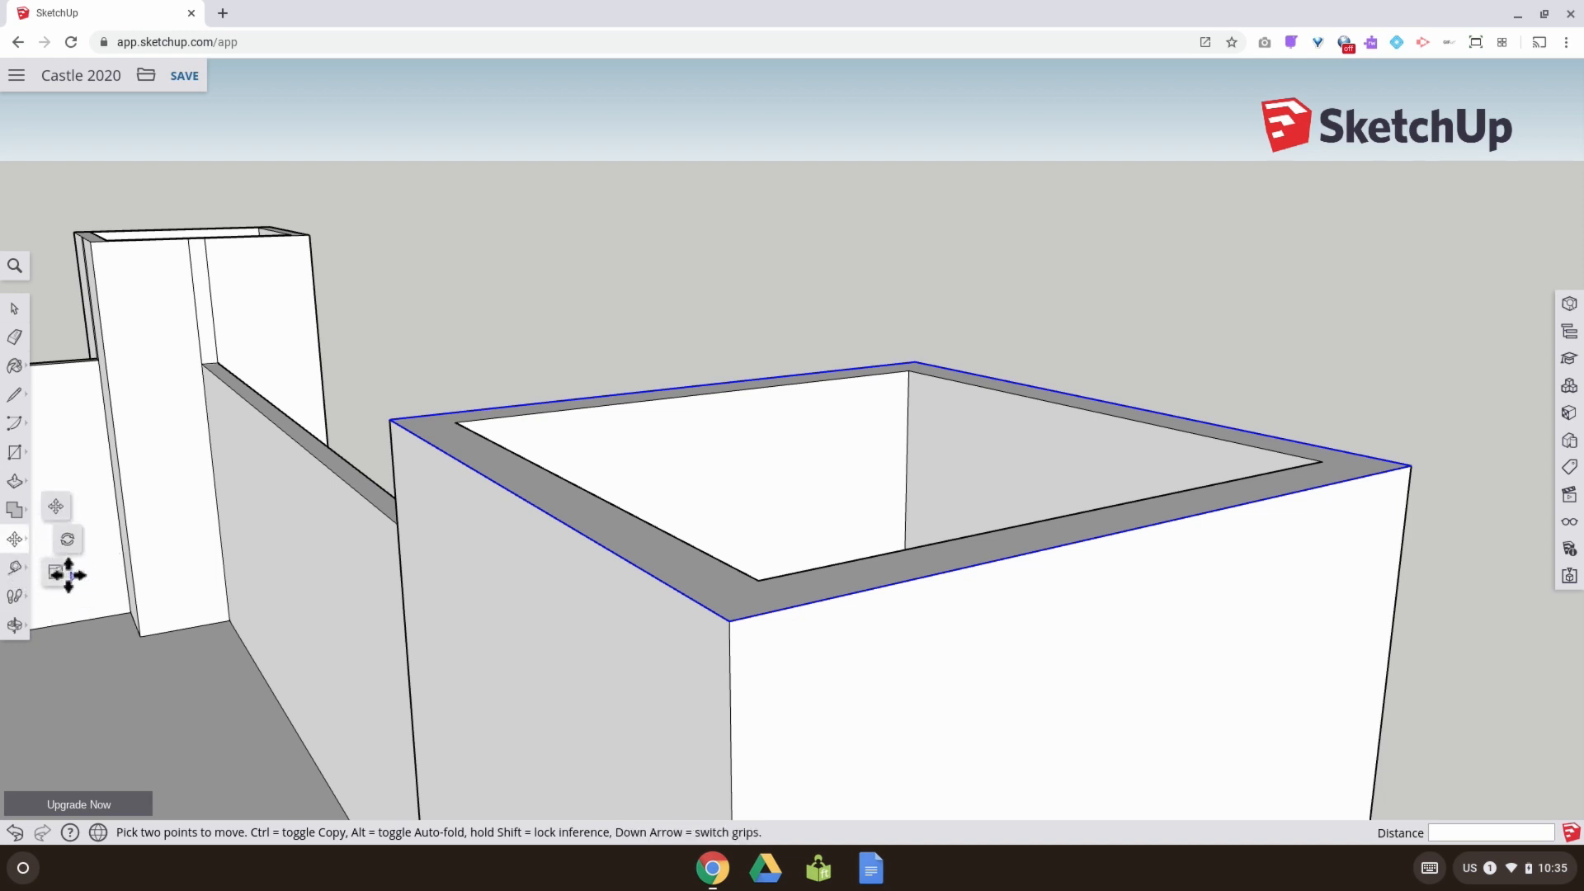
{"action": "left_click", "coordinate": [58, 575]}
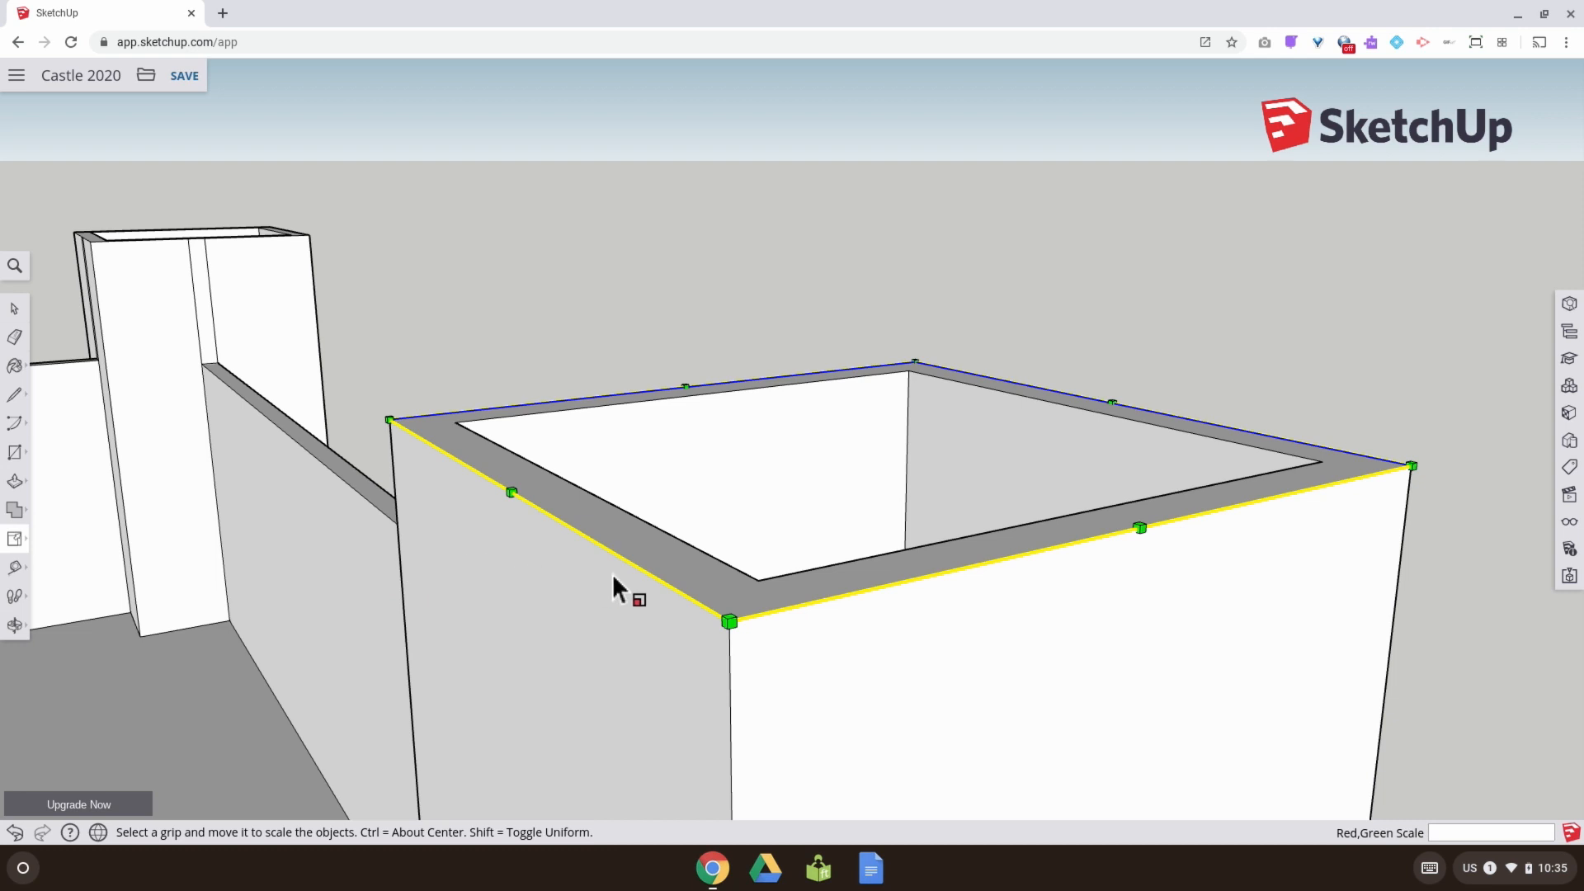
{"action": "middle_click_drag", "start_coordinate": [647, 559], "coordinate": [772, 637]}
{"action": "scroll", "coordinate": [1221, 566], "scroll_direction": "down", "scroll_amount": 2}
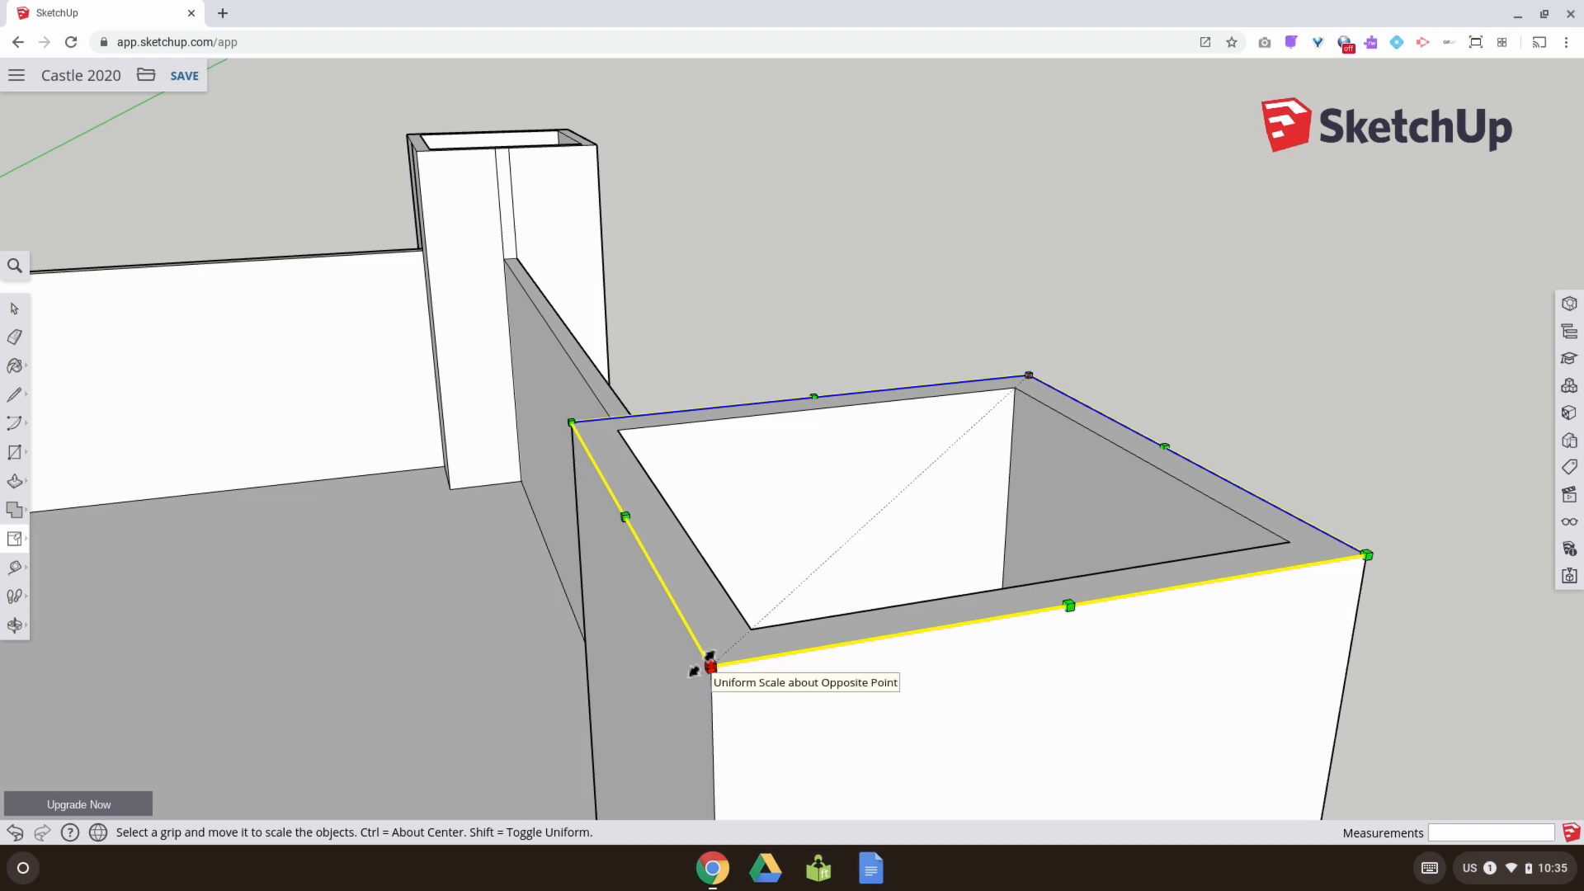
{"action": "key", "text": "Escape"}
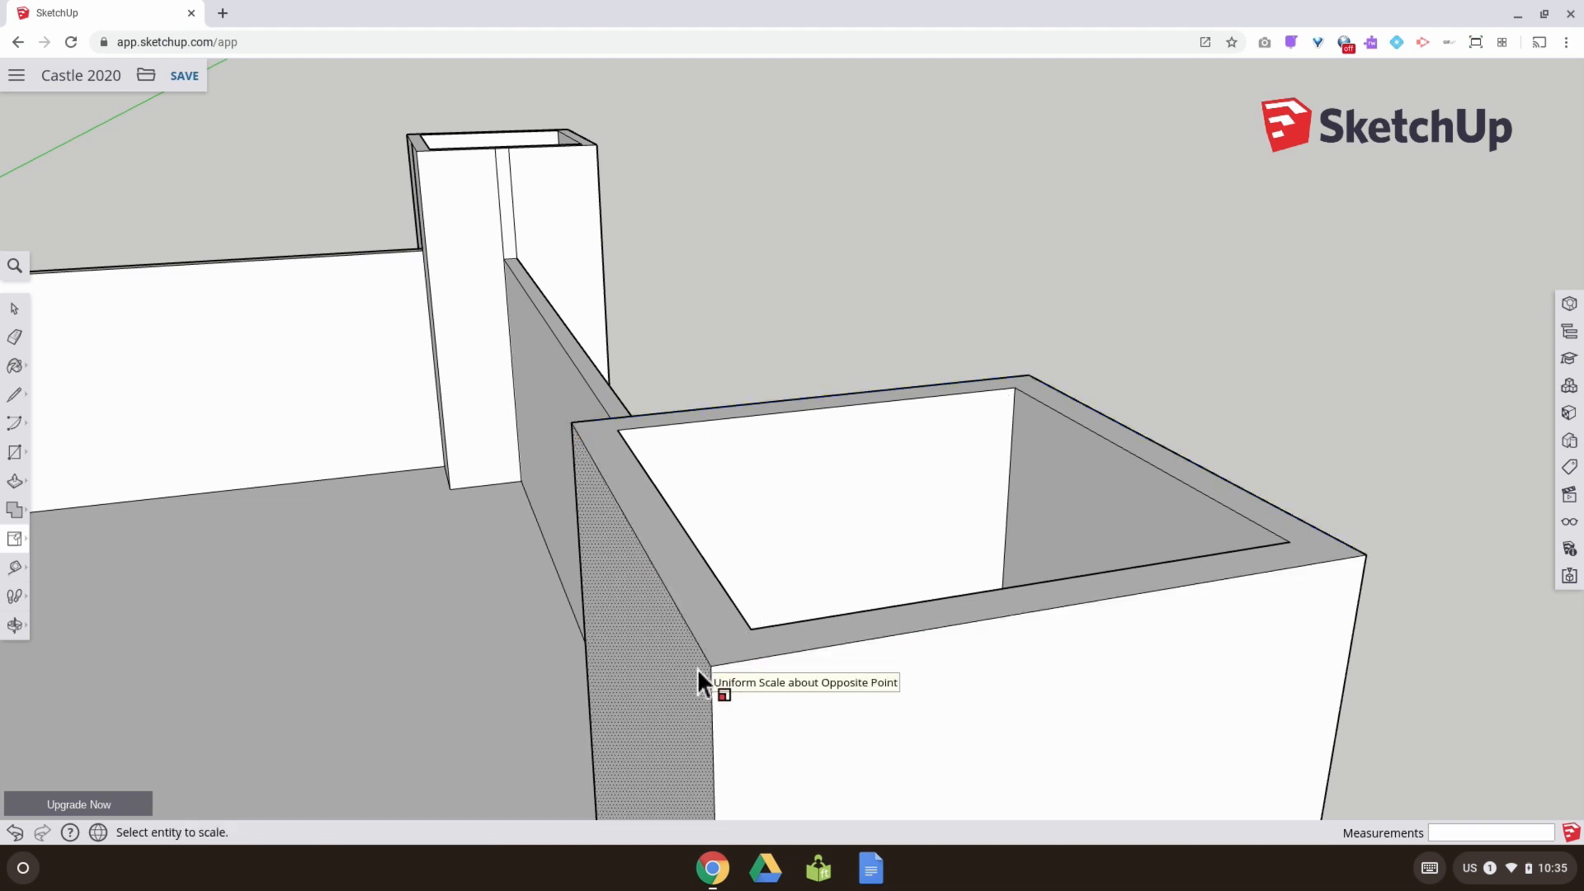
{"action": "middle_click_drag", "start_coordinate": [697, 668], "coordinate": [537, 577]}
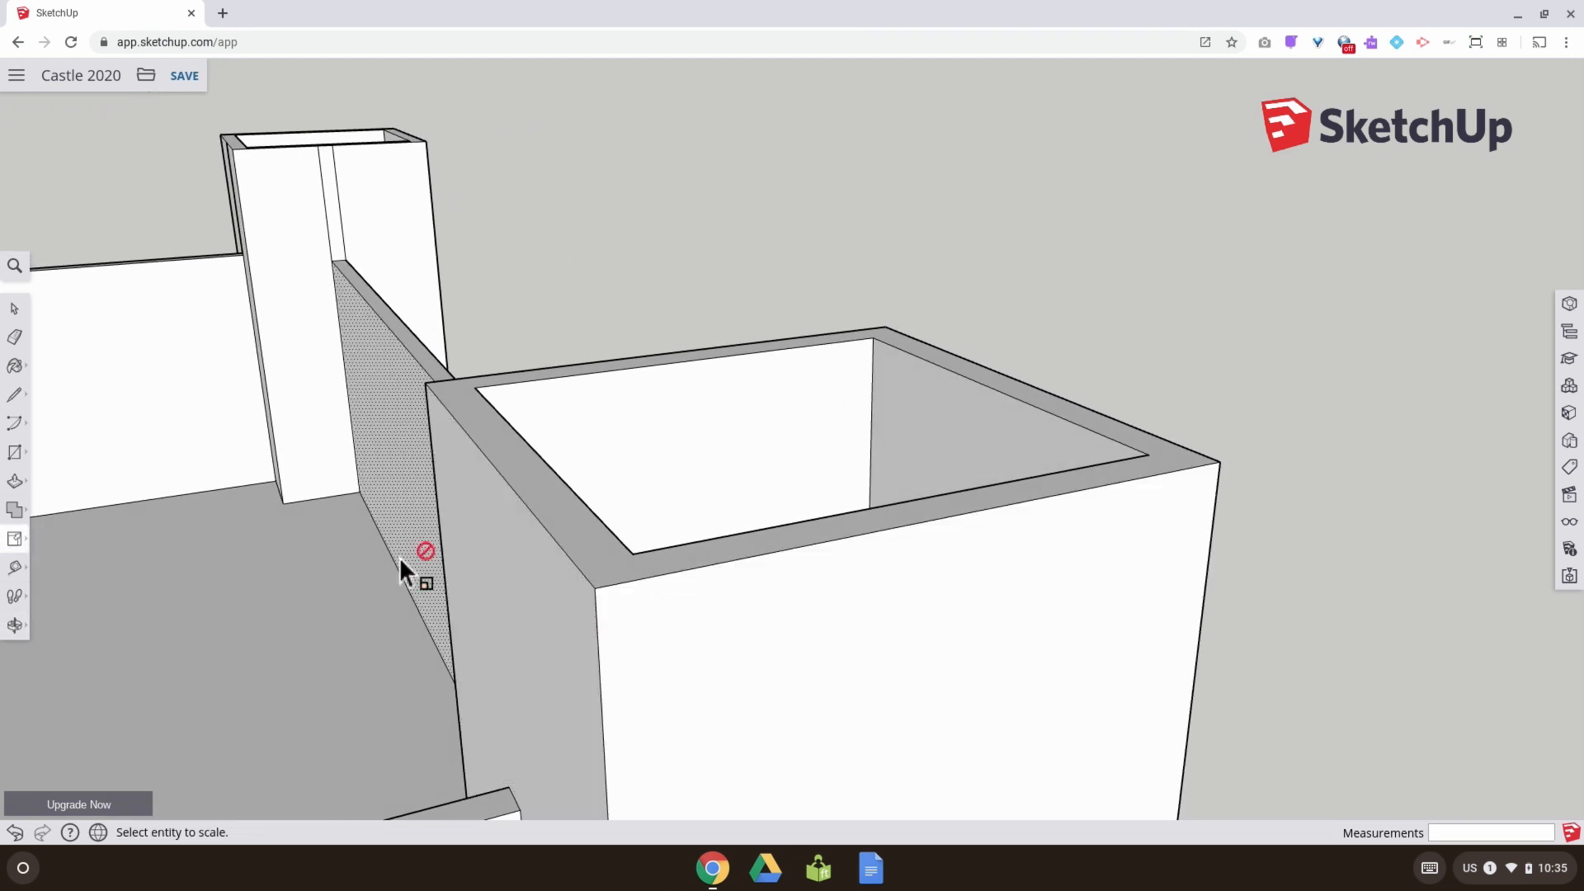
Extrude the corner tower's top rim up 0.9 m from a new starting face, so a dividing edge separates the new section
{"action": "left_click", "coordinate": [15, 481]}
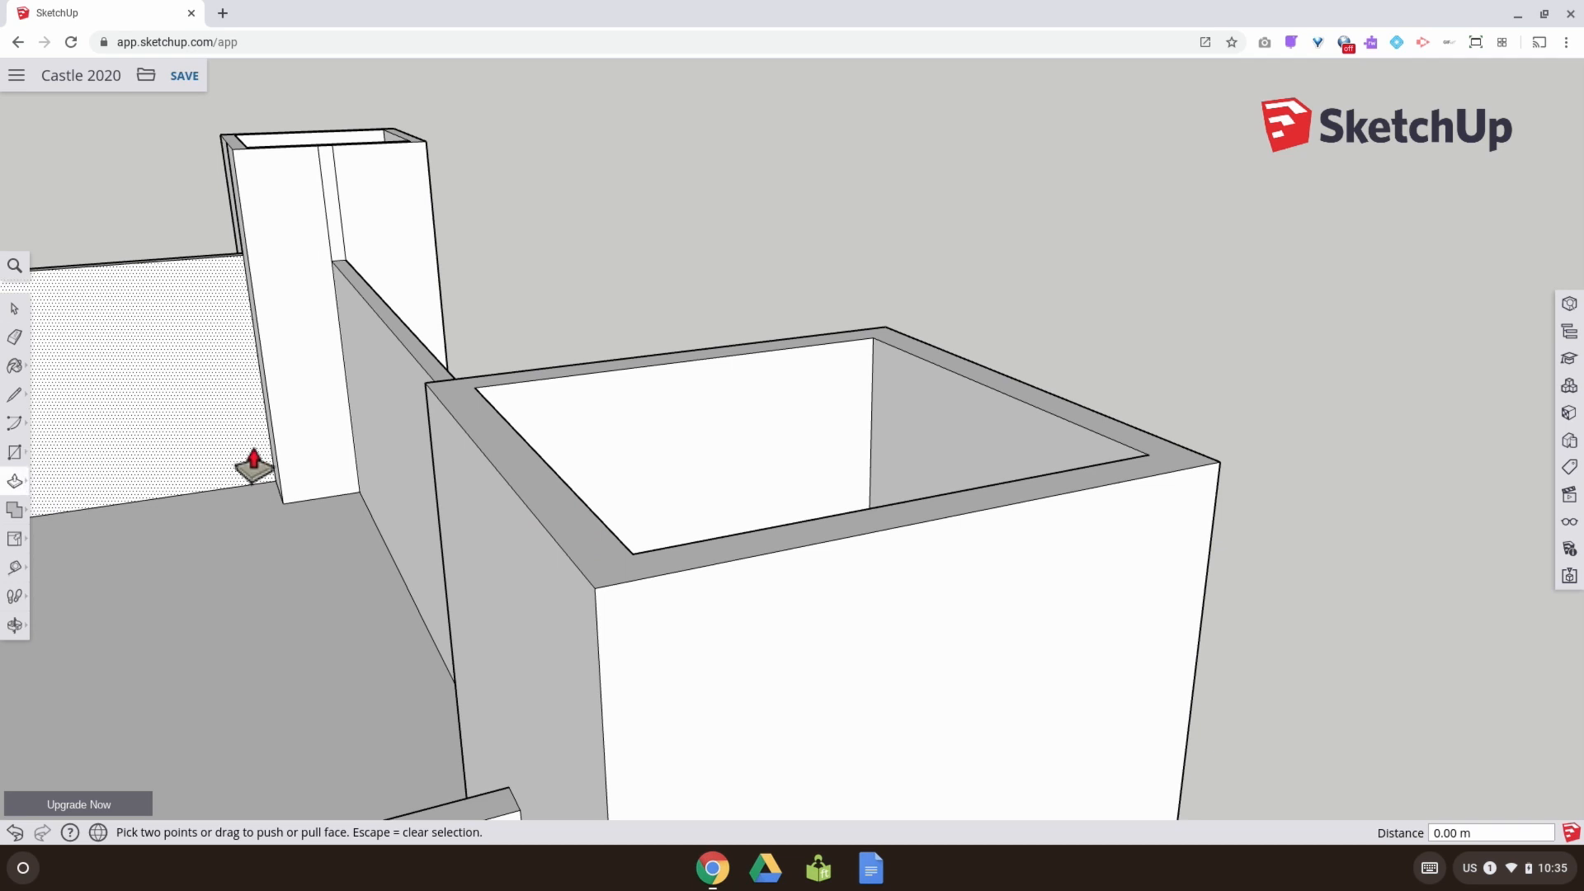
{"action": "left_click", "coordinate": [554, 498]}
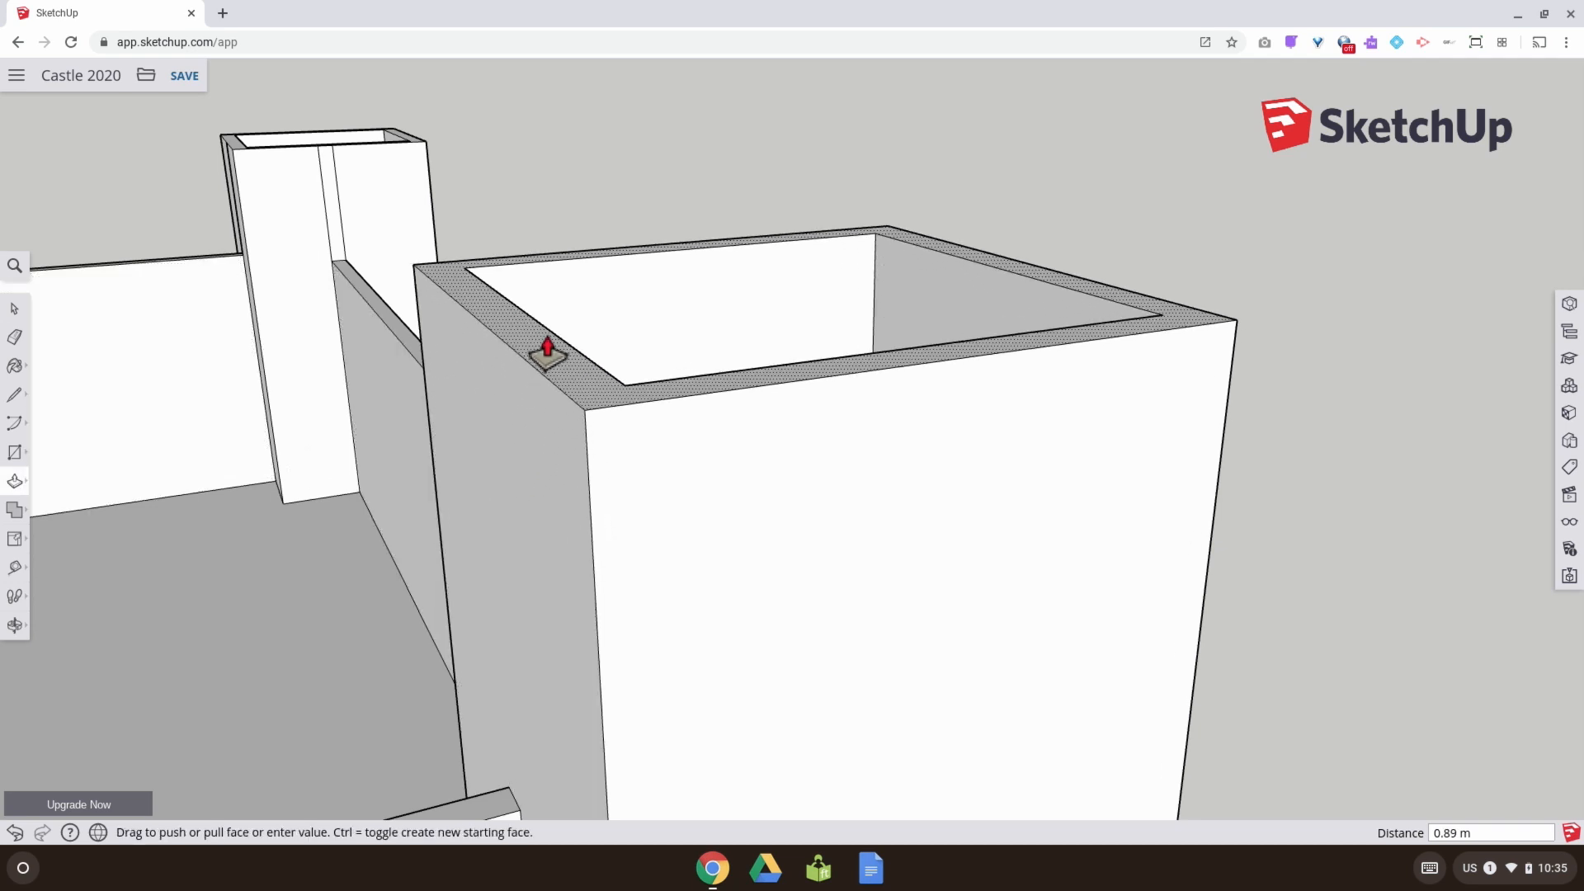
{"action": "key", "text": "ctrl+z"}
{"action": "left_click", "coordinate": [547, 350]}
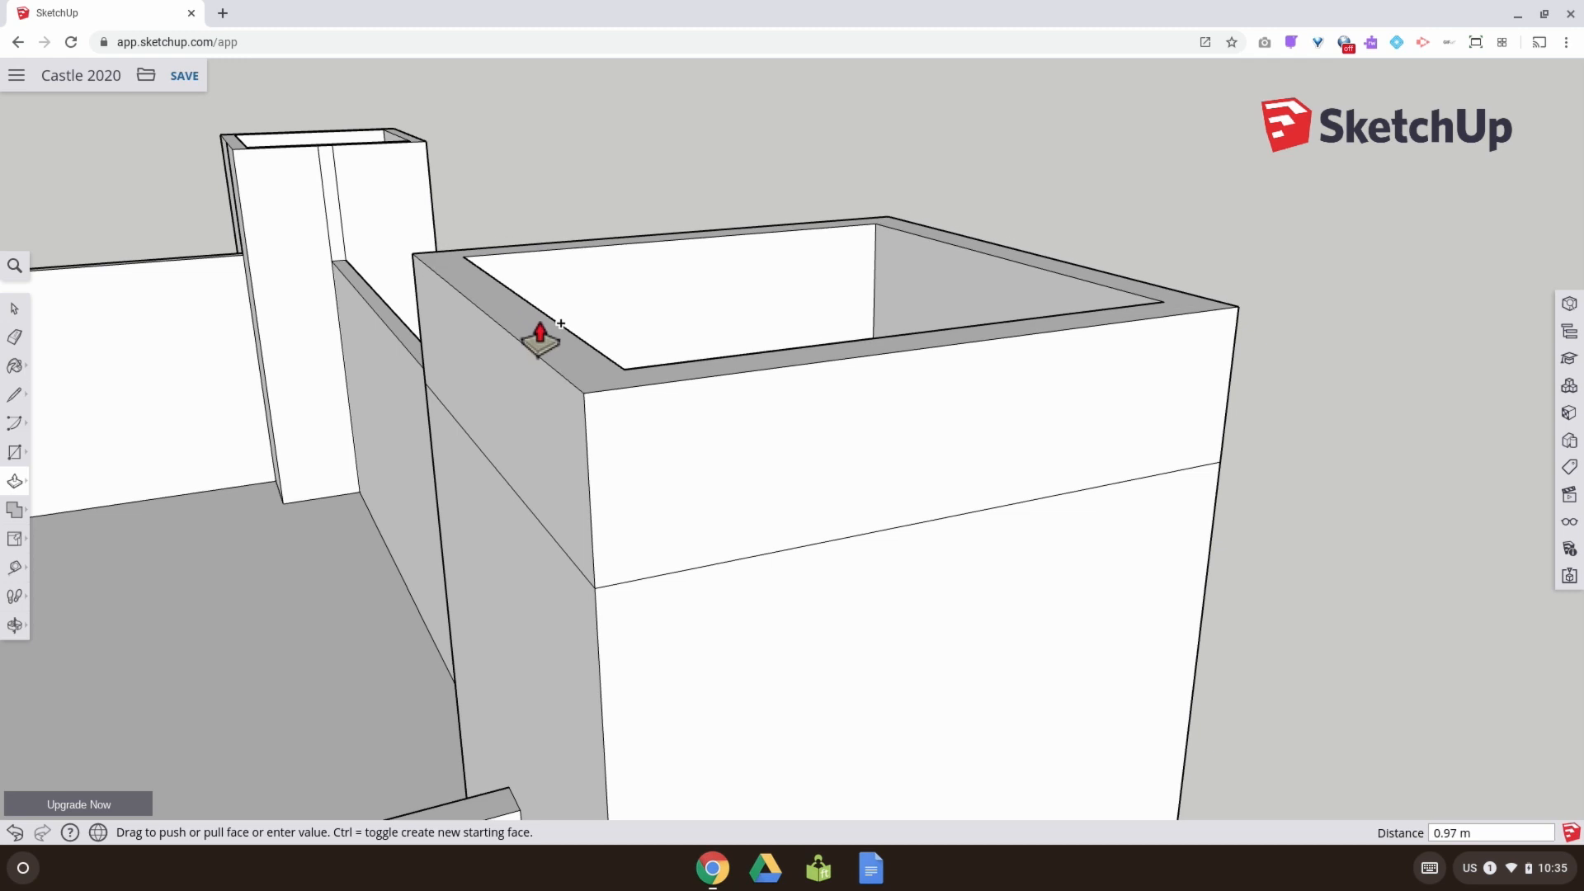
{"action": "type", "text": ".9"}
{"action": "key", "text": "Return"}
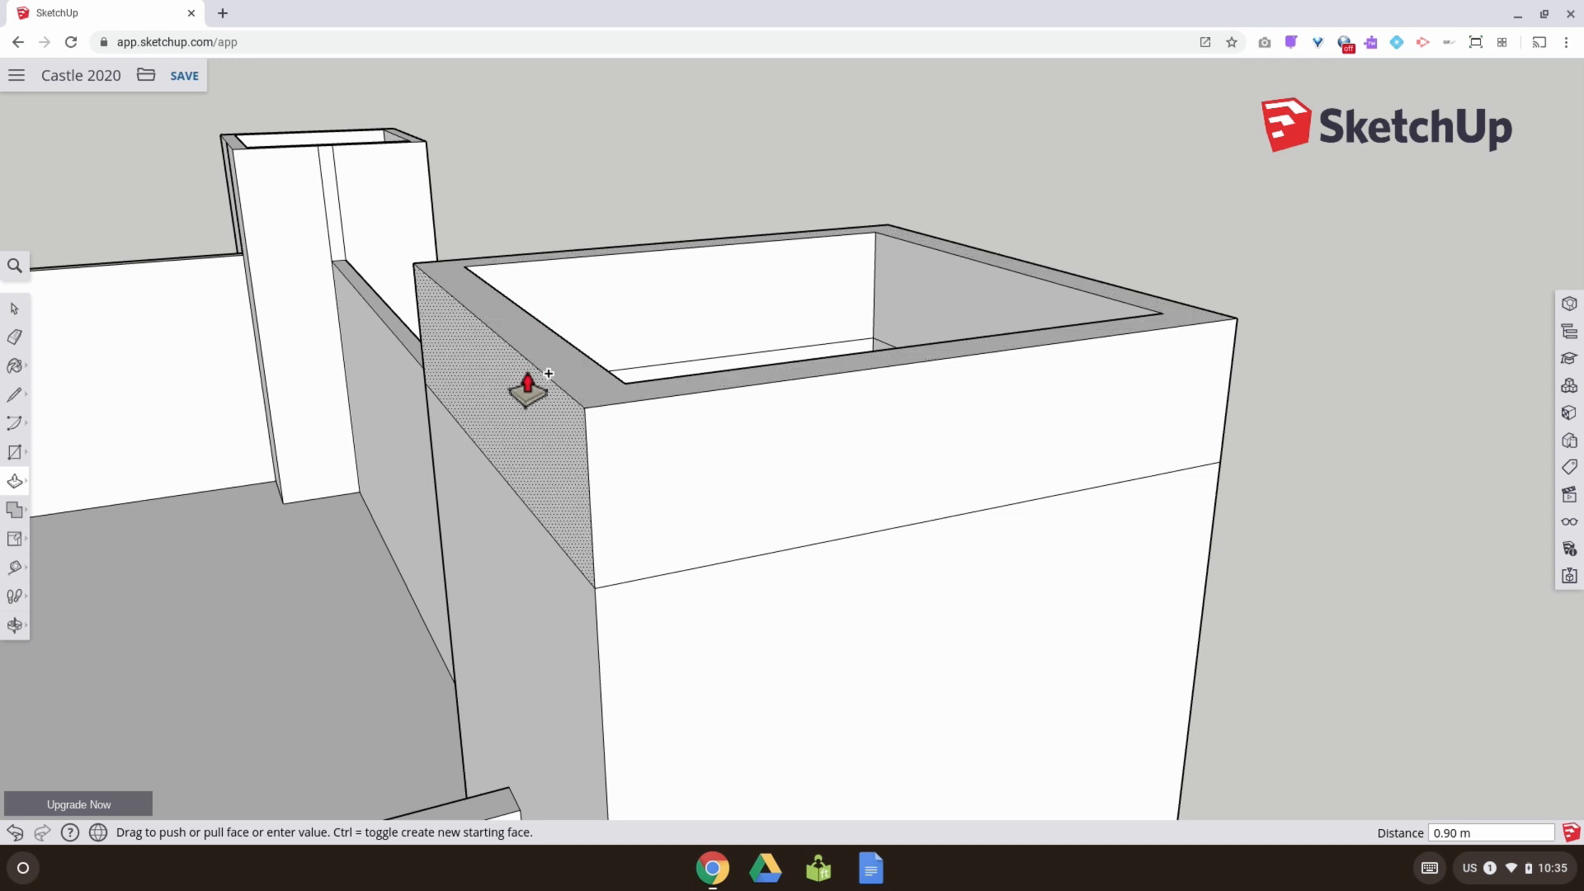
Select the four outer top edges of the corner tower's raised section for scaling
{"action": "left_click", "coordinate": [13, 308]}
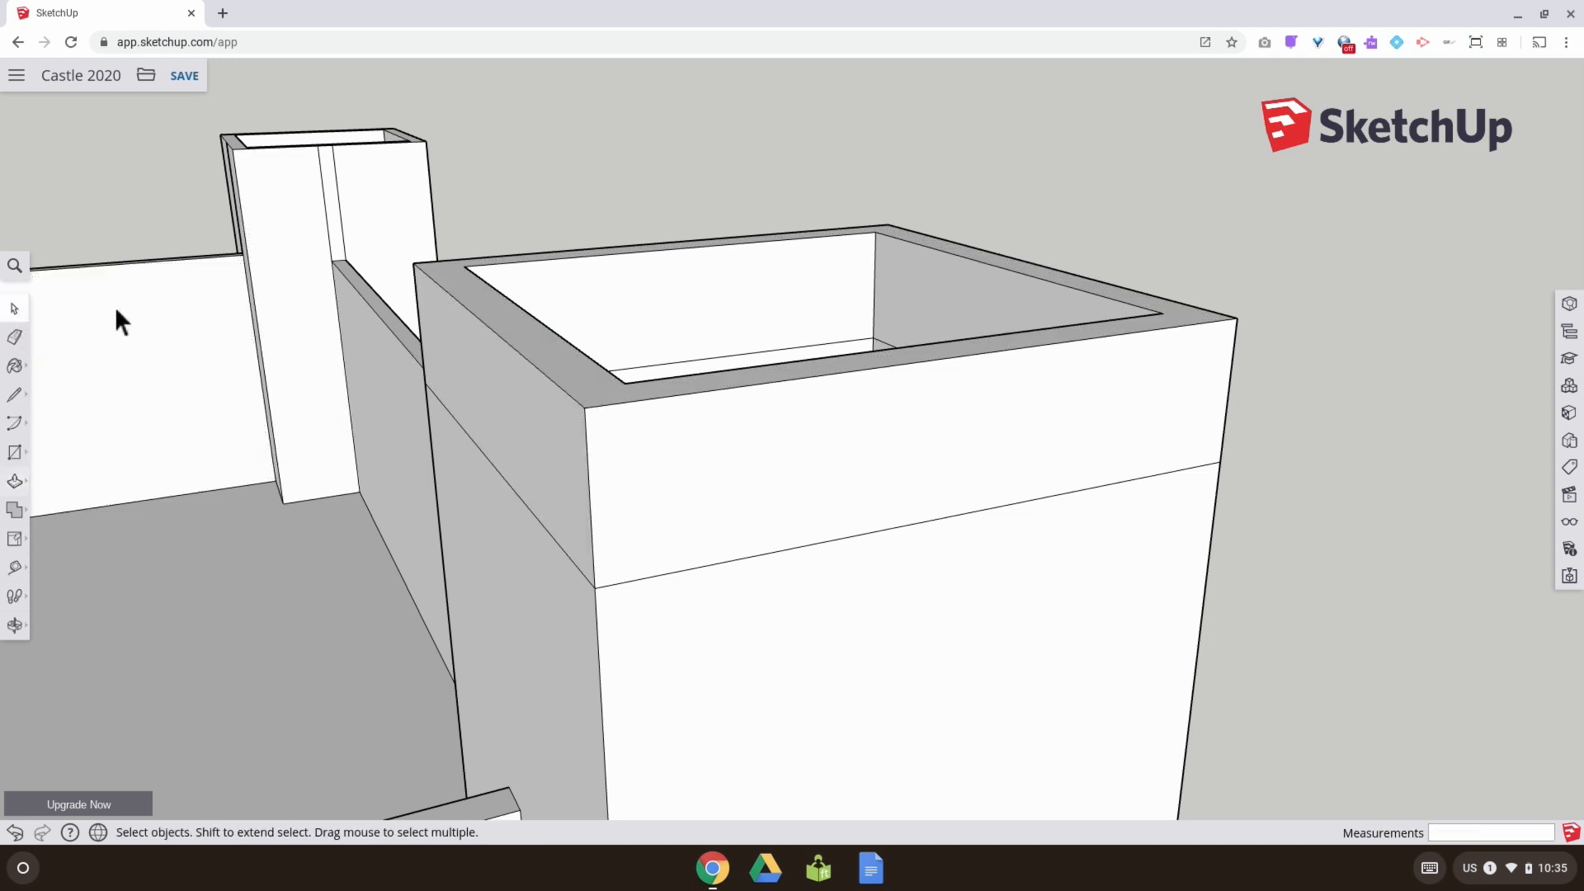
{"action": "left_click", "coordinate": [505, 348]}
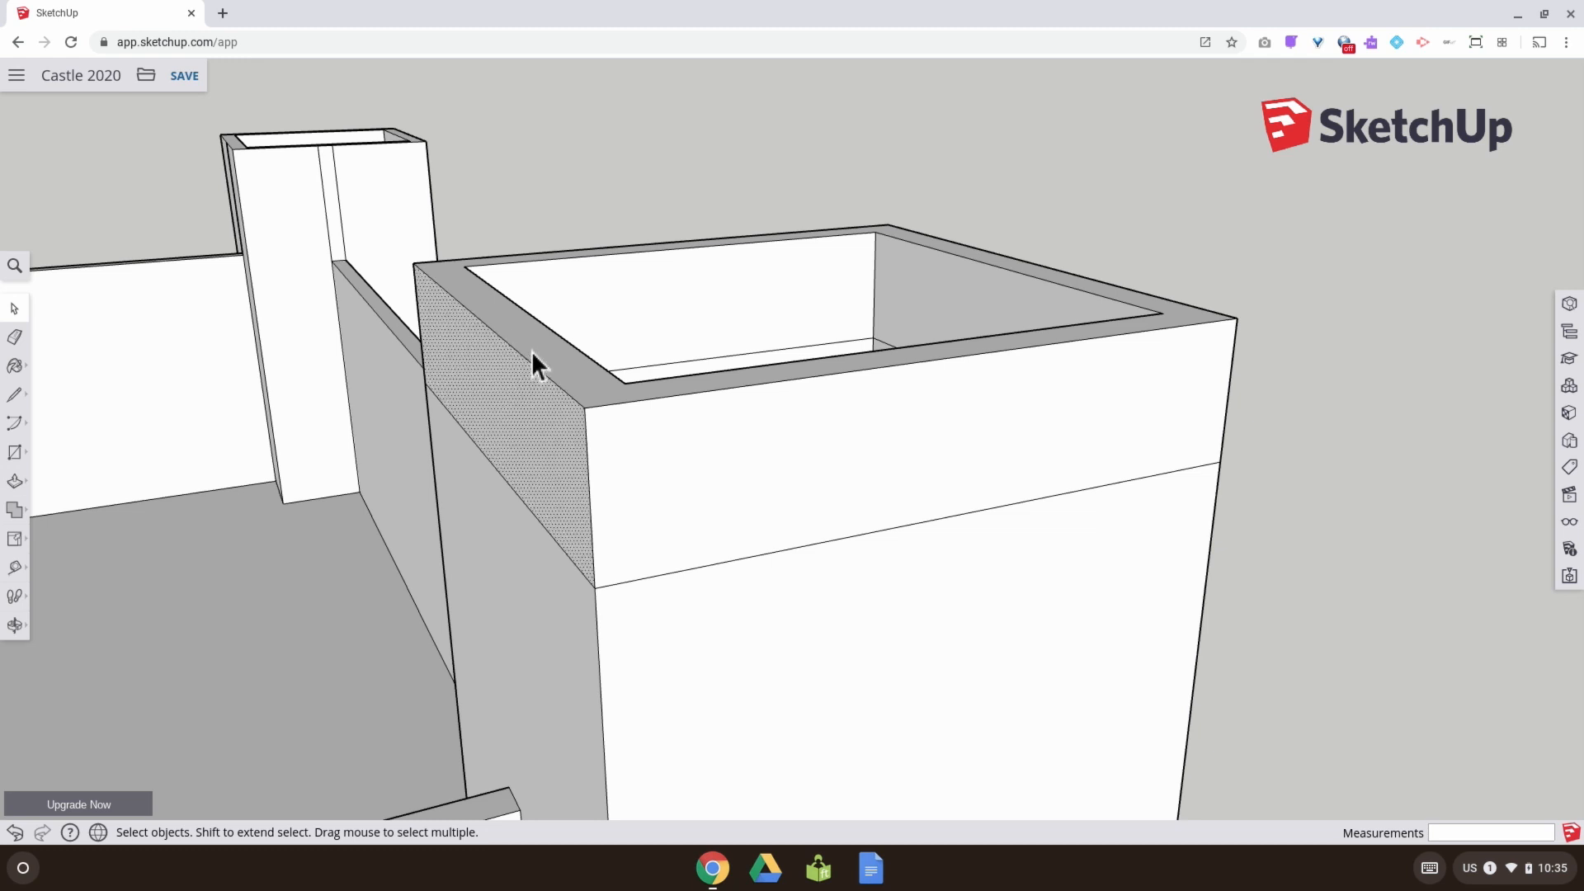
{"action": "left_click", "coordinate": [528, 360]}
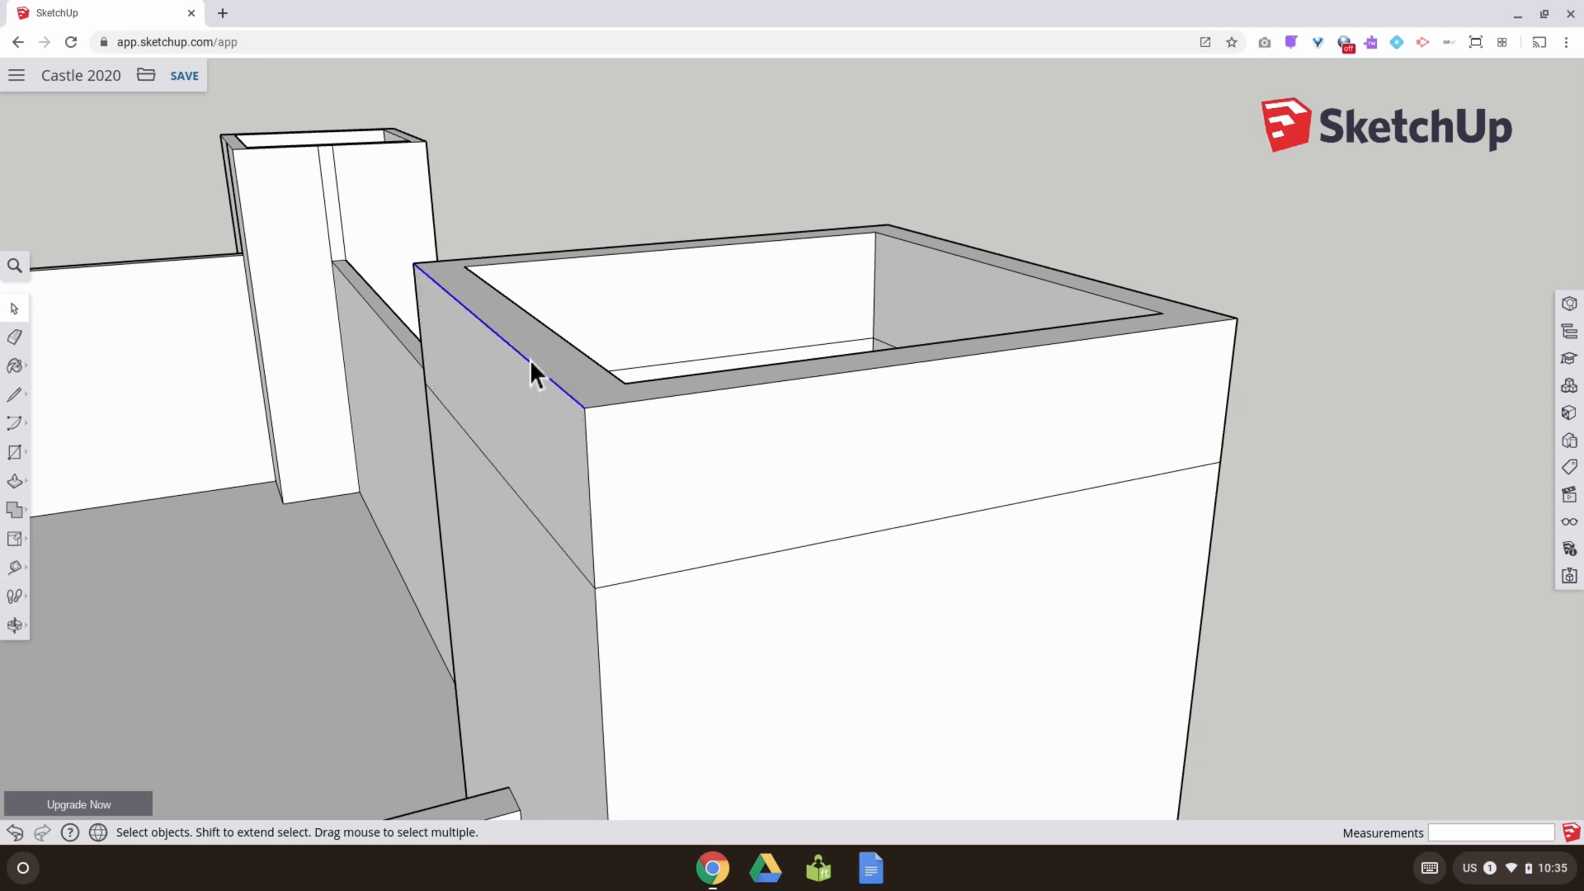
{"action": "left_click", "coordinate": [632, 404], "text": "shift"}
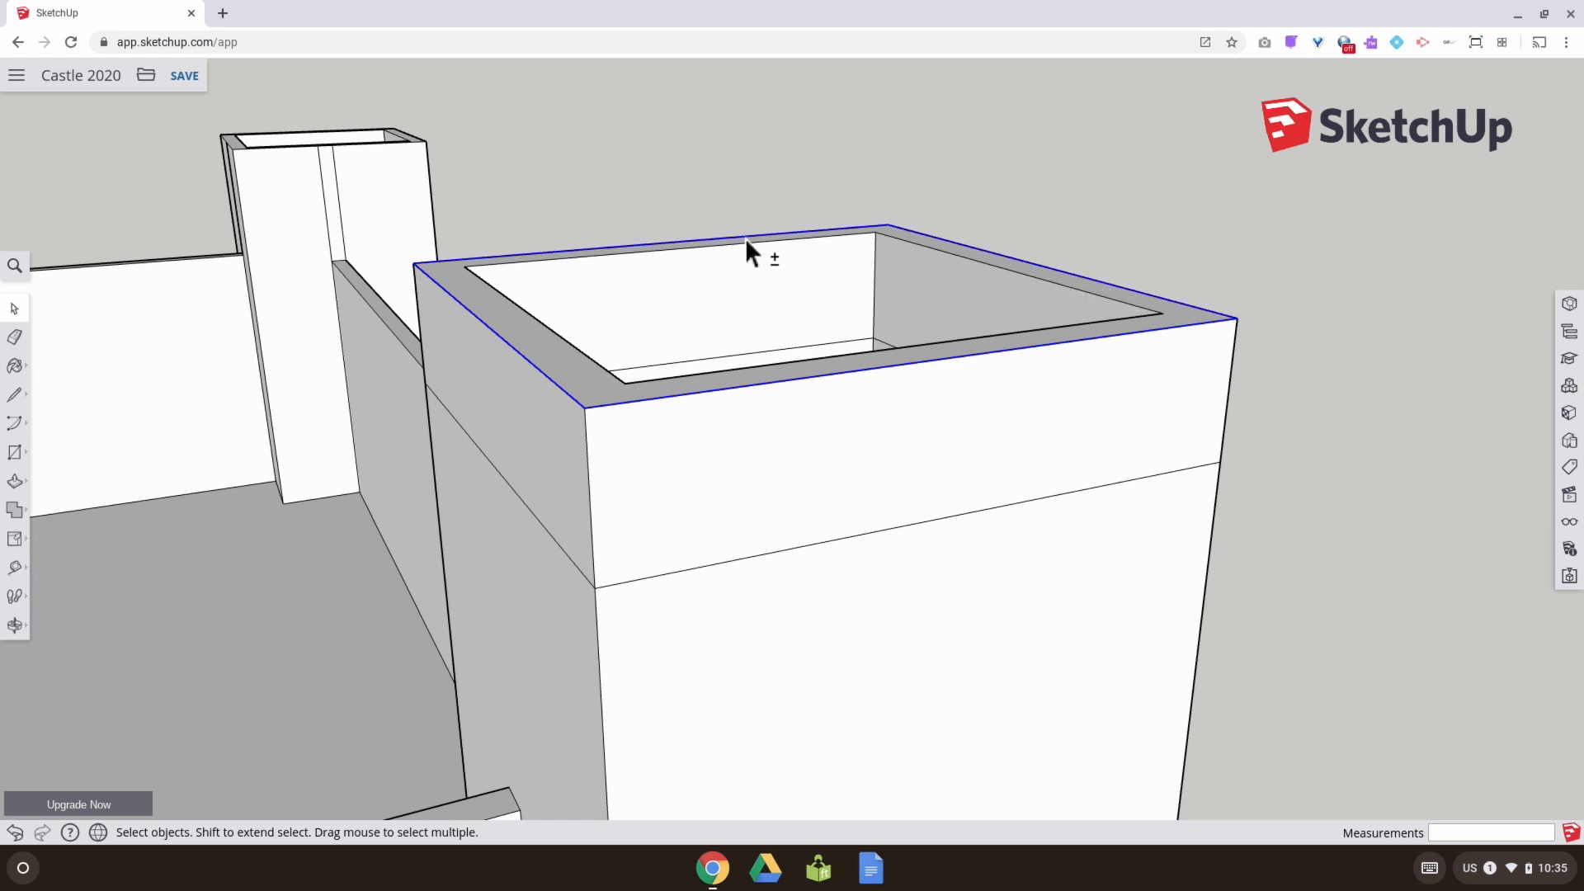
{"action": "left_click", "coordinate": [14, 539]}
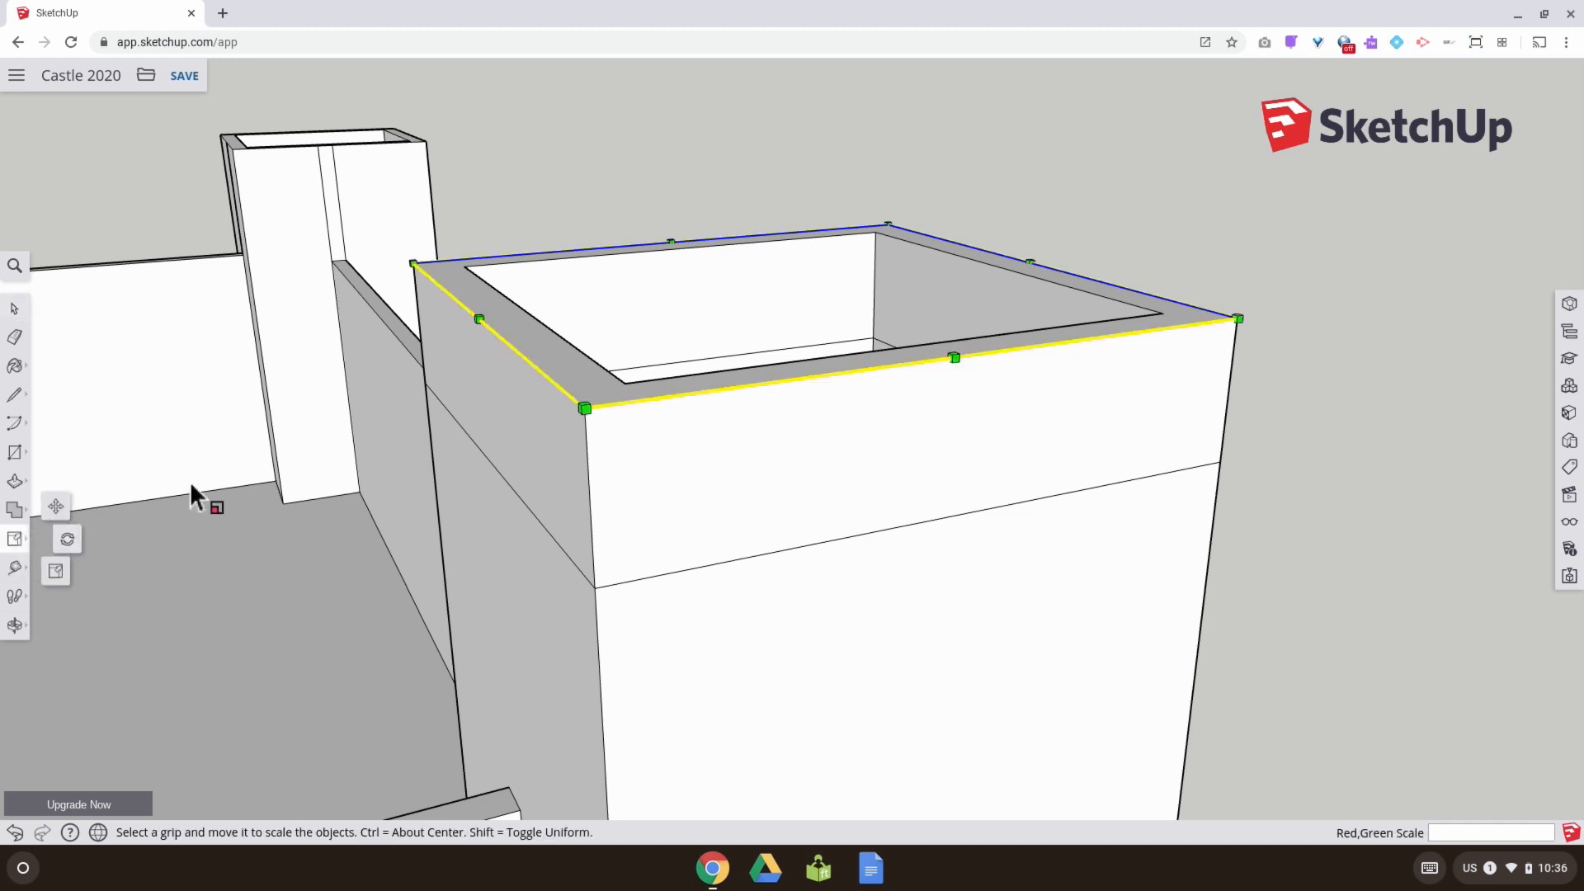
{"action": "left_click_drag", "start_coordinate": [584, 407], "coordinate": [505, 453]}
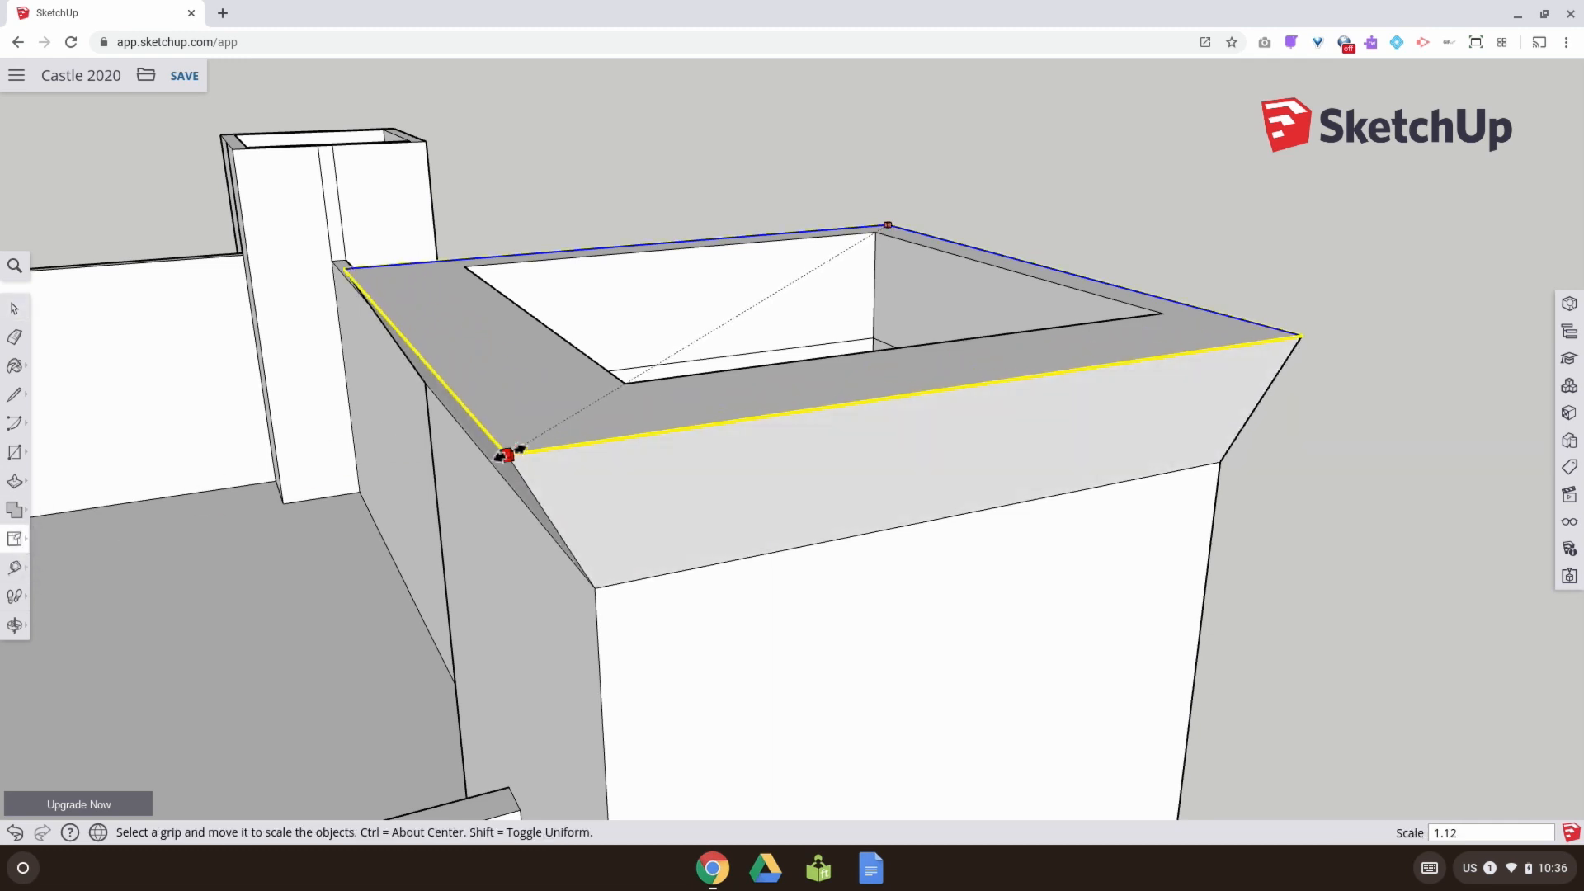
{"action": "key", "text": "Escape"}
{"action": "middle_click_drag", "start_coordinate": [537, 424], "coordinate": [1056, 684]}
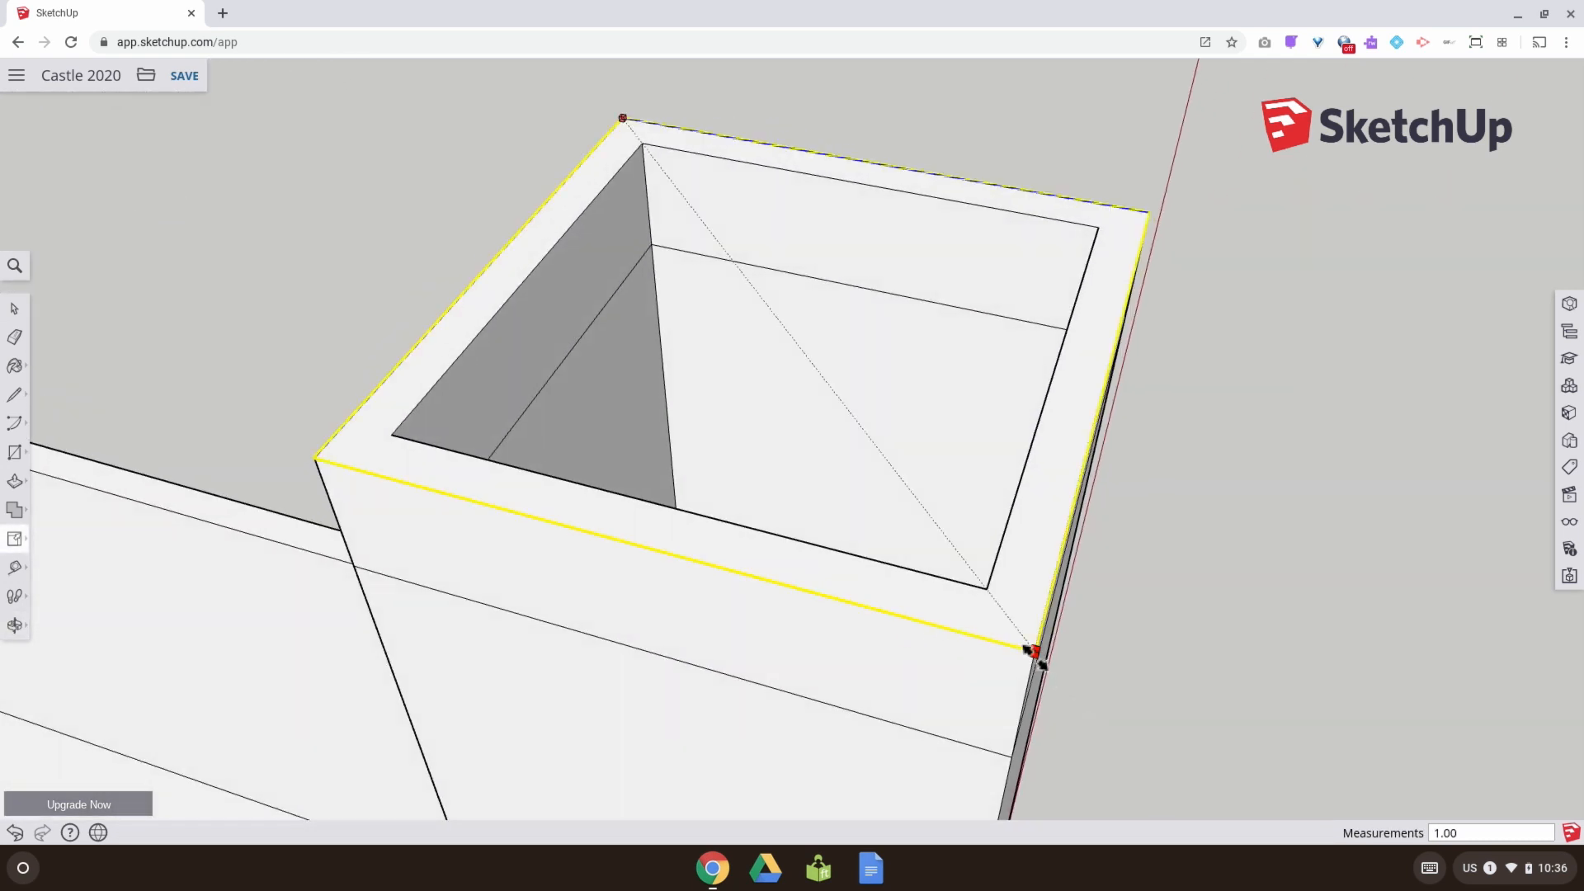
{"action": "left_click_drag", "start_coordinate": [1032, 647], "coordinate": [1033, 731]}
Scale the selected outer top edges uniformly about their center by 1.20, so the tower's upper section flares outward
{"action": "middle_click_drag", "start_coordinate": [946, 686], "coordinate": [418, 580]}
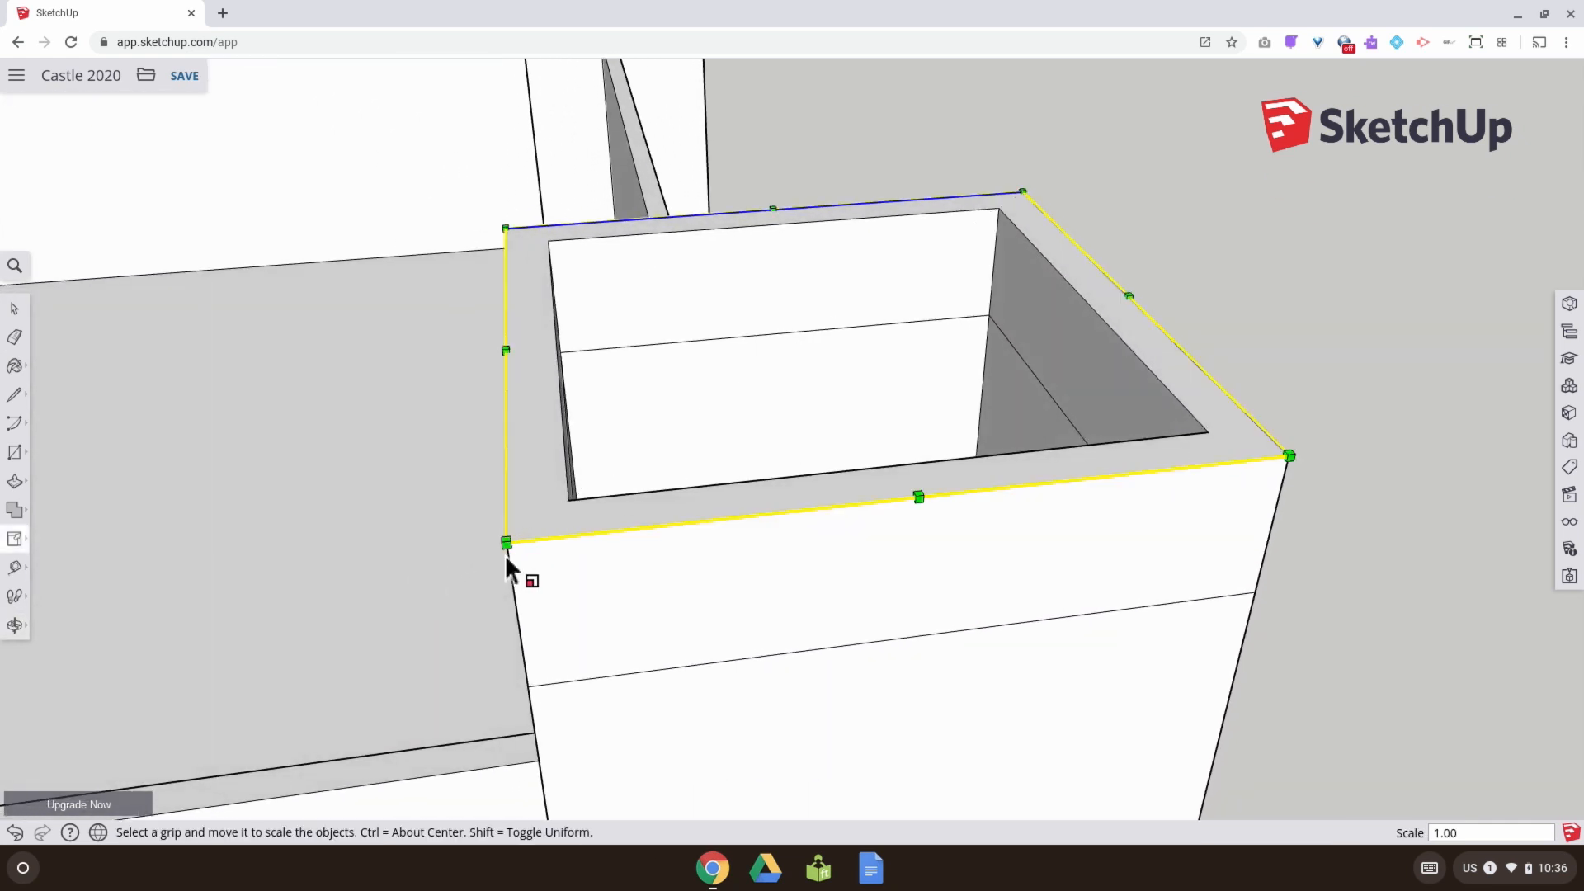
{"action": "left_click_drag", "start_coordinate": [503, 545], "coordinate": [412, 606]}
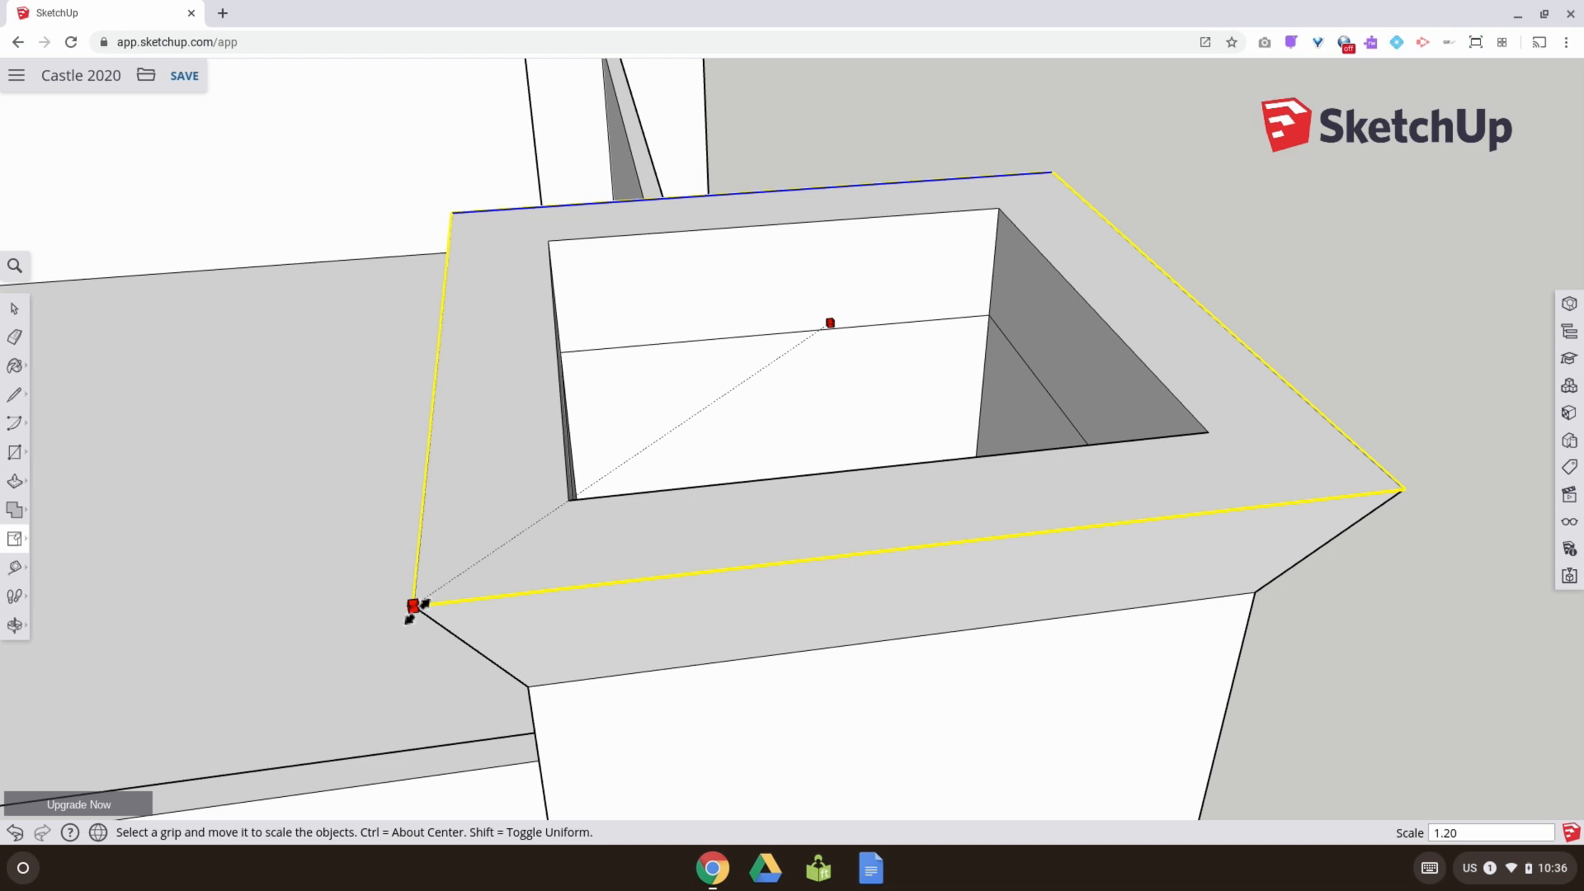
{"action": "left_click_drag", "start_coordinate": [413, 606], "coordinate": [357, 668]}
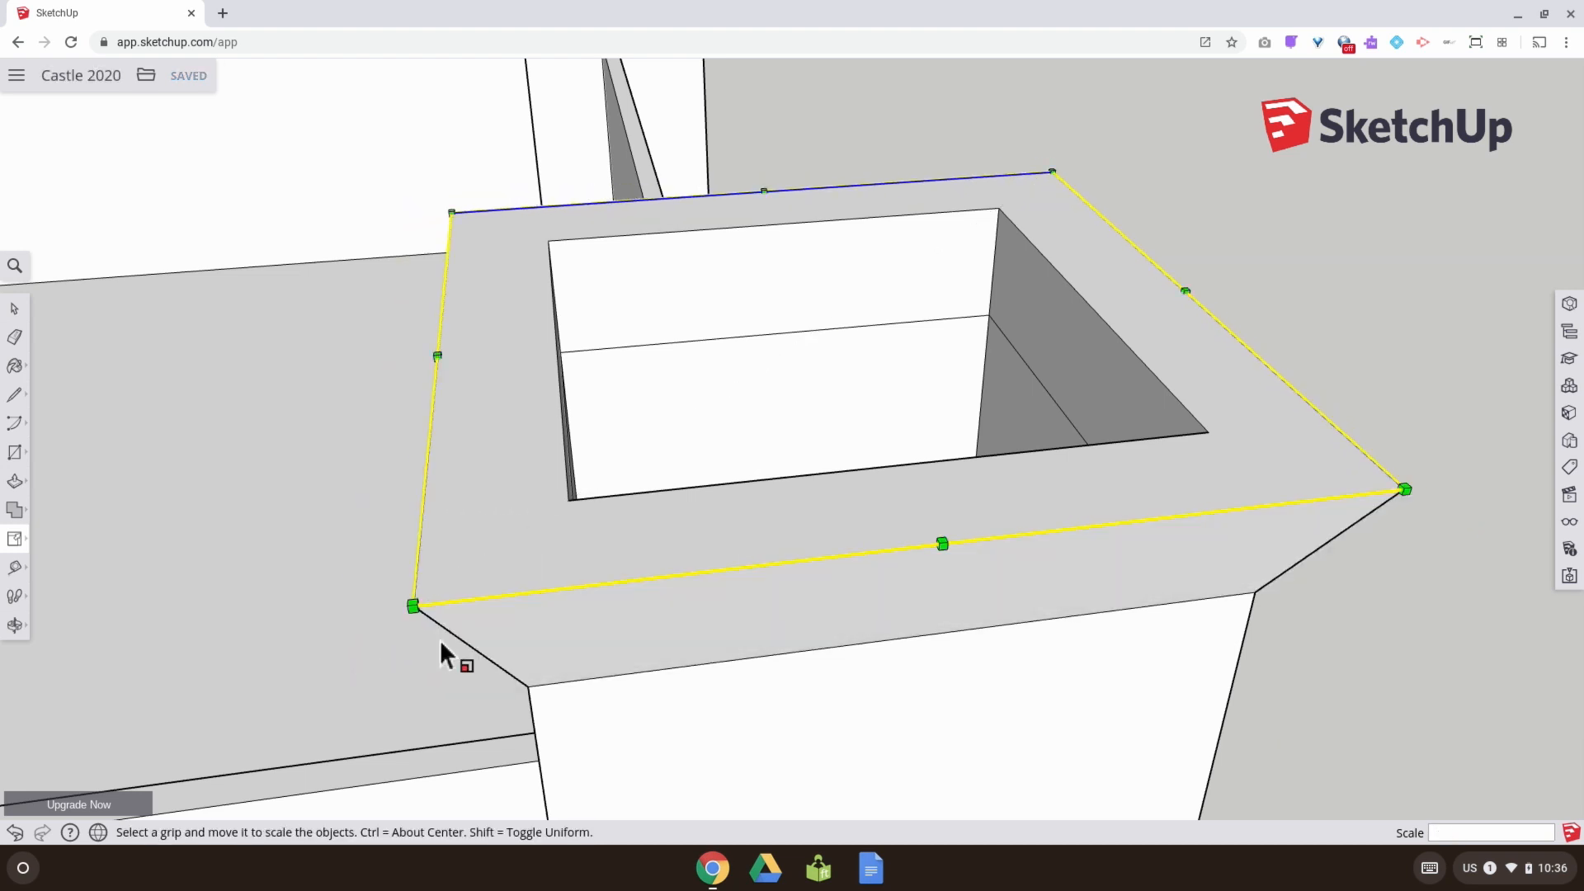
Offset the outer edge of the flared tower's top face 0.3 m inward
{"action": "middle_click_drag", "start_coordinate": [442, 647], "coordinate": [532, 590]}
{"action": "scroll", "coordinate": [540, 588], "scroll_direction": "down", "scroll_amount": 3}
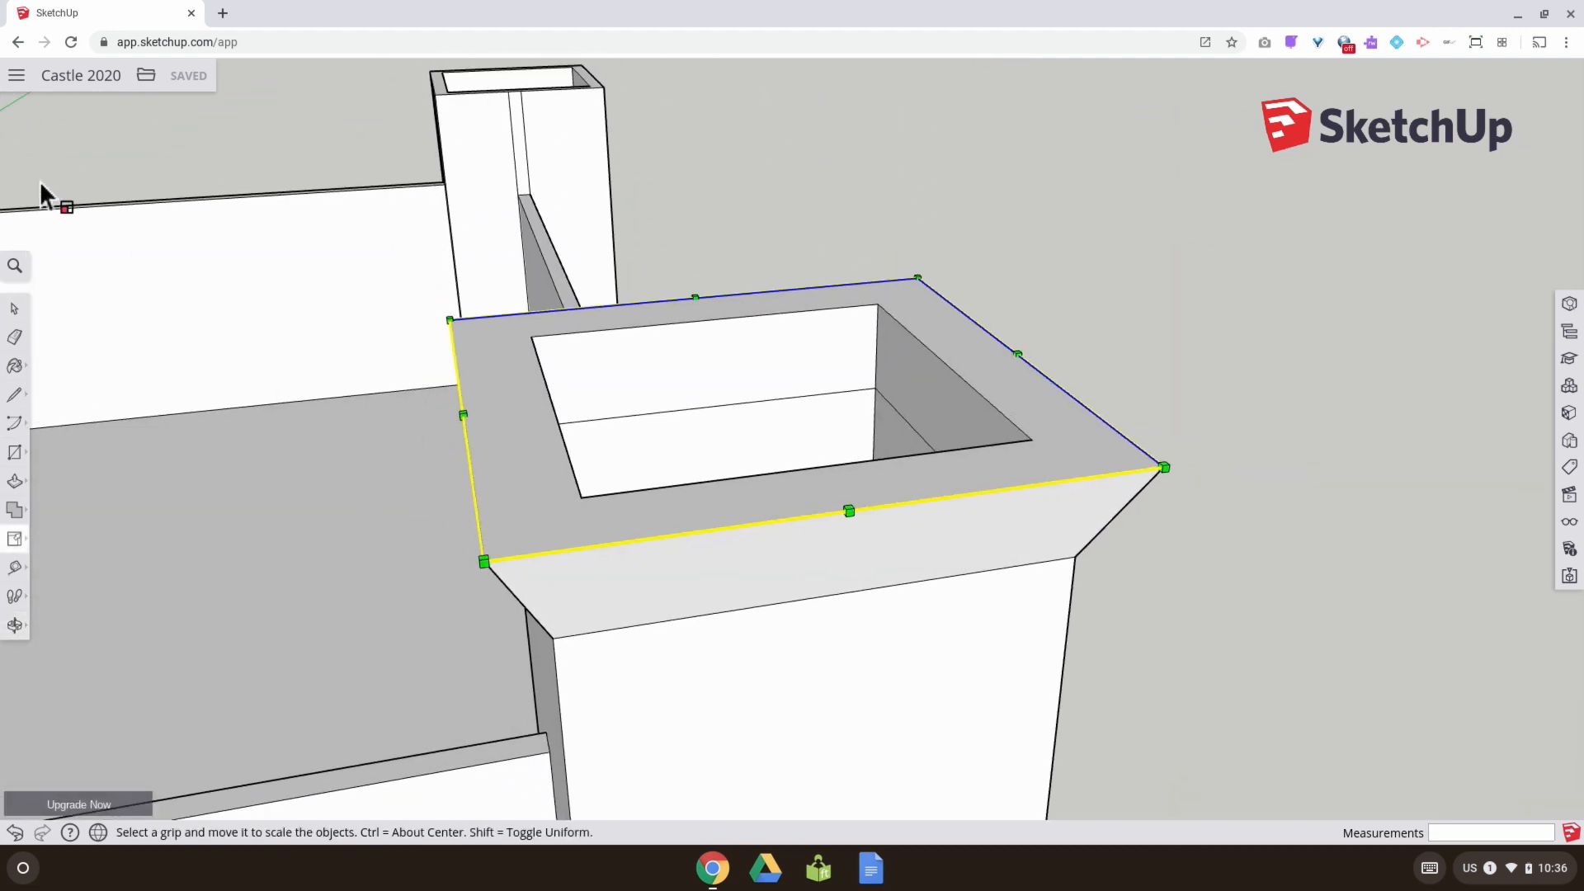
{"action": "left_click", "coordinate": [16, 309]}
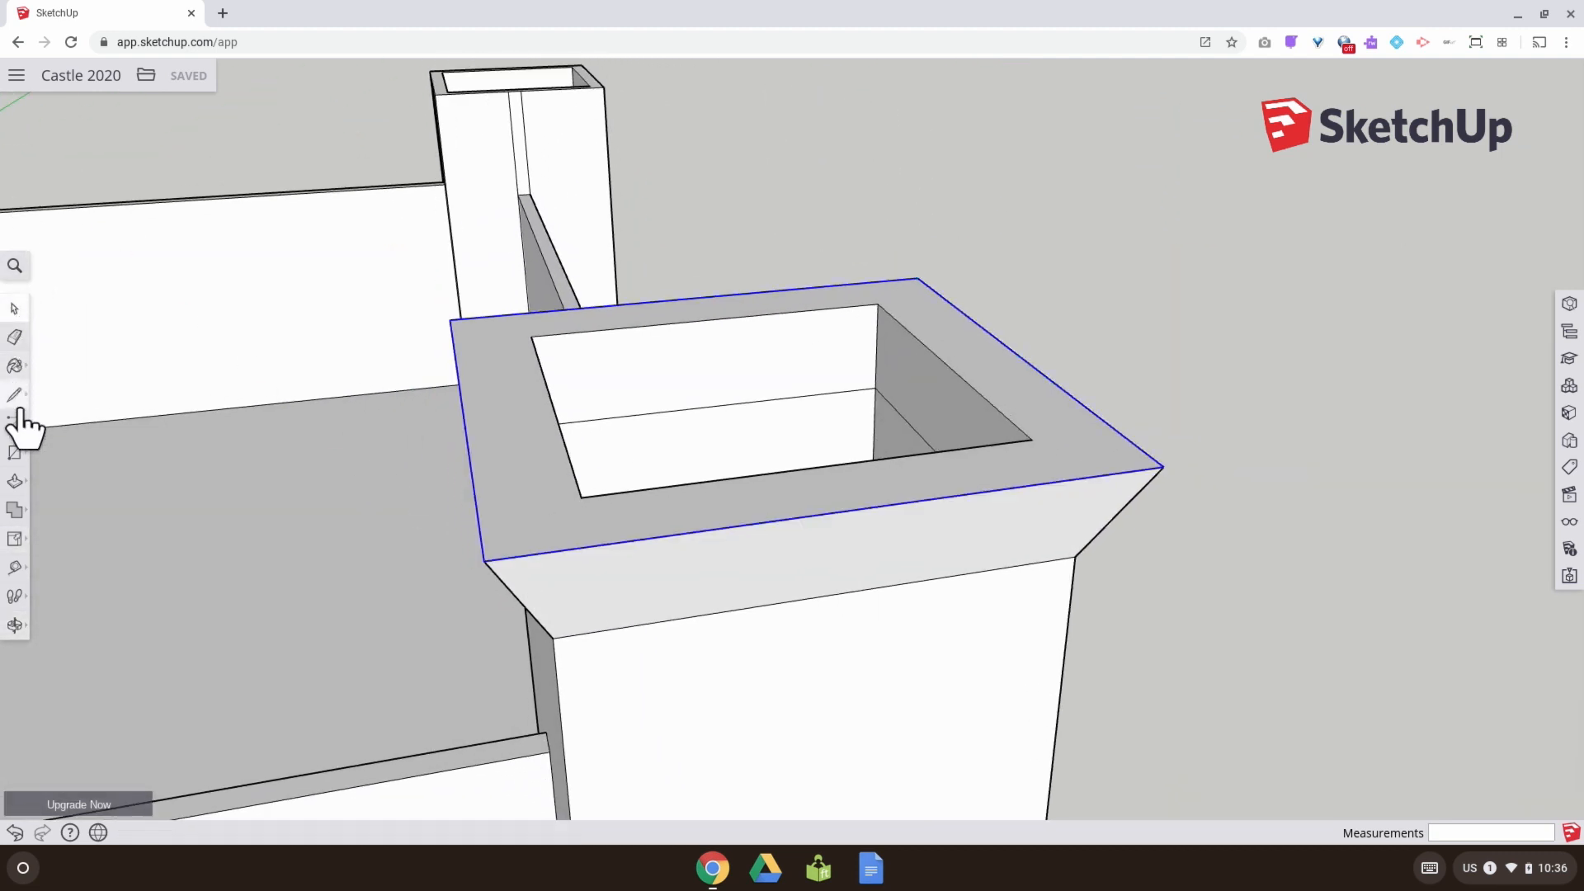
{"action": "left_click", "coordinate": [16, 482]}
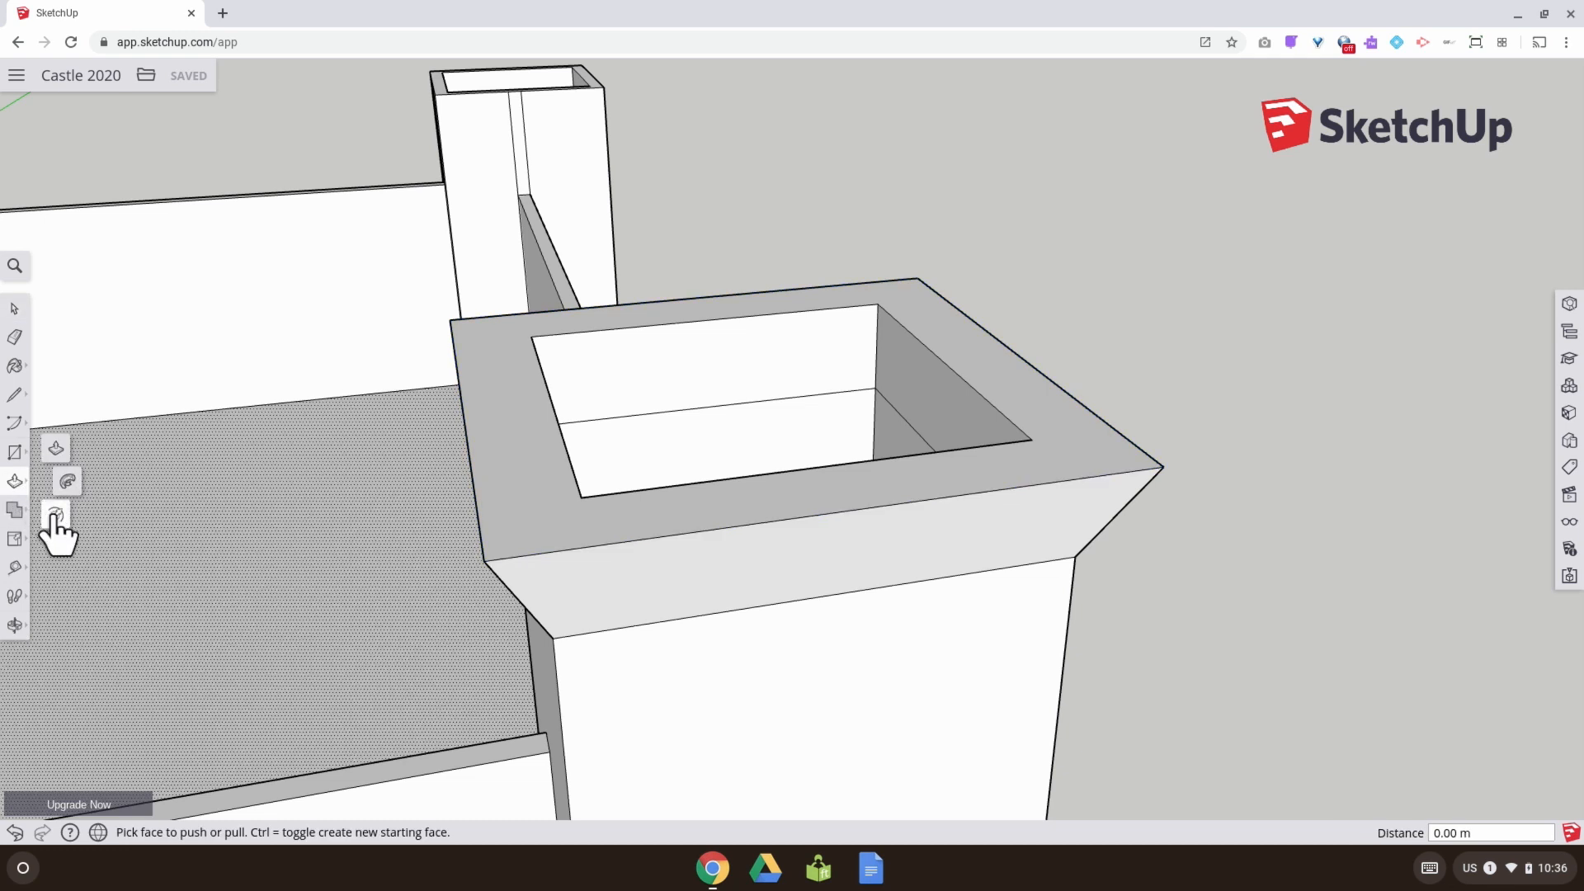
{"action": "left_click", "coordinate": [53, 520]}
{"action": "left_click", "coordinate": [489, 475]}
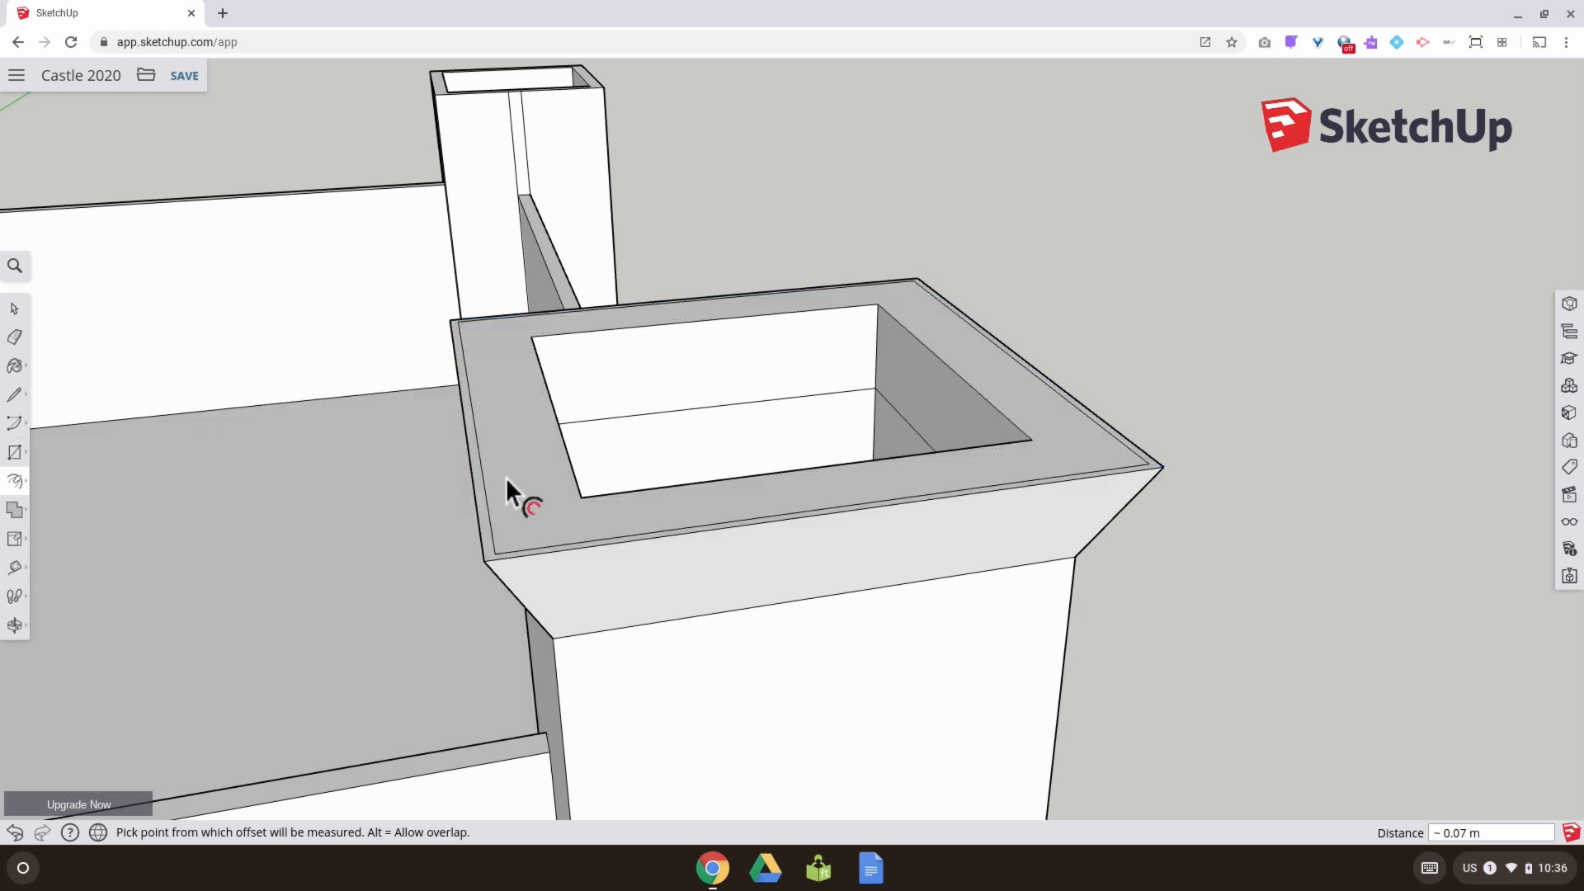
{"action": "key", "text": "Escape"}
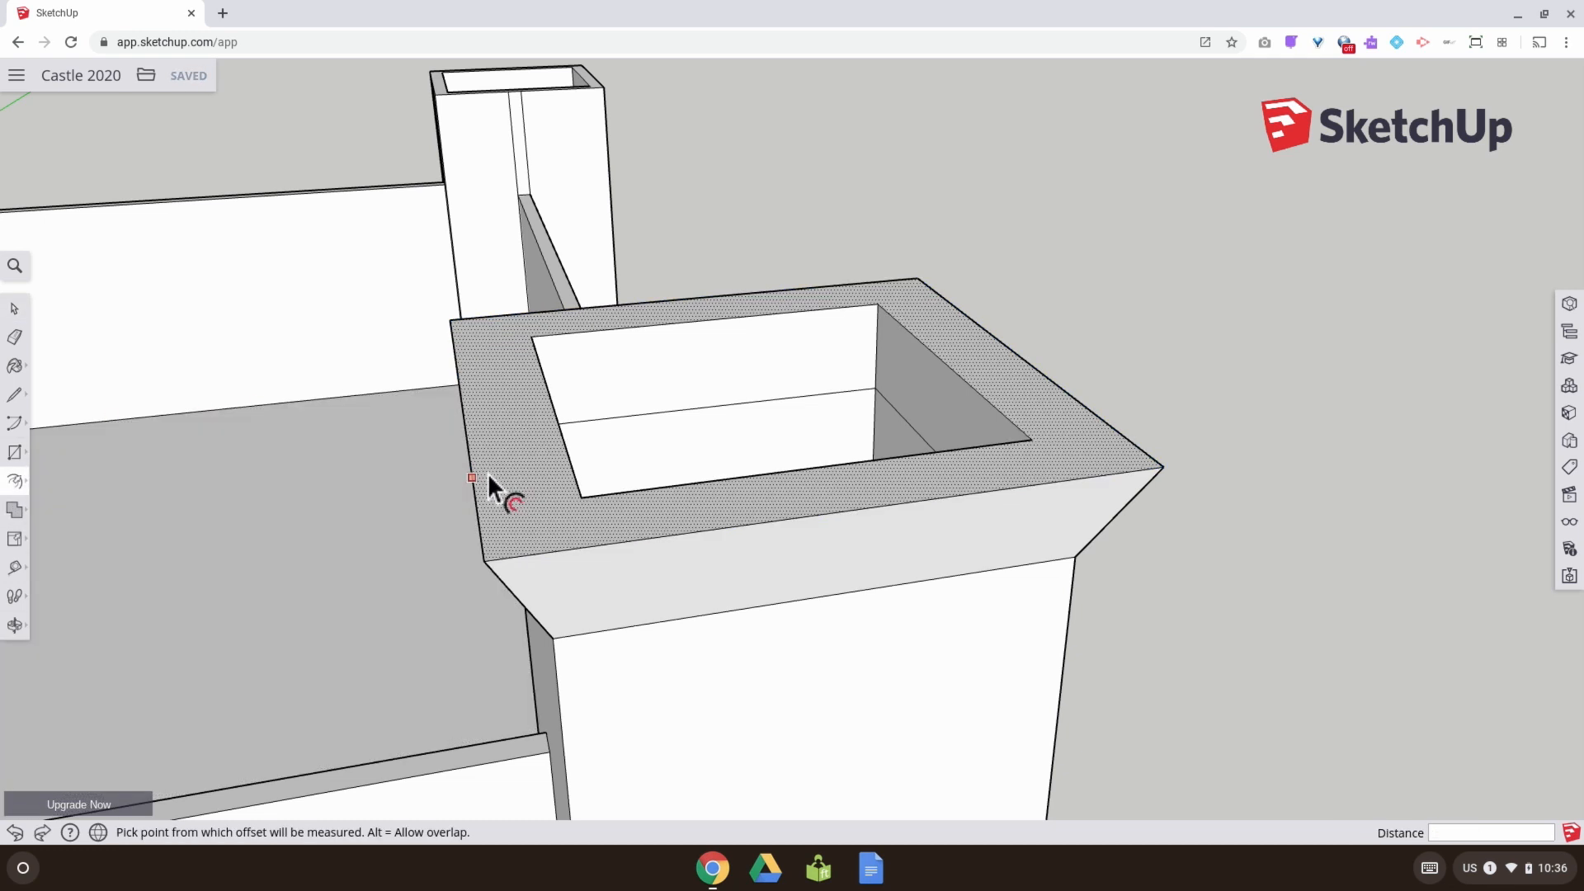
{"action": "left_click", "coordinate": [500, 474]}
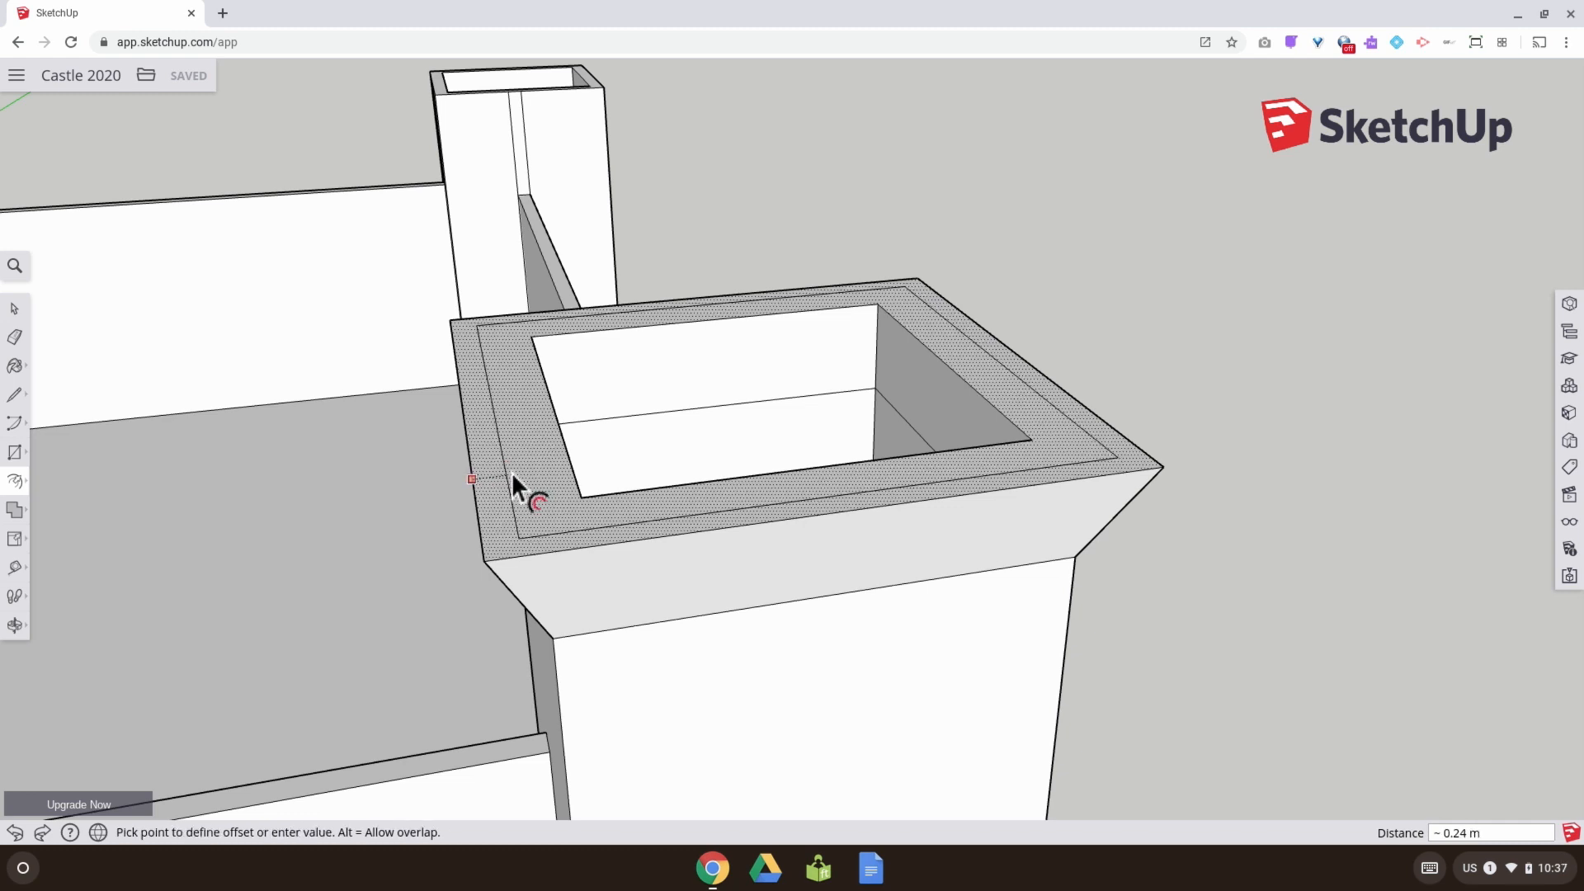
{"action": "type", "text": ".3"}
{"action": "key", "text": "Return"}
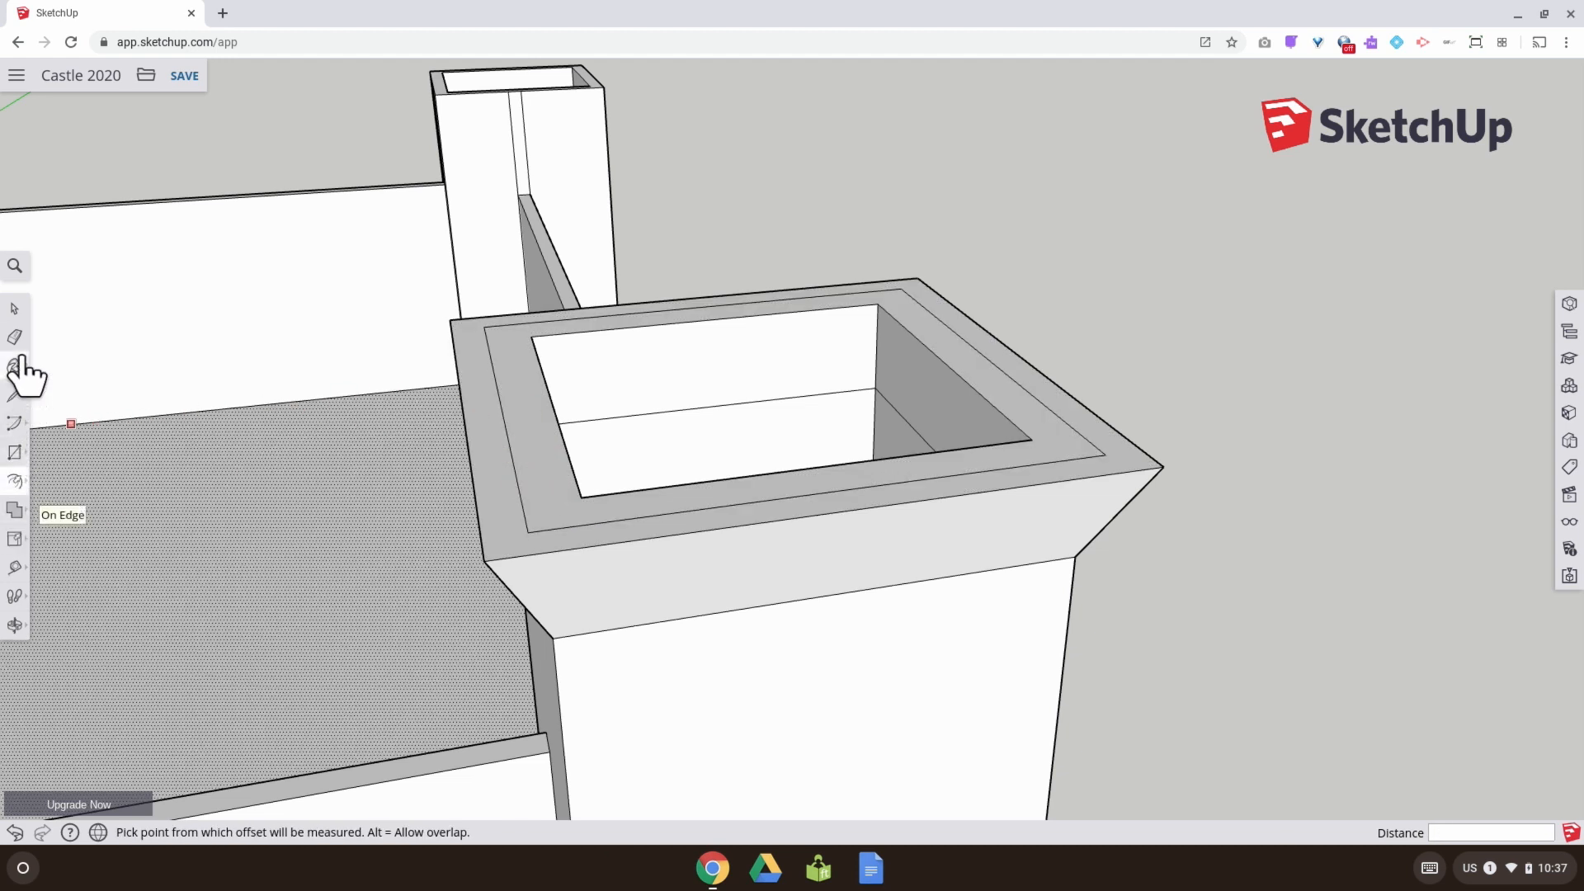
Extrude the outer ring of the tower's top face up 0.6 m to form a parapet
{"action": "mouse_move", "coordinate": [16, 481]}
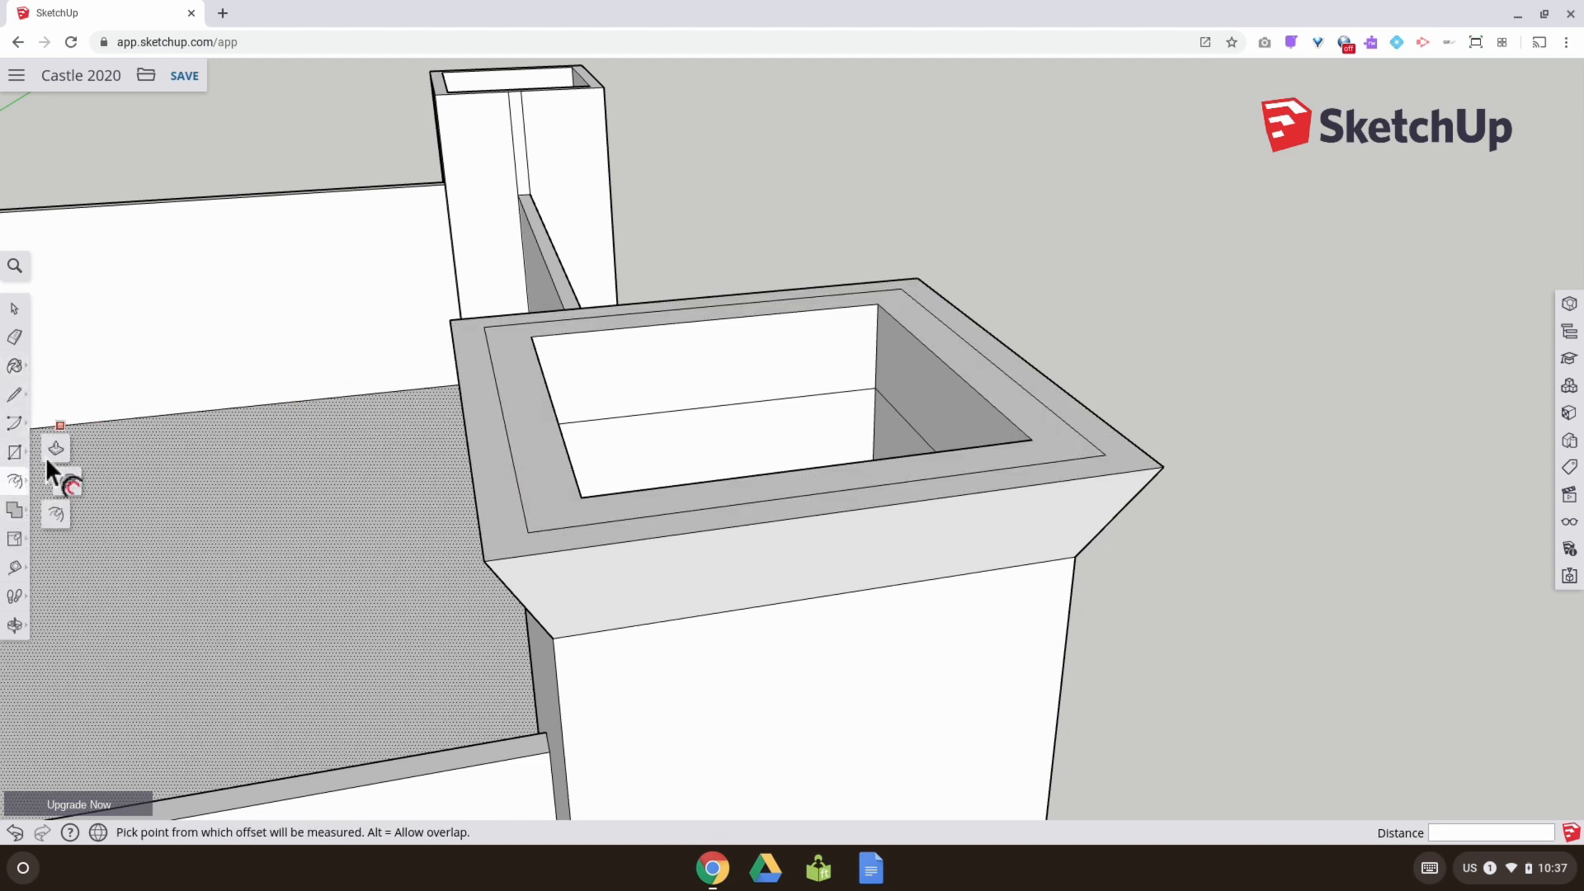
{"action": "left_click", "coordinate": [54, 452]}
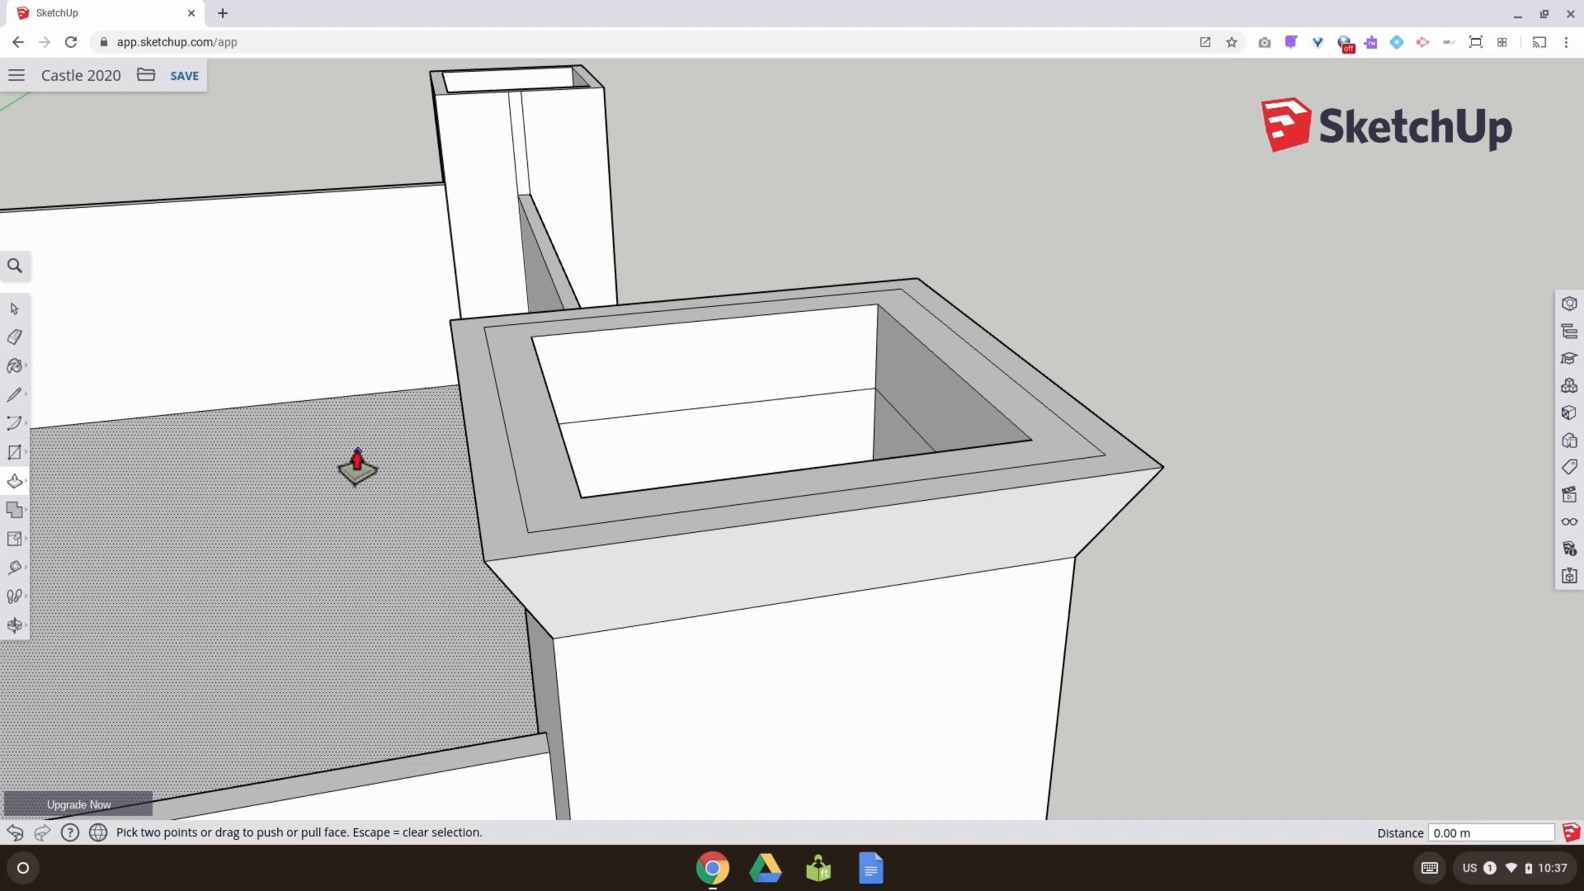
{"action": "left_click", "coordinate": [500, 493]}
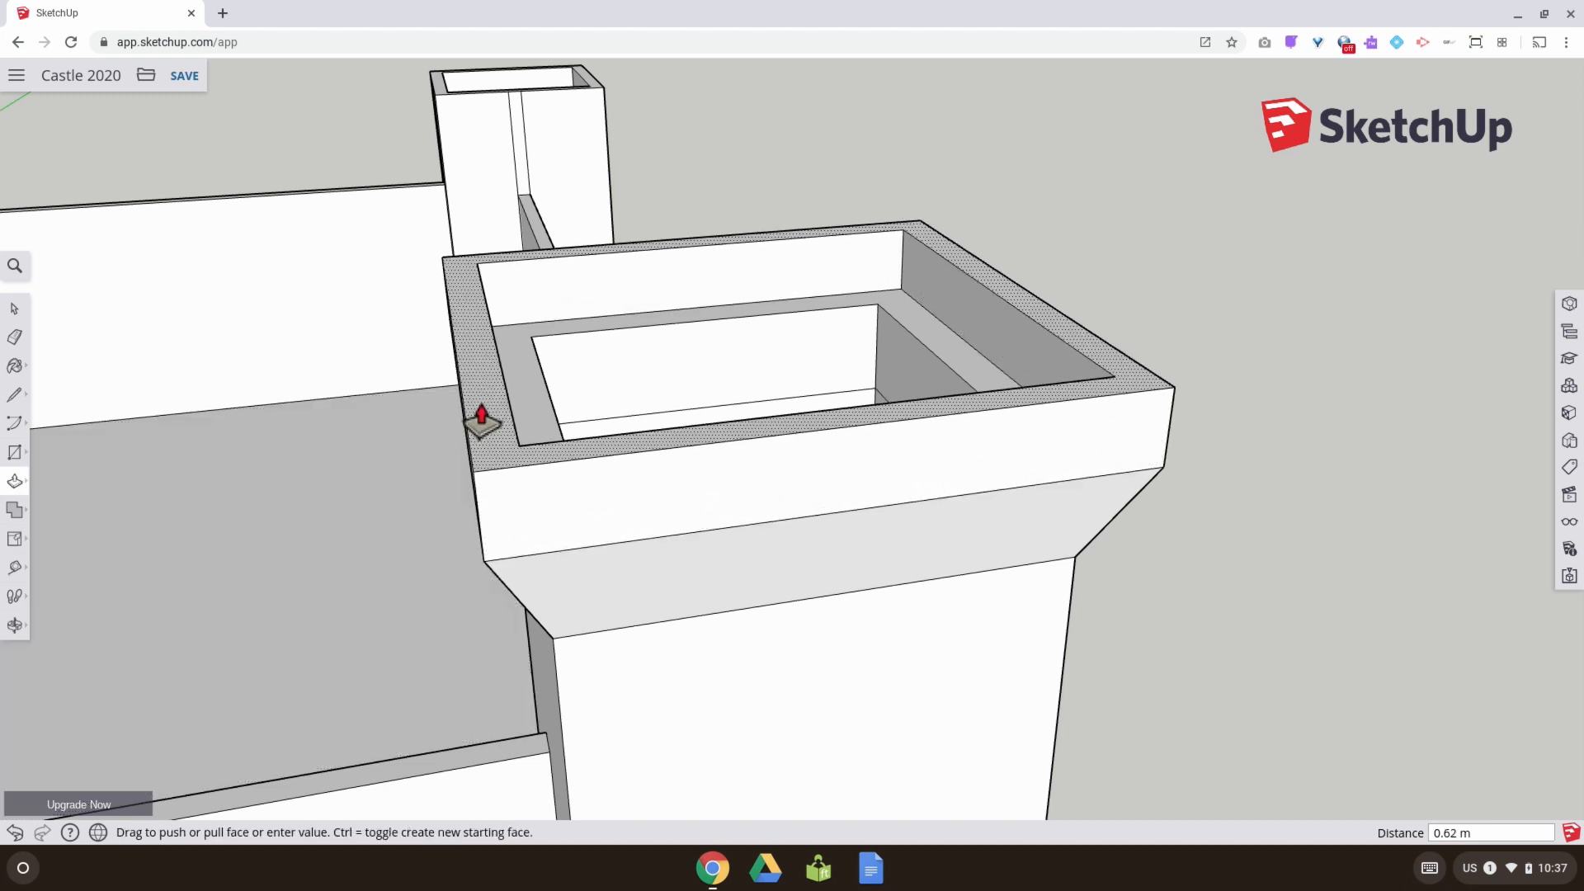
{"action": "type", "text": ".6"}
{"action": "key", "text": "Return"}
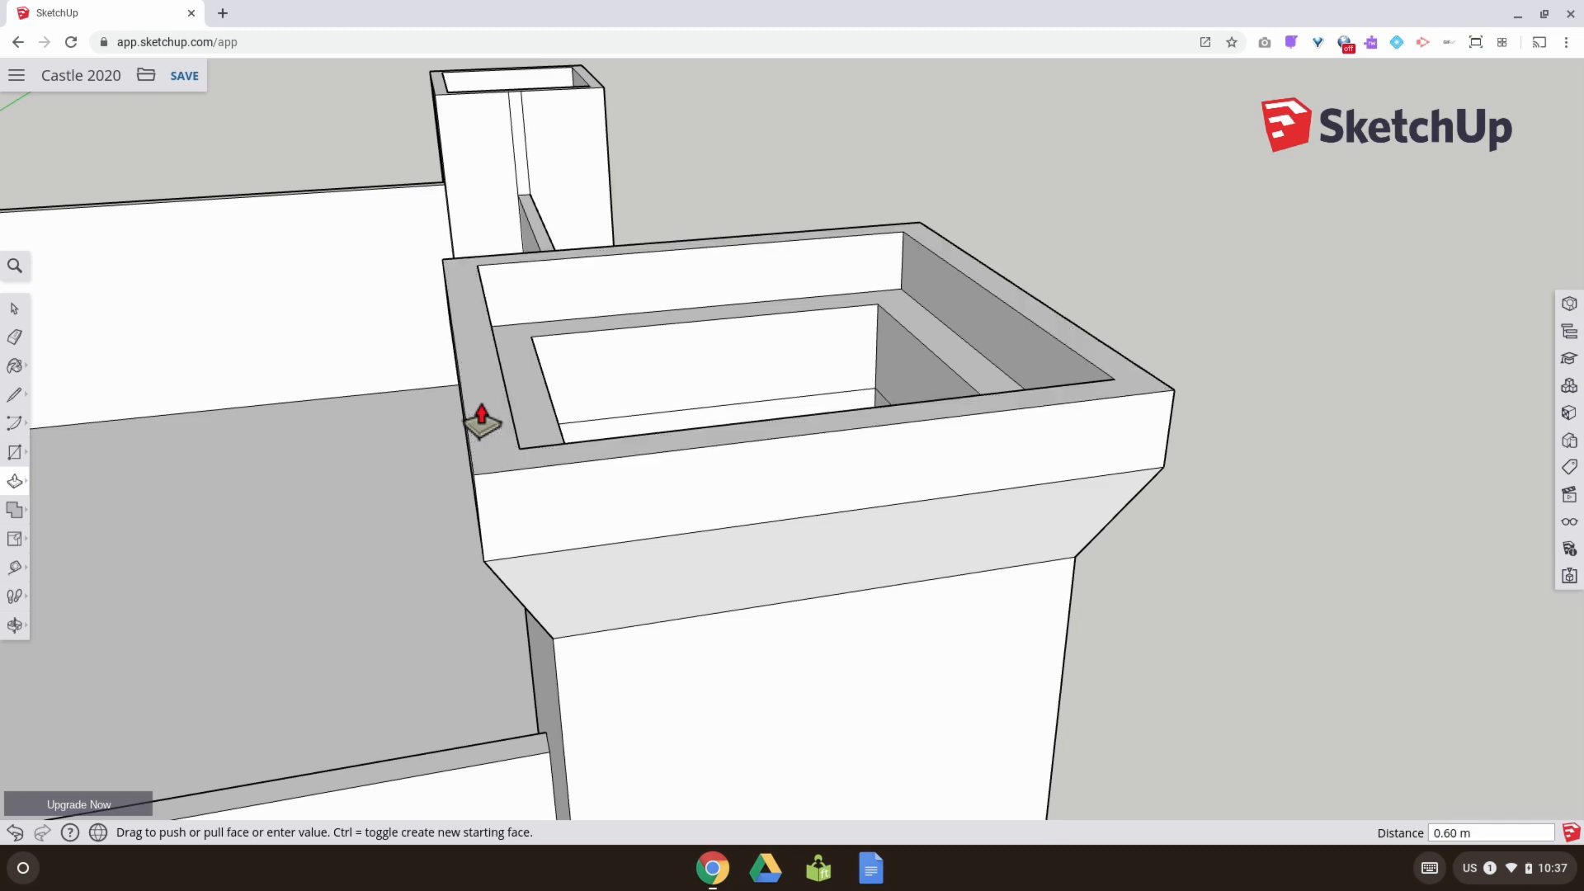
Draw a 0.6 by 0.3 m rectangle on the parapet's top face, starting at its outer corner
{"action": "middle_click_drag", "start_coordinate": [583, 424], "coordinate": [812, 338]}
{"action": "key", "text": "p"}
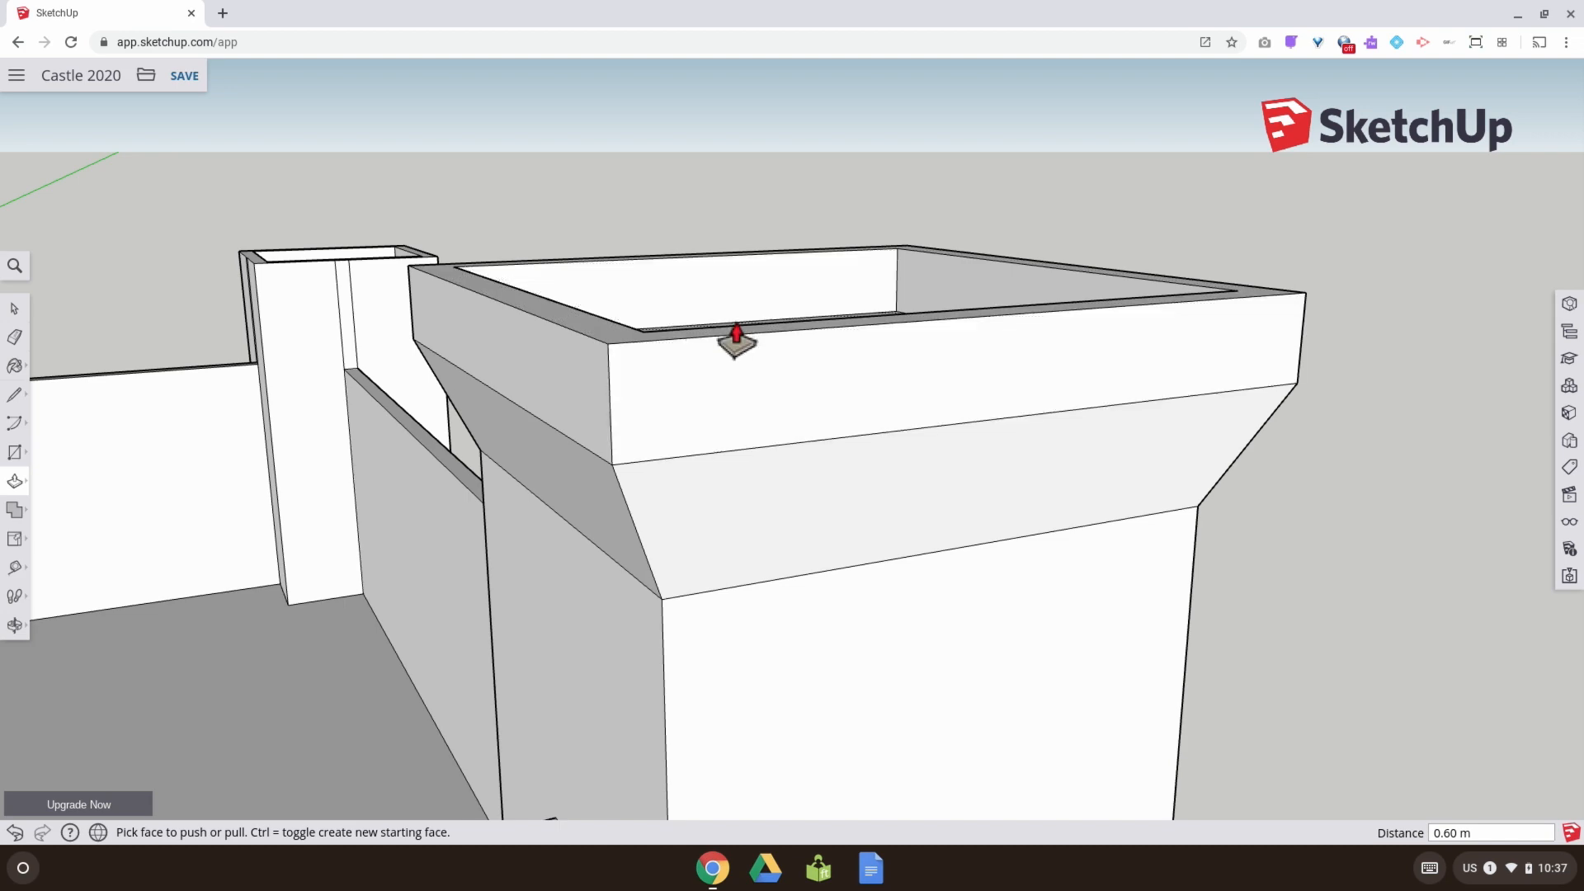
{"action": "middle_click_drag", "start_coordinate": [796, 339], "coordinate": [311, 407]}
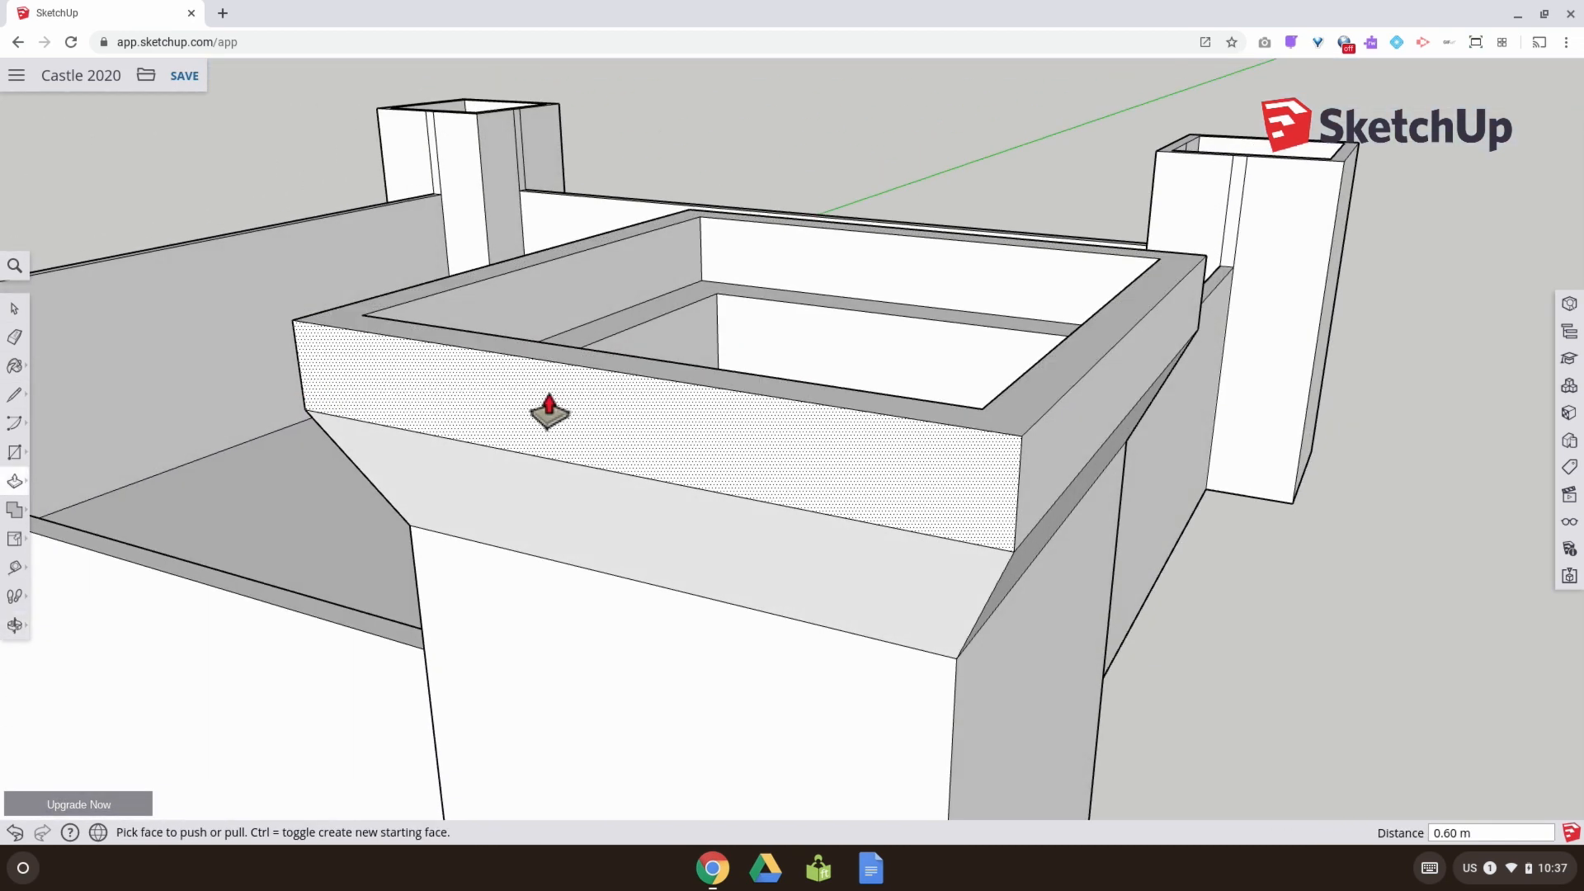
{"action": "middle_click_drag", "start_coordinate": [548, 413], "coordinate": [320, 413]}
{"action": "key", "text": "p"}
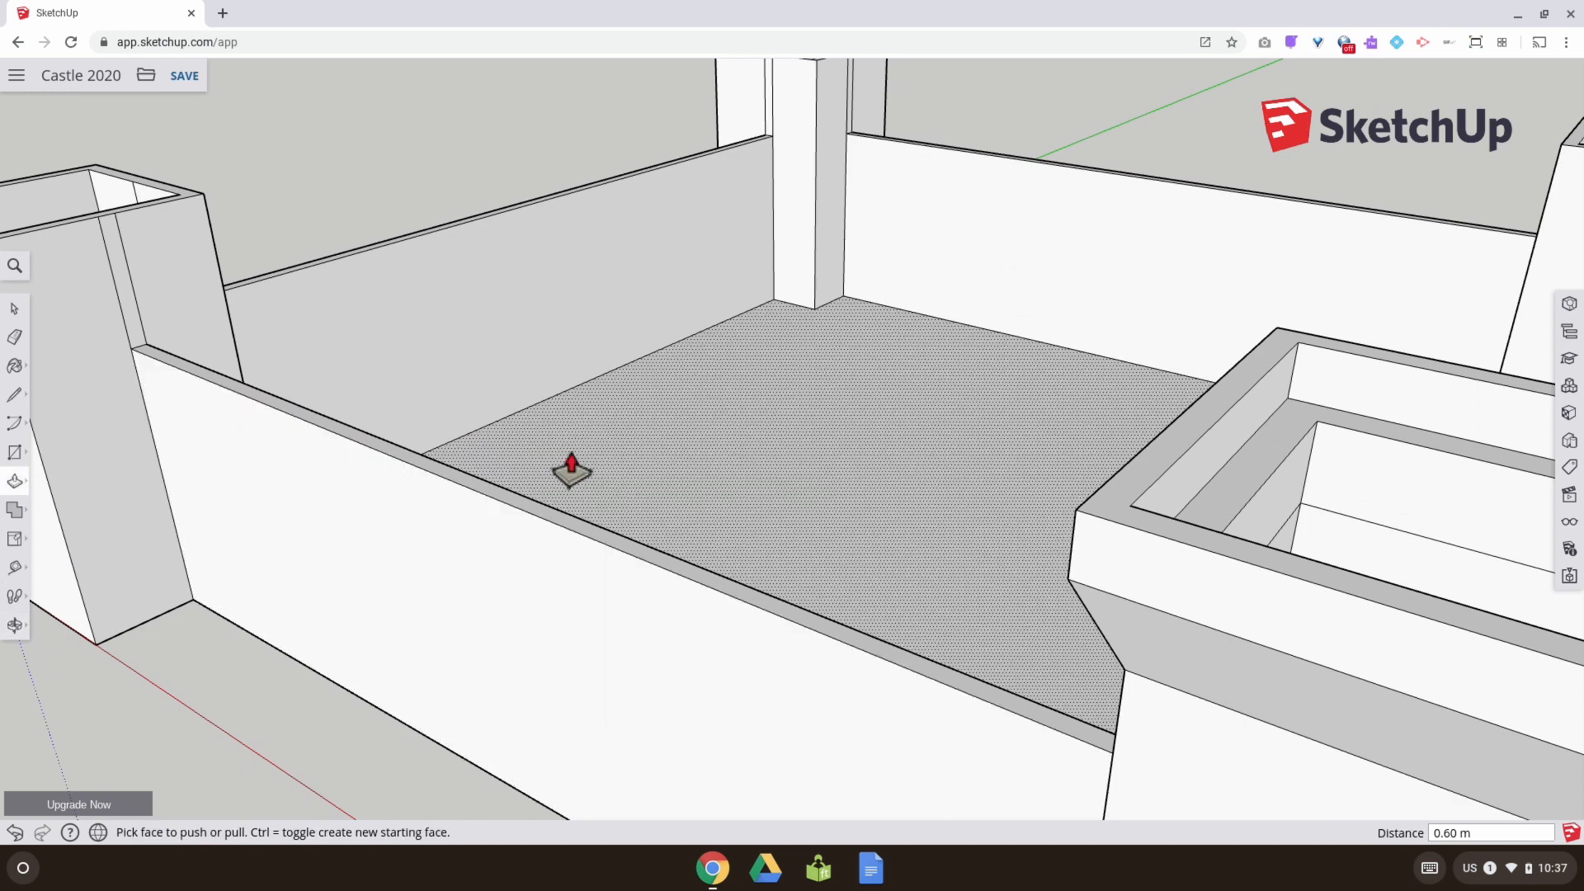
{"action": "middle_click_drag", "start_coordinate": [569, 463], "coordinate": [500, 453]}
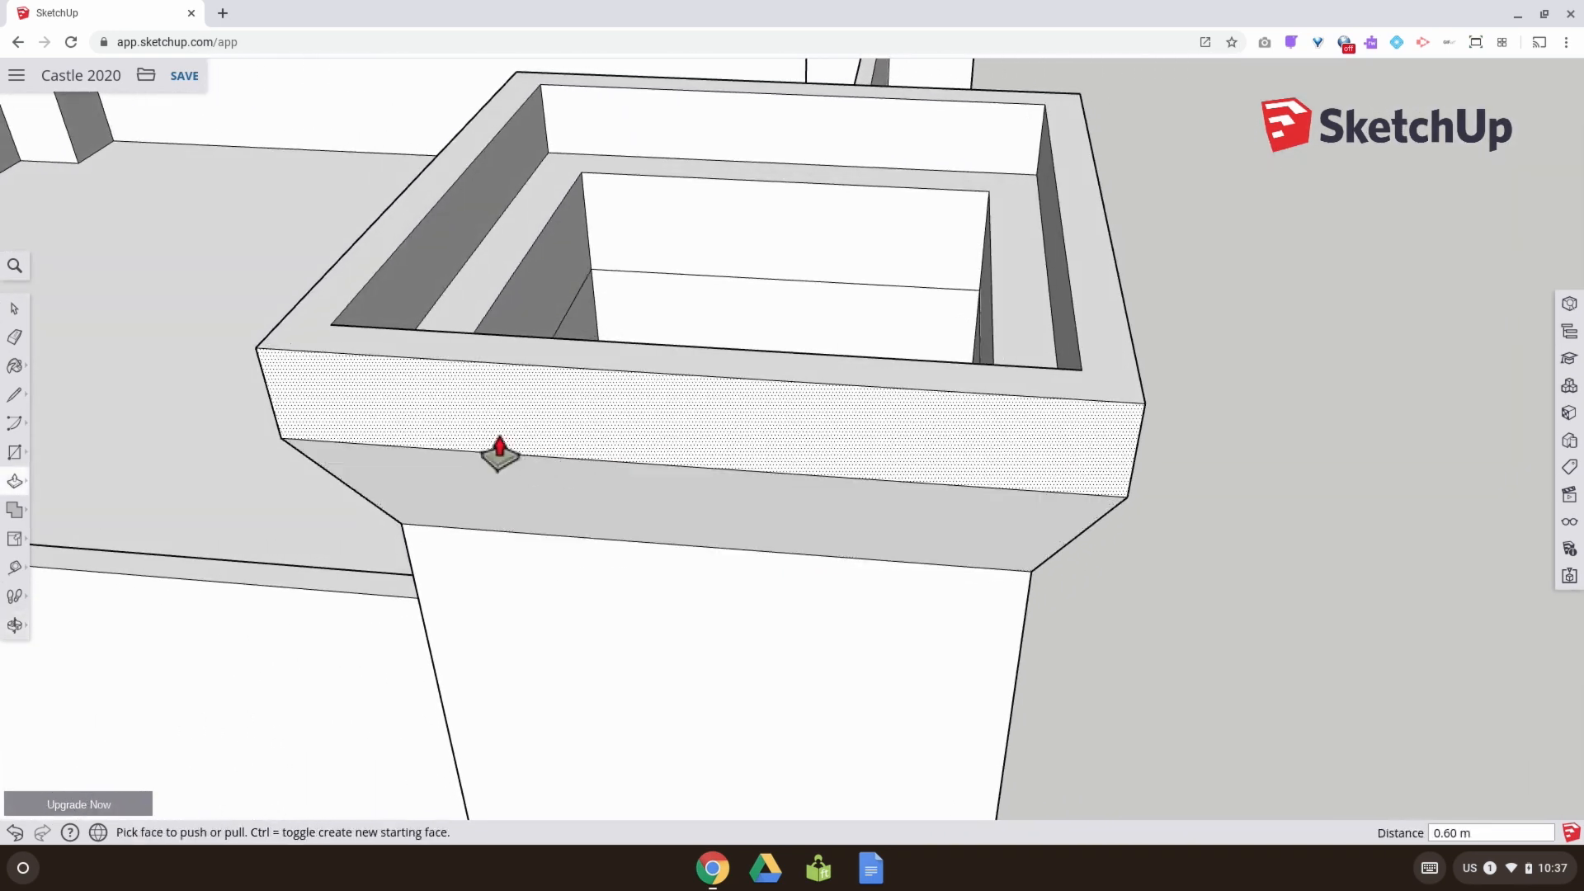
{"action": "left_click", "coordinate": [15, 453]}
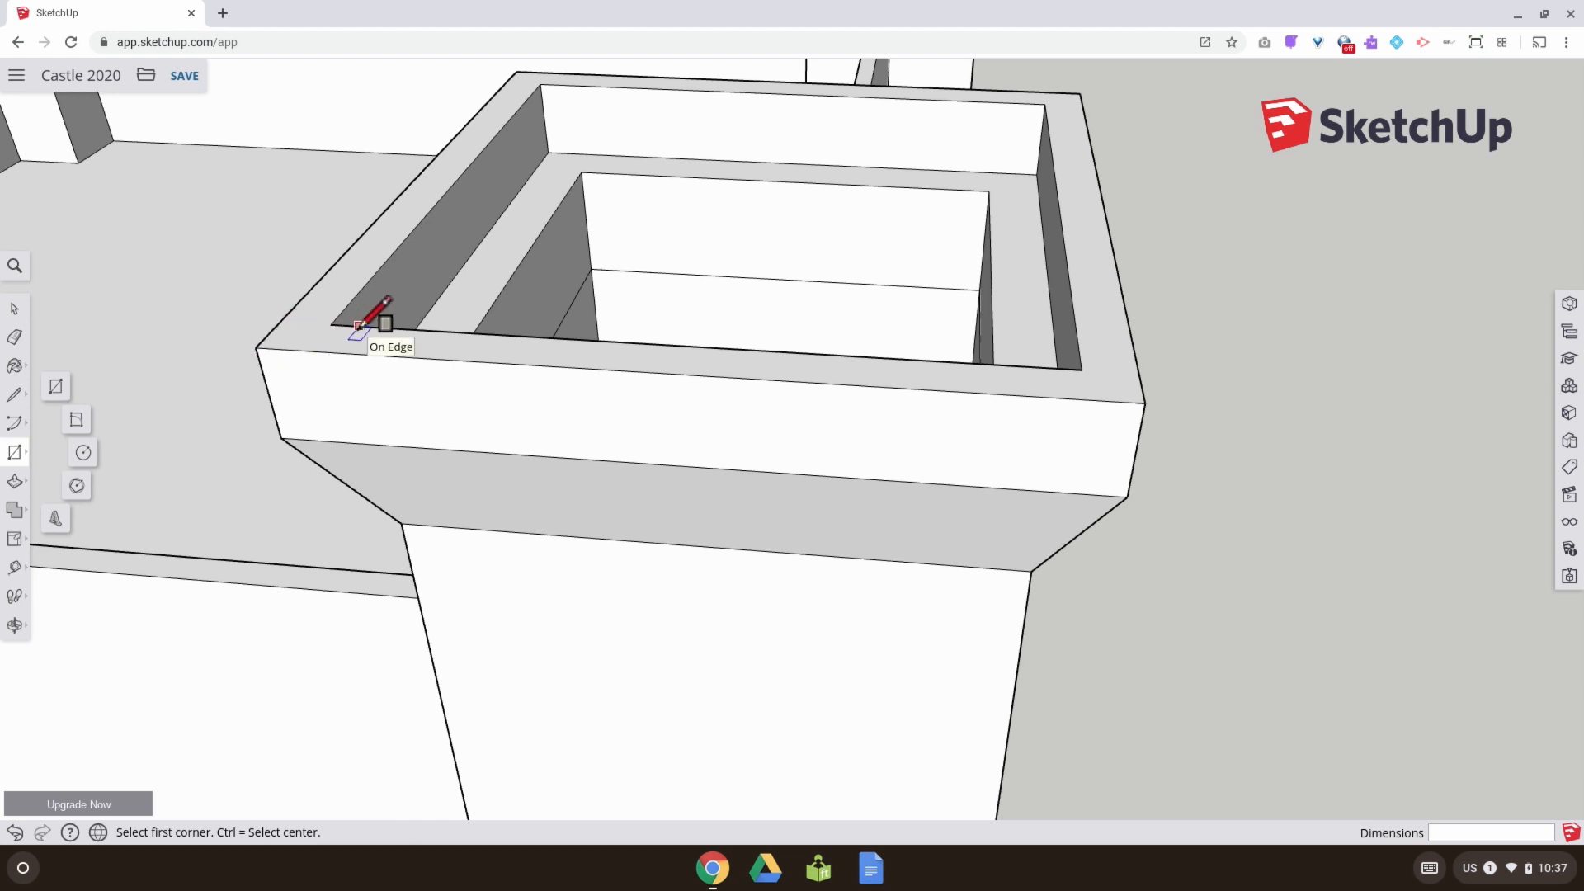
{"action": "left_click", "coordinate": [256, 347]}
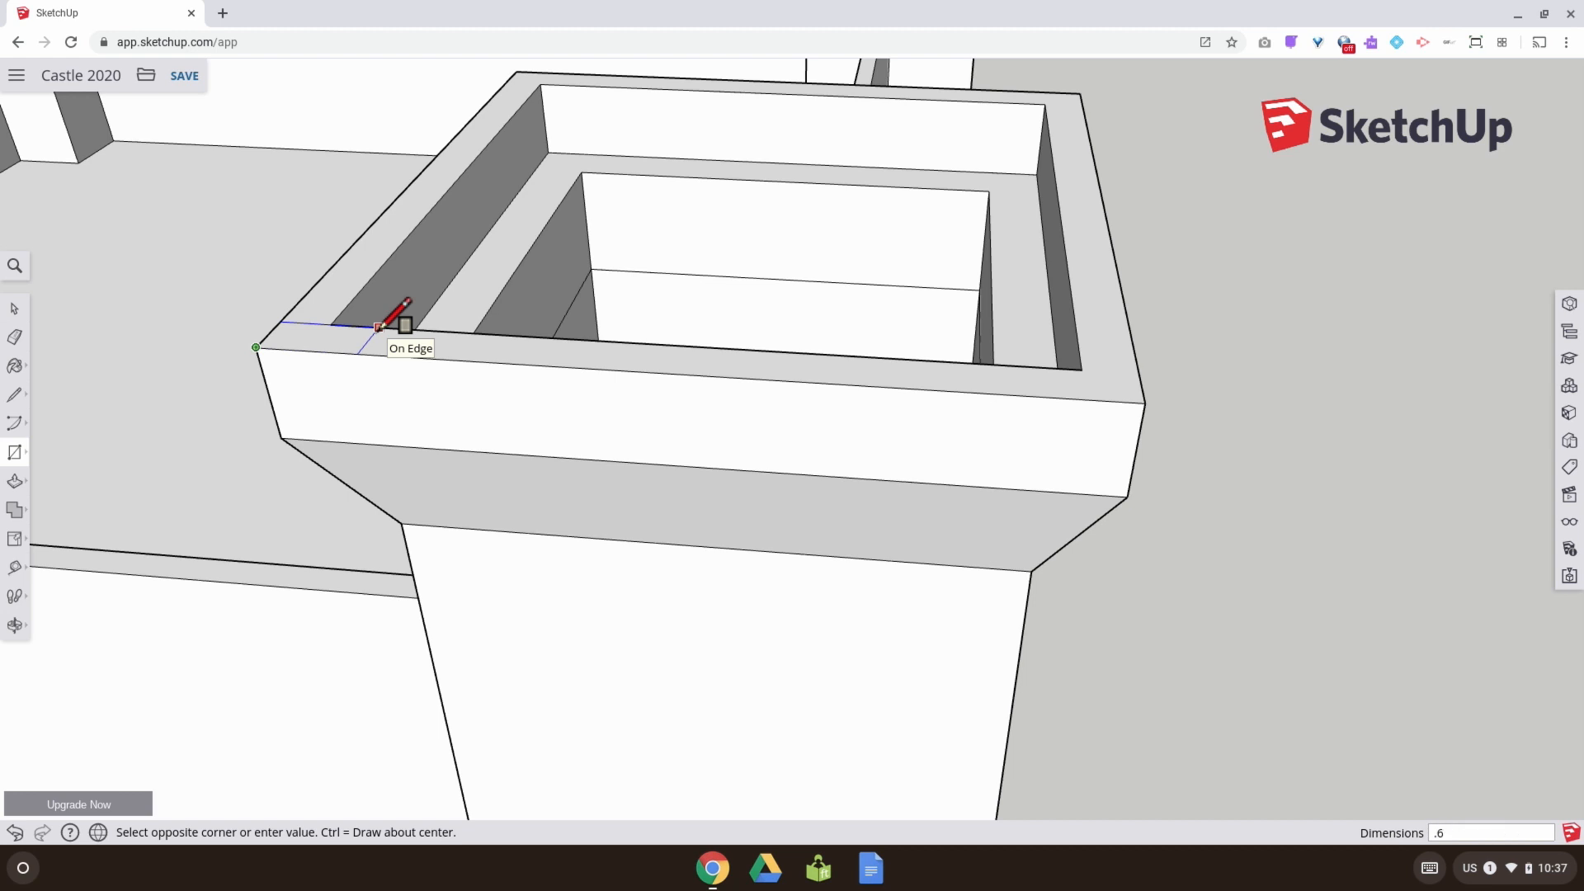
{"action": "left_click", "coordinate": [379, 328]}
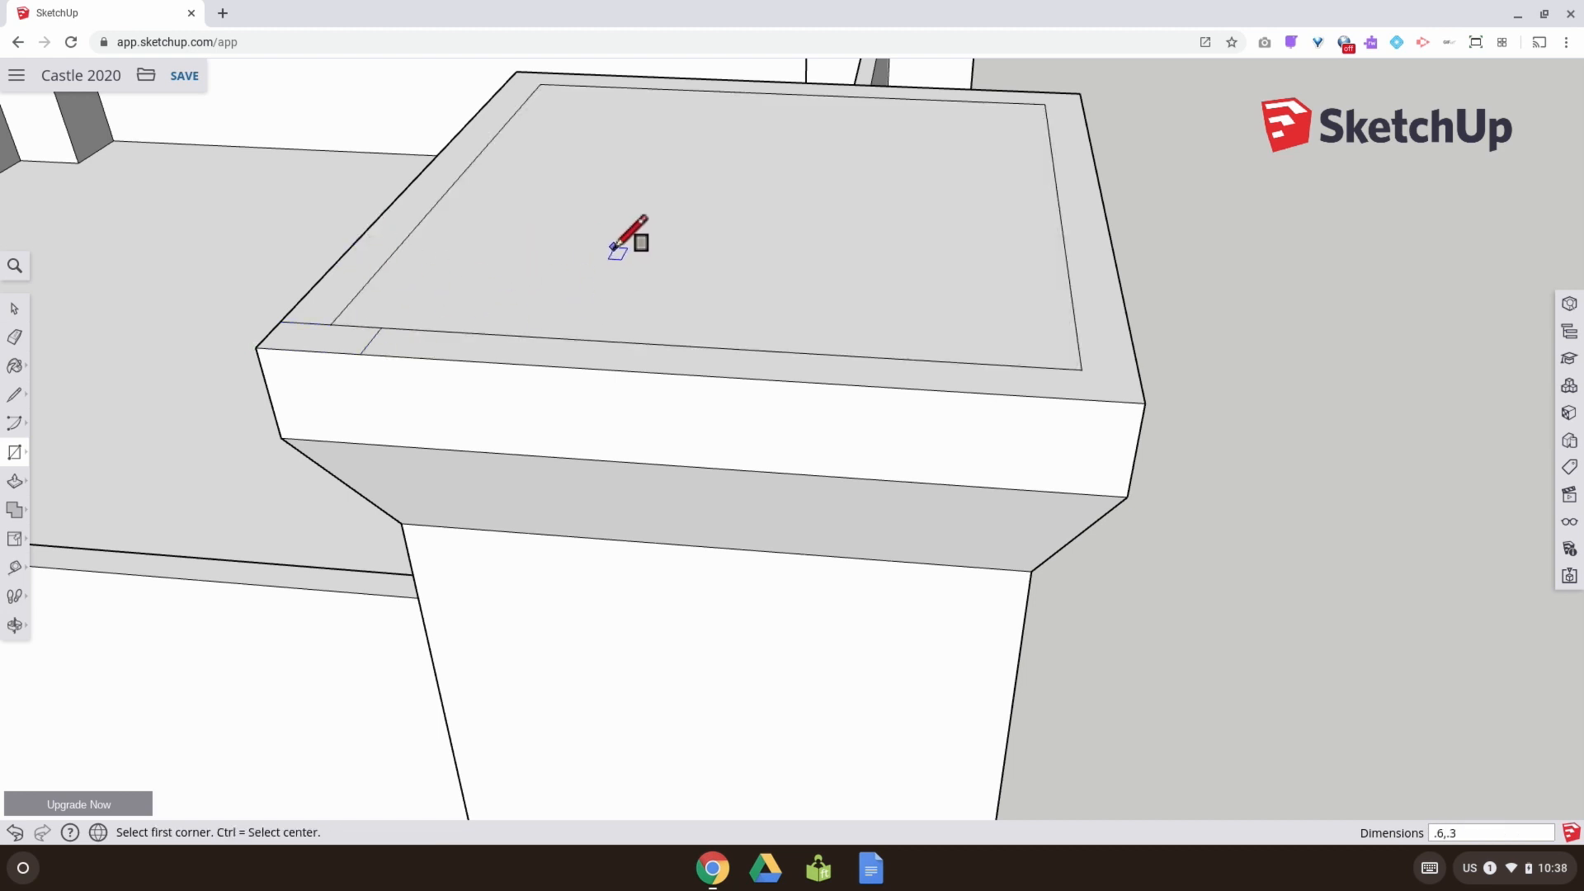
Extrude the small corner rectangle on the parapet up 0.30 m to form a battlement block
{"action": "left_click", "coordinate": [14, 481]}
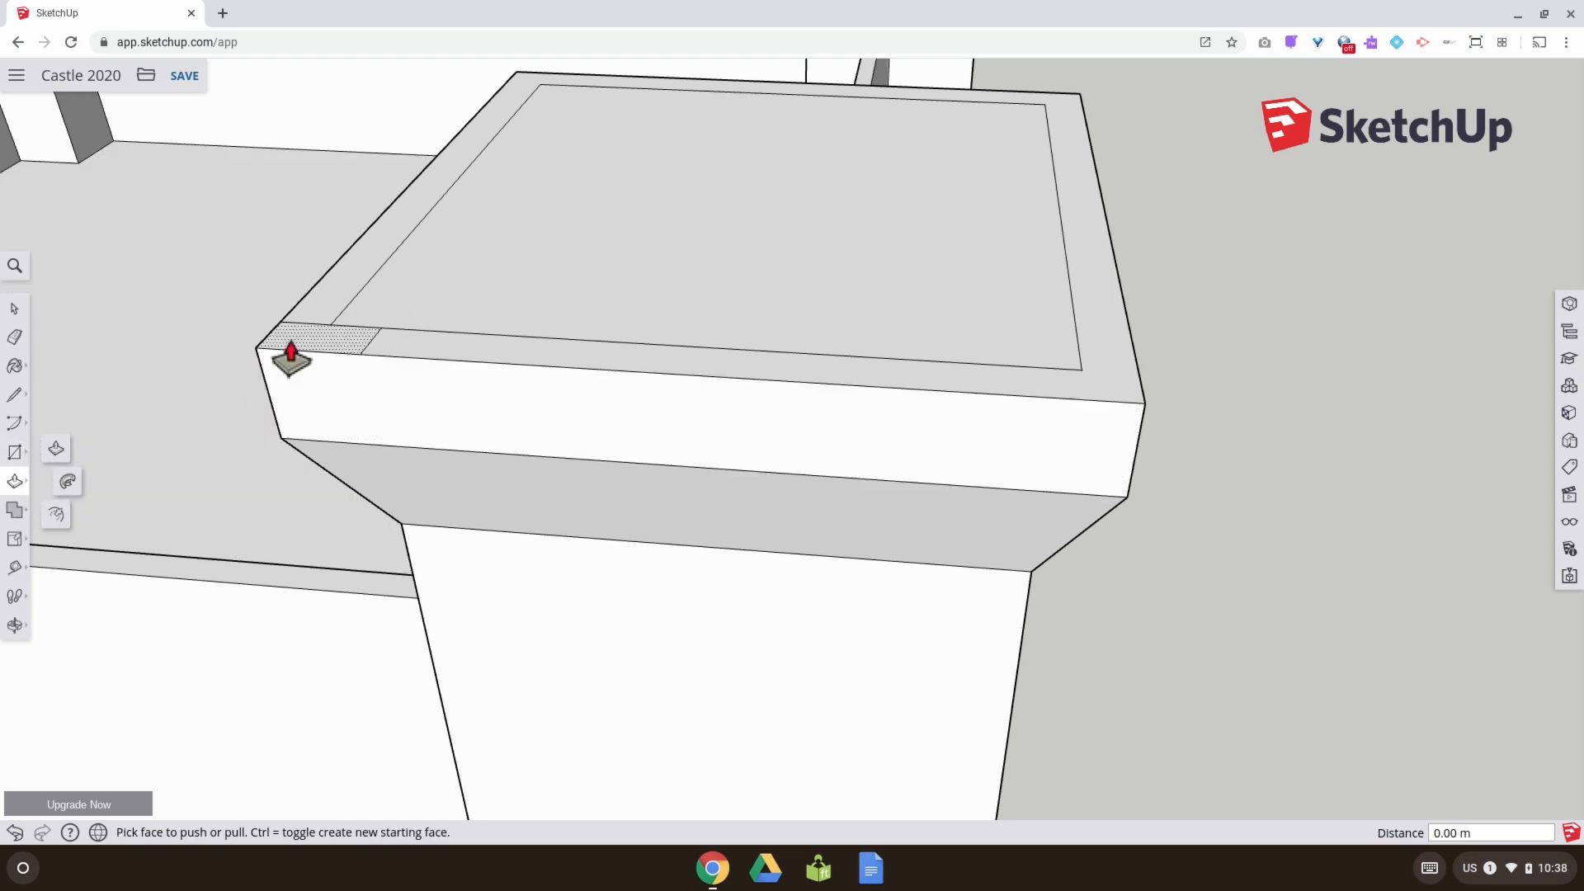
{"action": "left_click_drag", "start_coordinate": [330, 351], "coordinate": [319, 299]}
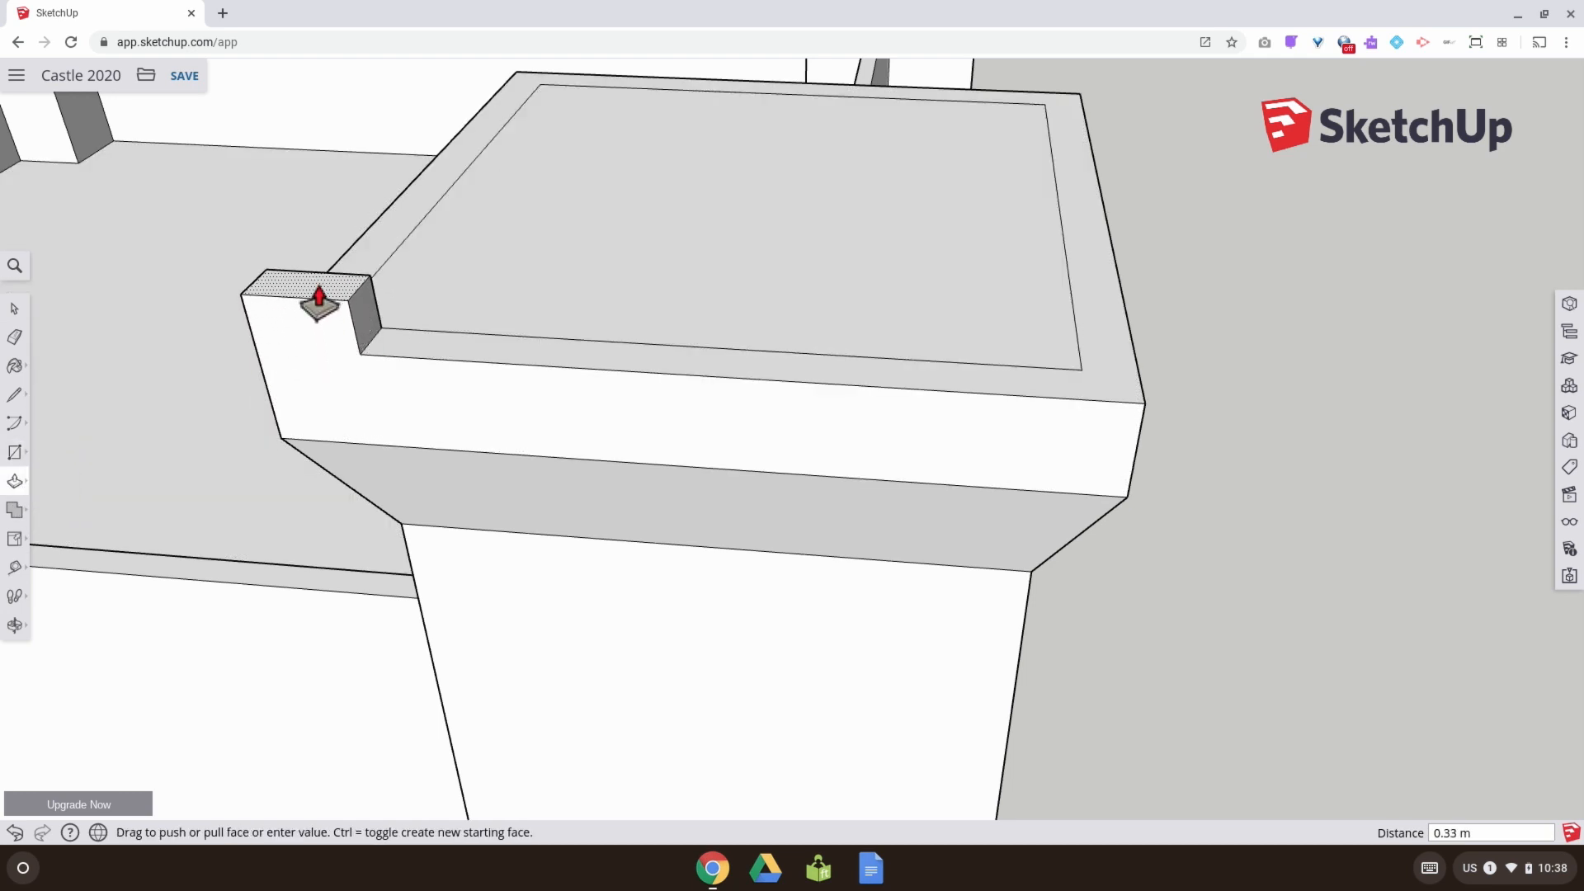
{"action": "key", "text": "Return"}
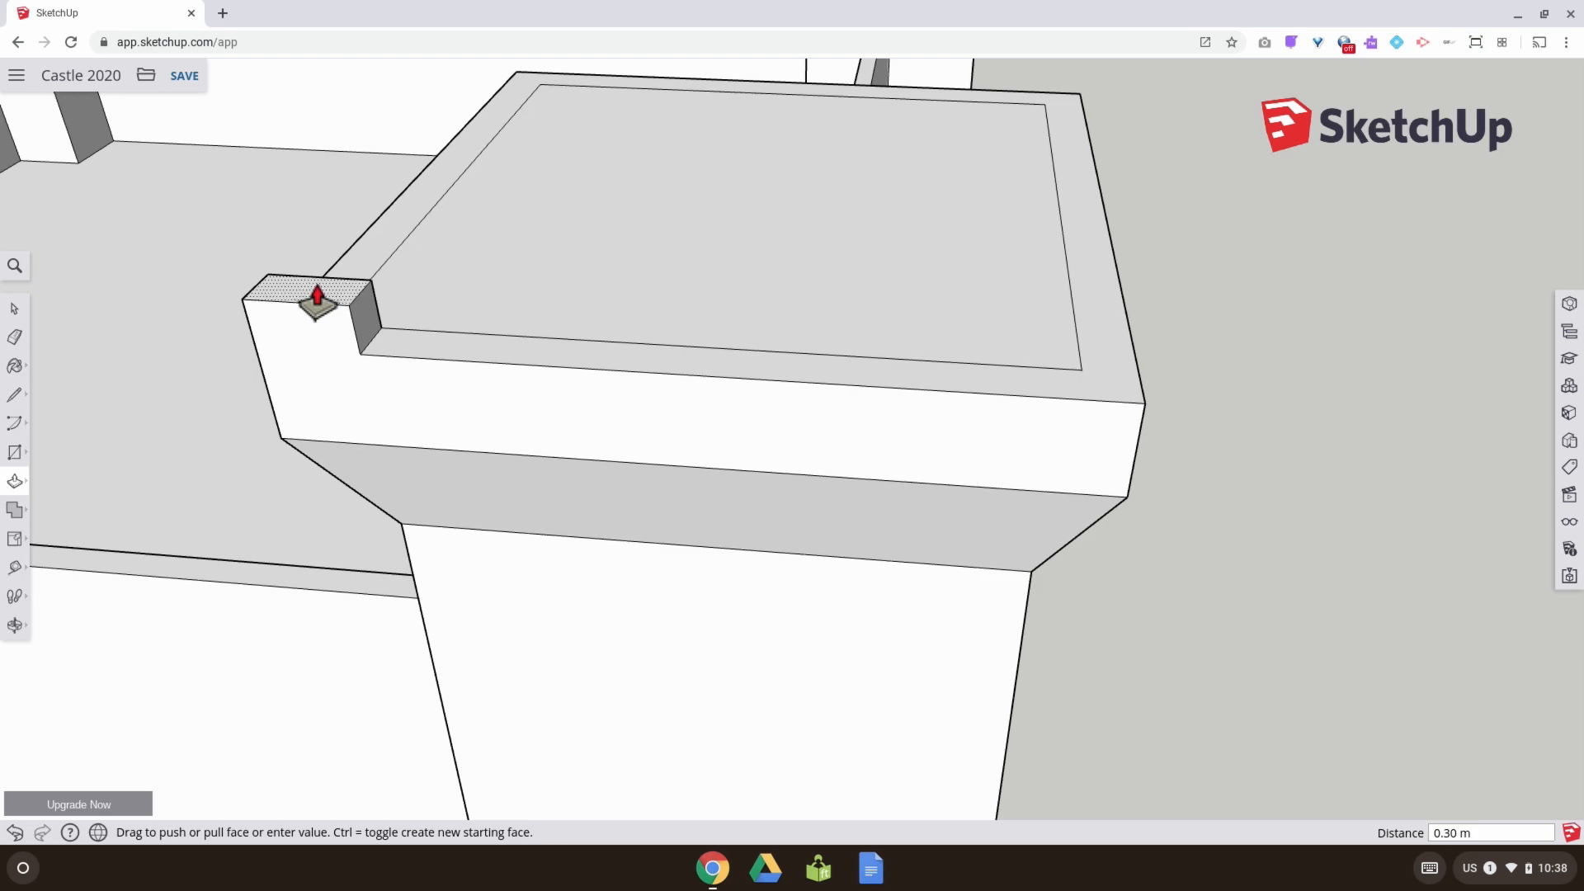
Draw lines along the base of the corner battlement block on both outer faces, separating it from the parapet walls
{"action": "key", "text": "o"}
{"action": "left_click_drag", "start_coordinate": [300, 329], "coordinate": [775, 230]}
{"action": "key", "text": "p"}
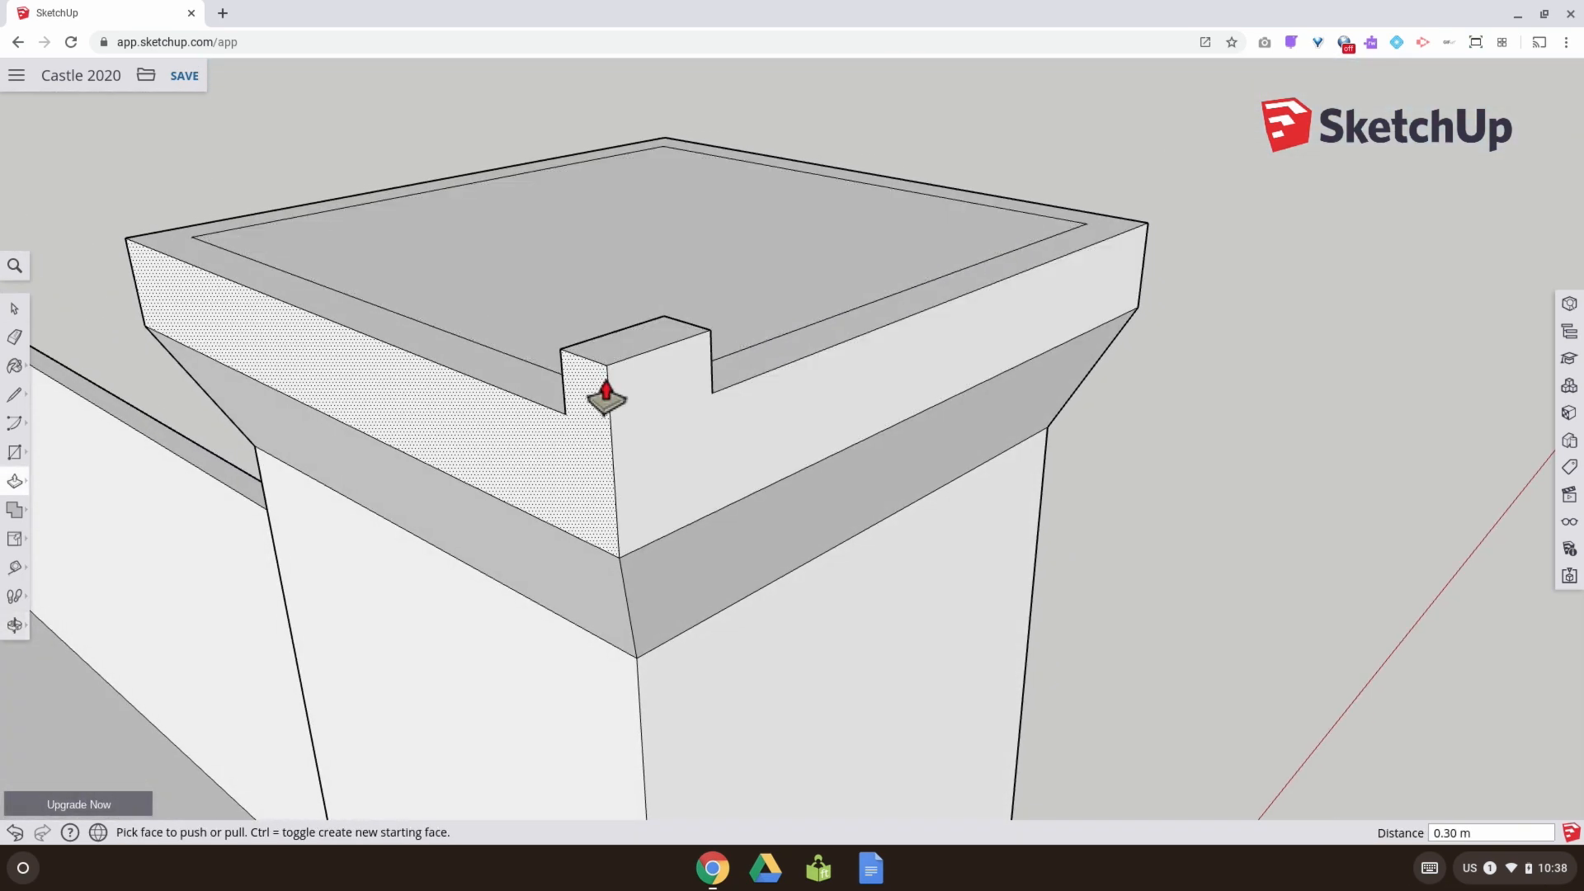
{"action": "scroll", "coordinate": [606, 396], "scroll_direction": "up", "scroll_amount": 1}
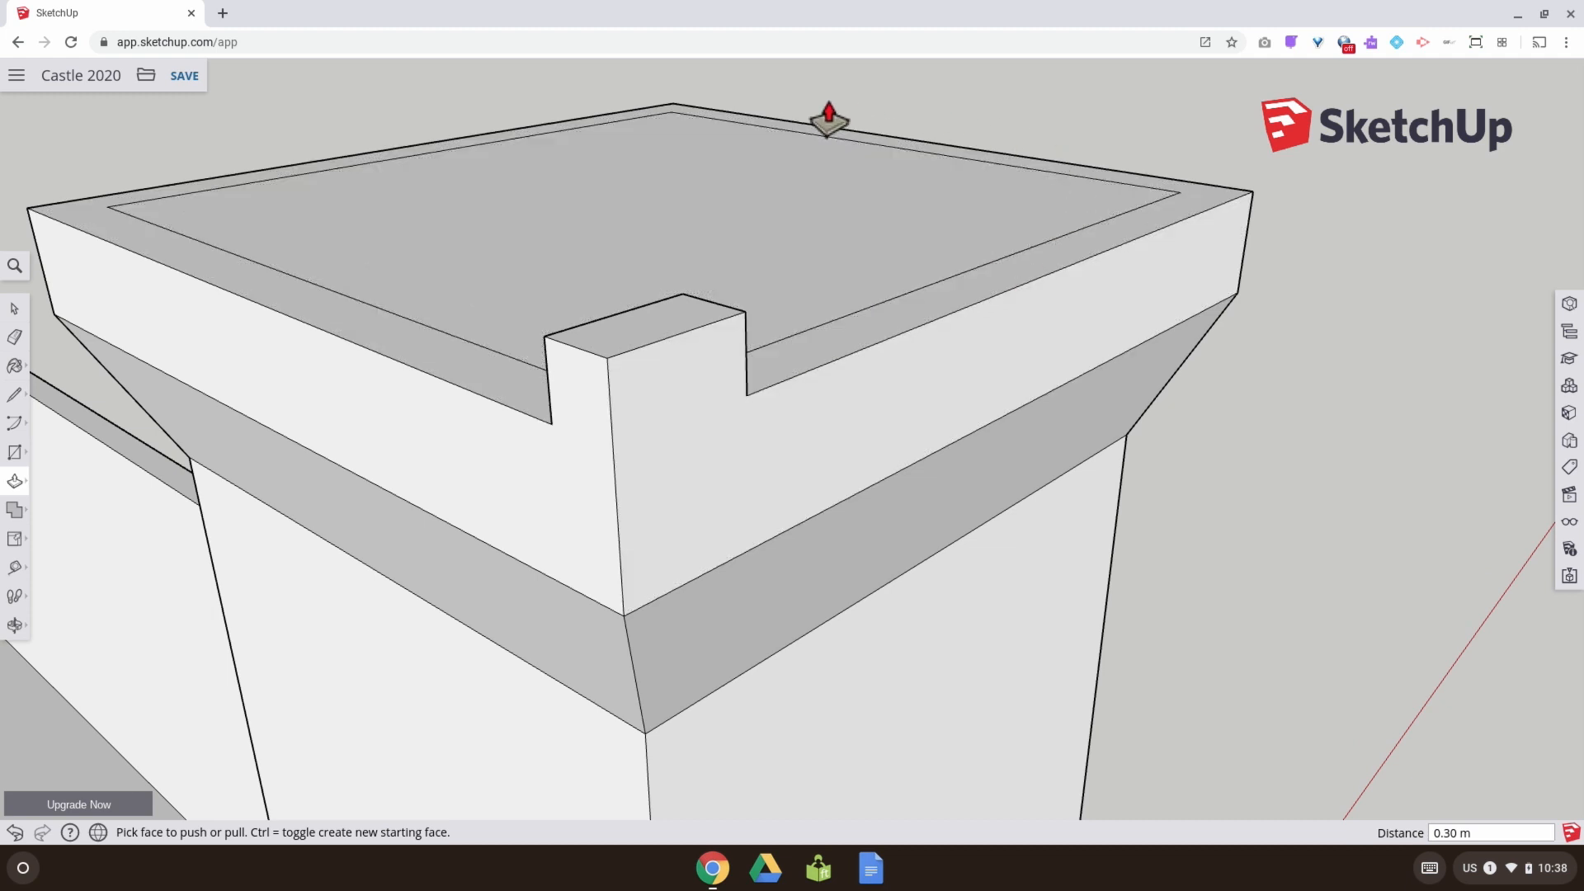
{"action": "left_click", "coordinate": [14, 394]}
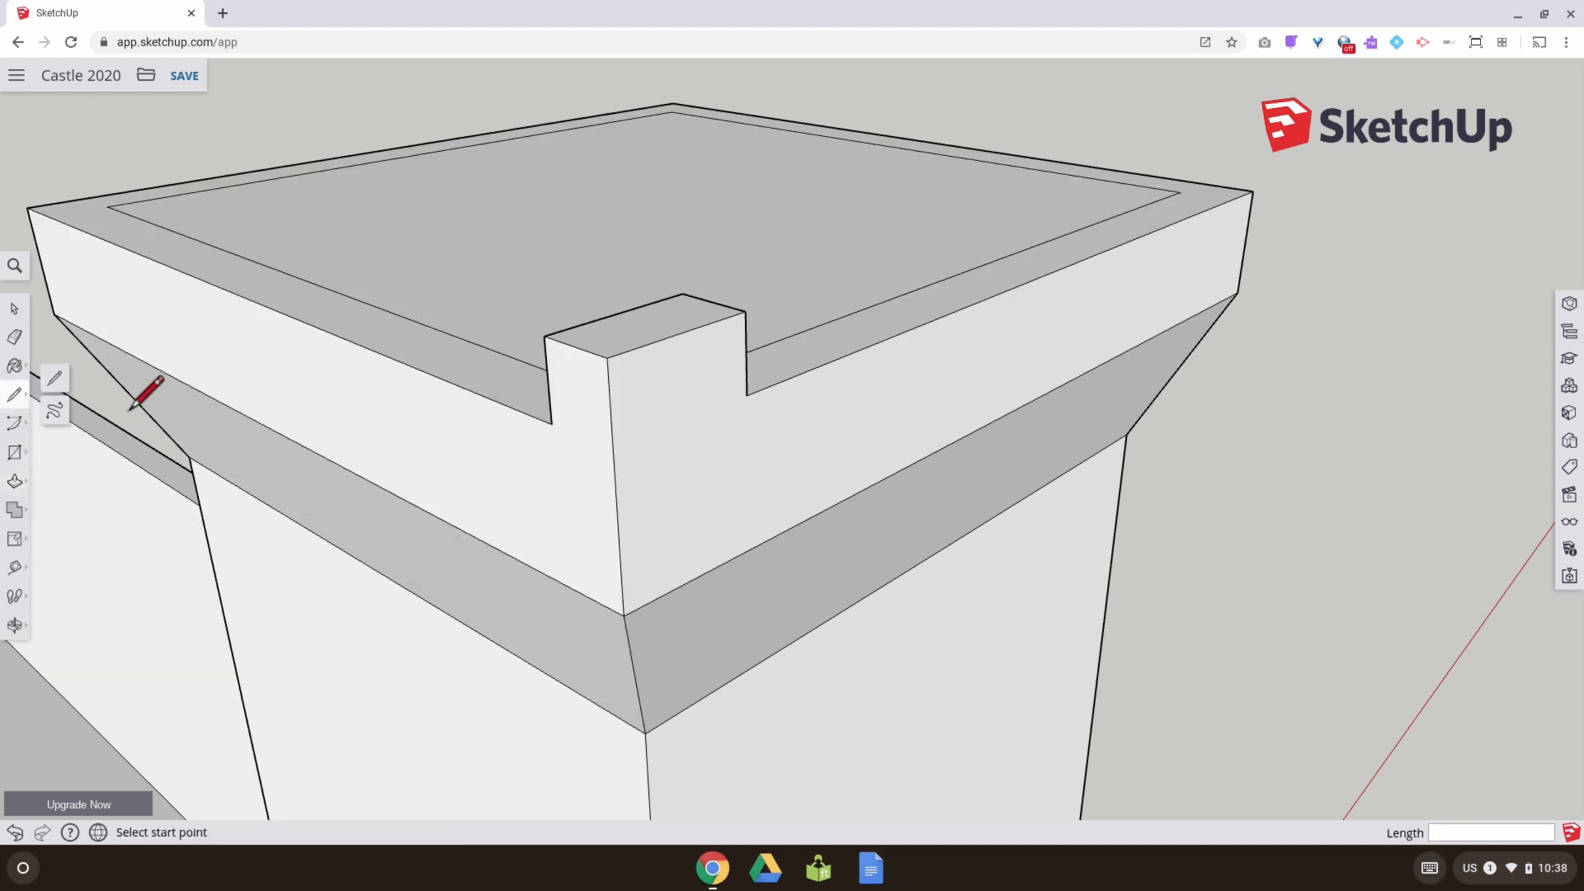
{"action": "left_click", "coordinate": [551, 424]}
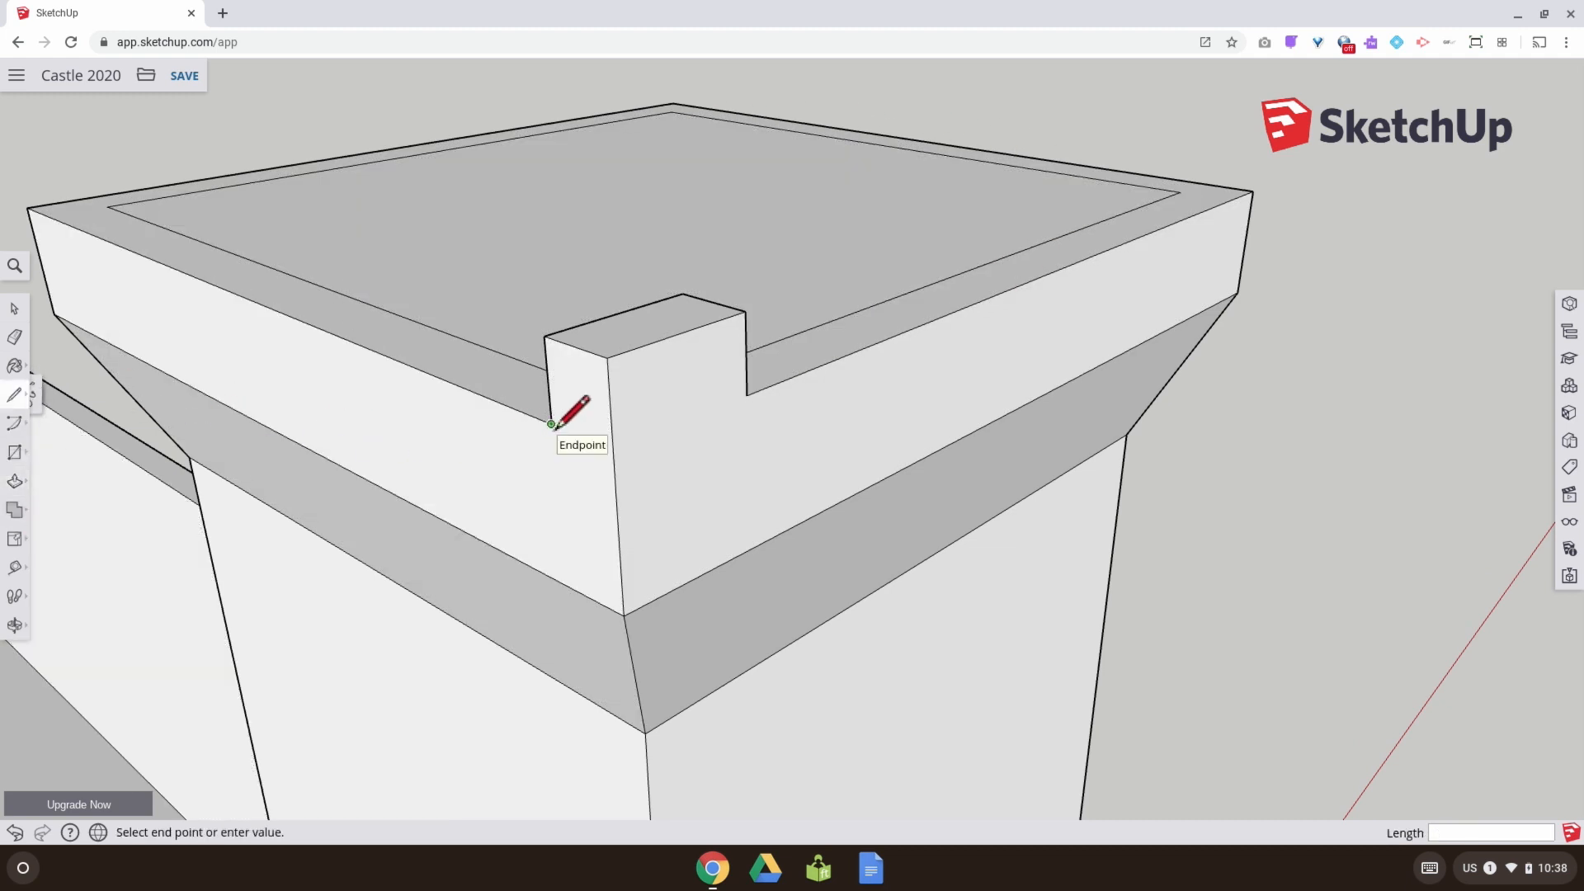
{"action": "left_click", "coordinate": [613, 449]}
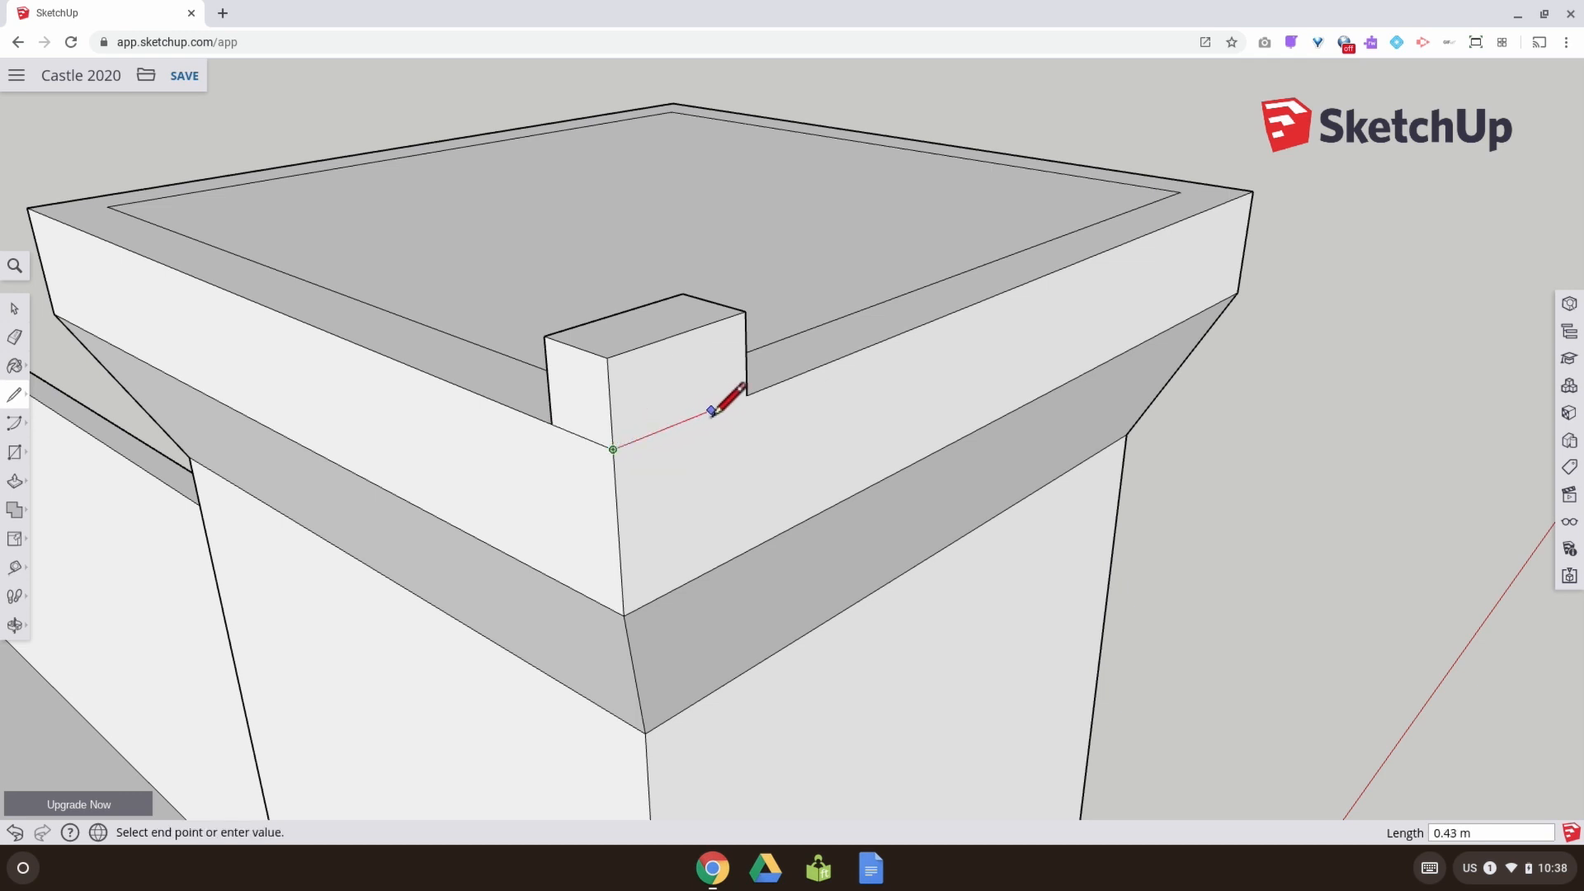
{"action": "left_click", "coordinate": [747, 395]}
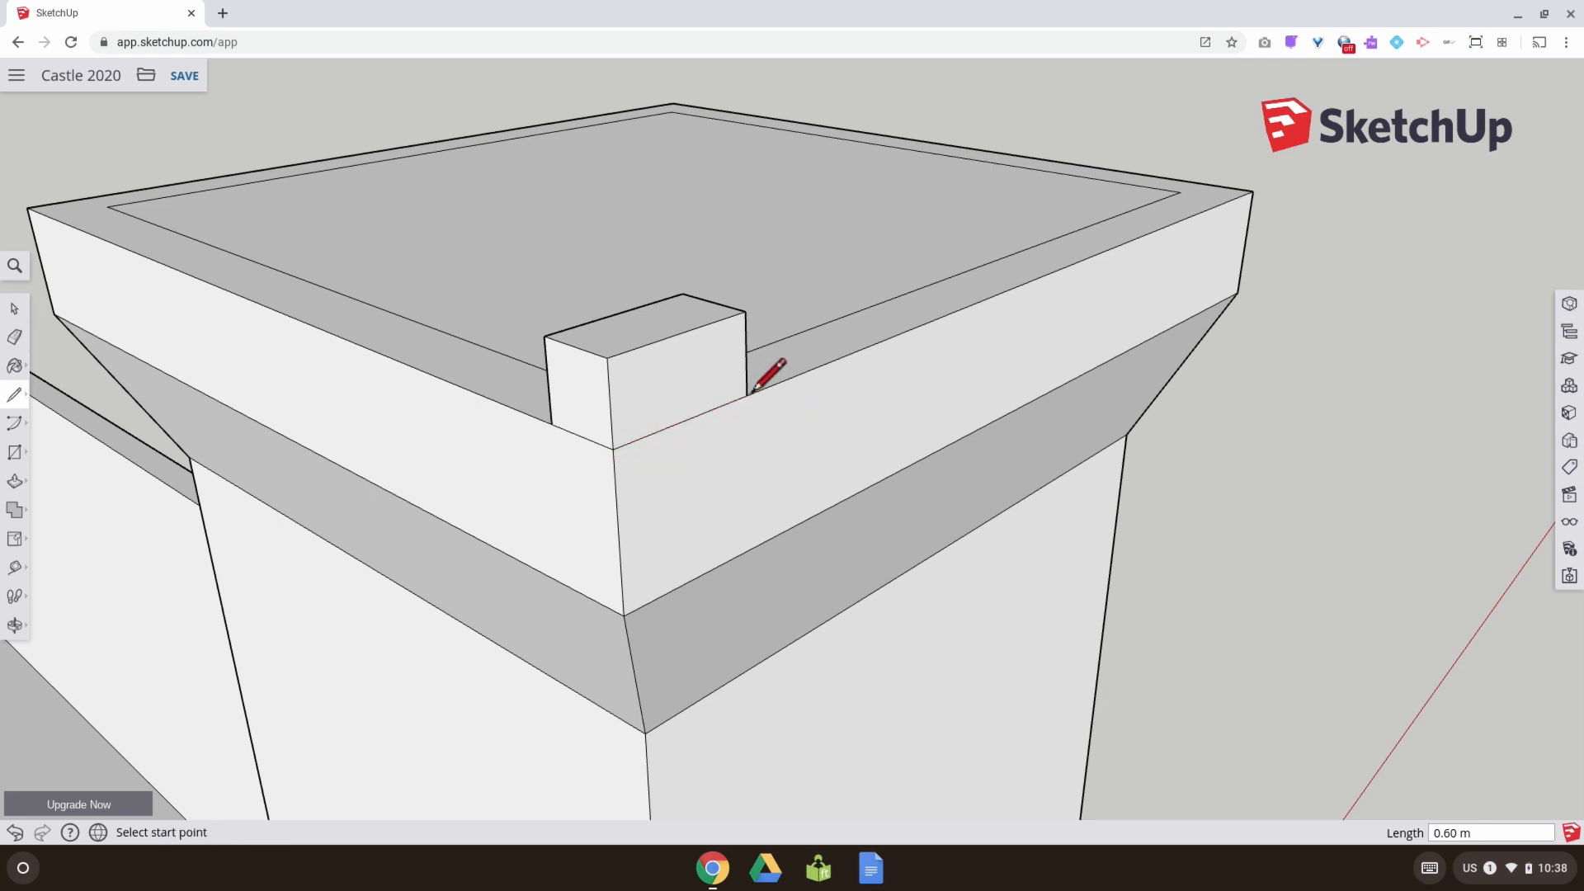
{"action": "middle_click_drag", "start_coordinate": [791, 415], "coordinate": [248, 165]}
{"action": "left_click", "coordinate": [14, 307]}
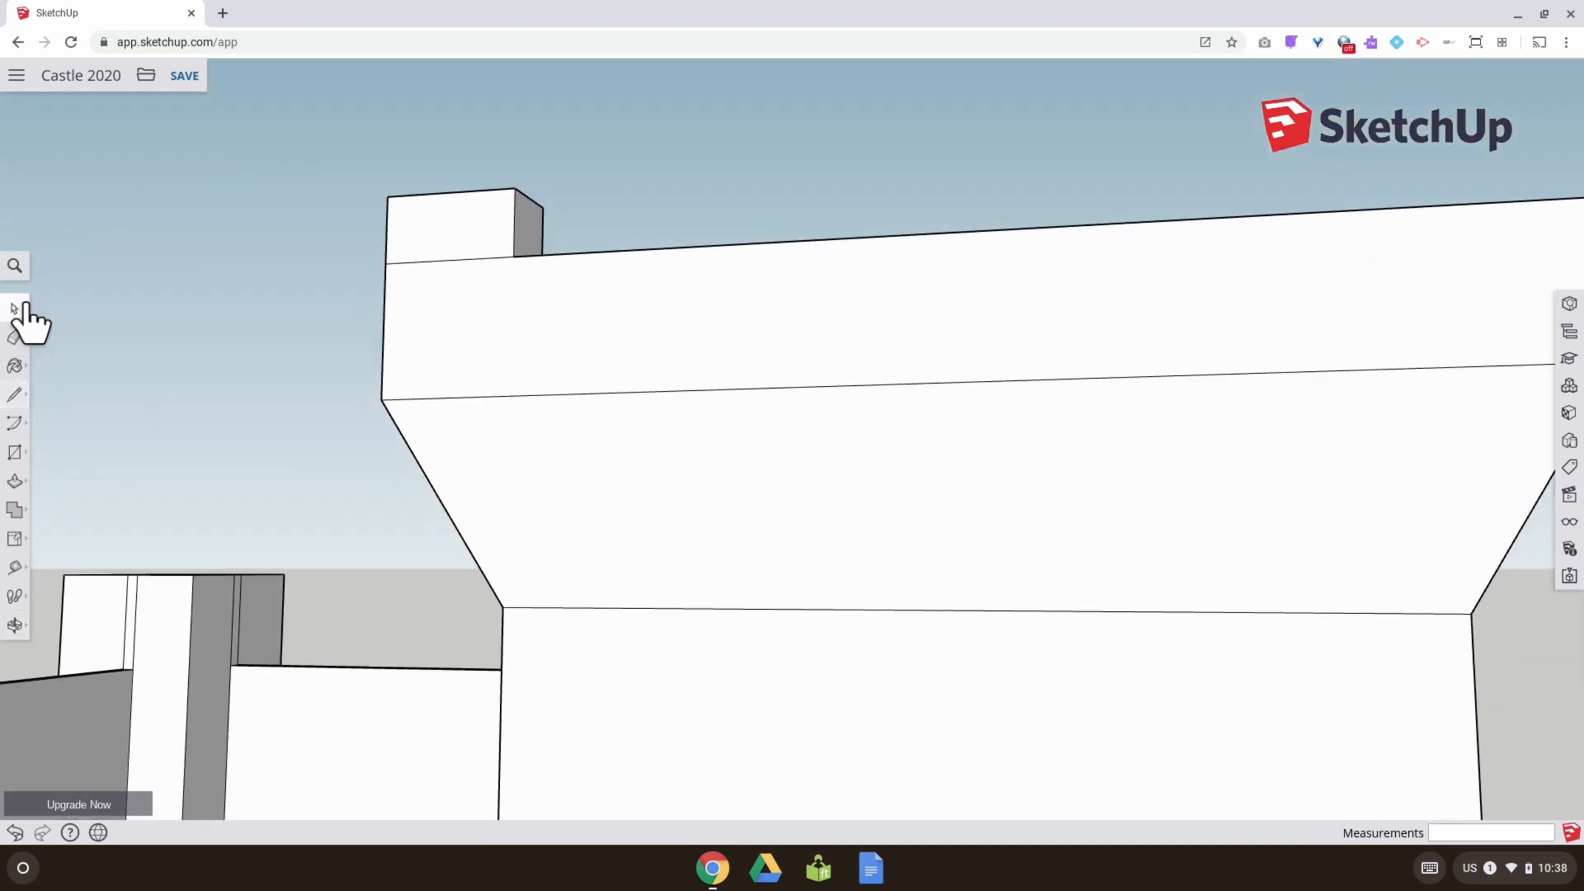
{"action": "left_click_drag", "start_coordinate": [299, 153], "coordinate": [581, 286]}
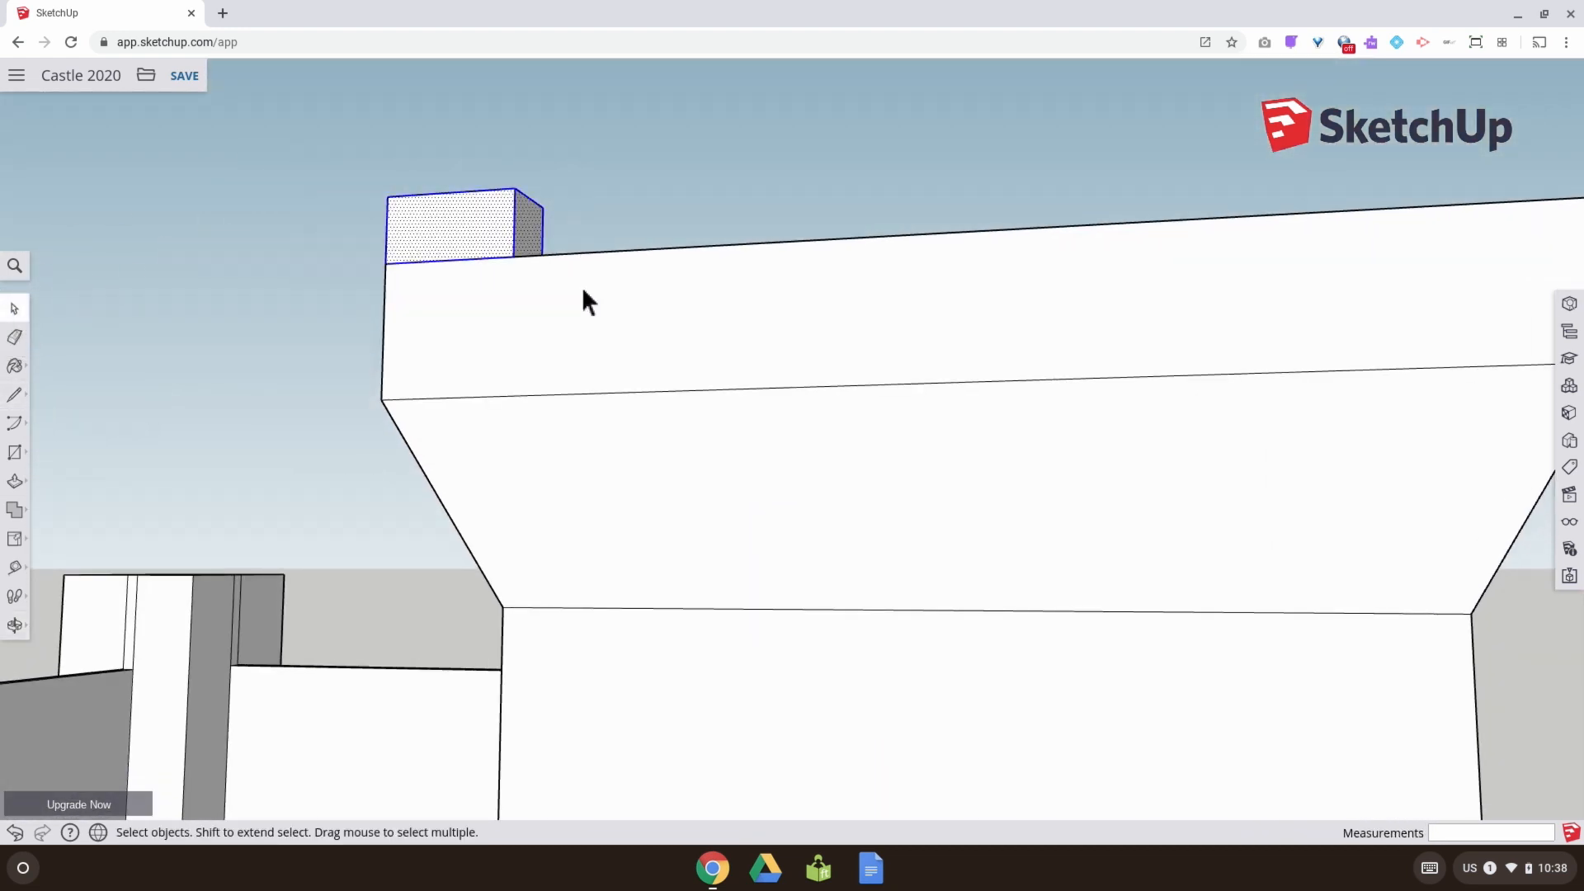
{"action": "middle_click_drag", "start_coordinate": [526, 254], "coordinate": [405, 355]}
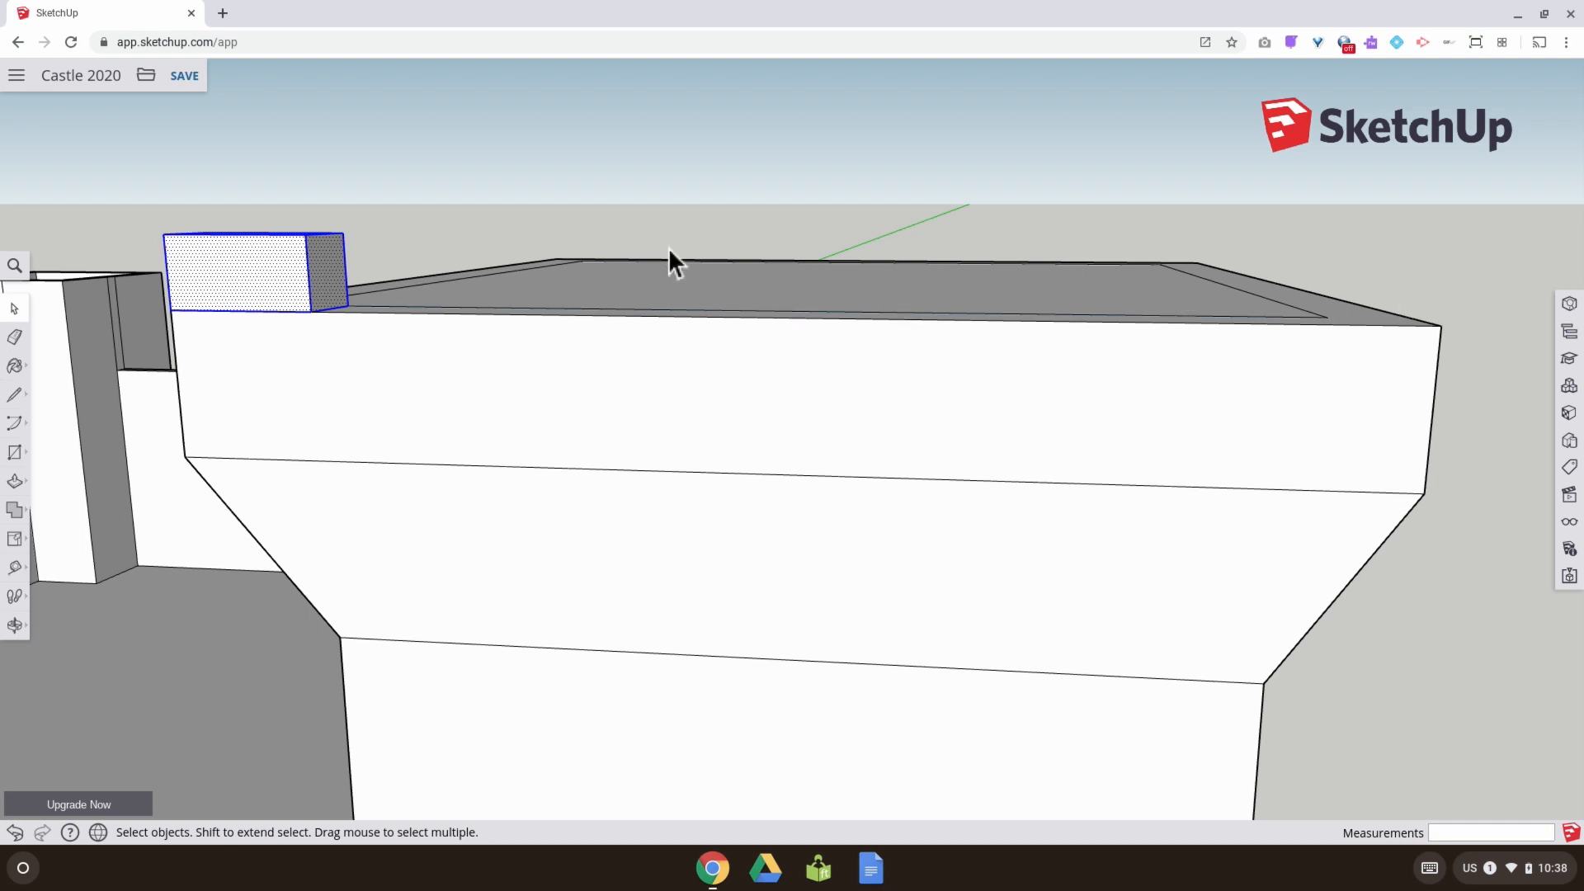
{"action": "left_click", "coordinate": [16, 510]}
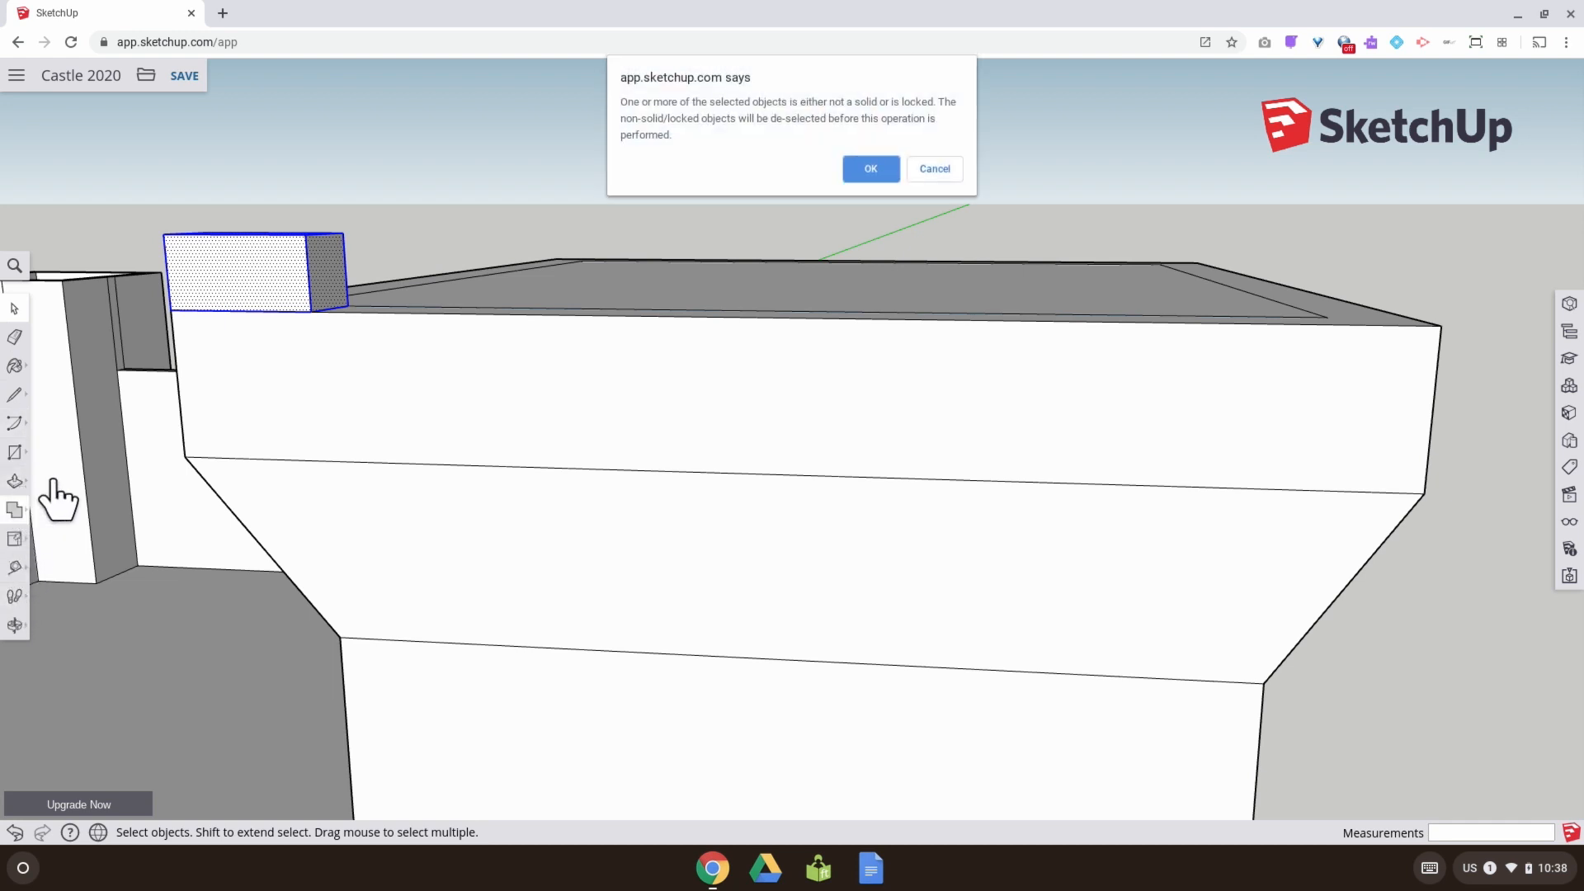
{"action": "left_click", "coordinate": [879, 171]}
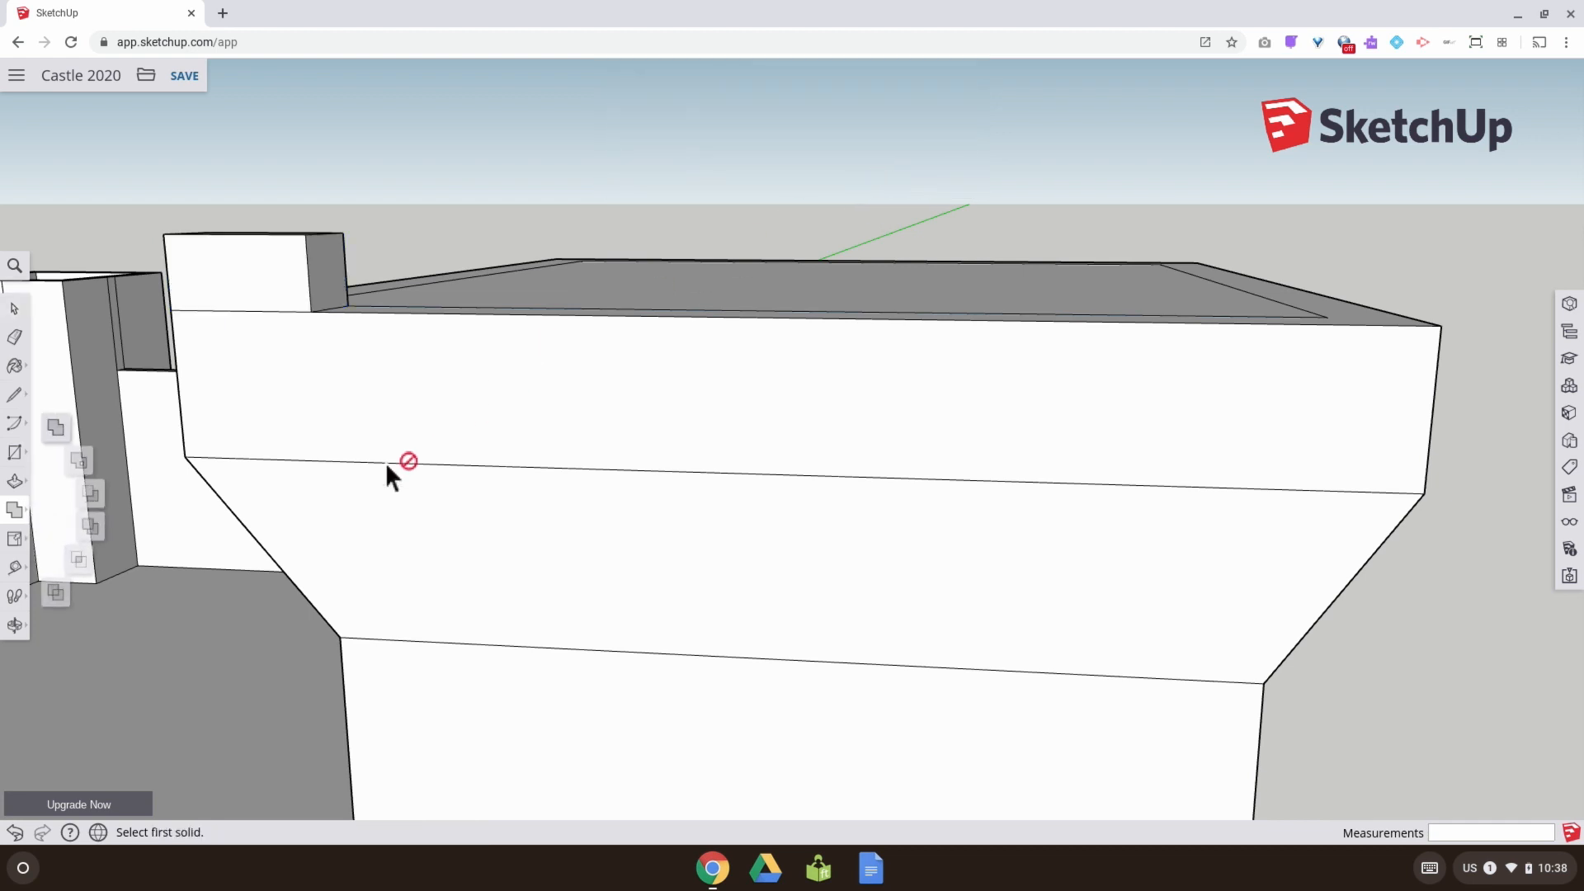
{"action": "left_click", "coordinate": [14, 485]}
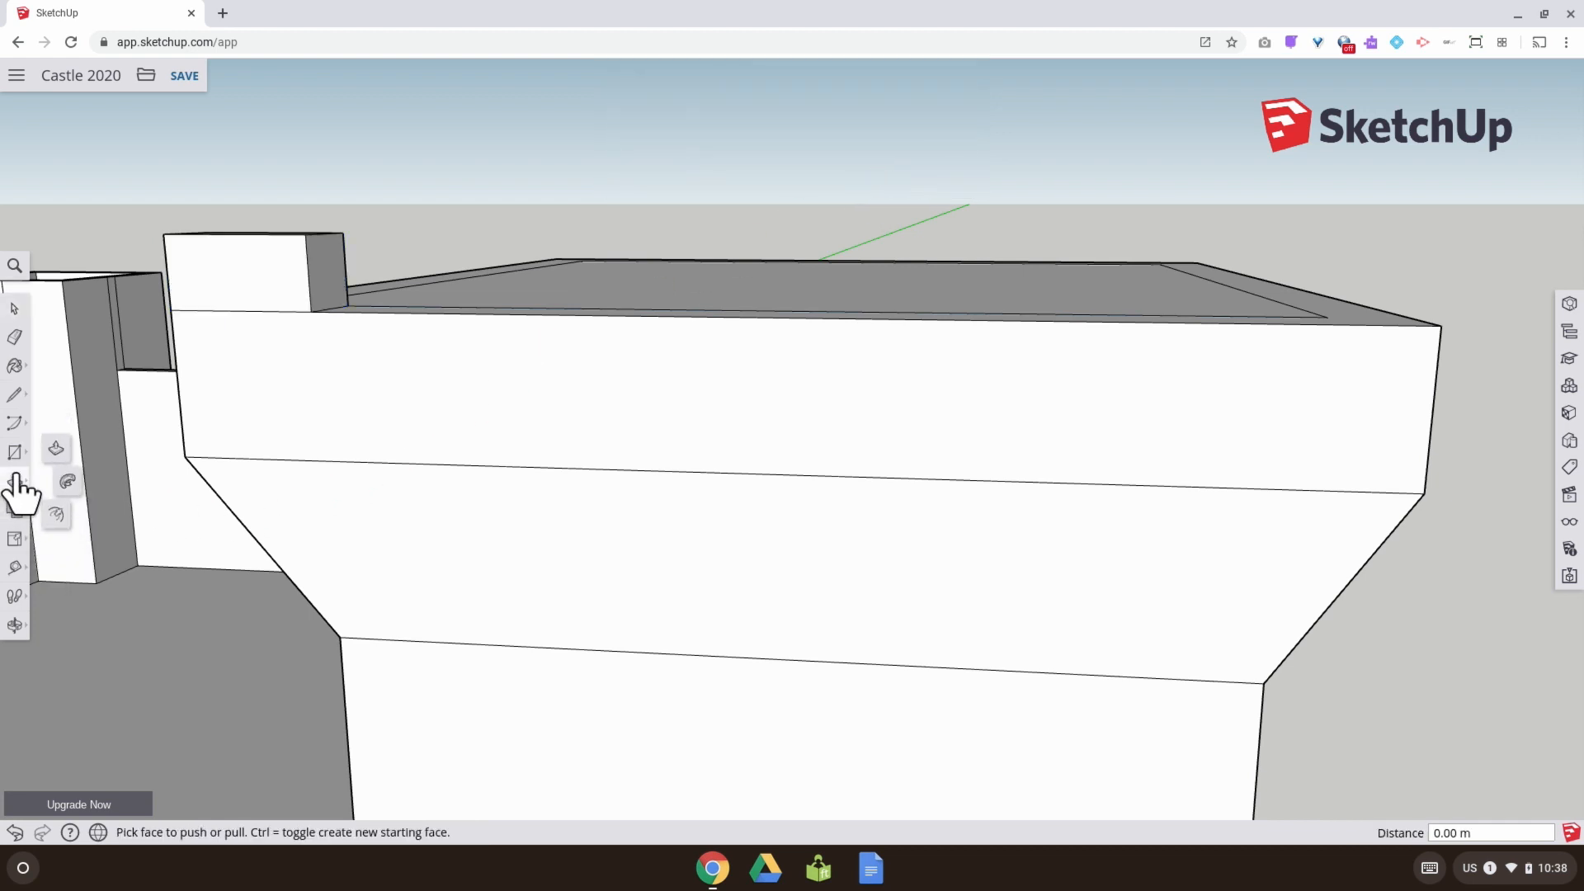
{"action": "left_click", "coordinate": [15, 545]}
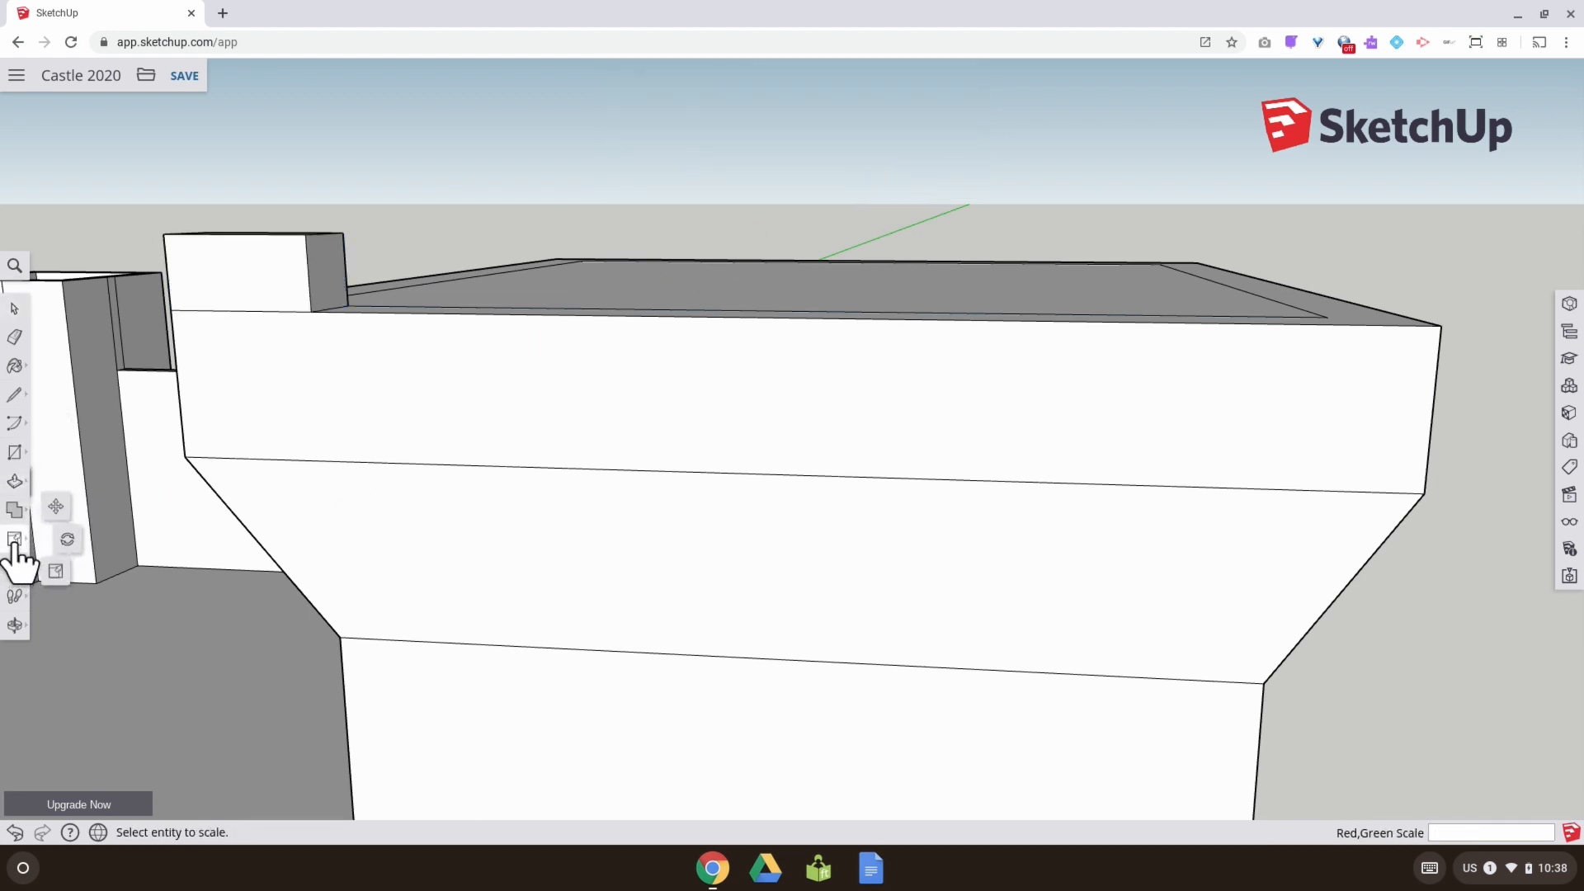
{"action": "left_click", "coordinate": [55, 518]}
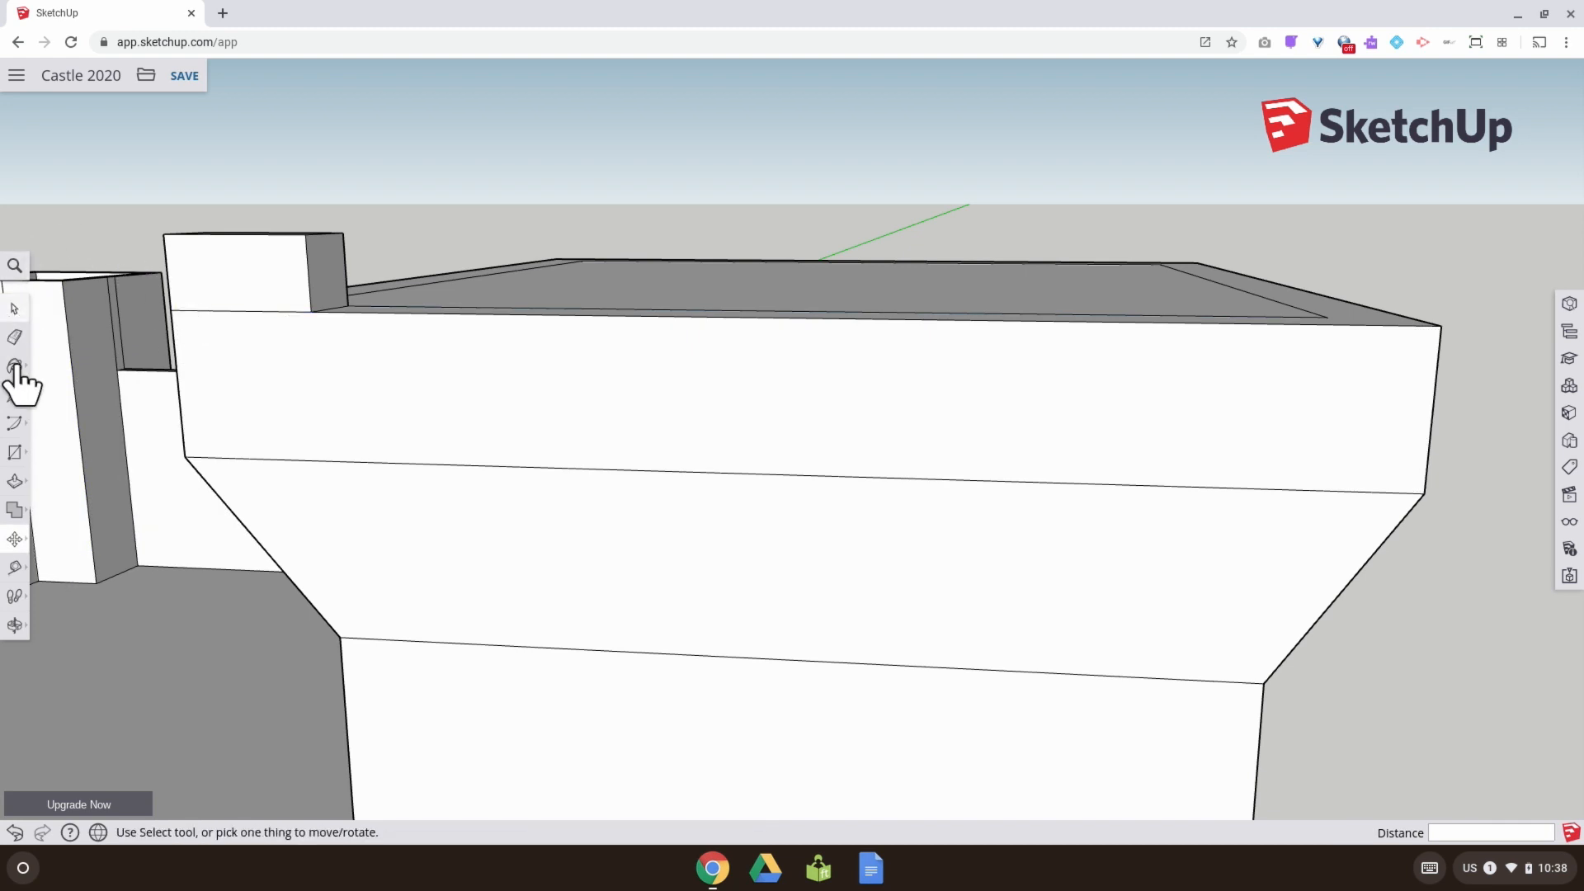
{"action": "left_click", "coordinate": [19, 305]}
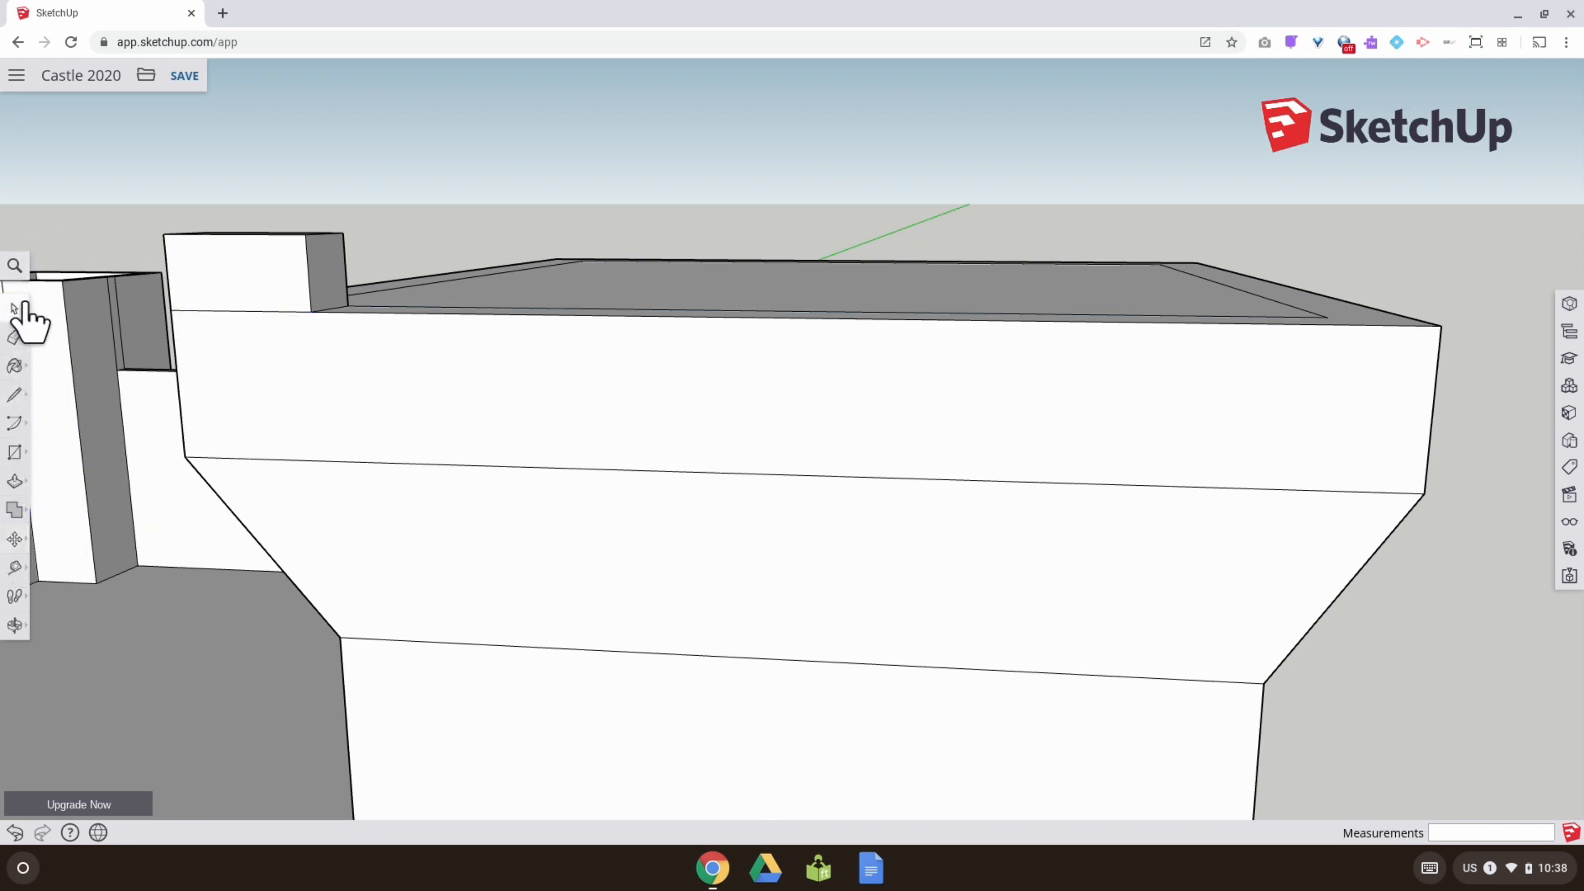
Copy the corner battlement block 4.20 m along the parapet edge to the far corner and divide the distance by 5 for evenly spaced copies
{"action": "middle_click_drag", "start_coordinate": [163, 258], "coordinate": [244, 179]}
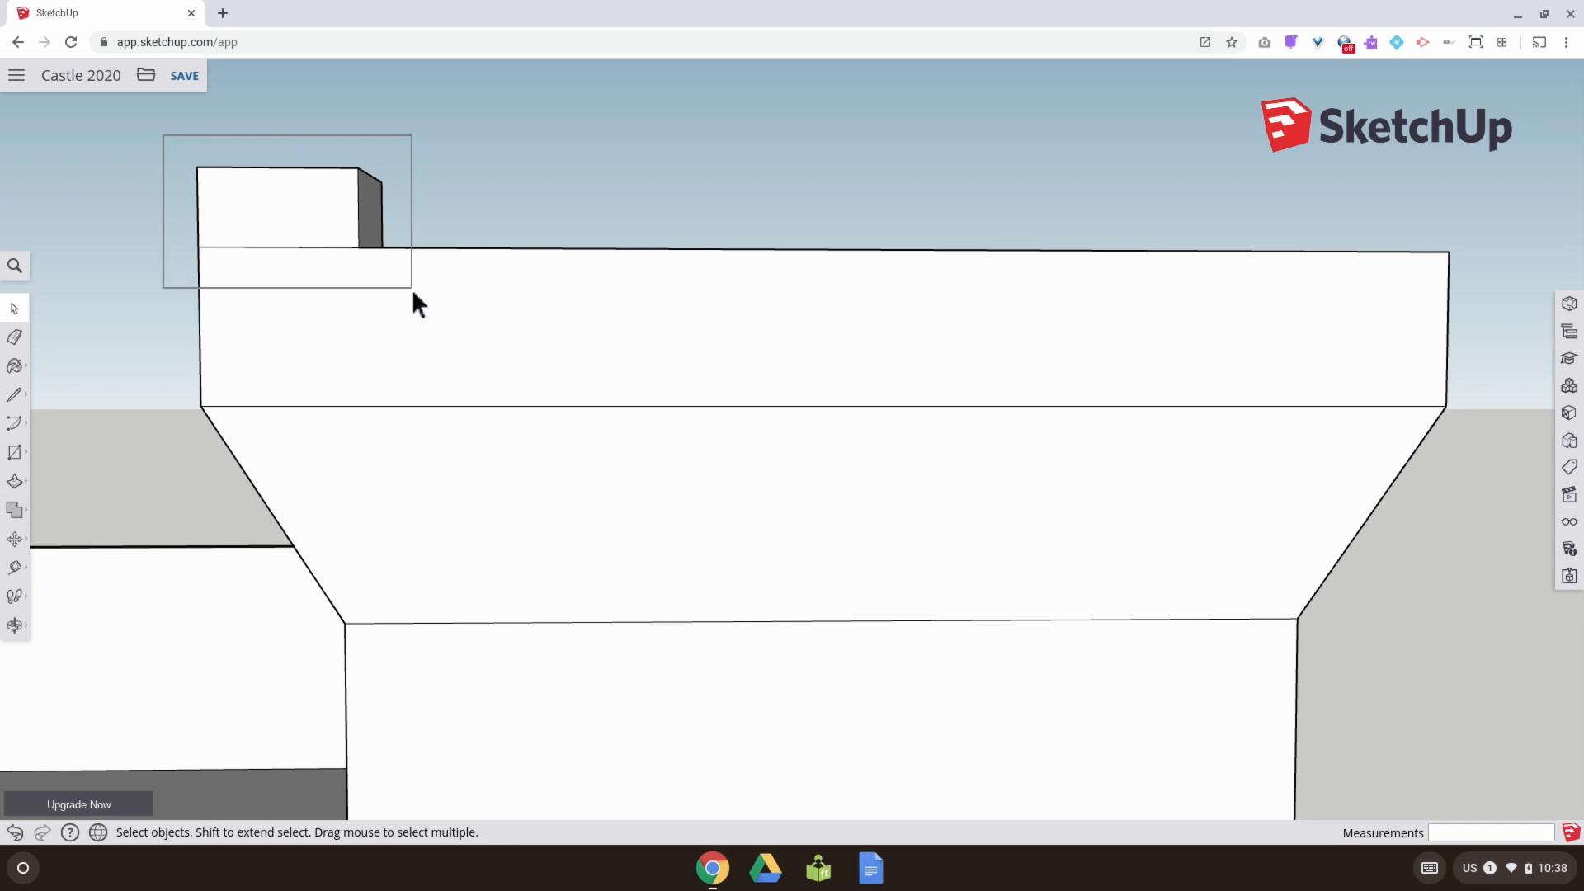
{"action": "left_click_drag", "start_coordinate": [413, 289], "coordinate": [413, 289]}
{"action": "middle_click_drag", "start_coordinate": [379, 300], "coordinate": [462, 483]}
{"action": "left_click", "coordinate": [14, 538]}
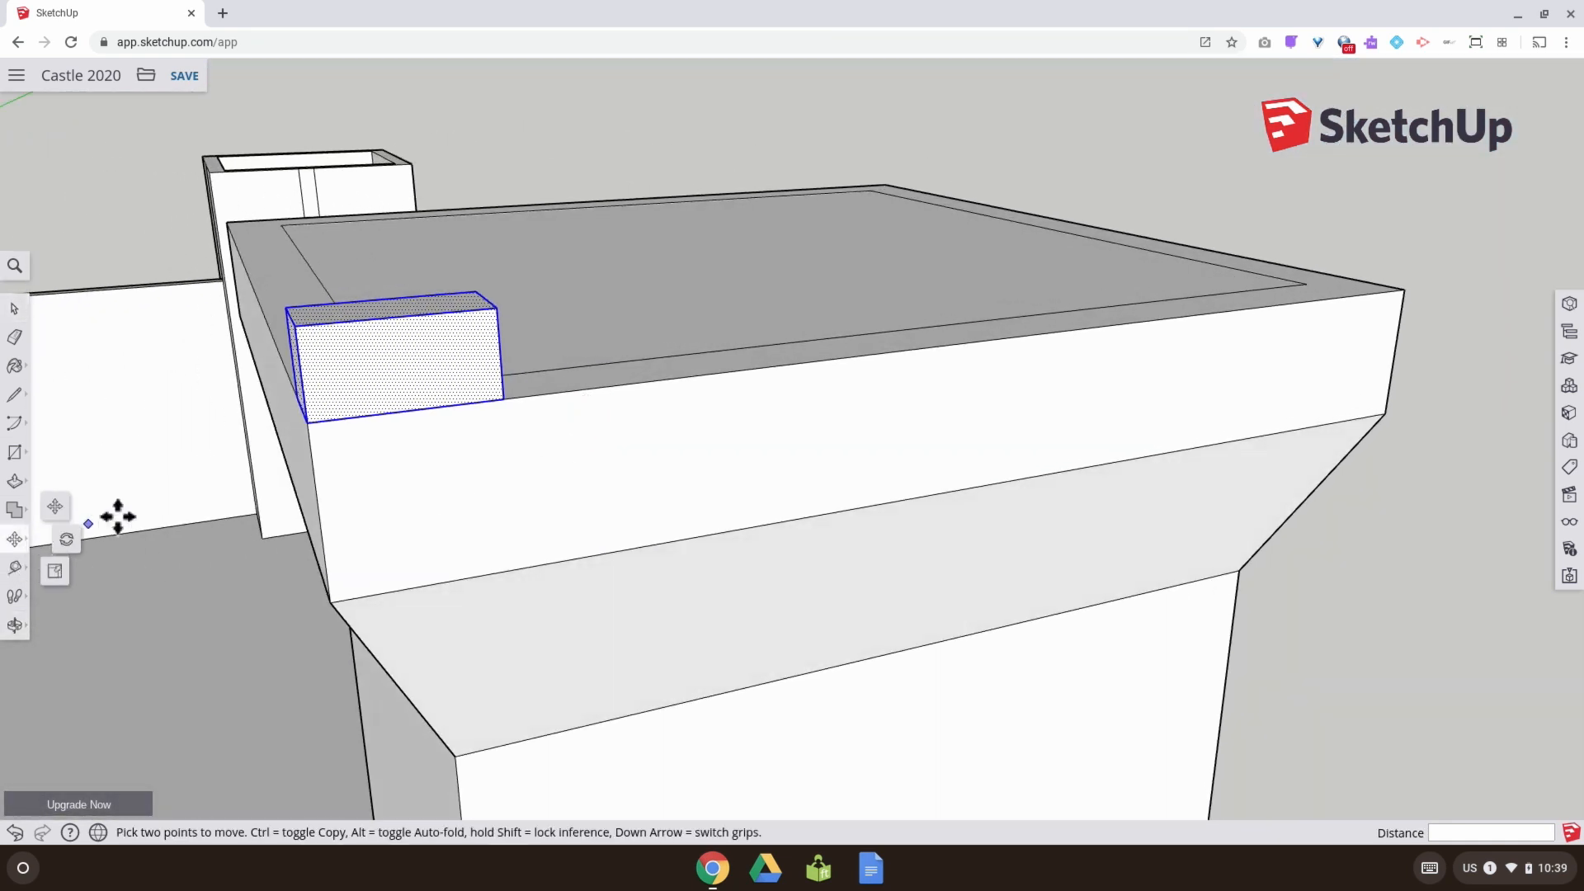
{"action": "left_click", "coordinate": [503, 400]}
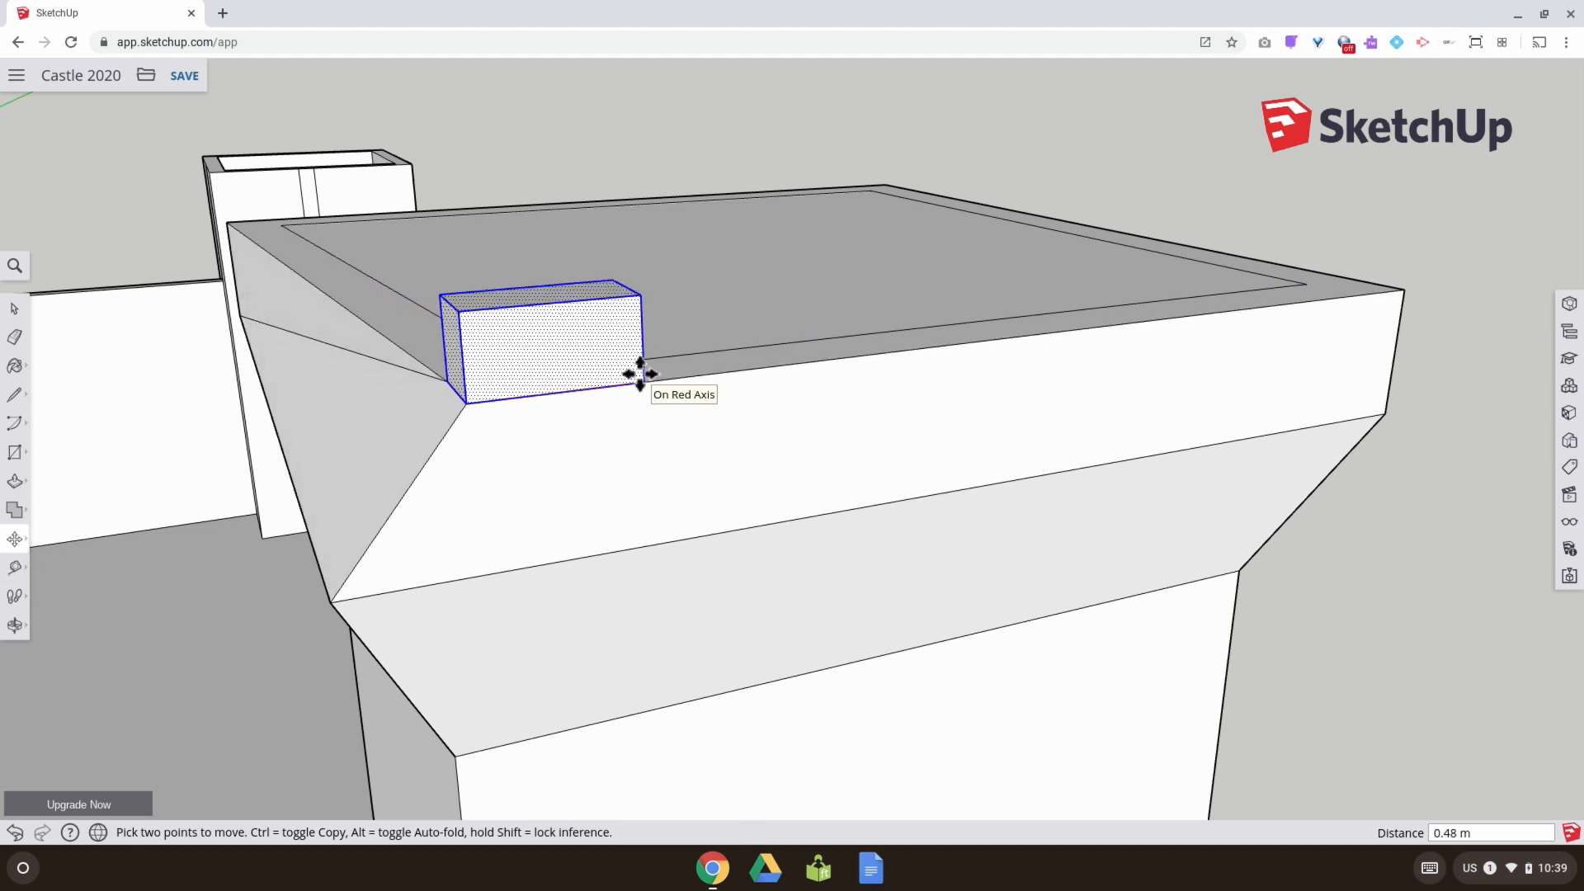
{"action": "key", "text": "ctrl"}
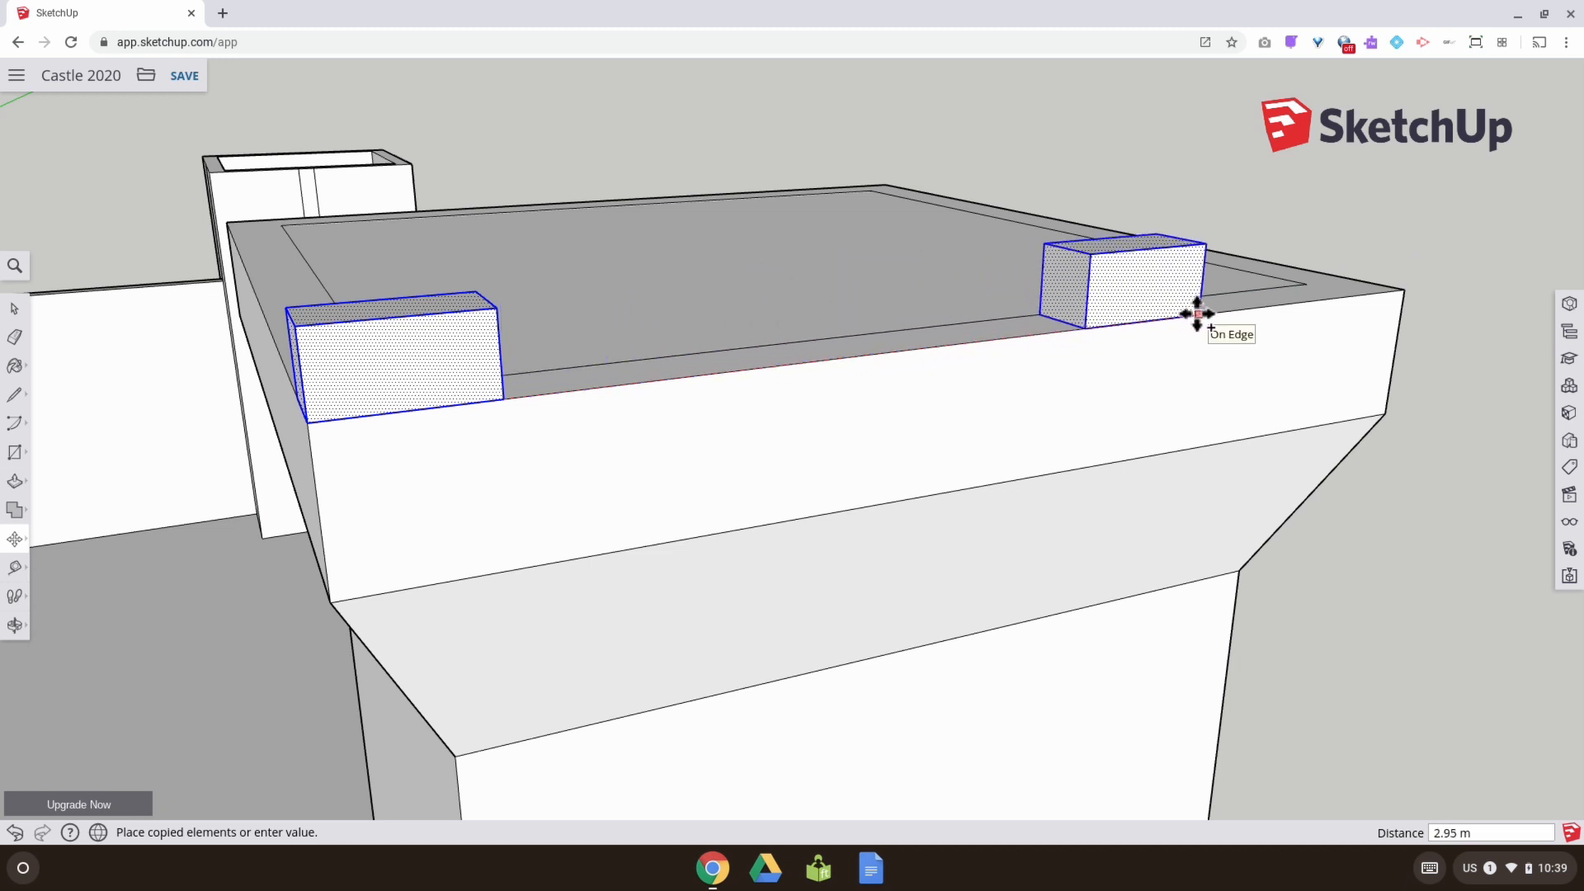
{"action": "left_click", "coordinate": [1395, 286]}
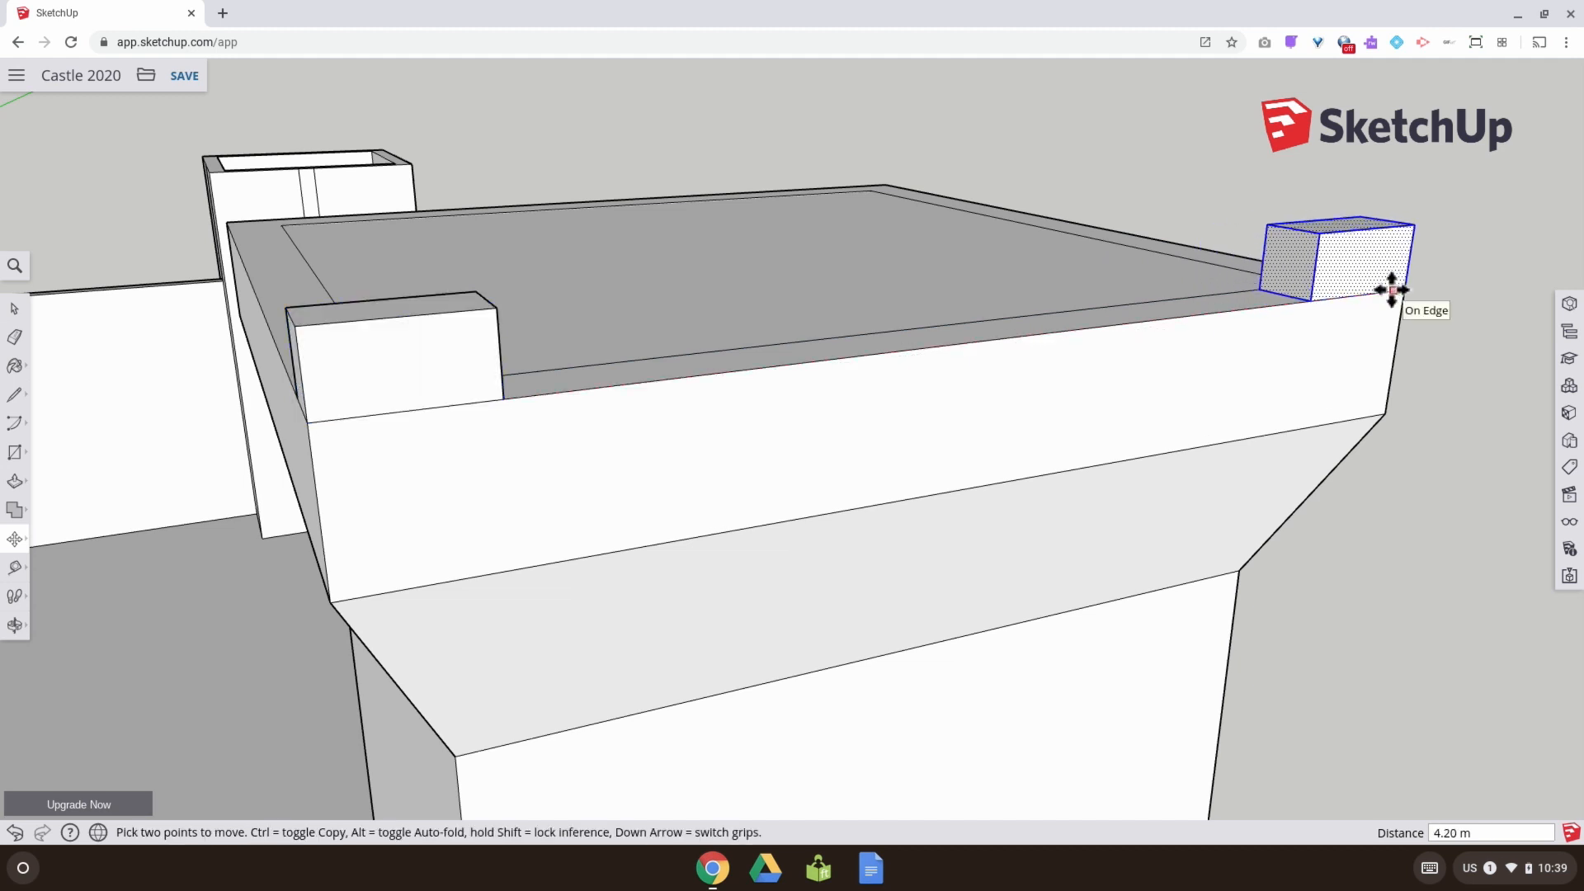
{"action": "key", "text": "Return"}
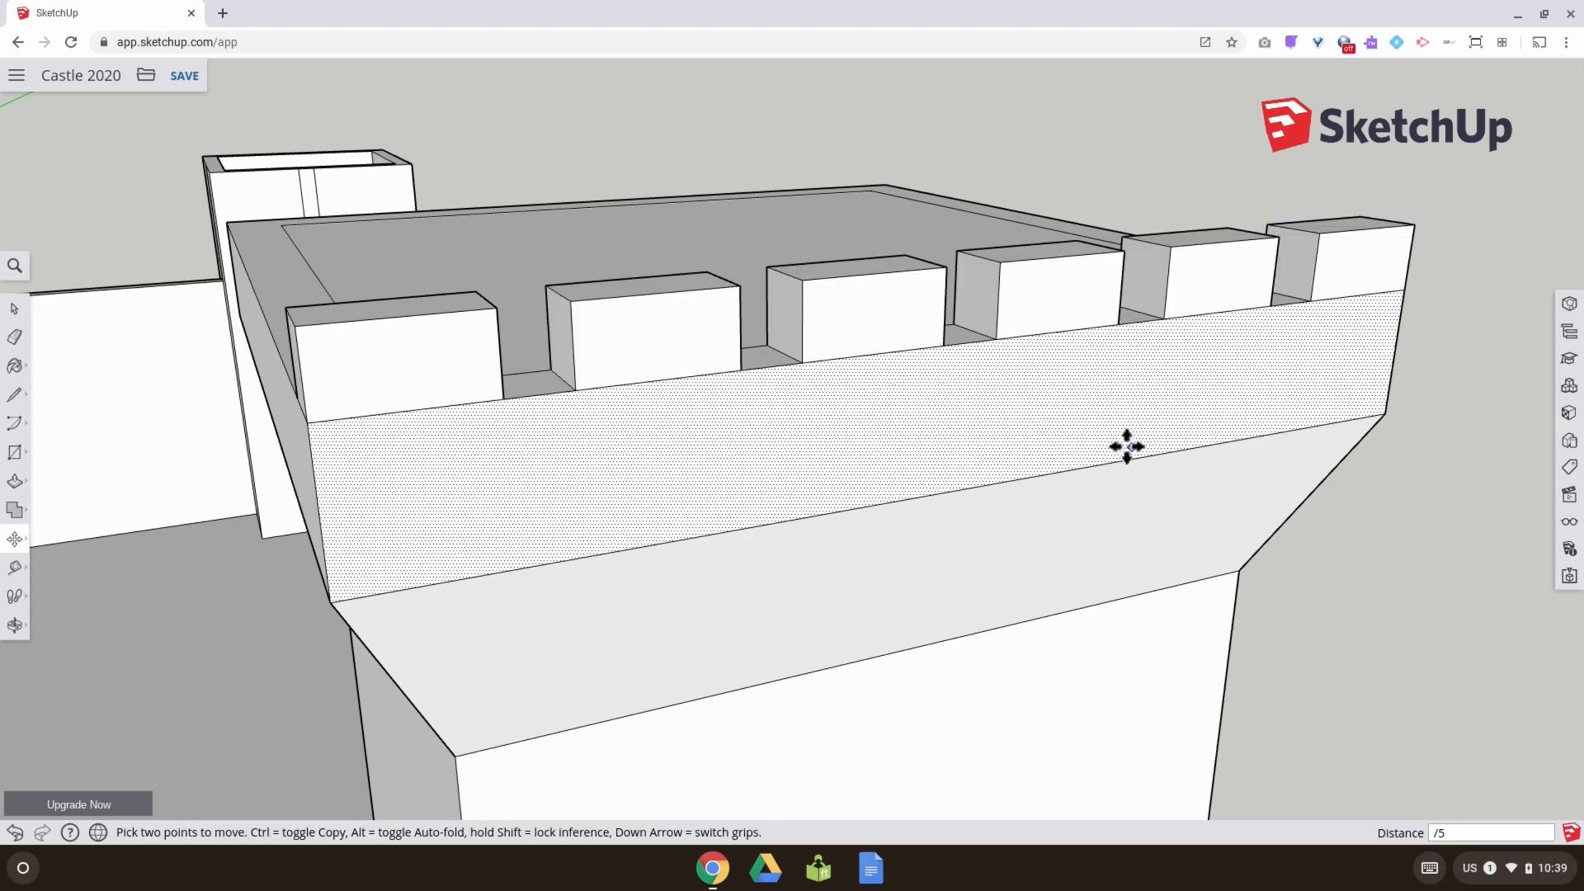
Copy the whole row of battlements 4.50 m across the tower onto the opposite parapet side
{"action": "middle_click_drag", "start_coordinate": [1124, 445], "coordinate": [565, 258]}
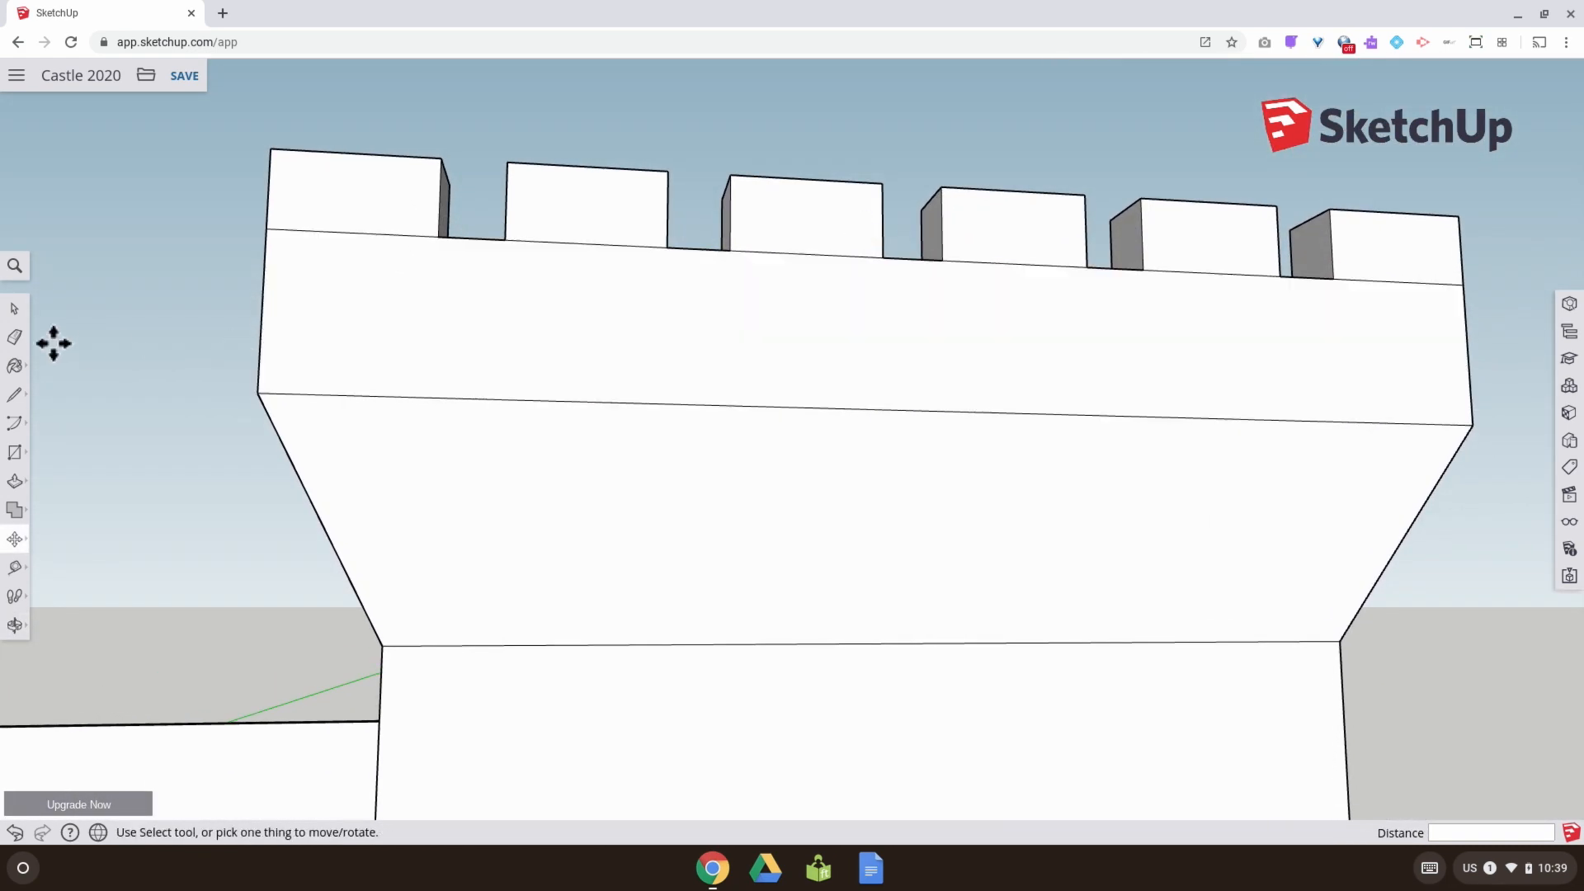
{"action": "left_click", "coordinate": [12, 310]}
{"action": "left_click_drag", "start_coordinate": [235, 116], "coordinate": [1551, 305]}
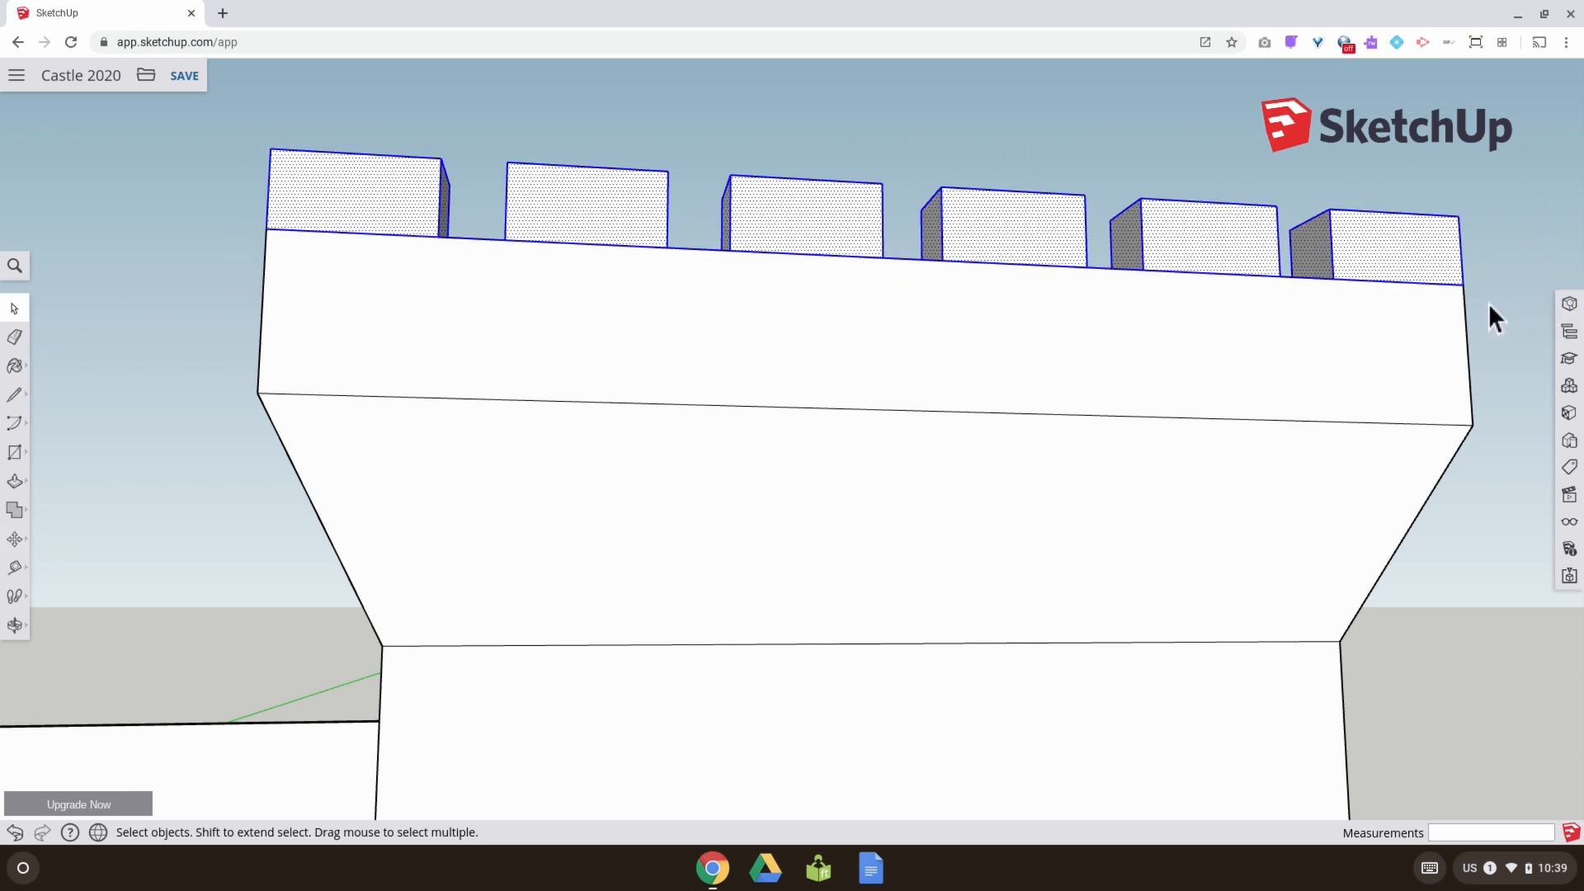
{"action": "middle_click_drag", "start_coordinate": [1179, 330], "coordinate": [660, 594]}
{"action": "scroll", "coordinate": [691, 590], "scroll_direction": "down", "scroll_amount": 2}
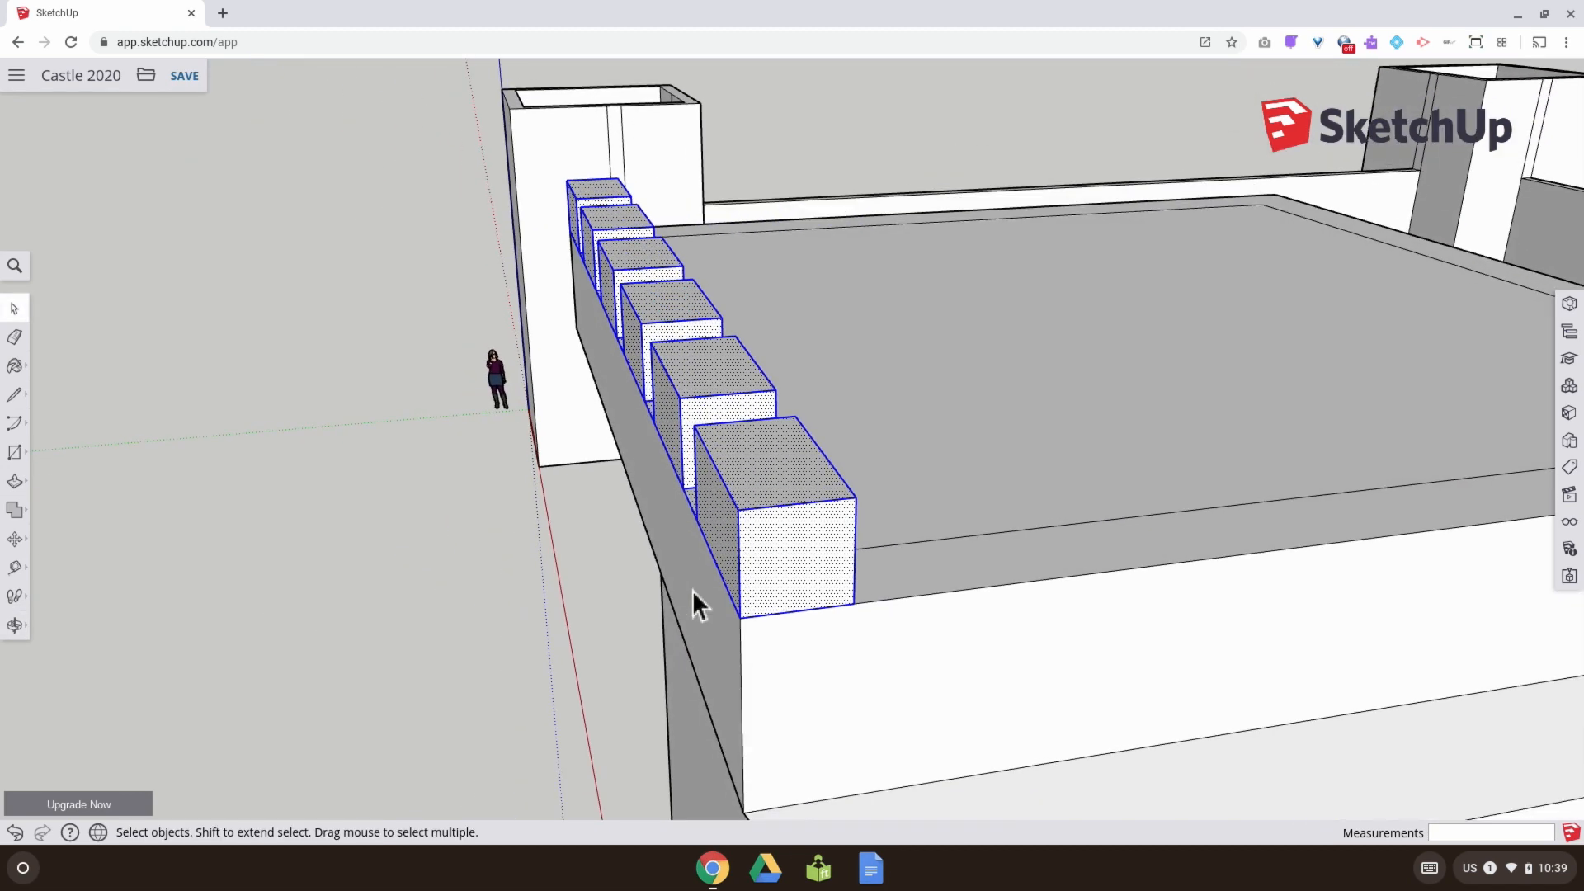
{"action": "middle_click_drag", "start_coordinate": [719, 601], "coordinate": [305, 537]}
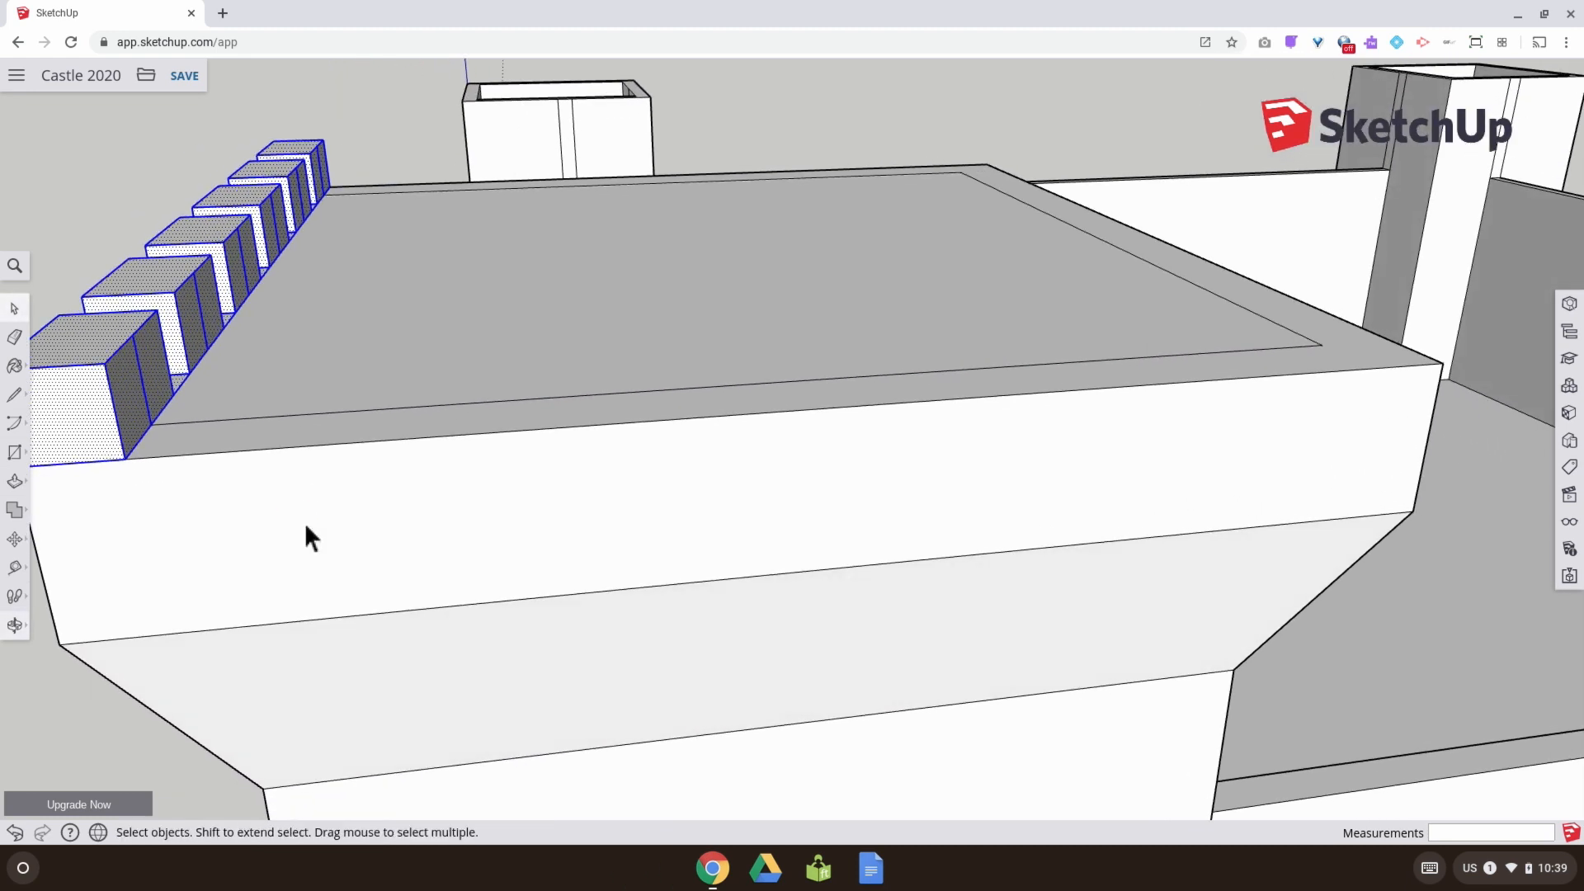
{"action": "scroll", "coordinate": [306, 537], "scroll_direction": "down", "scroll_amount": 2}
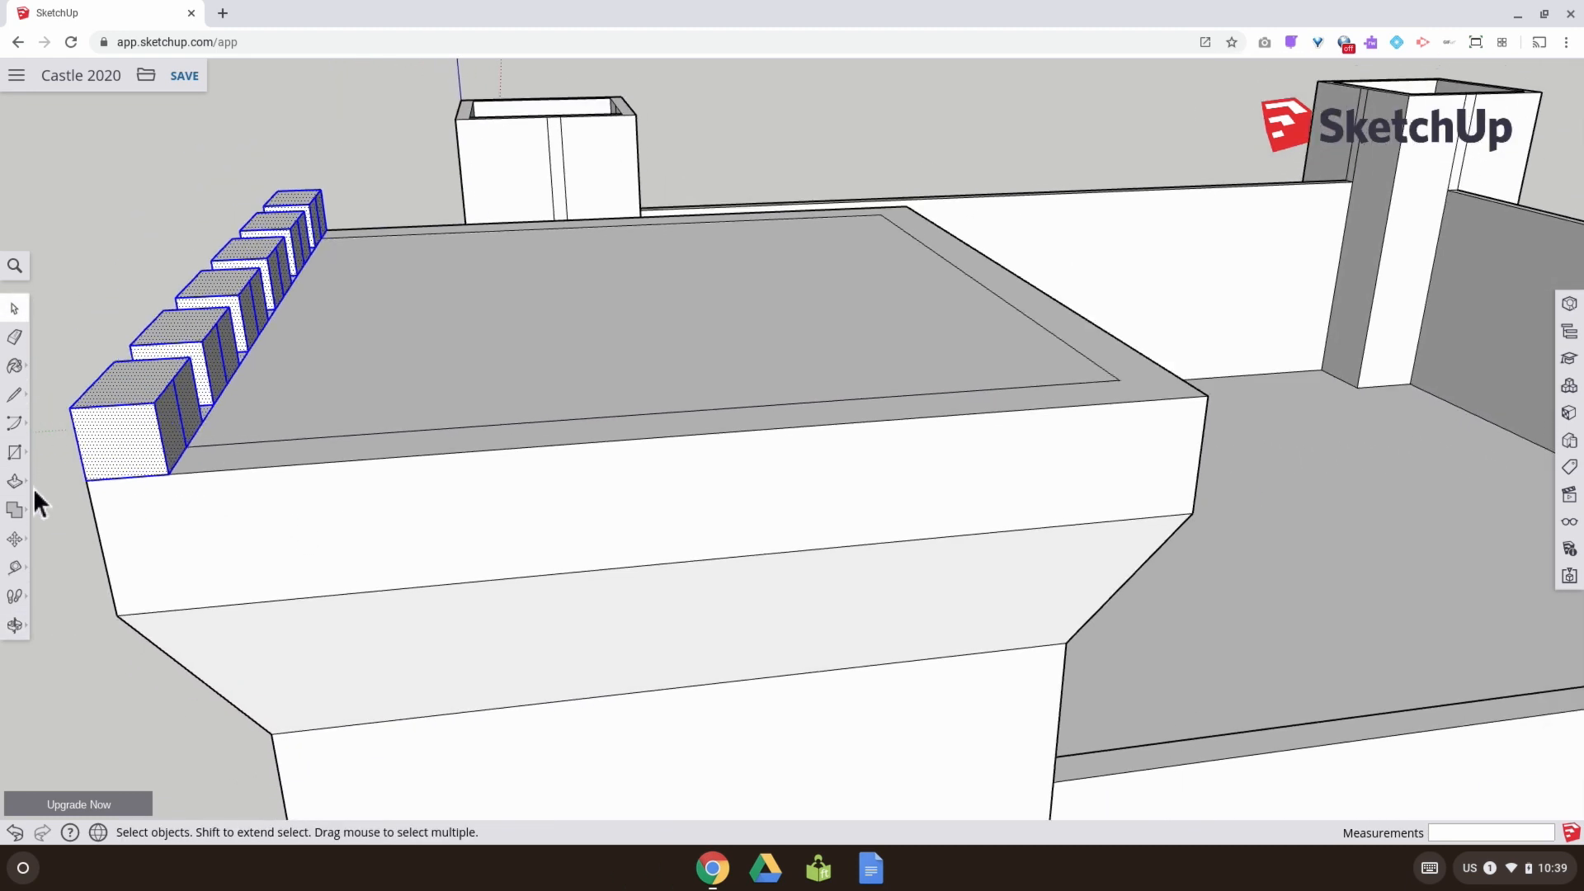
{"action": "left_click", "coordinate": [15, 539]}
{"action": "left_click", "coordinate": [168, 469]}
{"action": "key", "text": "ctrl"}
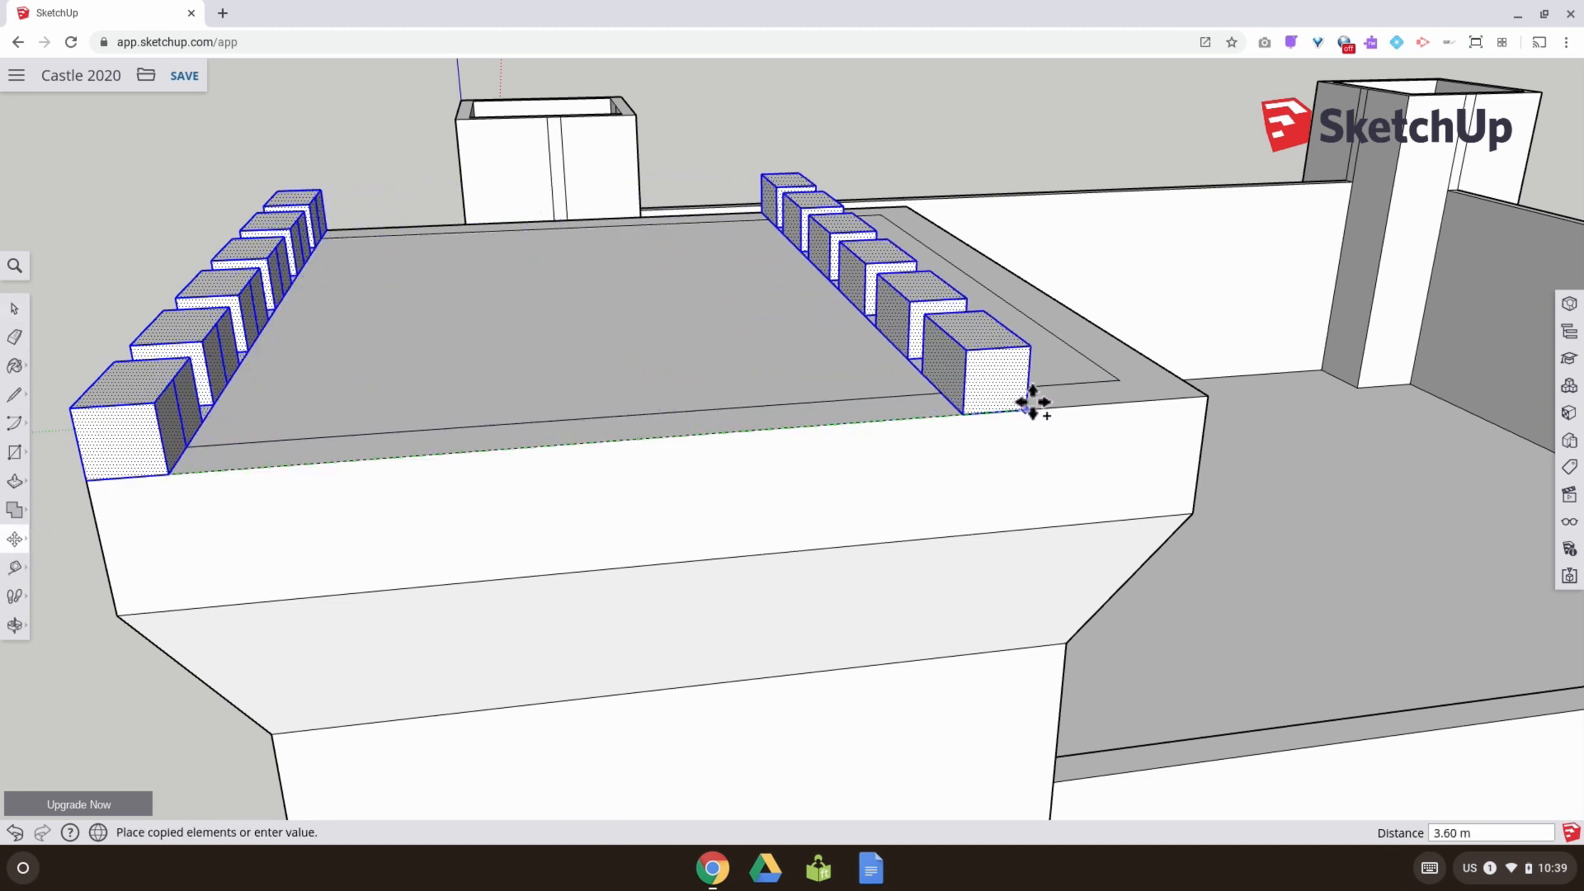
{"action": "left_click", "coordinate": [1198, 388]}
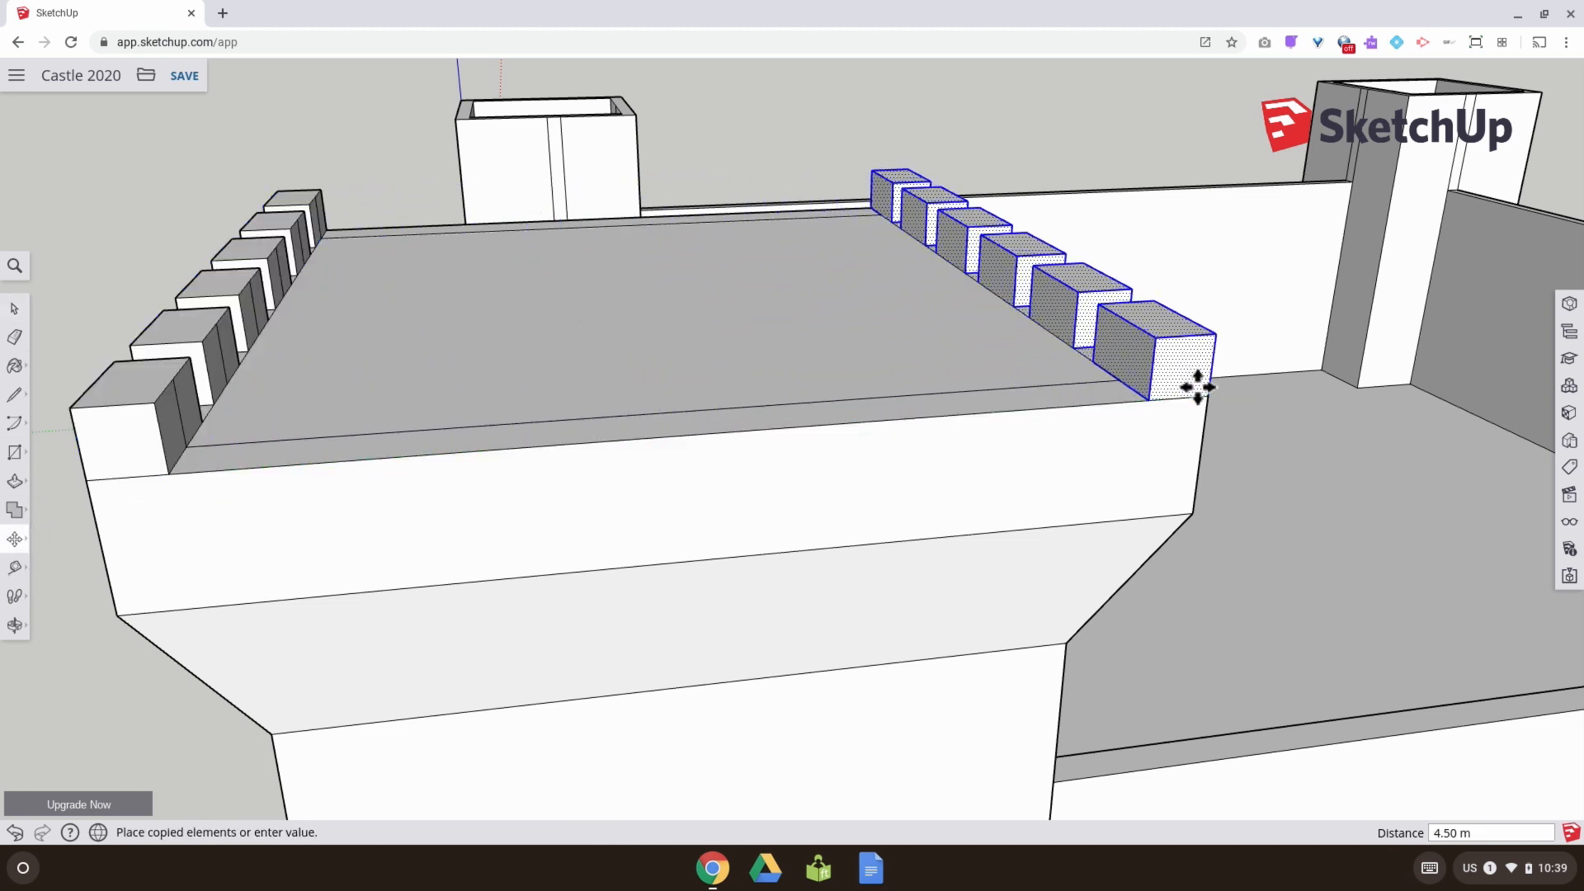
Switch the camera to parallel projection and a straight-on front elevation centred on the battlemented corner tower
{"action": "middle_click_drag", "start_coordinate": [933, 459], "coordinate": [586, 481]}
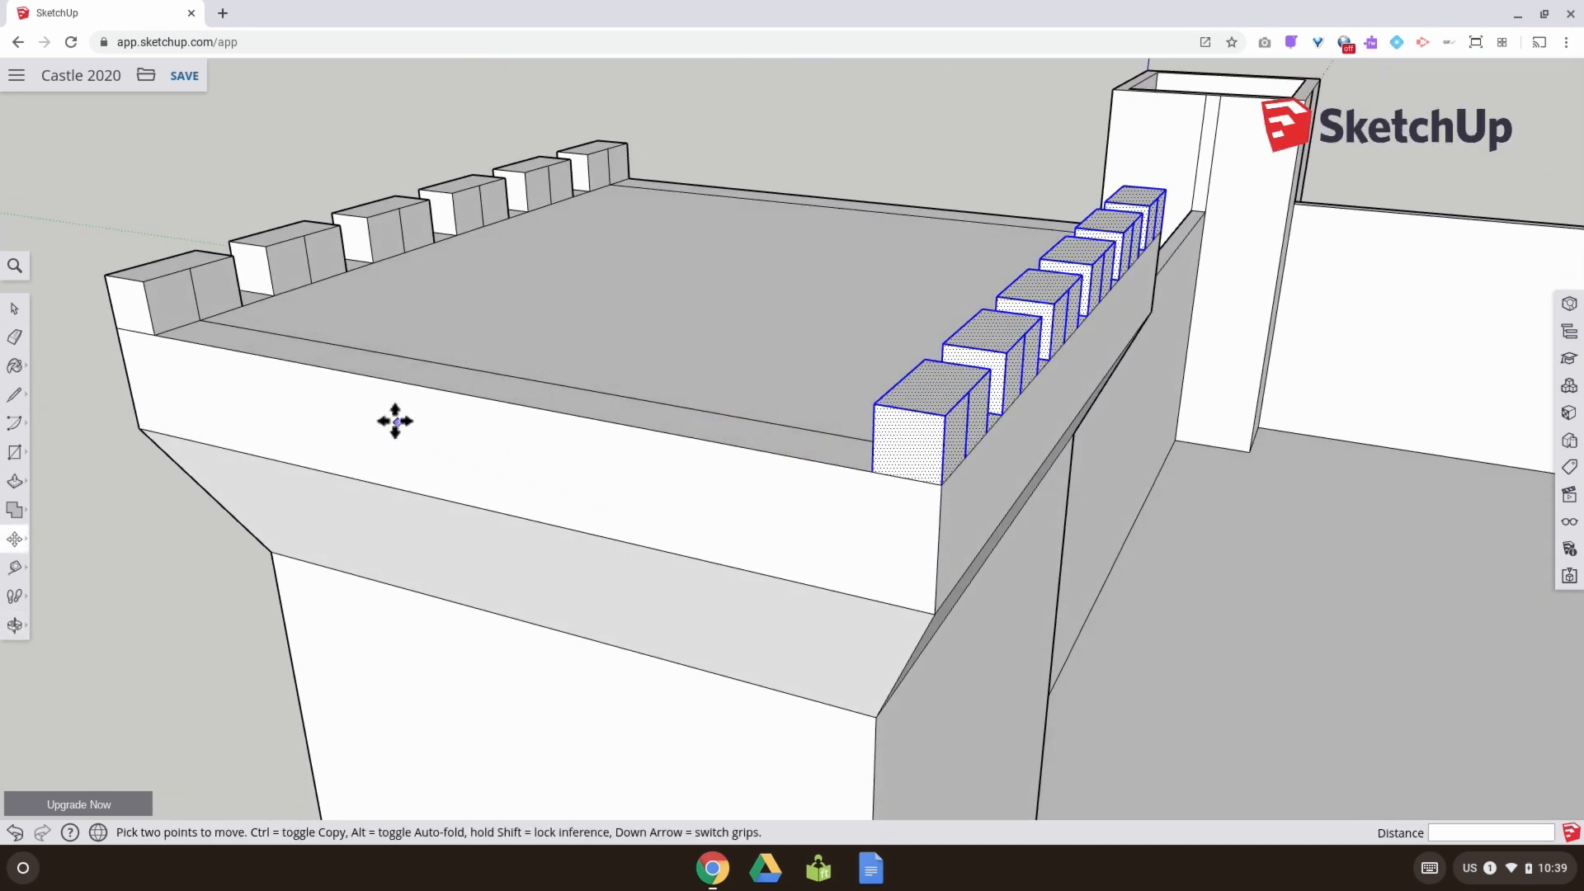
{"action": "middle_click_drag", "start_coordinate": [395, 422], "coordinate": [602, 341]}
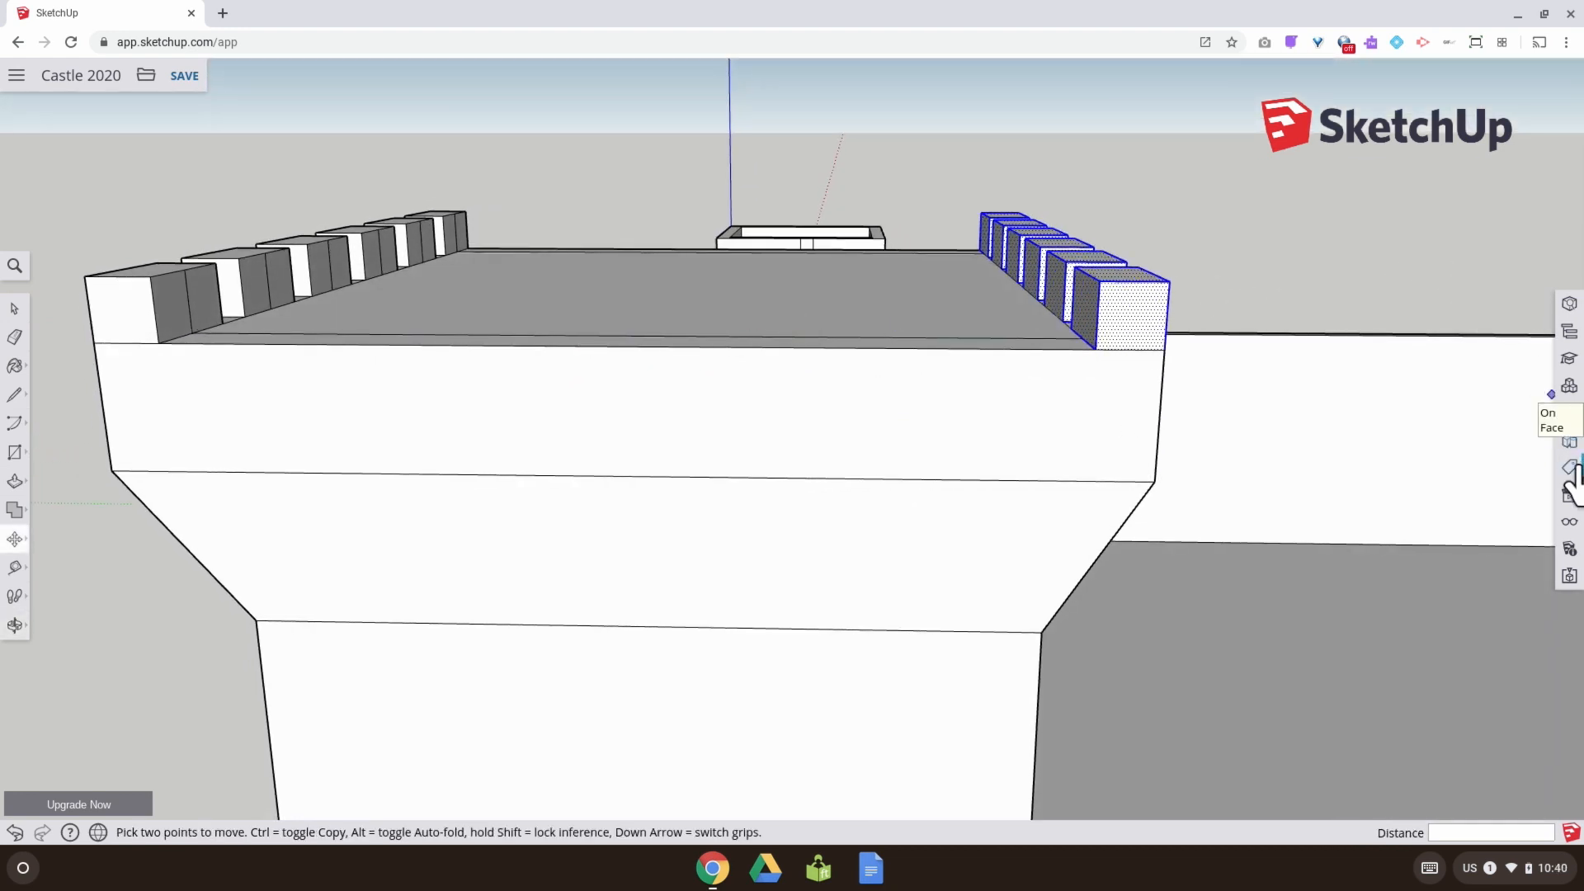
{"action": "left_click", "coordinate": [1569, 495]}
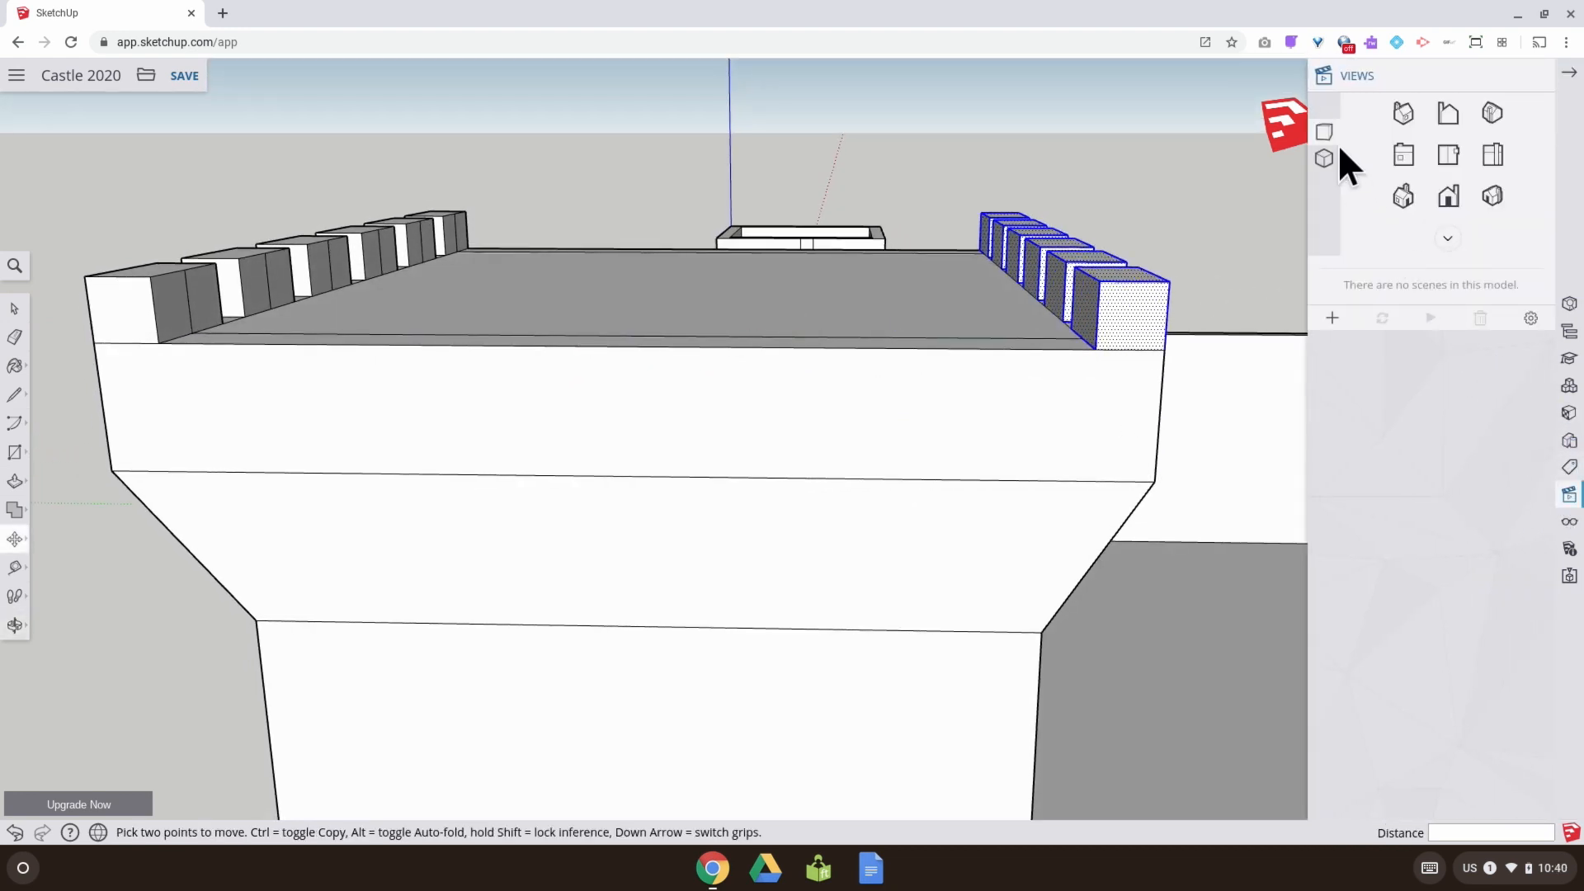
{"action": "left_click", "coordinate": [1324, 155]}
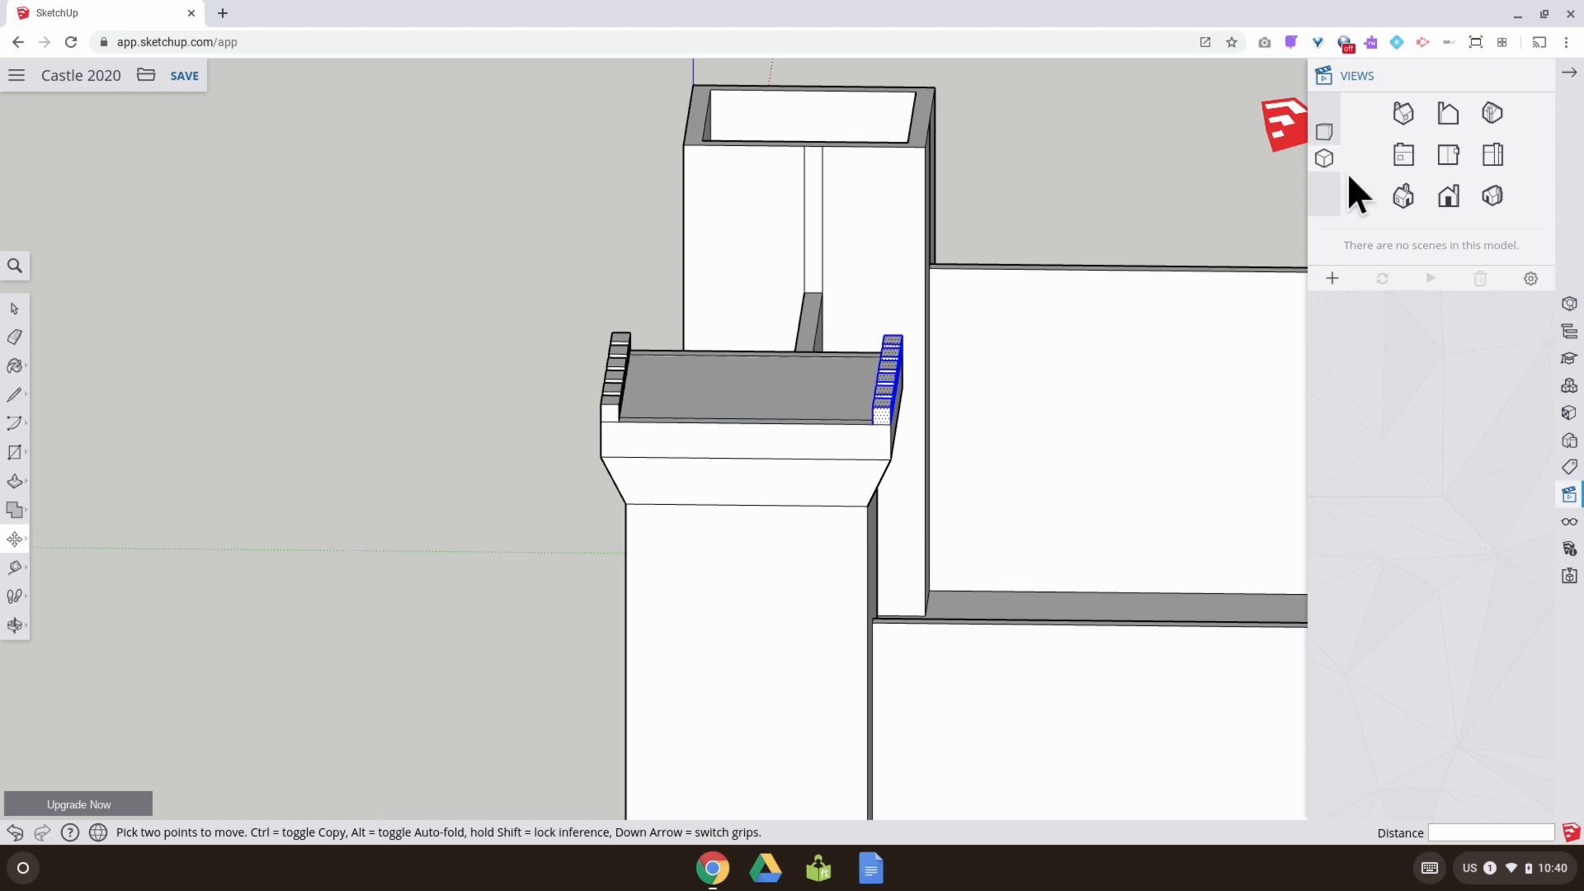
{"action": "left_click", "coordinate": [1450, 198]}
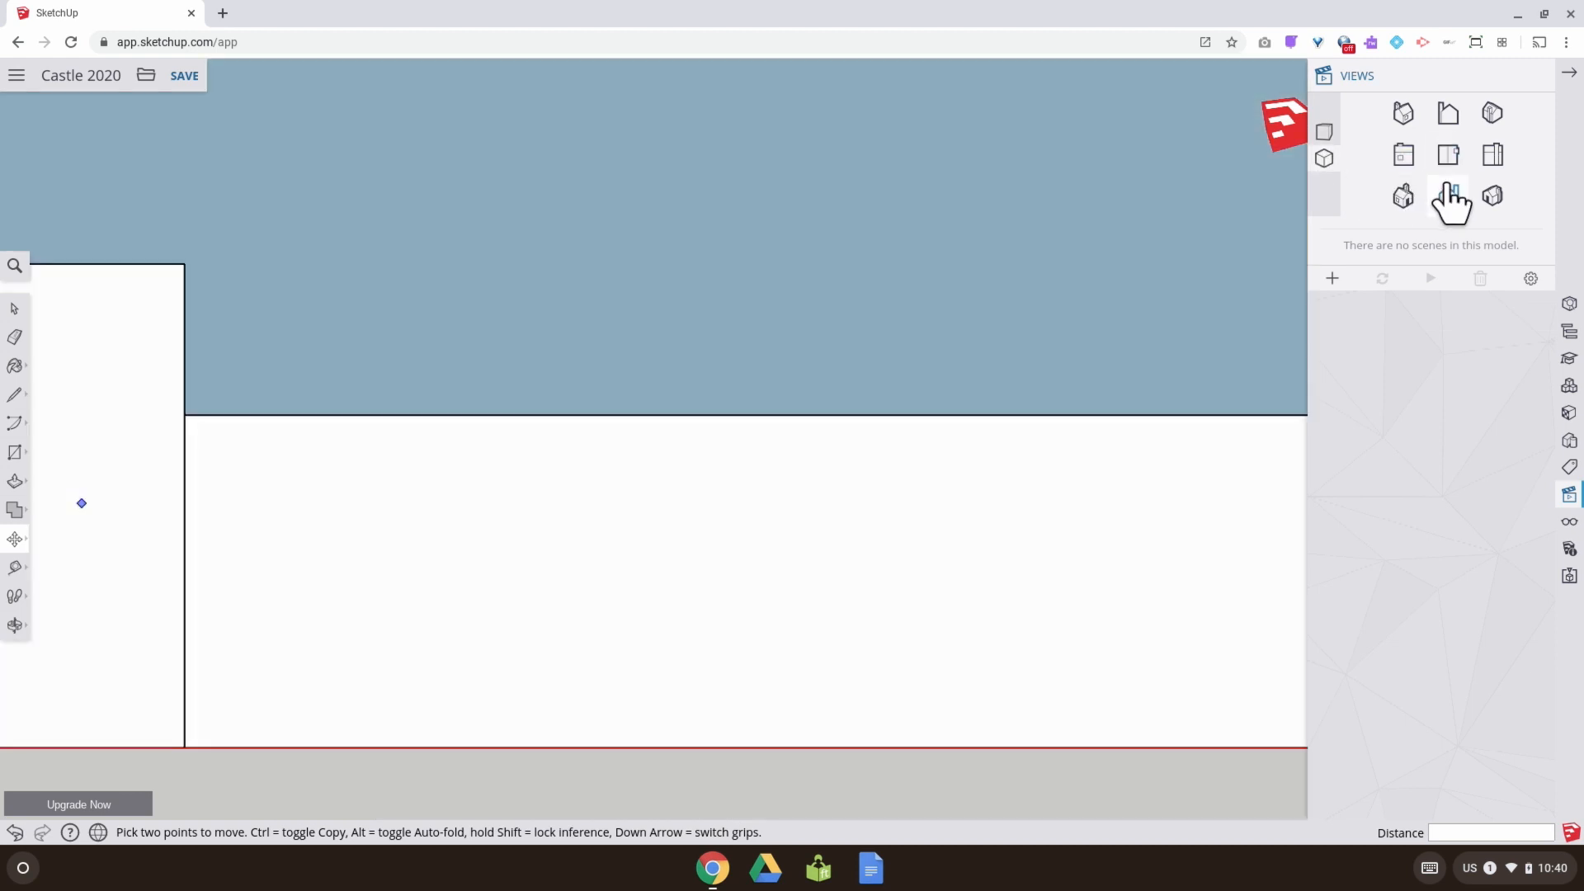
{"action": "middle_click_drag", "start_coordinate": [1122, 355], "coordinate": [477, 410], "text": "shift"}
{"action": "key", "text": "m"}
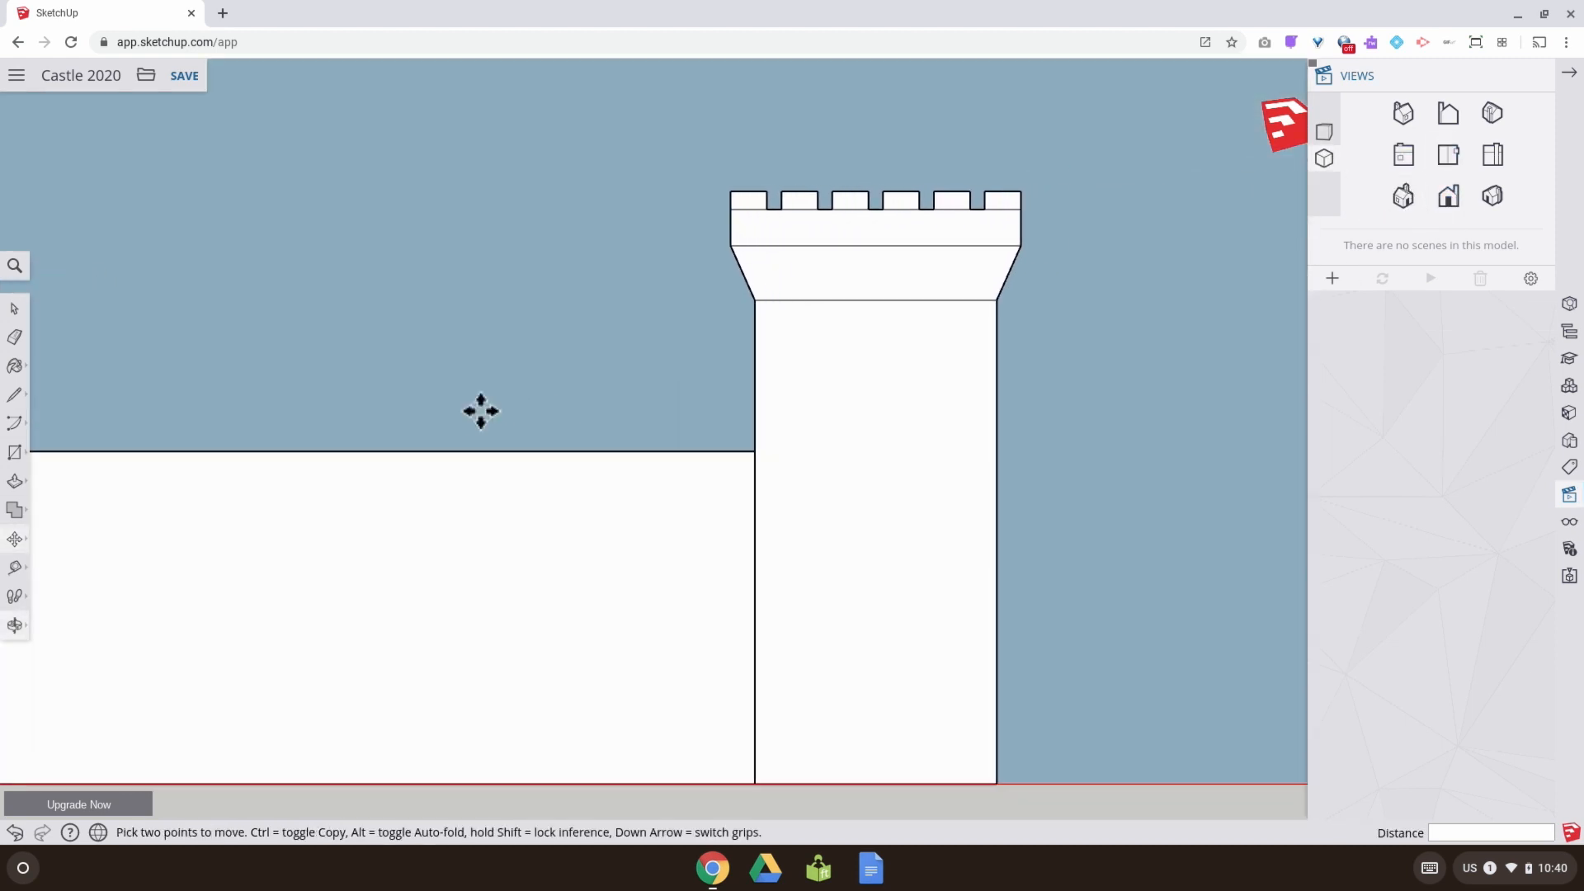
Select both rows of battlements at once with a selection box around the top of the corner tower
{"action": "left_click", "coordinate": [14, 312]}
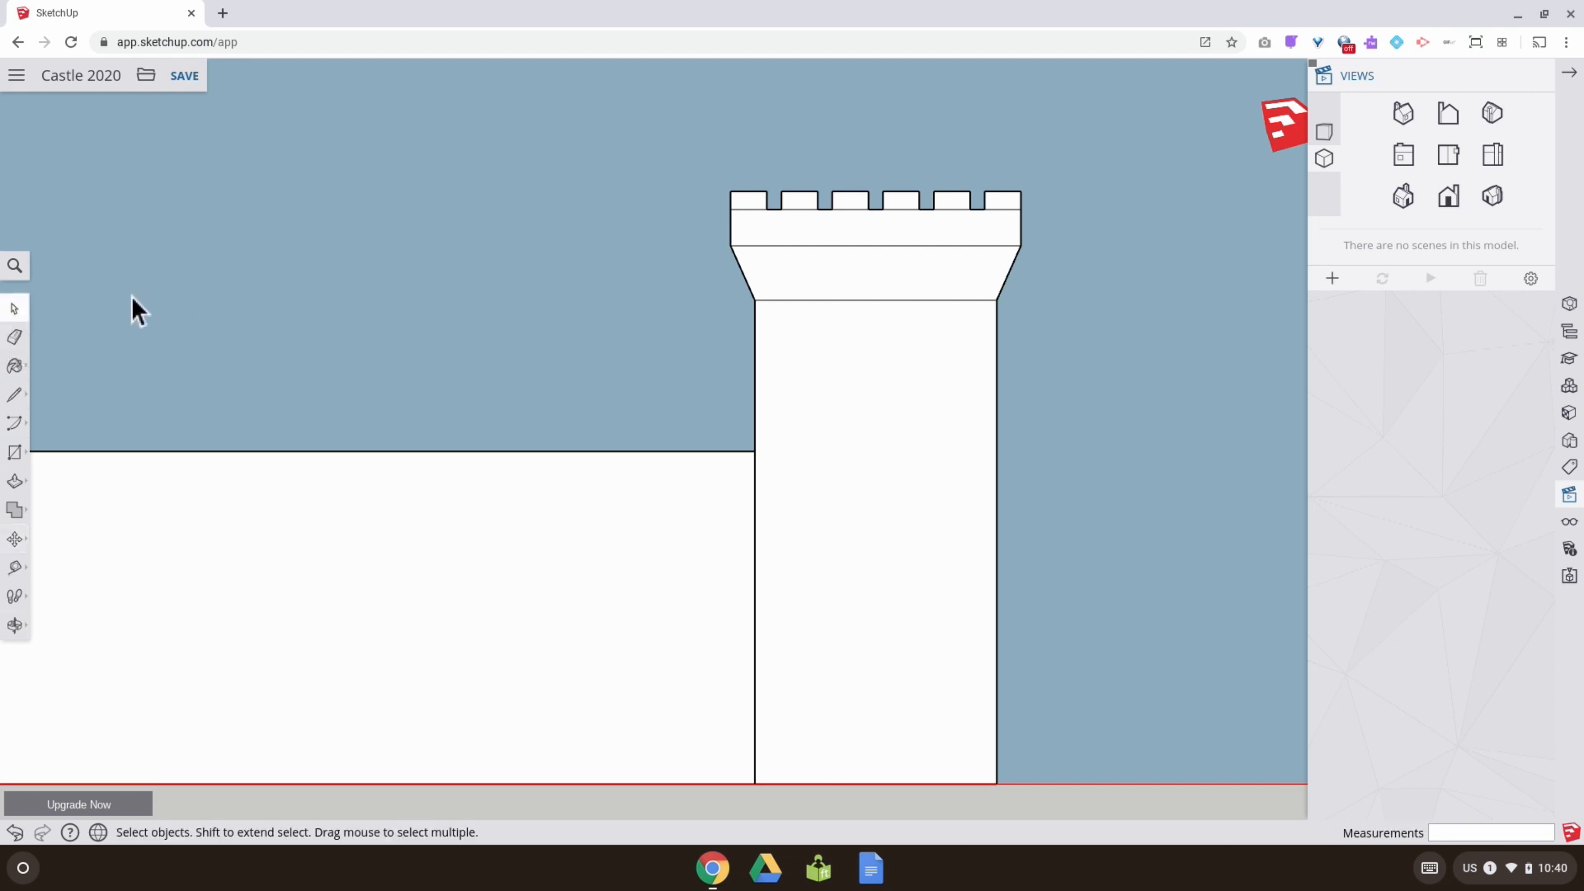
{"action": "left_click_drag", "start_coordinate": [828, 199], "coordinate": [1061, 234]}
{"action": "middle_click_drag", "start_coordinate": [1060, 233], "coordinate": [740, 336]}
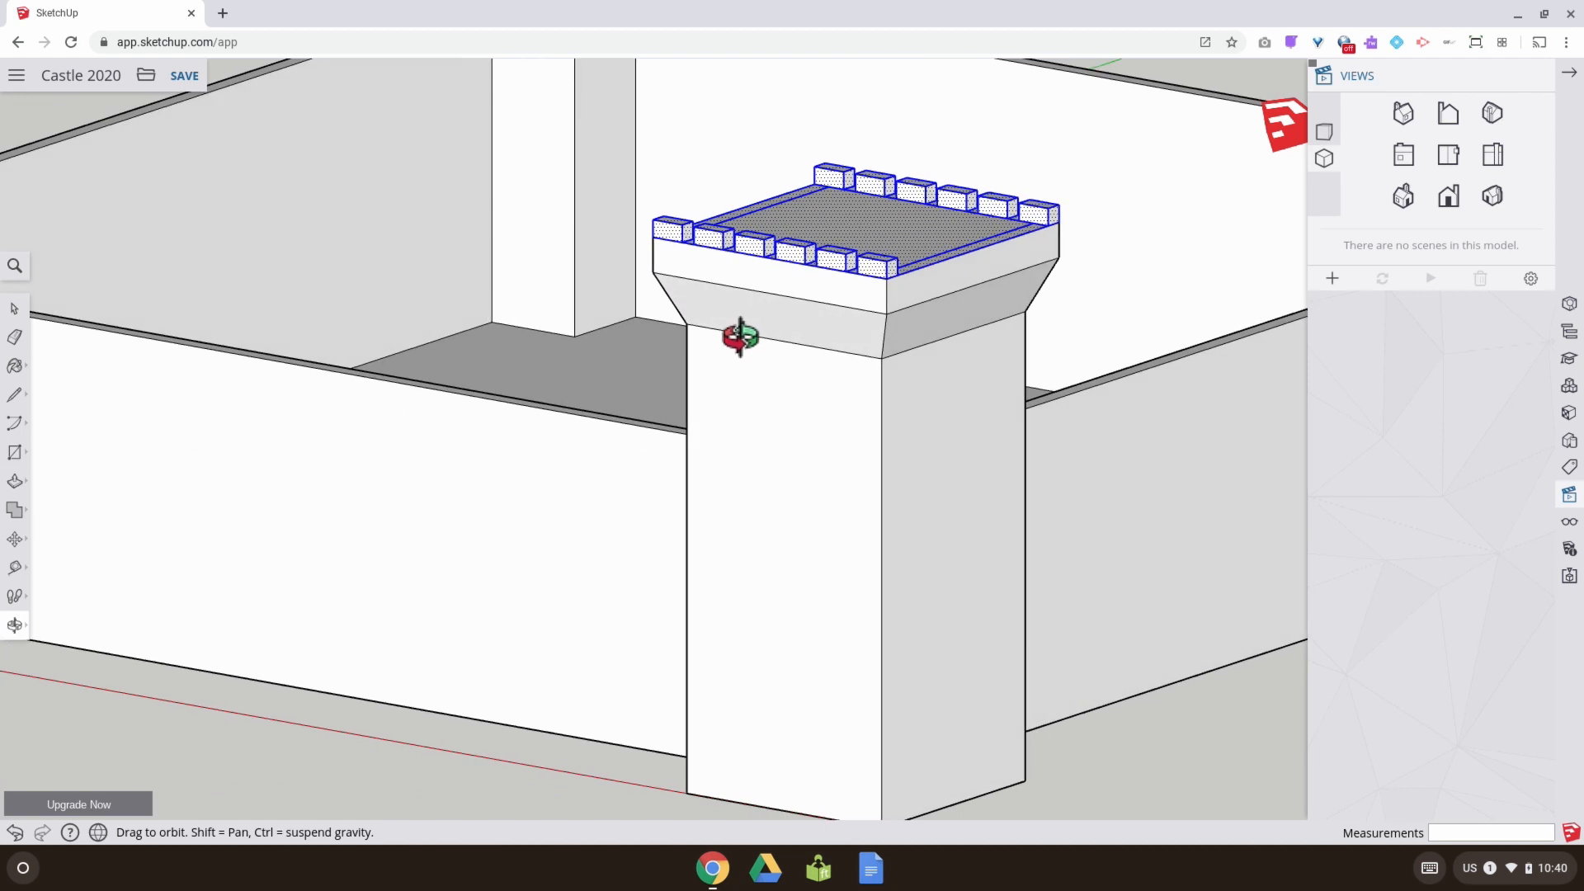
{"action": "scroll", "coordinate": [852, 307], "scroll_direction": "up", "scroll_amount": 5}
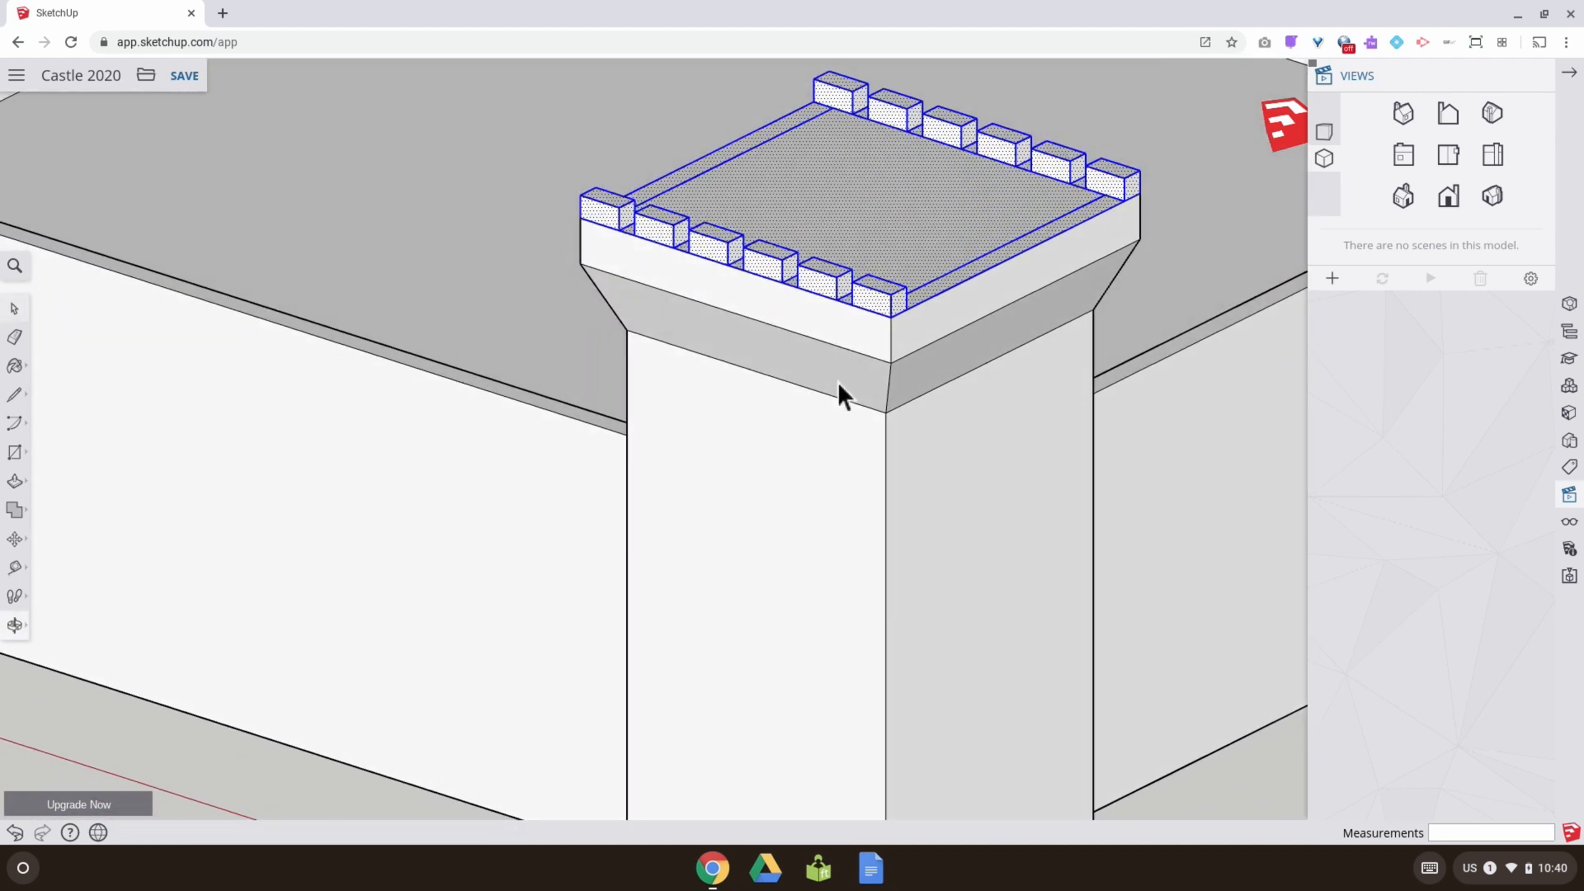
{"action": "middle_click_drag", "start_coordinate": [847, 358], "coordinate": [794, 551], "text": "shift"}
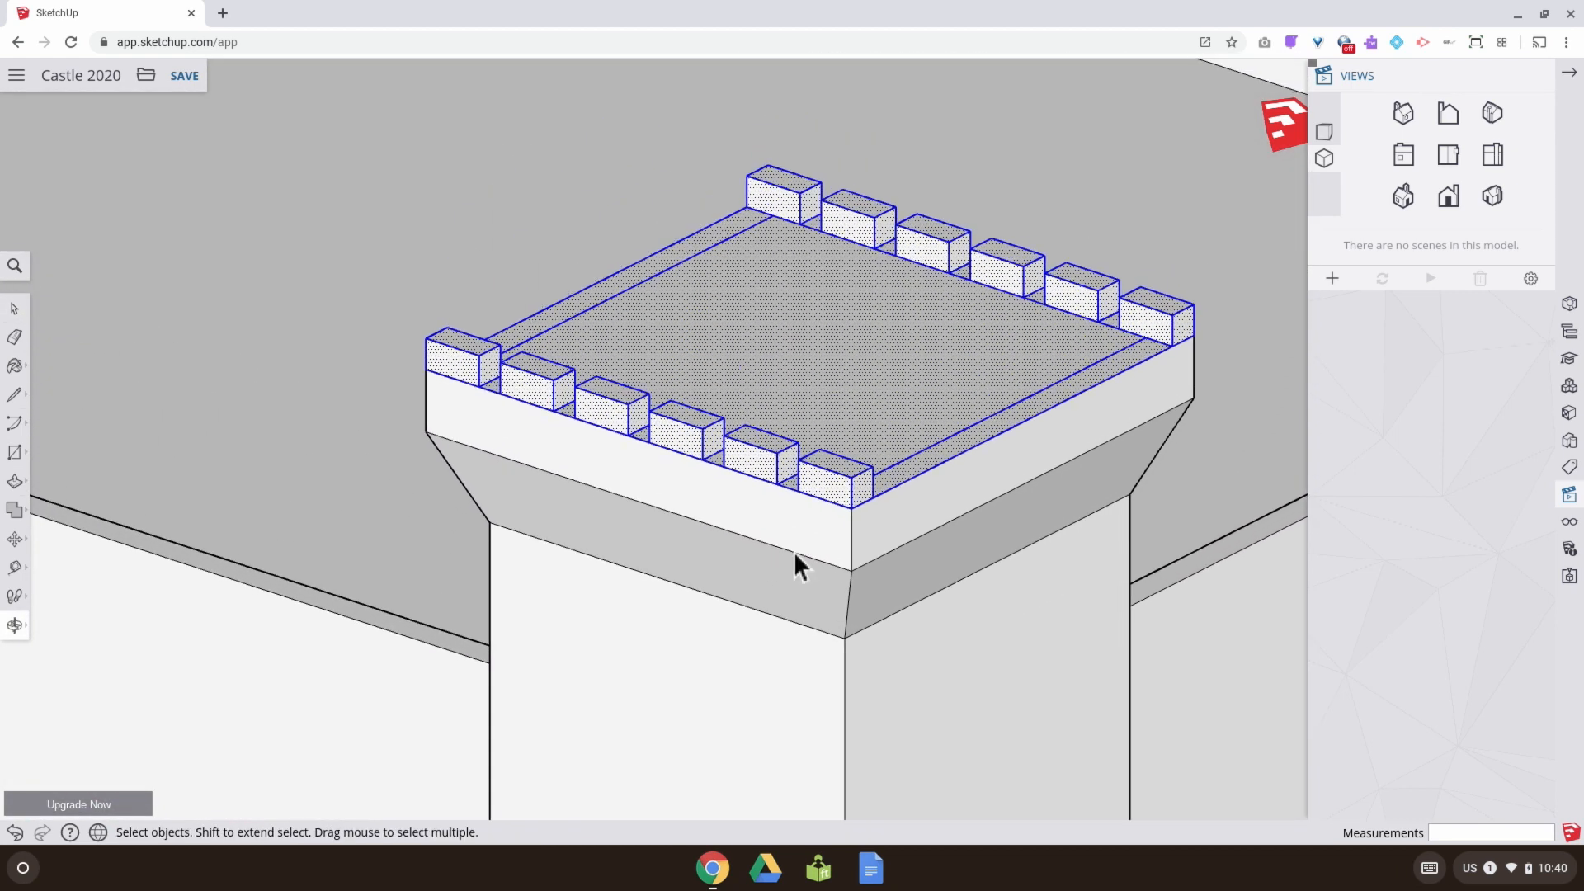
Remove the tower's roof face and the faces and edges of the two bare parapet sides from the selection, keeping only the battlements
{"action": "left_click", "coordinate": [836, 371], "text": "shift"}
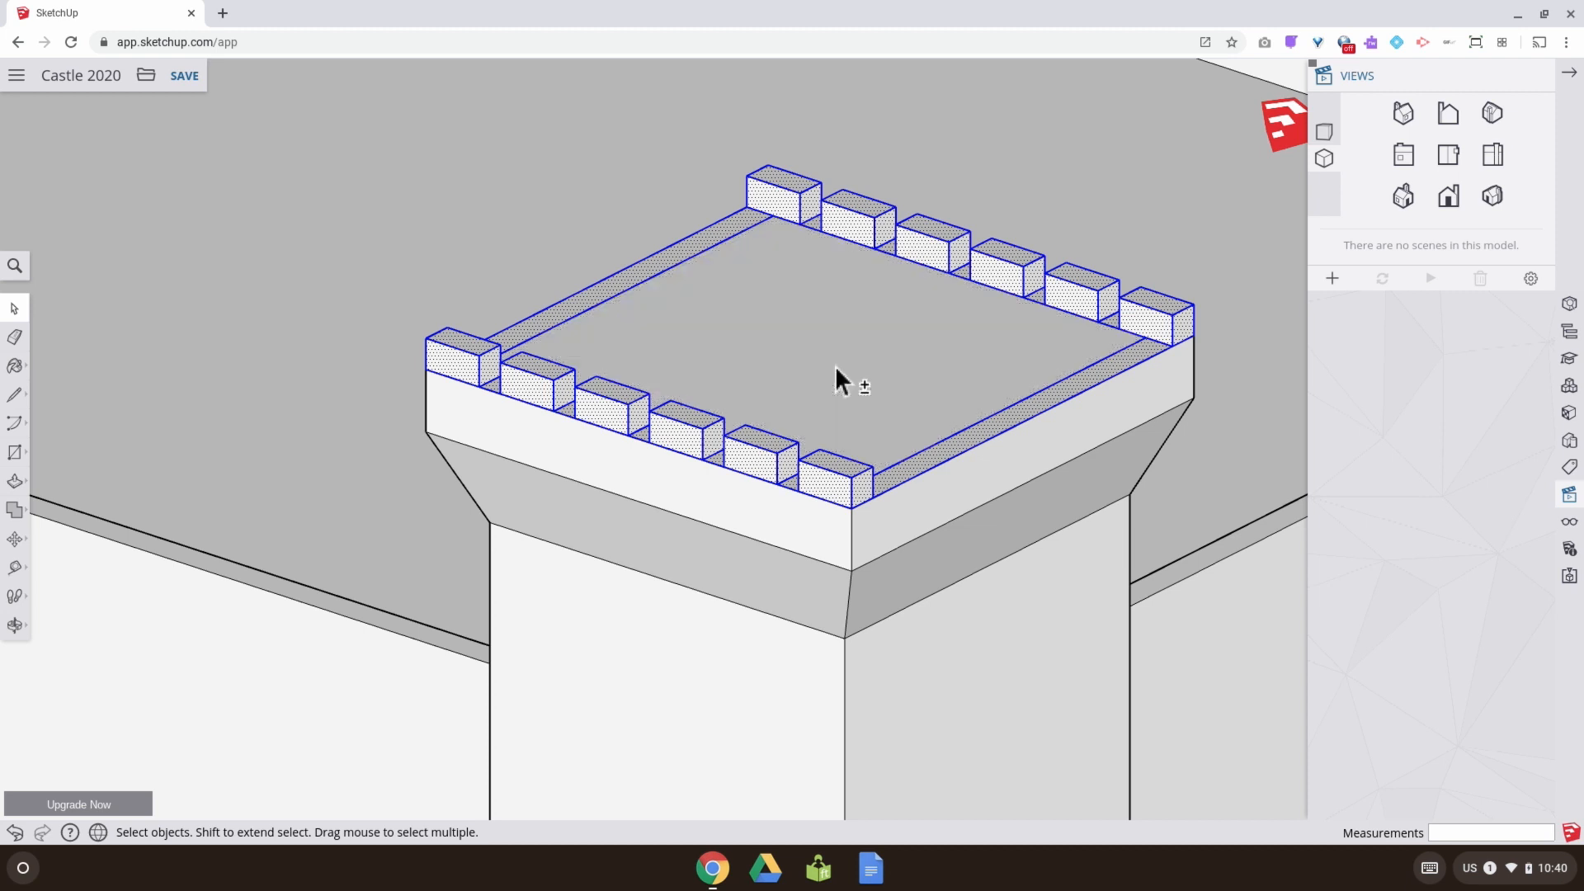
{"action": "left_click", "coordinate": [966, 430], "text": "shift"}
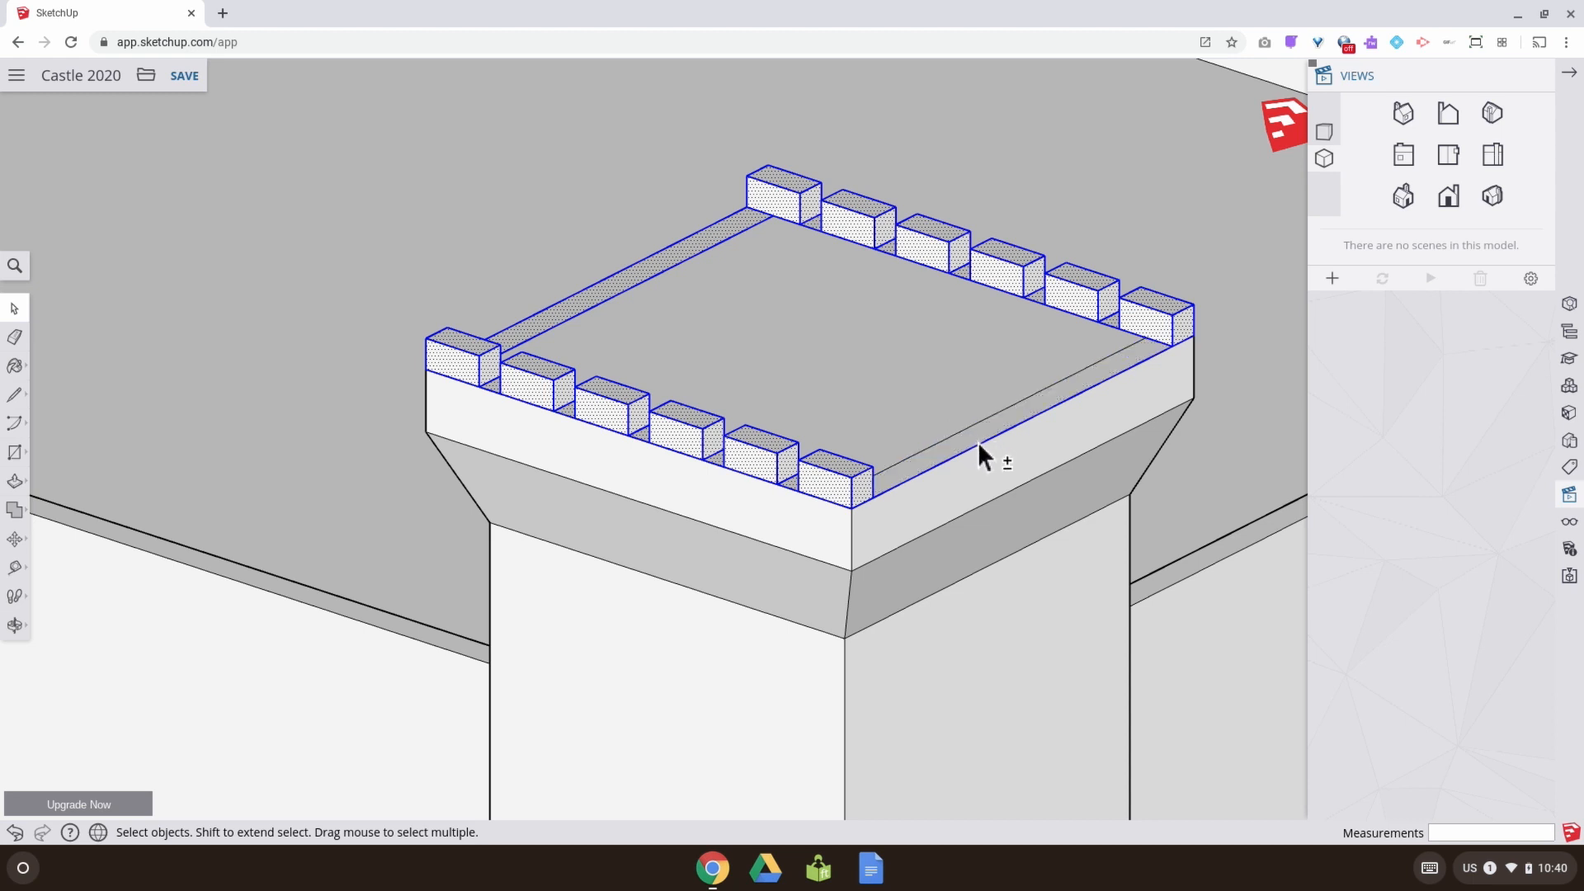
{"action": "left_click", "coordinate": [977, 443], "text": "shift"}
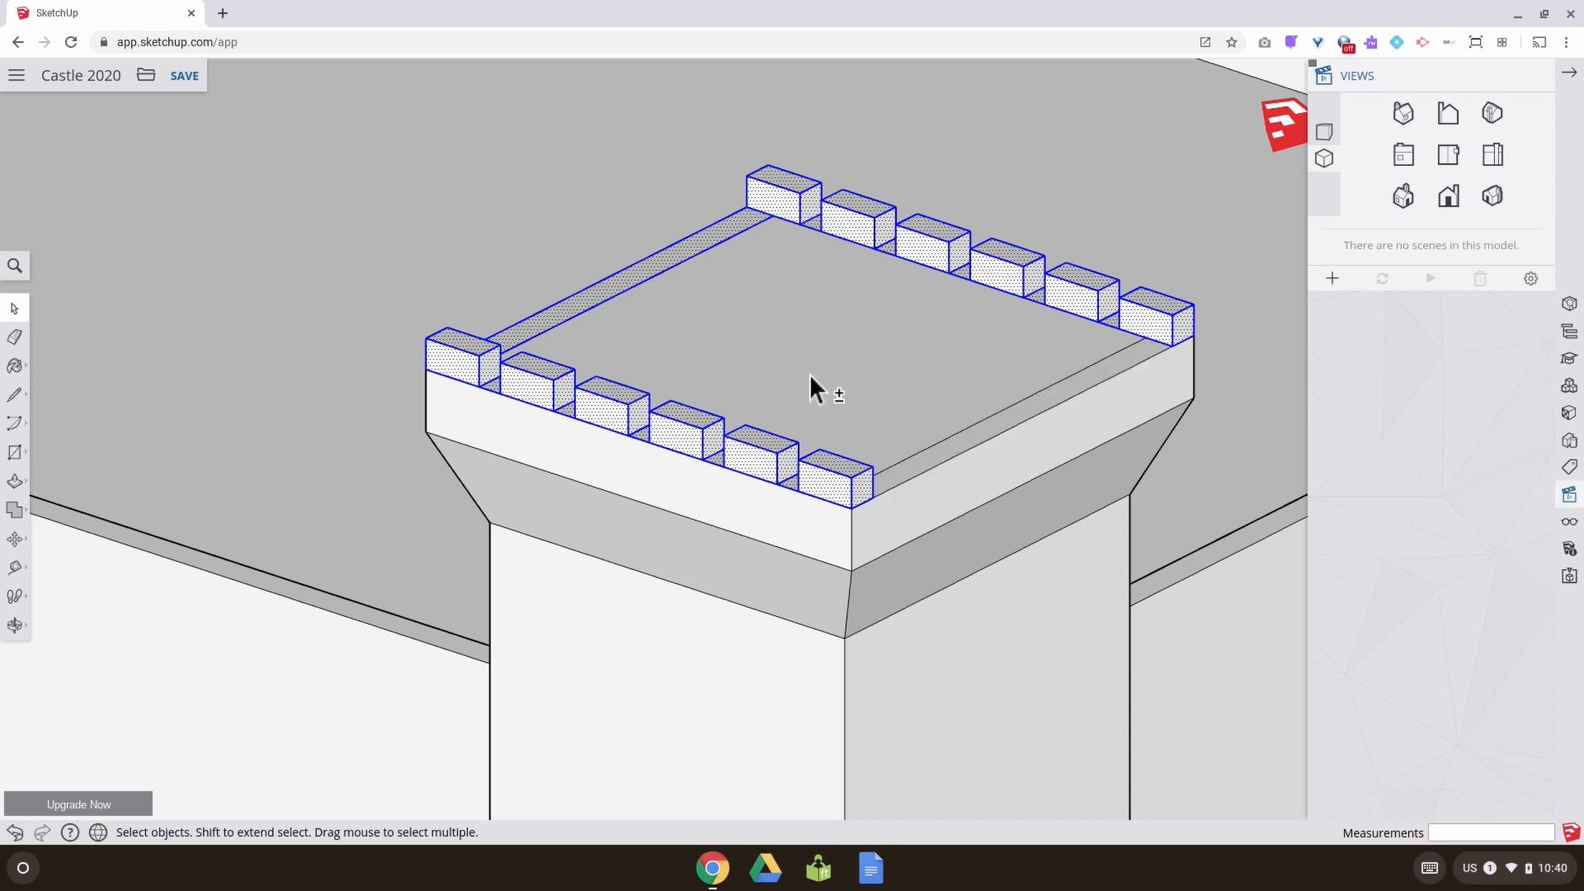
{"action": "left_click", "coordinate": [612, 281], "text": "shift"}
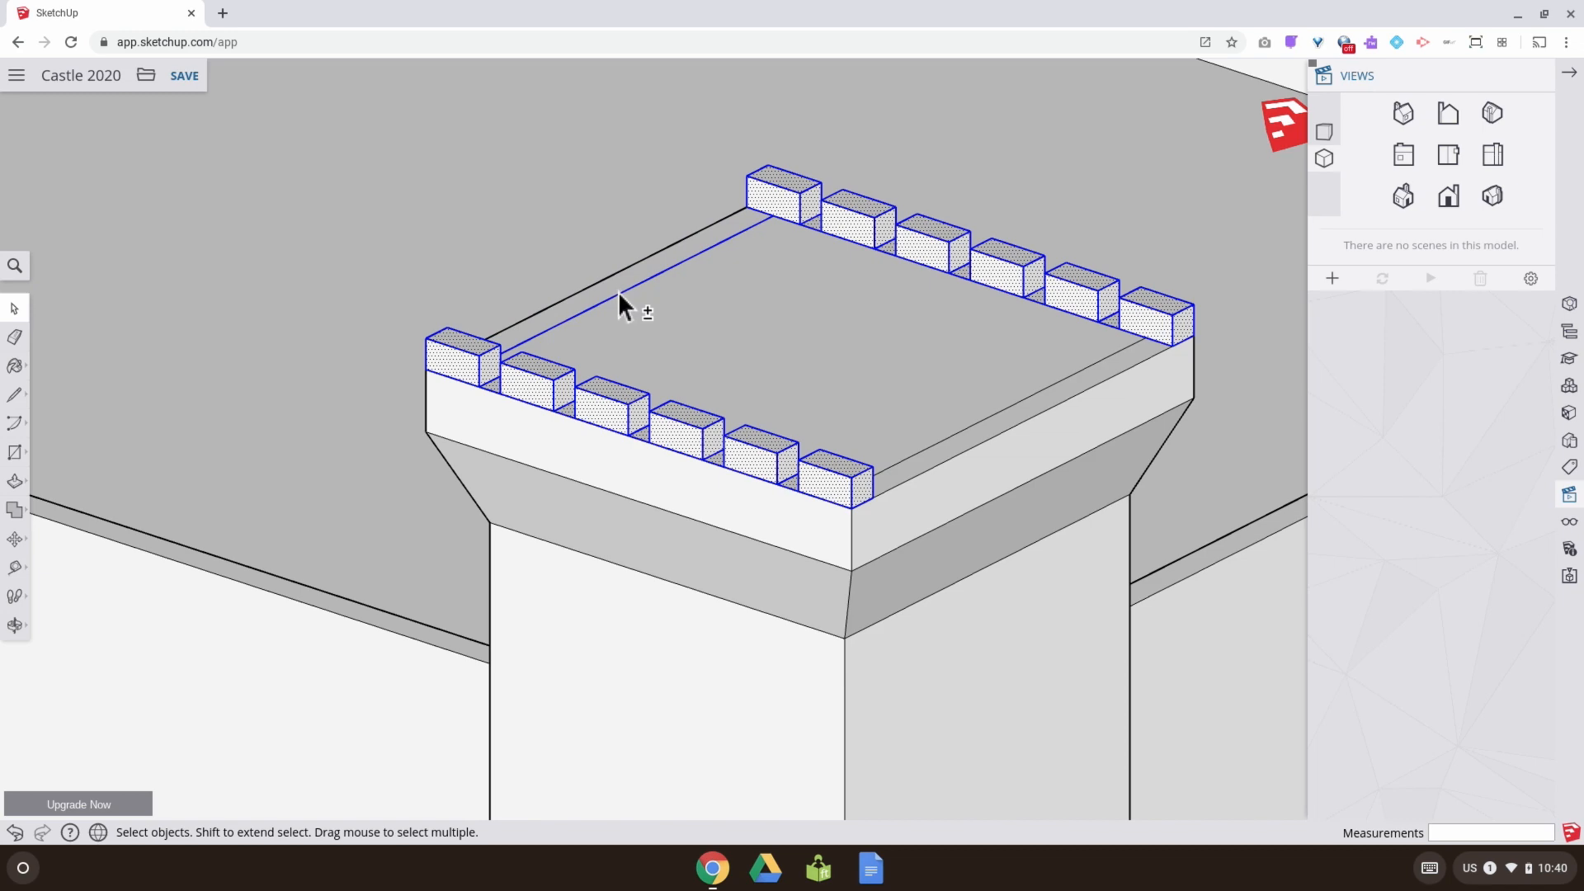
{"action": "left_click", "coordinate": [617, 290], "text": "shift"}
{"action": "left_click", "coordinate": [620, 294], "text": "shift"}
{"action": "middle_click_drag", "start_coordinate": [812, 328], "coordinate": [764, 336]}
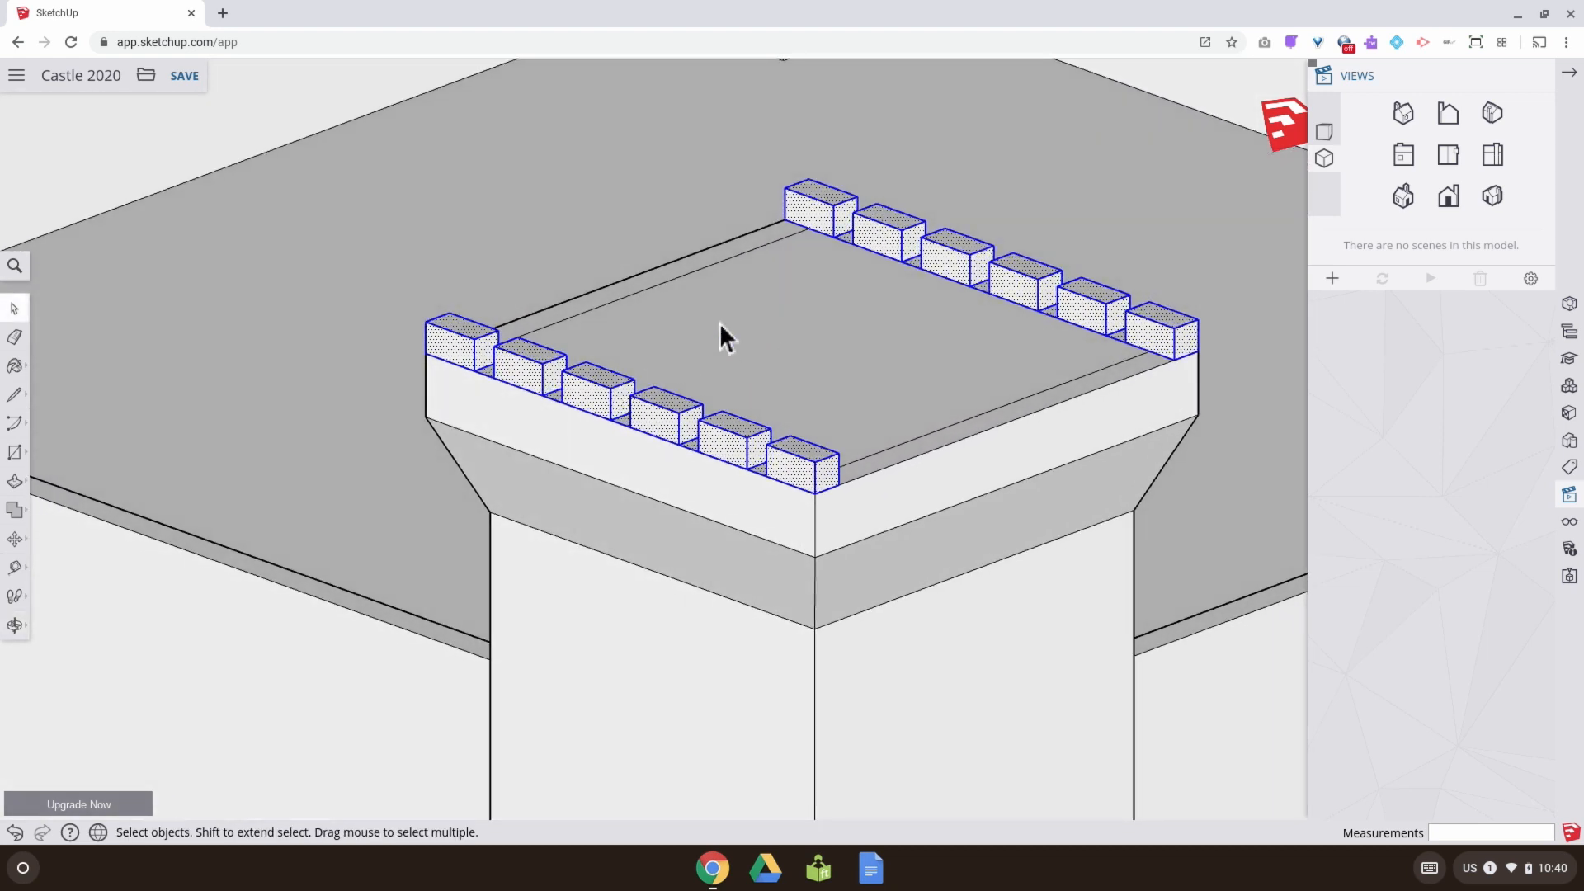
Start rotating the selected battlements about a horizontal protractor centred on the tower roof, inferred from the midpoints of the parapet edges
{"action": "left_click", "coordinate": [15, 538]}
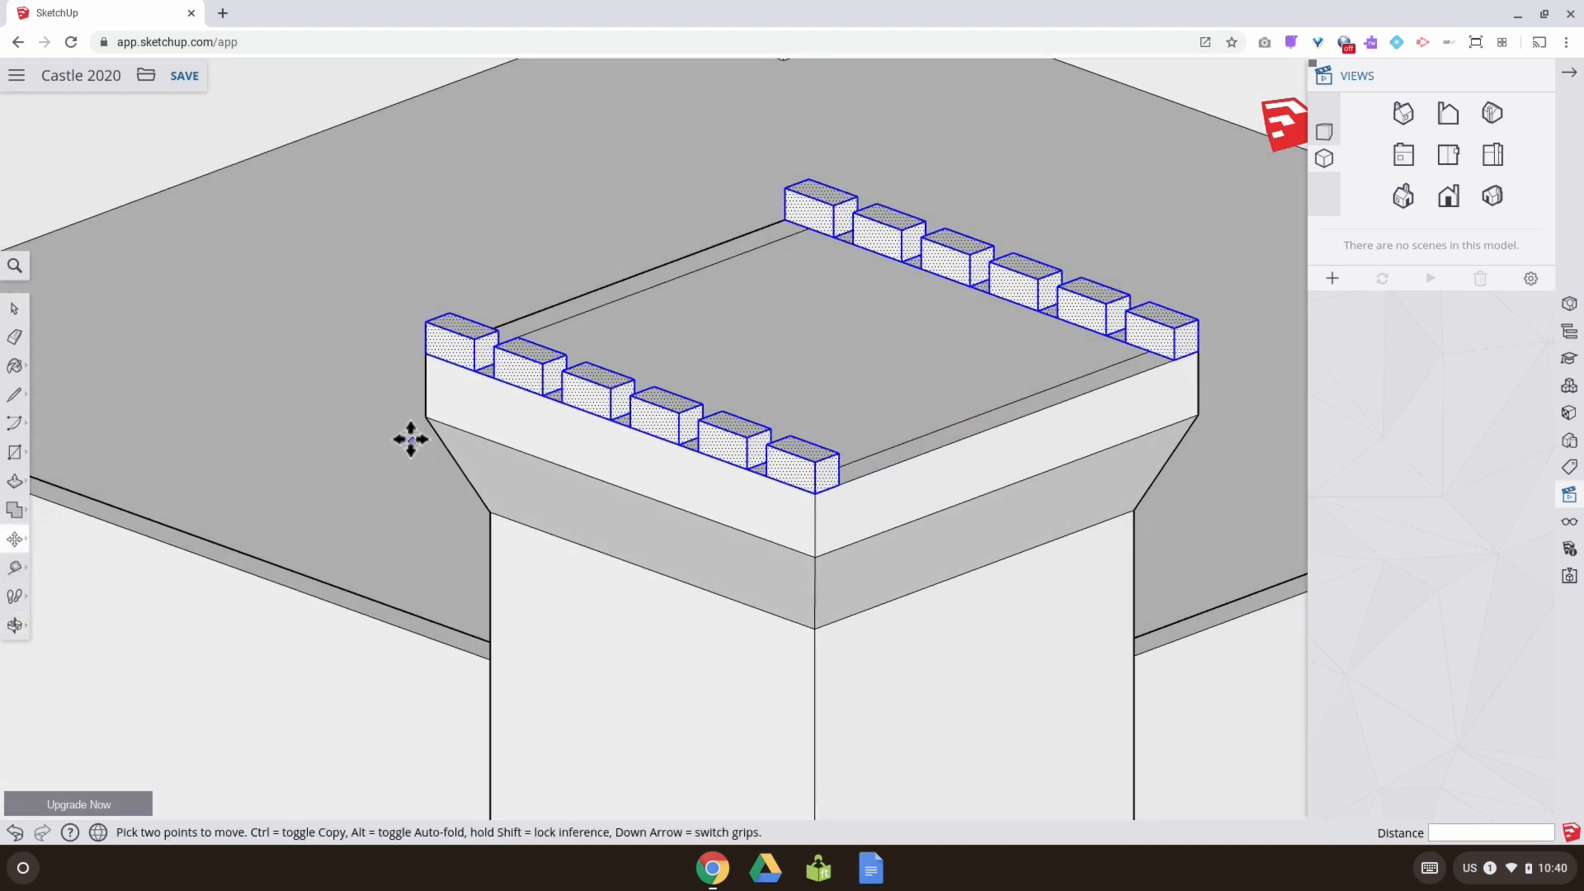
{"action": "mouse_move", "coordinate": [16, 540]}
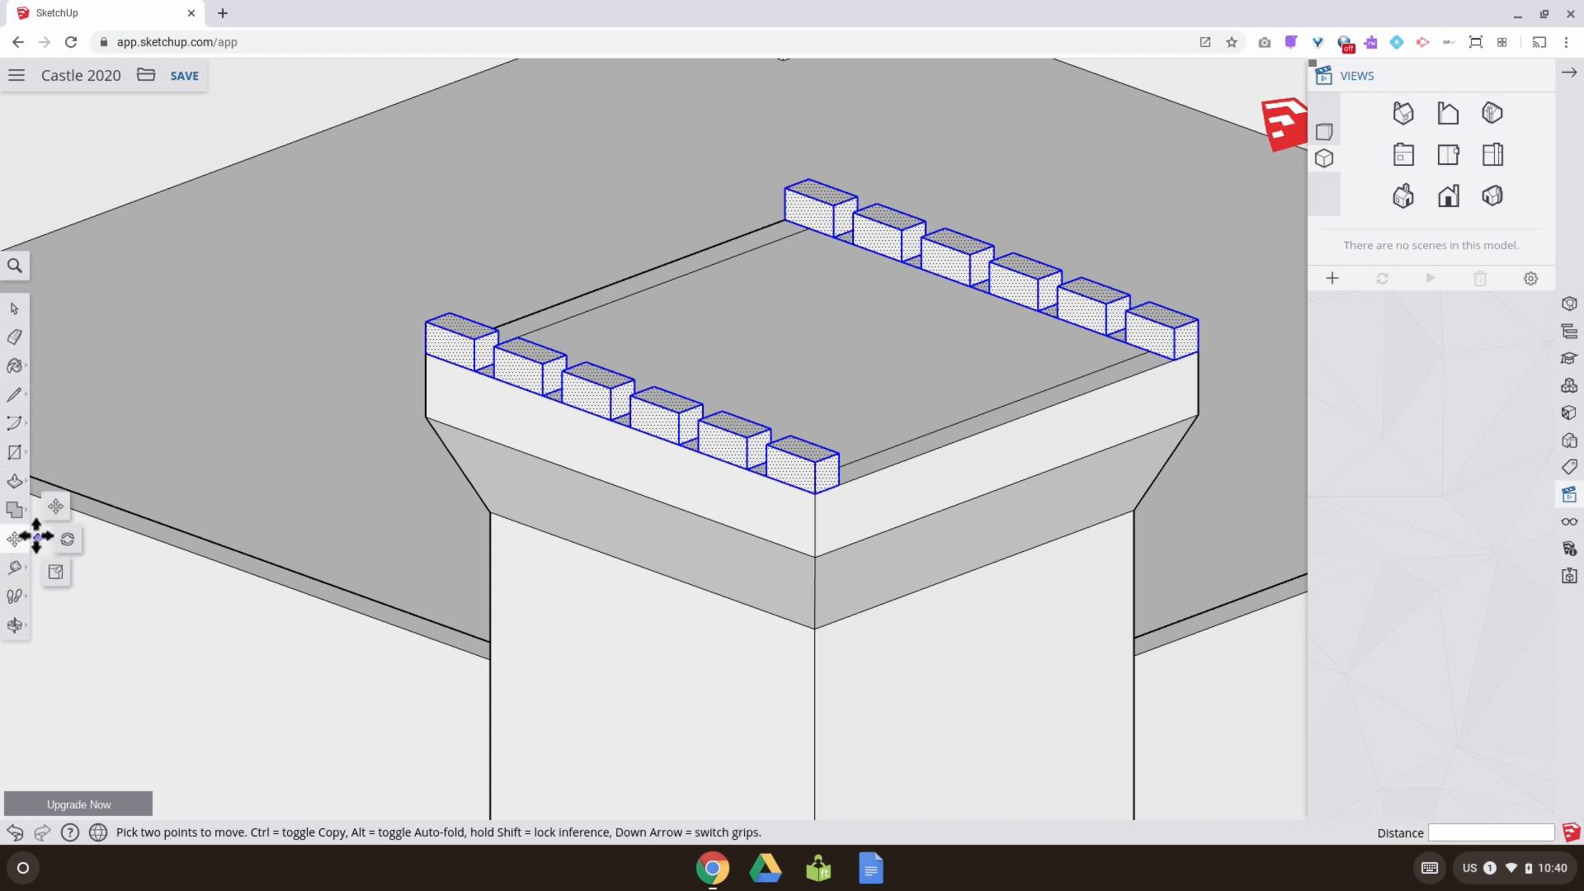
{"action": "left_click", "coordinate": [67, 540]}
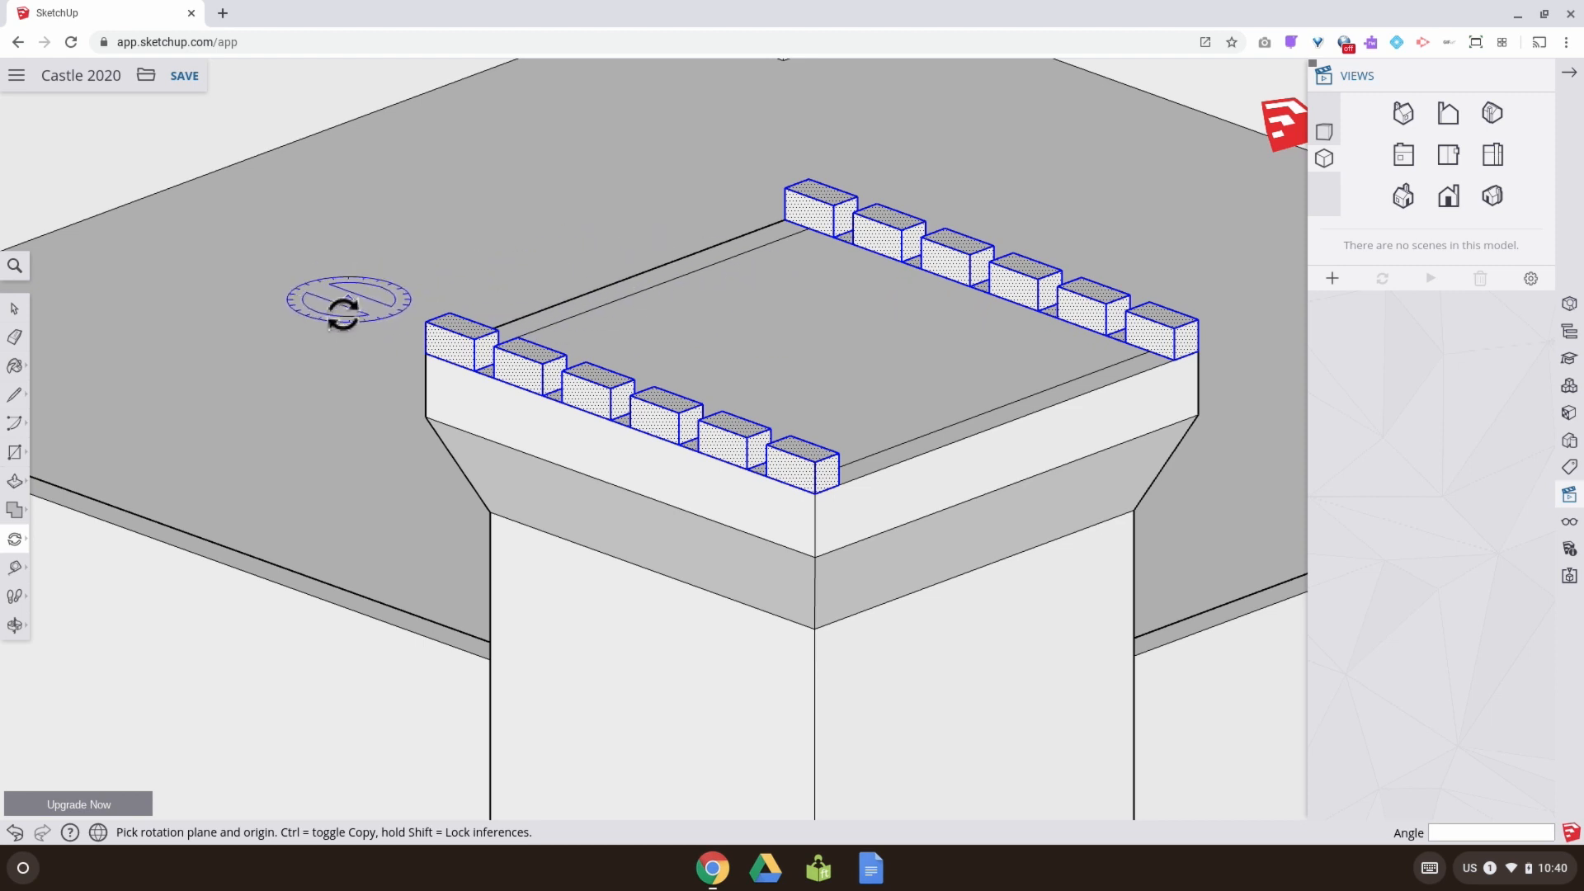
{"action": "left_click", "coordinate": [137, 651]}
{"action": "key", "text": "Escape"}
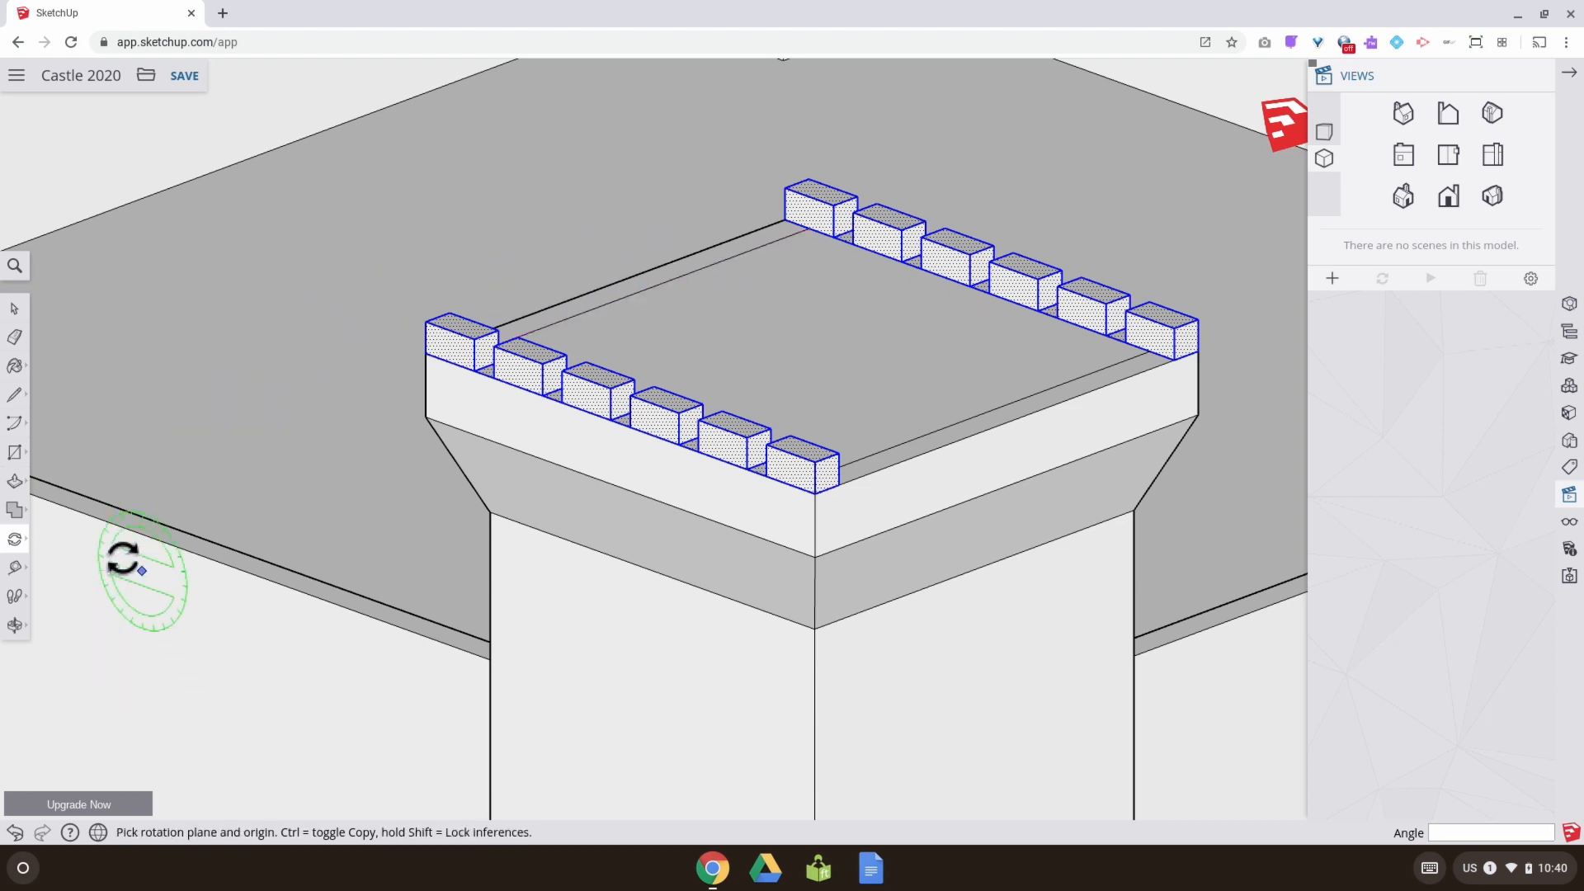
{"action": "left_click", "coordinate": [18, 542]}
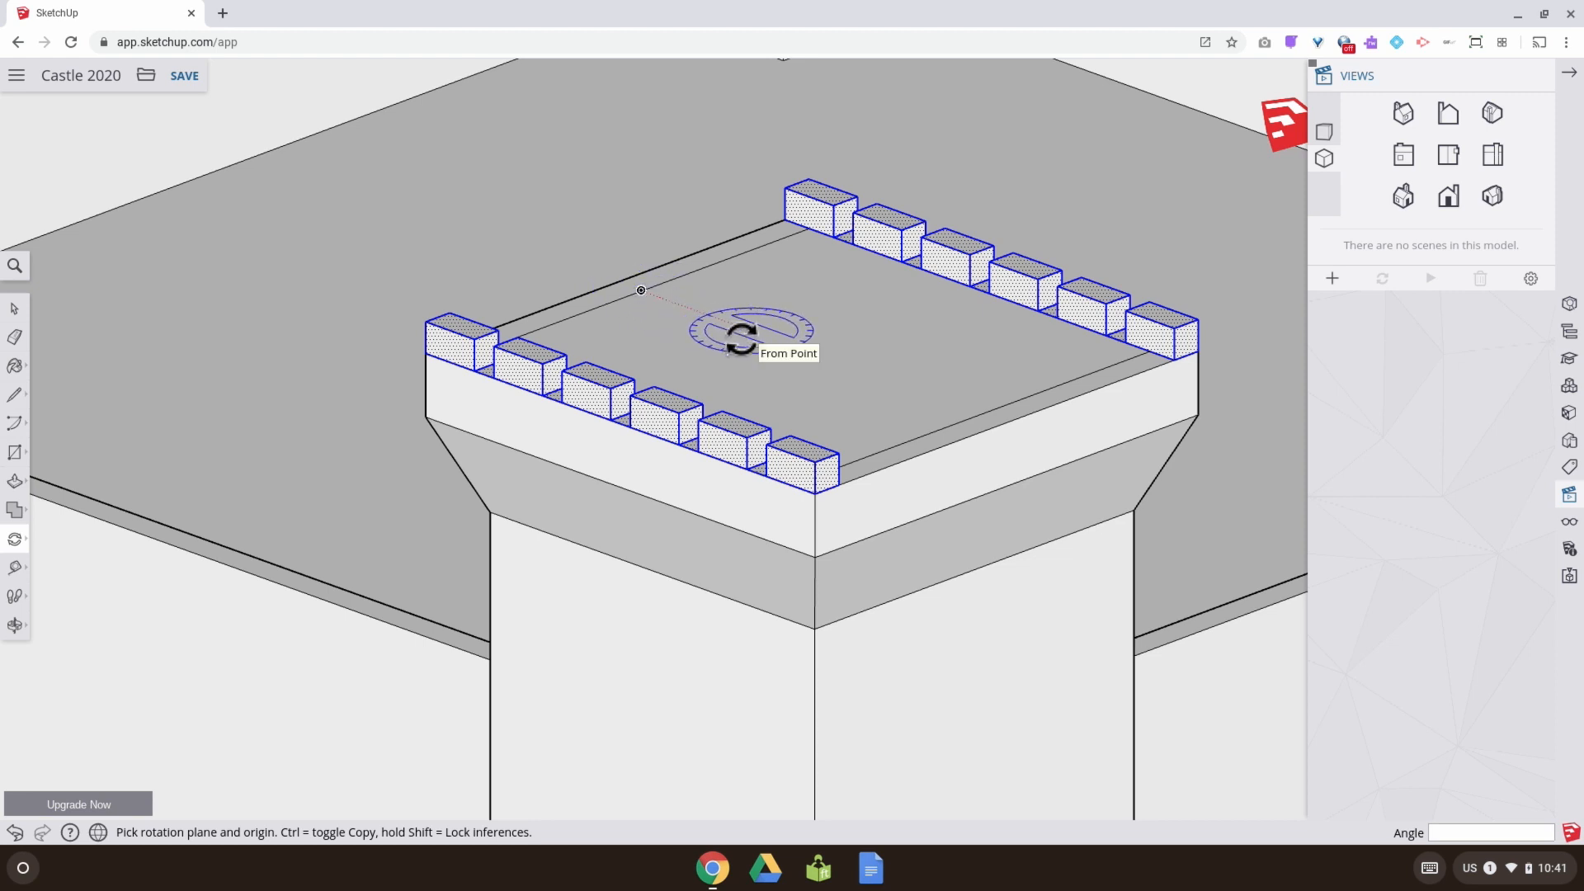
{"action": "key", "text": "shift"}
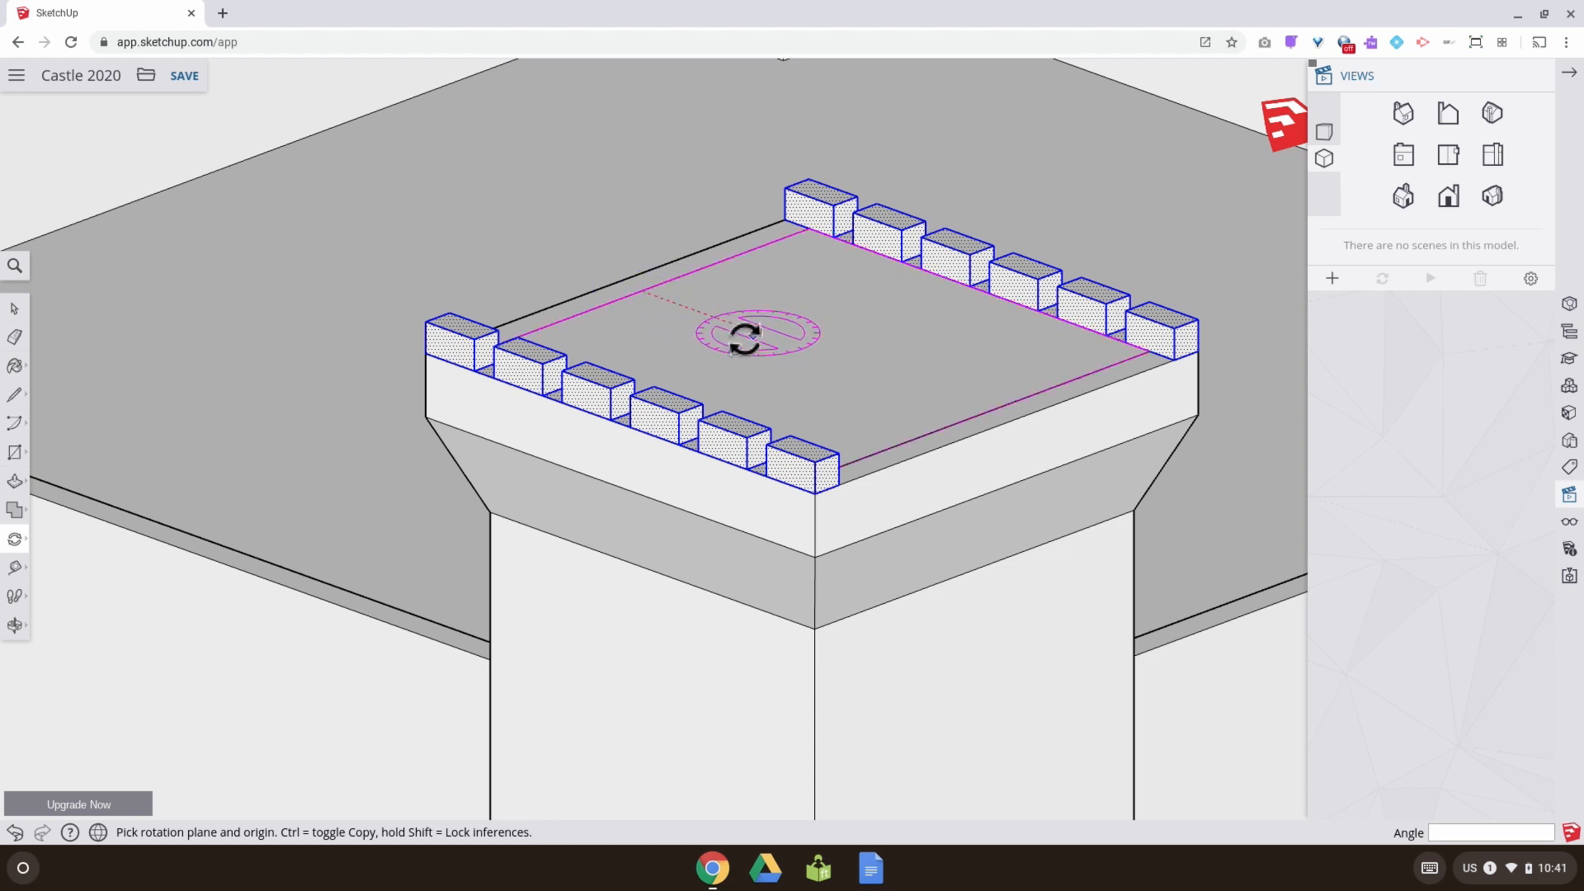
{"action": "left_click", "coordinate": [787, 342]}
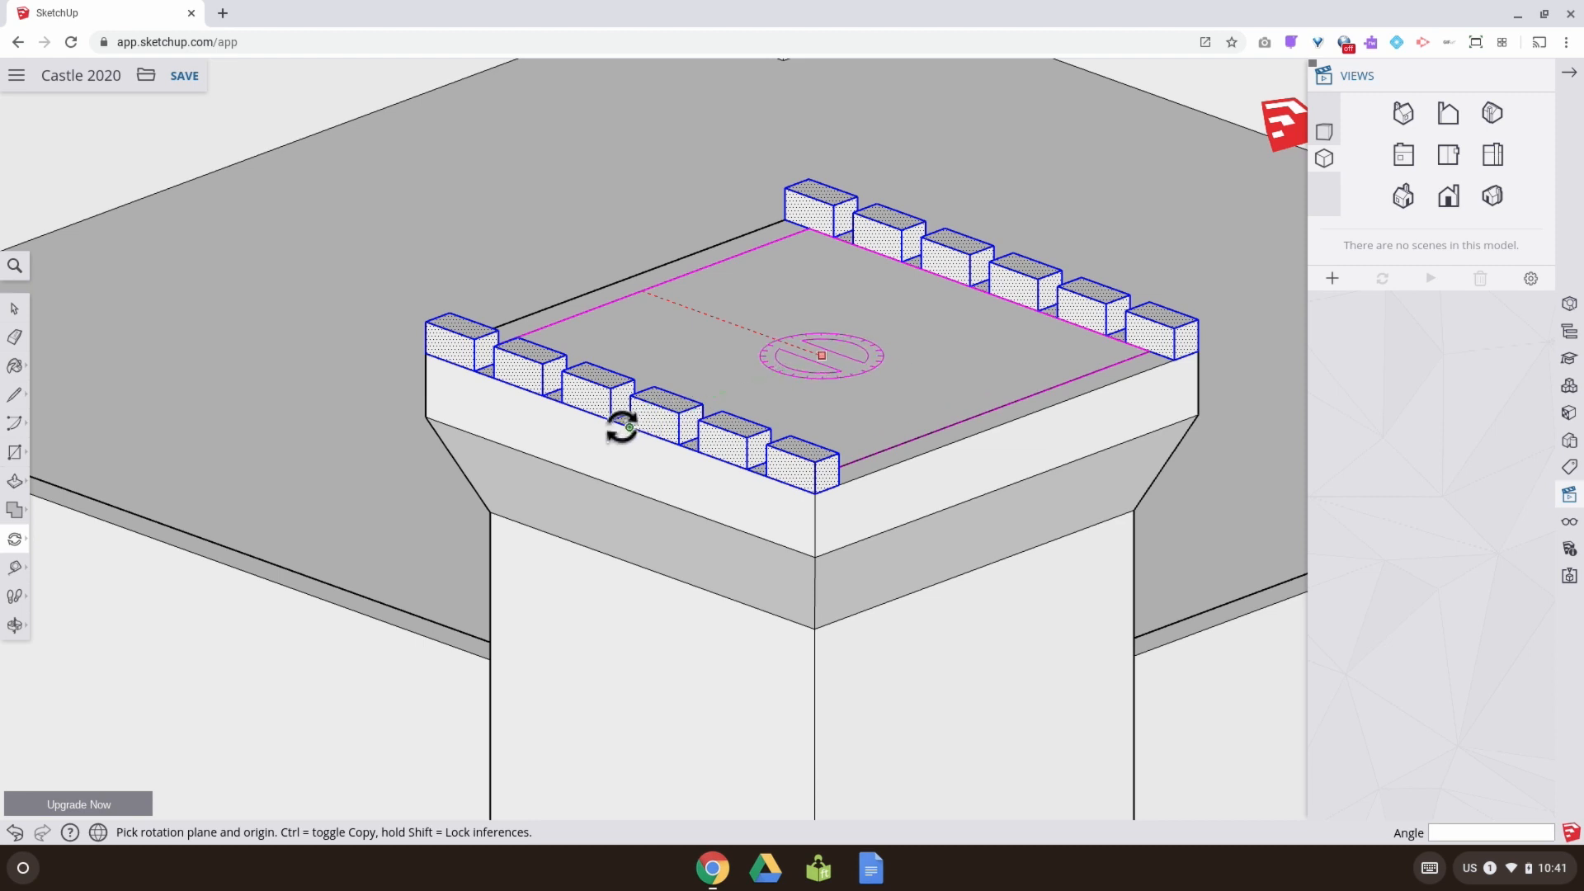
{"action": "scroll", "coordinate": [617, 427], "scroll_direction": "up", "scroll_amount": 4}
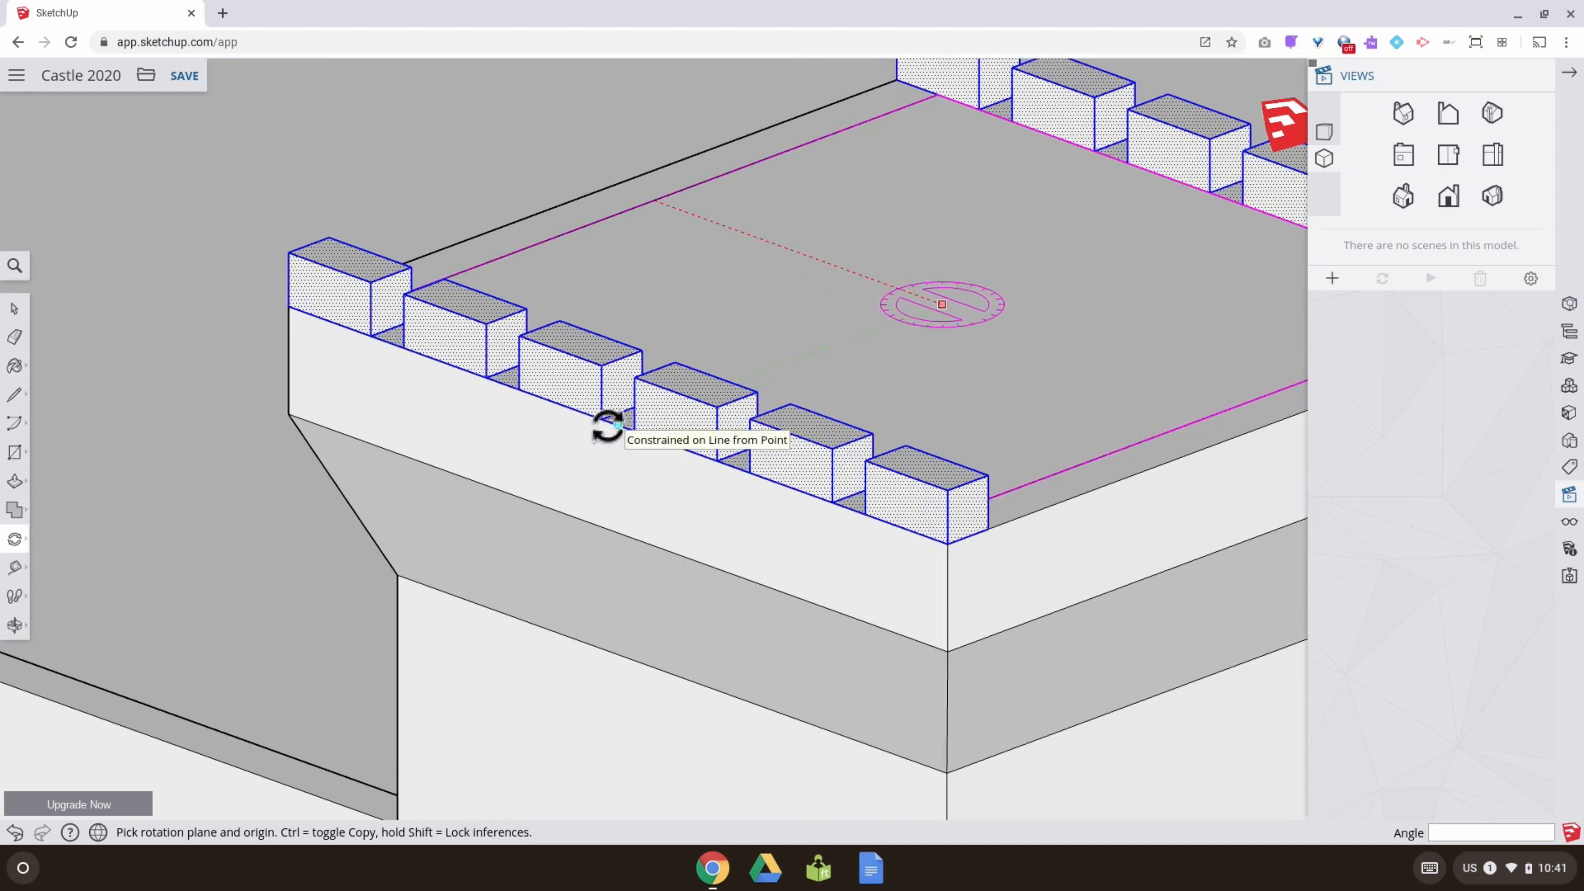
{"action": "scroll", "coordinate": [608, 427], "scroll_direction": "up", "scroll_amount": 3}
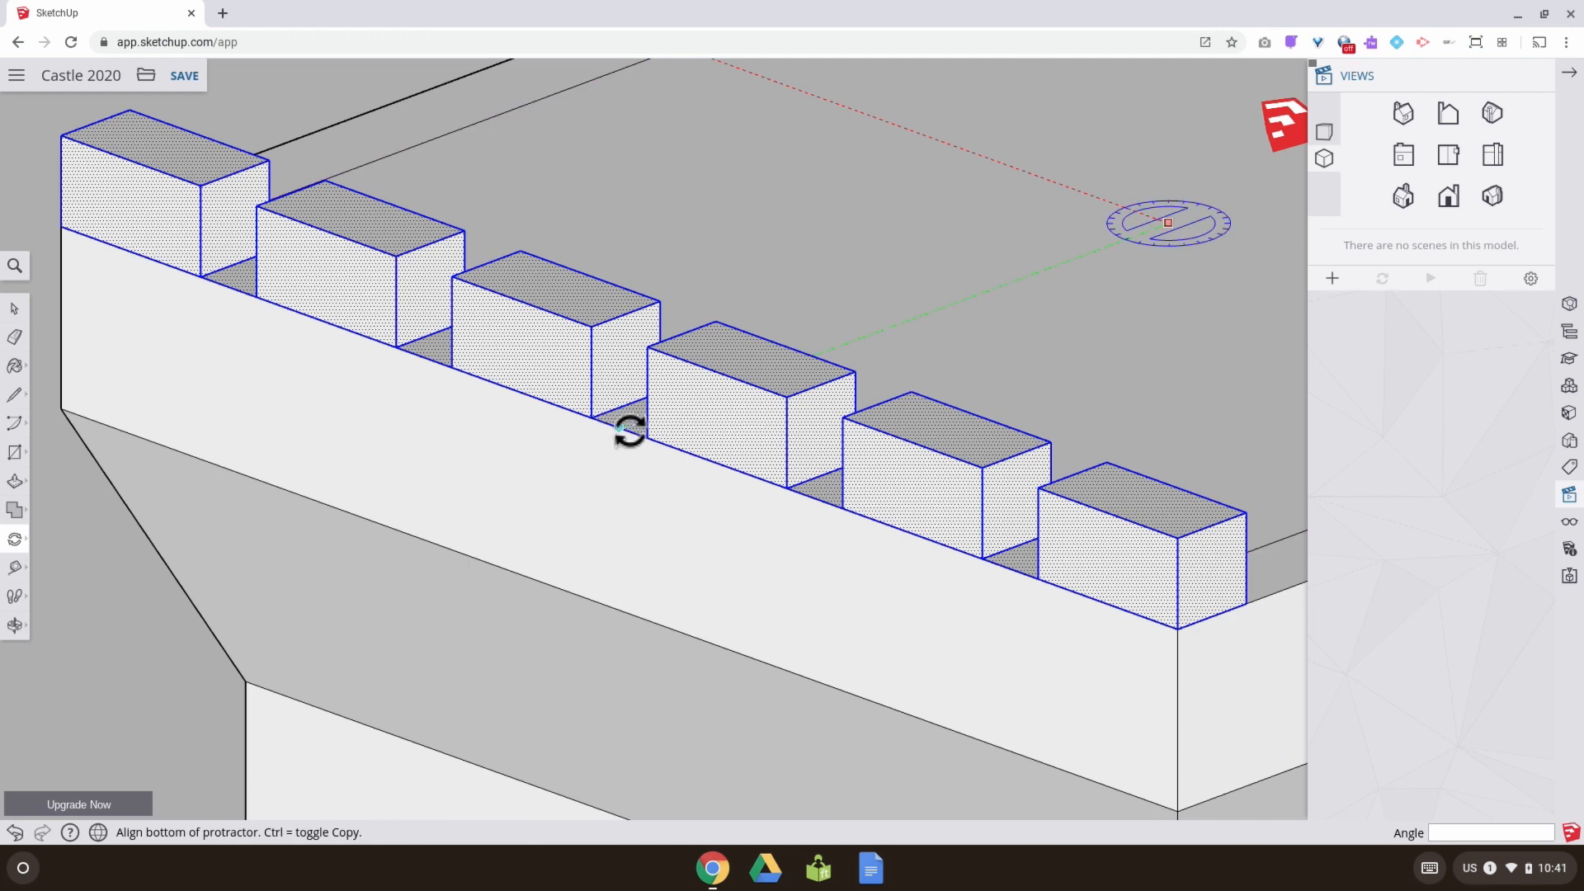
Rotate a copy of both battlement rows by 90 degrees onto the two bare sides of the parapet
{"action": "scroll", "coordinate": [642, 431], "scroll_direction": "down", "scroll_amount": 1}
{"action": "scroll", "coordinate": [642, 431], "scroll_direction": "down", "scroll_amount": 2}
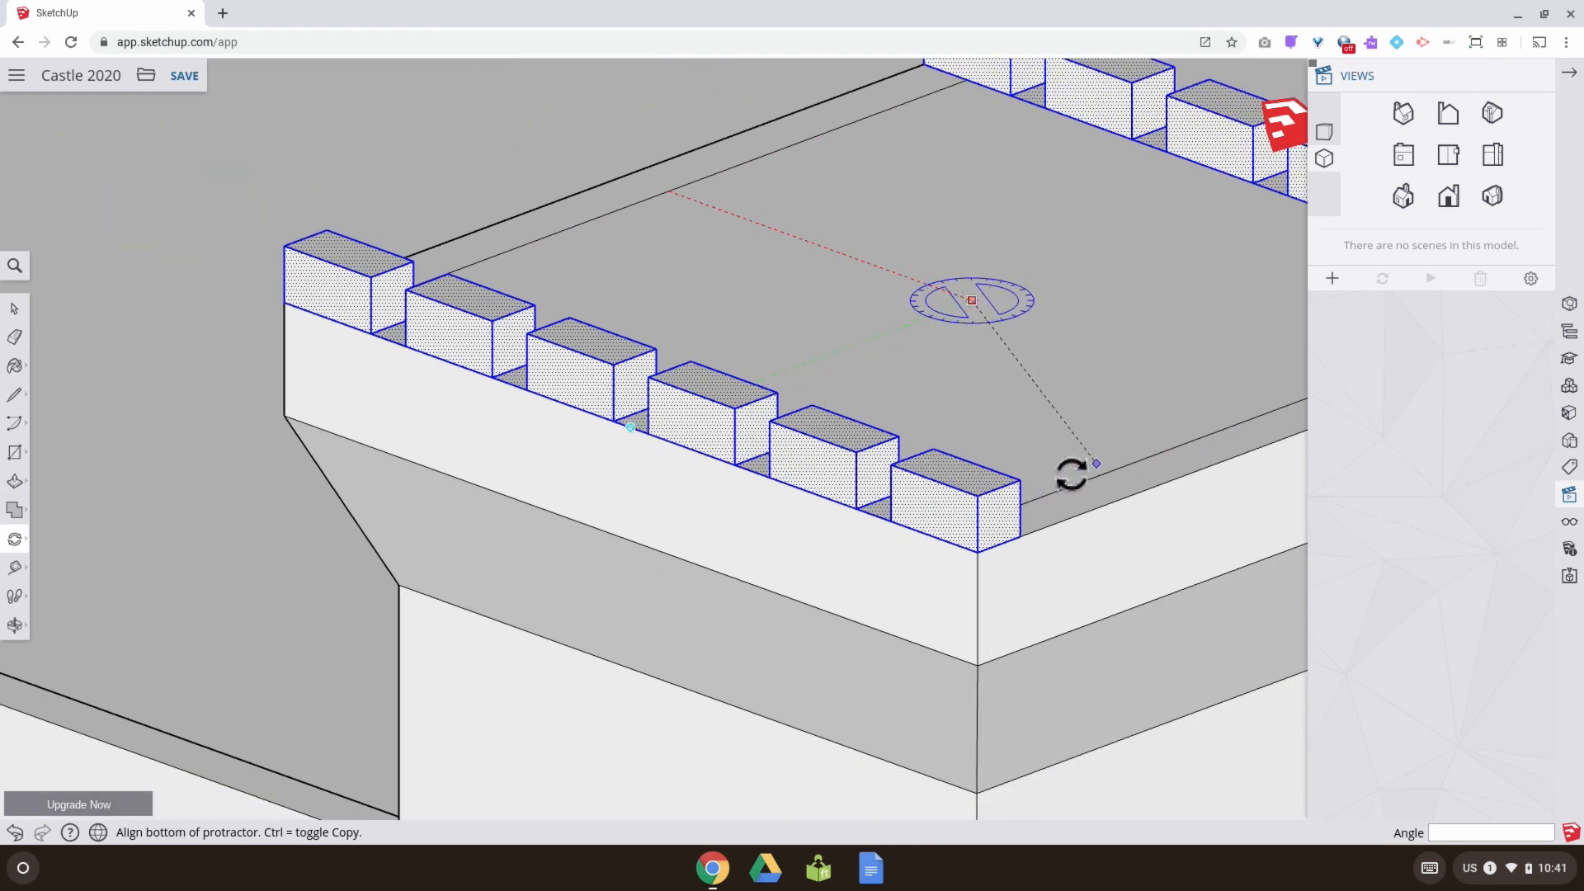
{"action": "middle_click_drag", "start_coordinate": [1090, 469], "coordinate": [786, 520], "text": "shift"}
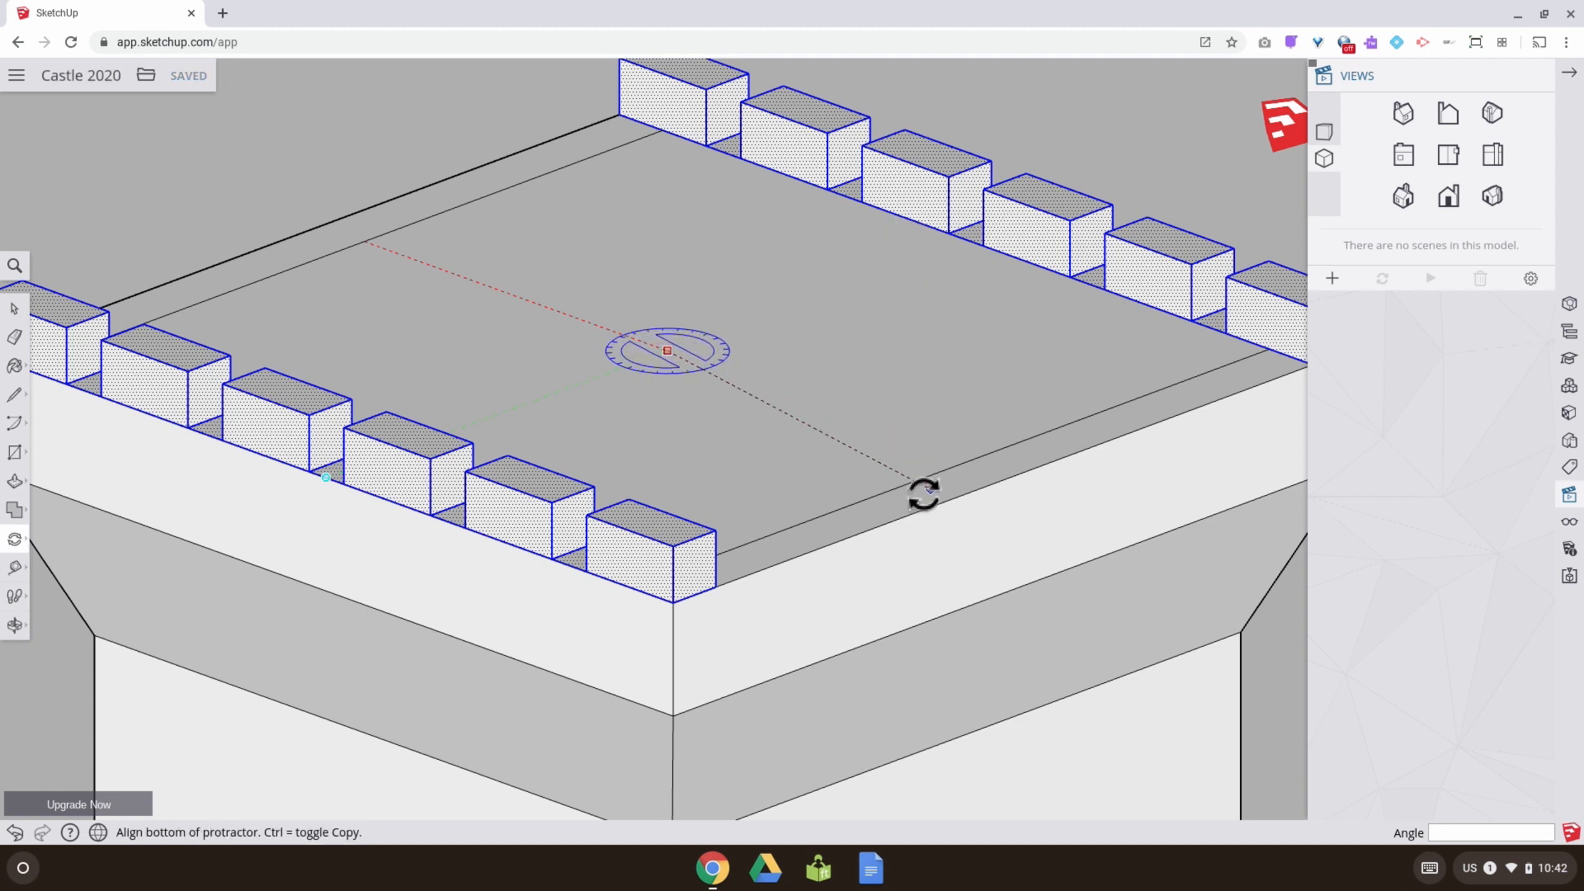
{"action": "left_click", "coordinate": [1004, 476]}
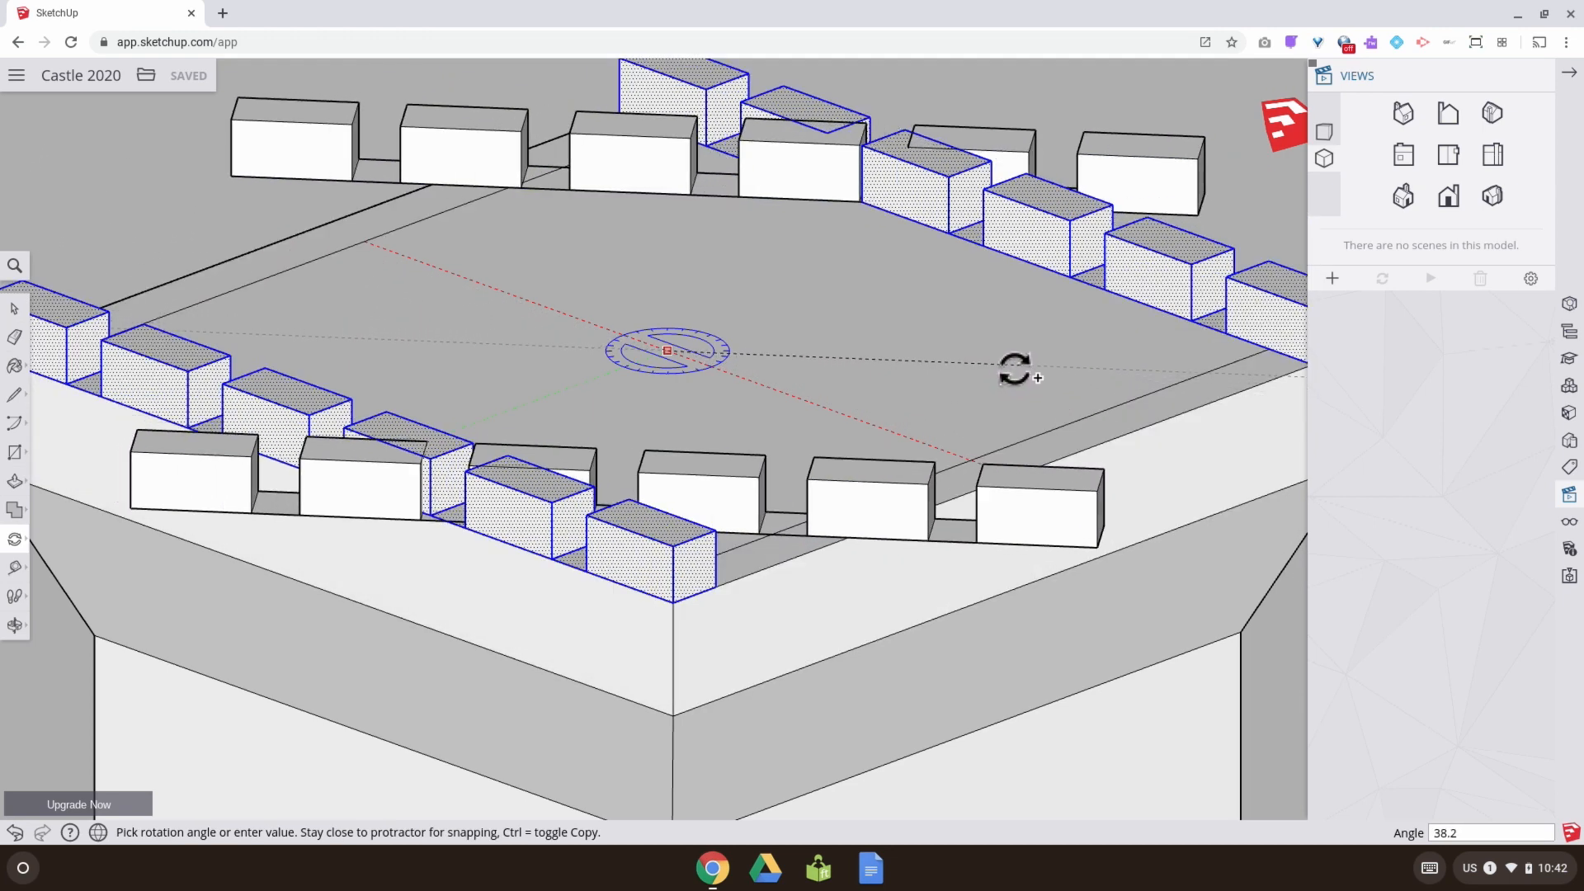
{"action": "left_click", "coordinate": [866, 312]}
{"action": "scroll", "coordinate": [866, 312], "scroll_direction": "down", "scroll_amount": 3}
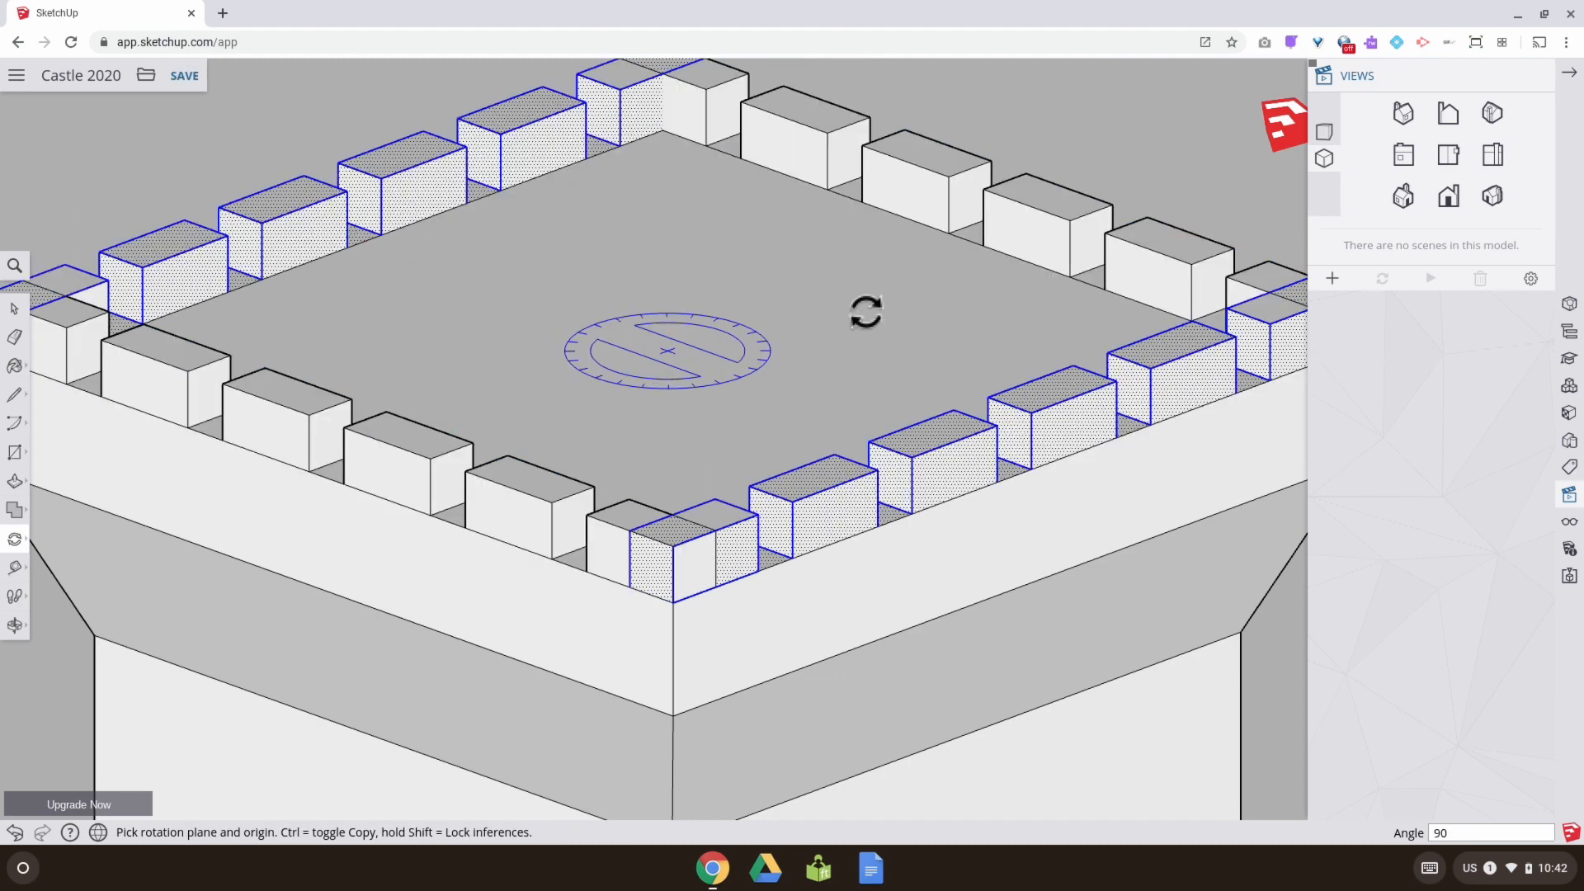
{"action": "scroll", "coordinate": [821, 405], "scroll_direction": "up", "scroll_amount": 2}
{"action": "scroll", "coordinate": [817, 429], "scroll_direction": "down", "scroll_amount": 3}
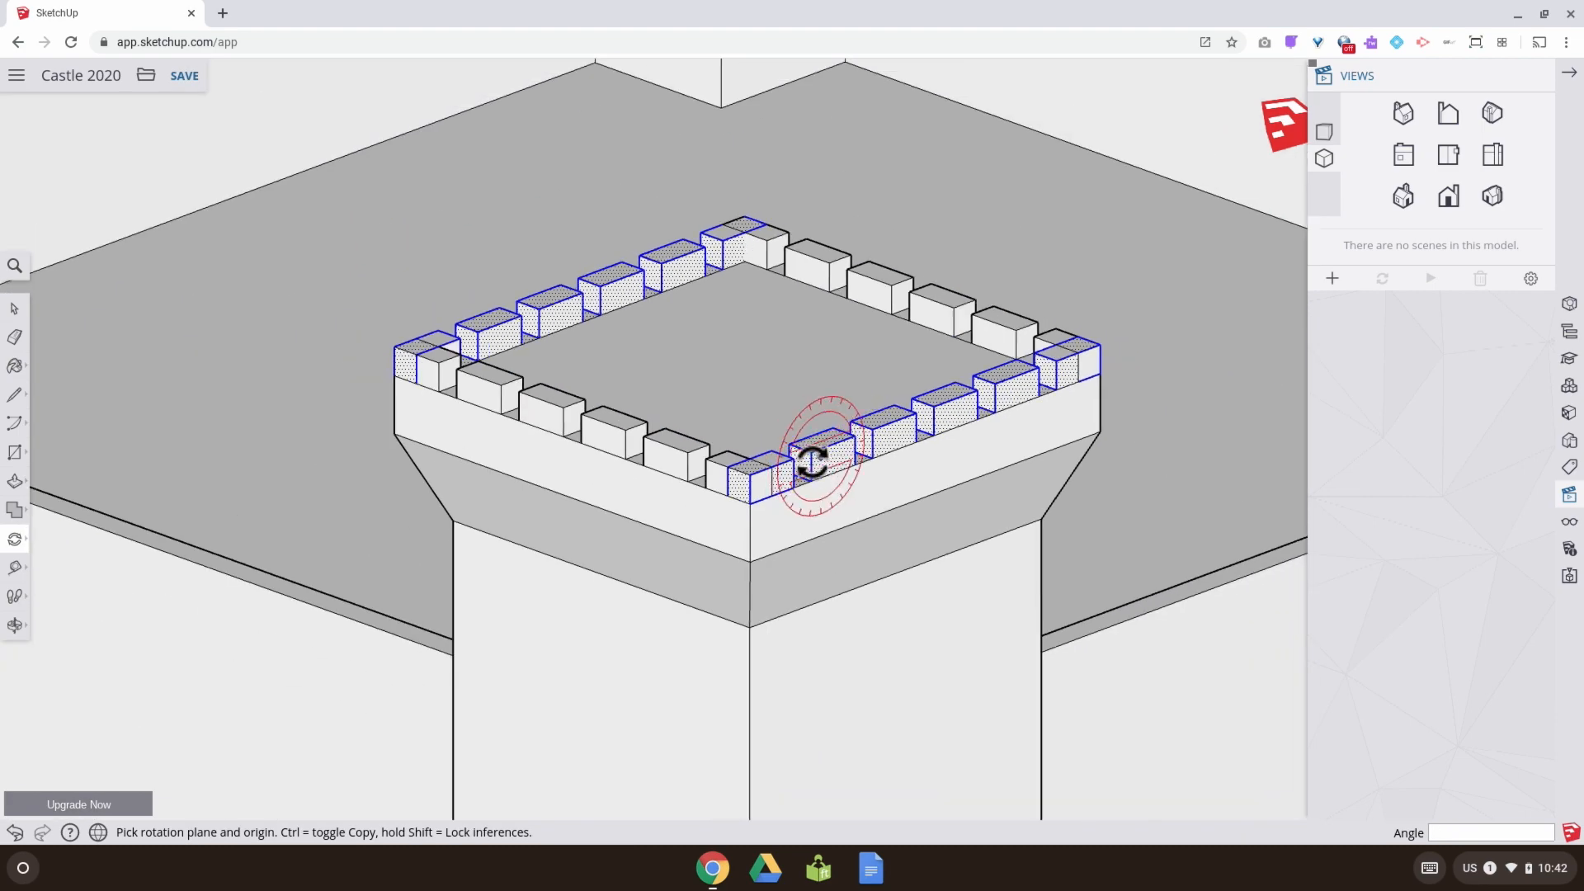
Clear the selection of the copied battlements on the corner tower
{"action": "middle_click_drag", "start_coordinate": [813, 453], "coordinate": [815, 528]}
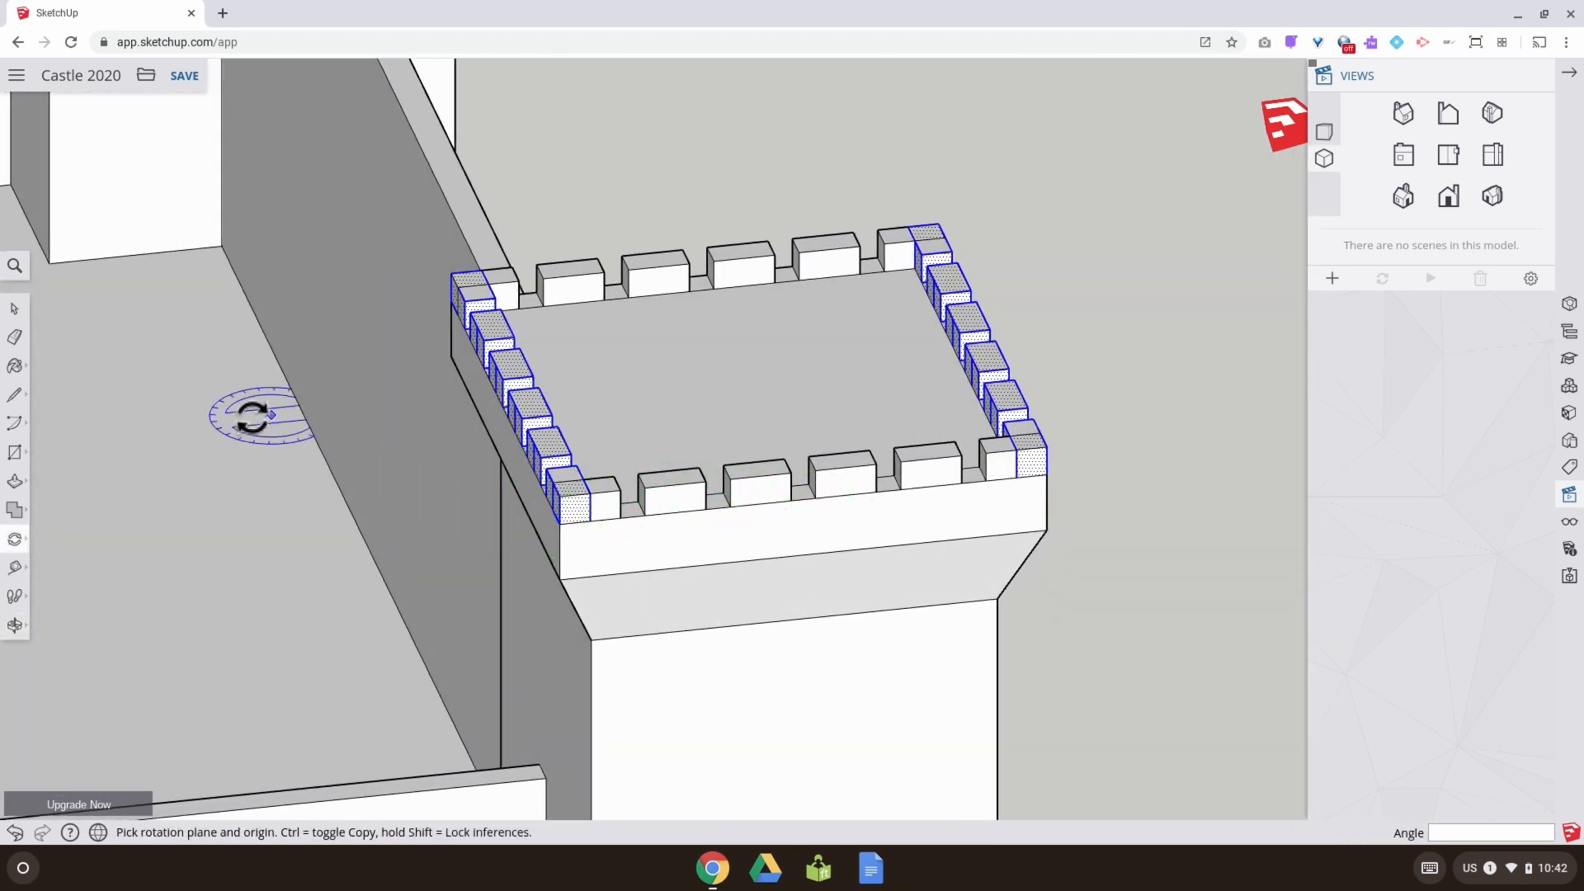
{"action": "left_click", "coordinate": [14, 336]}
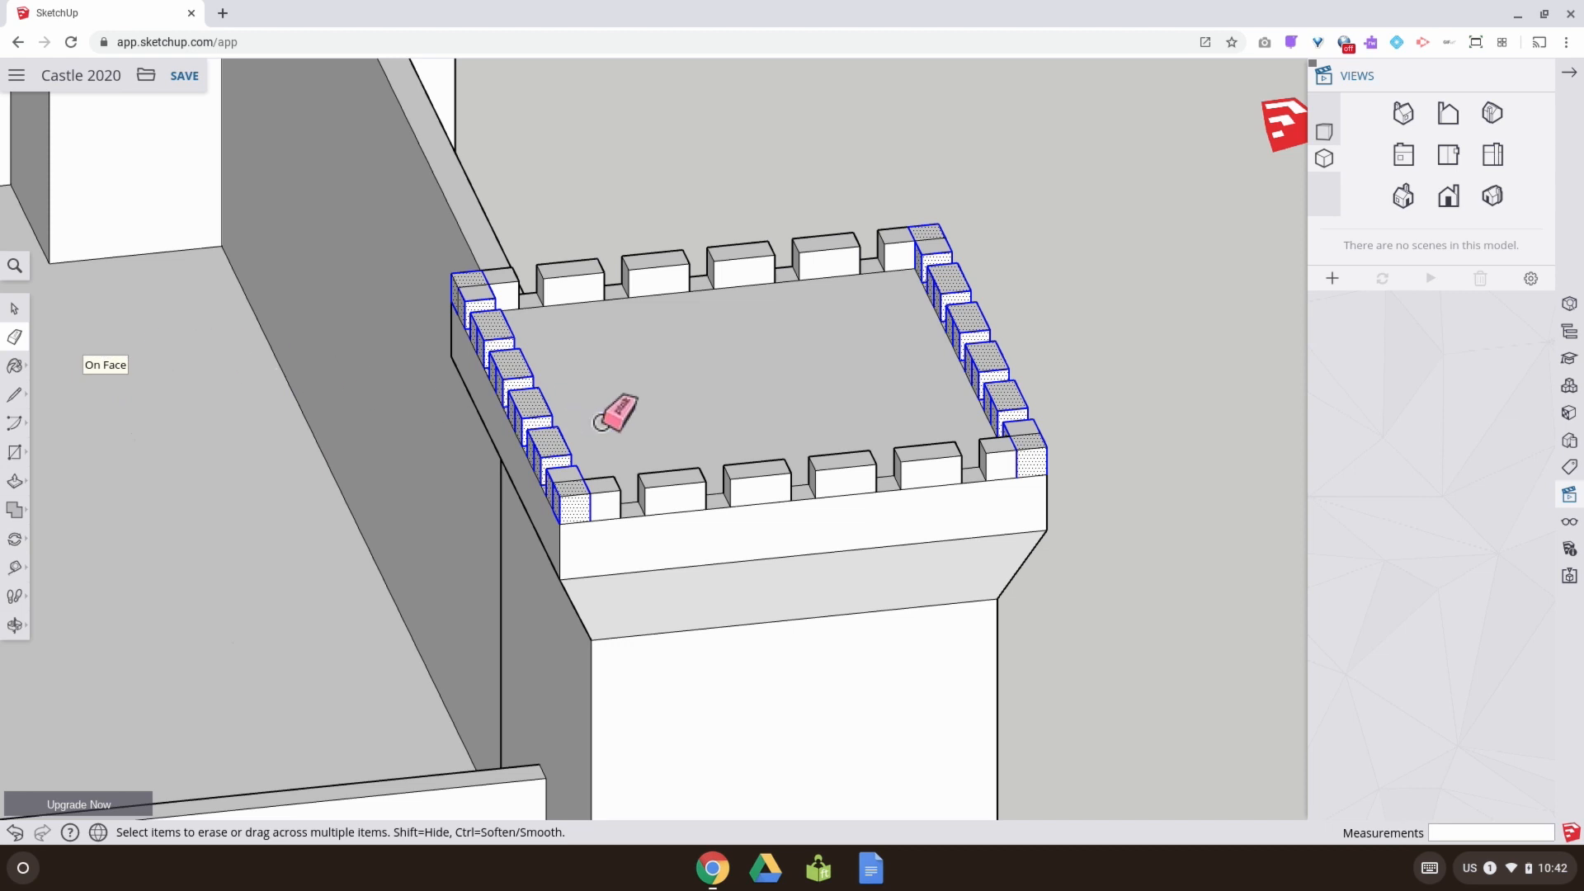
{"action": "left_click", "coordinate": [14, 308]}
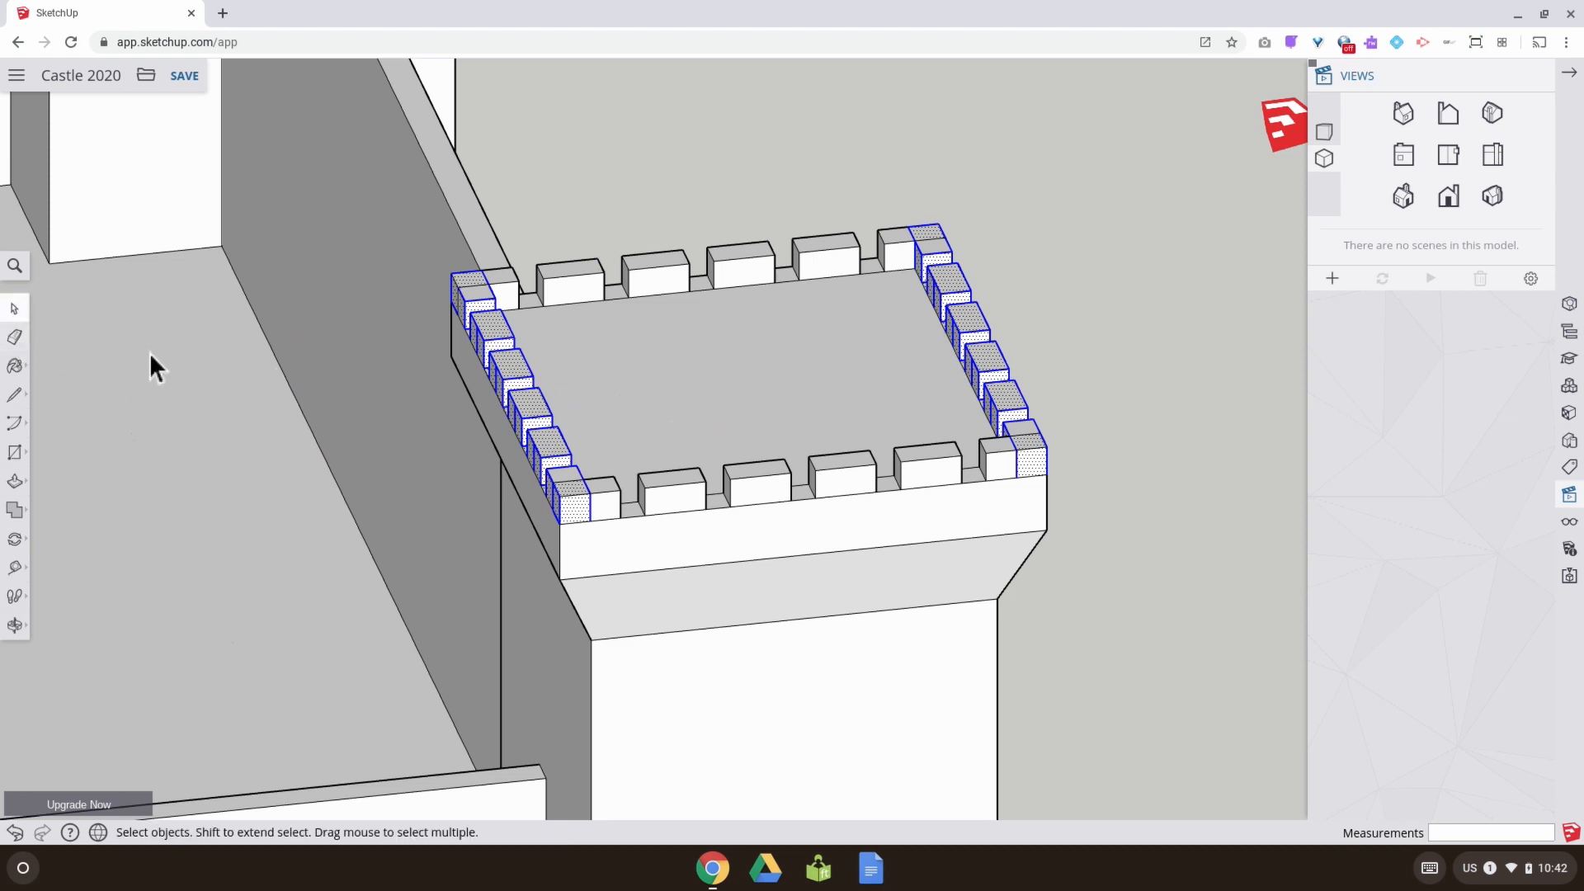
{"action": "left_click", "coordinate": [85, 364]}
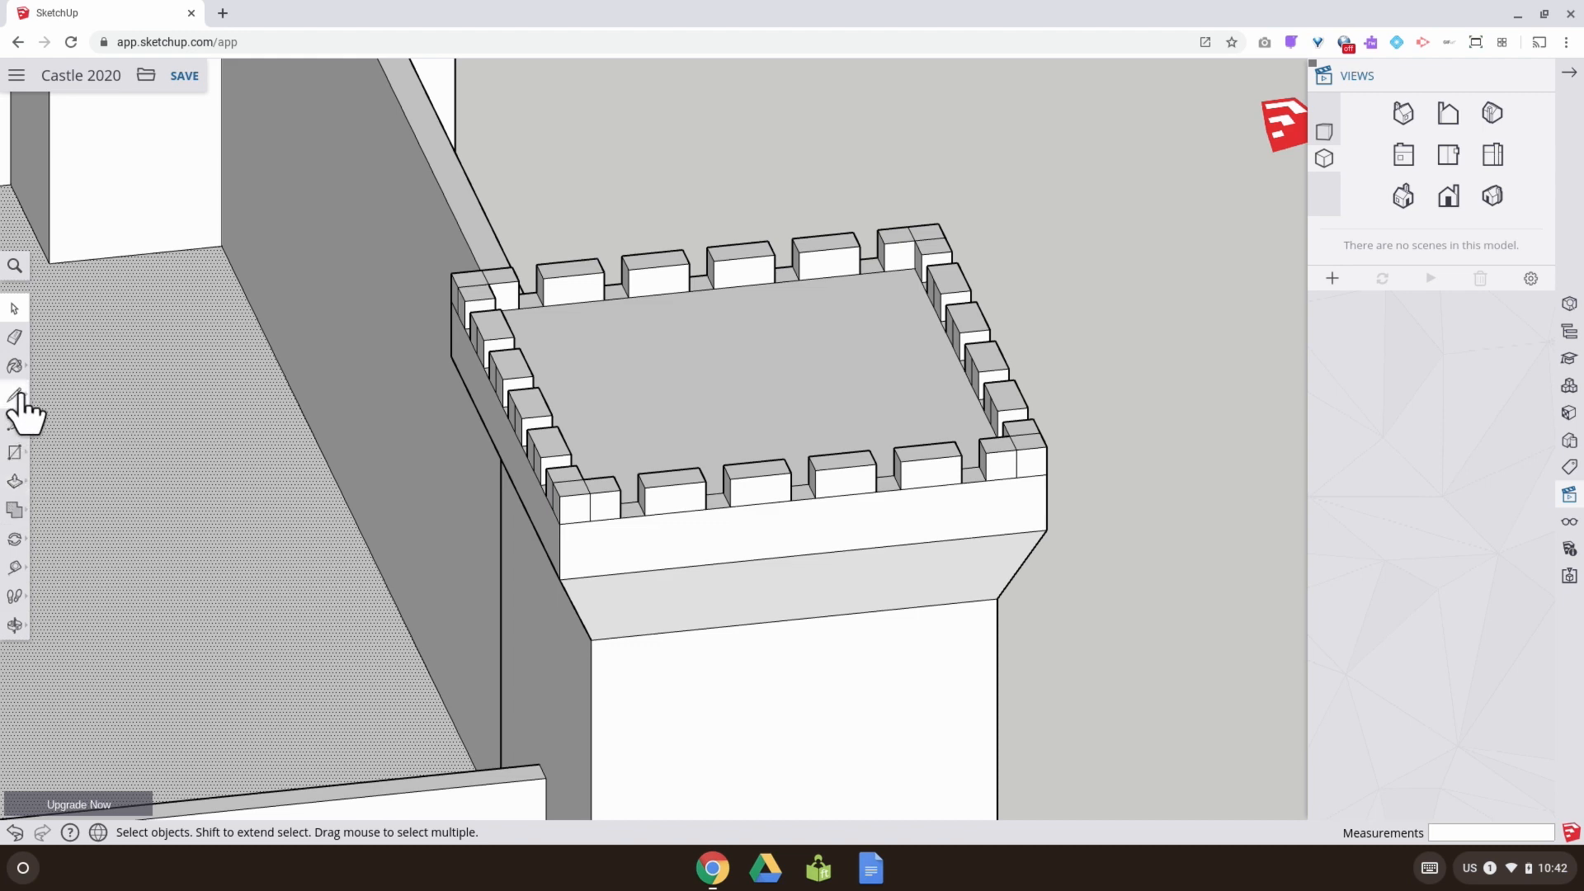
Erase the overlapping seam edges on the front and top of the nearest corner battlement so it becomes one L-shaped block
{"action": "left_click", "coordinate": [14, 337]}
{"action": "scroll", "coordinate": [659, 388], "scroll_direction": "down", "scroll_amount": 3}
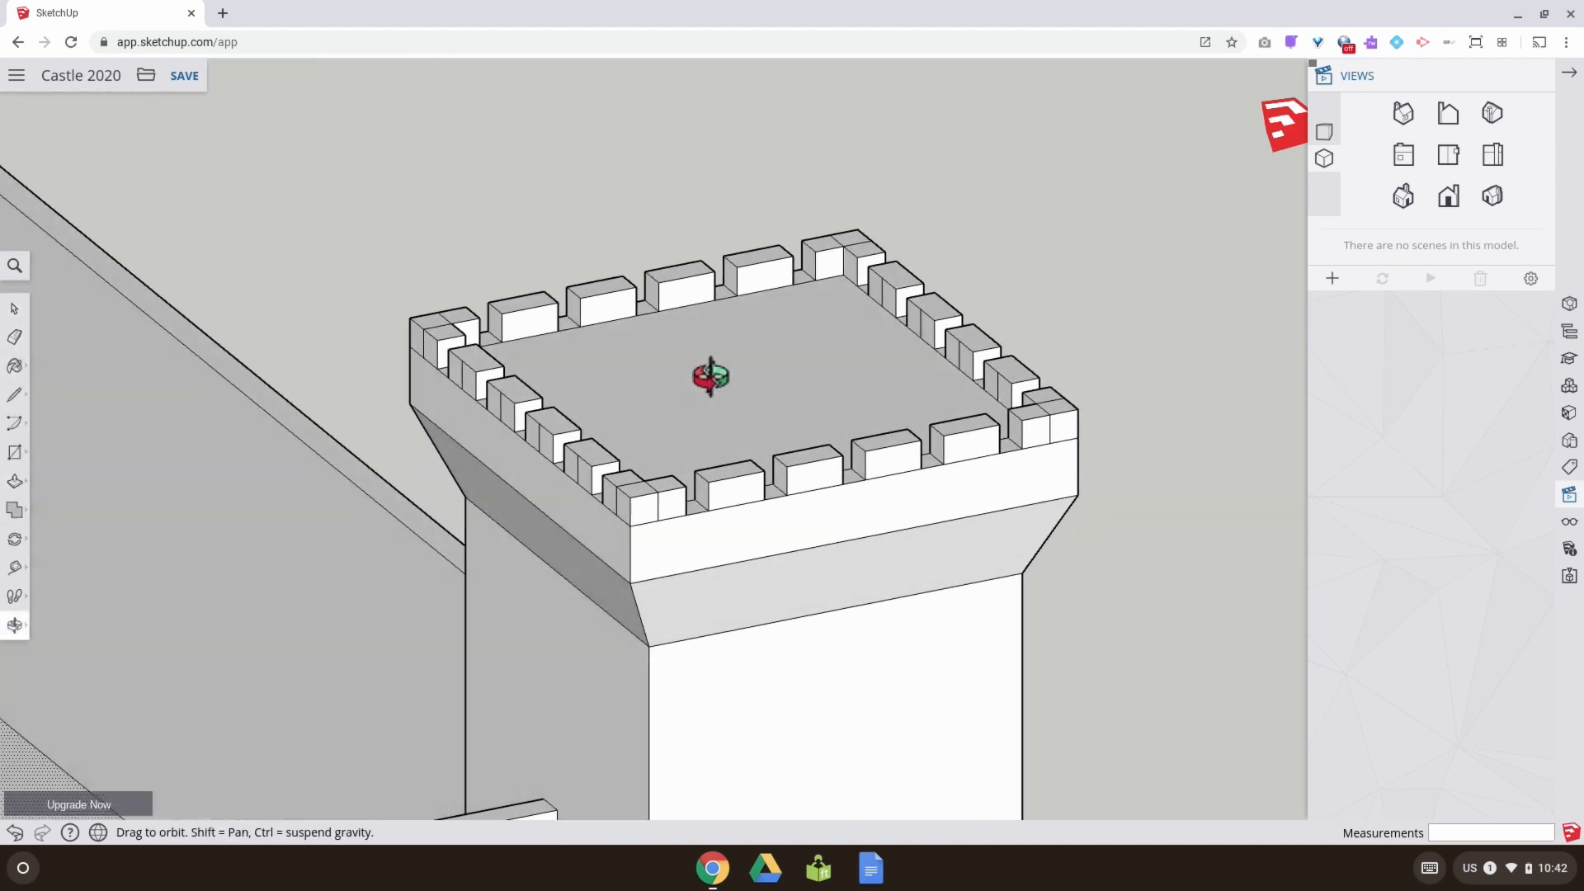
{"action": "scroll", "coordinate": [656, 505], "scroll_direction": "up", "scroll_amount": 5}
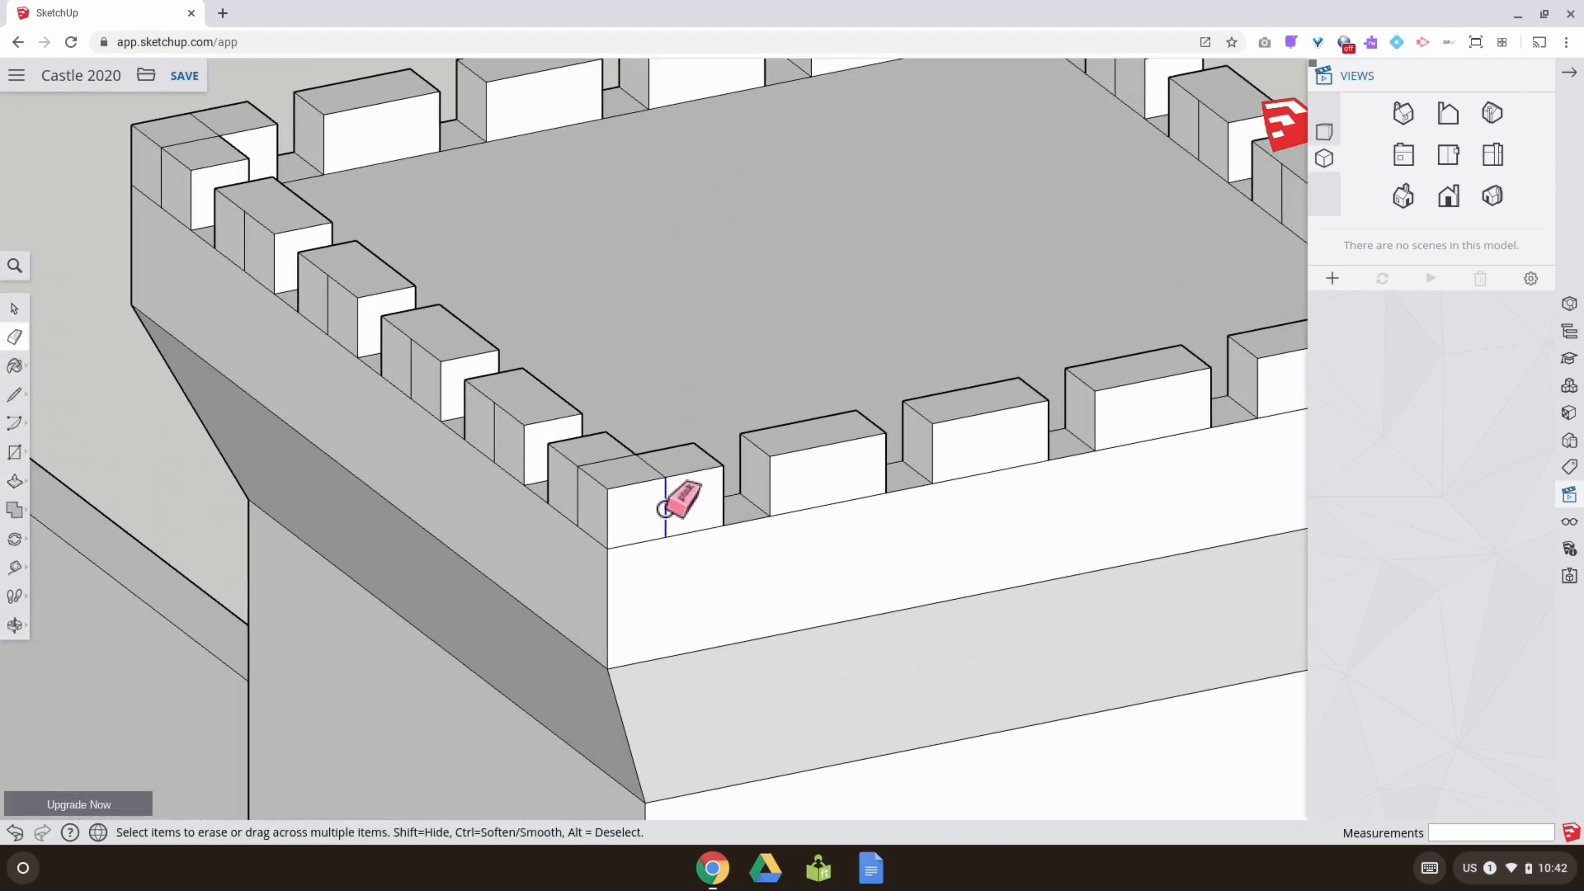
{"action": "left_click_drag", "start_coordinate": [575, 498], "coordinate": [589, 481]}
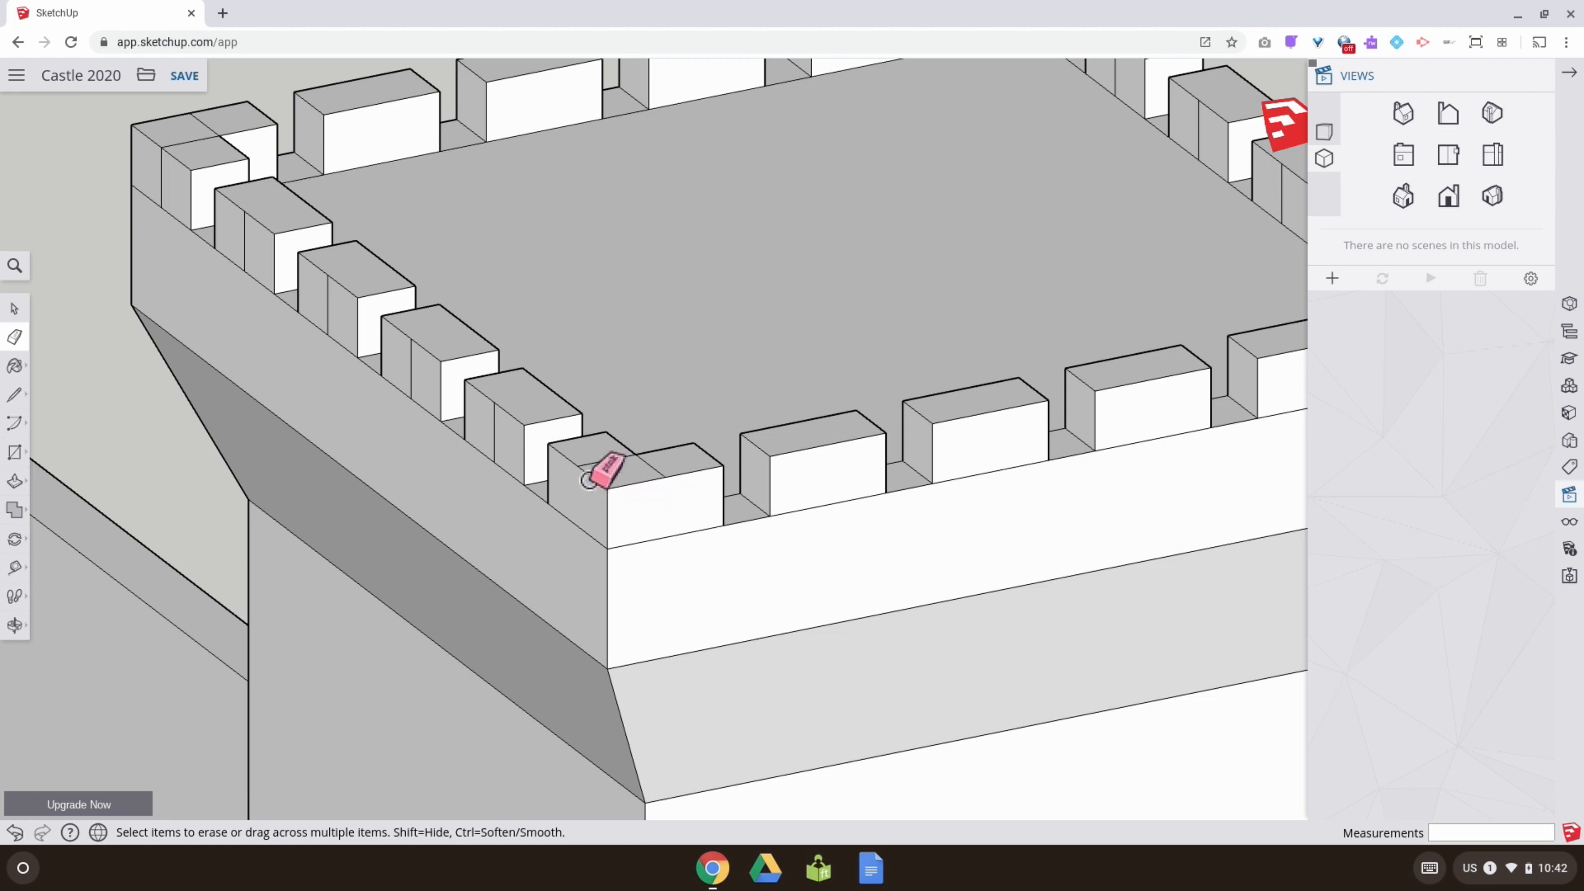
{"action": "left_click", "coordinate": [602, 464]}
{"action": "left_click", "coordinate": [652, 466]}
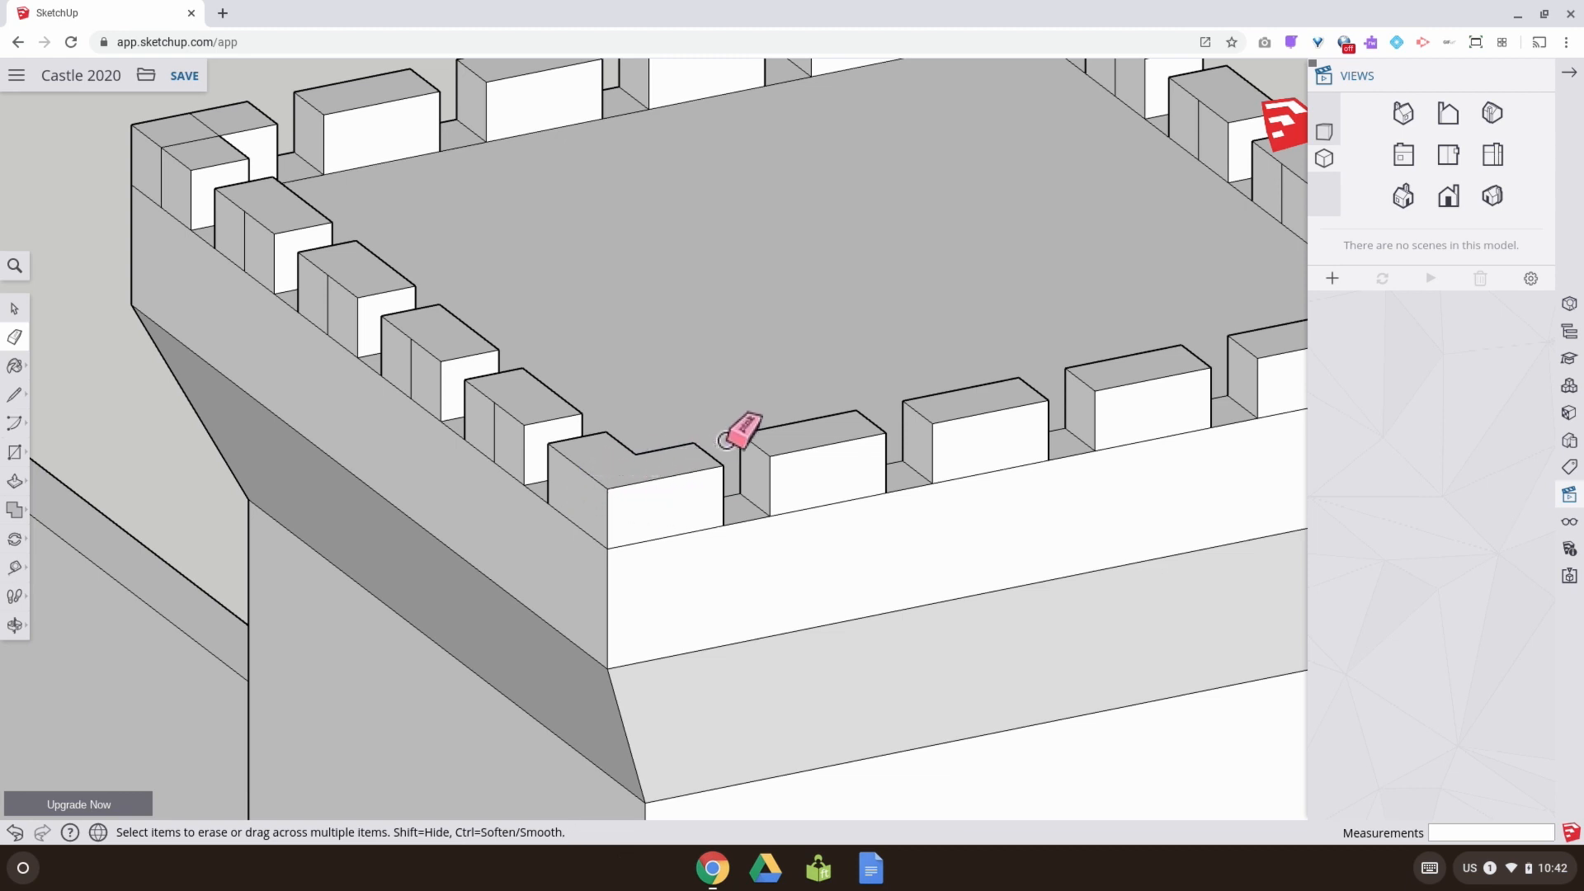
Erase the seam edges on the inner faces of the adjoining battlement row and on the corner battlement at its end
{"action": "mouse_move", "coordinate": [727, 446]}
{"action": "middle_mouse_down"}
{"action": "mouse_move", "coordinate": [474, 508]}
{"action": "mouse_move", "coordinate": [28, 477]}
{"action": "middle_mouse_up"}
{"action": "middle_click_drag", "start_coordinate": [382, 321], "coordinate": [10, 301]}
{"action": "middle_click_drag", "start_coordinate": [508, 291], "coordinate": [316, 262]}
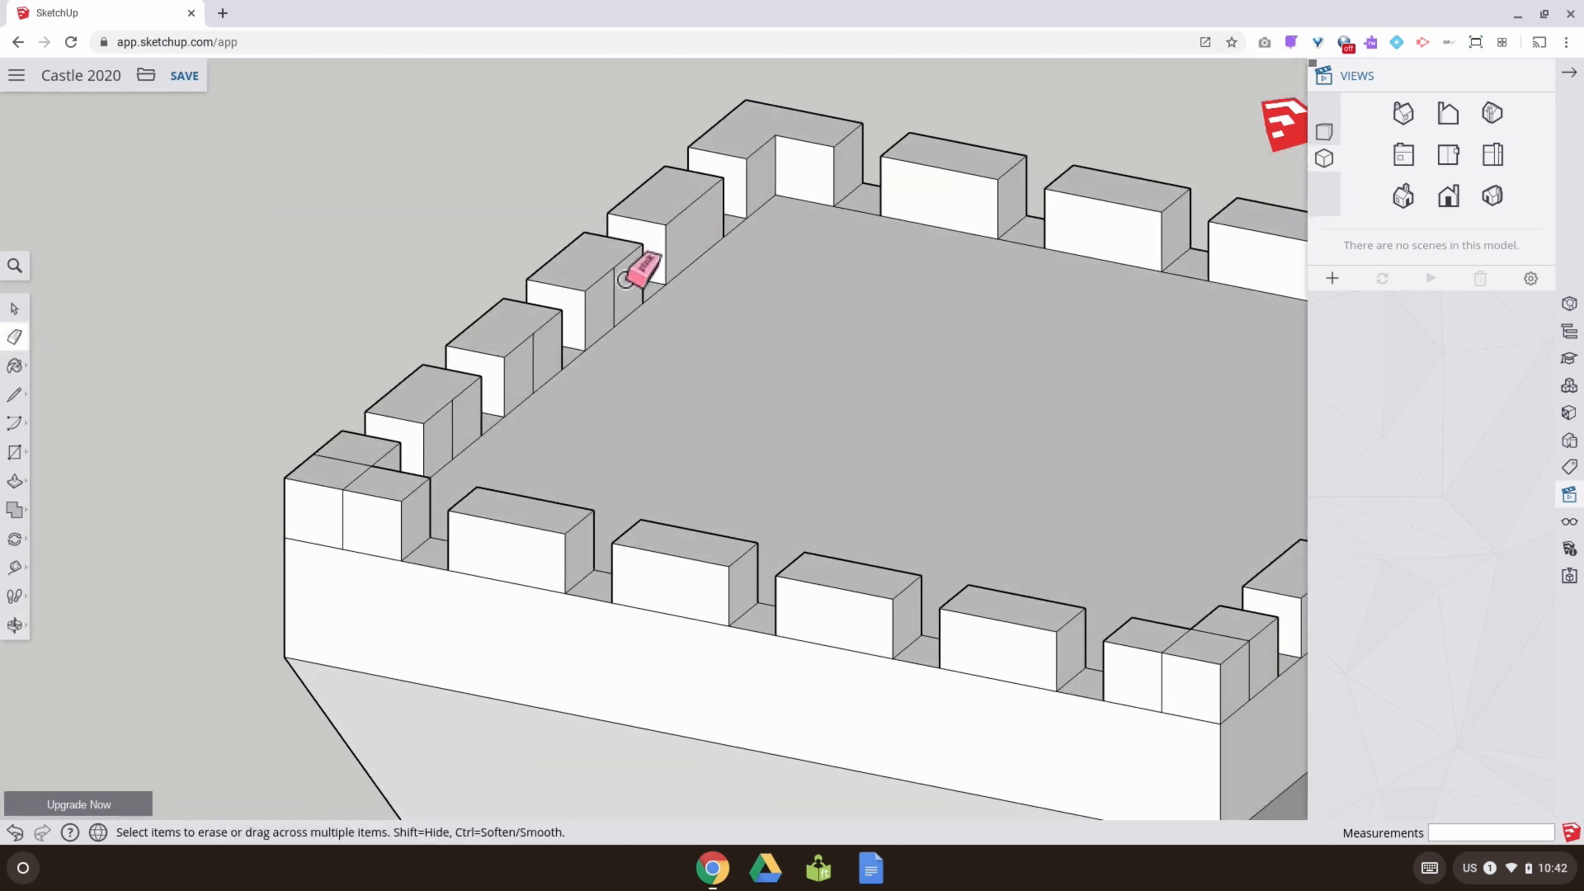
{"action": "left_click_drag", "start_coordinate": [624, 281], "coordinate": [604, 305]}
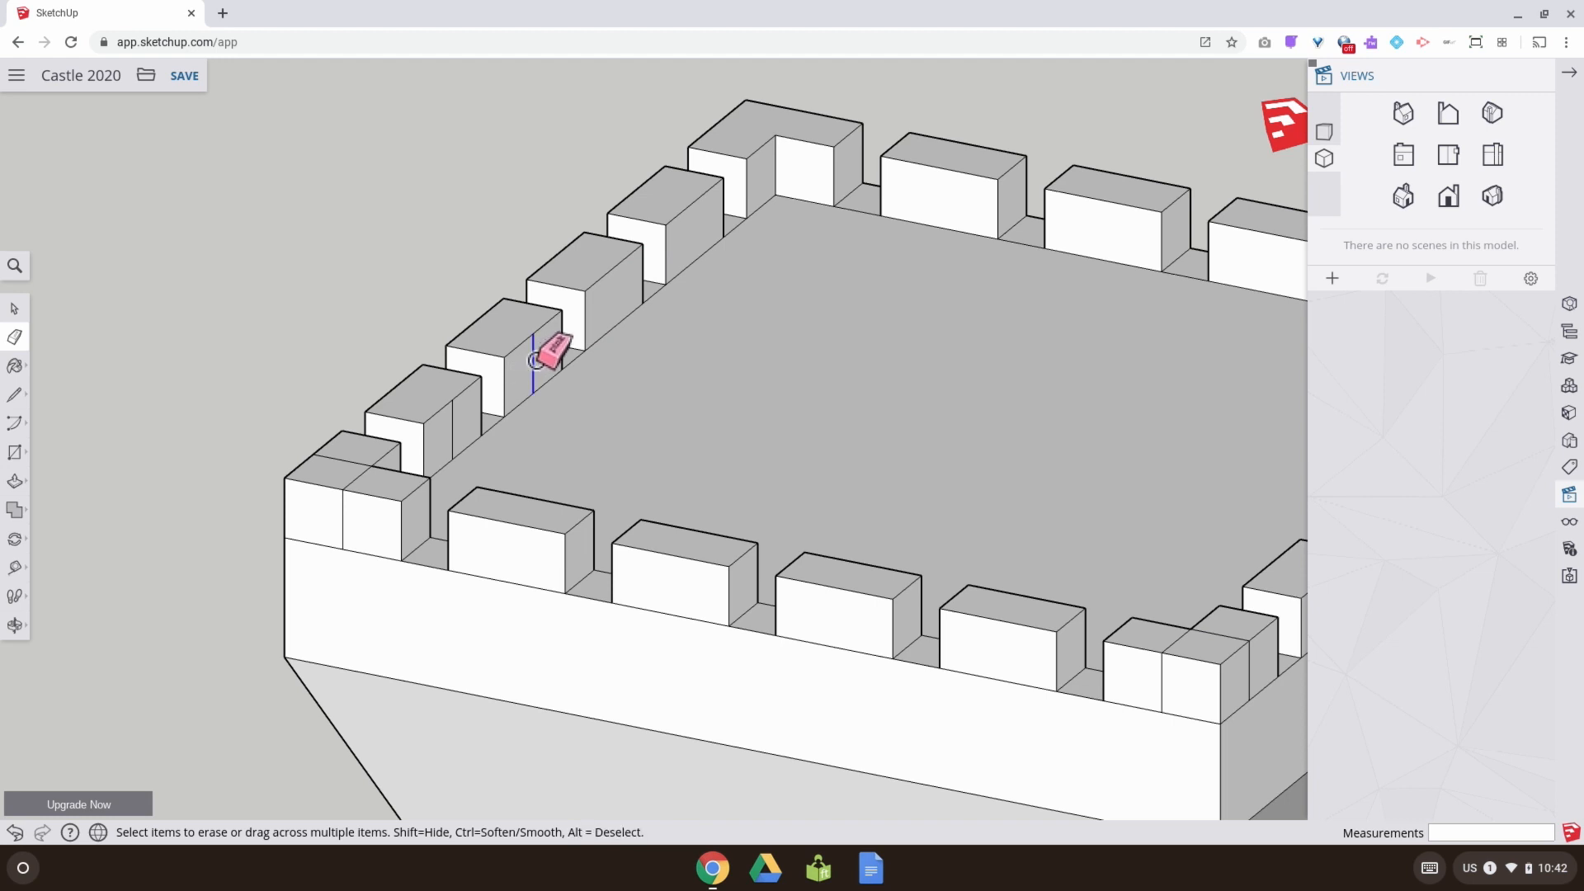
{"action": "left_click_drag", "start_coordinate": [442, 433], "coordinate": [434, 439]}
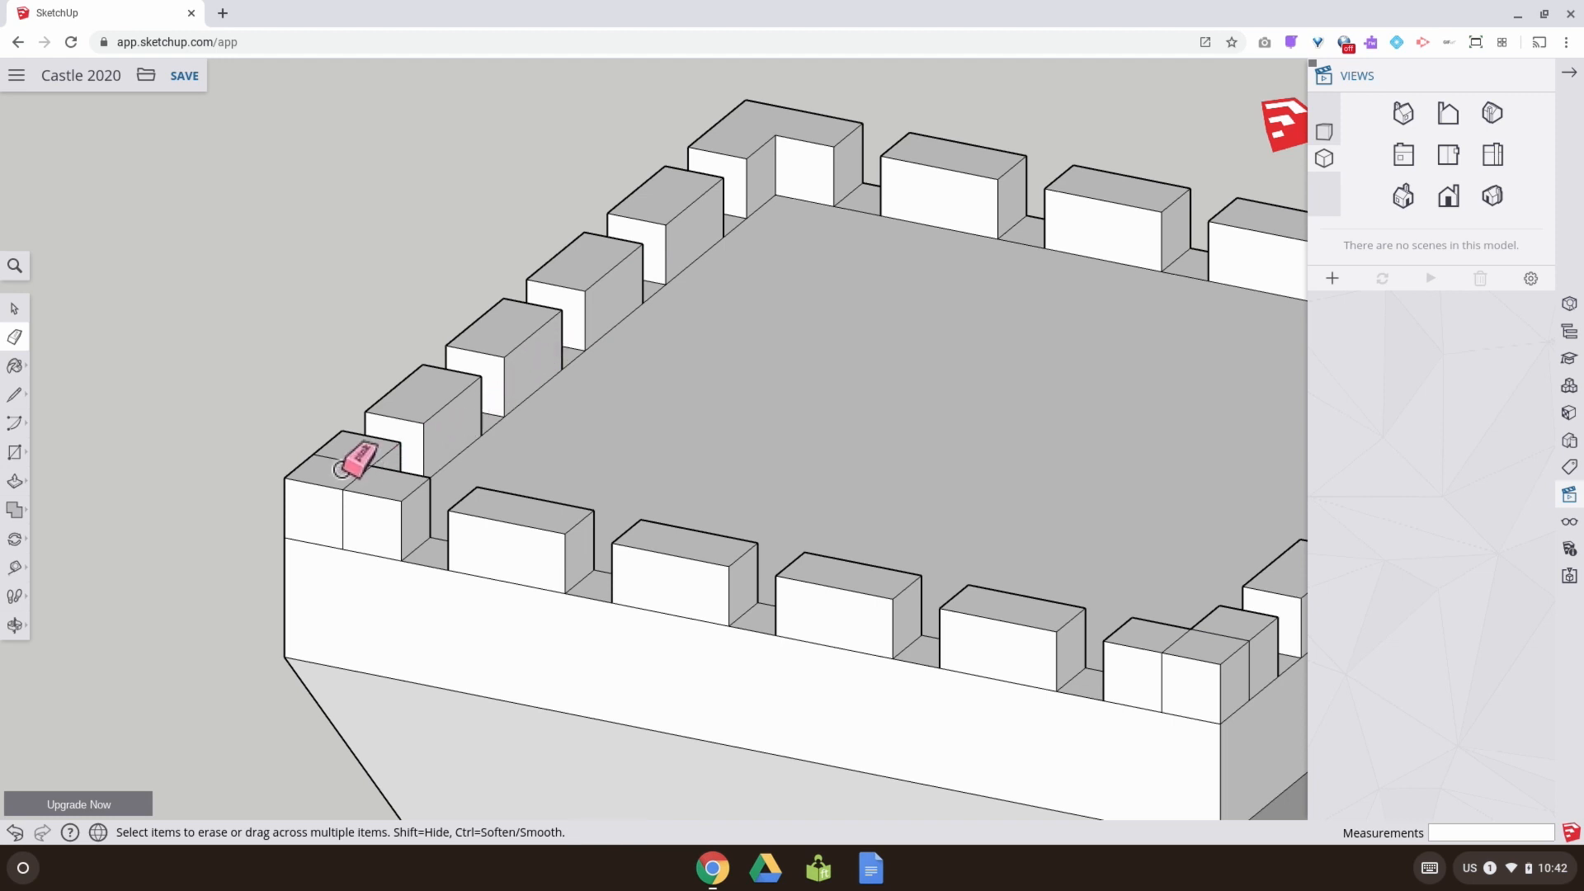
{"action": "left_click_drag", "start_coordinate": [355, 477], "coordinate": [348, 498]}
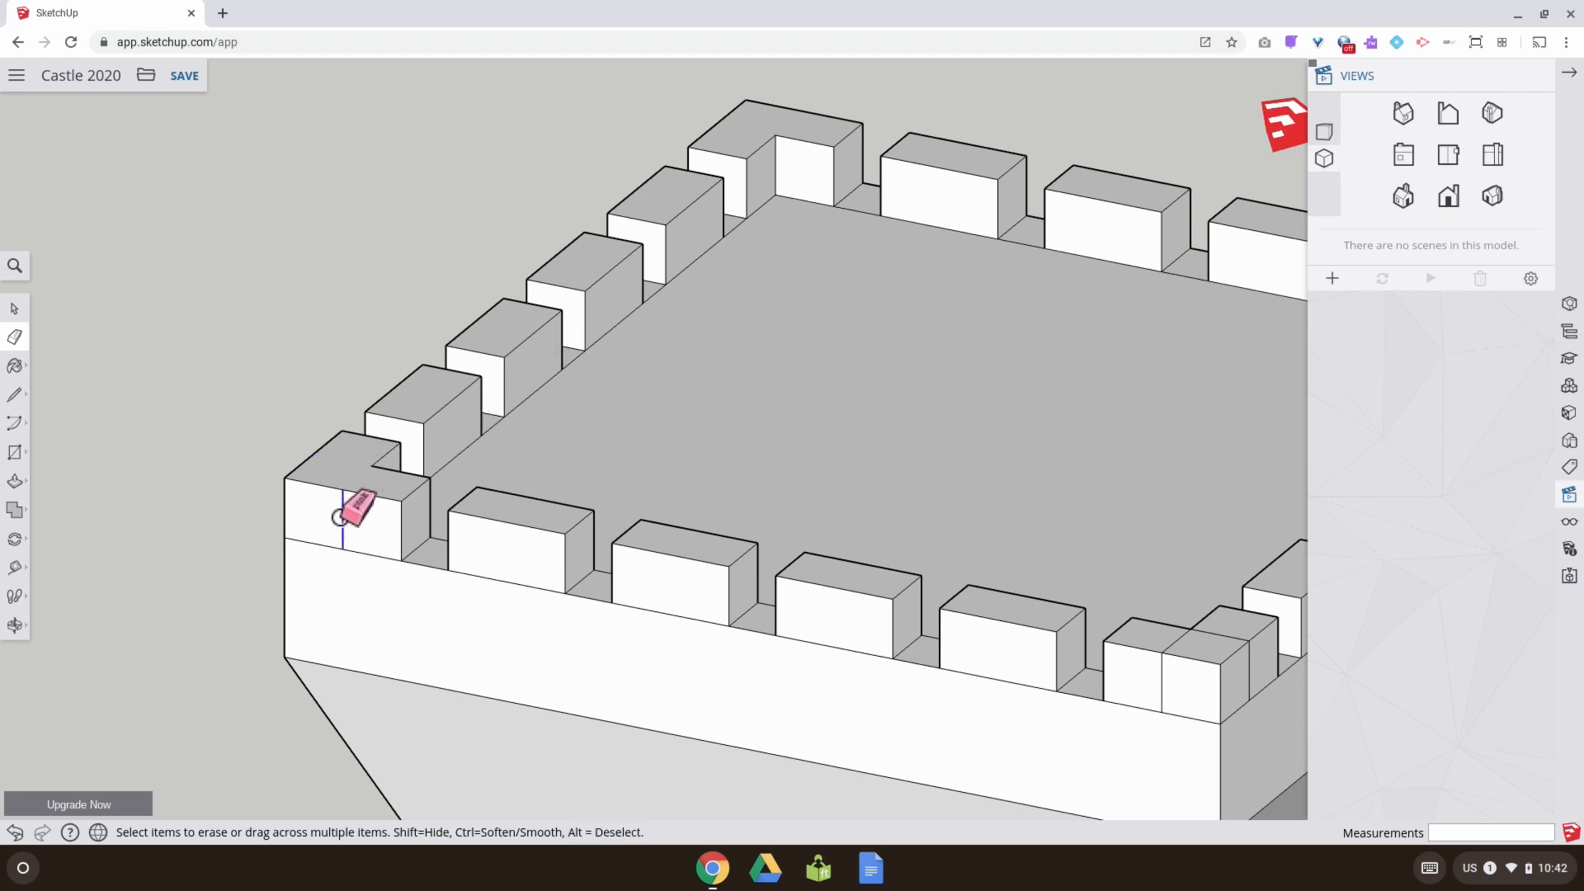
Erase the seam edges on the next corner battlement and on the outer faces of the two battlements beside it
{"action": "middle_click_drag", "start_coordinate": [829, 567], "coordinate": [627, 549]}
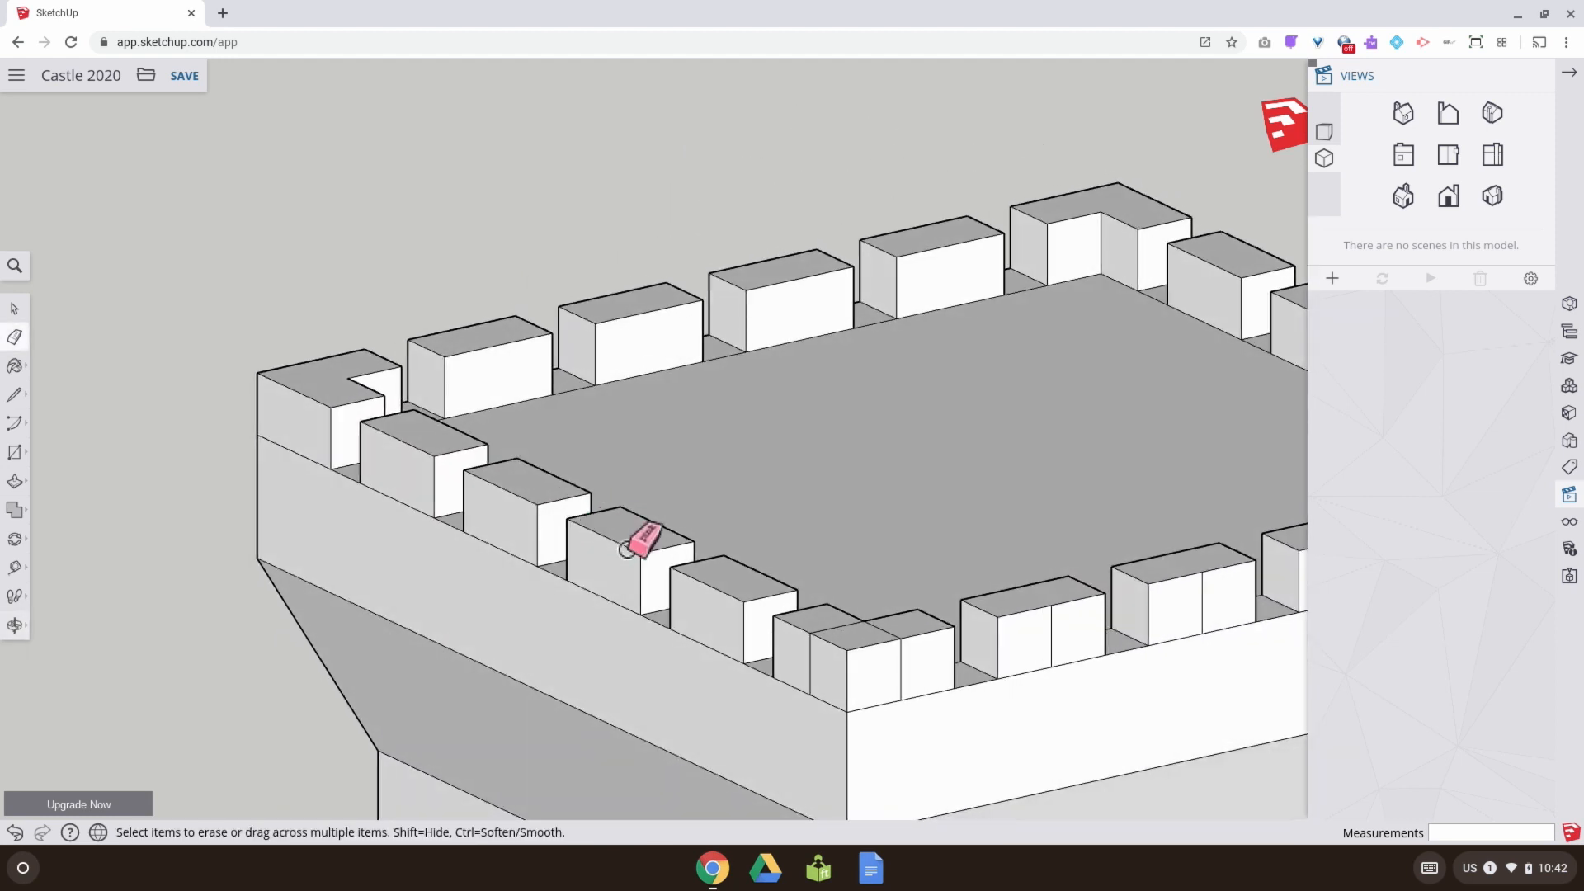
{"action": "mouse_move", "coordinate": [986, 528]}
{"action": "middle_mouse_down"}
{"action": "mouse_move", "coordinate": [868, 561]}
{"action": "mouse_move", "coordinate": [621, 584]}
{"action": "middle_mouse_up"}
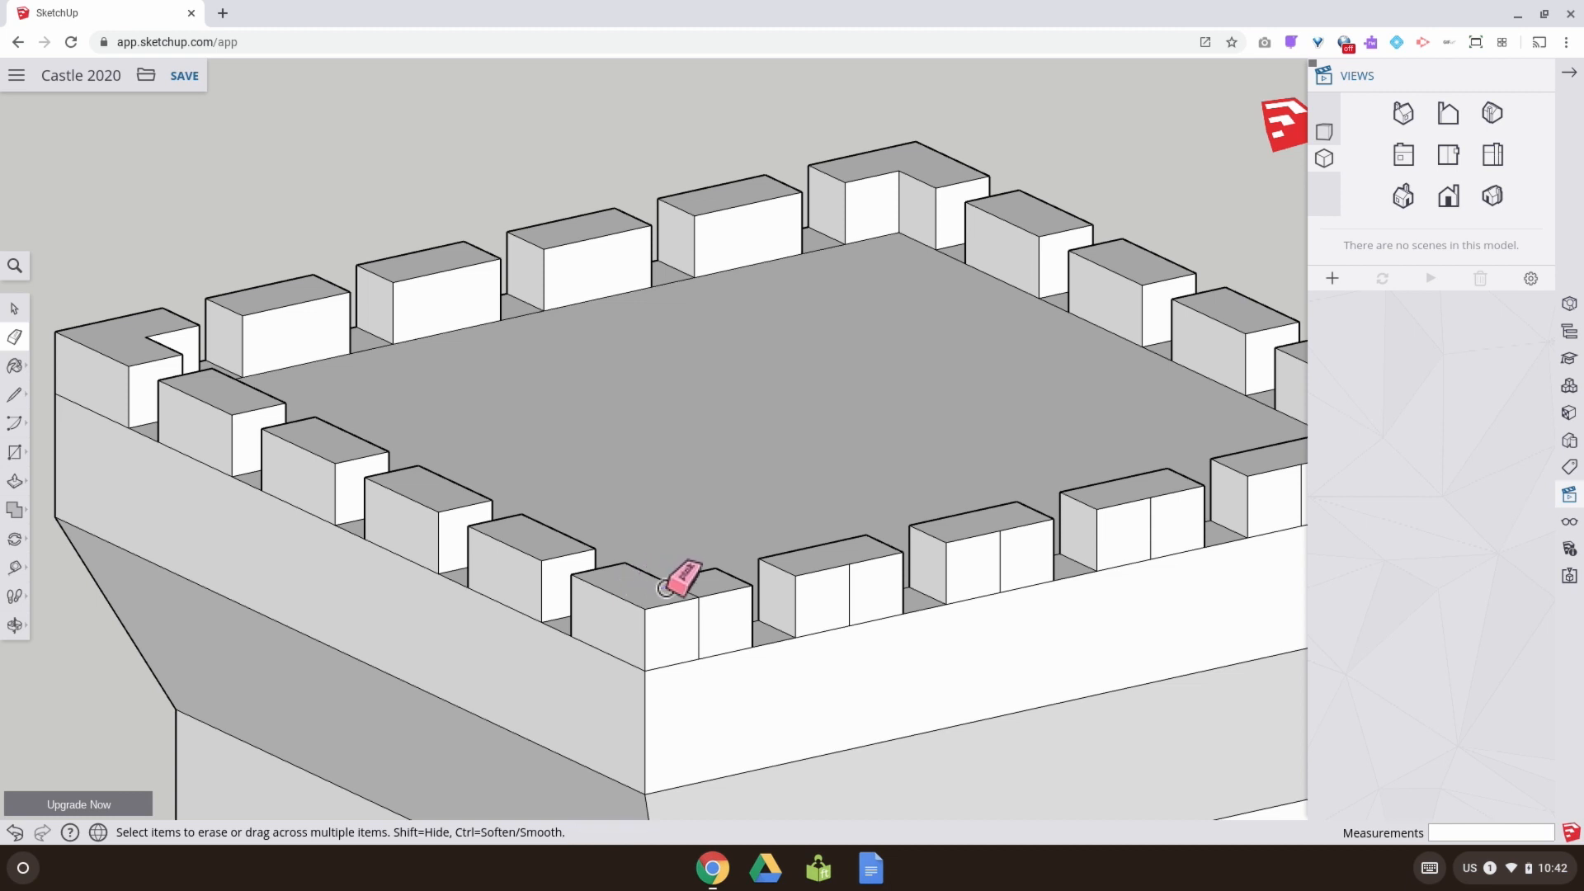
{"action": "left_click", "coordinate": [700, 617]}
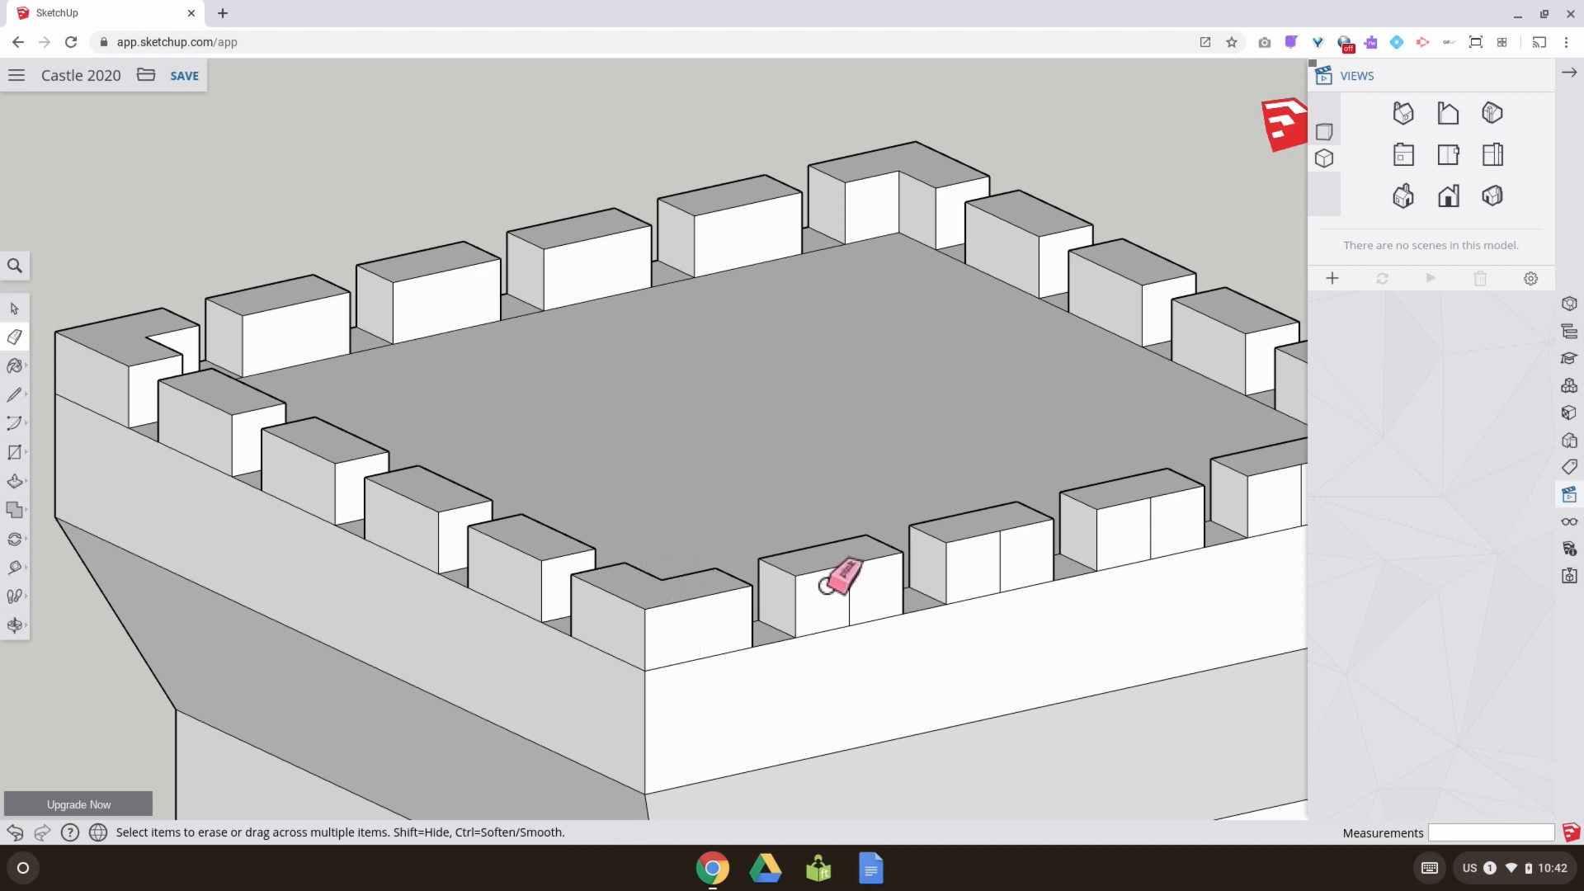
{"action": "left_click", "coordinate": [850, 585]}
{"action": "left_click", "coordinate": [999, 561]}
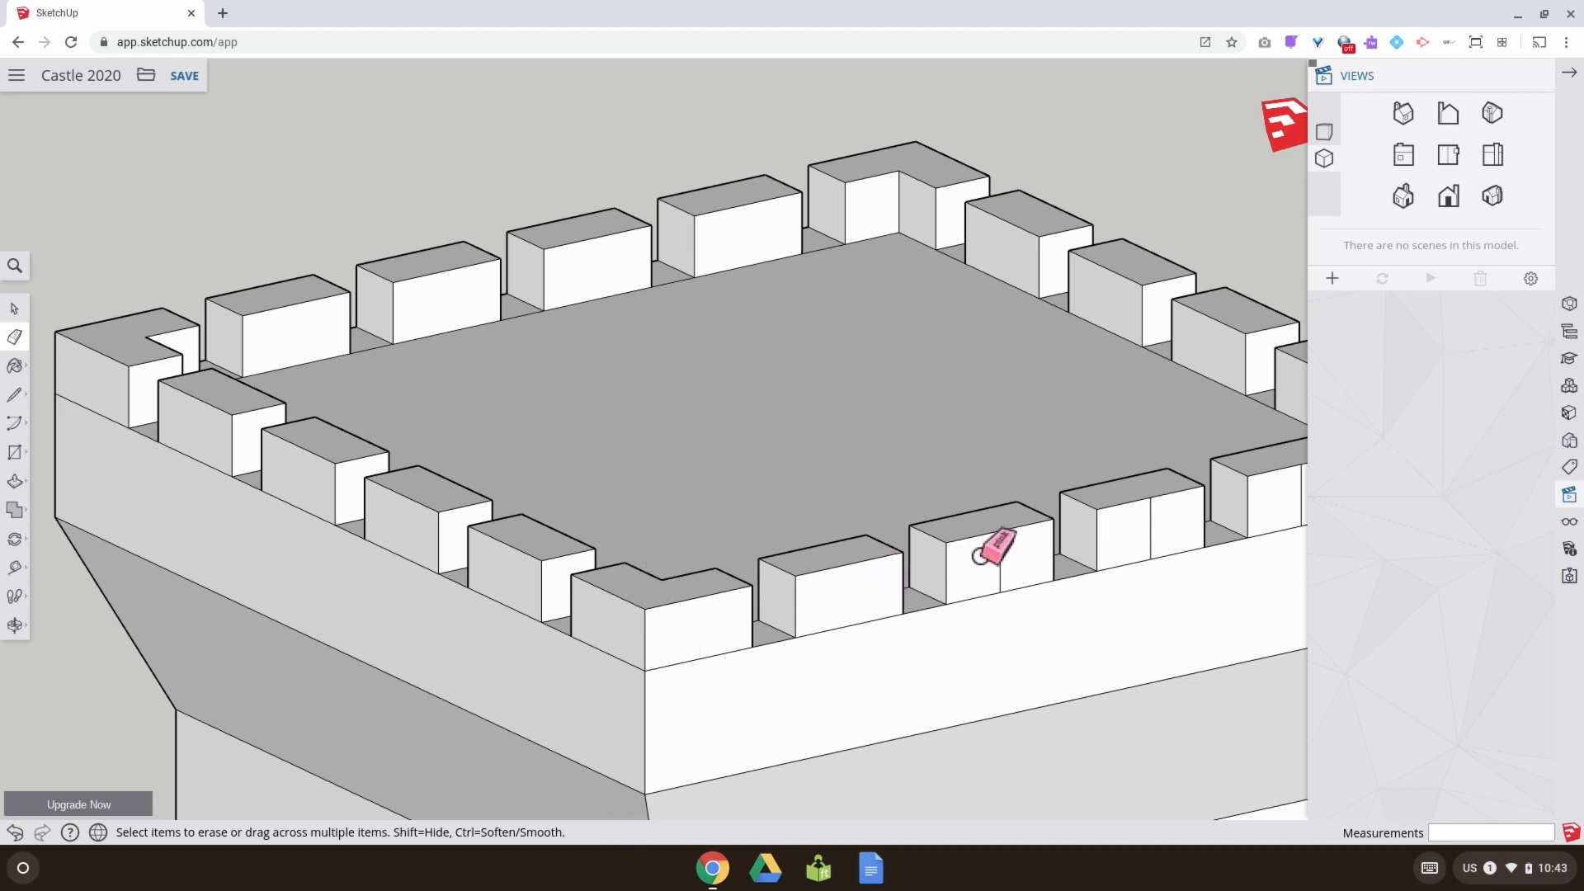
Erase the vertical seams from the inner faces of the four middle battlements along the adjoining parapet side
{"action": "mouse_move", "coordinate": [1022, 547]}
{"action": "middle_mouse_down"}
{"action": "mouse_move", "coordinate": [788, 584]}
{"action": "mouse_move", "coordinate": [500, 538]}
{"action": "middle_mouse_up"}
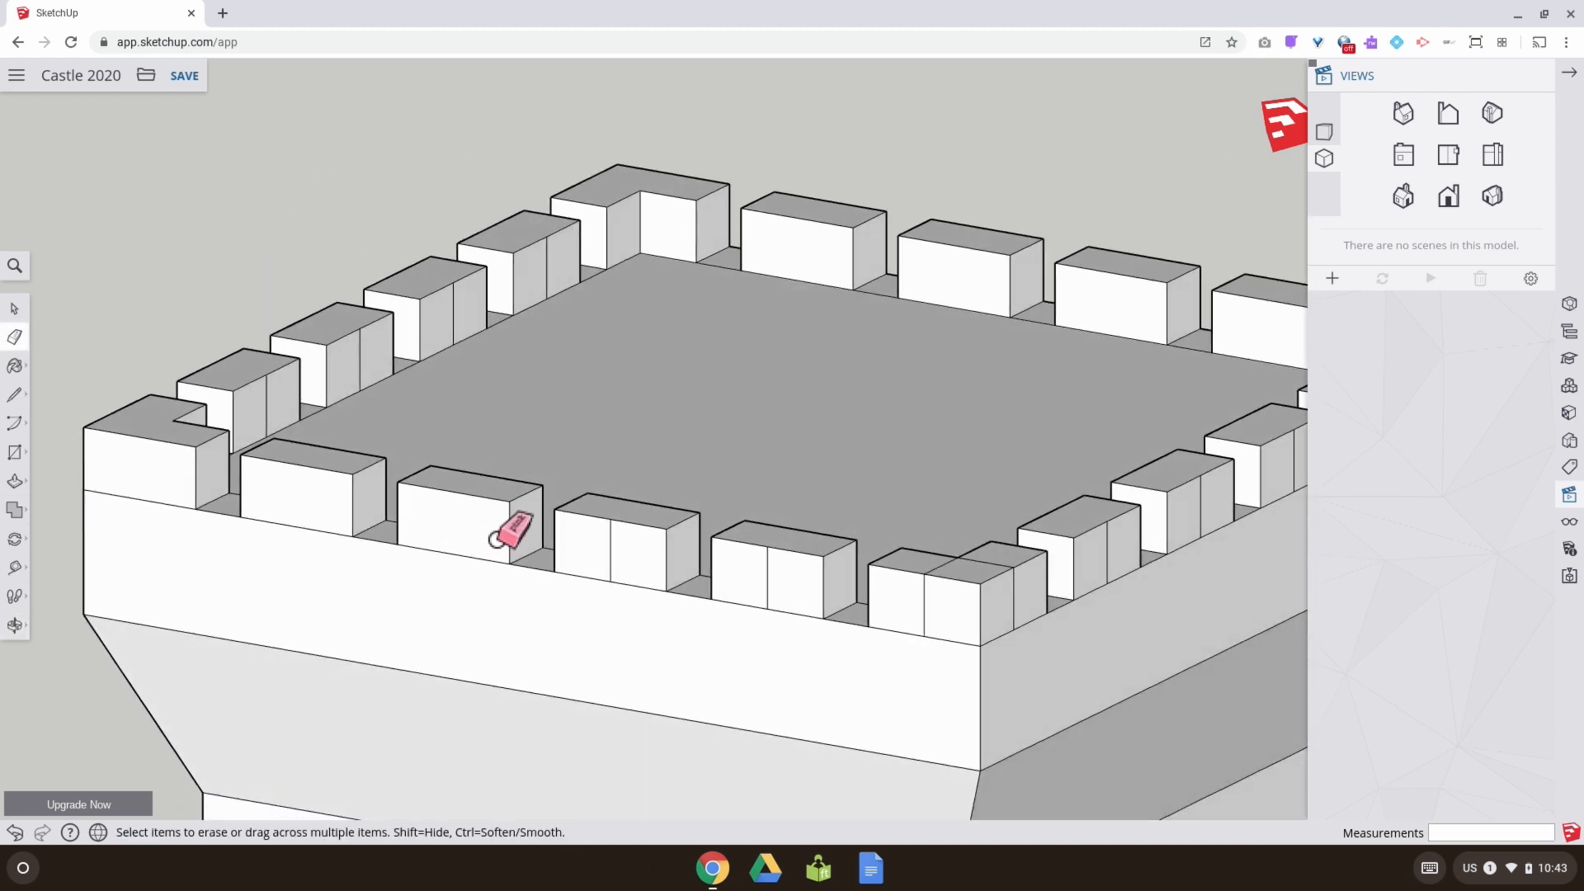
{"action": "middle_click_drag", "start_coordinate": [298, 427], "coordinate": [259, 435]}
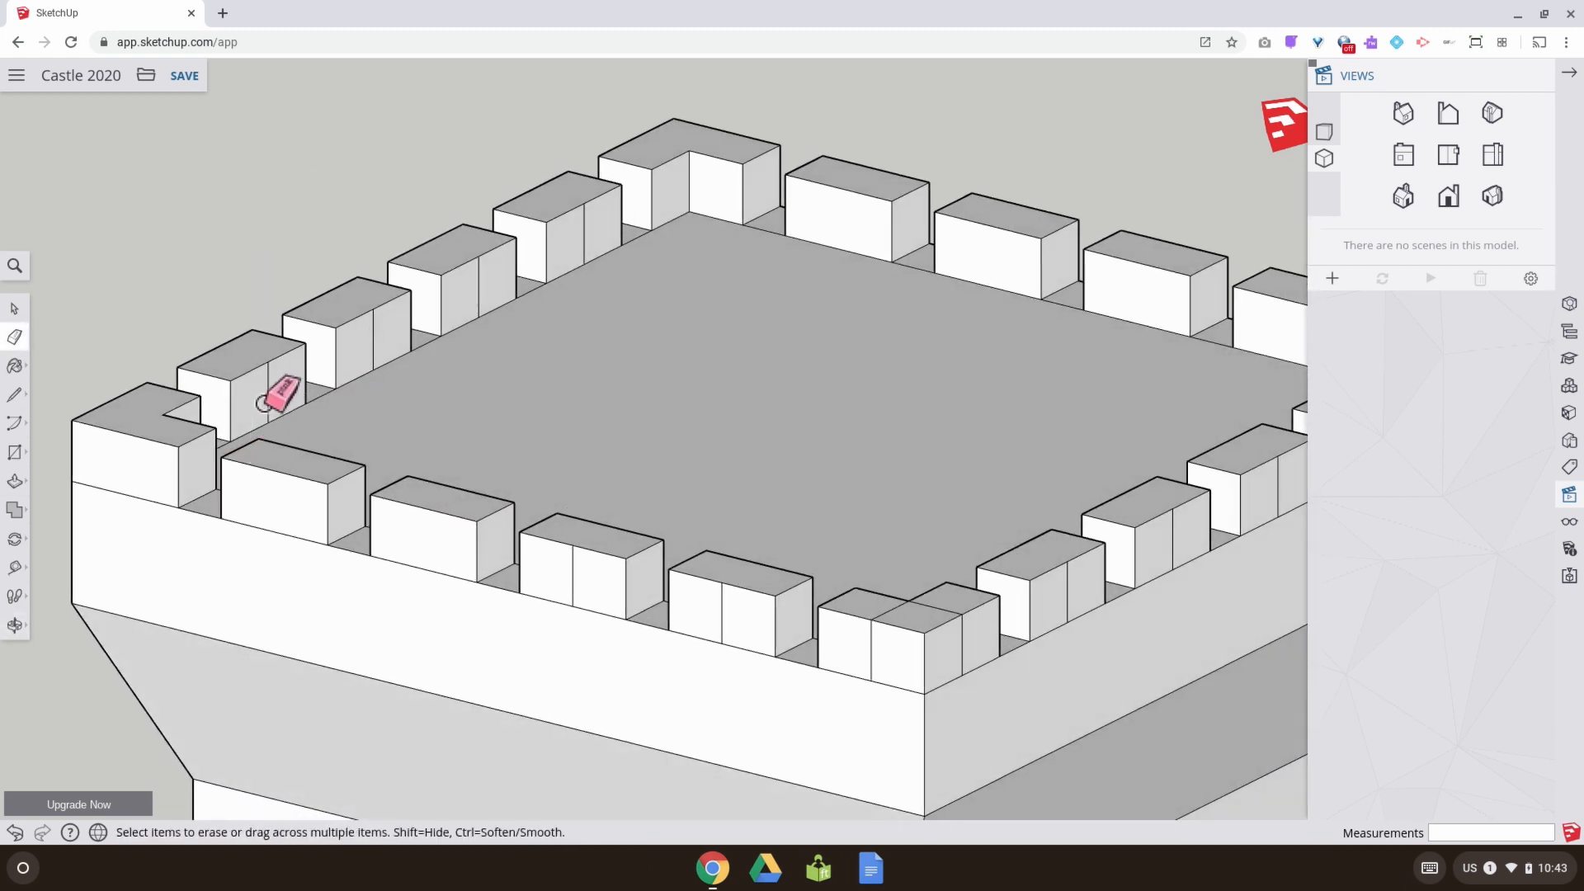
{"action": "left_click", "coordinate": [264, 402]}
{"action": "left_click", "coordinate": [373, 344]}
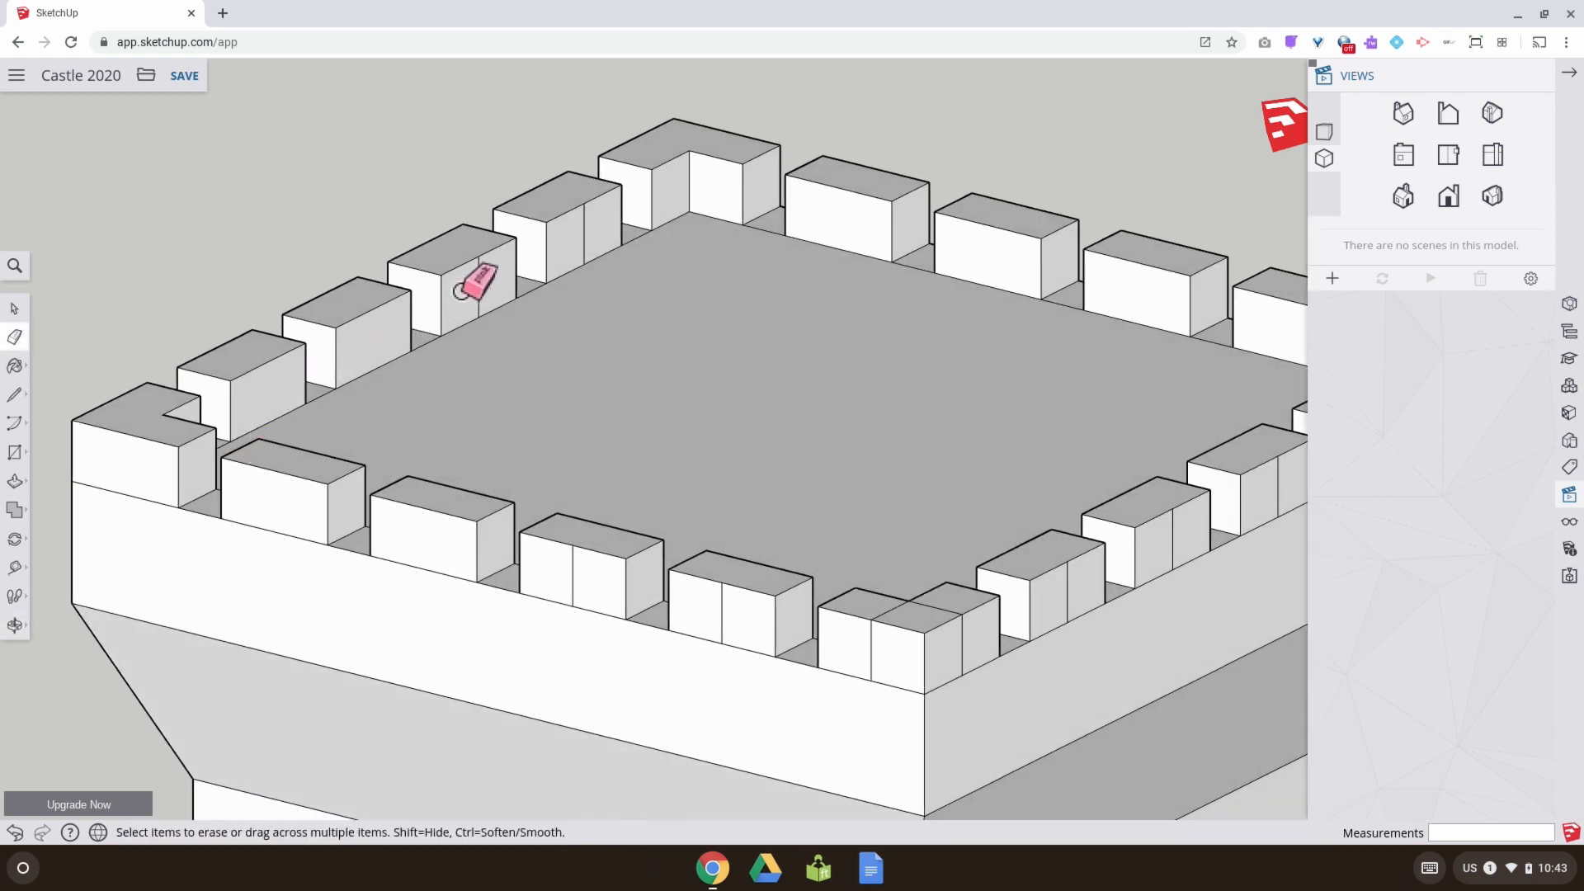
{"action": "left_click", "coordinate": [485, 276]}
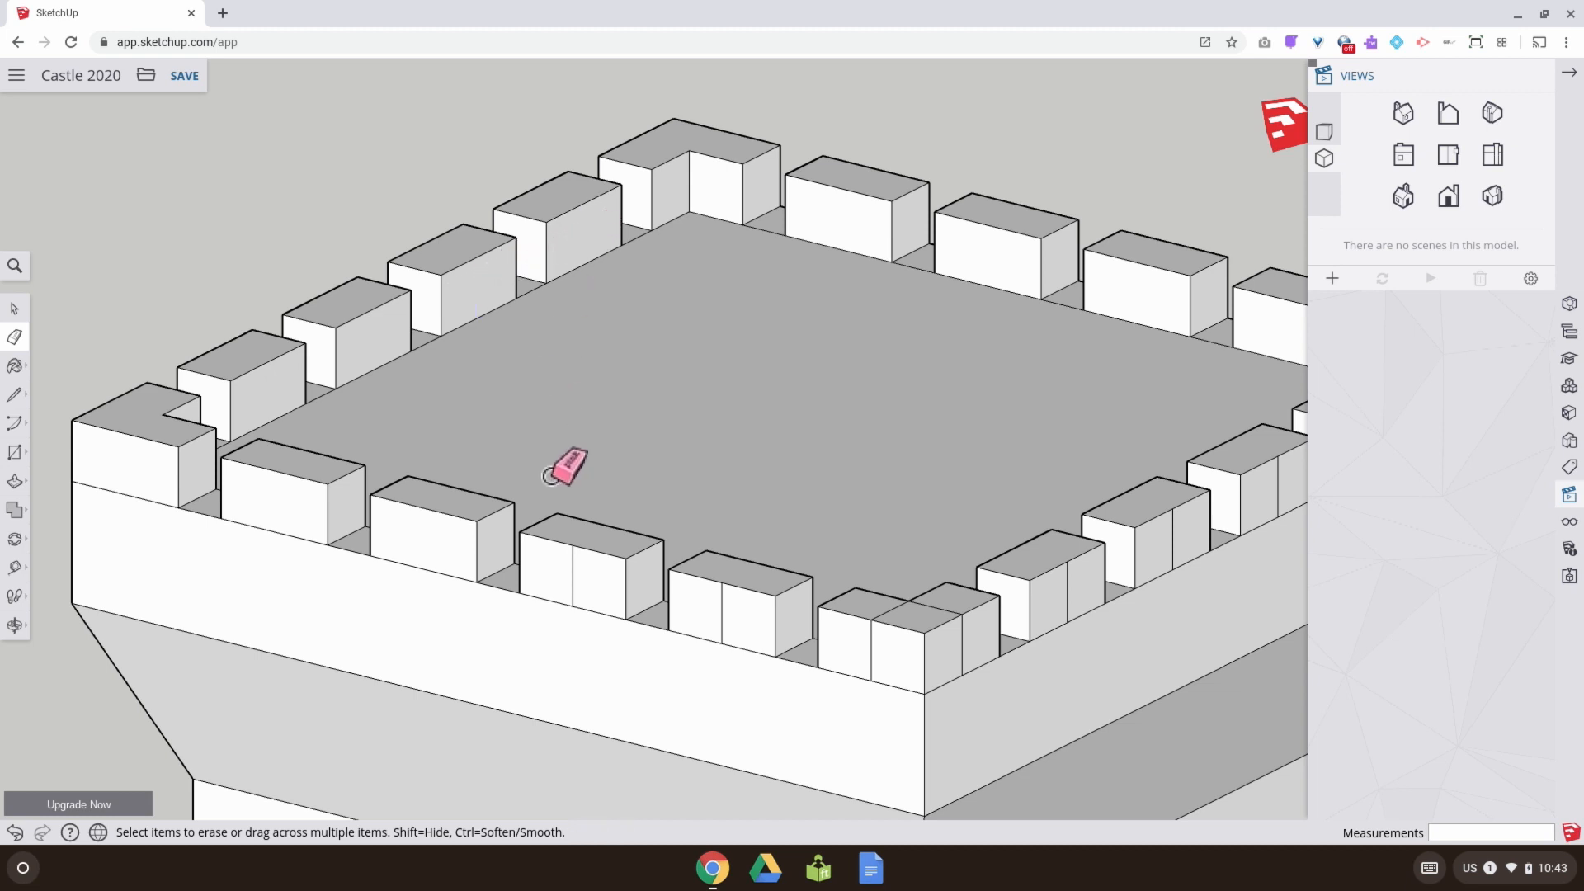
Erase the outer seams on the last two middle battlements of the partly cleaned row and merge its remaining corner battlement
{"action": "left_click", "coordinate": [569, 575]}
{"action": "left_click", "coordinate": [724, 611]}
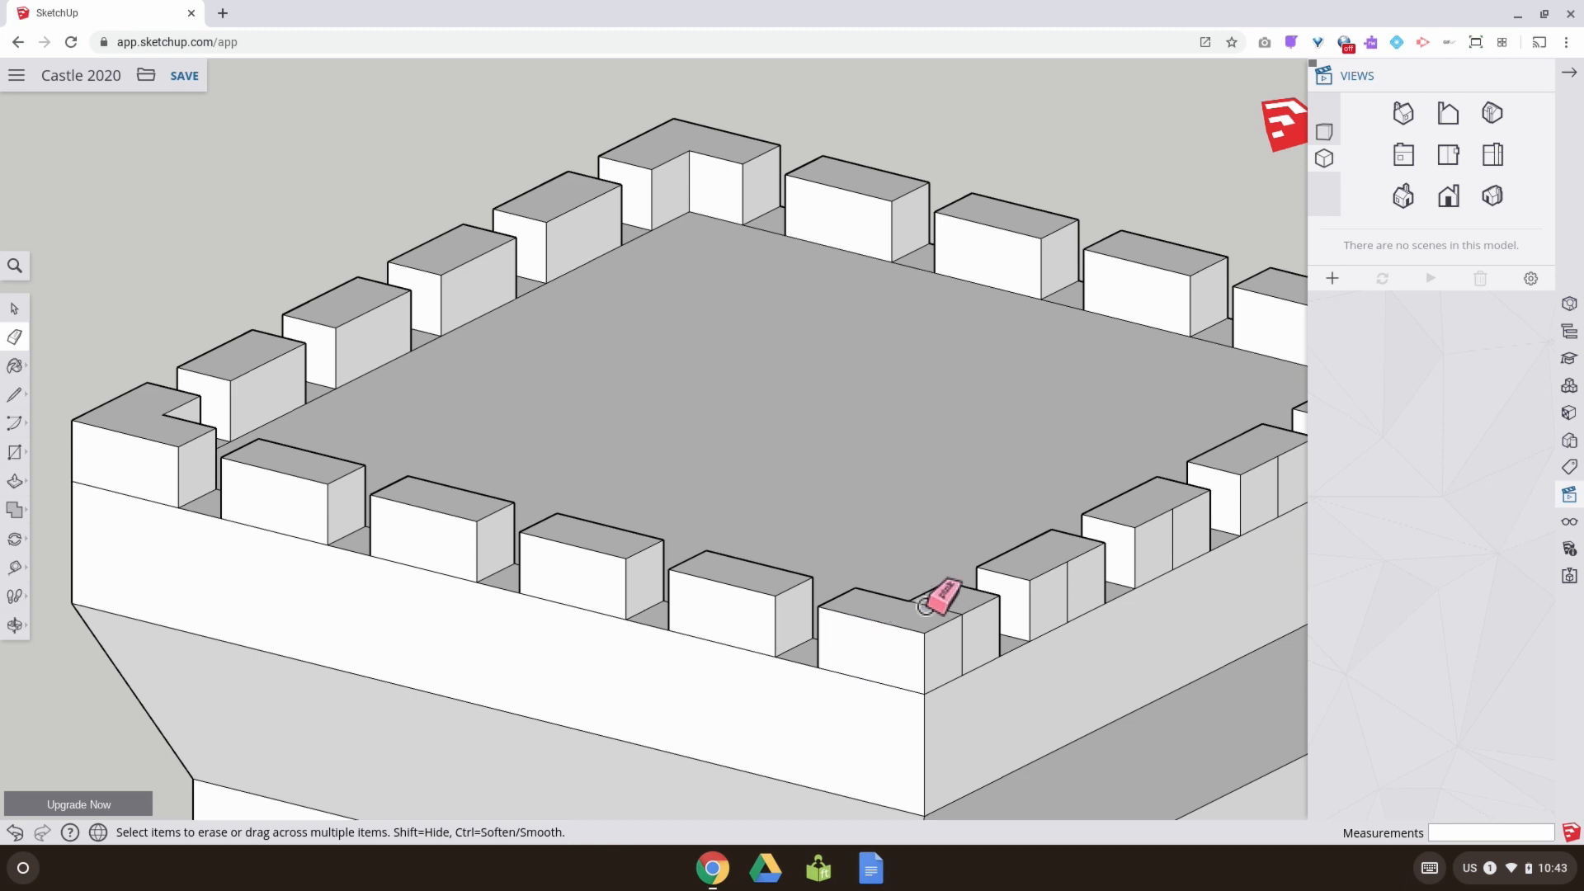
{"action": "left_click", "coordinate": [967, 639]}
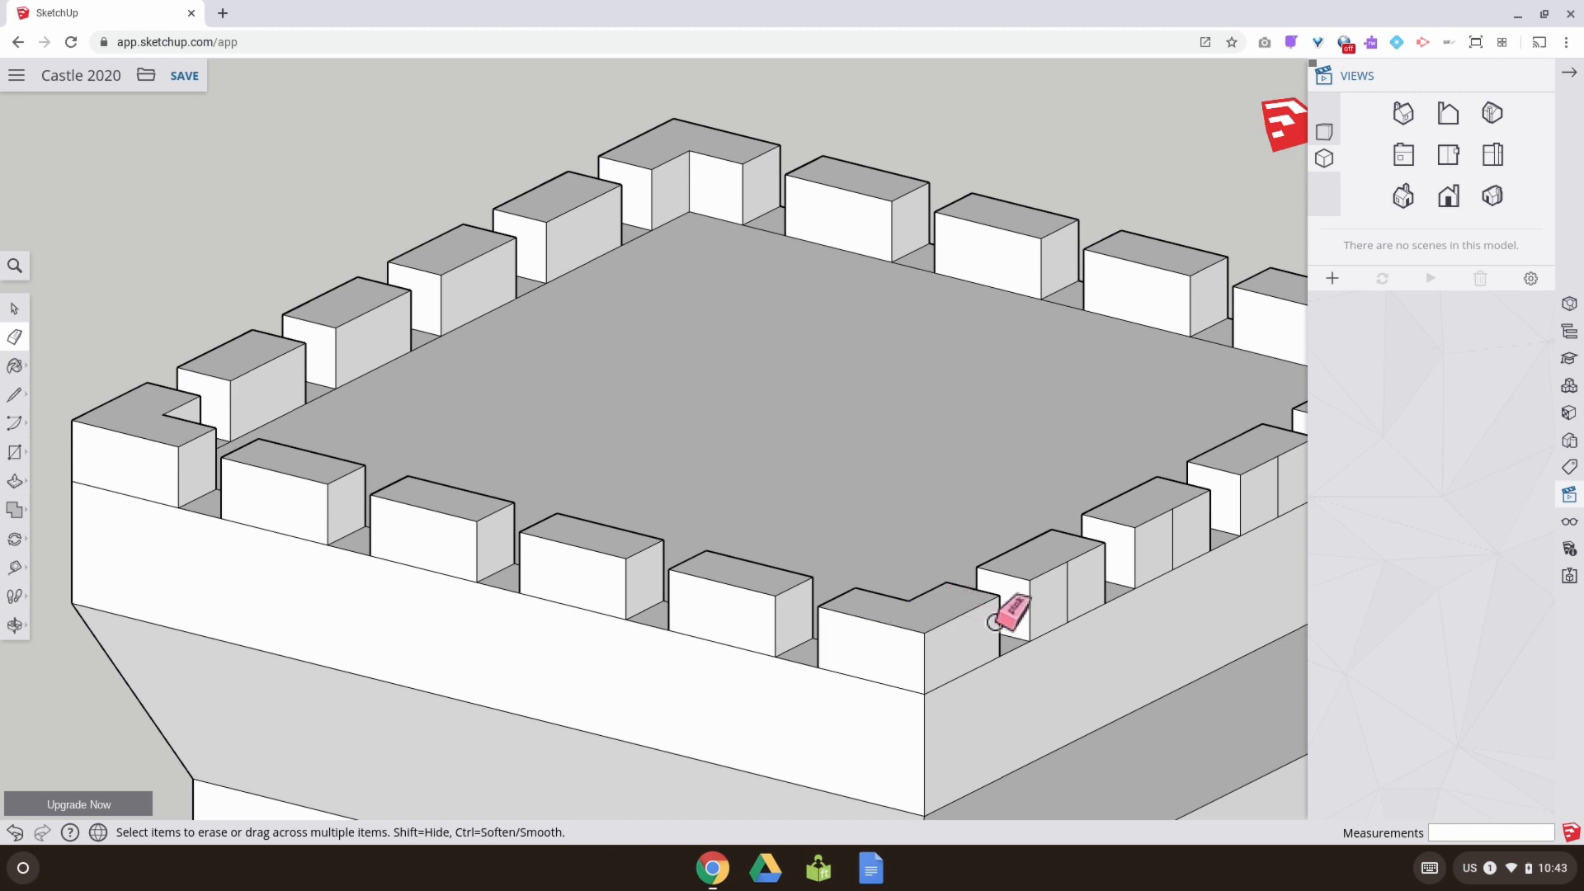
Erase the vertical seams from the outer faces of the middle battlements along the last parapet side
{"action": "mouse_move", "coordinate": [1112, 581]}
{"action": "middle_mouse_down"}
{"action": "mouse_move", "coordinate": [809, 580]}
{"action": "mouse_move", "coordinate": [438, 548]}
{"action": "middle_mouse_up"}
{"action": "left_click", "coordinate": [509, 548]}
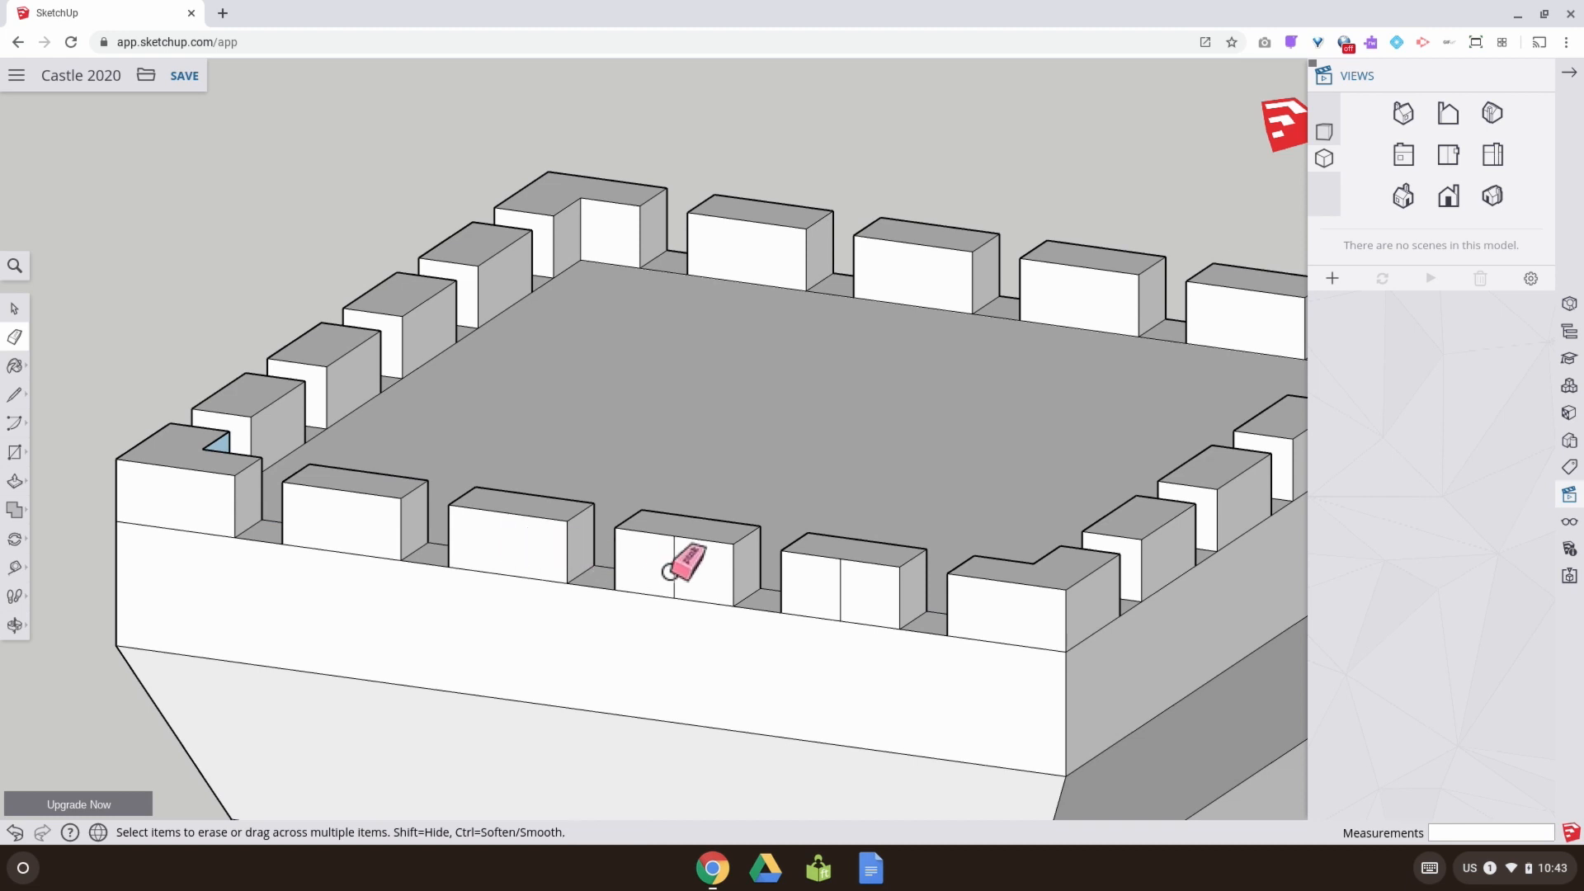
{"action": "left_click", "coordinate": [673, 565]}
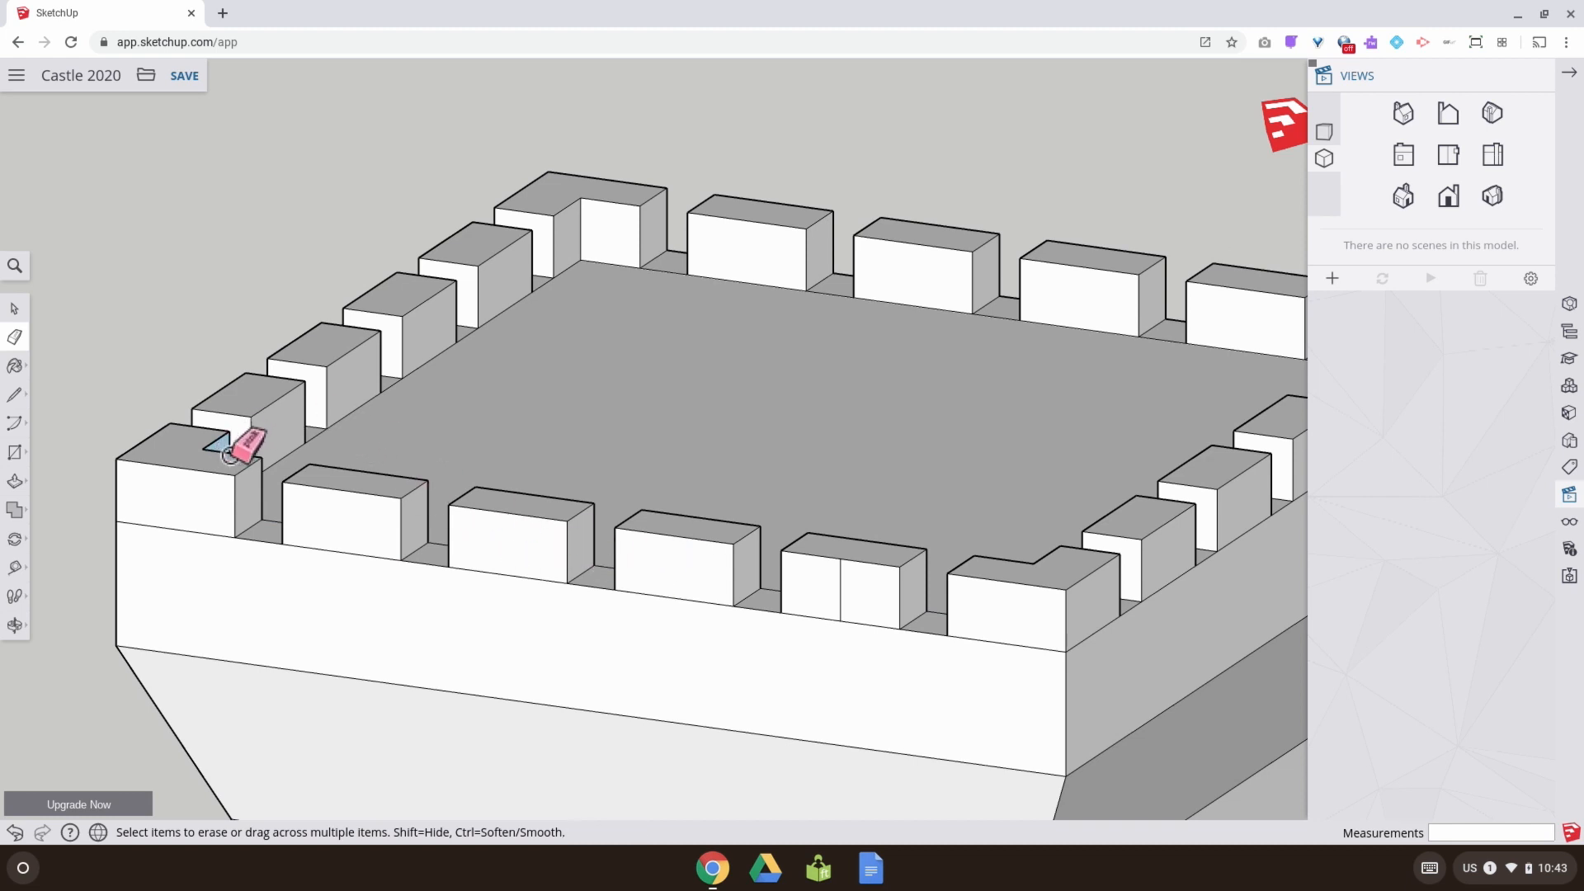
{"action": "left_click", "coordinate": [839, 585]}
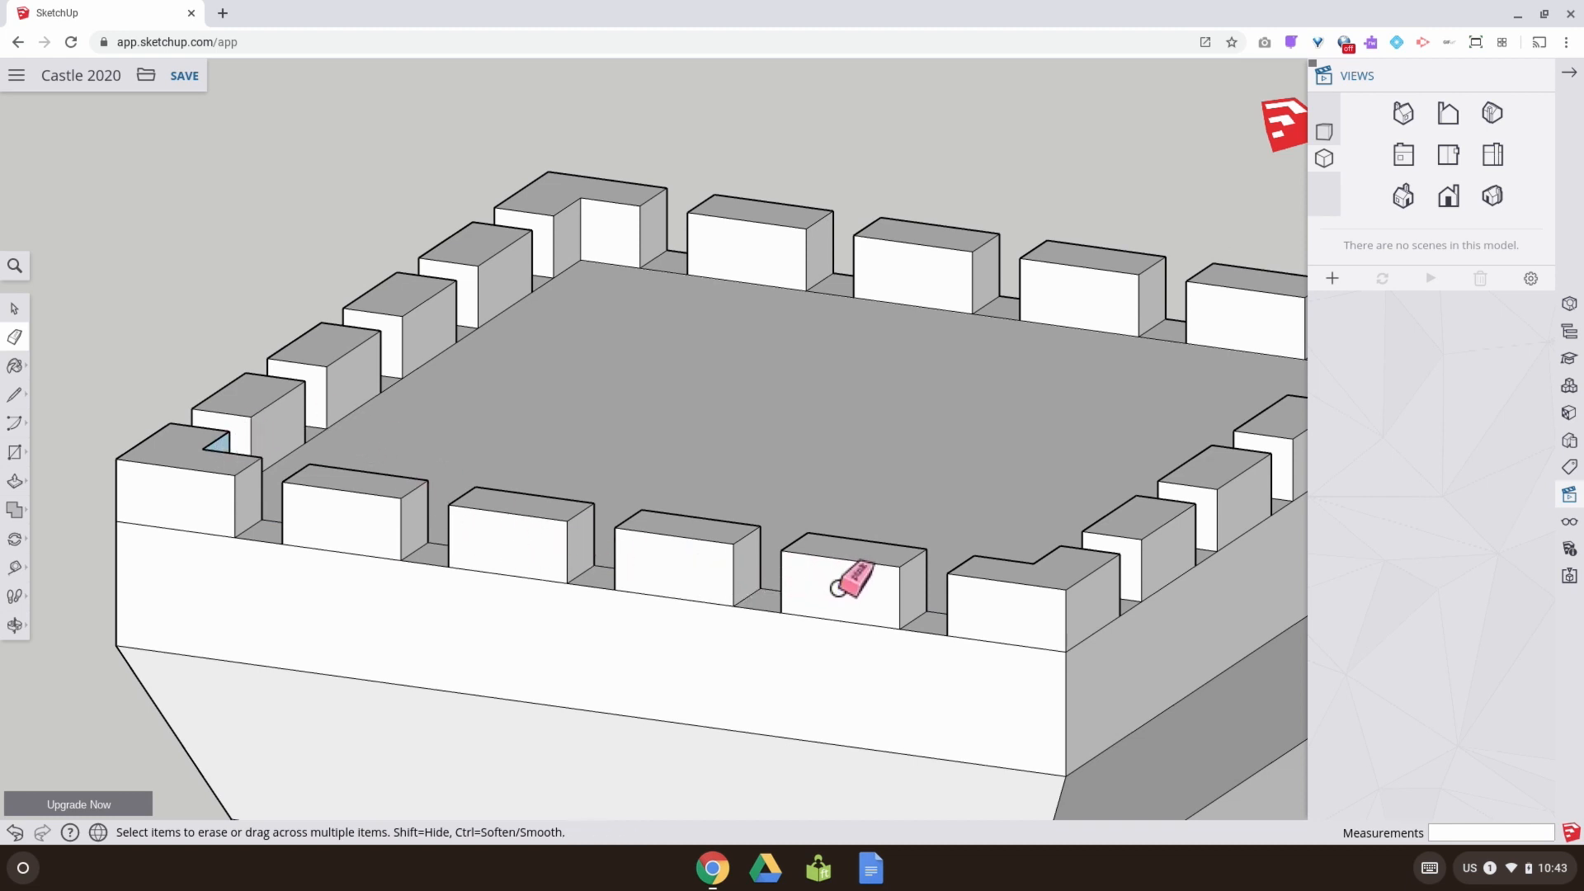
Draw a vertical line from the open corner battlement's upper inner endpoint down to the roof corner to restore its two missing inner faces
{"action": "middle_click_drag", "start_coordinate": [922, 481], "coordinate": [456, 329]}
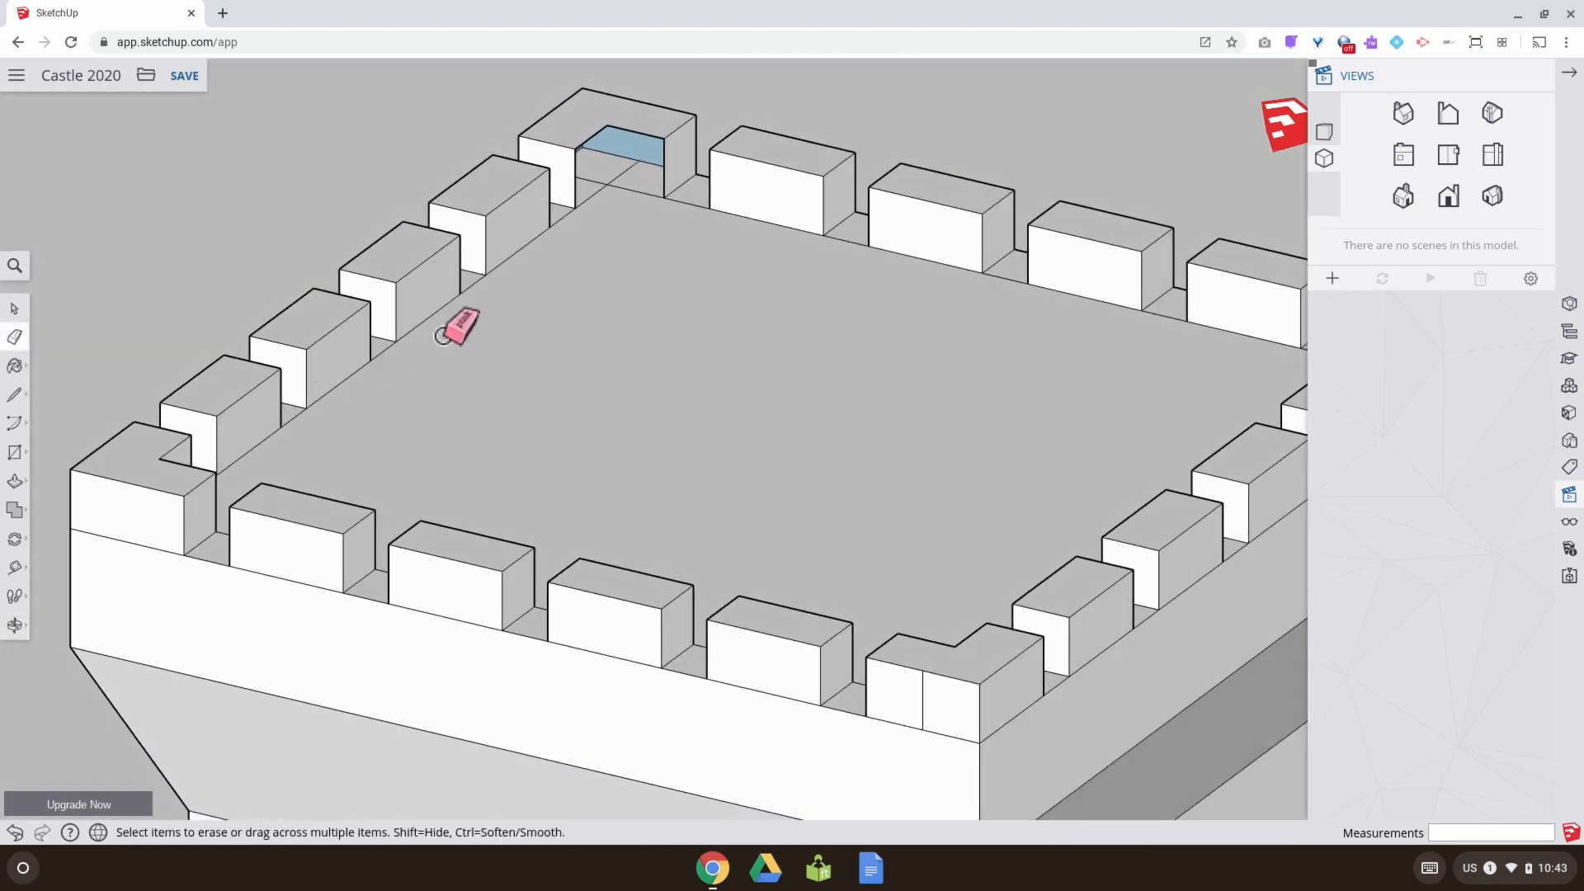
{"action": "middle_click_drag", "start_coordinate": [578, 301], "coordinate": [515, 446]}
{"action": "scroll", "coordinate": [538, 353], "scroll_direction": "up", "scroll_amount": 10}
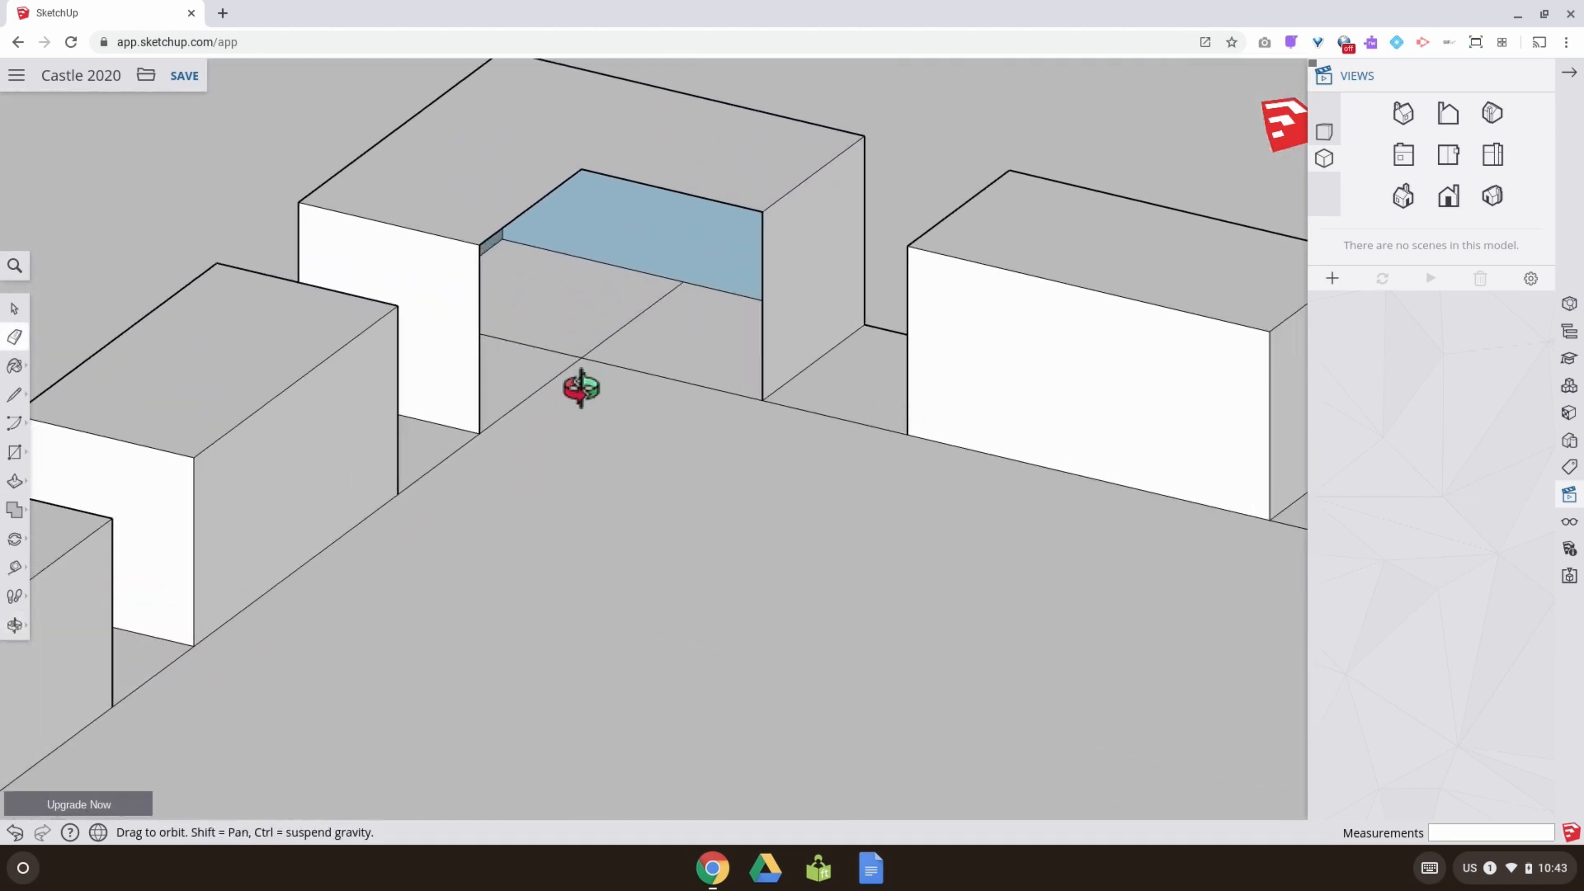
{"action": "middle_click_drag", "start_coordinate": [580, 389], "coordinate": [379, 364]}
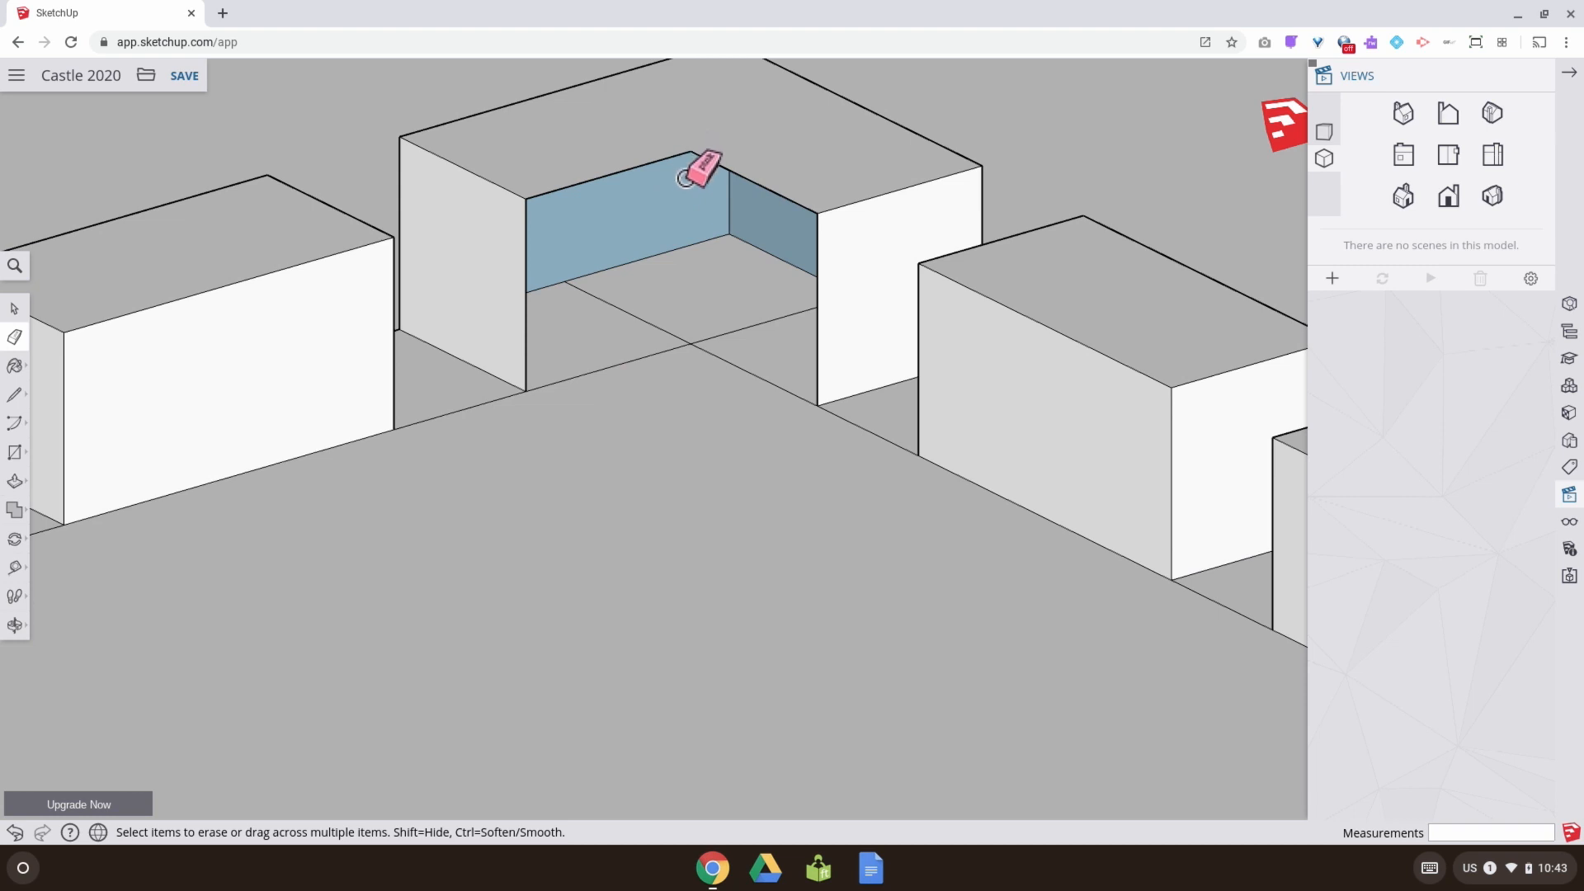
{"action": "left_click_drag", "start_coordinate": [688, 250], "coordinate": [683, 365]}
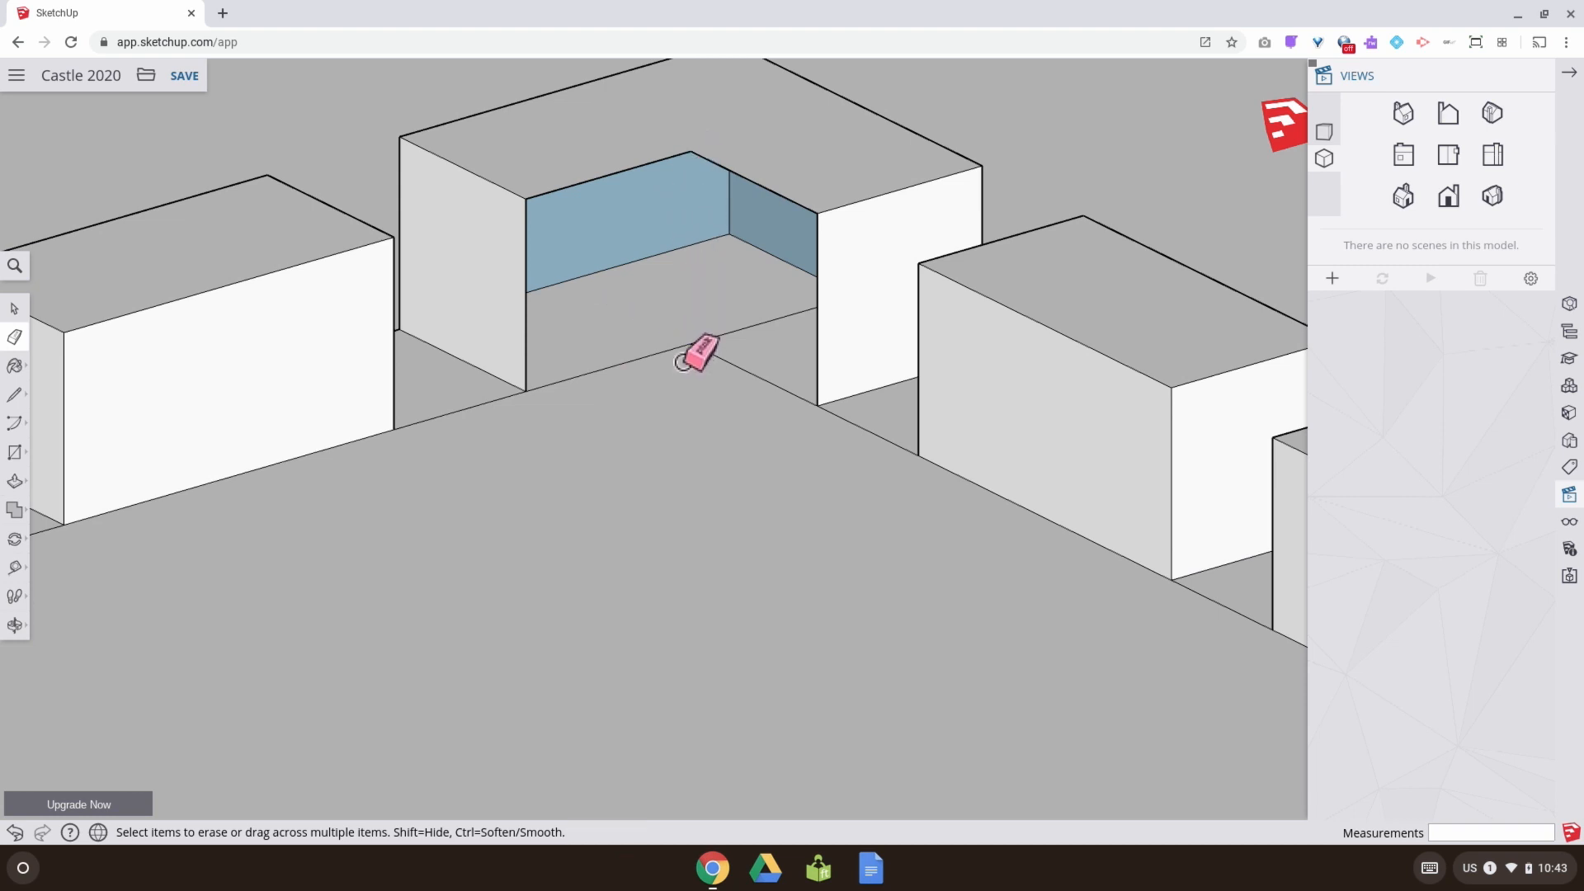
{"action": "left_click", "coordinate": [14, 394]}
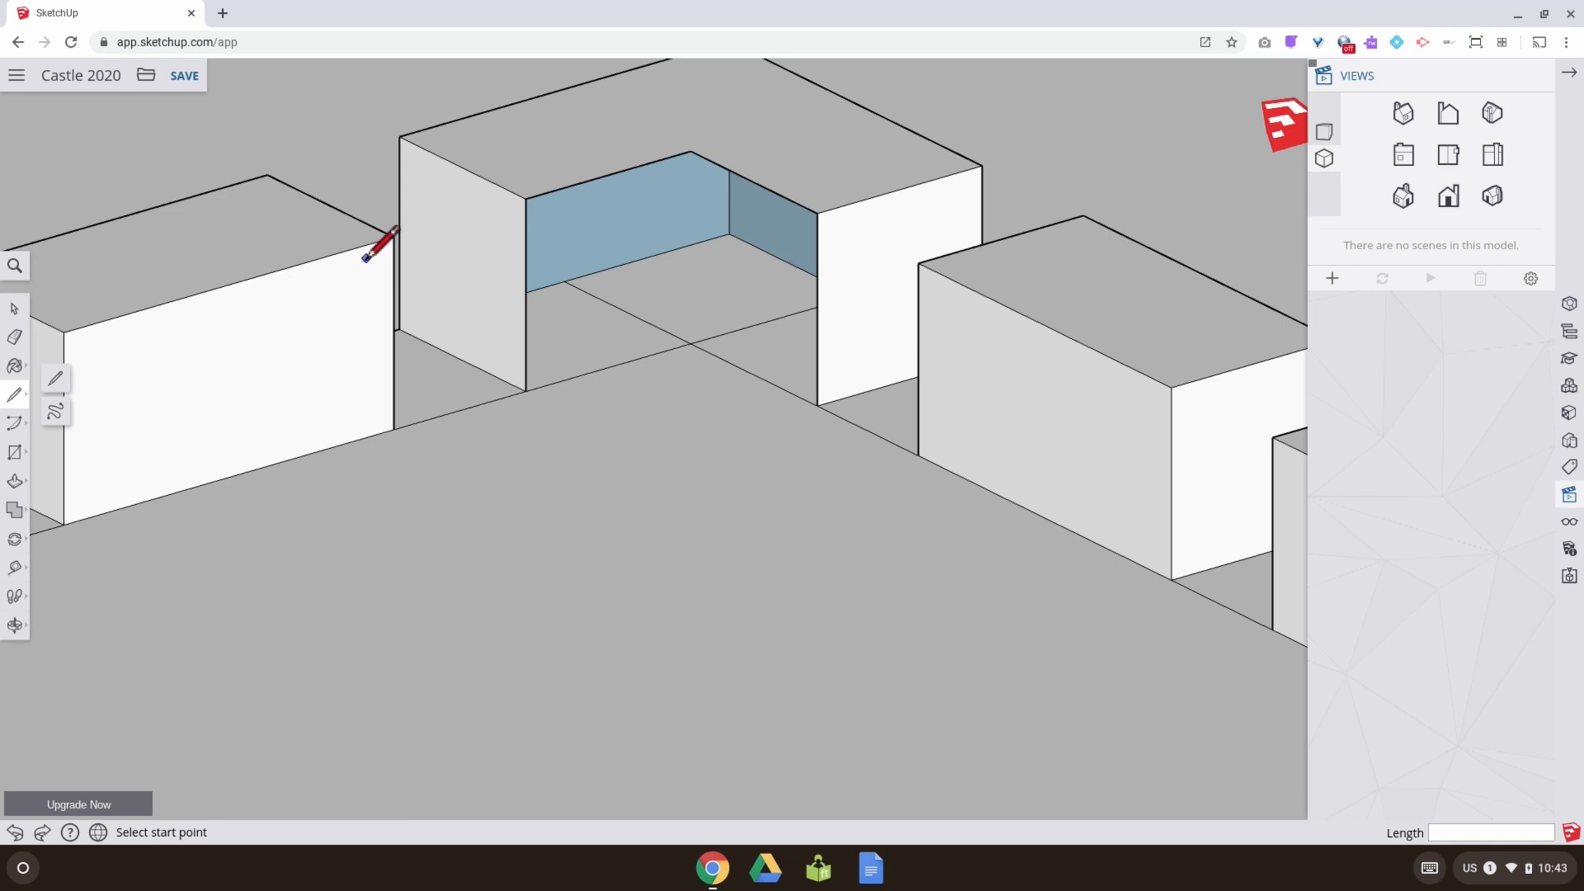
{"action": "left_click", "coordinate": [55, 378]}
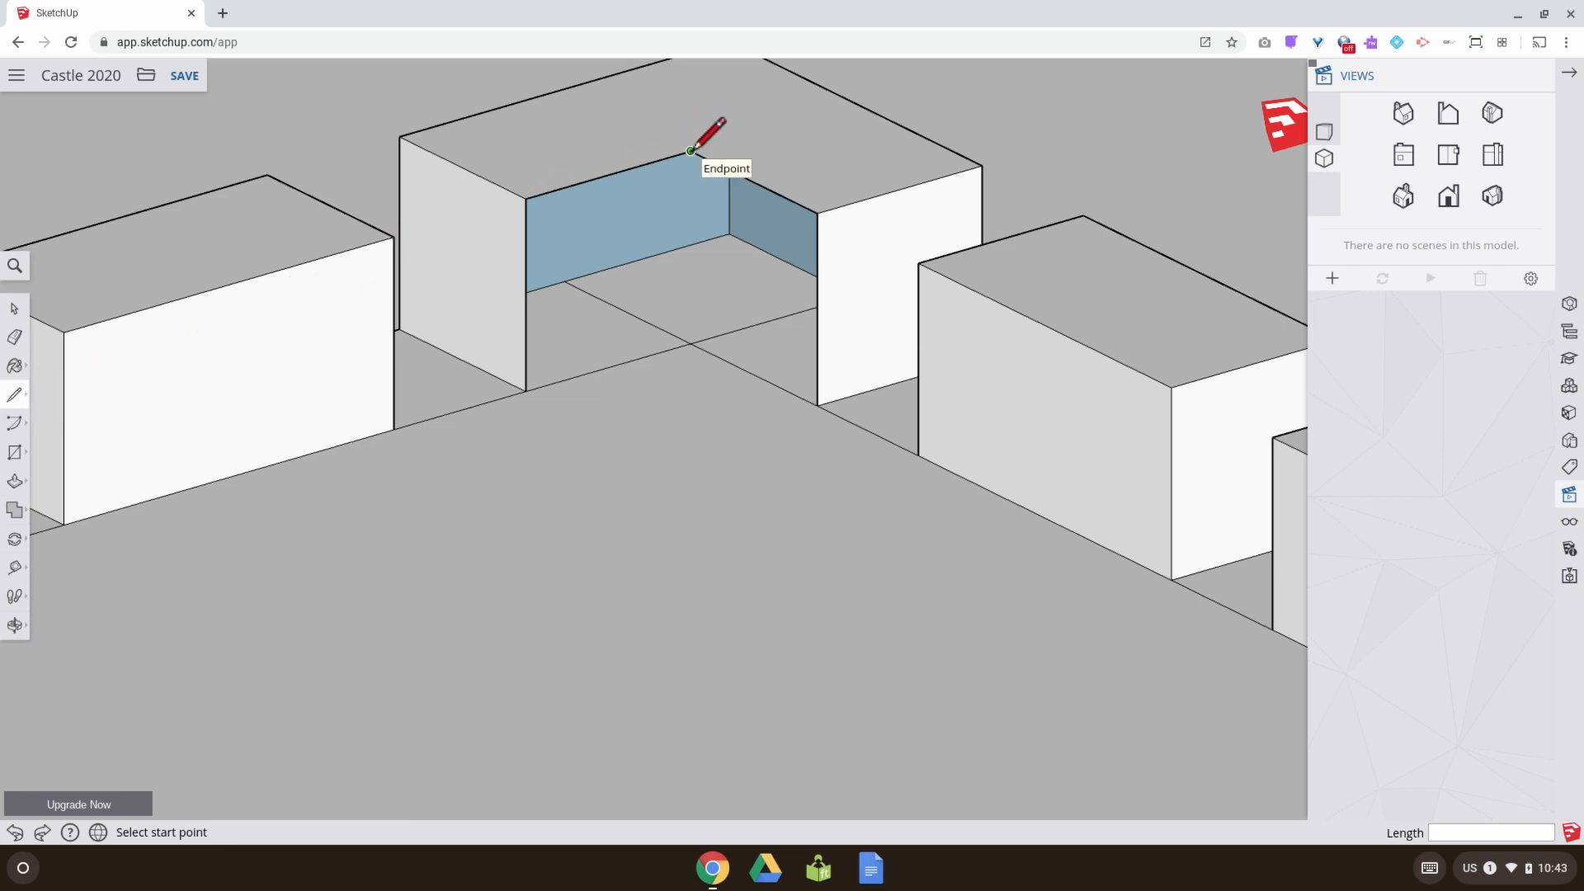
{"action": "left_click", "coordinate": [691, 343]}
Switch the camera to perspective and view the finished corner tower together with the whole castle
{"action": "scroll", "coordinate": [693, 342], "scroll_direction": "down", "scroll_amount": 5}
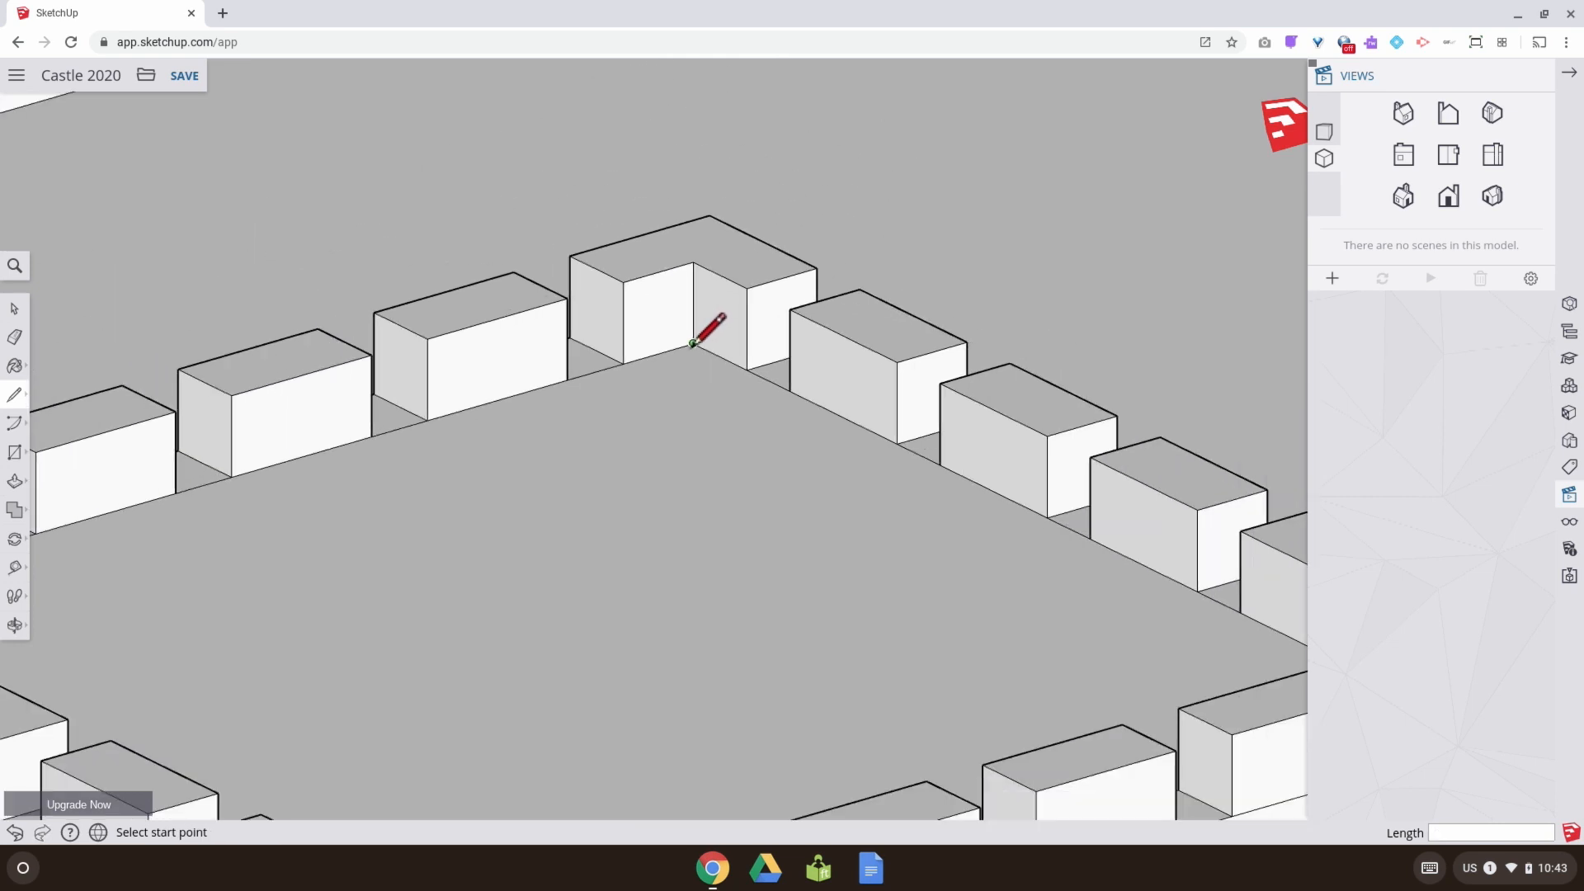
{"action": "mouse_move", "coordinate": [693, 343]}
{"action": "middle_mouse_down"}
{"action": "mouse_move", "coordinate": [690, 382]}
{"action": "mouse_move", "coordinate": [247, 400]}
{"action": "mouse_move", "coordinate": [127, 346]}
{"action": "mouse_move", "coordinate": [877, 318]}
{"action": "middle_mouse_up"}
{"action": "left_click", "coordinate": [1326, 136]}
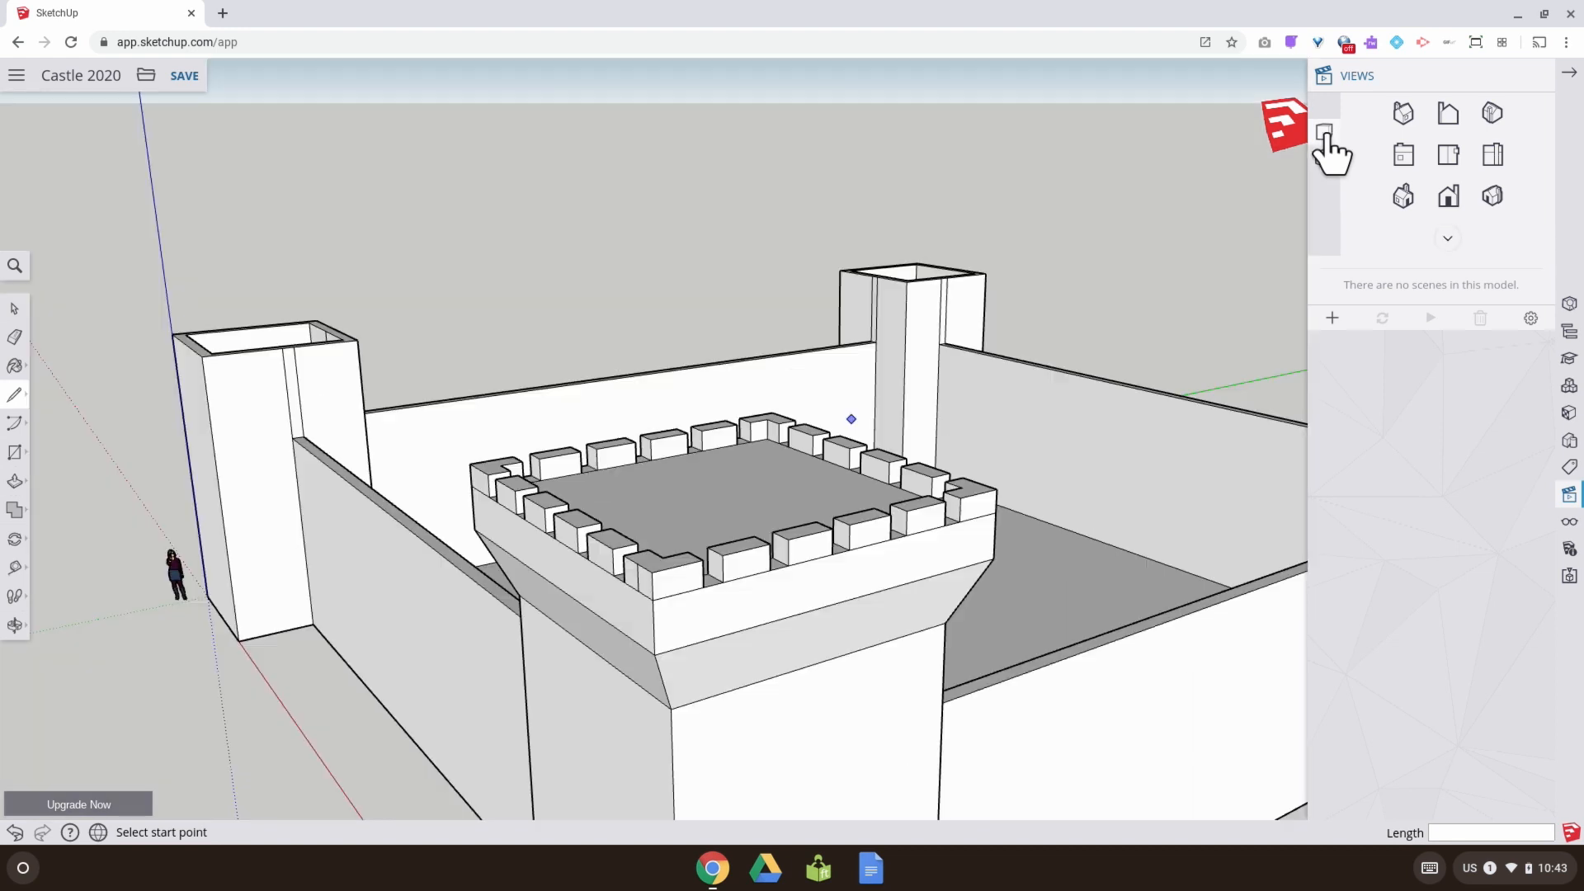
{"action": "scroll", "coordinate": [1064, 353], "scroll_direction": "down", "scroll_amount": 5}
{"action": "mouse_move", "coordinate": [997, 495]}
{"action": "middle_mouse_down"}
{"action": "mouse_move", "coordinate": [862, 544]}
{"action": "mouse_move", "coordinate": [838, 353]}
{"action": "mouse_move", "coordinate": [927, 467]}
{"action": "mouse_move", "coordinate": [895, 459]}
{"action": "middle_mouse_up"}
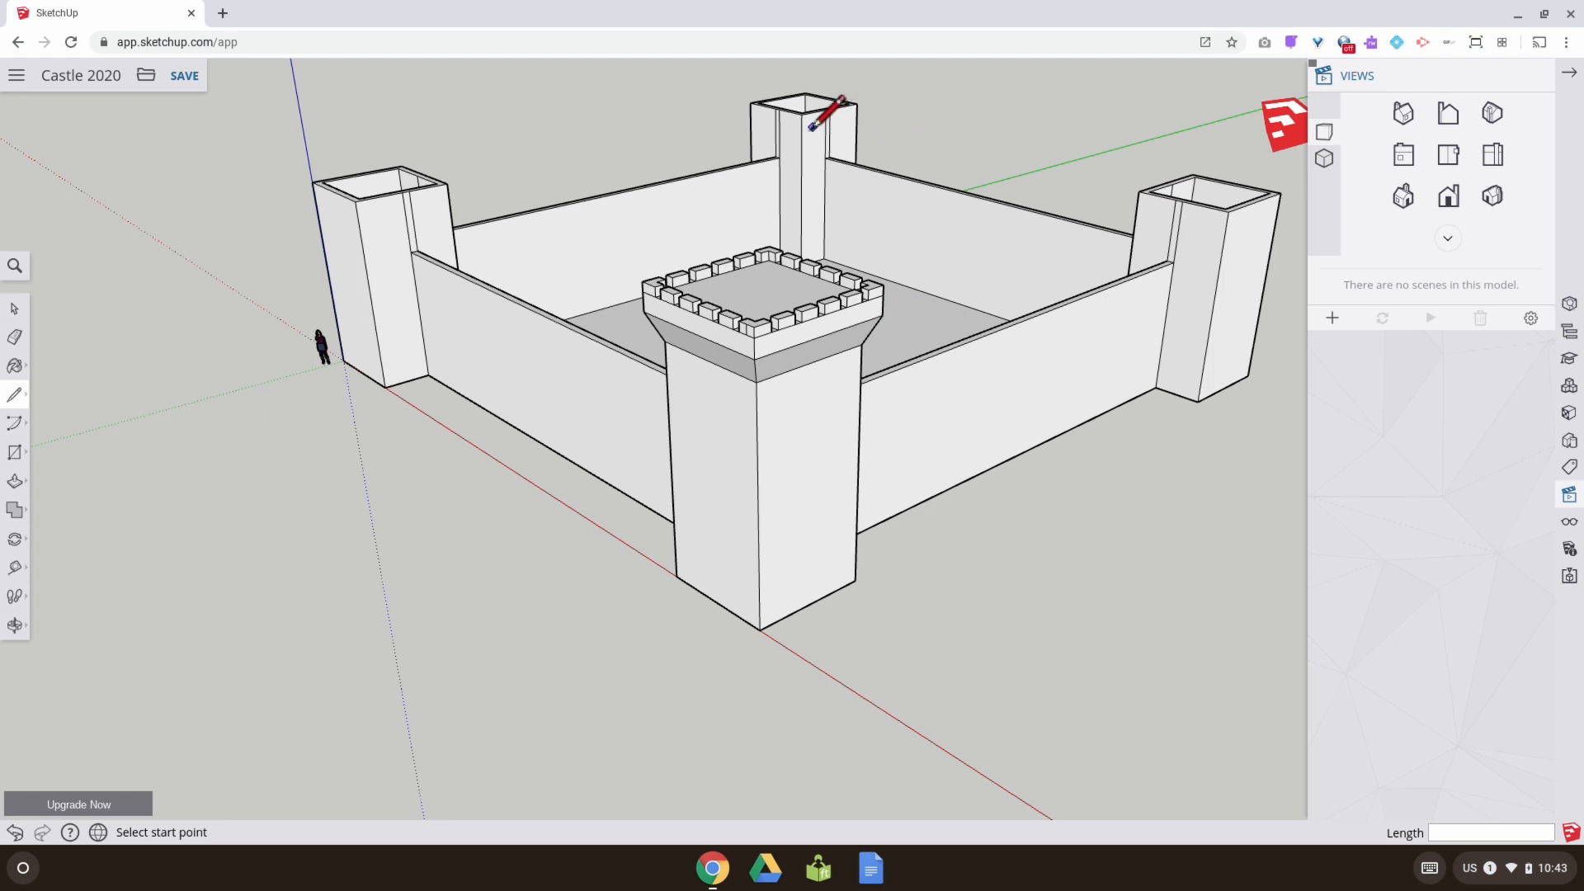
{"action": "mouse_move", "coordinate": [744, 274]}
{"action": "middle_mouse_down"}
{"action": "mouse_move", "coordinate": [770, 336]}
{"action": "mouse_move", "coordinate": [537, 283]}
{"action": "mouse_move", "coordinate": [753, 309]}
{"action": "mouse_move", "coordinate": [770, 329]}
{"action": "mouse_move", "coordinate": [707, 343]}
{"action": "mouse_move", "coordinate": [644, 330]}
{"action": "middle_mouse_up"}
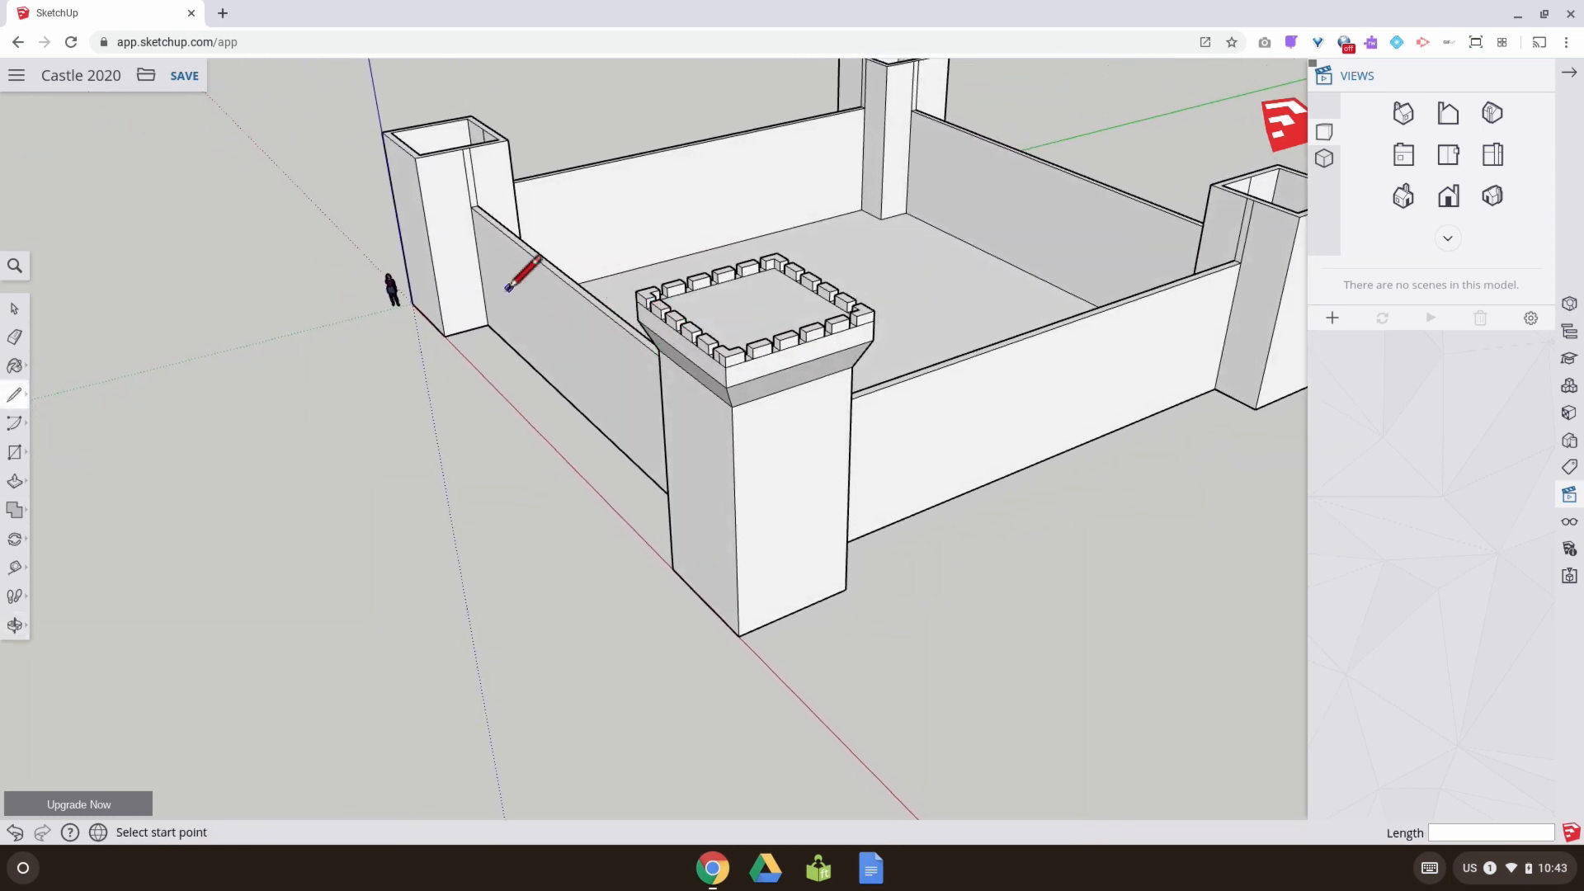
{"action": "mouse_move", "coordinate": [470, 206]}
{"action": "middle_mouse_down"}
{"action": "mouse_move", "coordinate": [764, 201]}
{"action": "mouse_move", "coordinate": [732, 280]}
{"action": "mouse_move", "coordinate": [1060, 170]}
{"action": "mouse_move", "coordinate": [898, 256]}
{"action": "mouse_move", "coordinate": [962, 240]}
{"action": "mouse_move", "coordinate": [958, 222]}
{"action": "mouse_move", "coordinate": [973, 237]}
{"action": "mouse_move", "coordinate": [833, 292]}
{"action": "middle_mouse_up"}
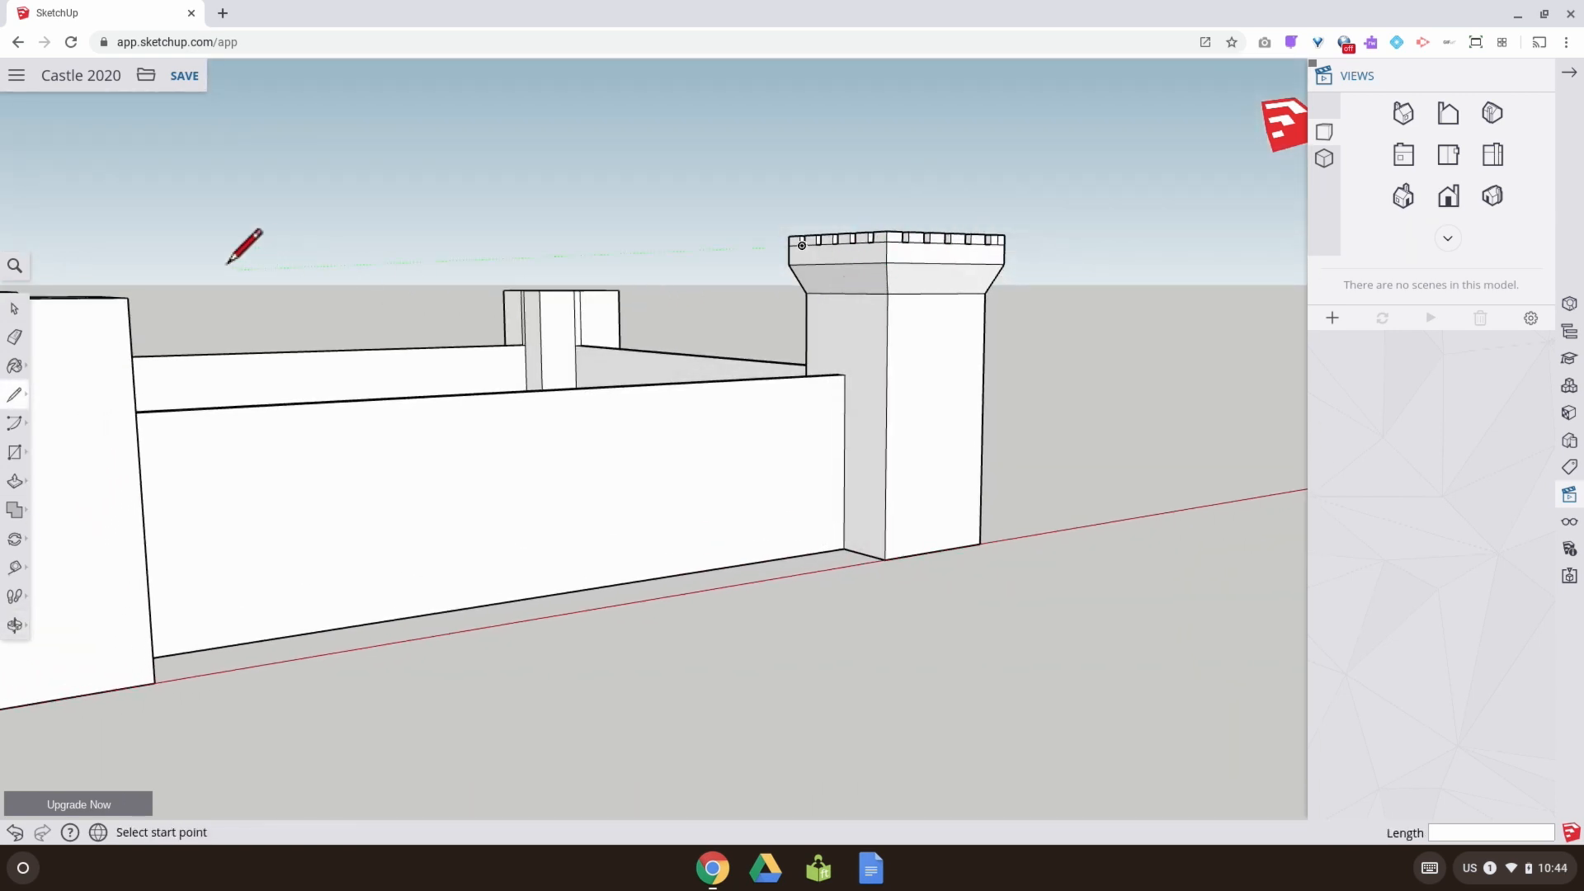
{"action": "left_click", "coordinate": [15, 309]}
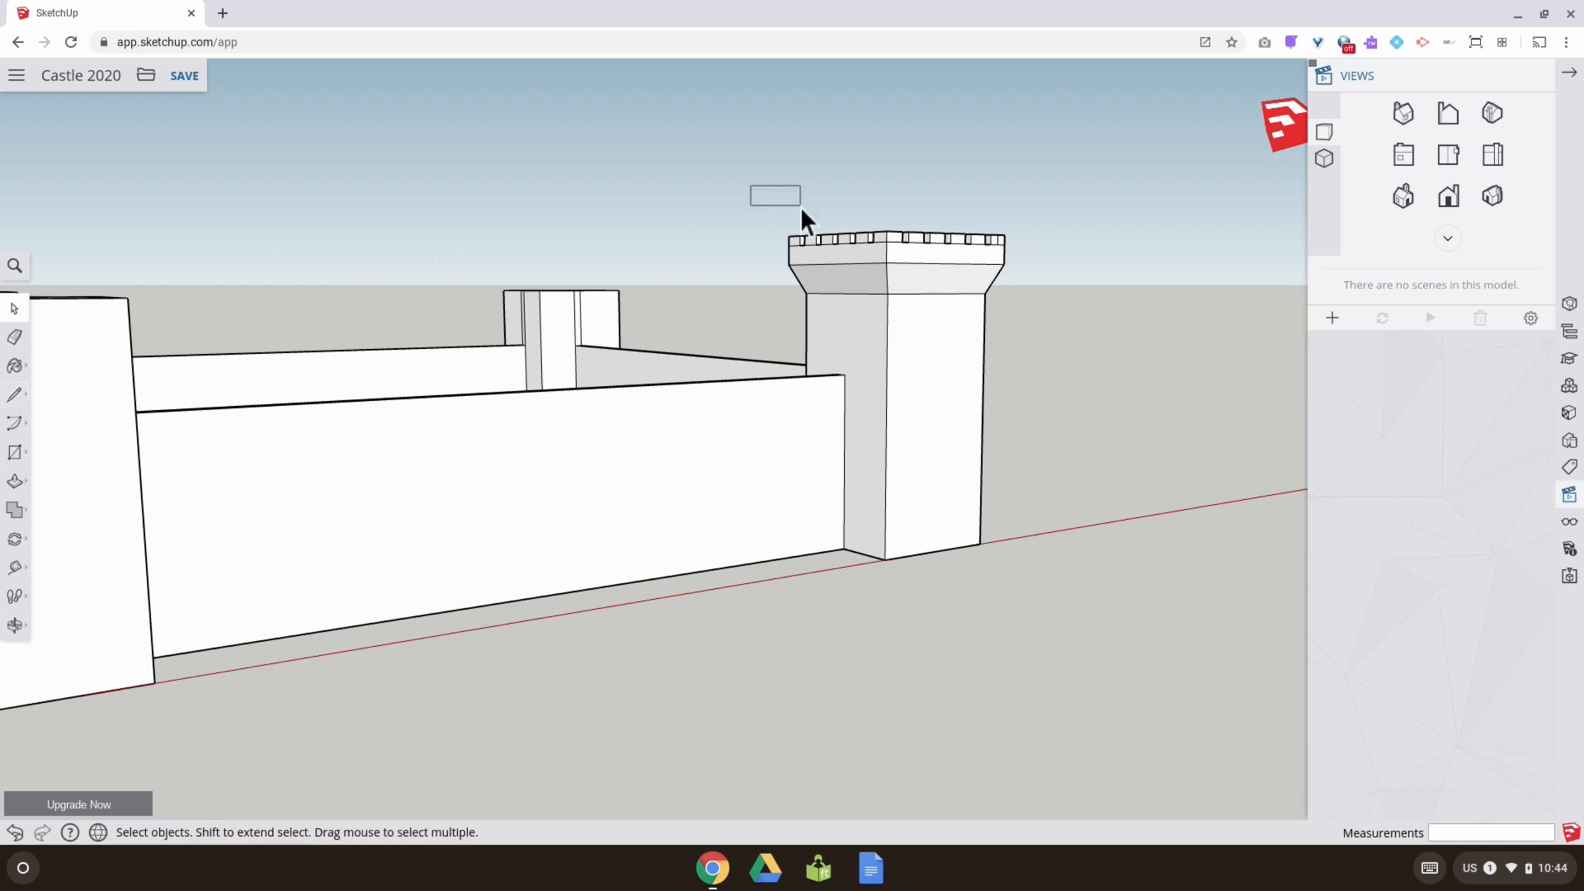
{"action": "left_click_drag", "start_coordinate": [1069, 322], "coordinate": [1073, 323]}
{"action": "middle_click_drag", "start_coordinate": [1086, 329], "coordinate": [12, 396]}
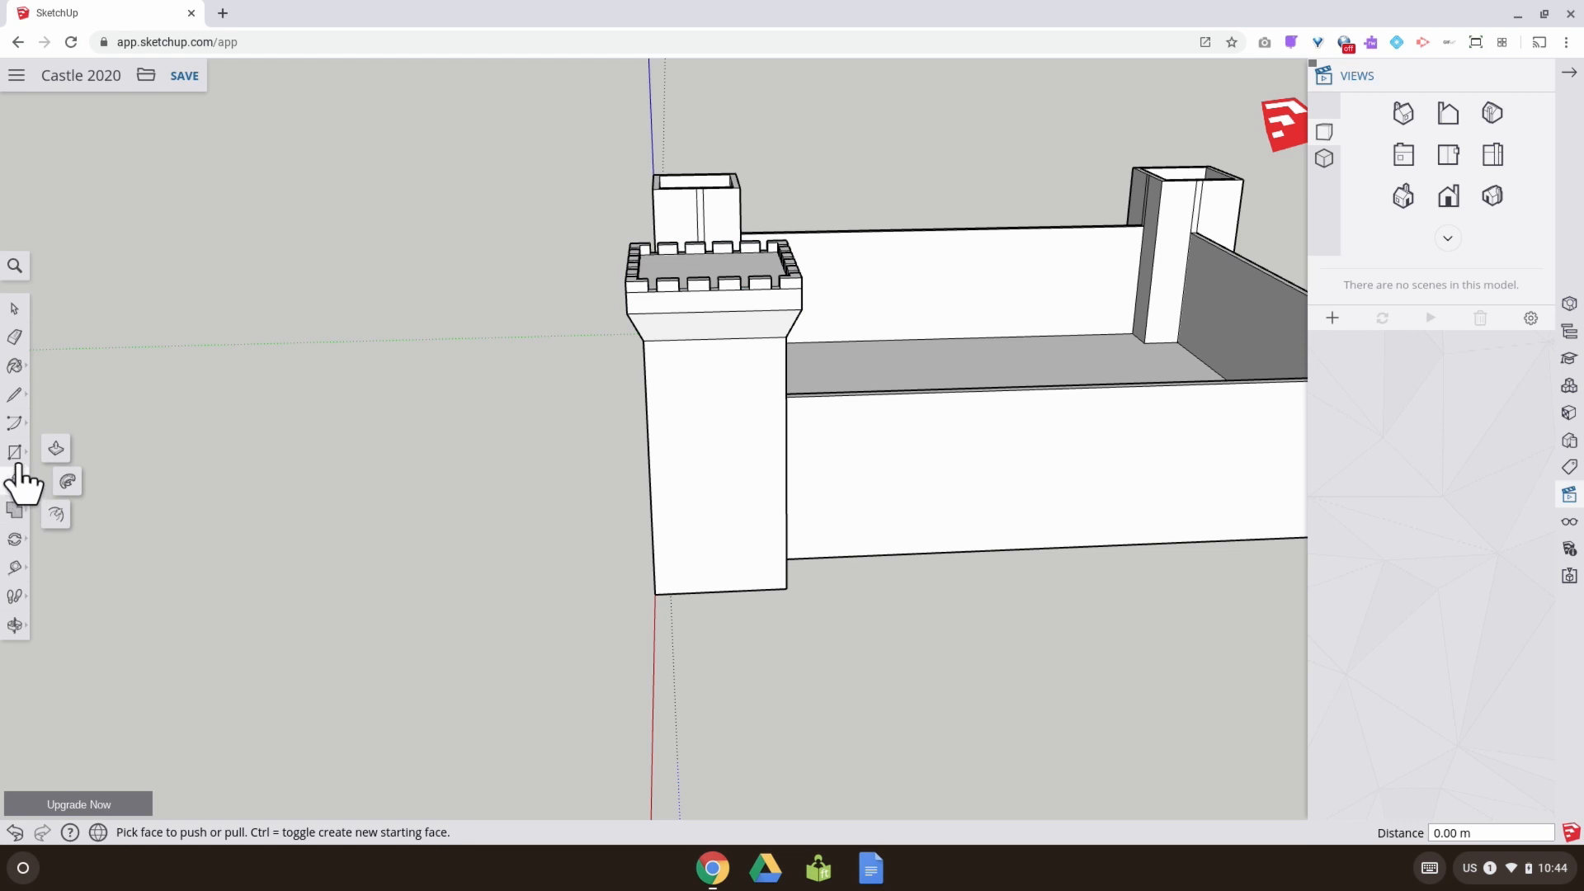
{"action": "left_click", "coordinate": [15, 539]}
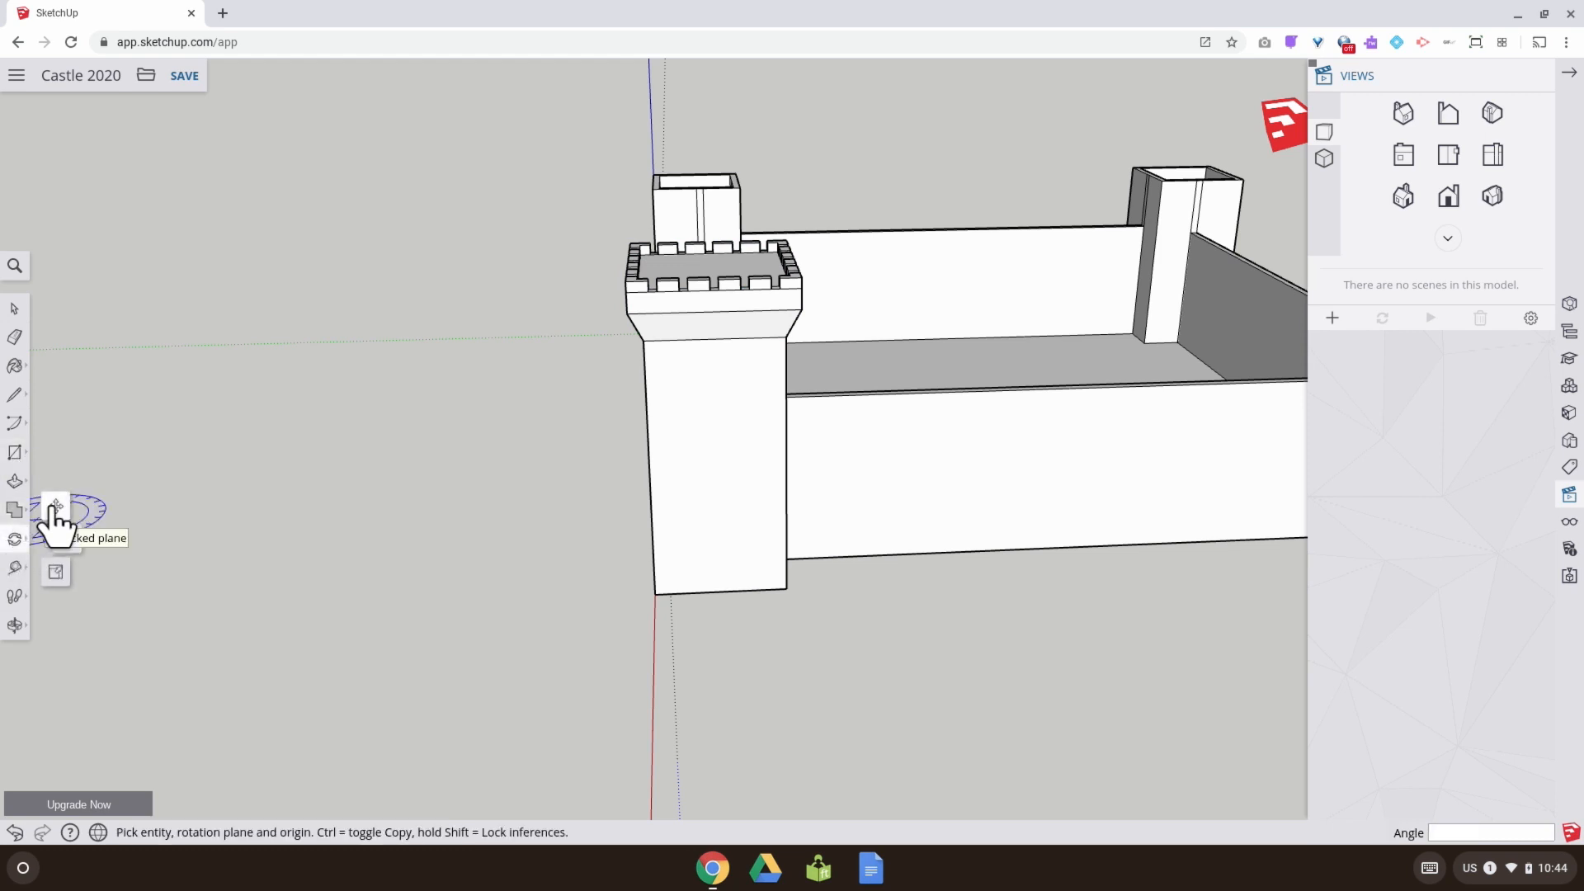
{"action": "left_click", "coordinate": [54, 507]}
{"action": "middle_click_drag", "start_coordinate": [662, 401], "coordinate": [870, 220]}
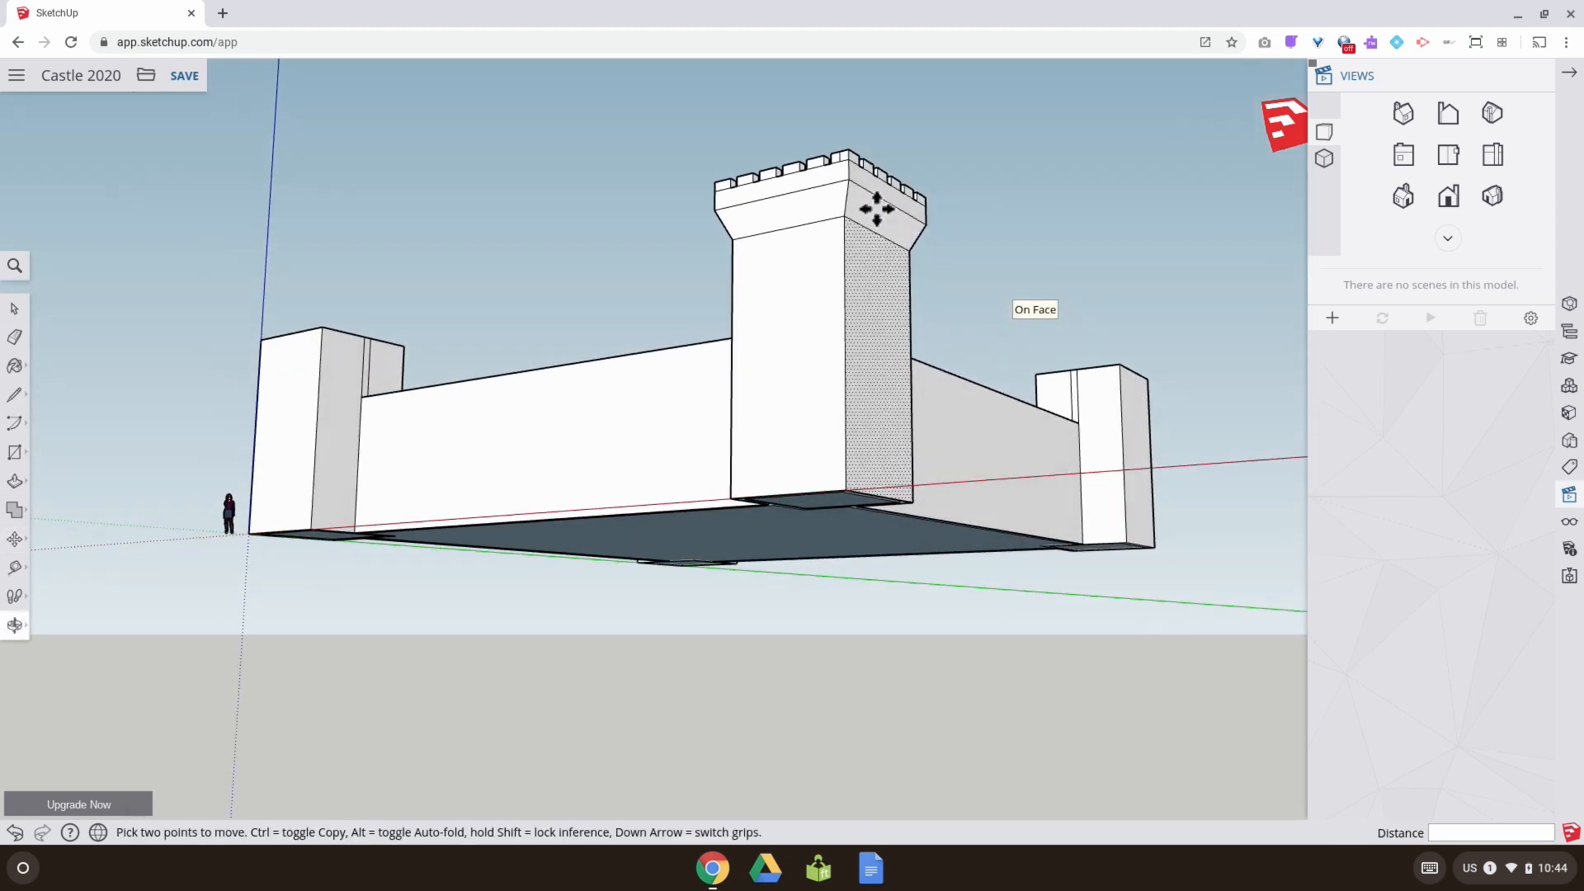
Copy the finished tower's entire flared battlement top 24 m across, aligning its lower corner with the matching top corner of the adjacent plain tower
{"action": "left_click", "coordinate": [14, 308]}
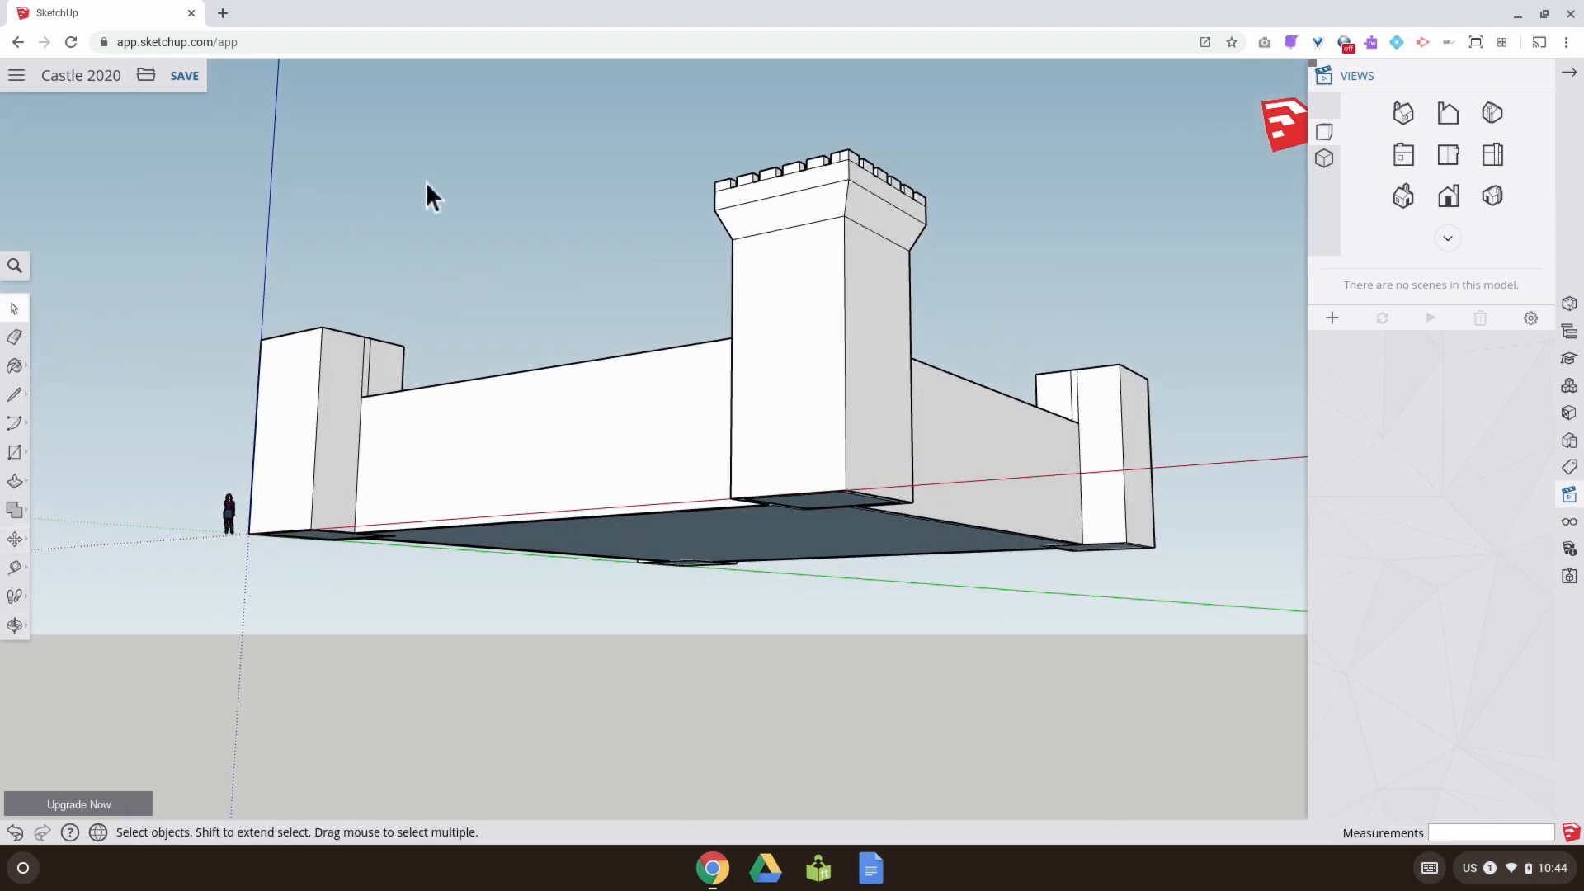
{"action": "left_click_drag", "start_coordinate": [788, 185], "coordinate": [1014, 284]}
{"action": "middle_click_drag", "start_coordinate": [993, 269], "coordinate": [248, 489]}
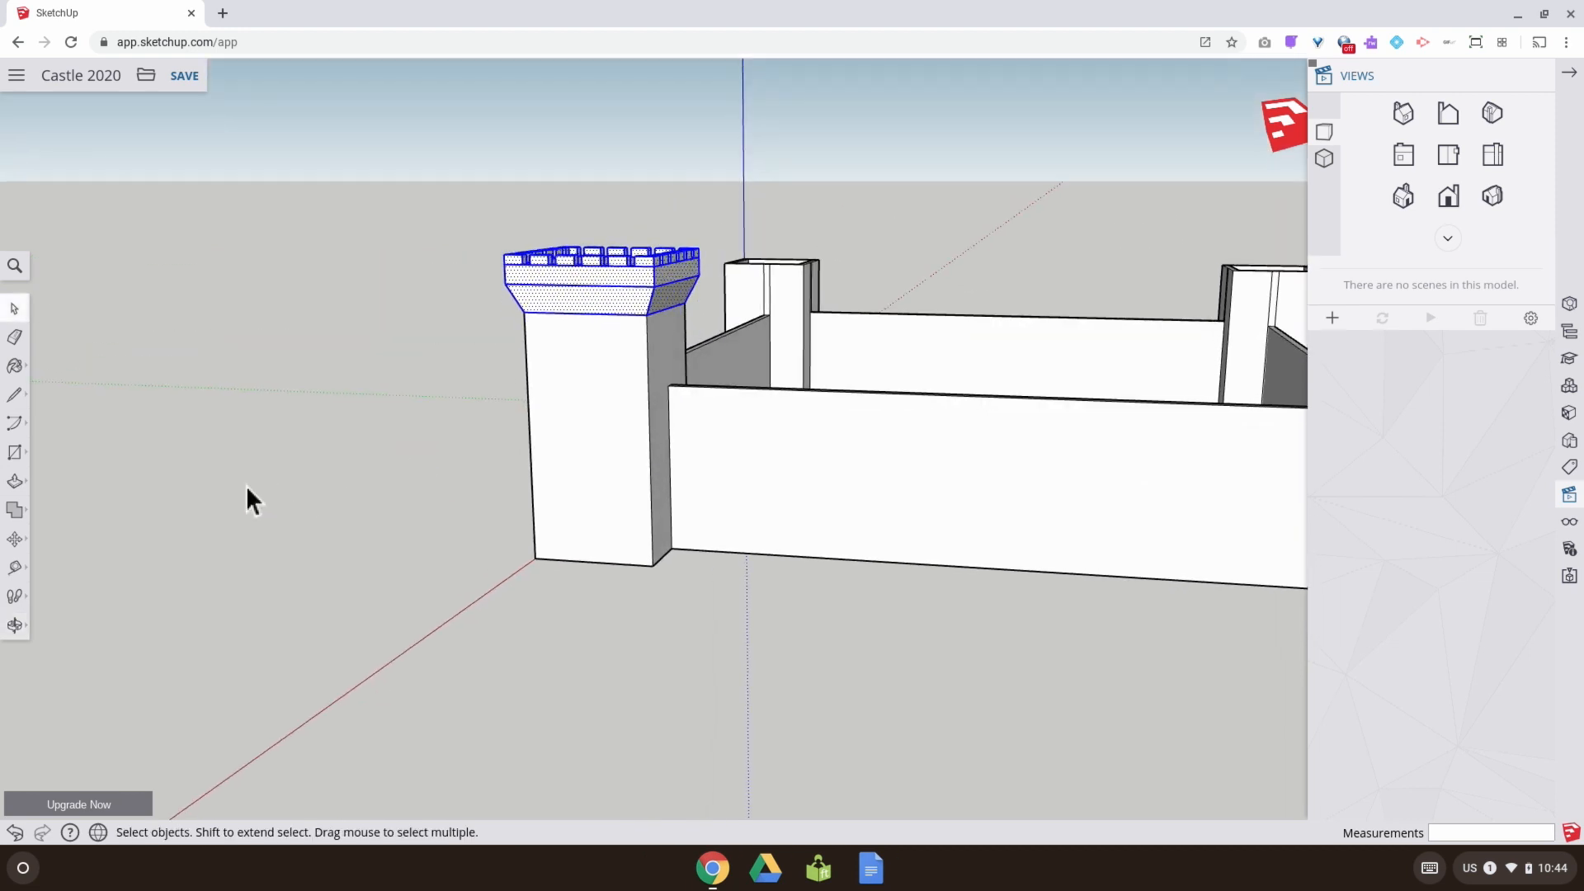
{"action": "left_click", "coordinate": [15, 539]}
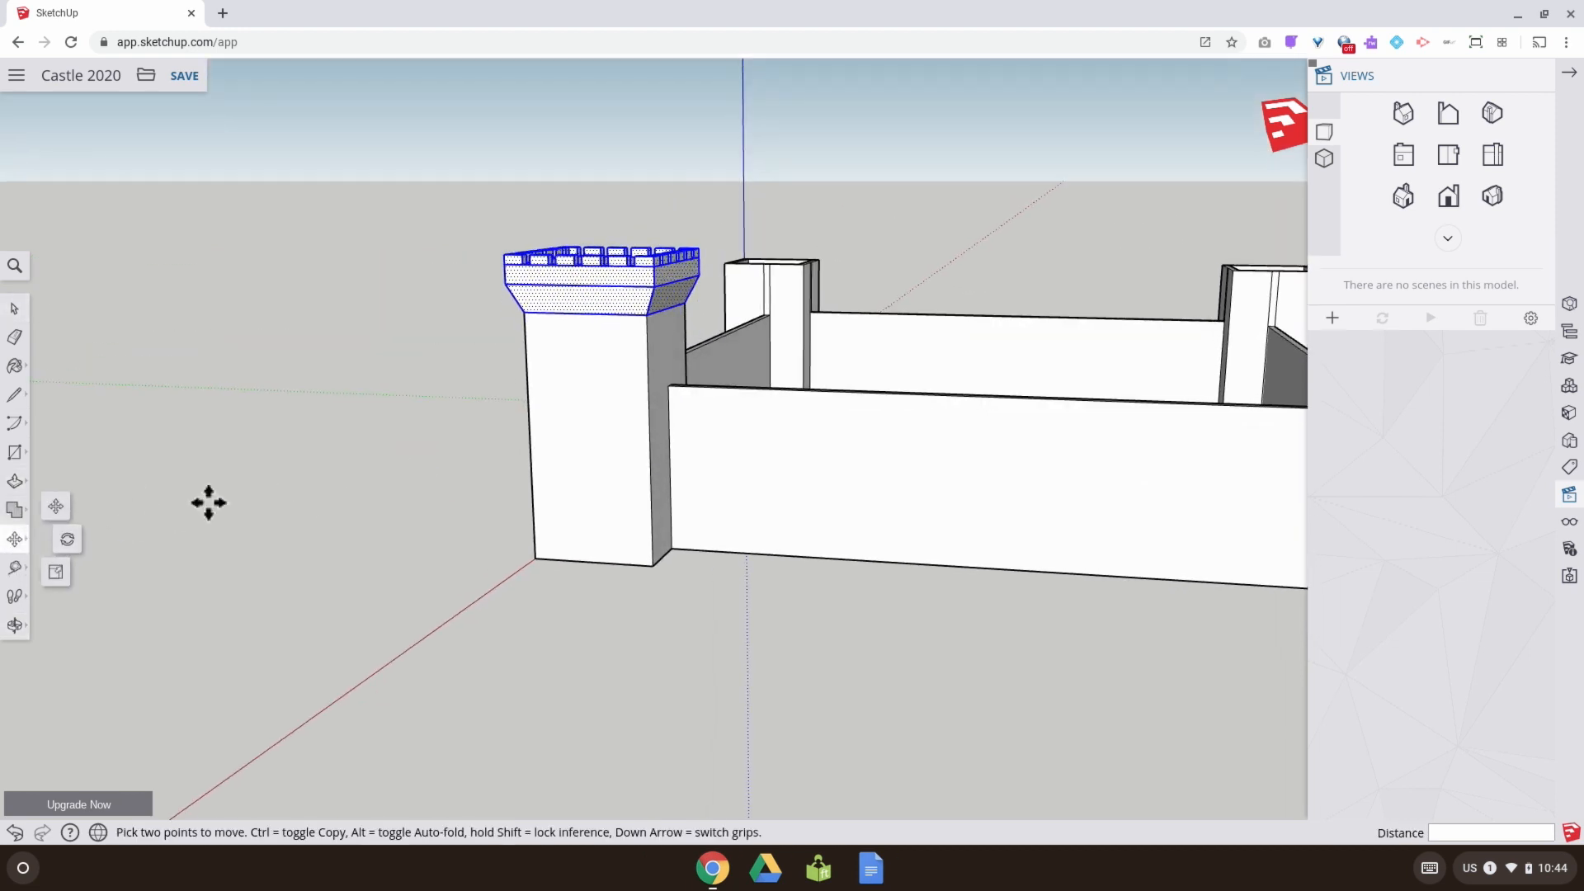
{"action": "left_click", "coordinate": [648, 311]}
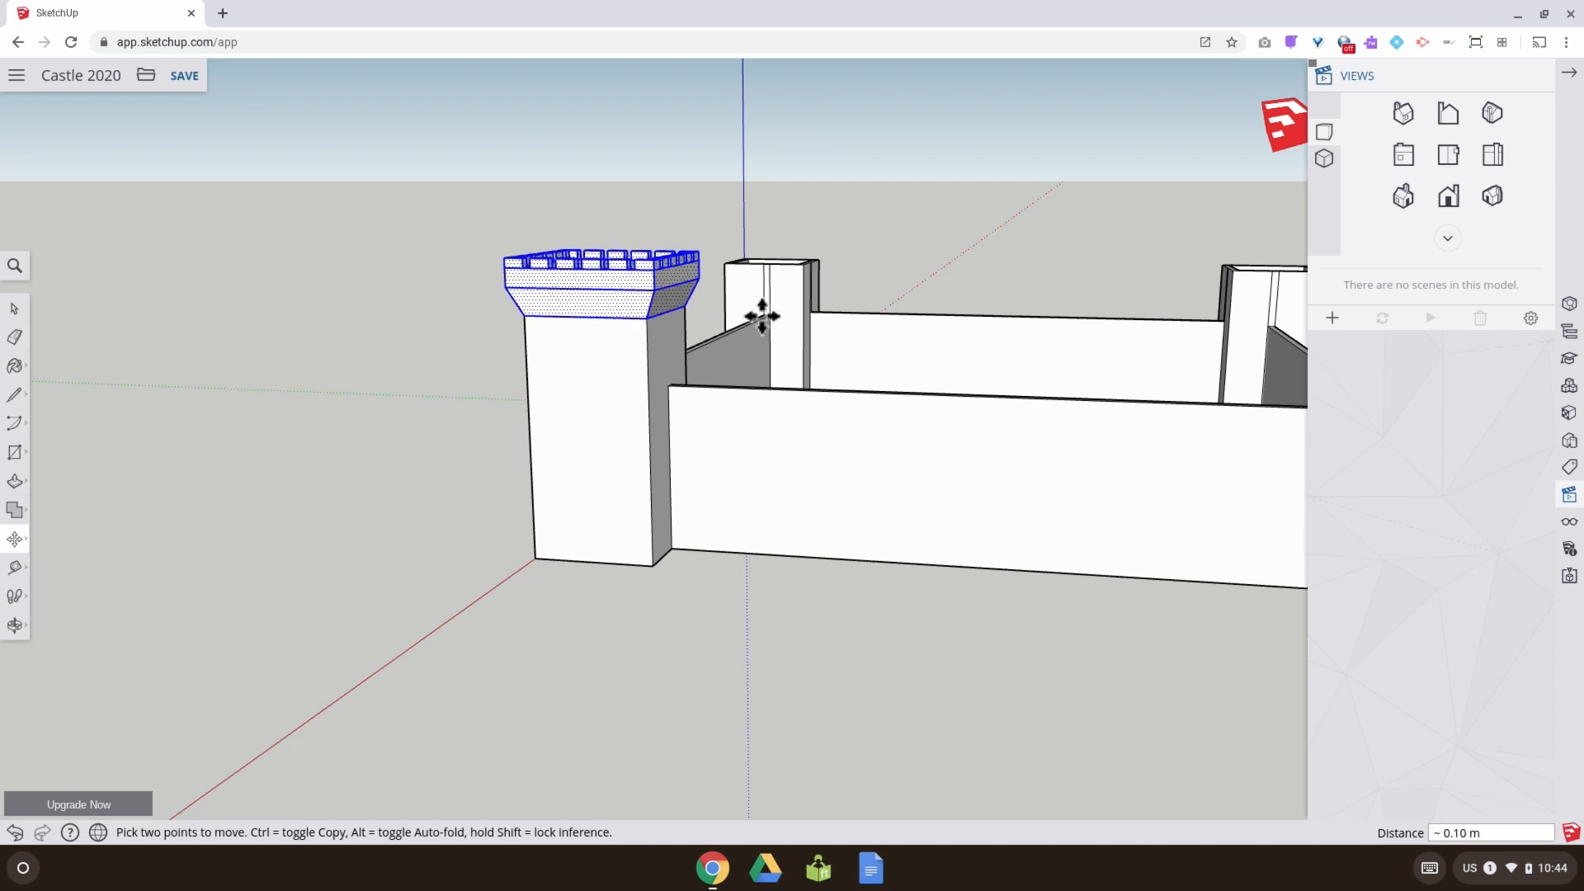
{"action": "key", "text": "ctrl"}
{"action": "middle_click_drag", "start_coordinate": [848, 311], "coordinate": [555, 265]}
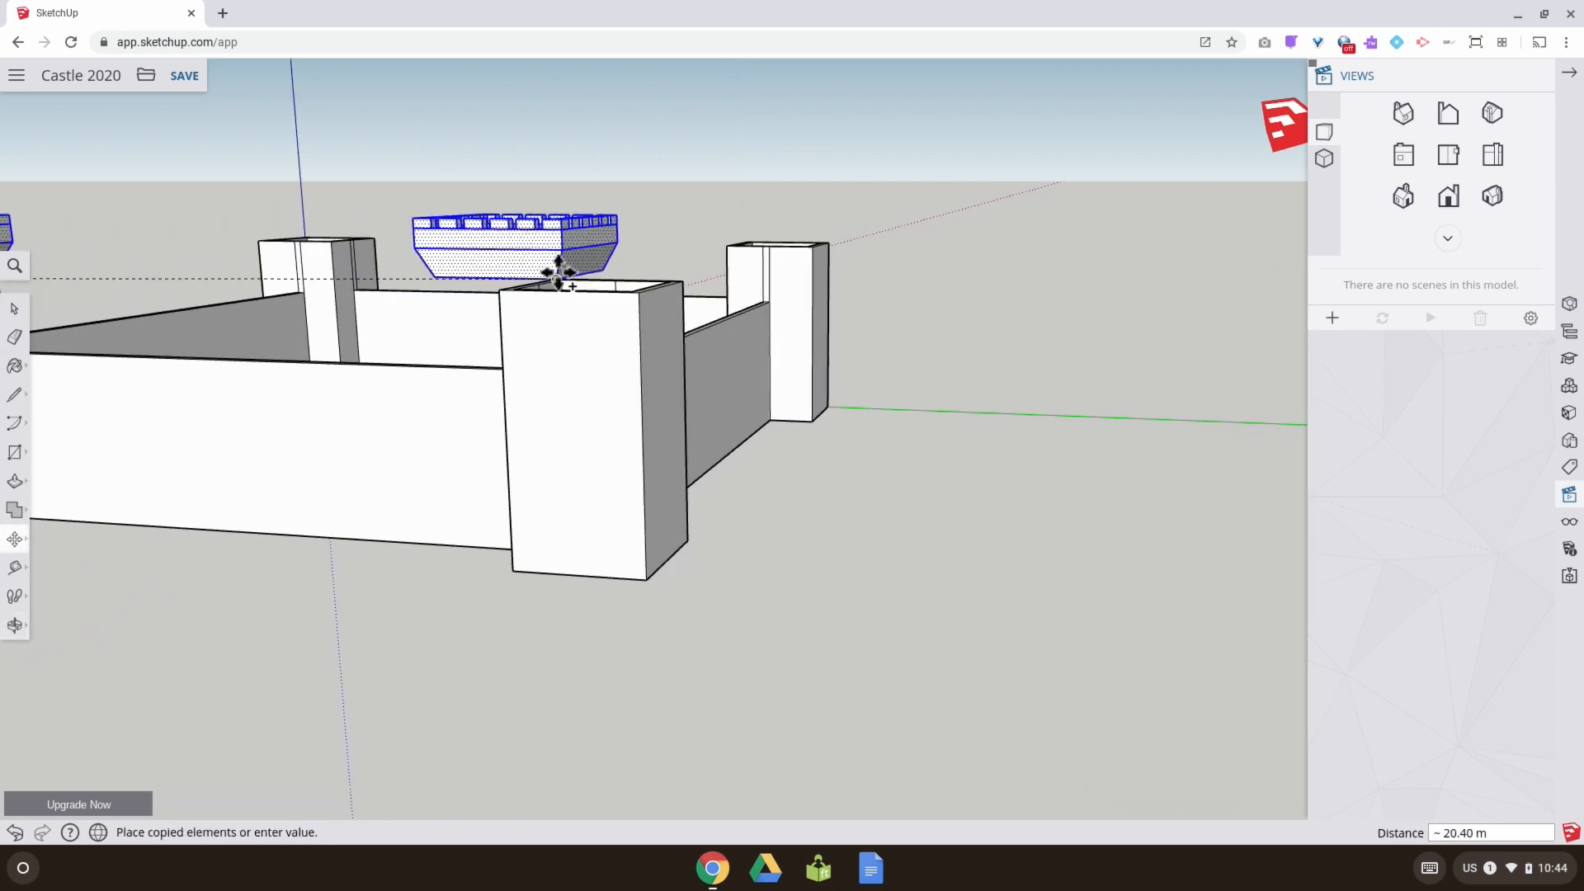
{"action": "left_click", "coordinate": [638, 291]}
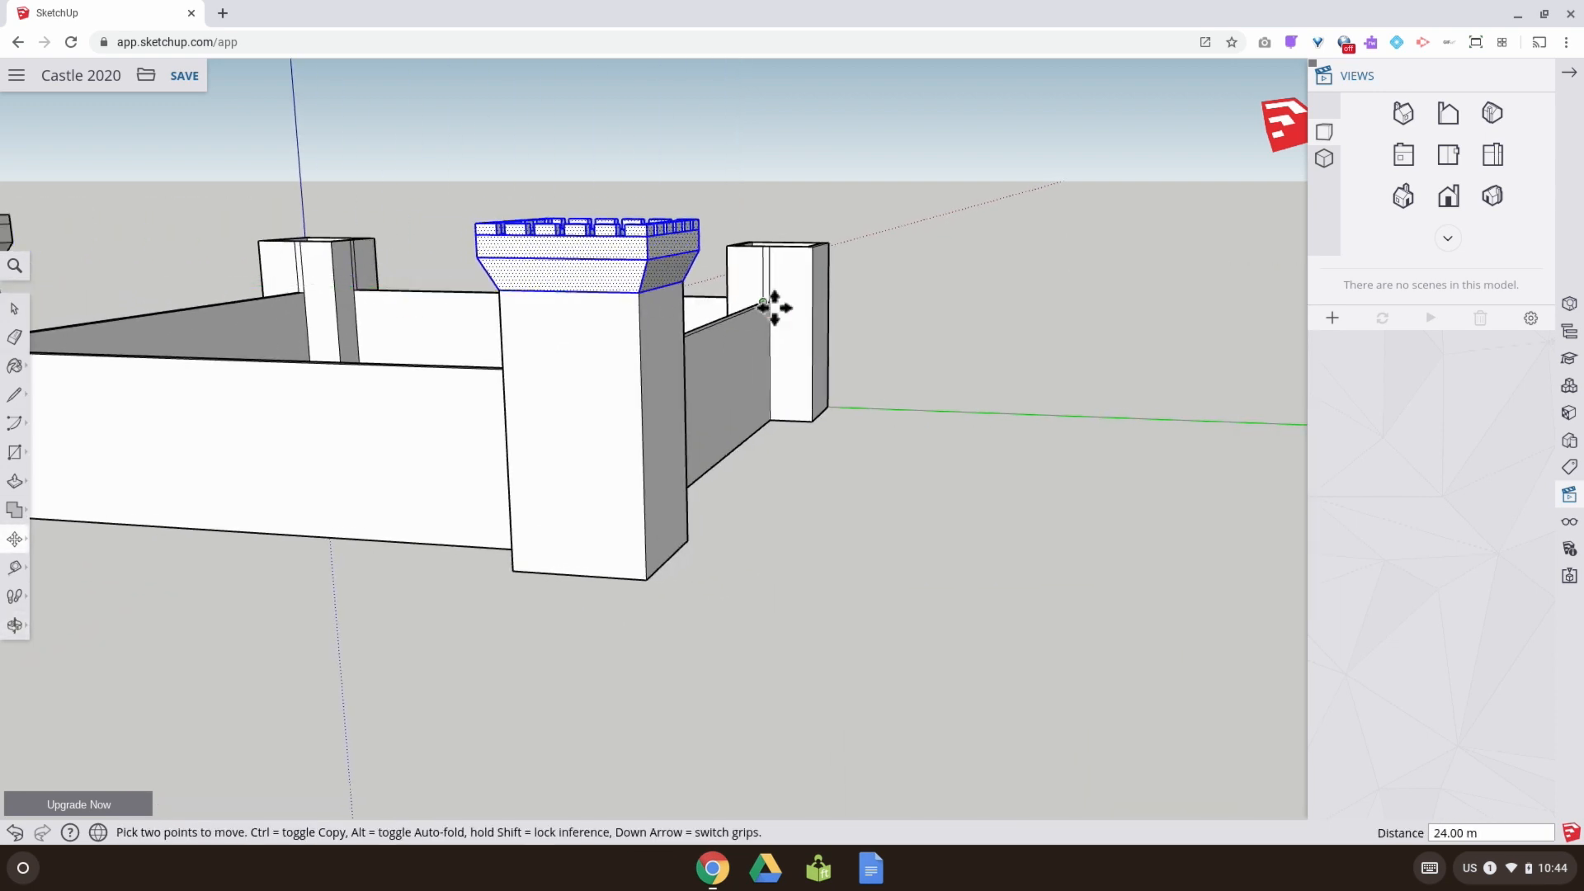
Select both flared battlement tops and copy them together onto the two remaining plain towers, matching corner to corner
{"action": "middle_click_drag", "start_coordinate": [775, 307], "coordinate": [435, 343]}
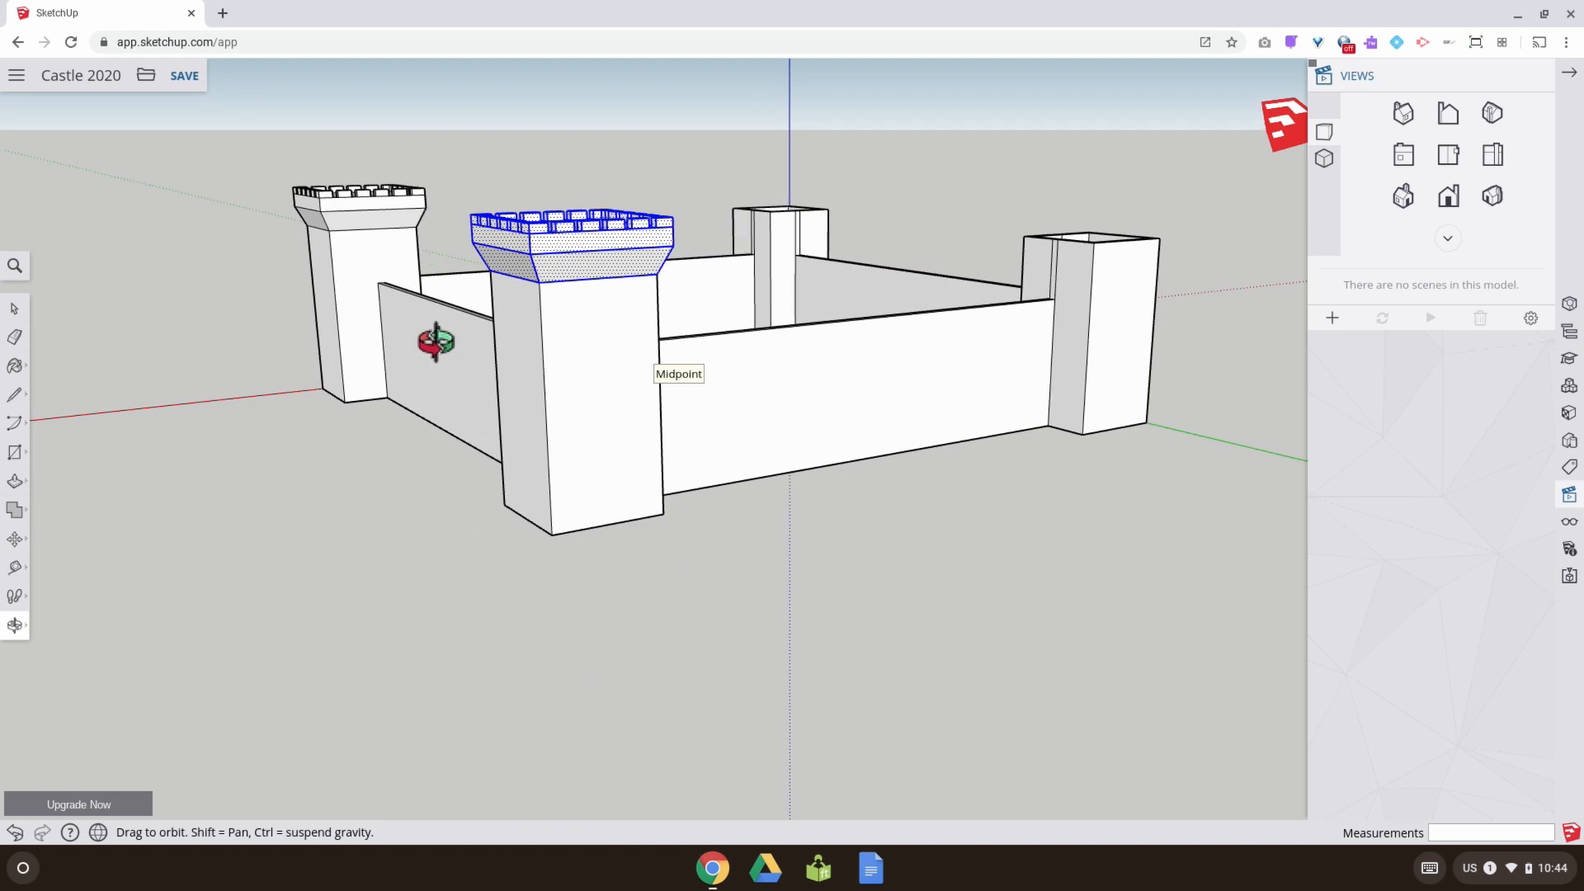
{"action": "left_click", "coordinate": [14, 308]}
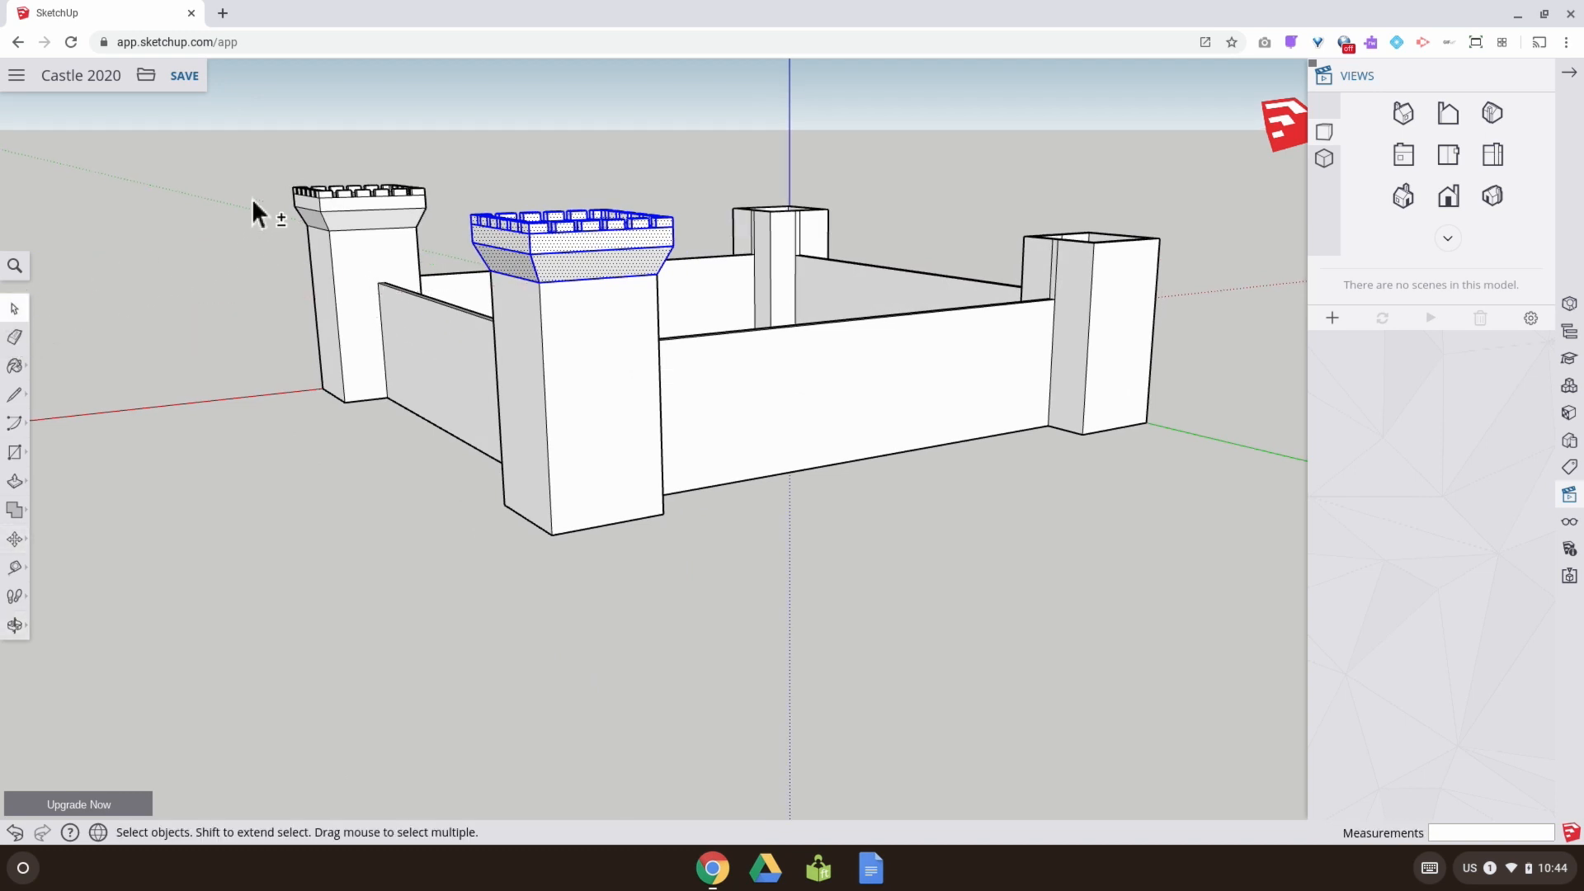
{"action": "left_click_drag", "start_coordinate": [462, 240], "coordinate": [448, 244], "text": "shift"}
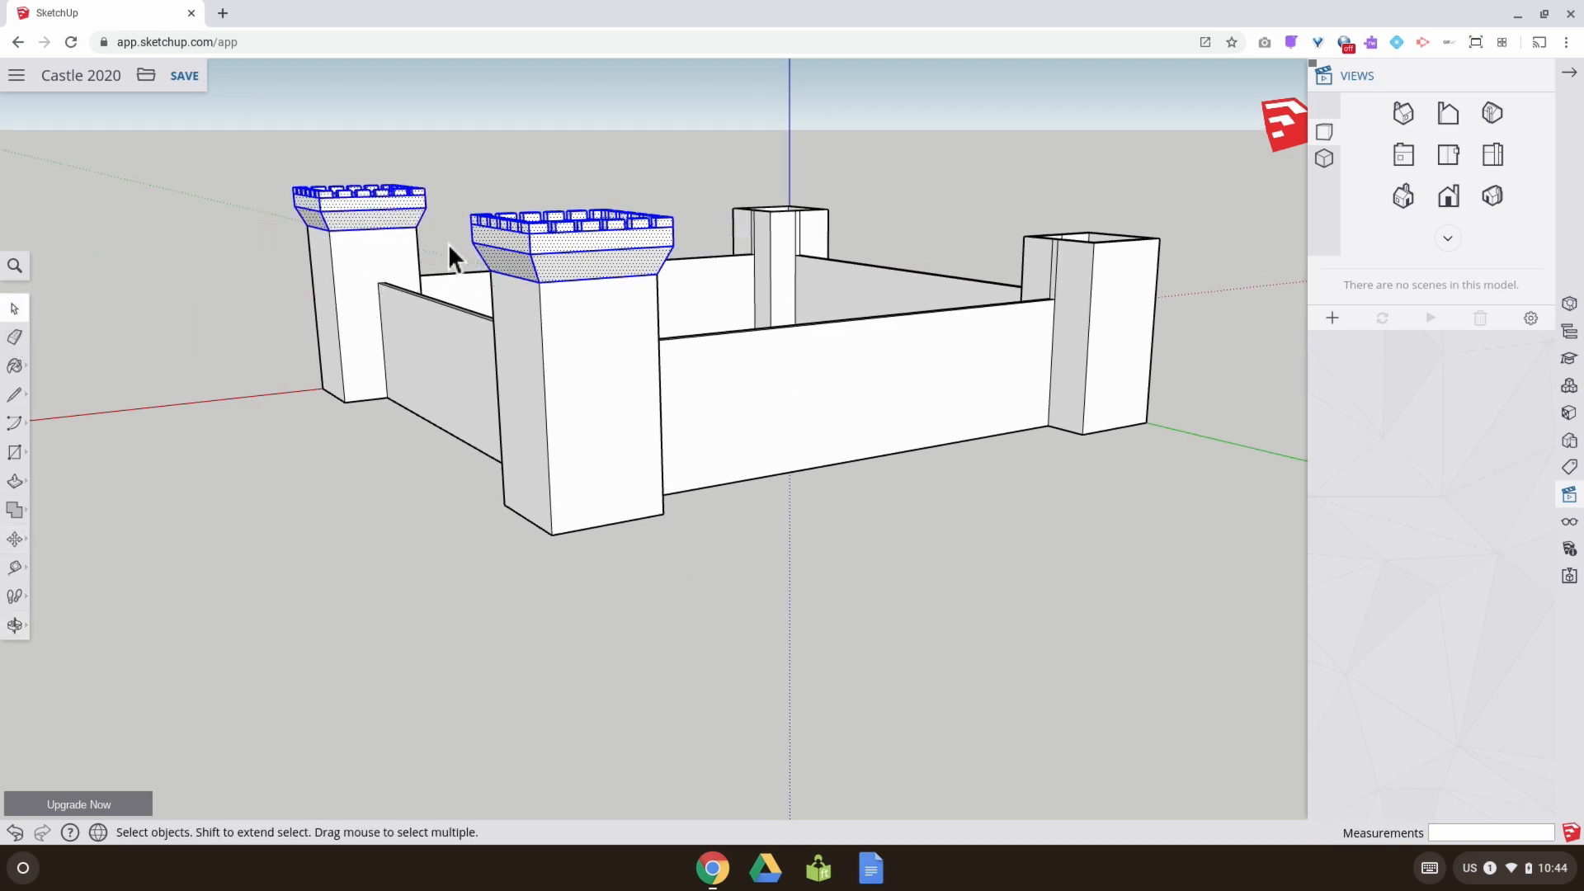
{"action": "middle_click_drag", "start_coordinate": [562, 305], "coordinate": [222, 290]}
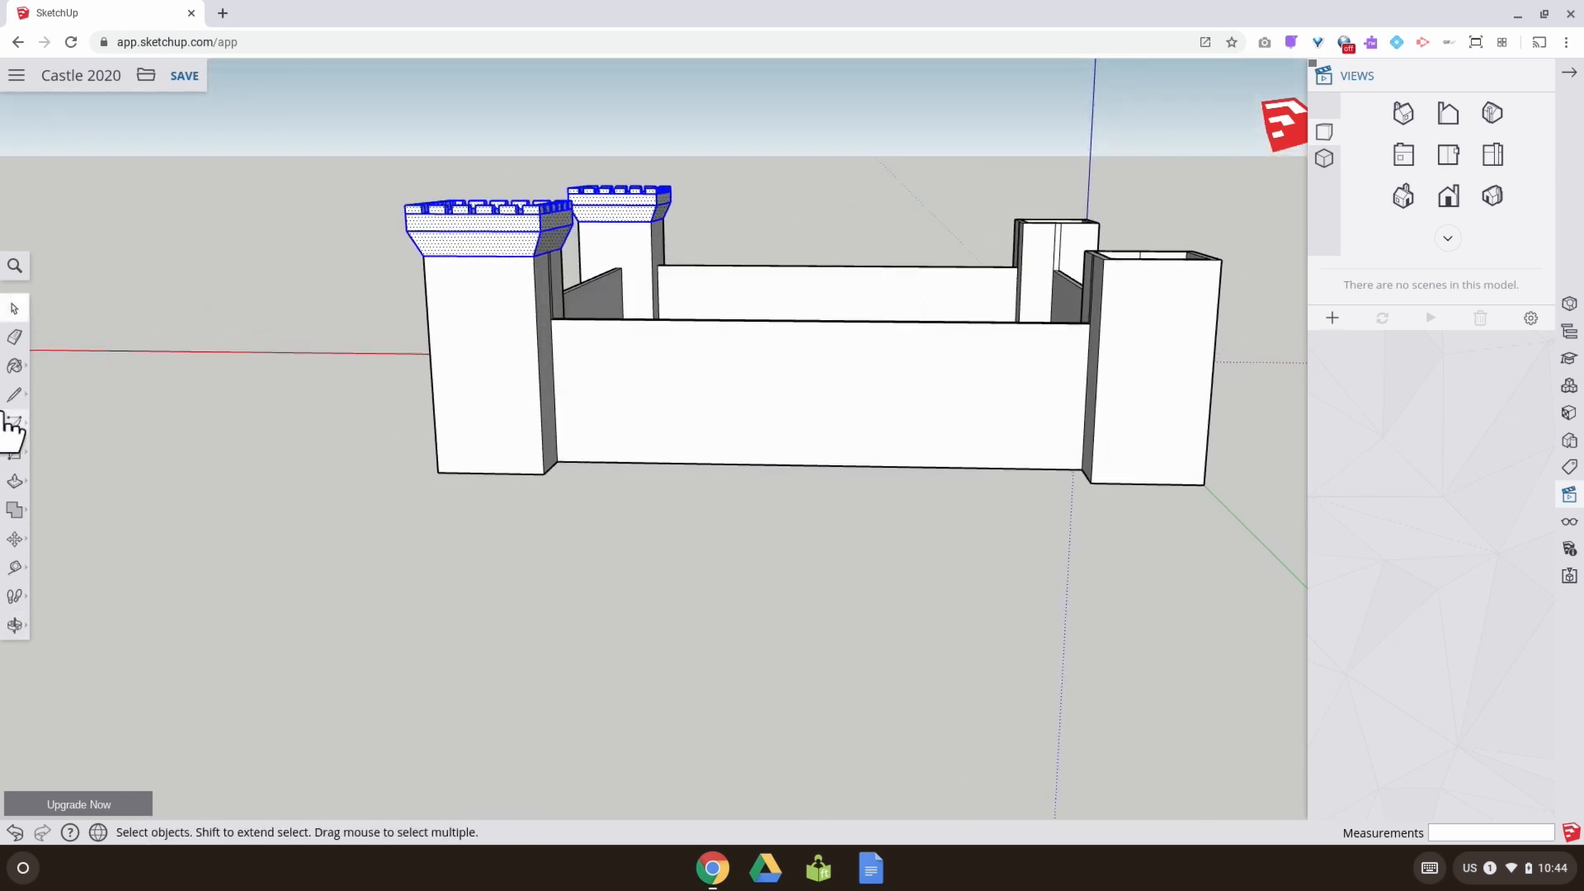
{"action": "left_click", "coordinate": [16, 538]}
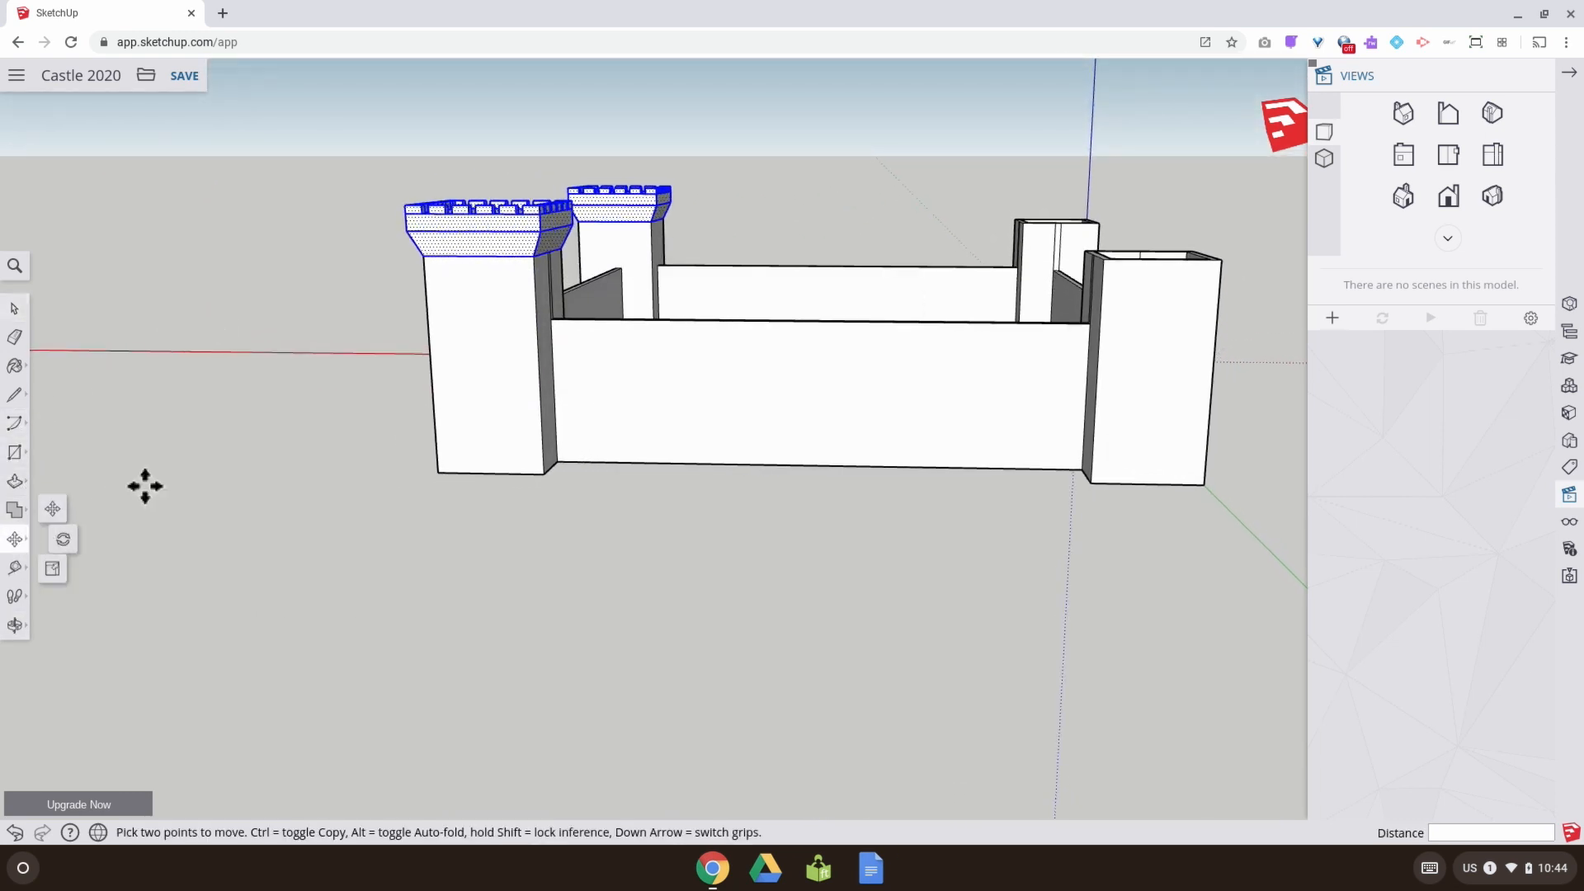
{"action": "key", "text": "ctrl"}
{"action": "left_click", "coordinate": [536, 252]}
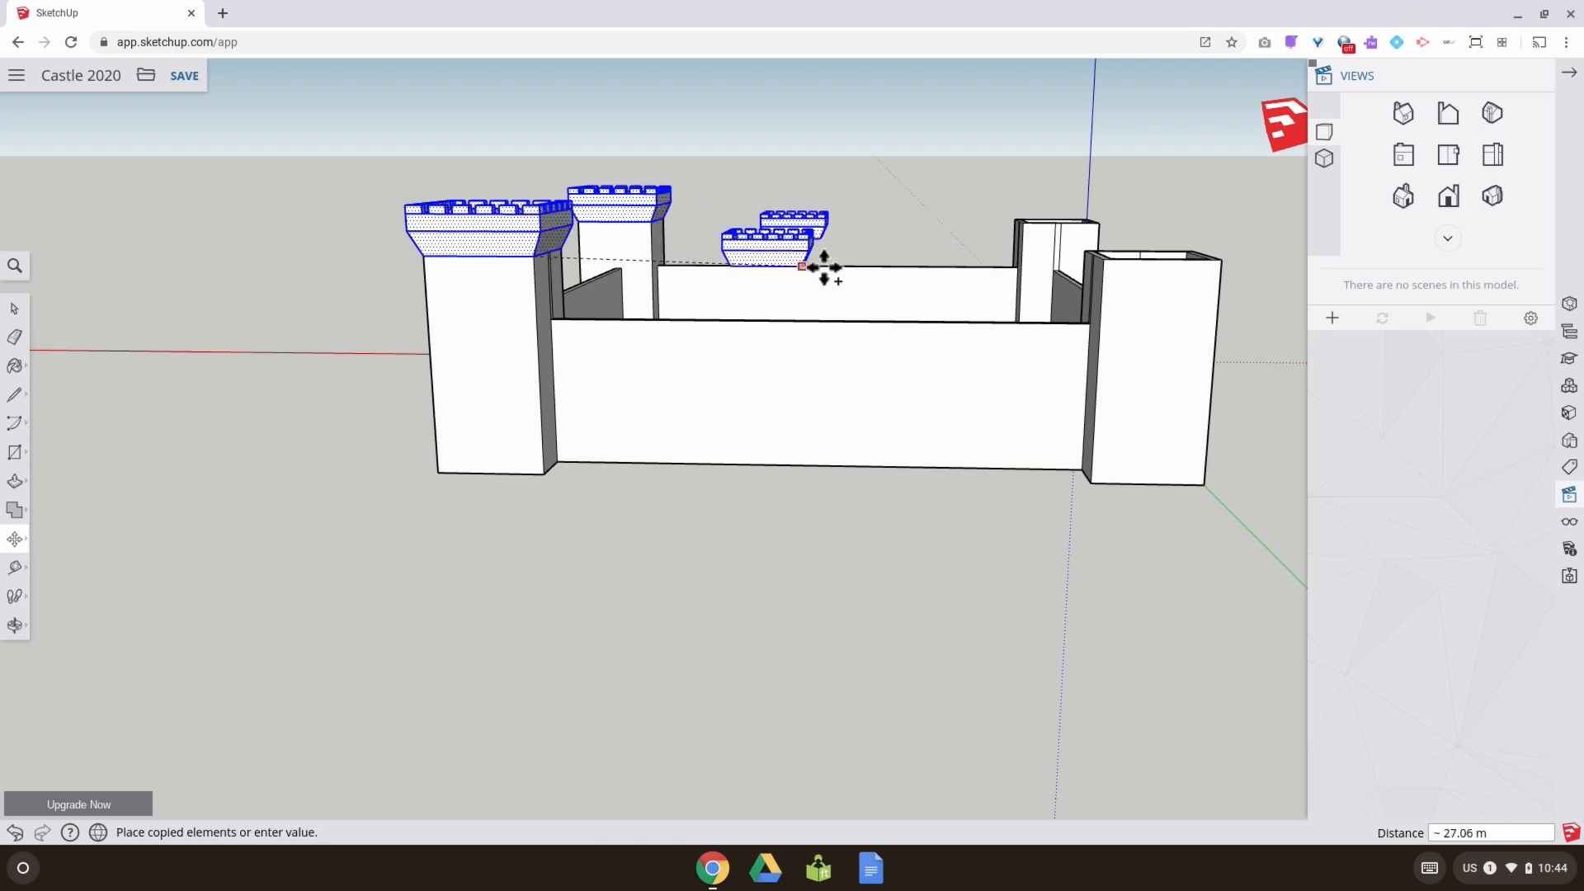
{"action": "left_click", "coordinate": [1219, 261]}
{"action": "middle_click_drag", "start_coordinate": [1202, 283], "coordinate": [42, 358]}
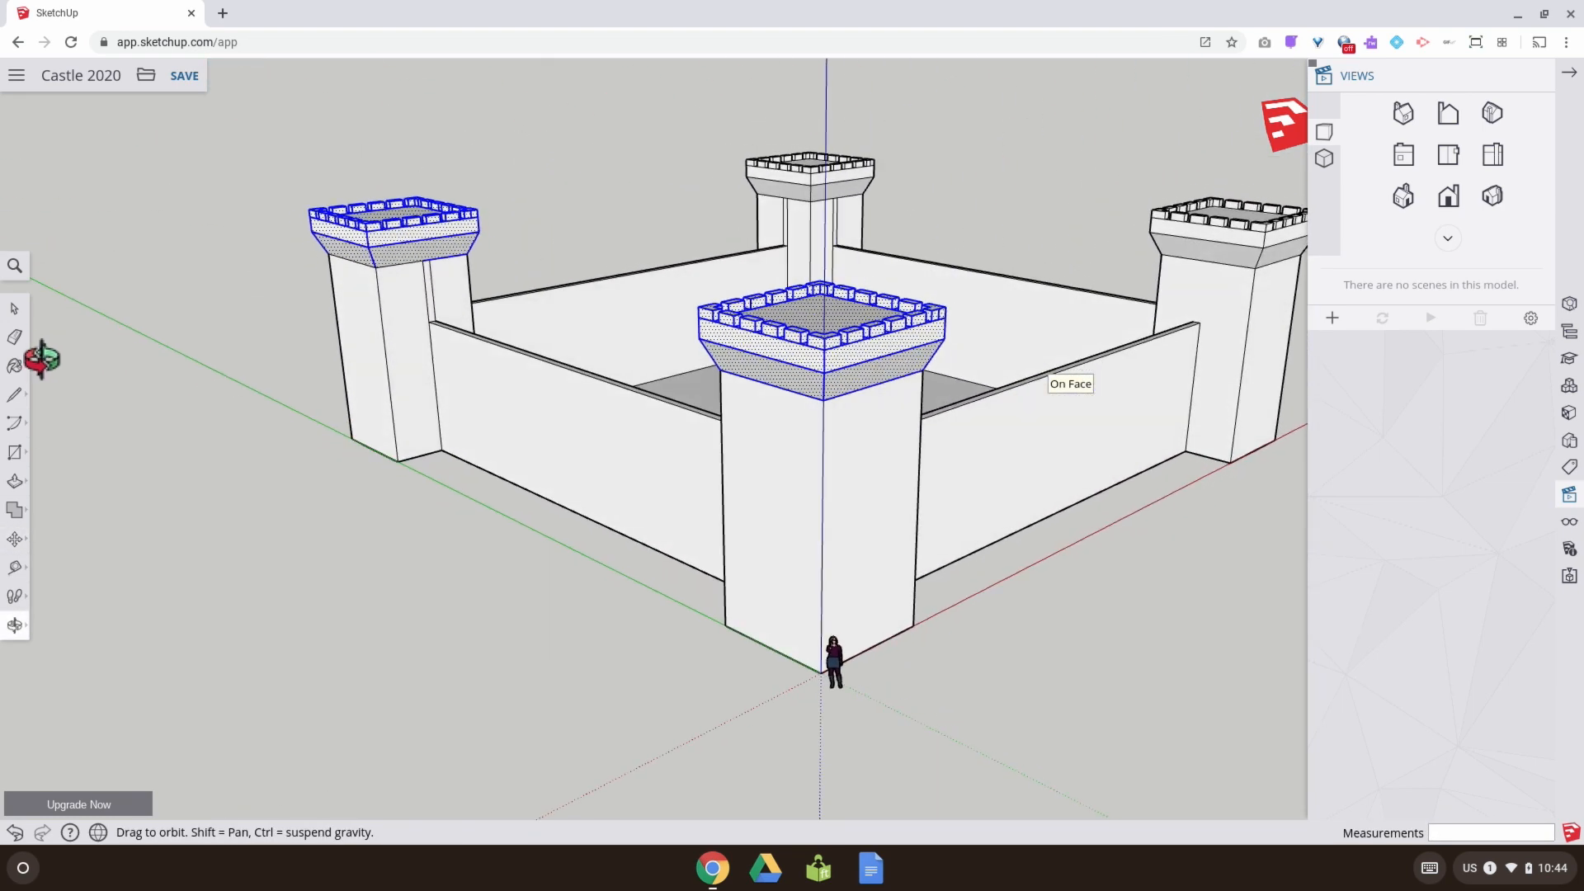
Examine the battlement tops on all four towers and the plain tops of the walls between them
{"action": "middle_click_drag", "start_coordinate": [400, 384], "coordinate": [44, 312]}
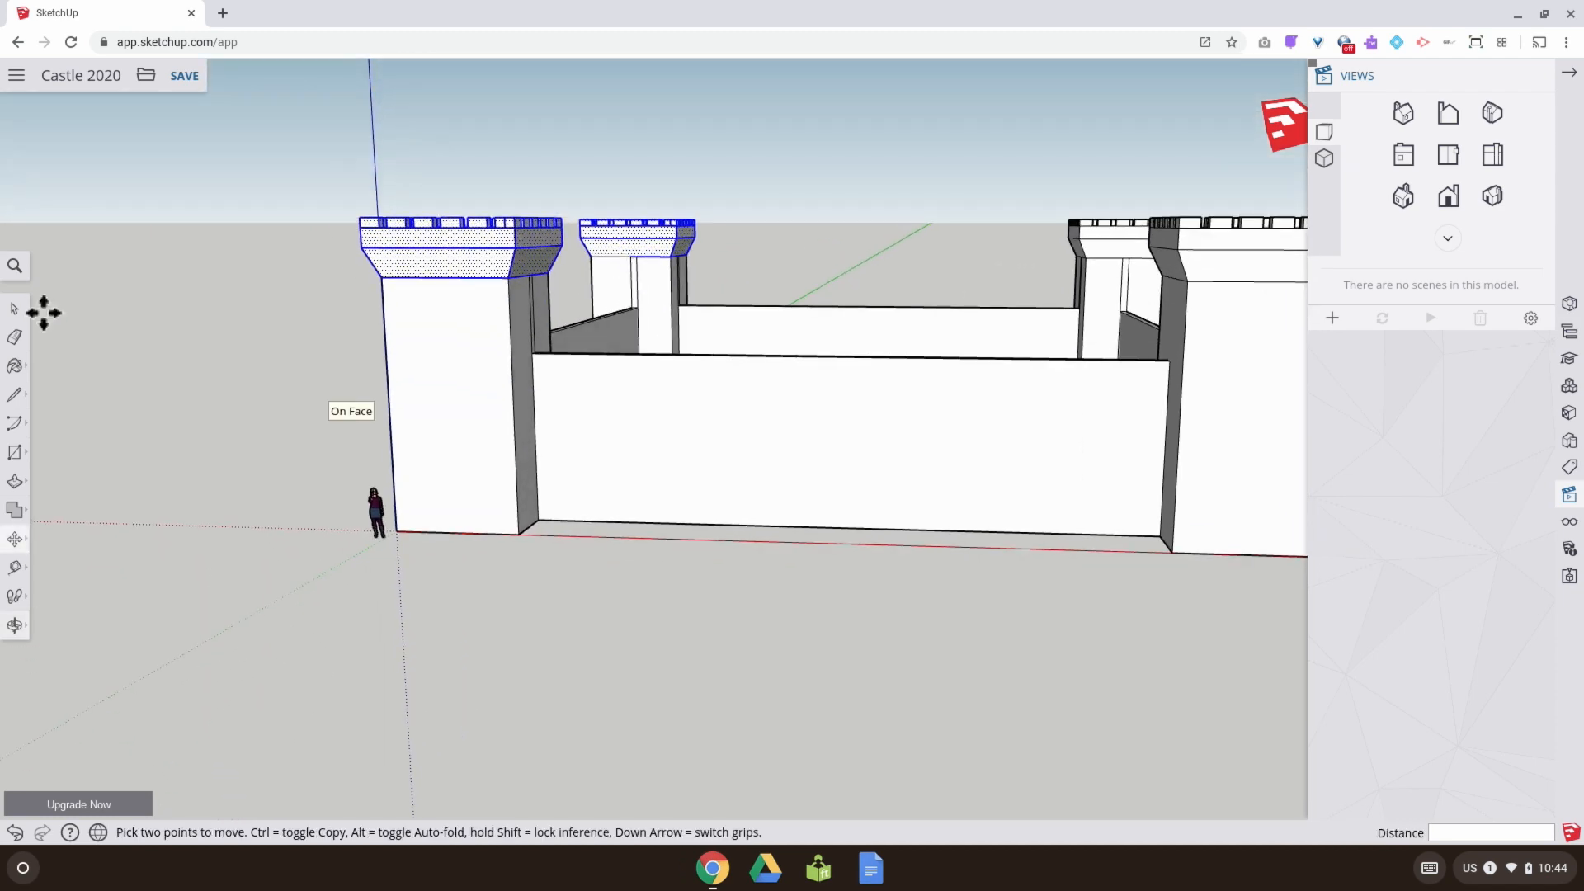
{"action": "middle_click_drag", "start_coordinate": [371, 374], "coordinate": [367, 467]}
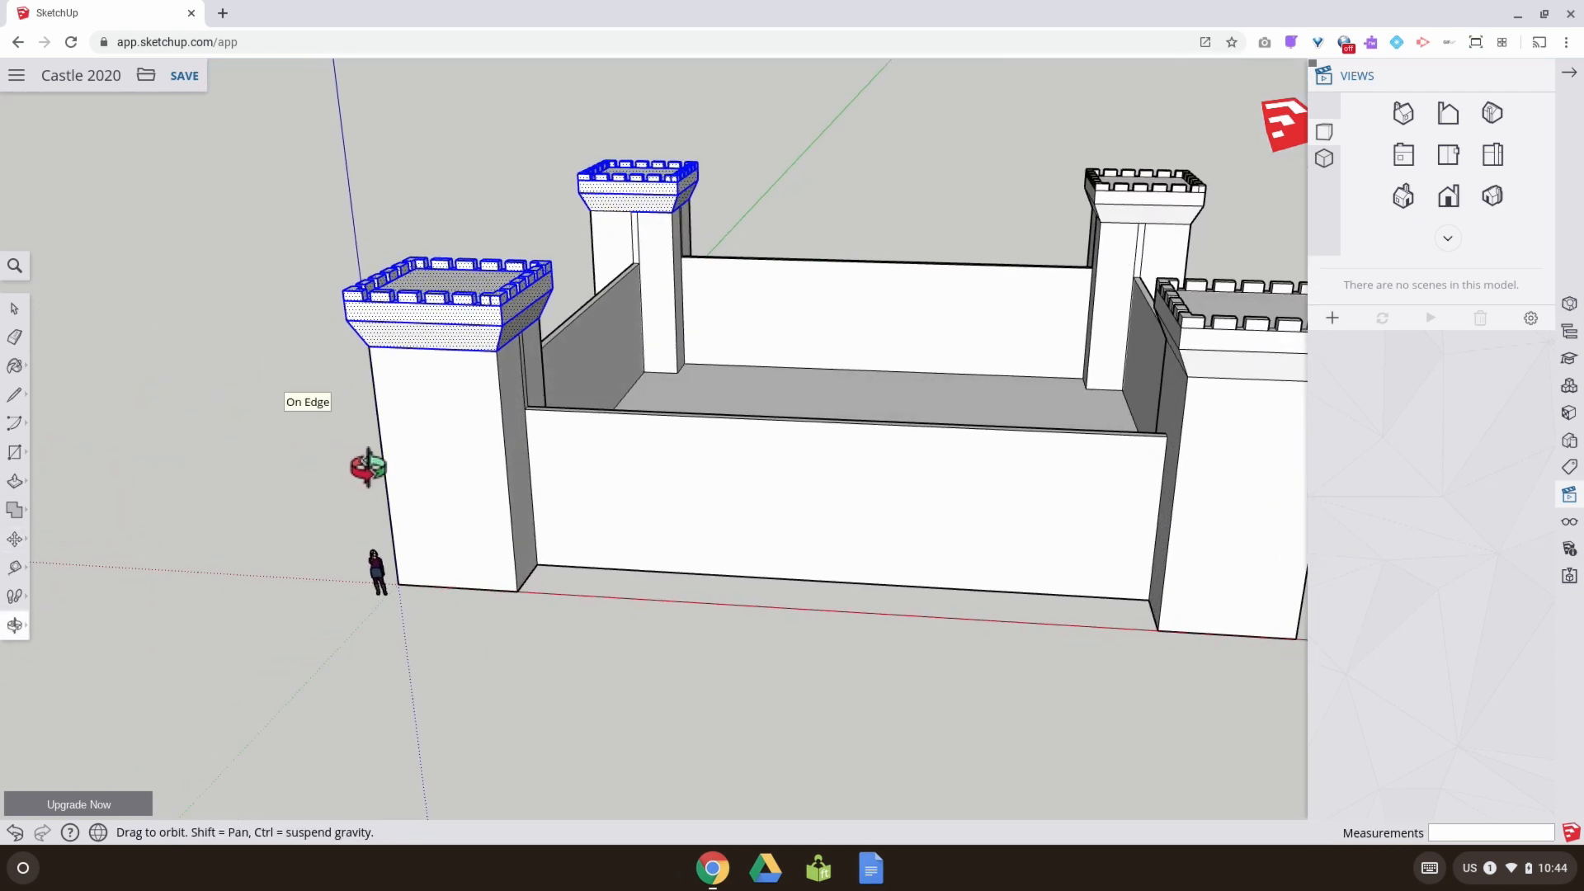
{"action": "scroll", "coordinate": [527, 453], "scroll_direction": "up", "scroll_amount": 5}
{"action": "middle_click_drag", "start_coordinate": [527, 449], "coordinate": [449, 439], "text": "shift"}
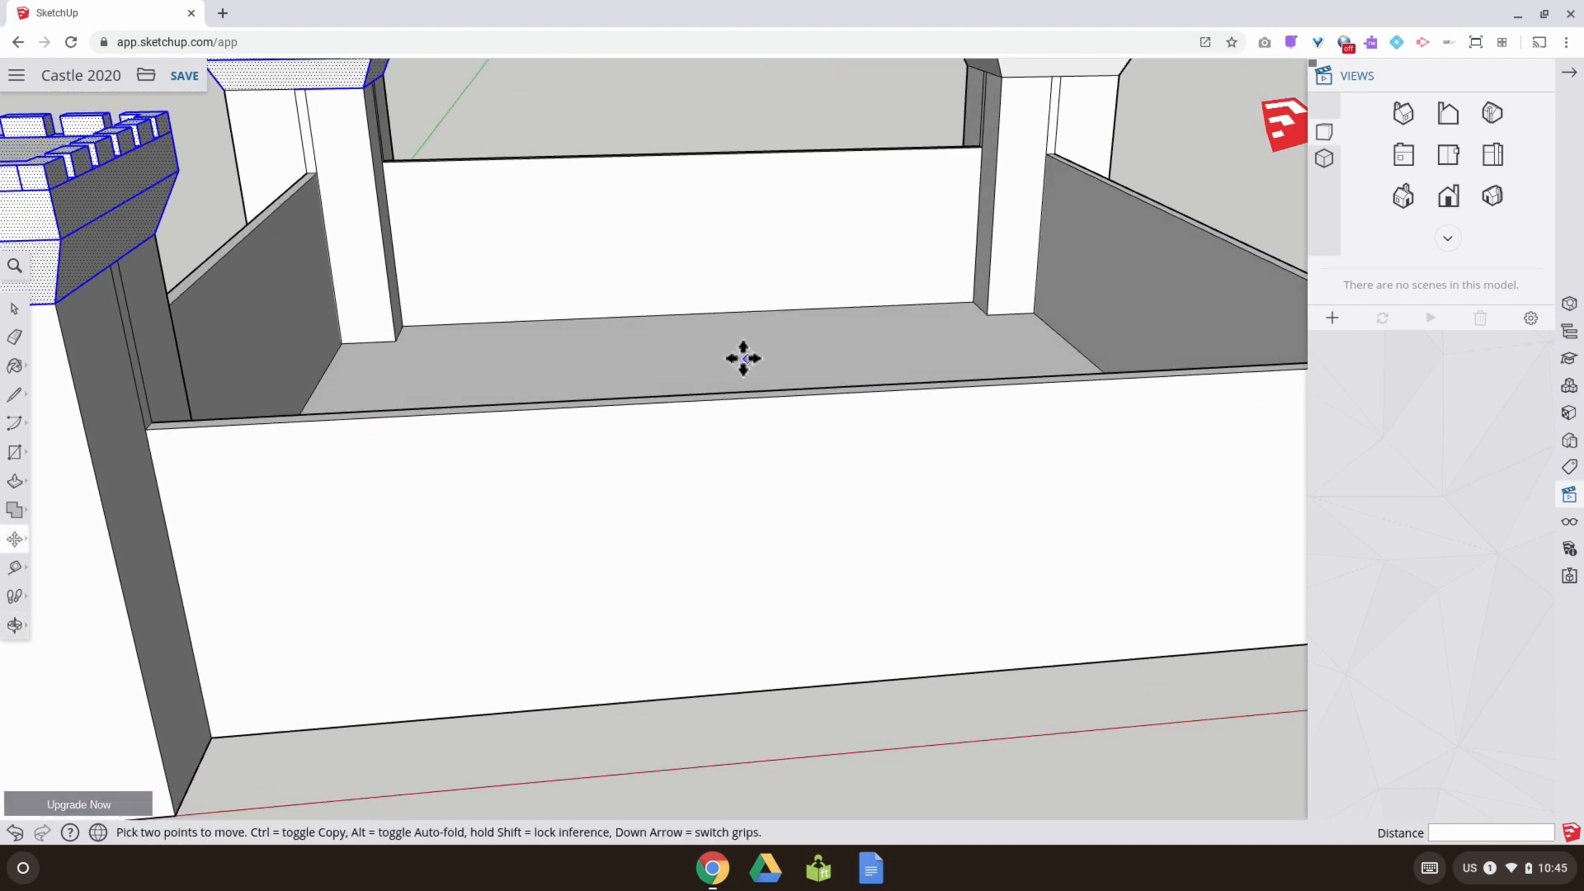
{"action": "middle_click_drag", "start_coordinate": [744, 358], "coordinate": [566, 388], "text": "shift"}
{"action": "middle_click_drag", "start_coordinate": [131, 400], "coordinate": [311, 370], "text": "shift"}
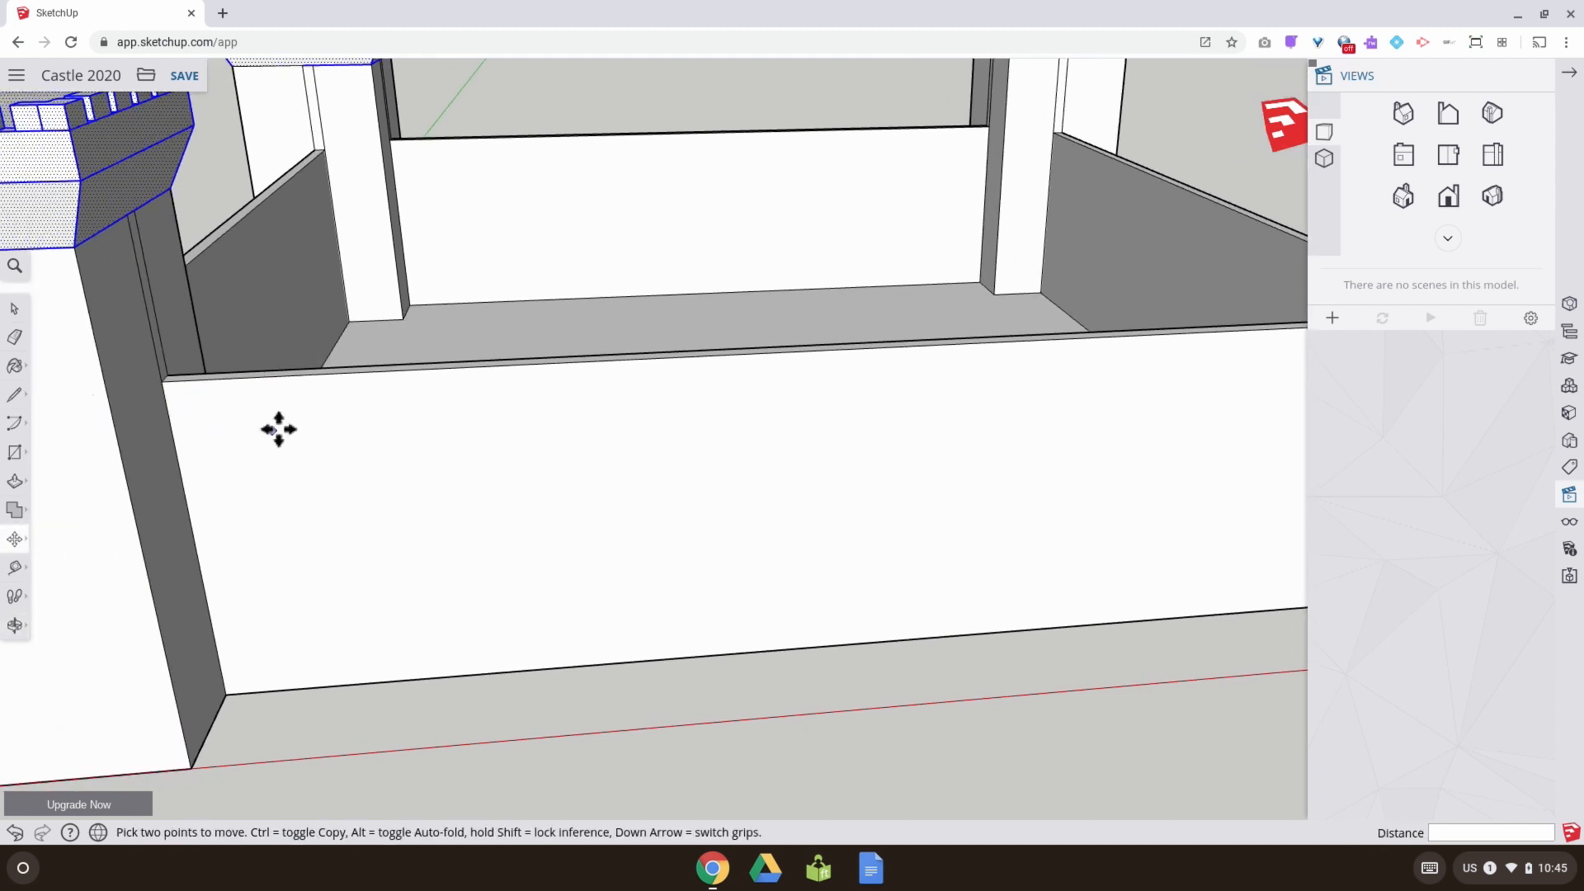
{"action": "scroll", "coordinate": [278, 429], "scroll_direction": "down", "scroll_amount": 3}
{"action": "scroll", "coordinate": [181, 396], "scroll_direction": "down", "scroll_amount": 3}
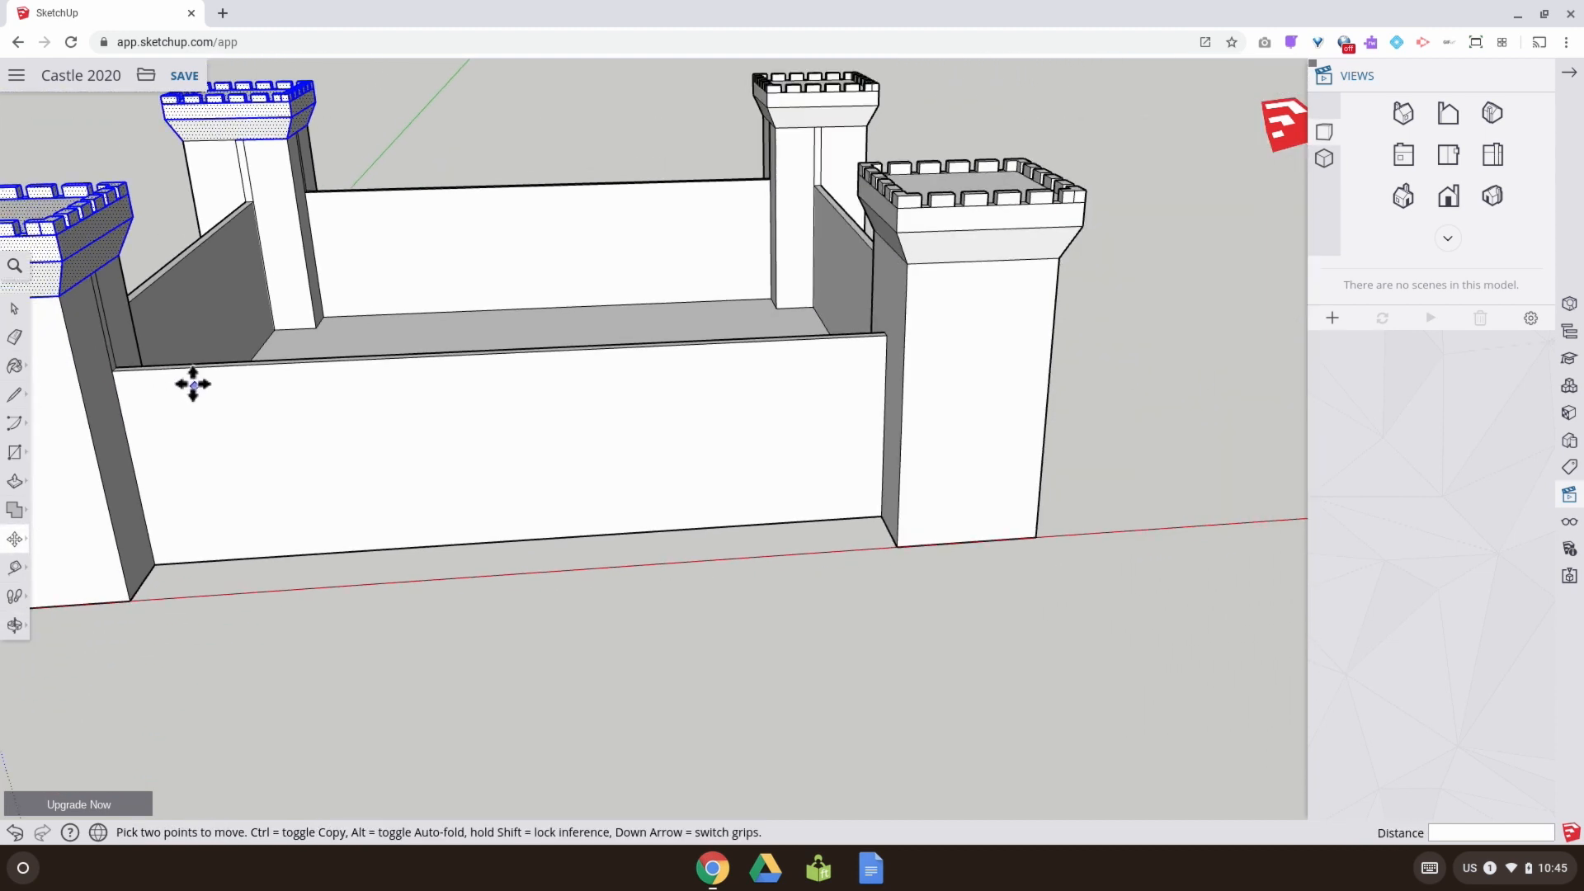
{"action": "middle_click_drag", "start_coordinate": [193, 383], "coordinate": [264, 364]}
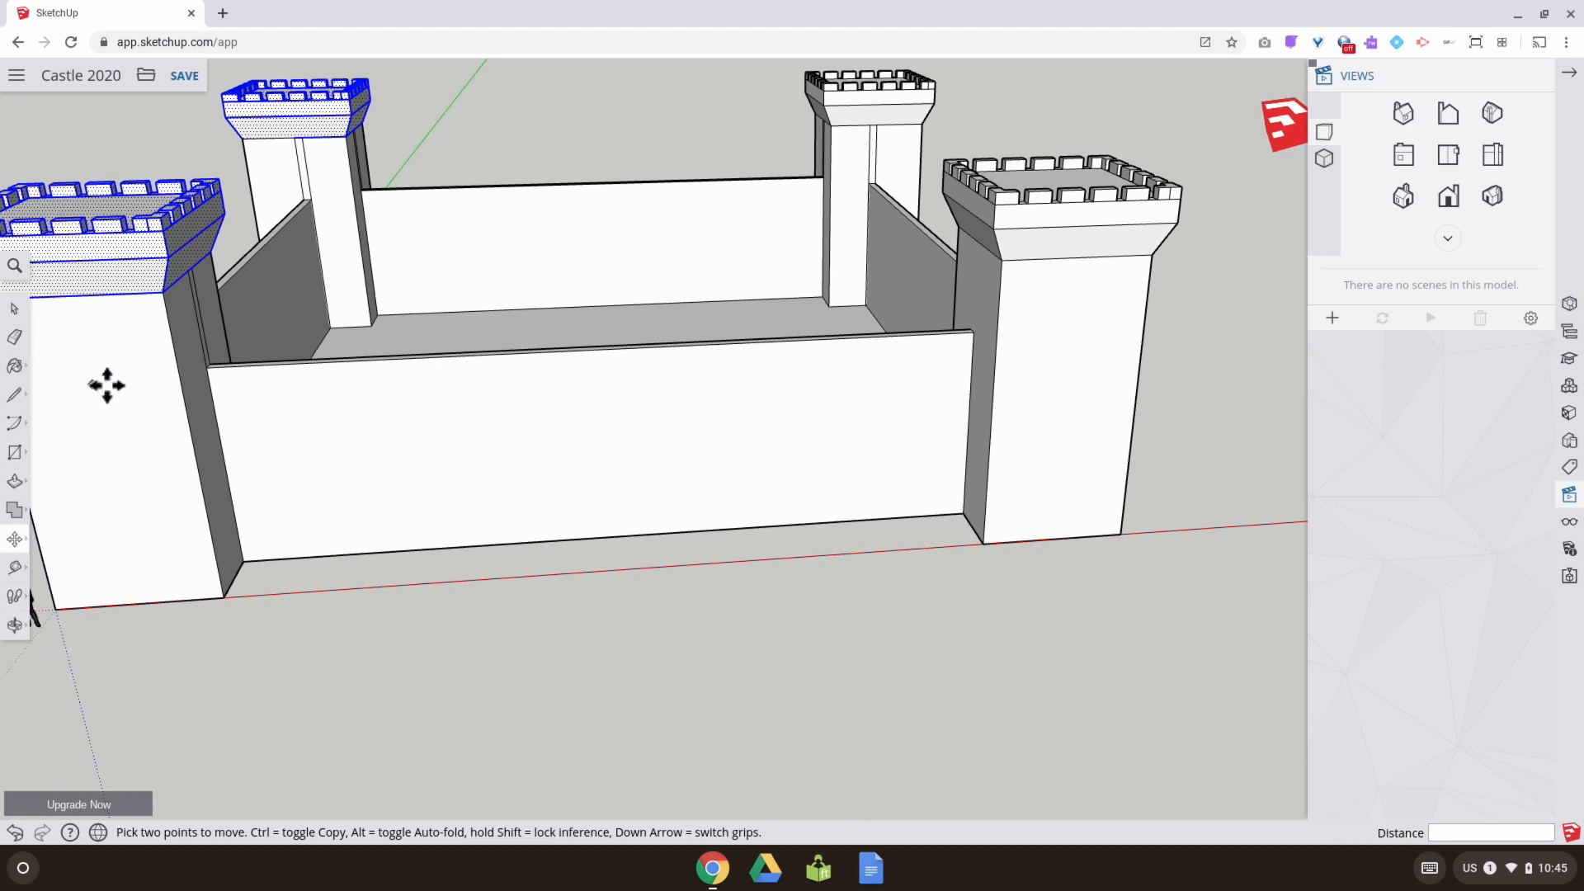
{"action": "middle_click_drag", "start_coordinate": [479, 405], "coordinate": [549, 367]}
{"action": "scroll", "coordinate": [513, 421], "scroll_direction": "up", "scroll_amount": 5}
{"action": "scroll", "coordinate": [770, 357], "scroll_direction": "down", "scroll_amount": 2}
{"action": "middle_click_drag", "start_coordinate": [771, 357], "coordinate": [378, 435]}
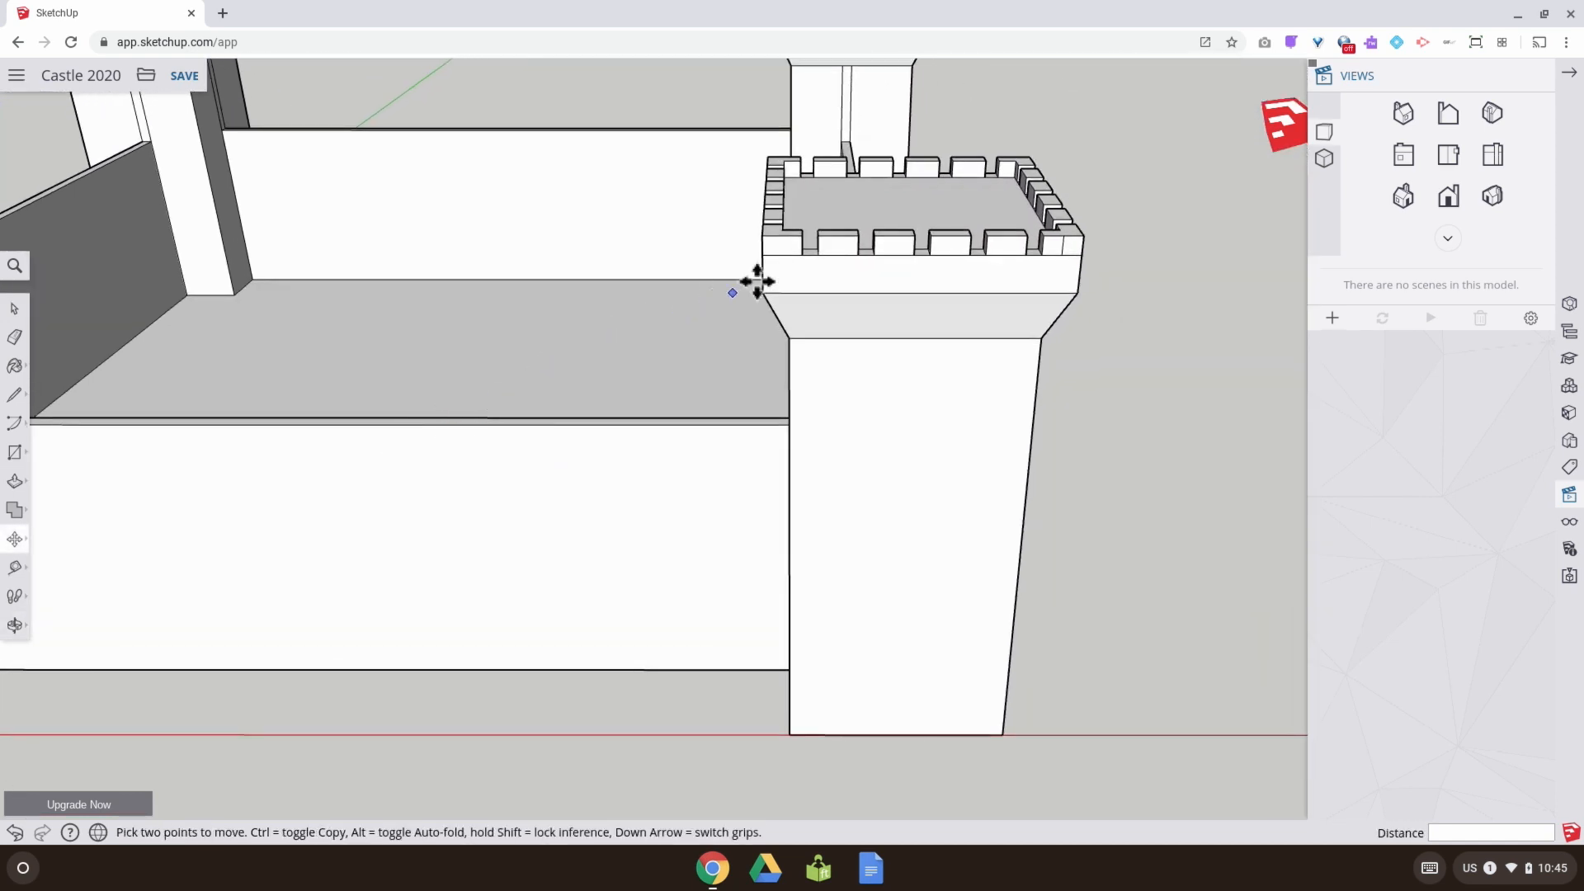
{"action": "scroll", "coordinate": [858, 246], "scroll_direction": "up", "scroll_amount": 5}
{"action": "scroll", "coordinate": [858, 247], "scroll_direction": "up", "scroll_amount": 1}
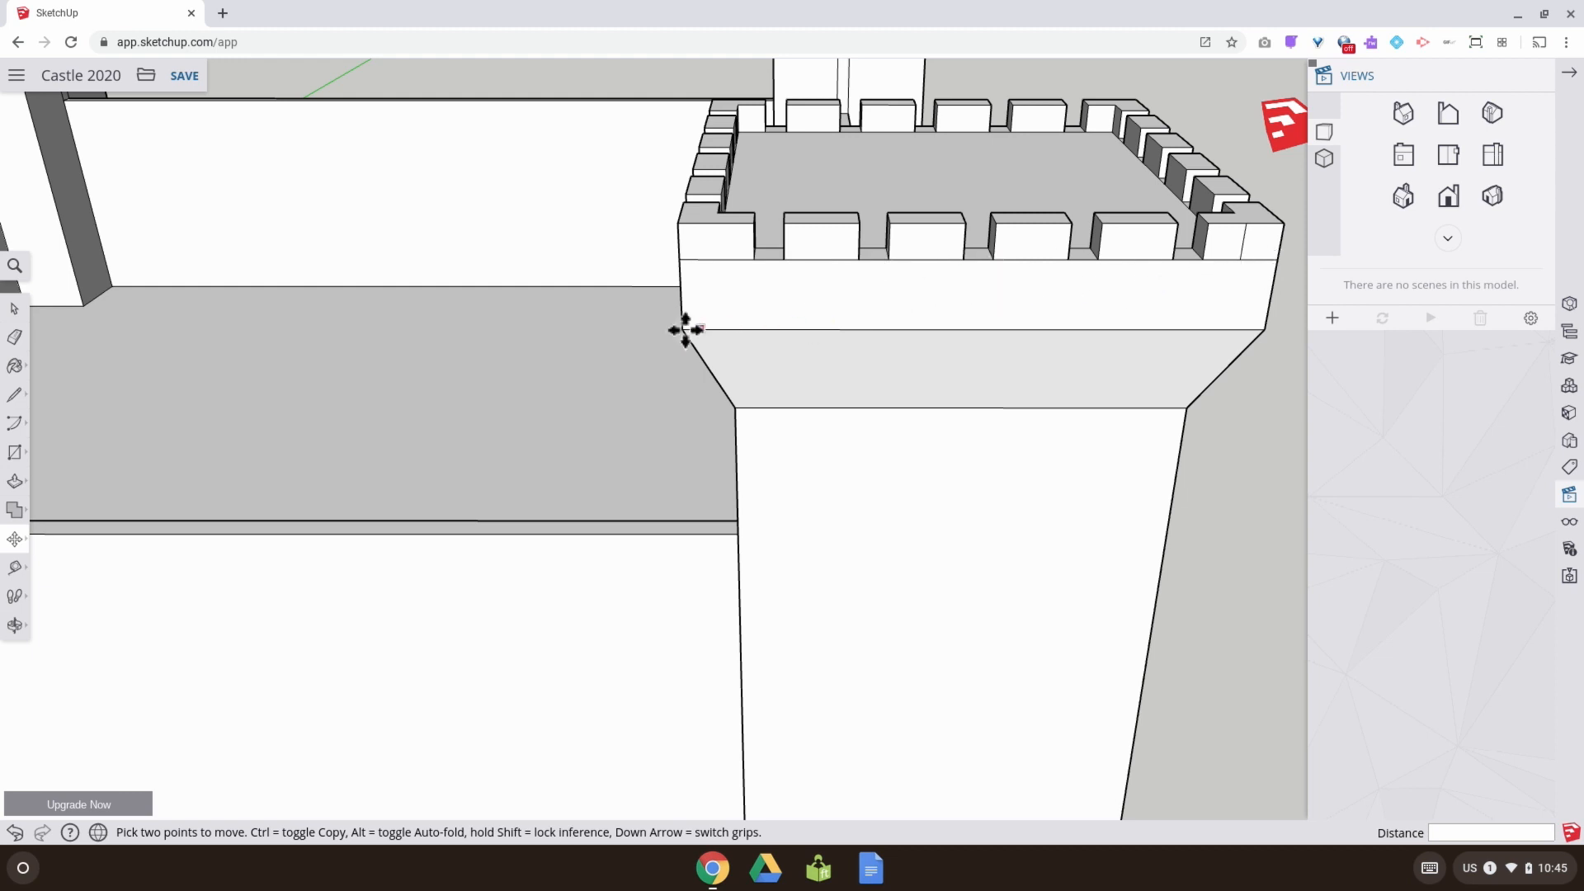
{"action": "middle_click_drag", "start_coordinate": [684, 330], "coordinate": [846, 264]}
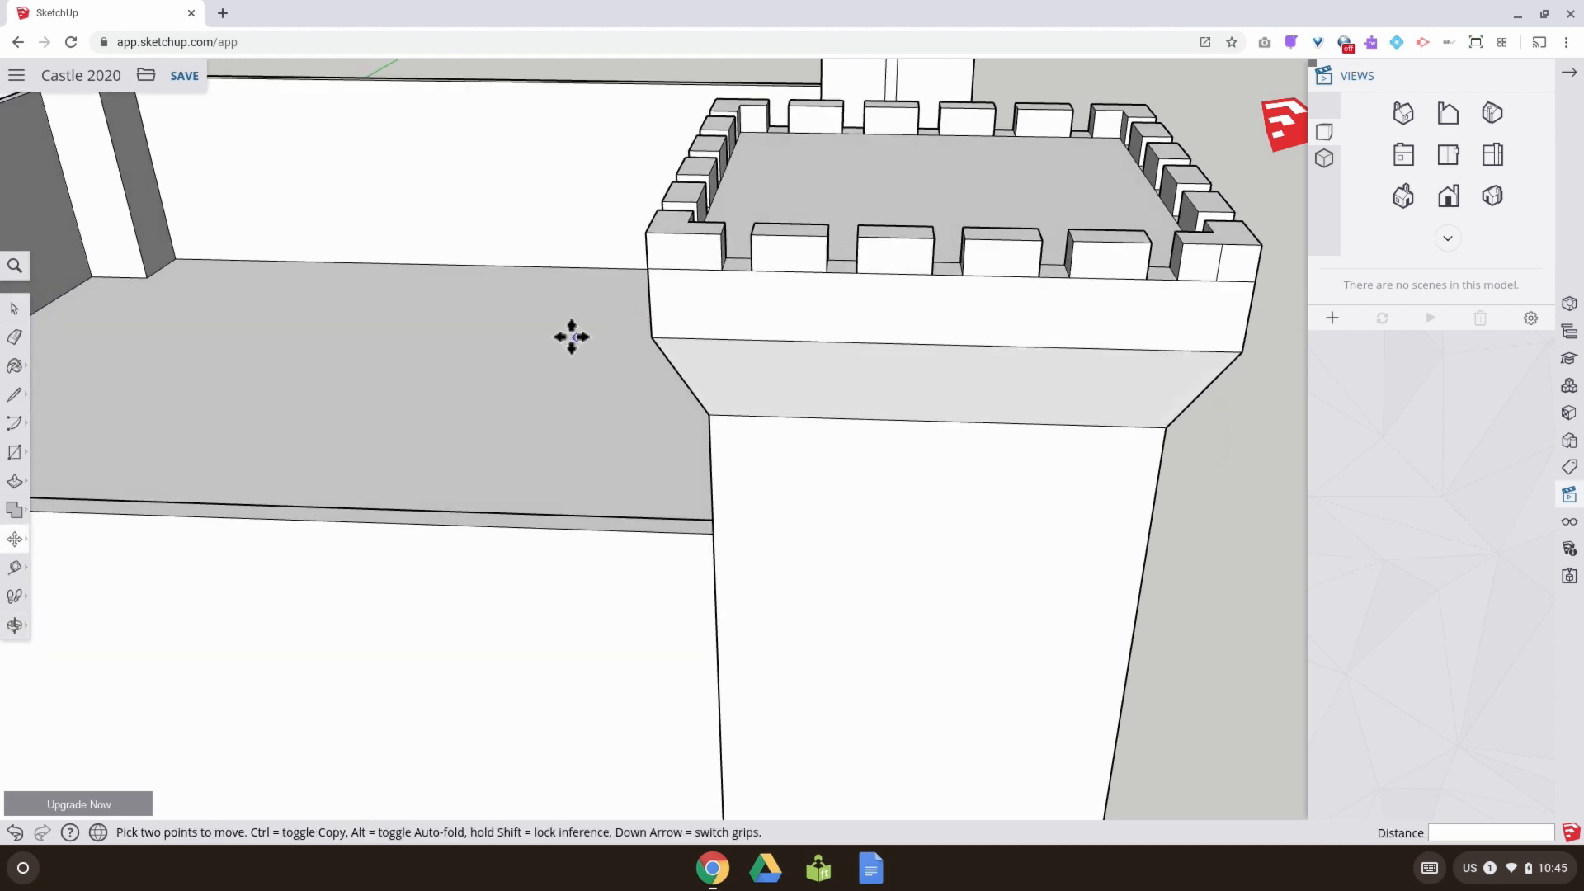
{"action": "middle_click_drag", "start_coordinate": [572, 336], "coordinate": [429, 378]}
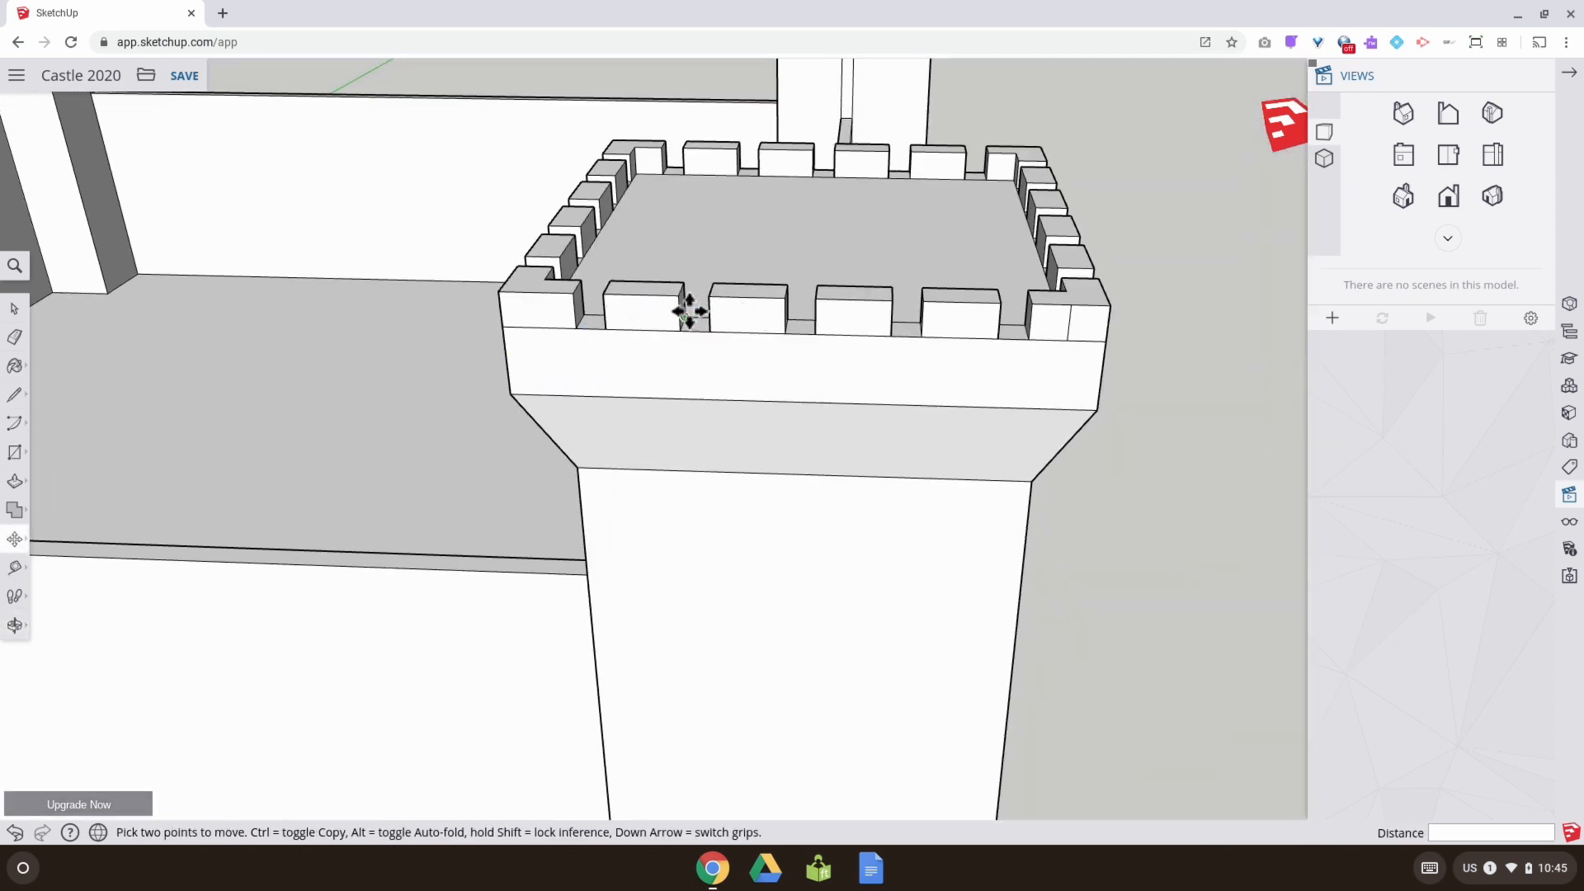
{"action": "scroll", "coordinate": [436, 365], "scroll_direction": "up", "scroll_amount": 6}
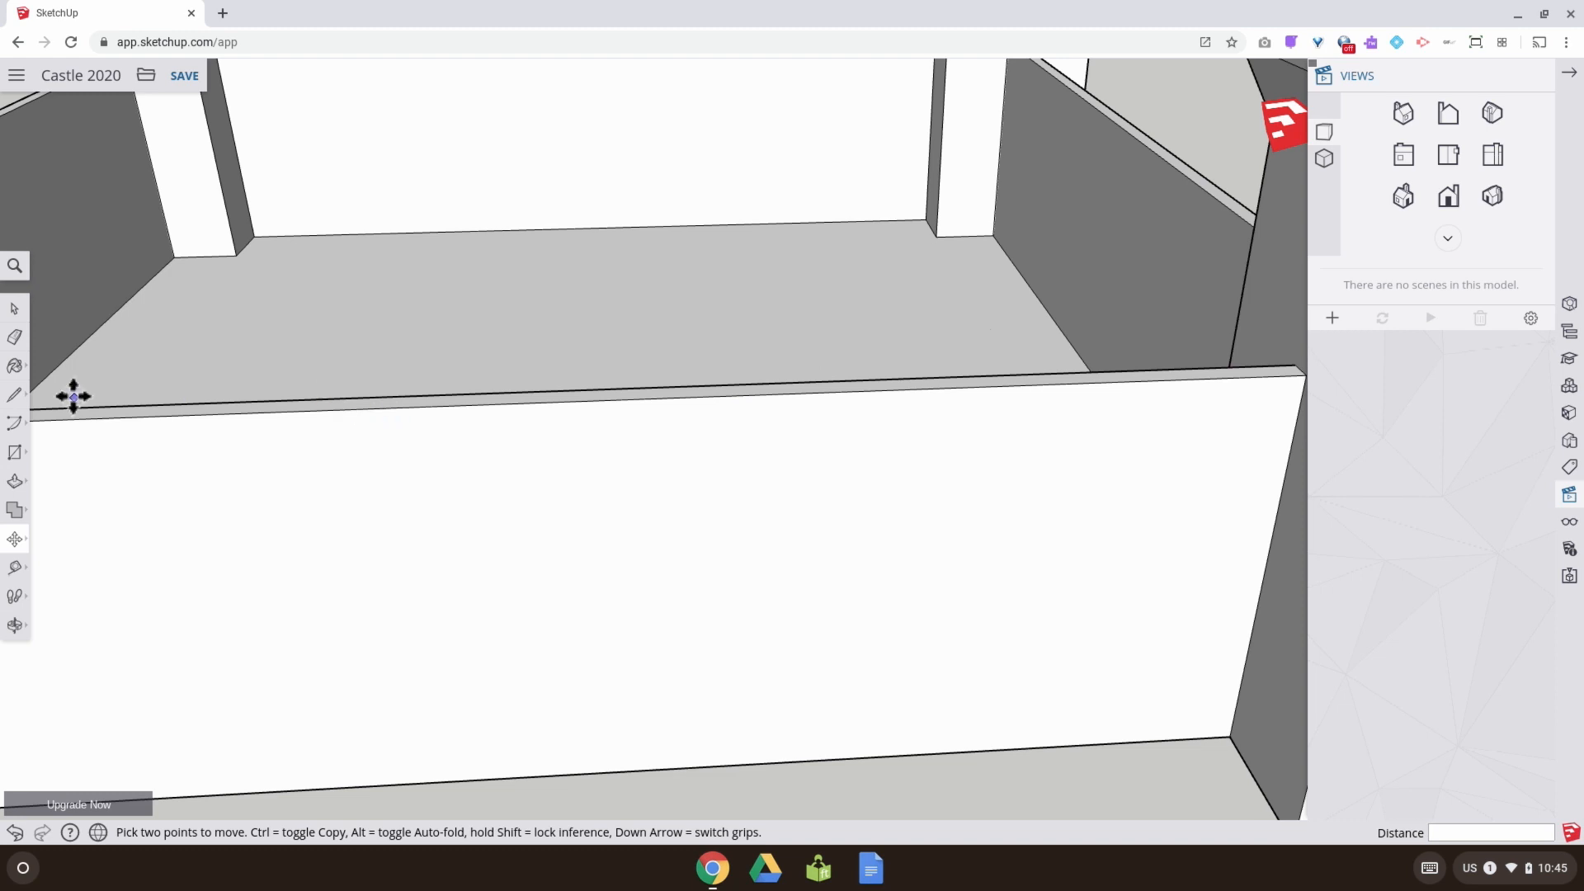
{"action": "middle_click_drag", "start_coordinate": [189, 367], "coordinate": [255, 341], "text": "shift"}
{"action": "middle_click_drag", "start_coordinate": [299, 393], "coordinate": [272, 403]}
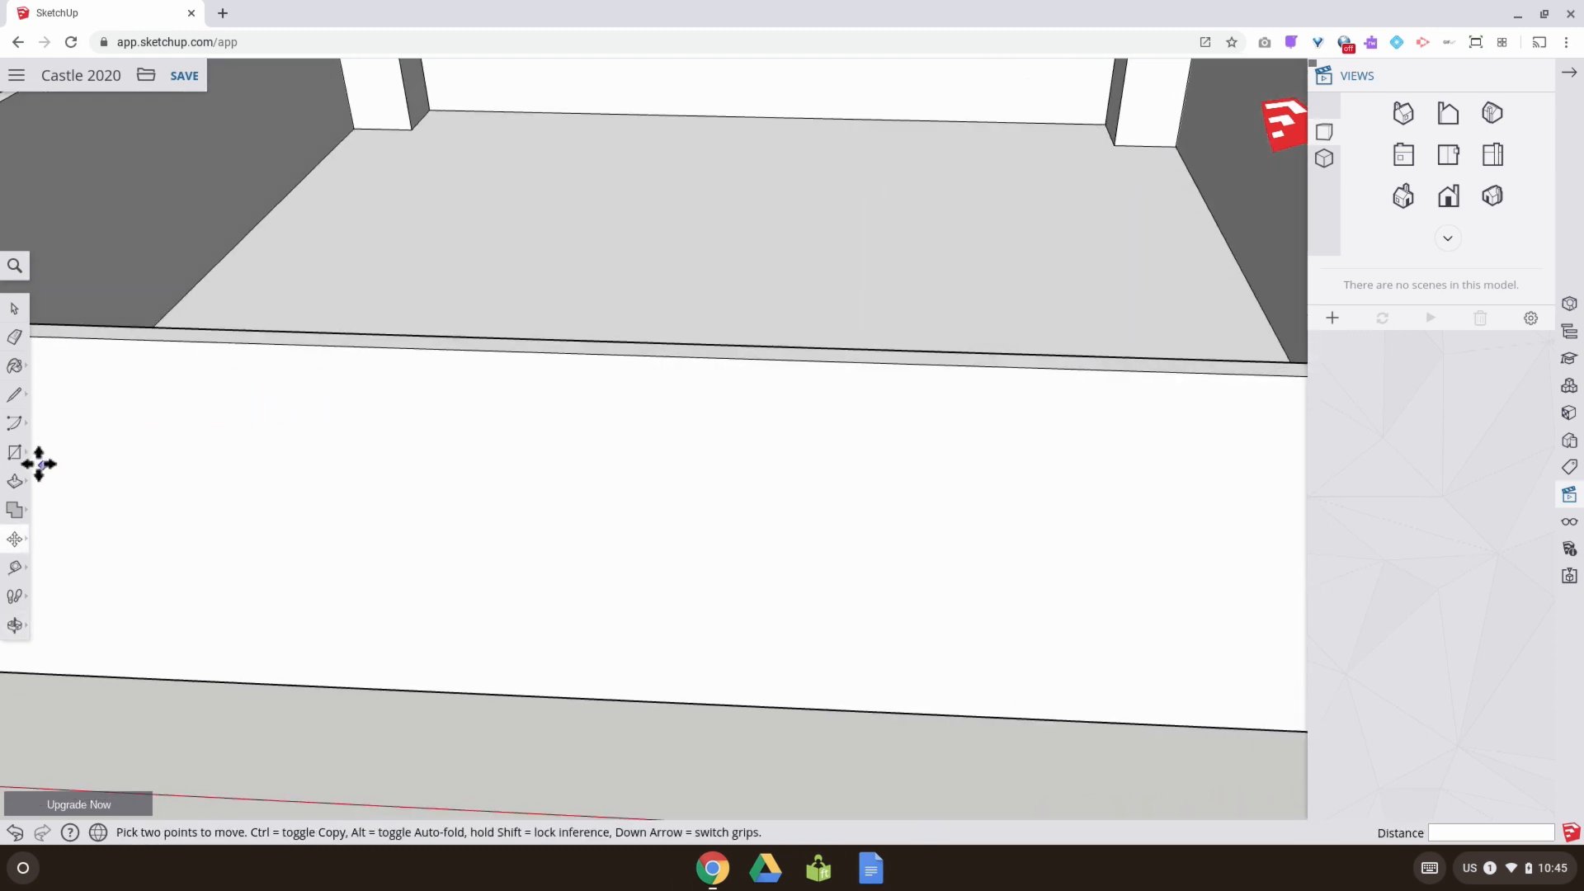
Draw a 0.6 by 0.3 m rectangle across the front wall's top face, starting on the wall's inner top edge
{"action": "left_click", "coordinate": [16, 453]}
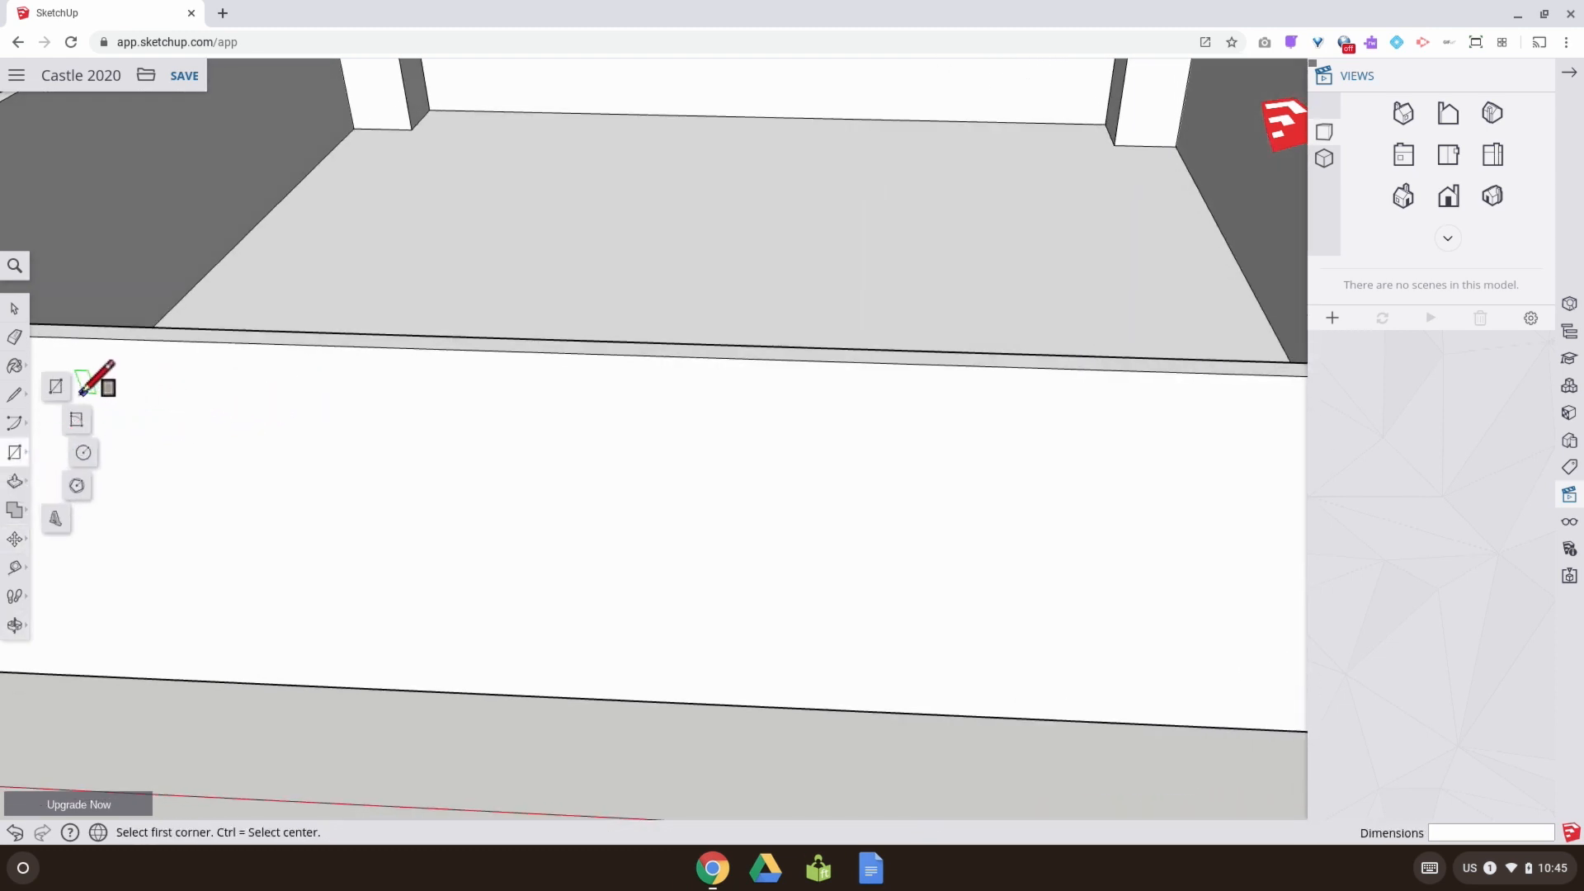
{"action": "left_click", "coordinate": [56, 386]}
{"action": "scroll", "coordinate": [417, 387], "scroll_direction": "up", "scroll_amount": 4}
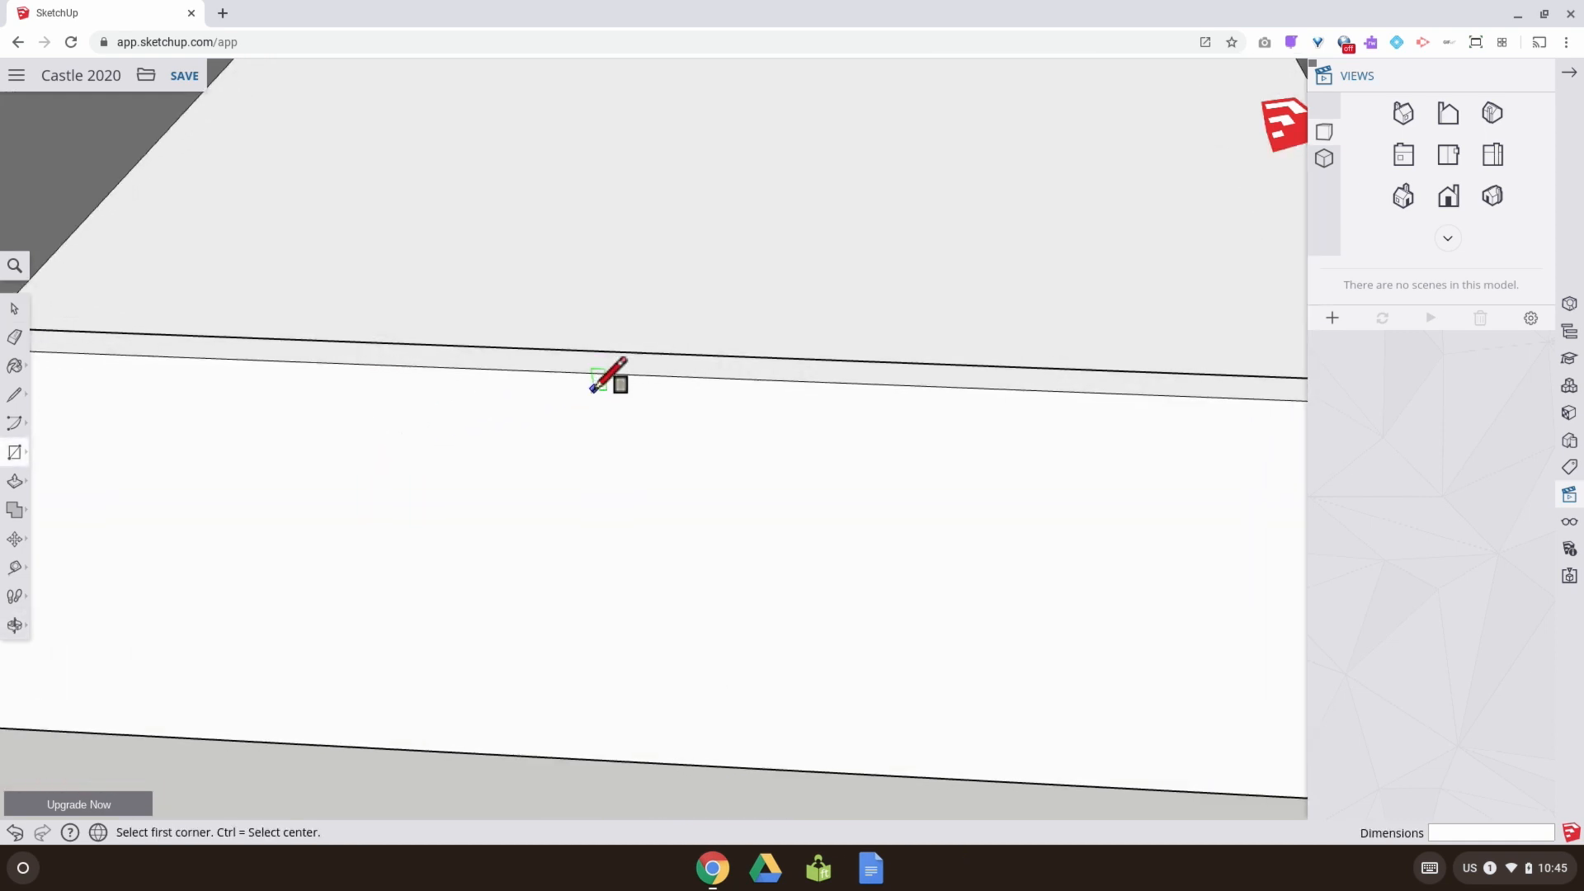
{"action": "scroll", "coordinate": [591, 384], "scroll_direction": "up", "scroll_amount": 2}
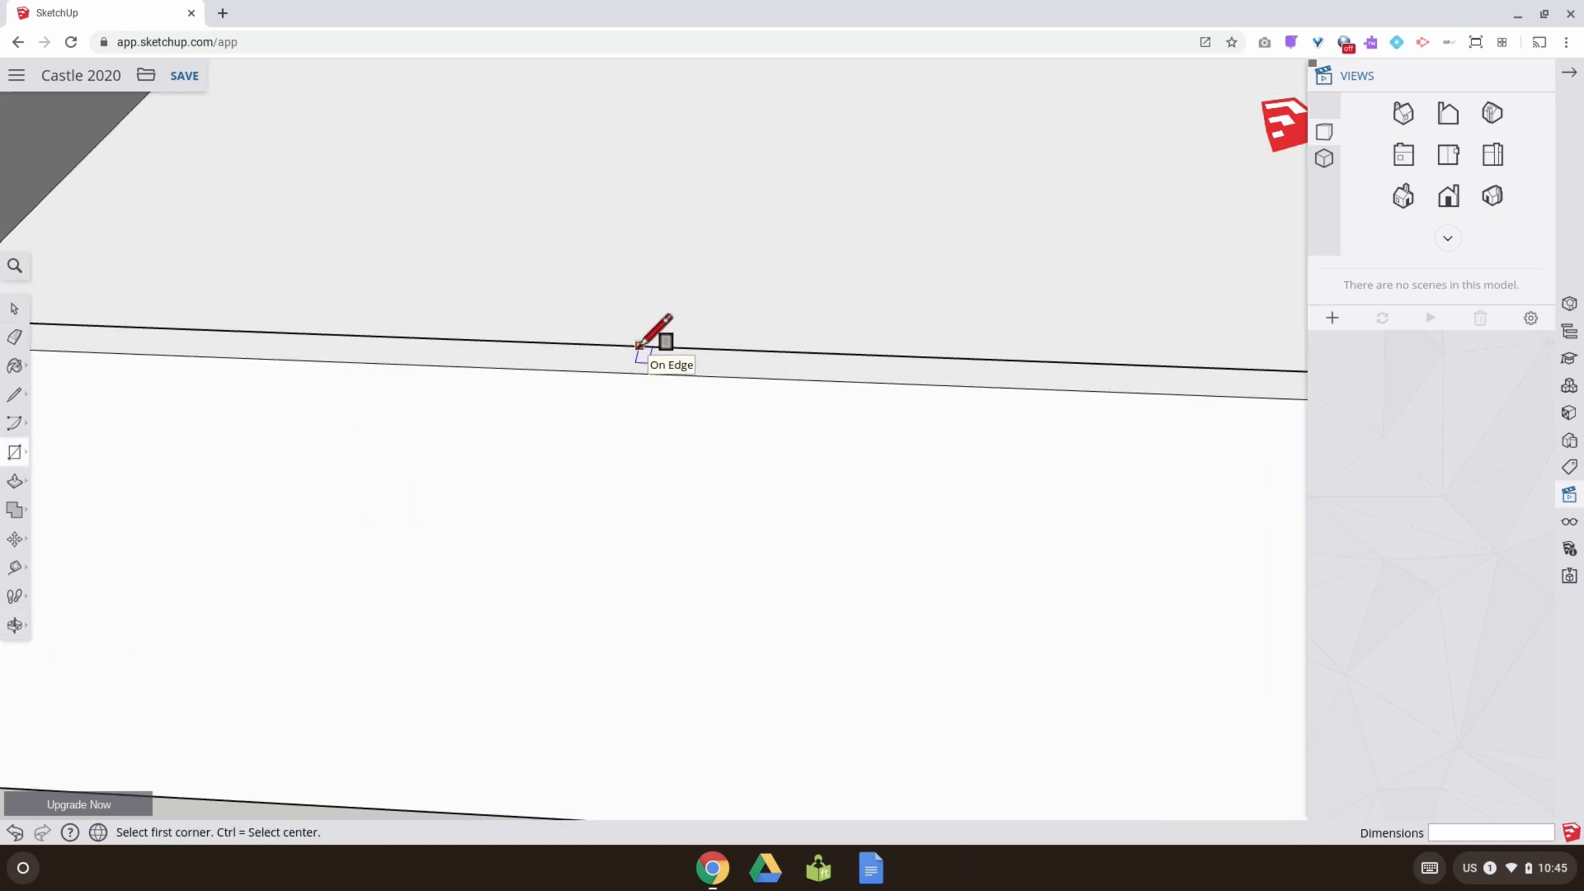
{"action": "scroll", "coordinate": [640, 344], "scroll_direction": "down", "scroll_amount": 3}
{"action": "middle_click", "coordinate": [588, 346]}
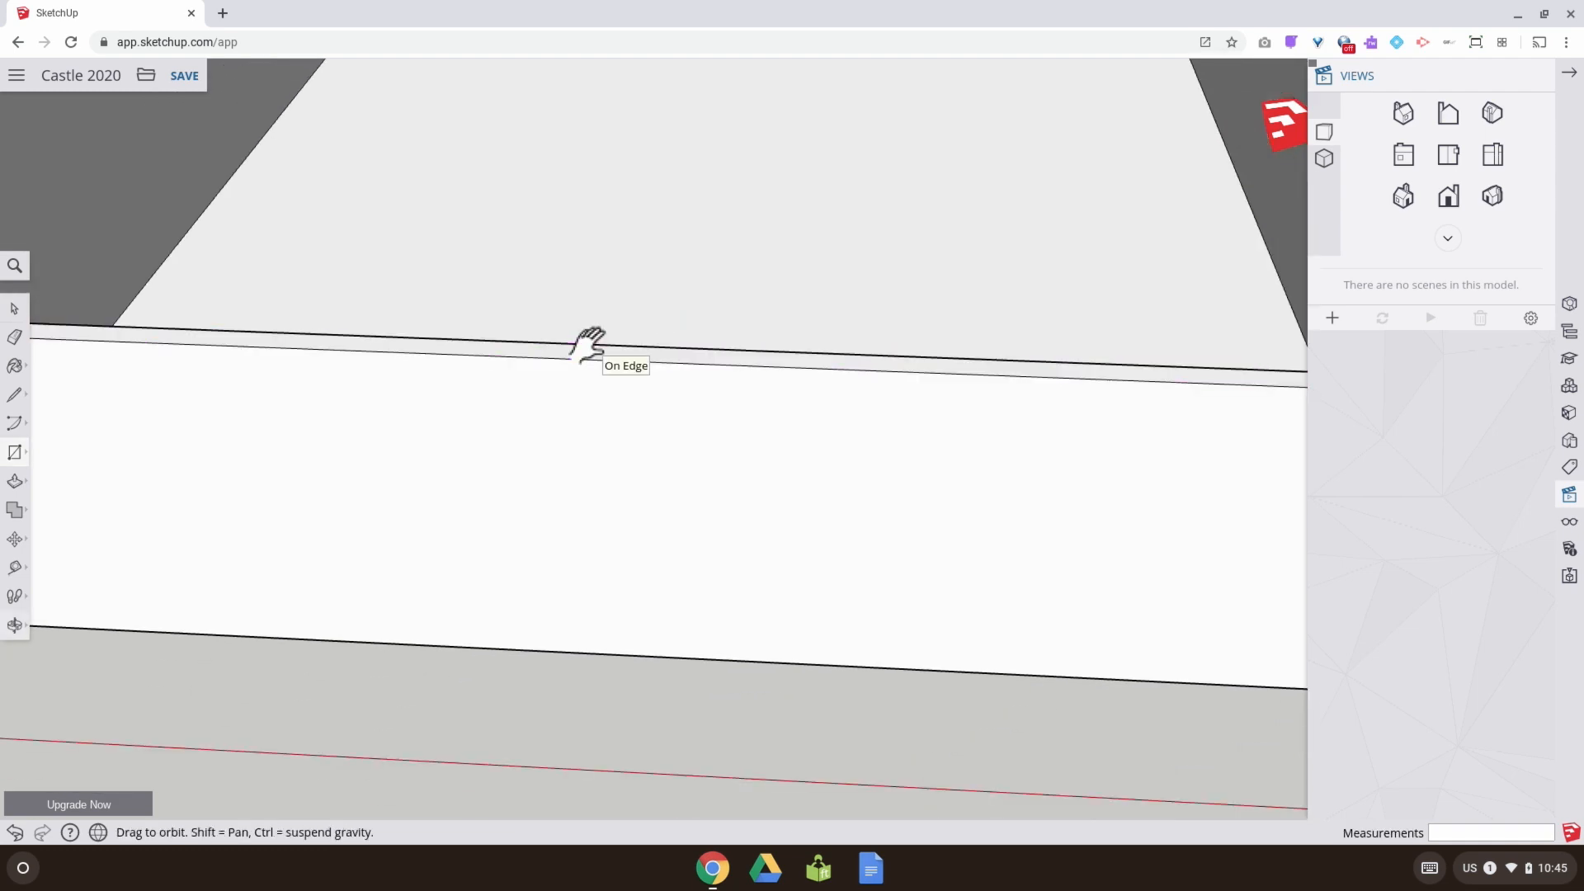
{"action": "middle_click_drag", "start_coordinate": [588, 345], "coordinate": [718, 269]}
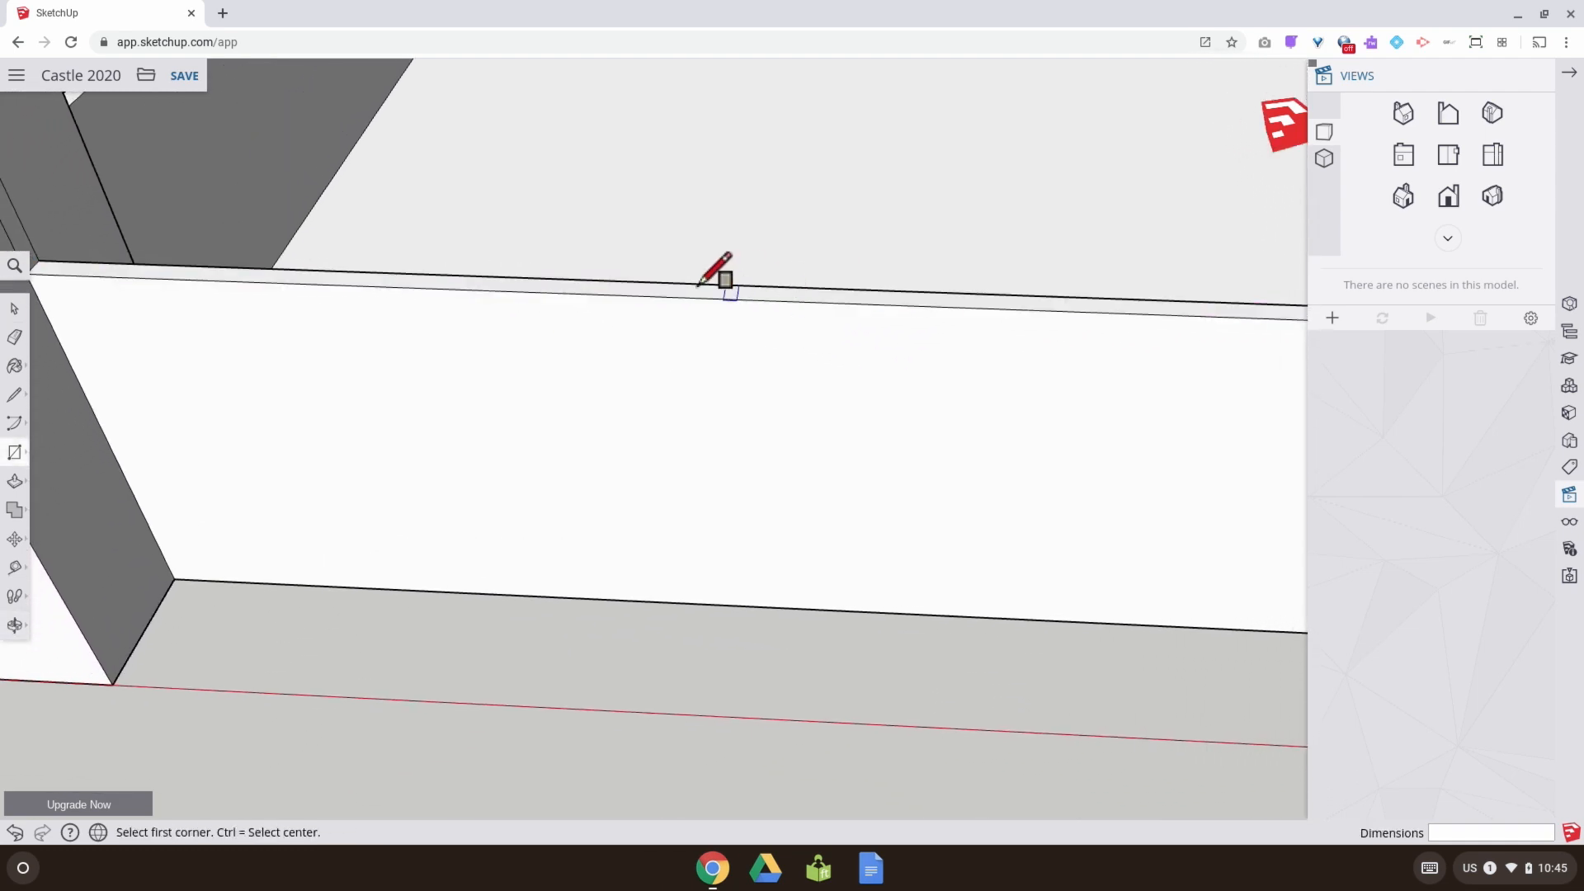
{"action": "left_click", "coordinate": [507, 278]}
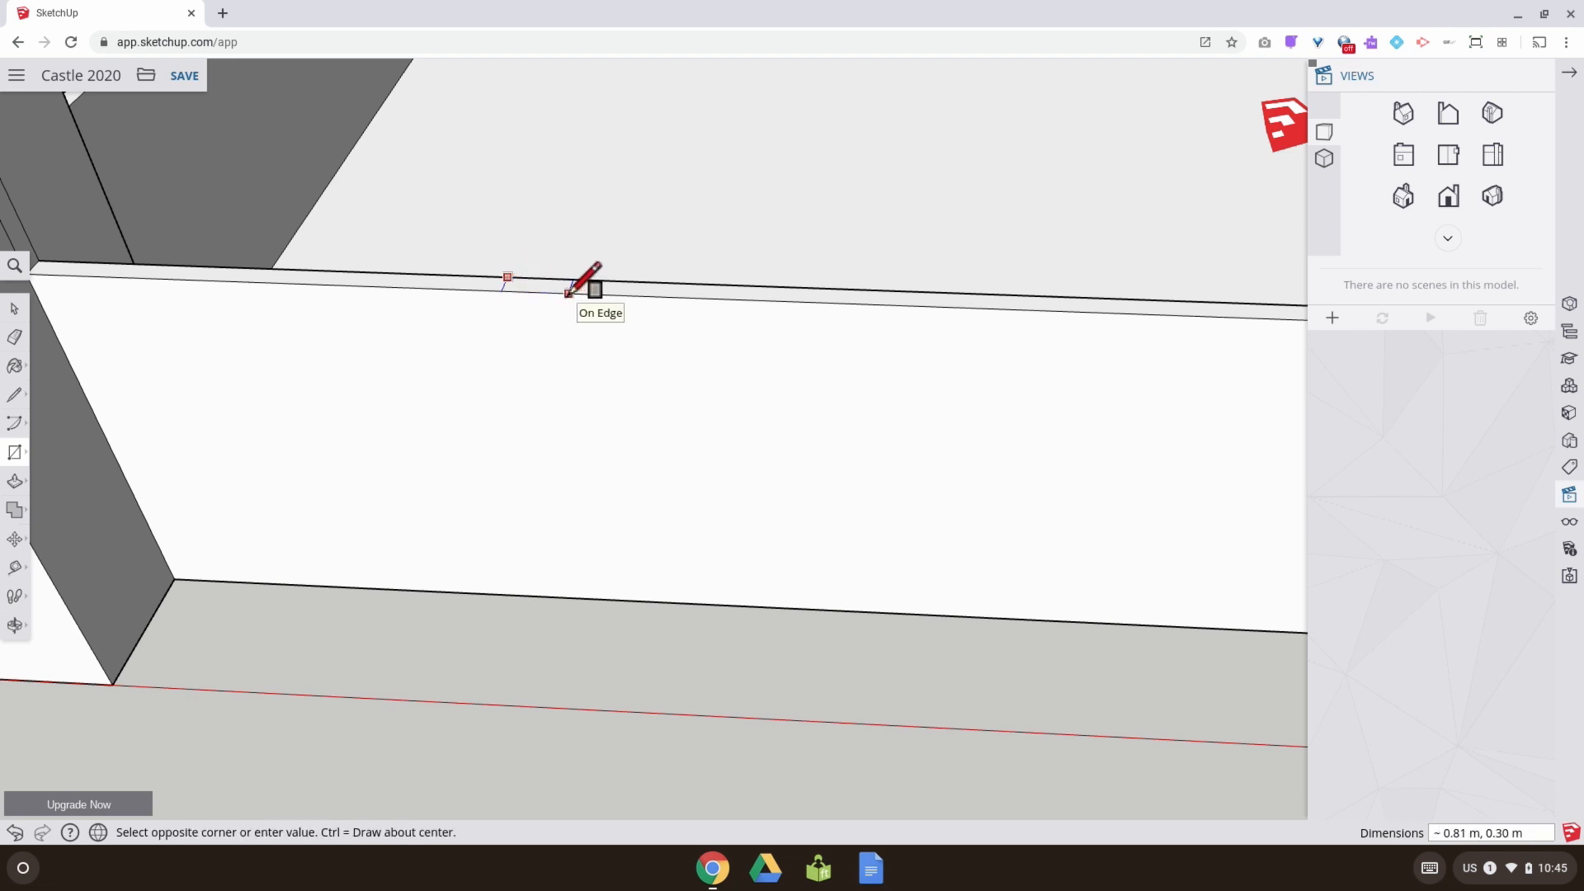
{"action": "key", "text": "Escape"}
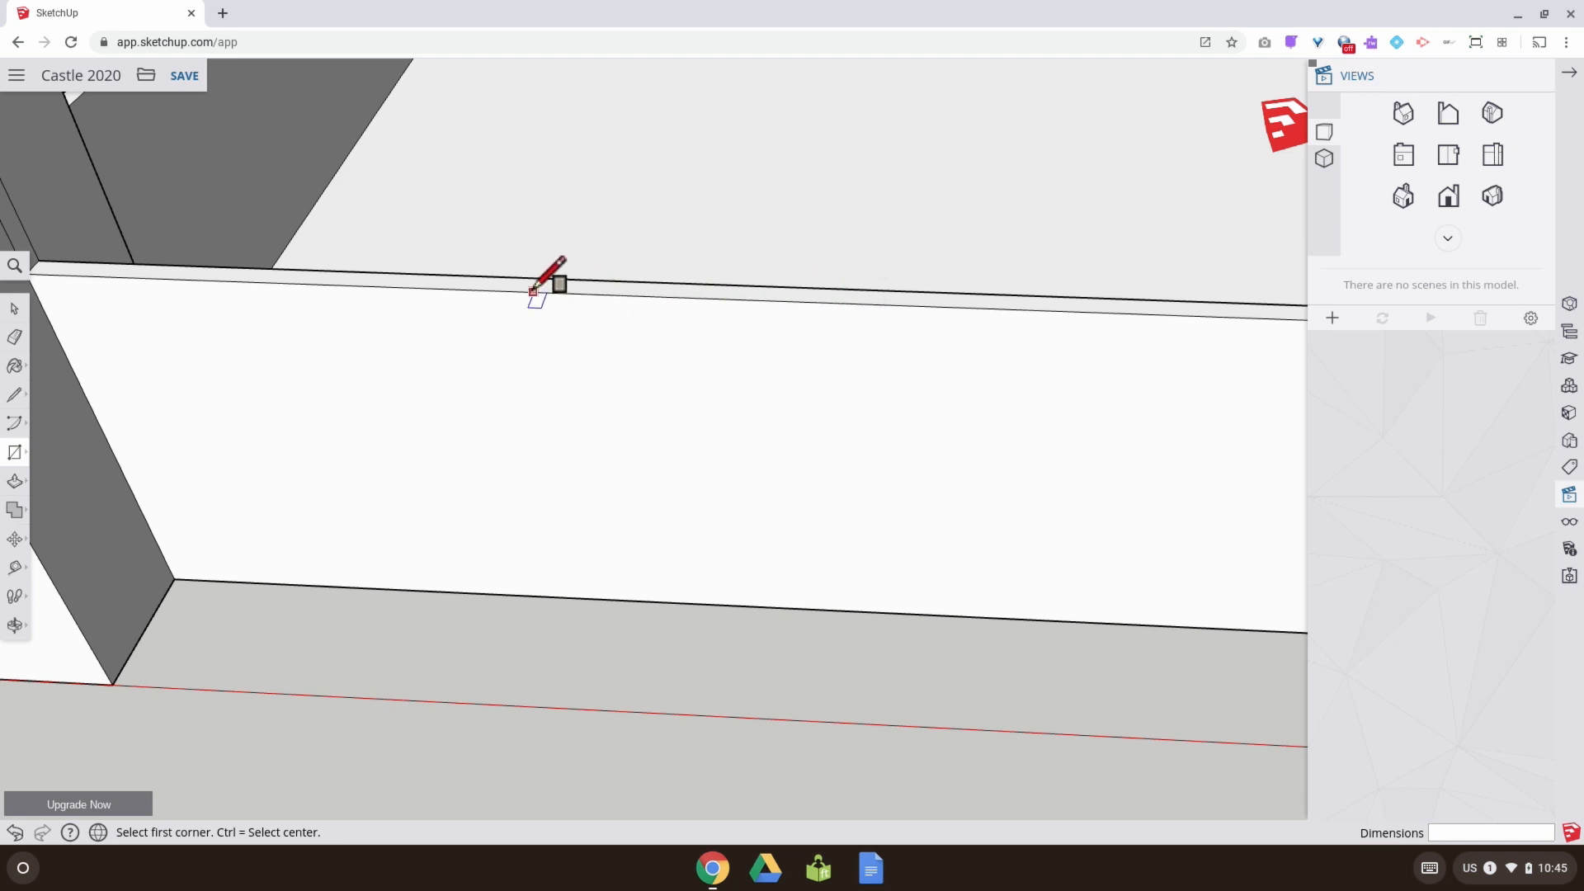
{"action": "left_click", "coordinate": [497, 276]}
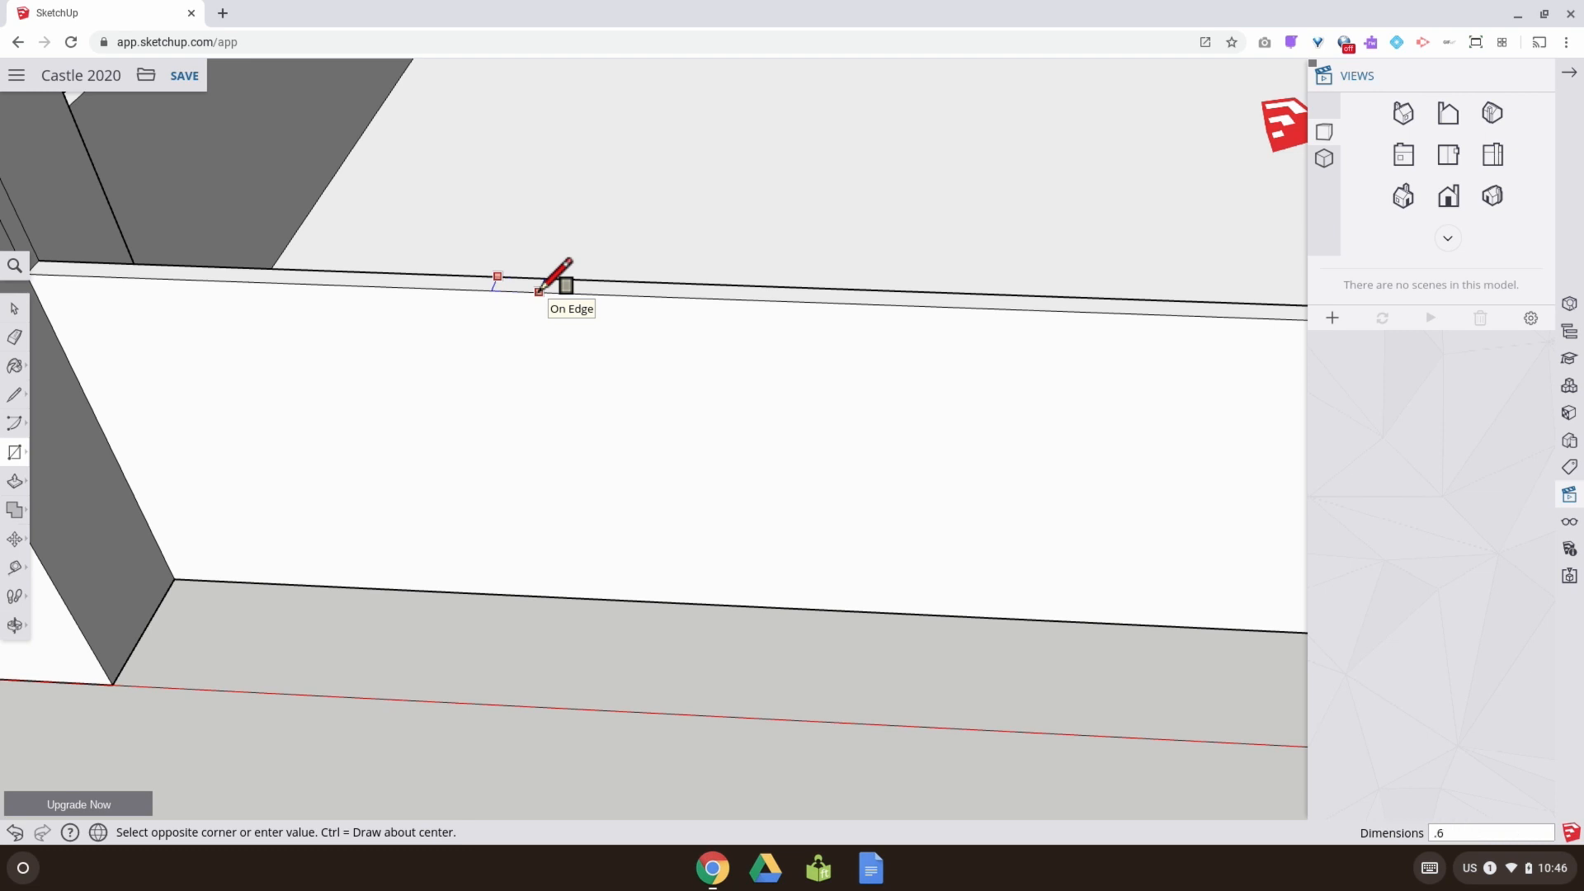
{"action": "type", "text": ".6,.3"}
{"action": "key", "text": "Return"}
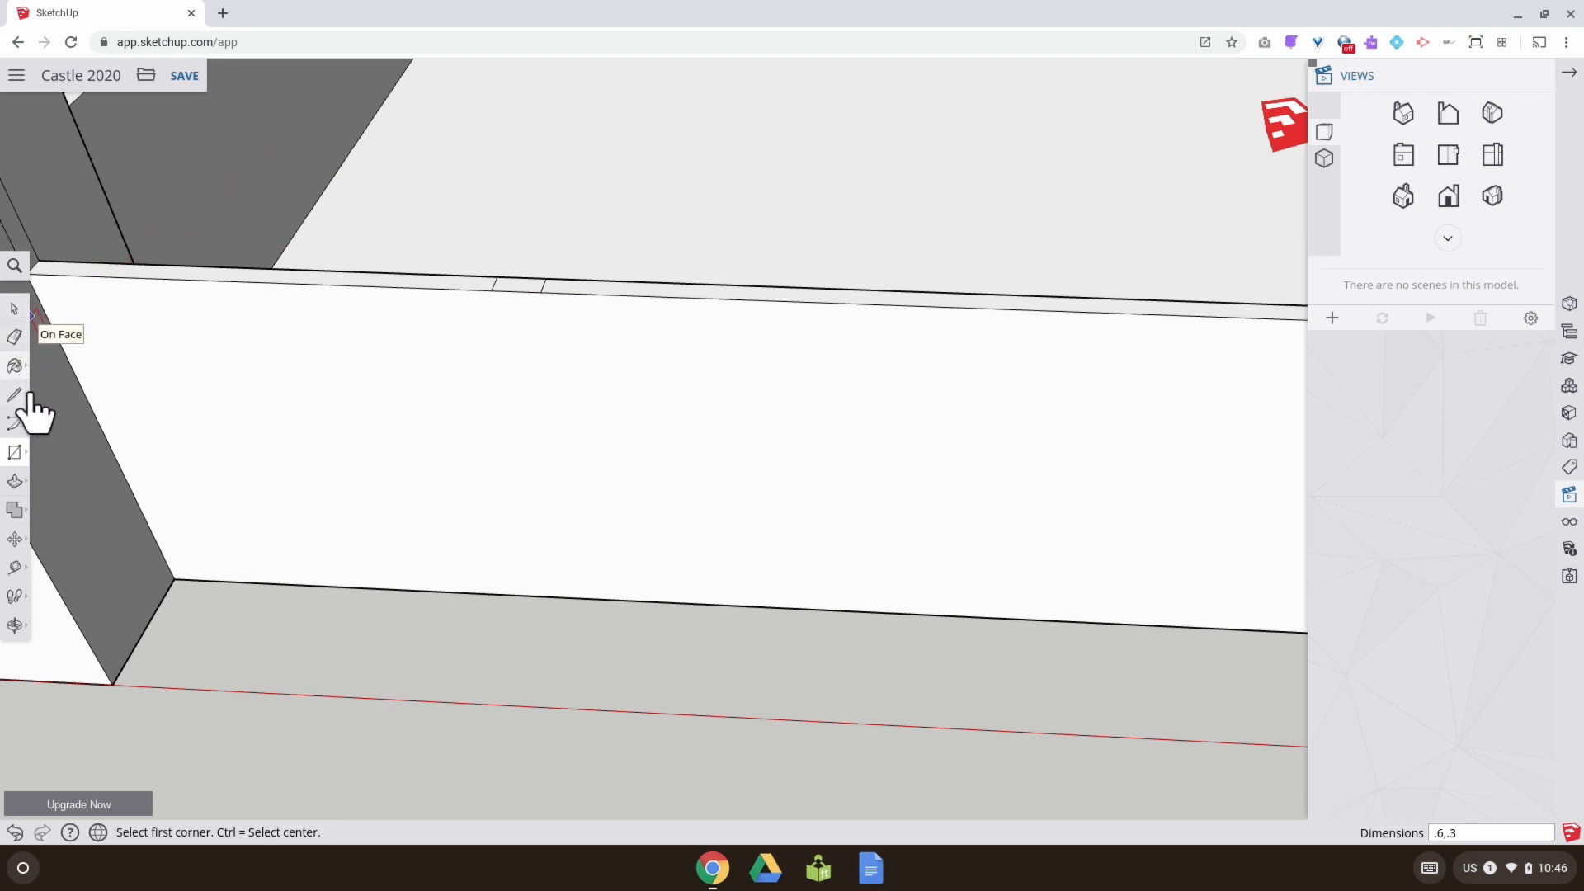
Push/Pull the small rectangle on the front wall's top up about 0.30 m into a battlement block
{"action": "left_click", "coordinate": [16, 481]}
{"action": "scroll", "coordinate": [462, 289], "scroll_direction": "up", "scroll_amount": 2}
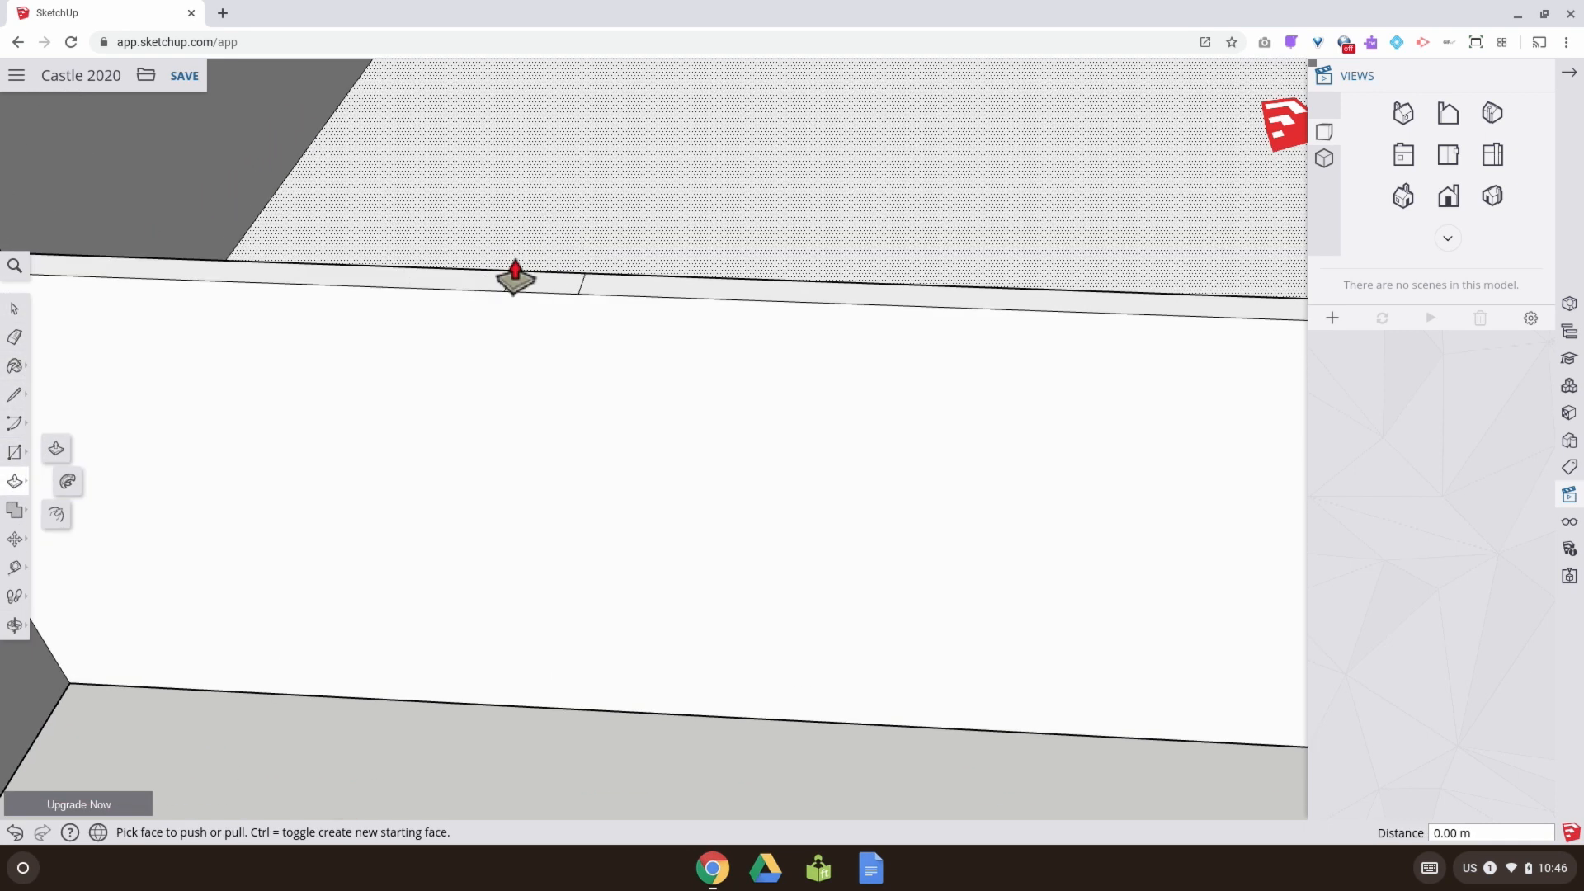
{"action": "left_click_drag", "start_coordinate": [540, 301], "coordinate": [534, 264]}
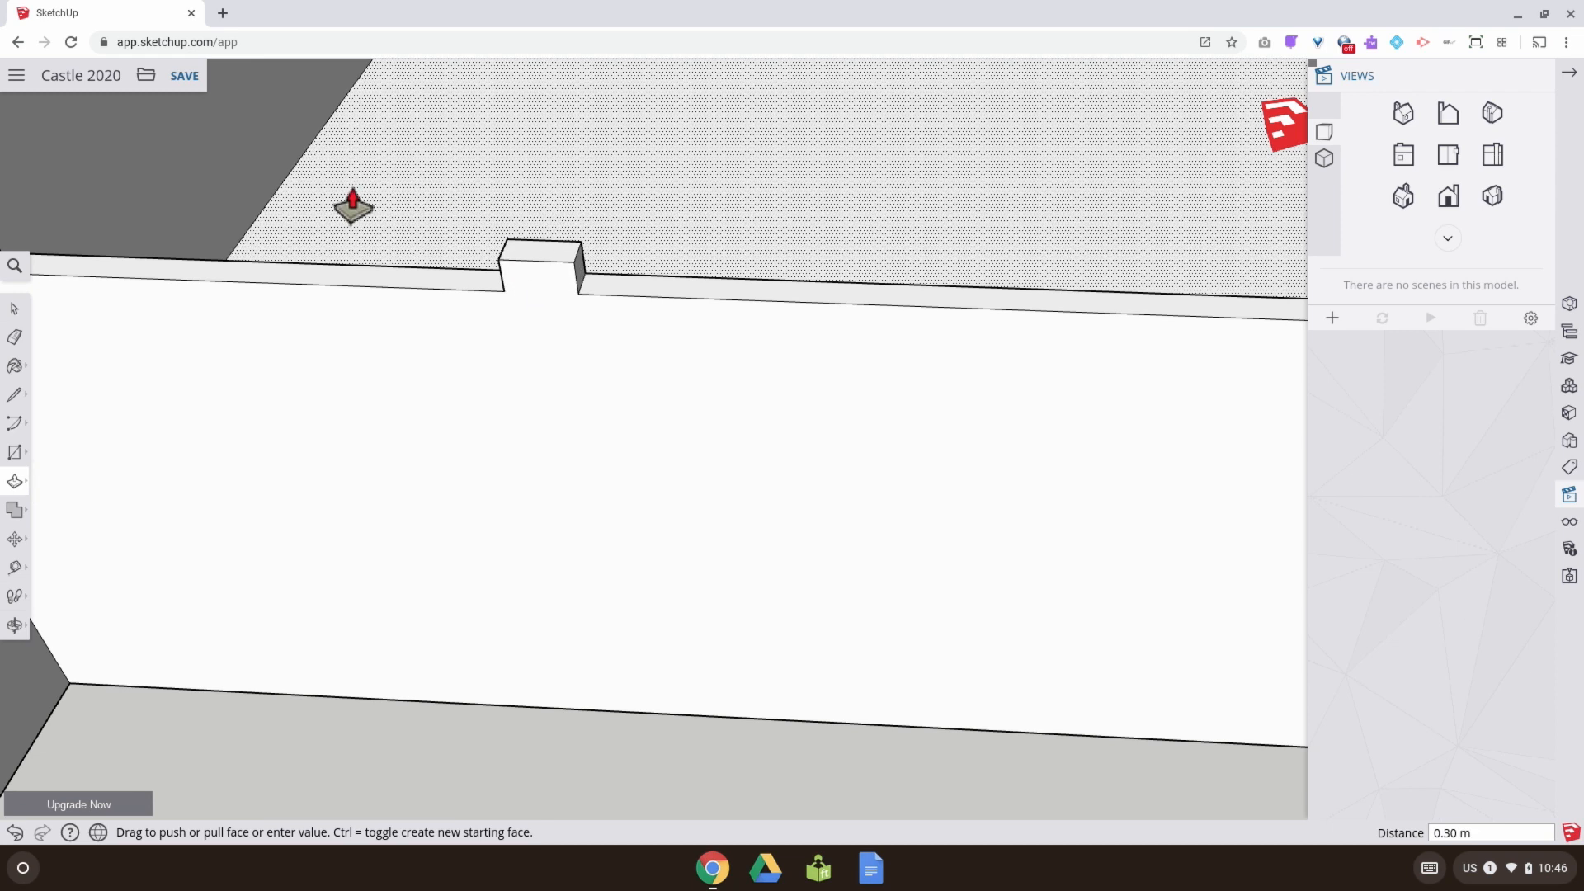
Draw 0.60 m lines along the block's base on both the outer and inner wall faces, separating it from the wall
{"action": "left_click", "coordinate": [14, 394]}
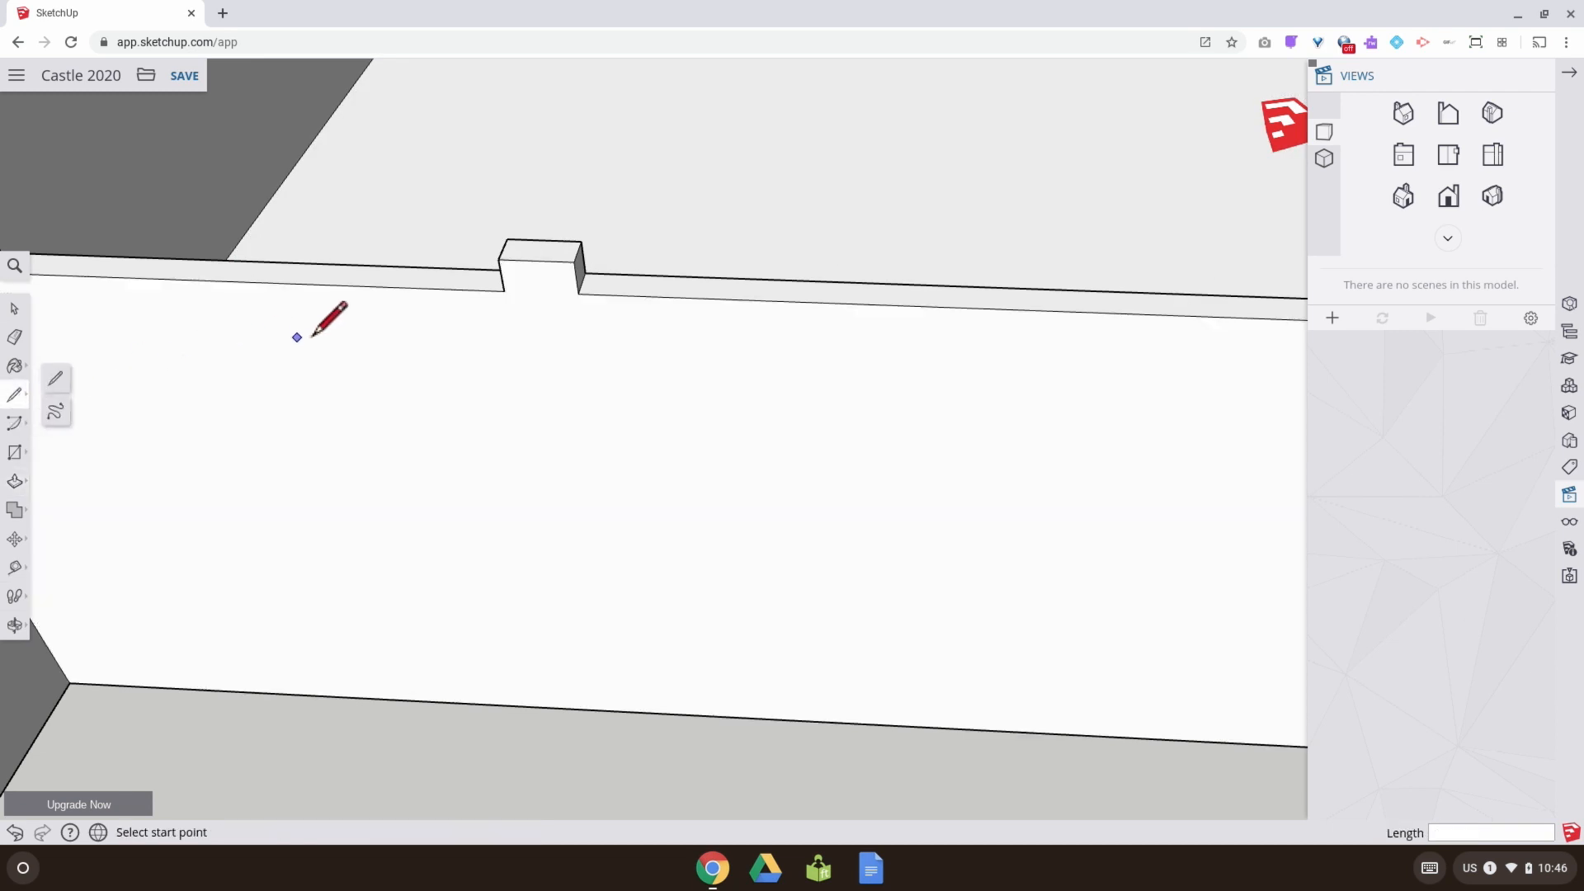
{"action": "left_click", "coordinate": [509, 291]}
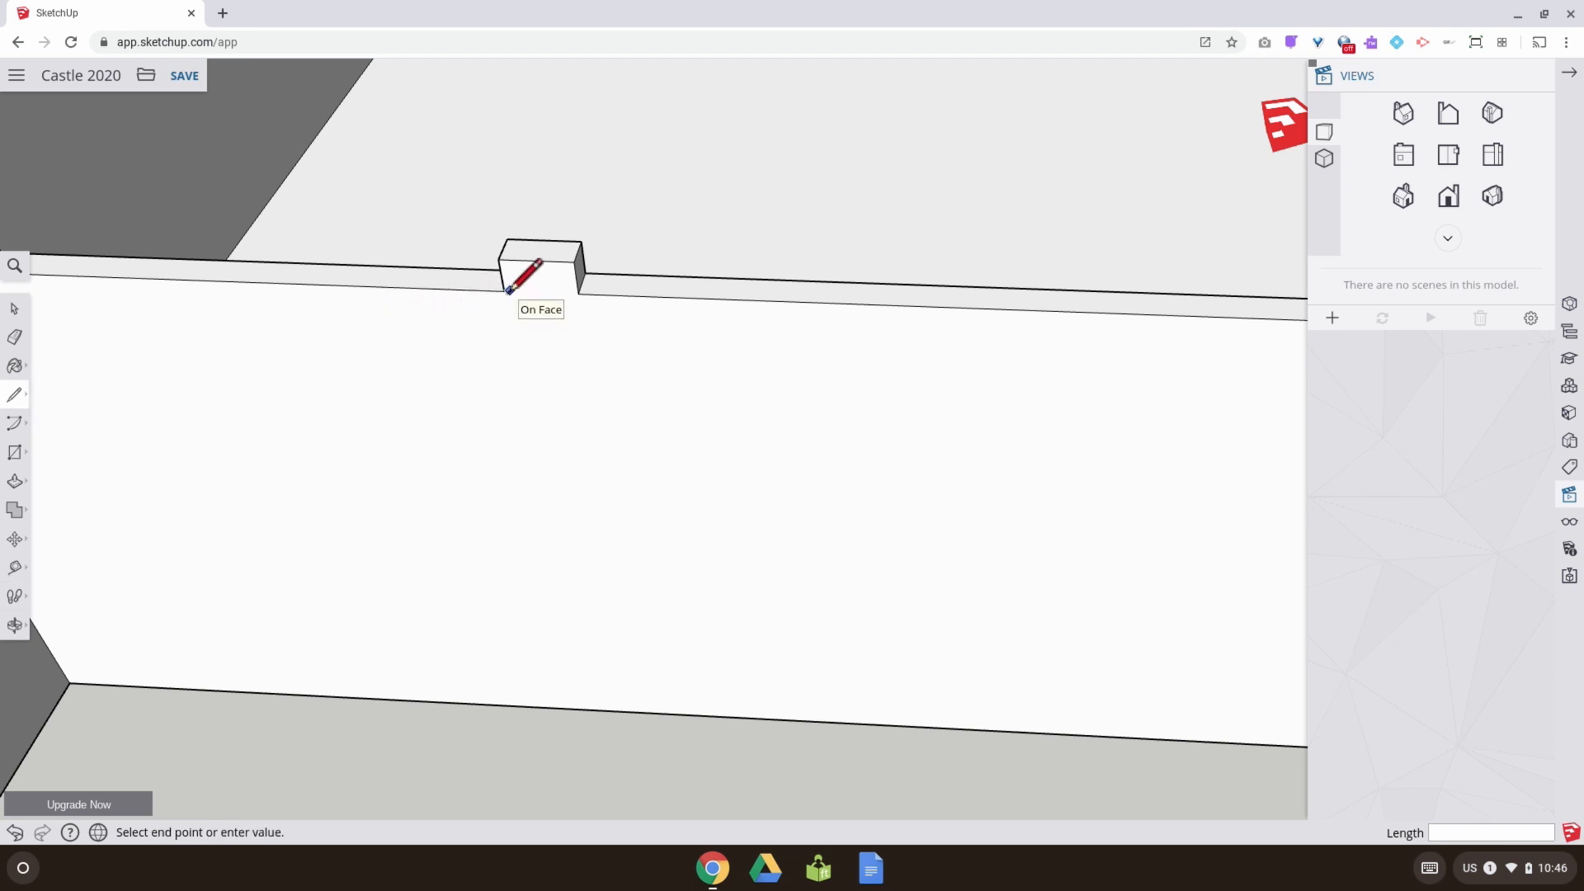
{"action": "key", "text": "Escape"}
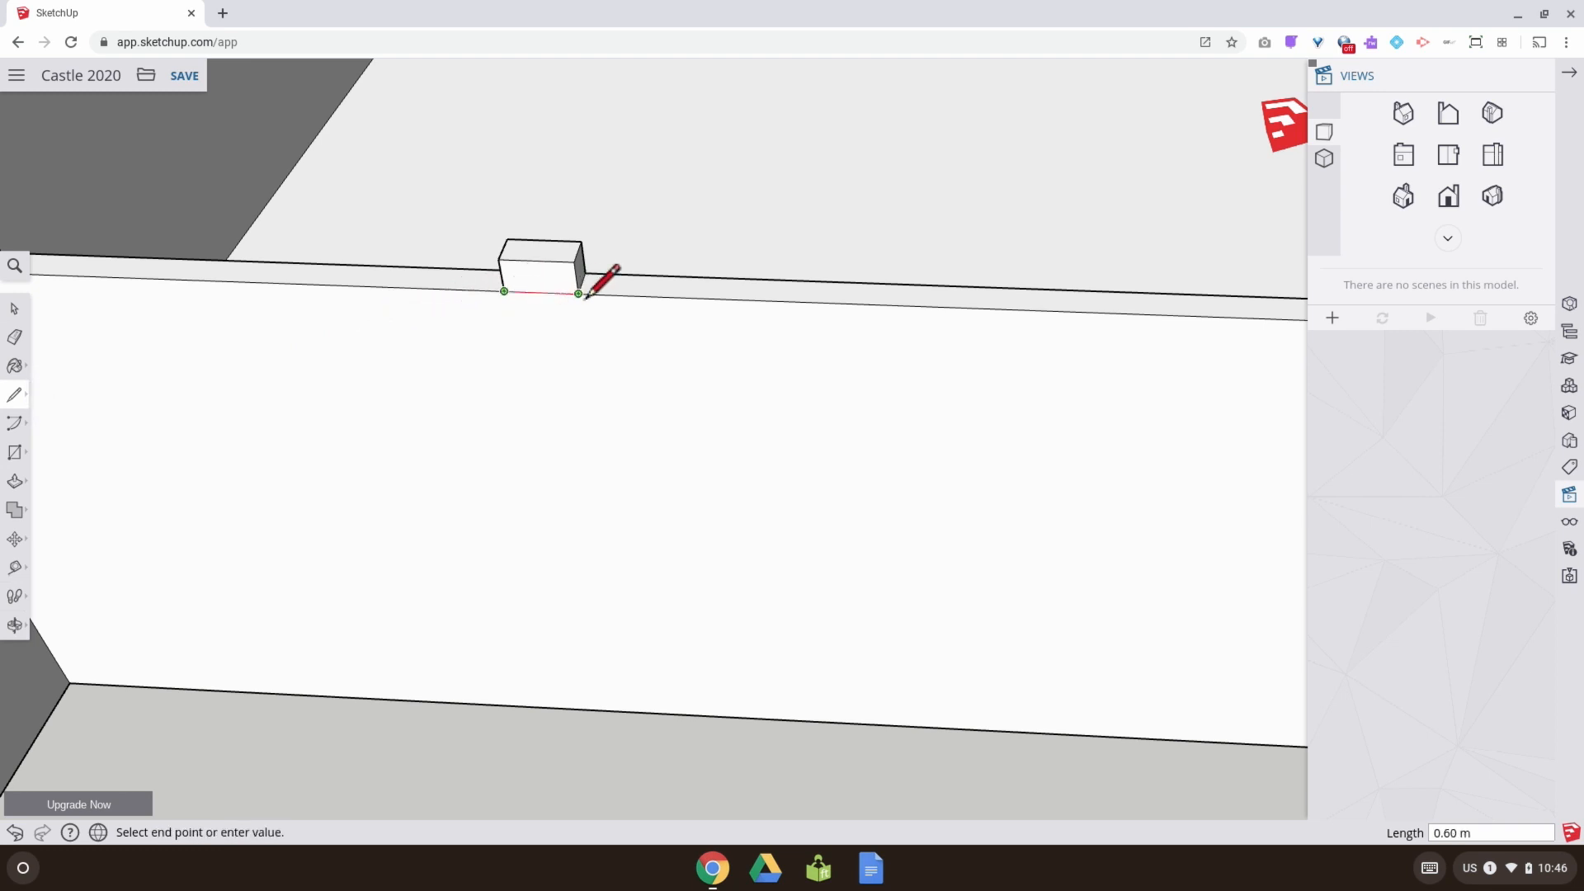
{"action": "left_click", "coordinate": [579, 294]}
{"action": "middle_click_drag", "start_coordinate": [593, 276], "coordinate": [601, 371]}
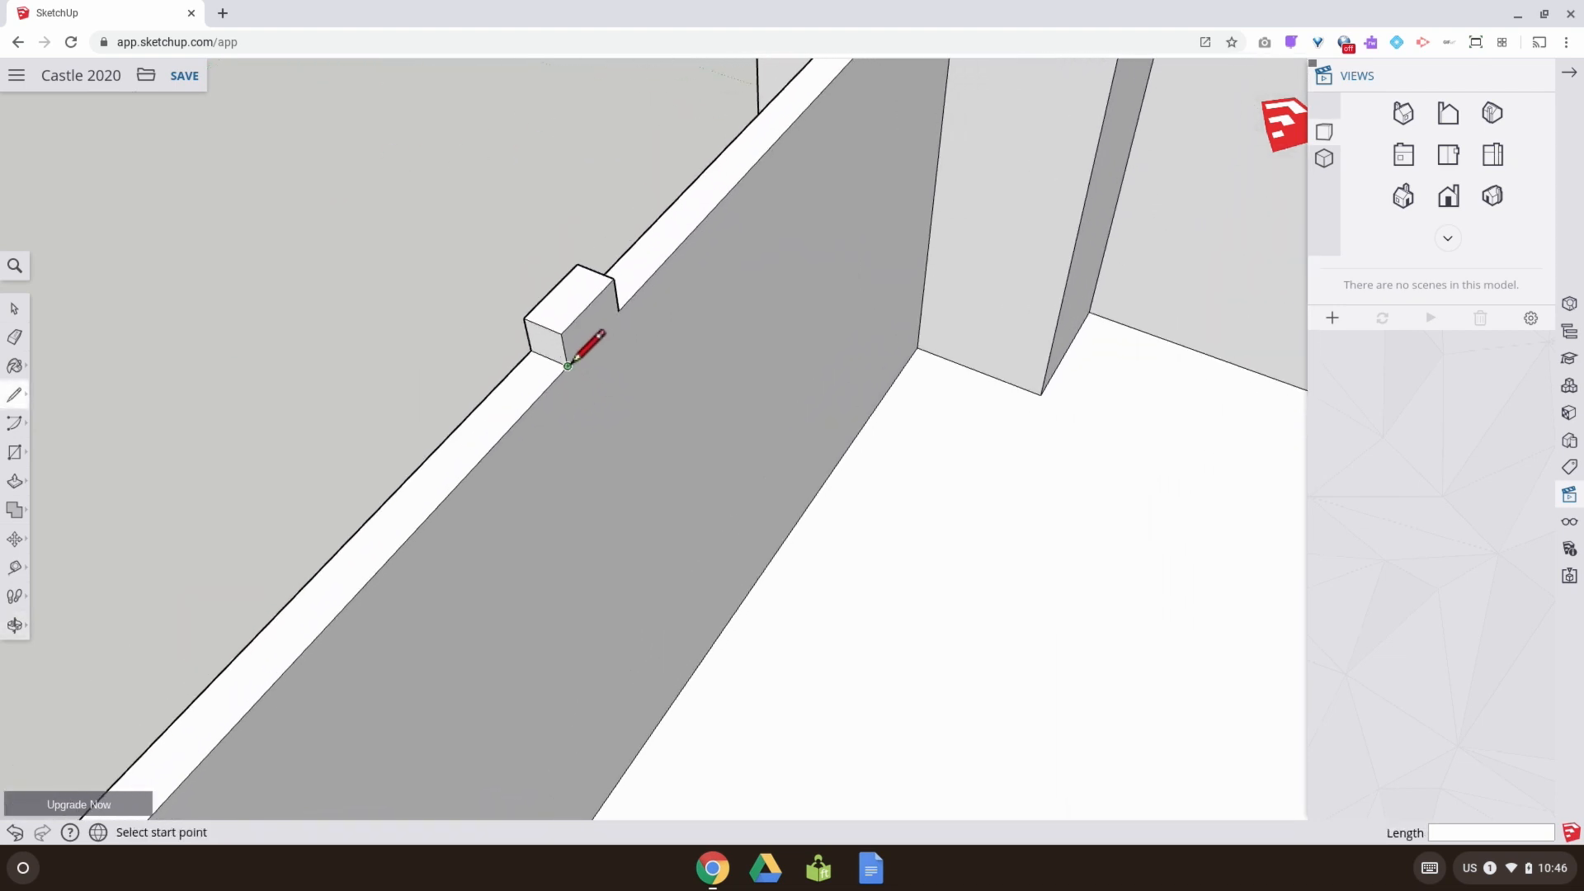
{"action": "left_click", "coordinate": [620, 312]}
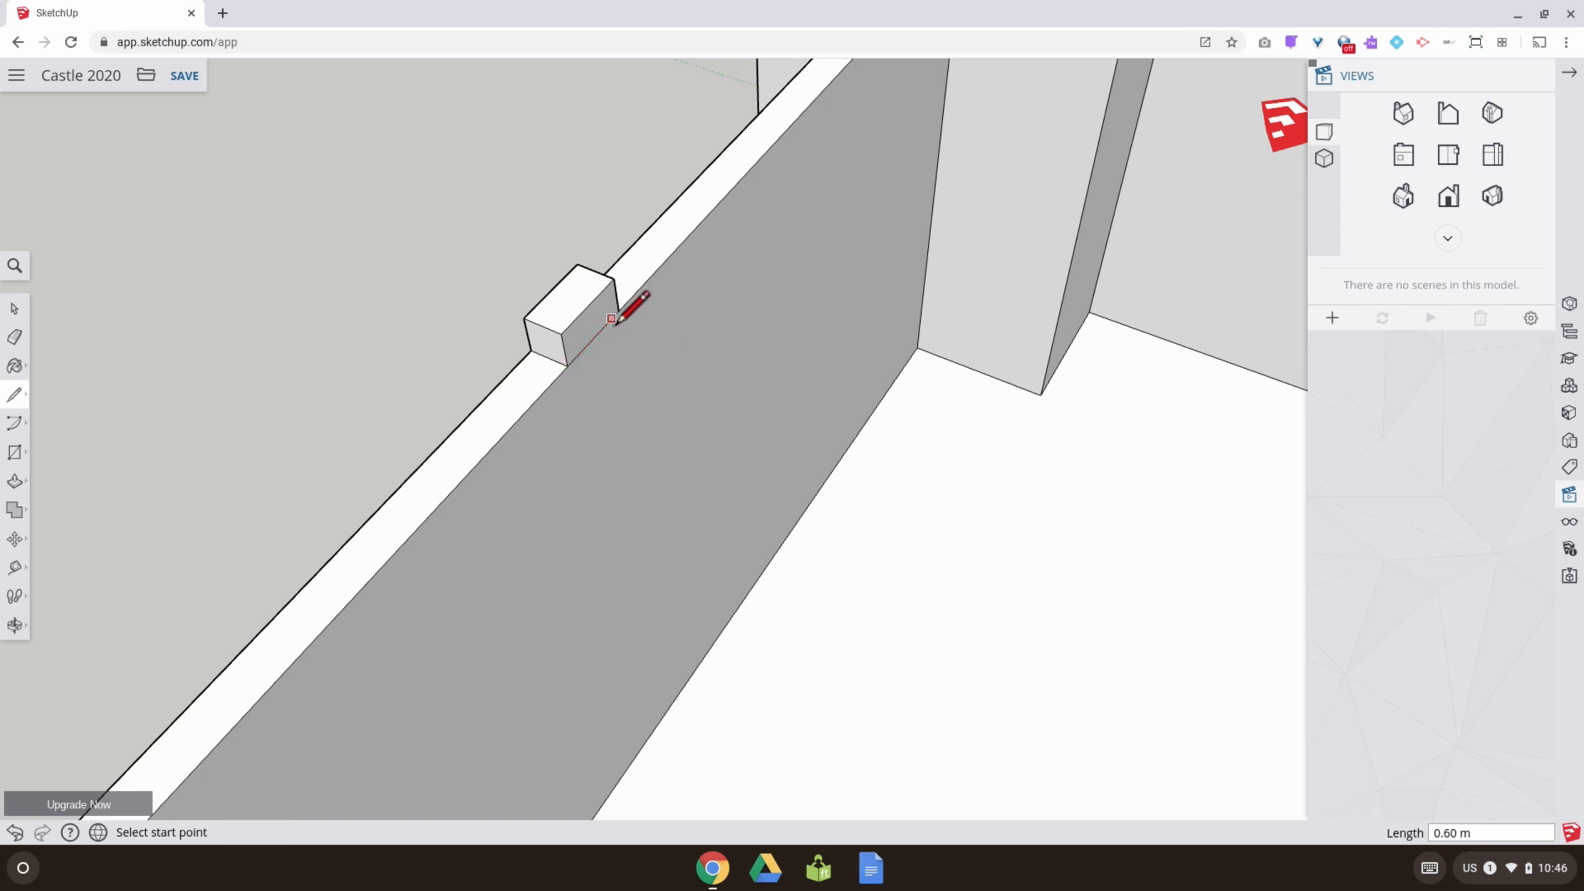
Select the whole battlement block and move it along the front wall's top to the centre, aligned with the back wall's top-edge midpoint
{"action": "mouse_move", "coordinate": [629, 305]}
{"action": "middle_mouse_down"}
{"action": "mouse_move", "coordinate": [428, 452]}
{"action": "mouse_move", "coordinate": [927, 308]}
{"action": "mouse_move", "coordinate": [591, 467]}
{"action": "mouse_move", "coordinate": [767, 449]}
{"action": "mouse_move", "coordinate": [517, 512]}
{"action": "mouse_move", "coordinate": [750, 452]}
{"action": "mouse_move", "coordinate": [901, 470]}
{"action": "middle_mouse_up"}
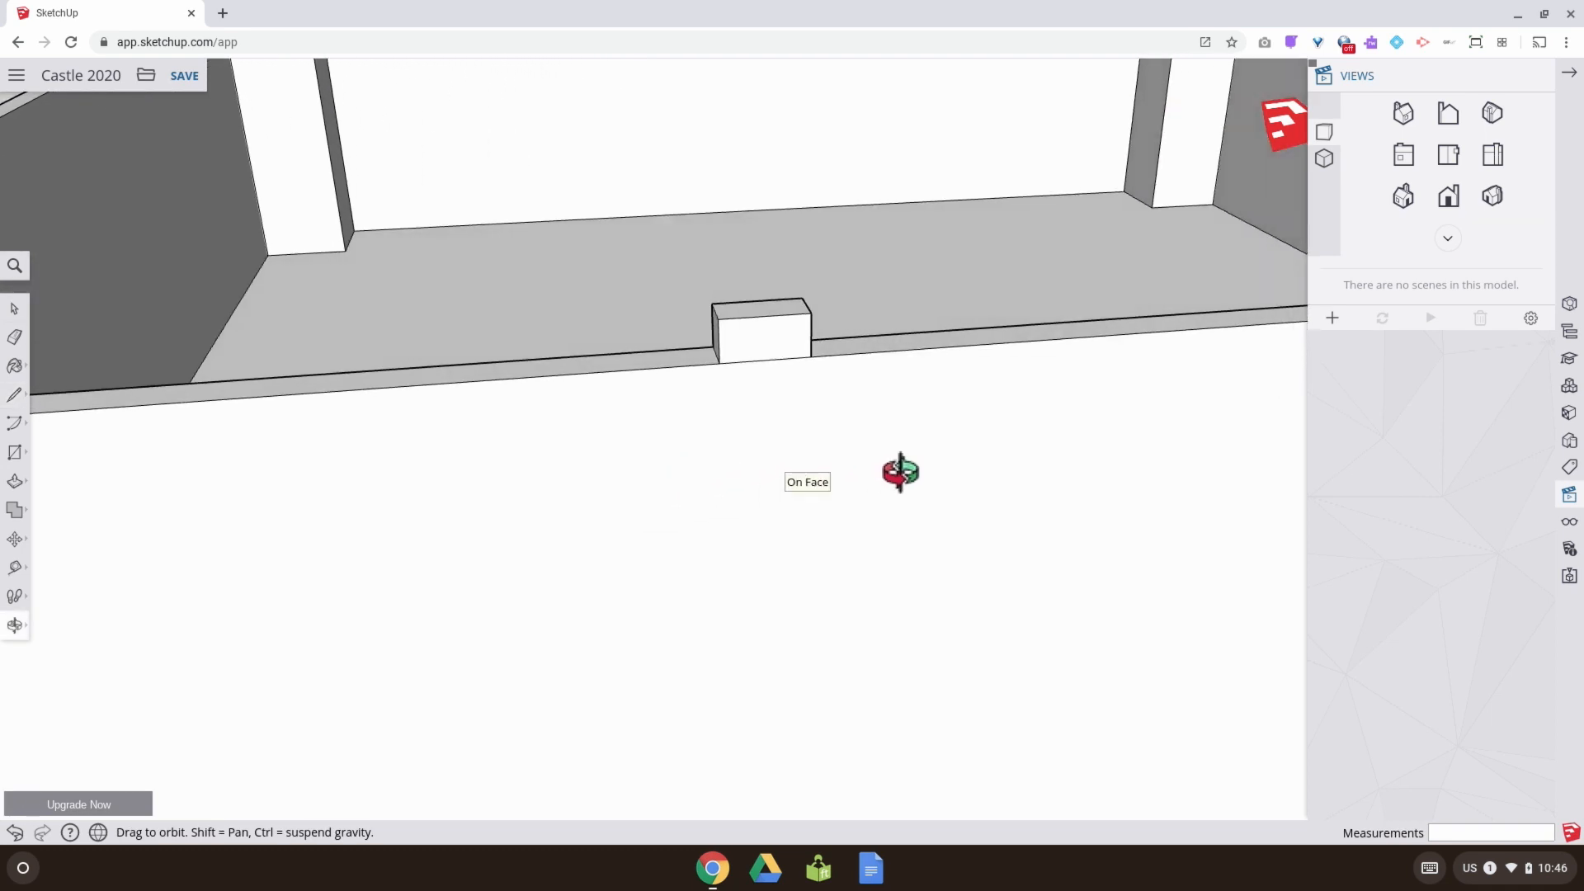
{"action": "left_click", "coordinate": [15, 310]}
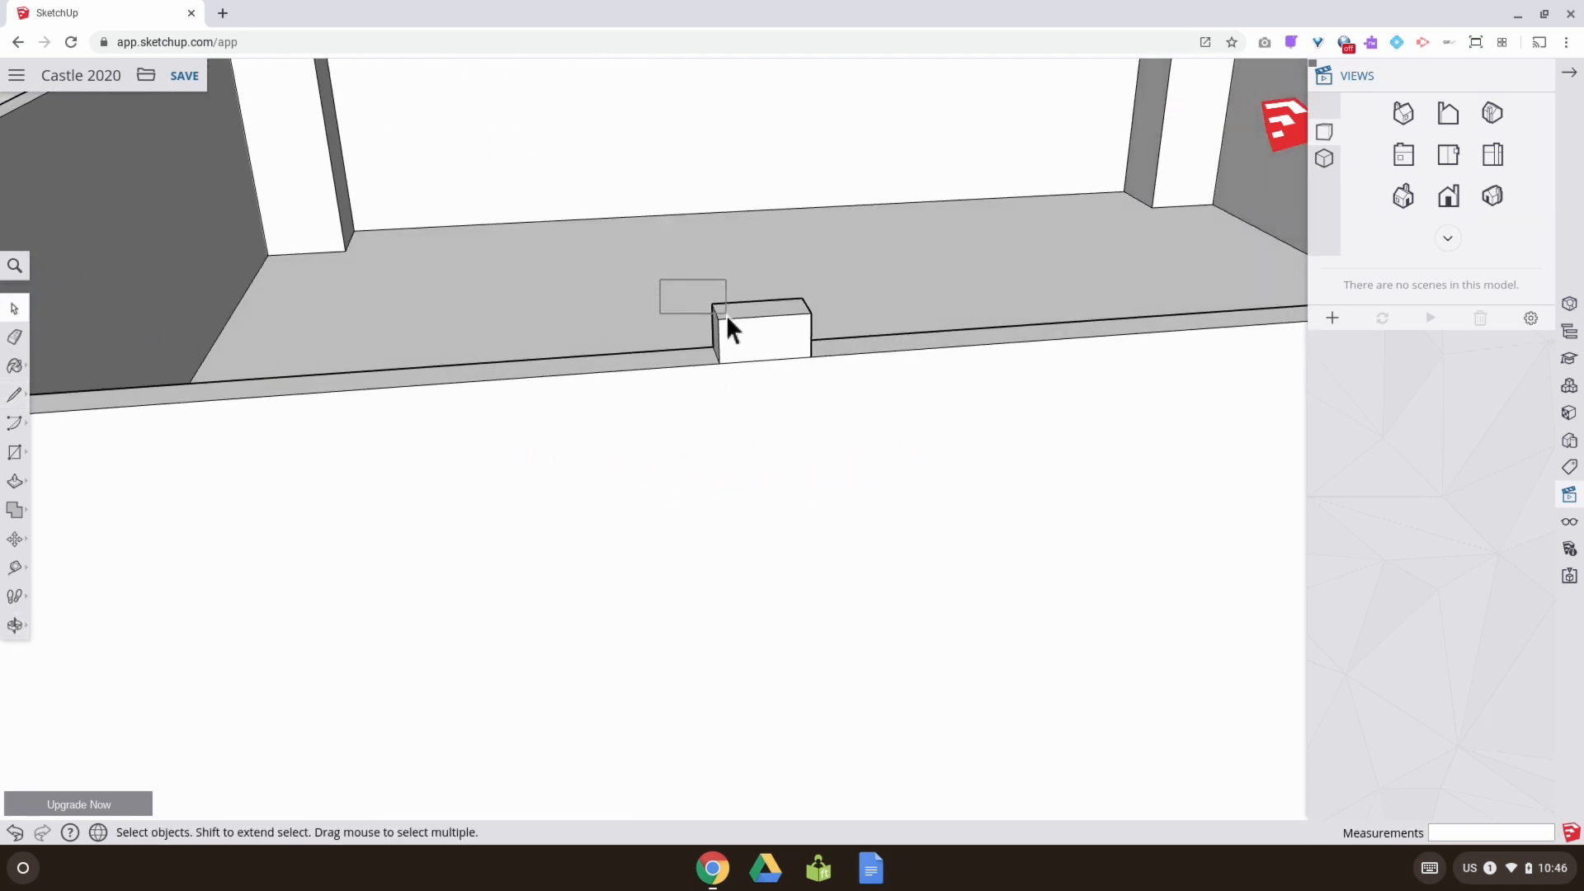
{"action": "left_click_drag", "start_coordinate": [876, 396], "coordinate": [876, 396]}
{"action": "middle_click_drag", "start_coordinate": [908, 424], "coordinate": [566, 382], "text": "shift"}
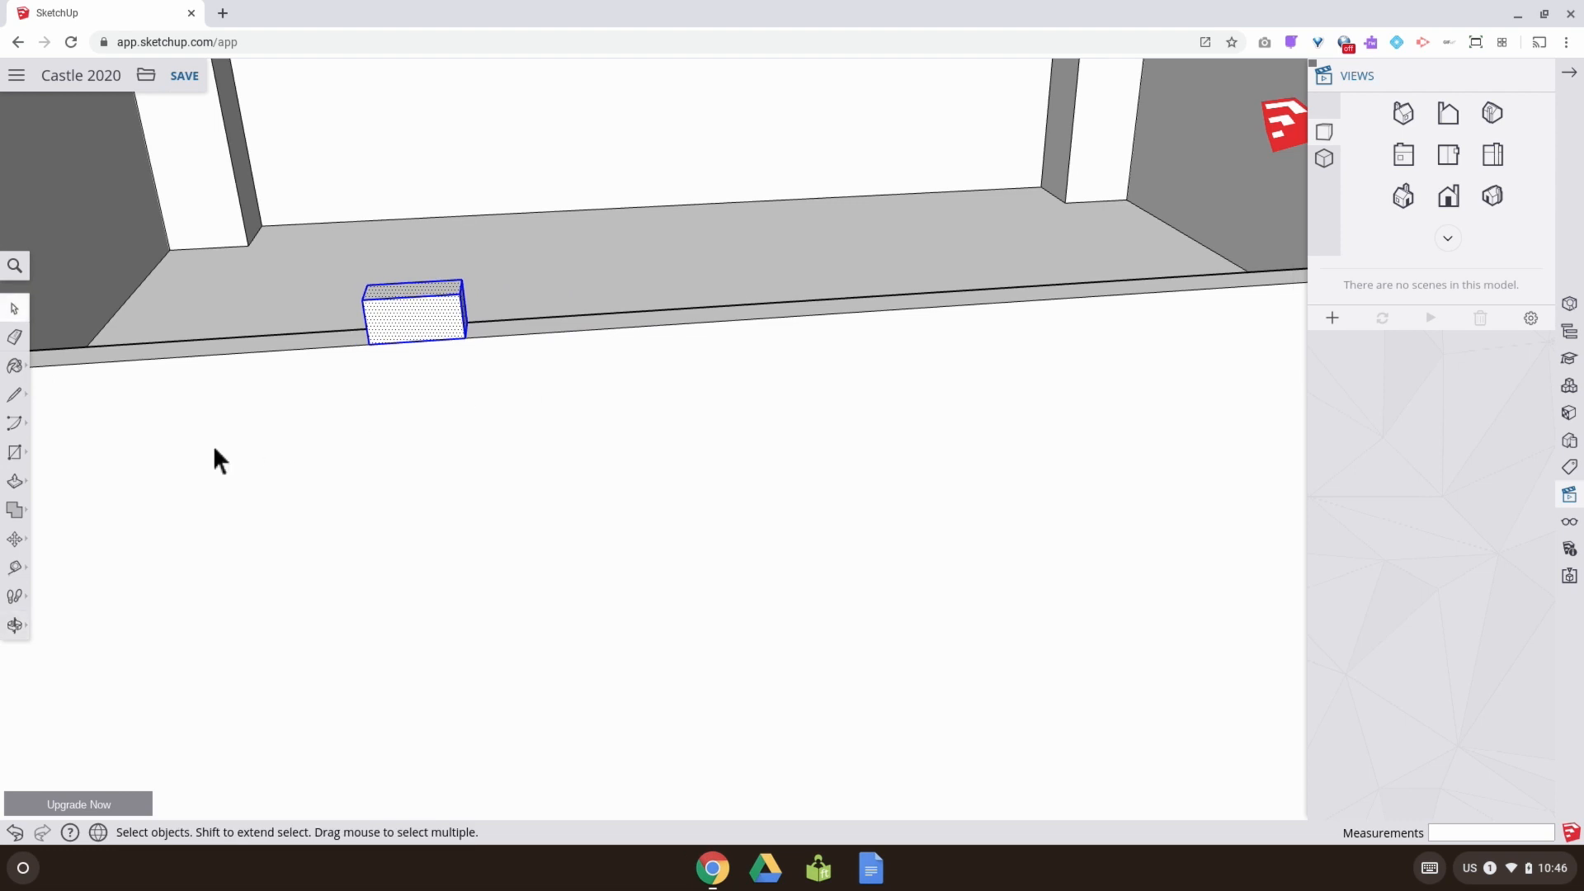
{"action": "left_click", "coordinate": [15, 539]}
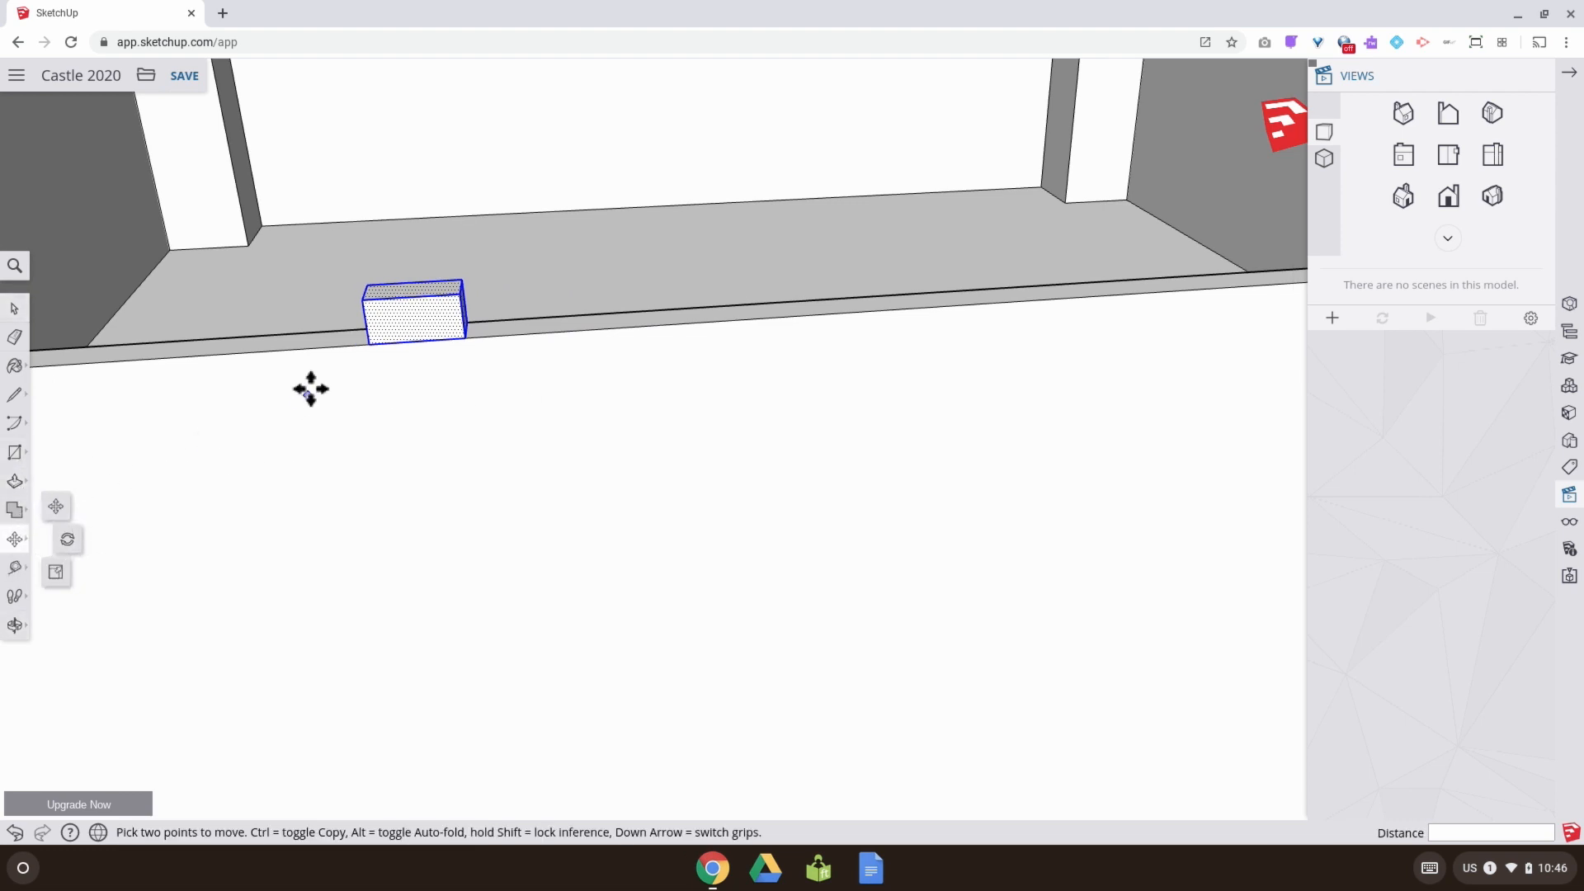
{"action": "left_click", "coordinate": [415, 342]}
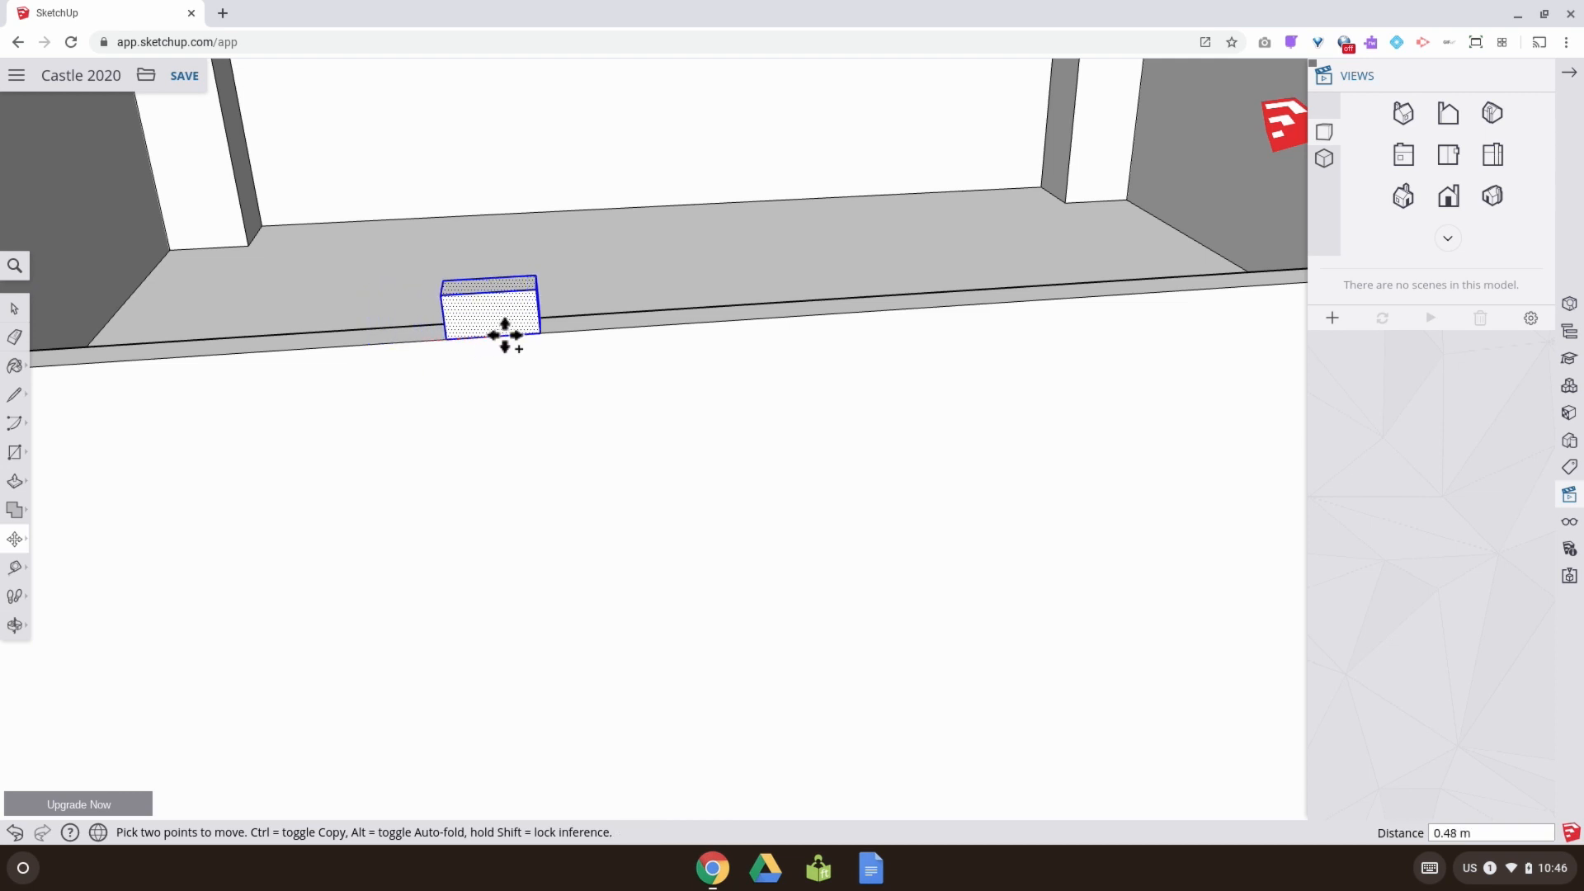
{"action": "key", "text": "ctrl"}
{"action": "key", "text": "ctrl"}
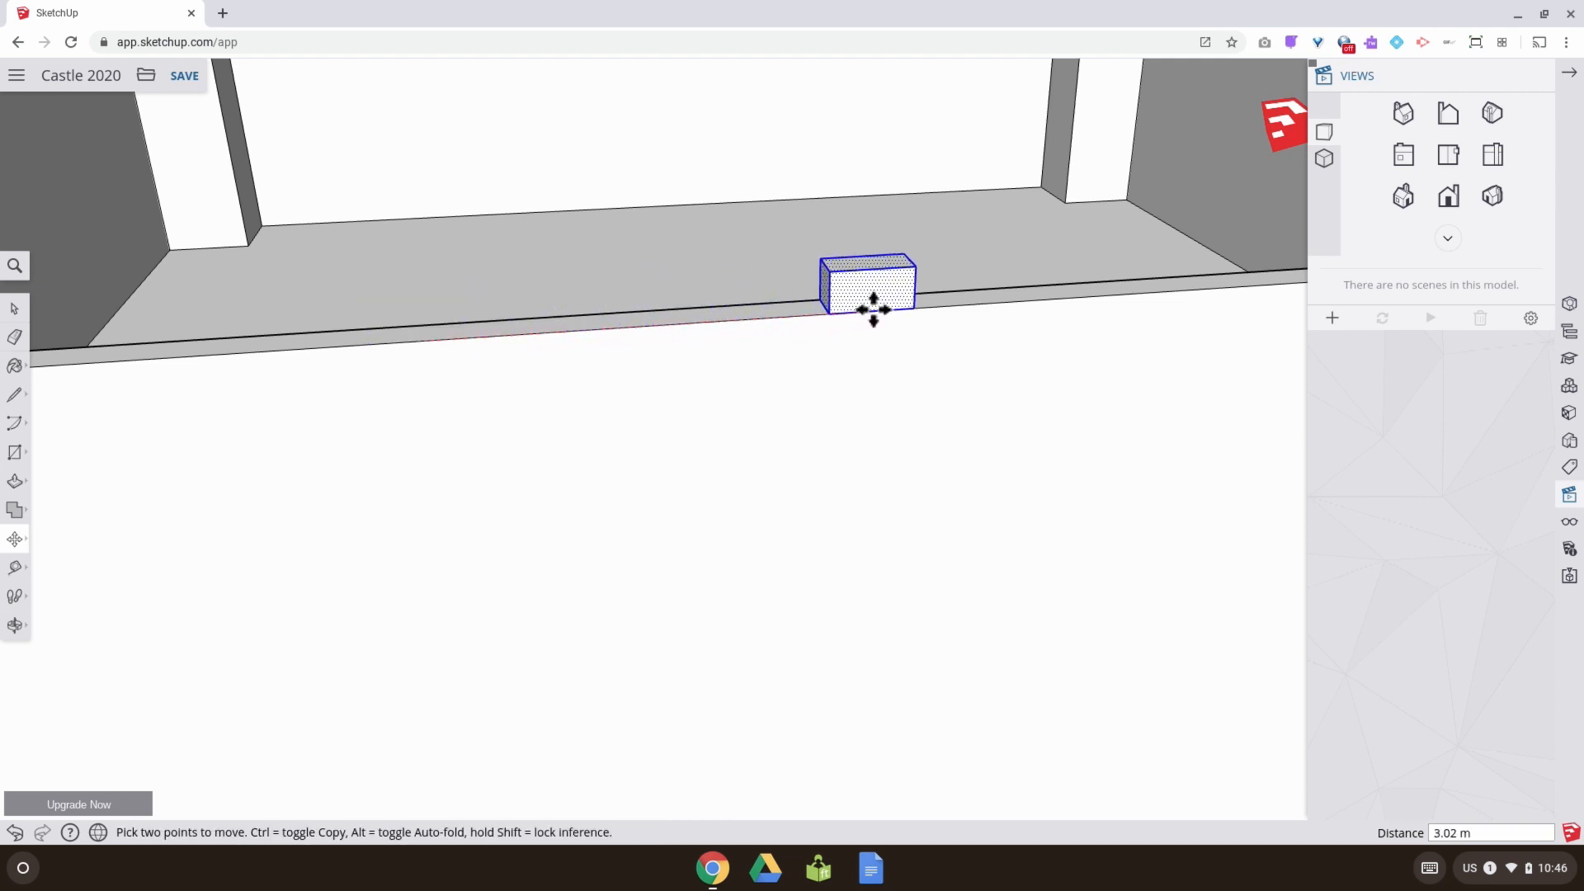
{"action": "scroll", "coordinate": [1007, 296], "scroll_direction": "down", "scroll_amount": 5}
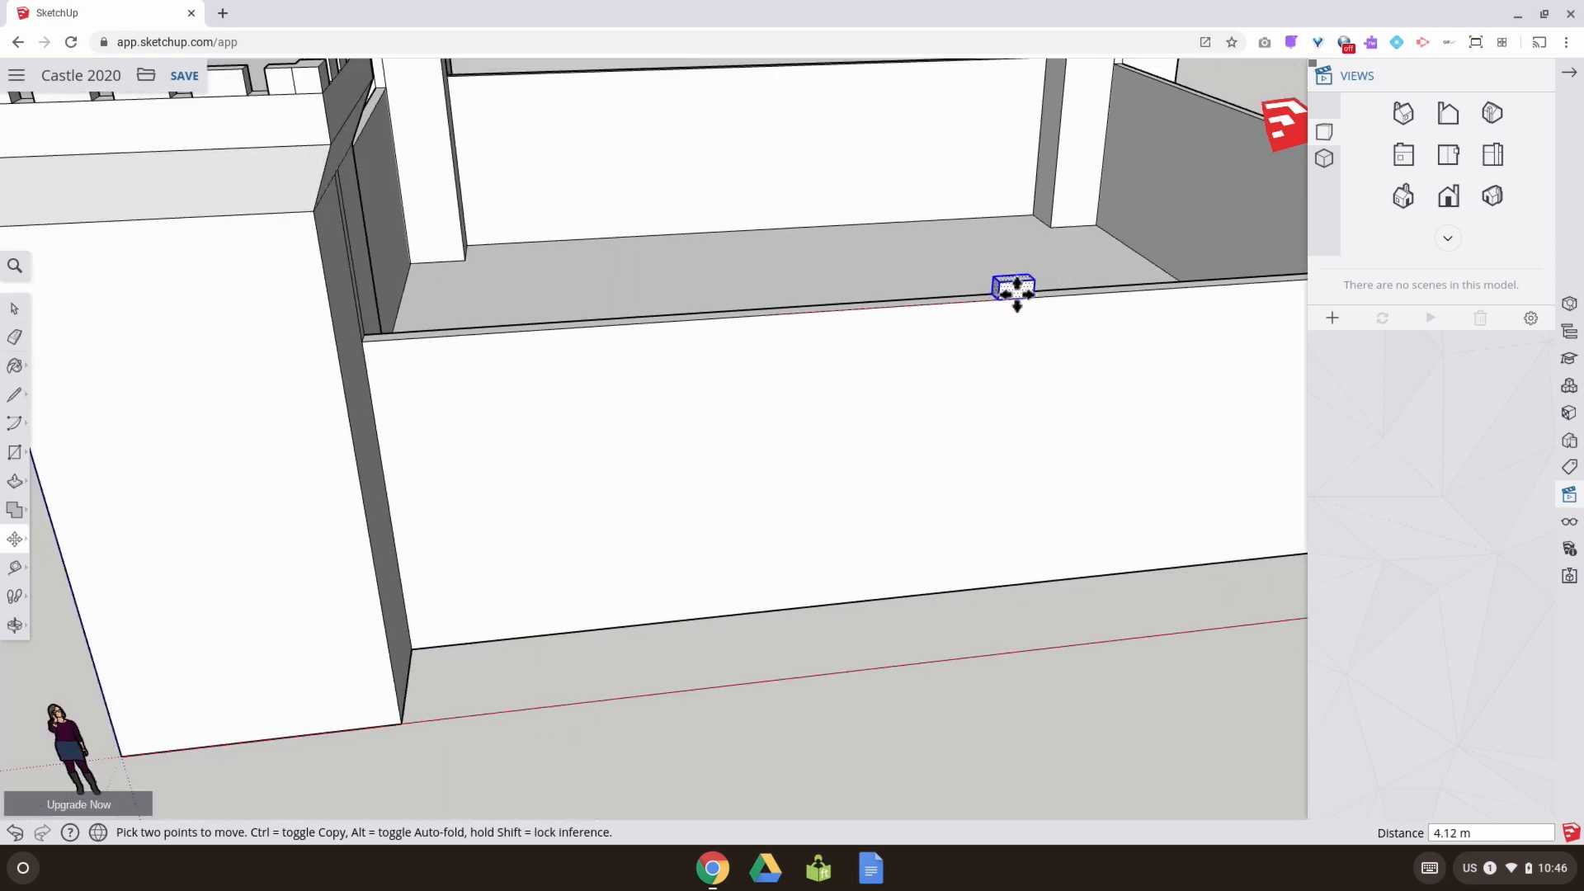
{"action": "scroll", "coordinate": [1027, 294], "scroll_direction": "down", "scroll_amount": 3}
{"action": "middle_click_drag", "start_coordinate": [1036, 294], "coordinate": [784, 346]}
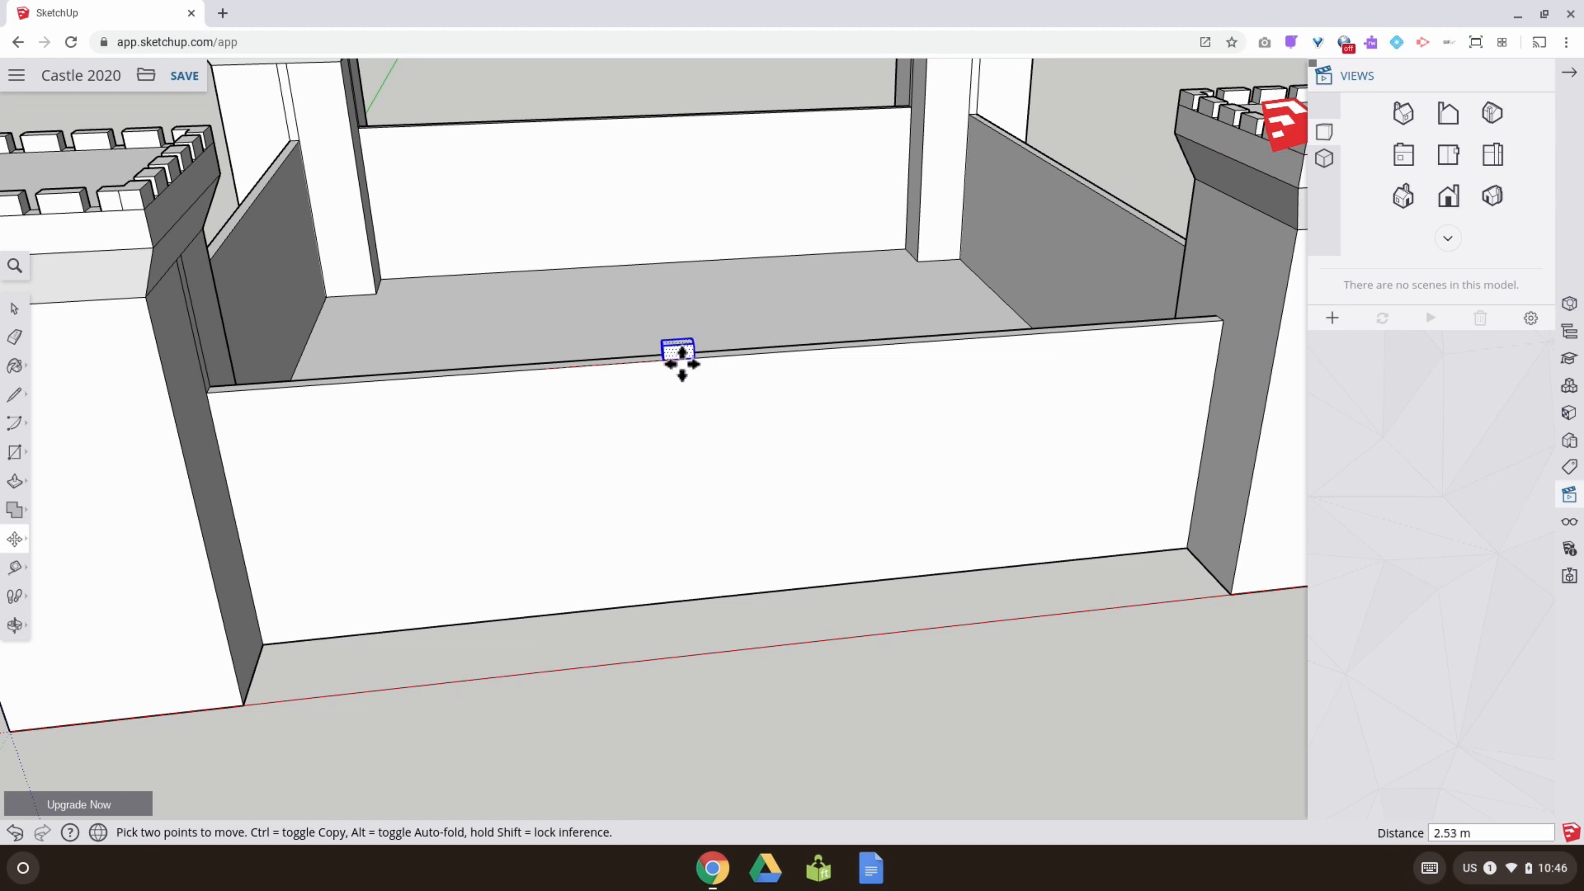
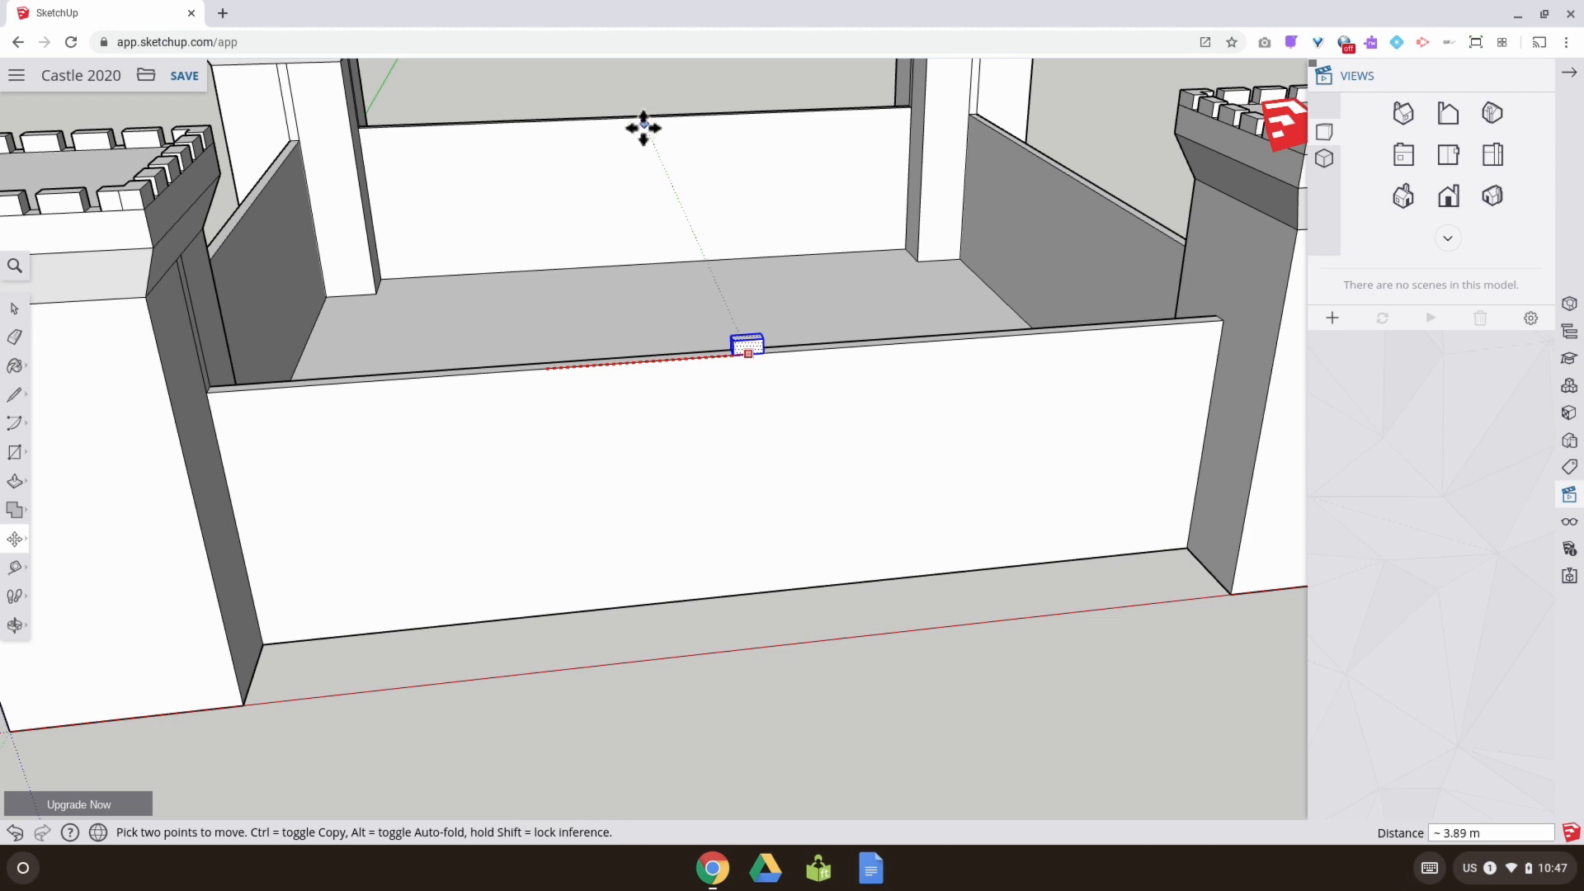
{"action": "left_click", "coordinate": [738, 353]}
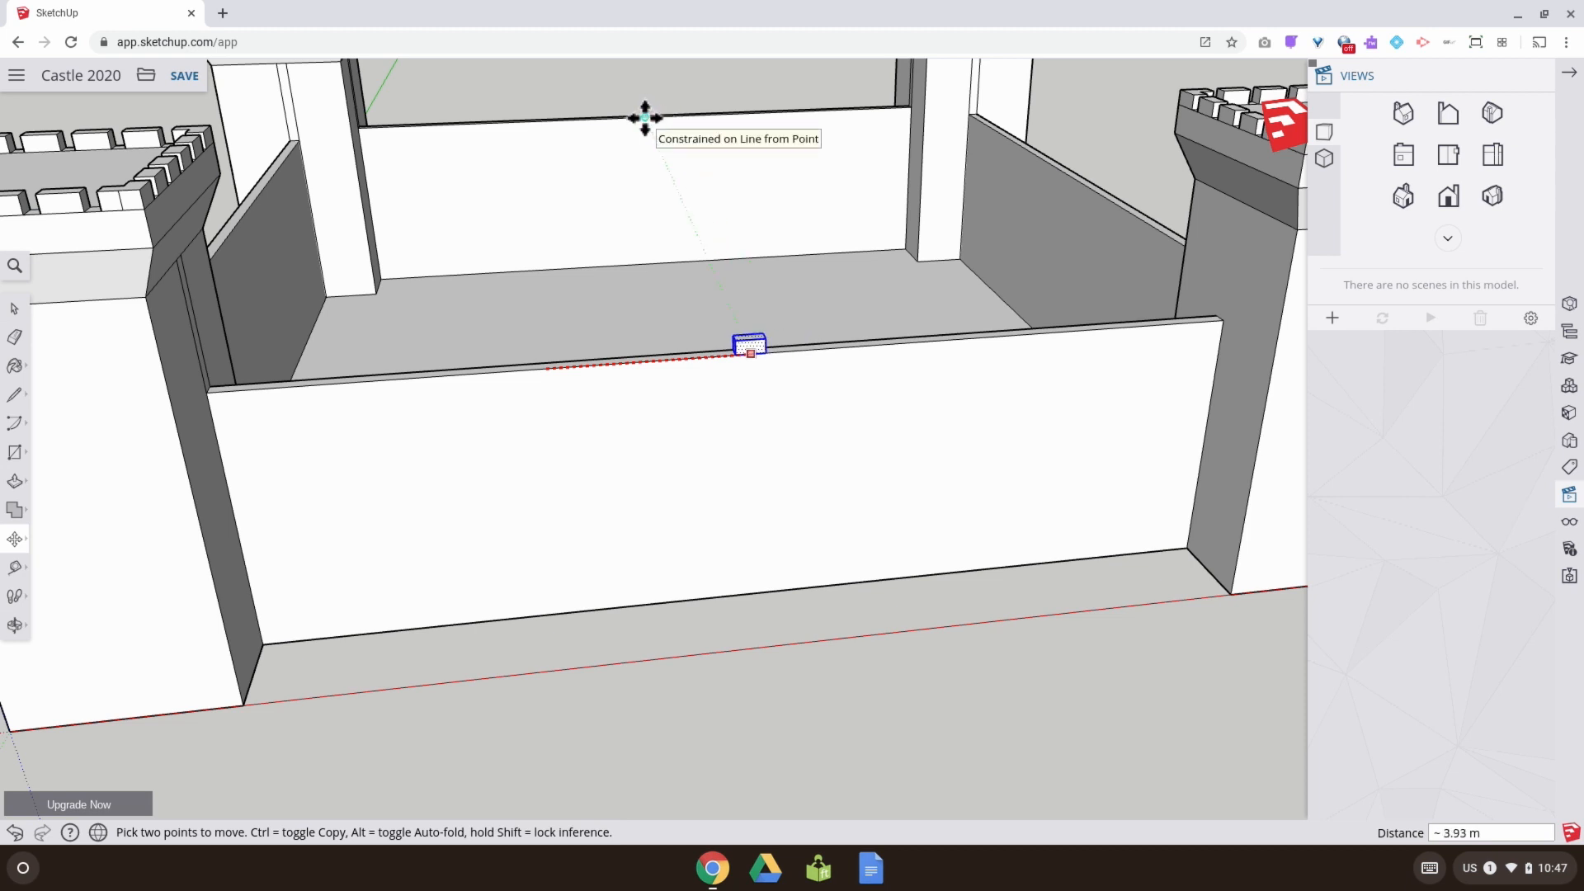
{"action": "left_click", "coordinate": [645, 118]}
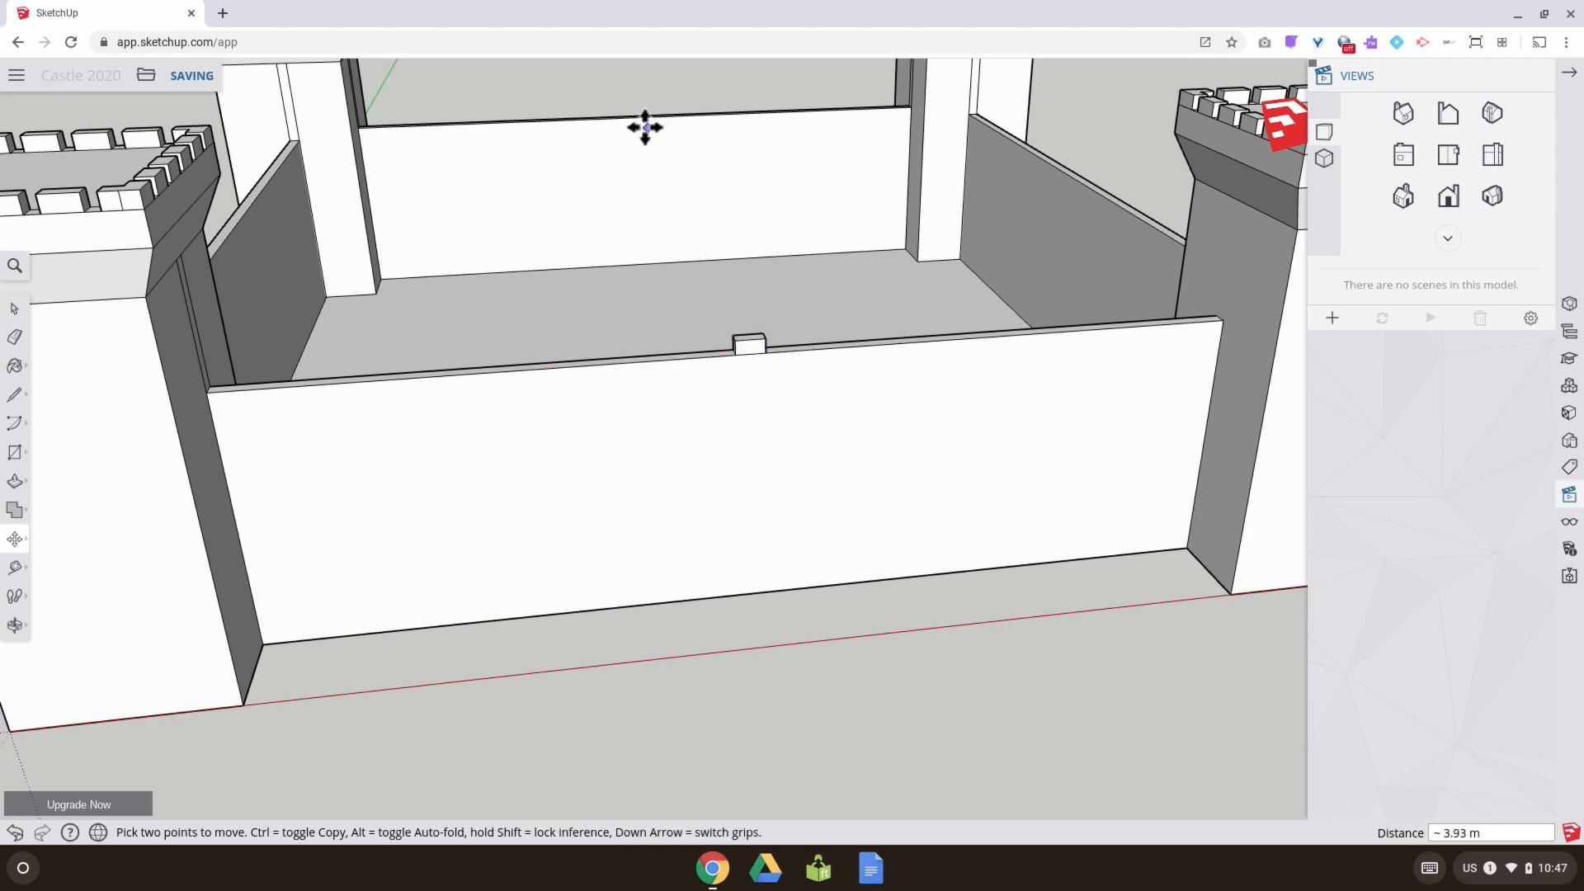
Copy the centred battlement block to the front wall's right-hand top corner and divide the span into 14 evenly spaced copies
{"action": "middle_click_drag", "start_coordinate": [815, 408], "coordinate": [566, 325]}
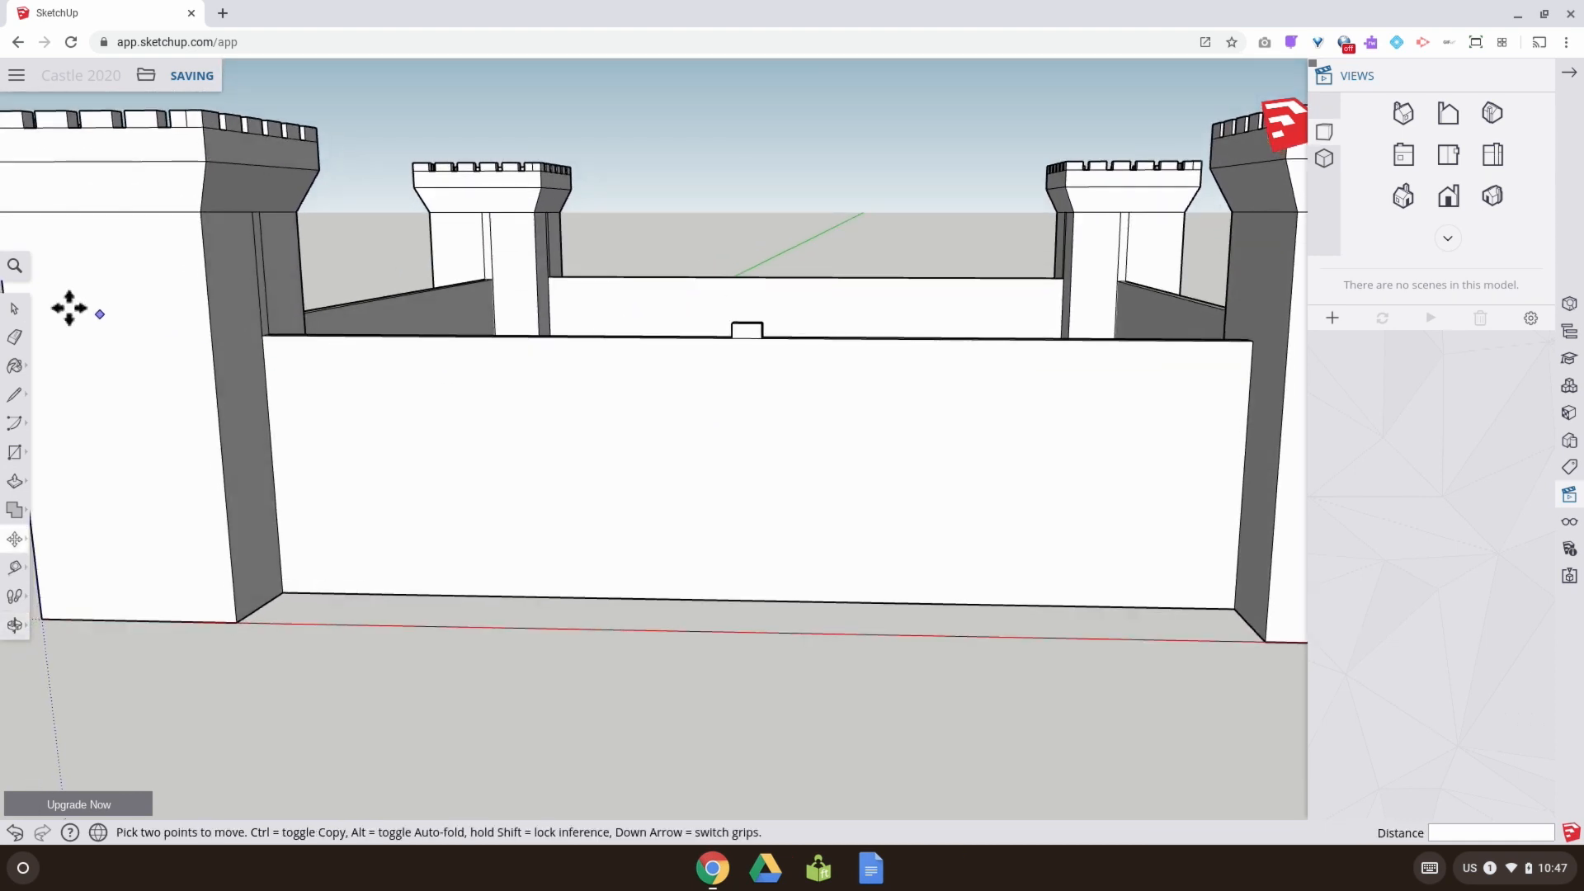
{"action": "left_click", "coordinate": [20, 311]}
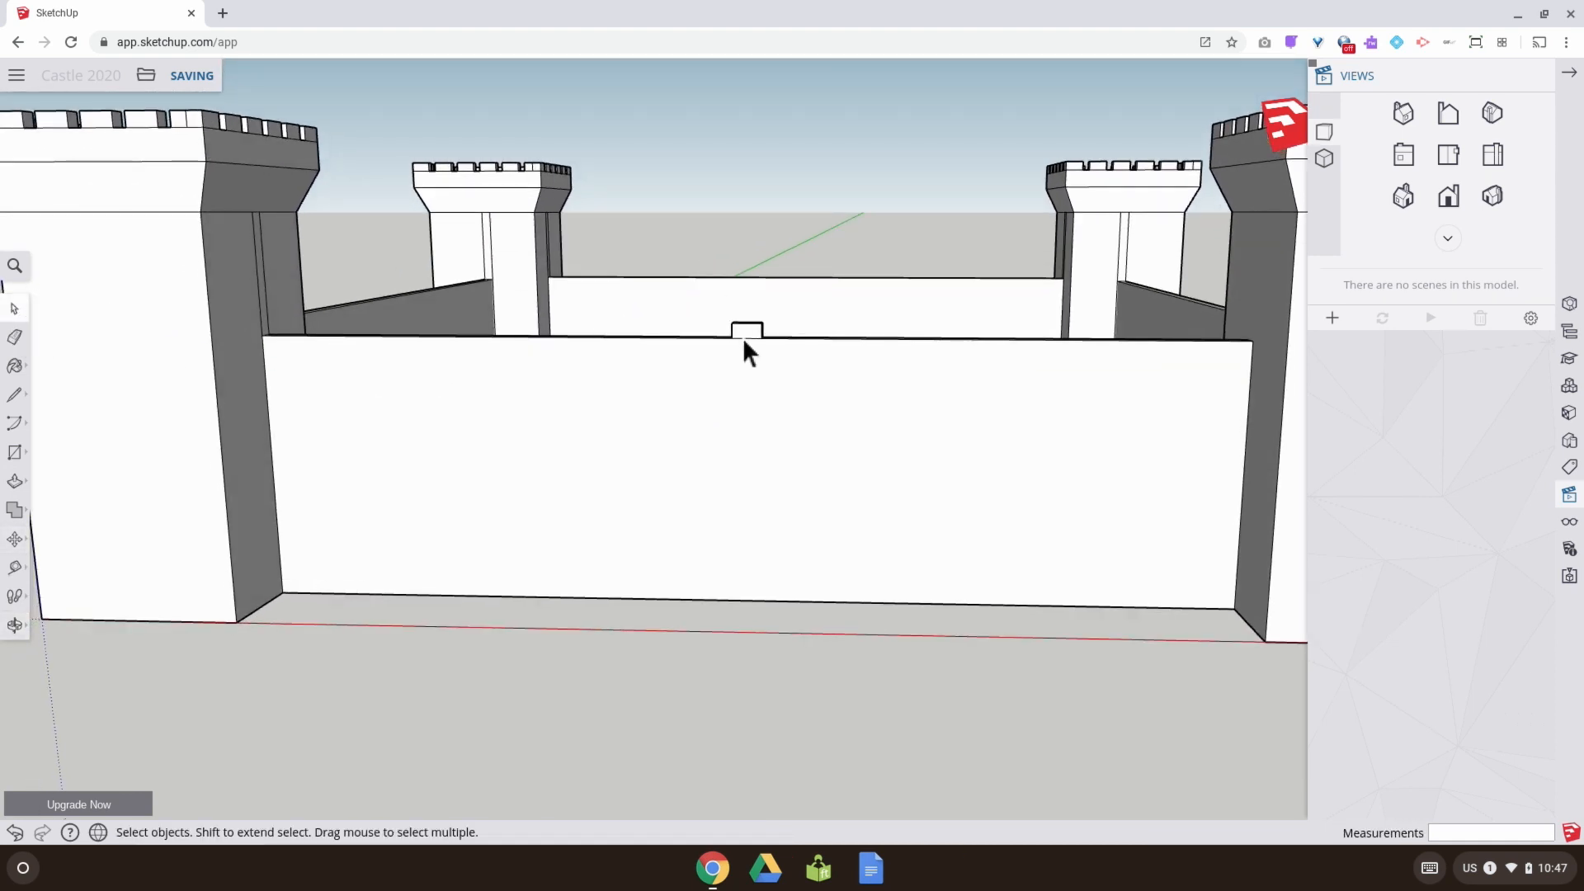
{"action": "middle_click_drag", "start_coordinate": [745, 341], "coordinate": [786, 441]}
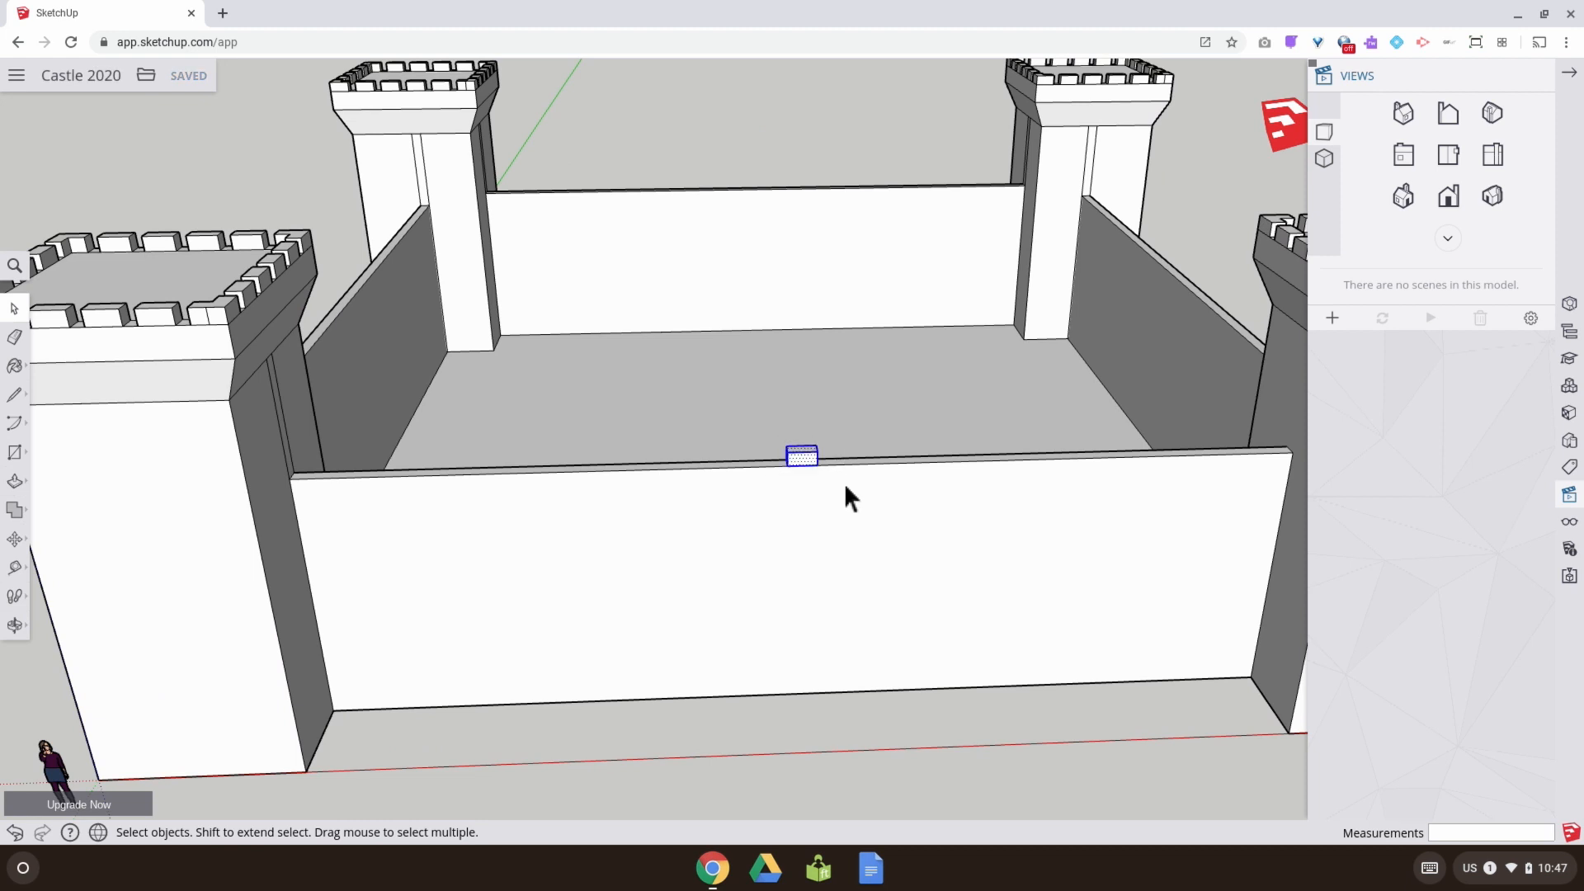
{"action": "middle_click_drag", "start_coordinate": [846, 487], "coordinate": [486, 447]}
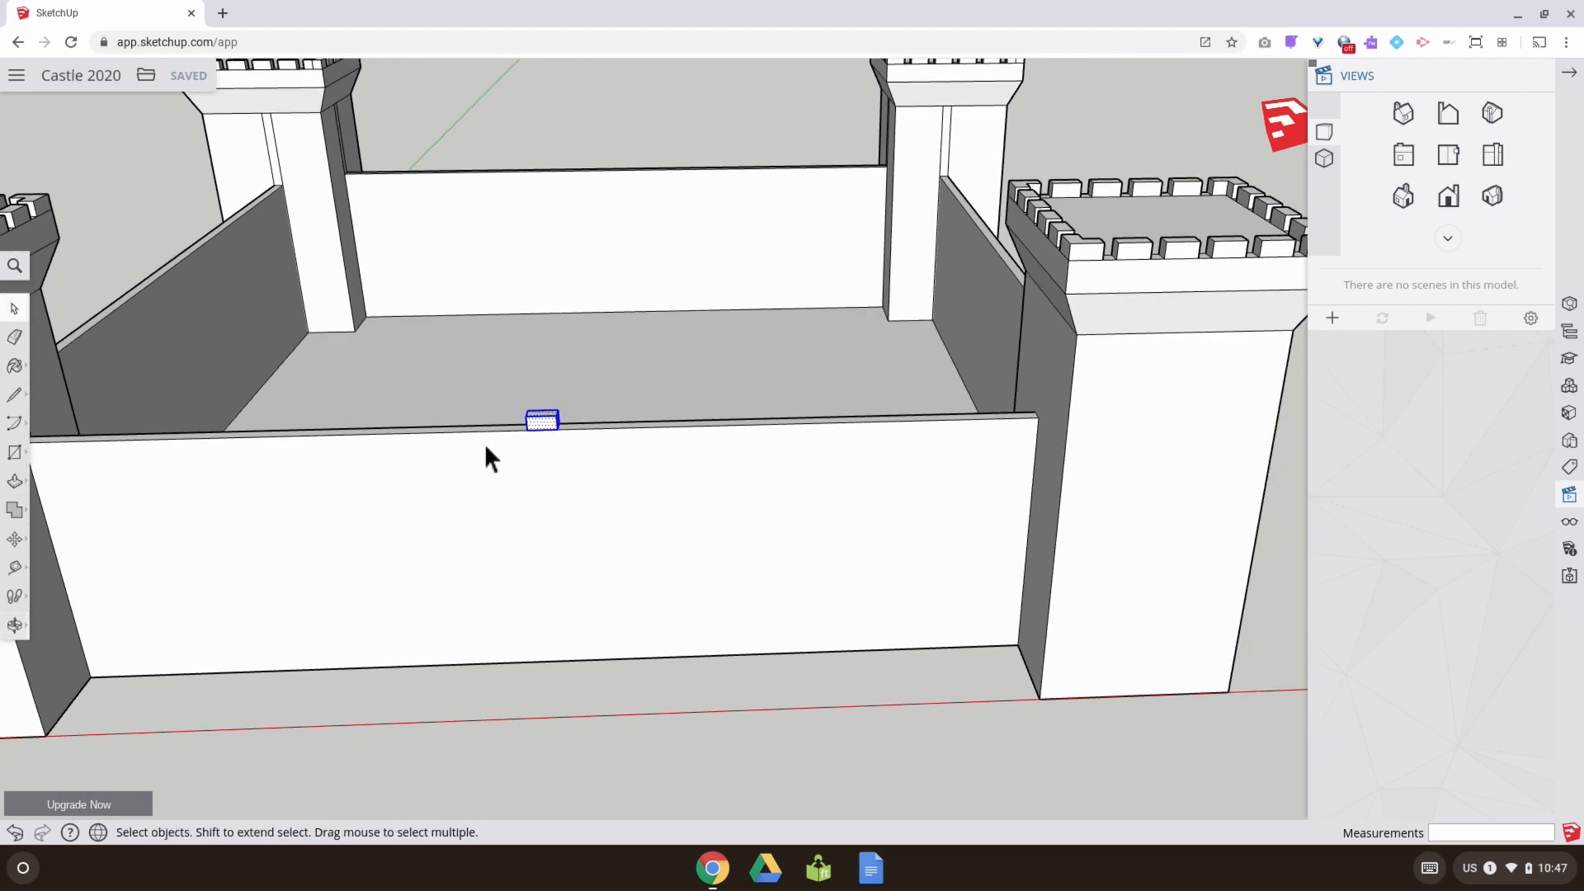
{"action": "left_click", "coordinate": [14, 539]}
{"action": "scroll", "coordinate": [552, 428], "scroll_direction": "up", "scroll_amount": 2}
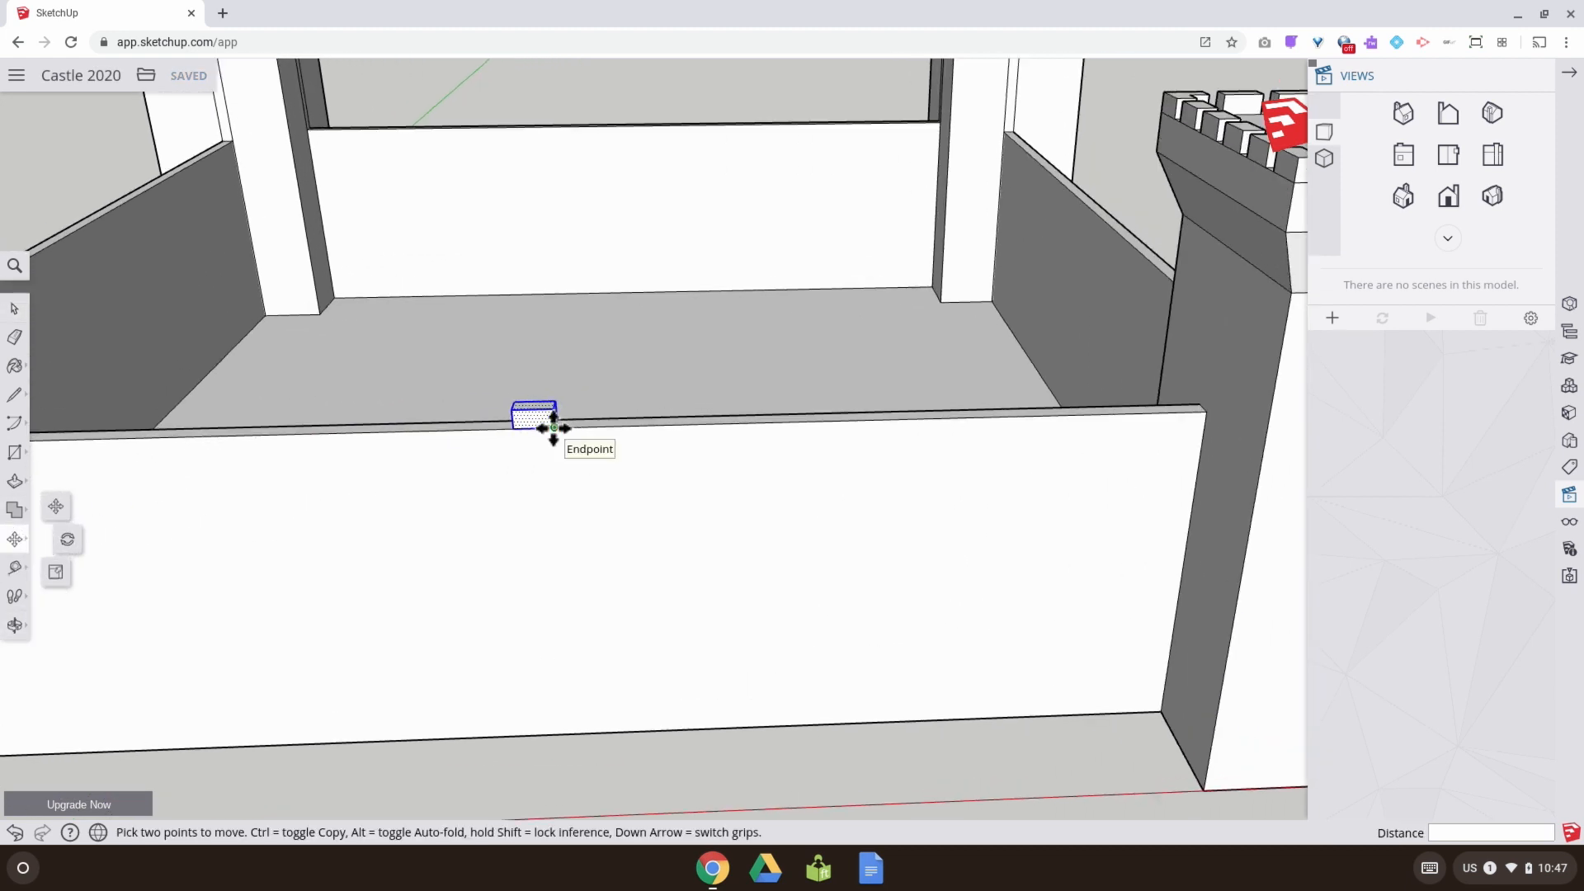
{"action": "left_click", "coordinate": [553, 427]}
{"action": "key", "text": "ctrl"}
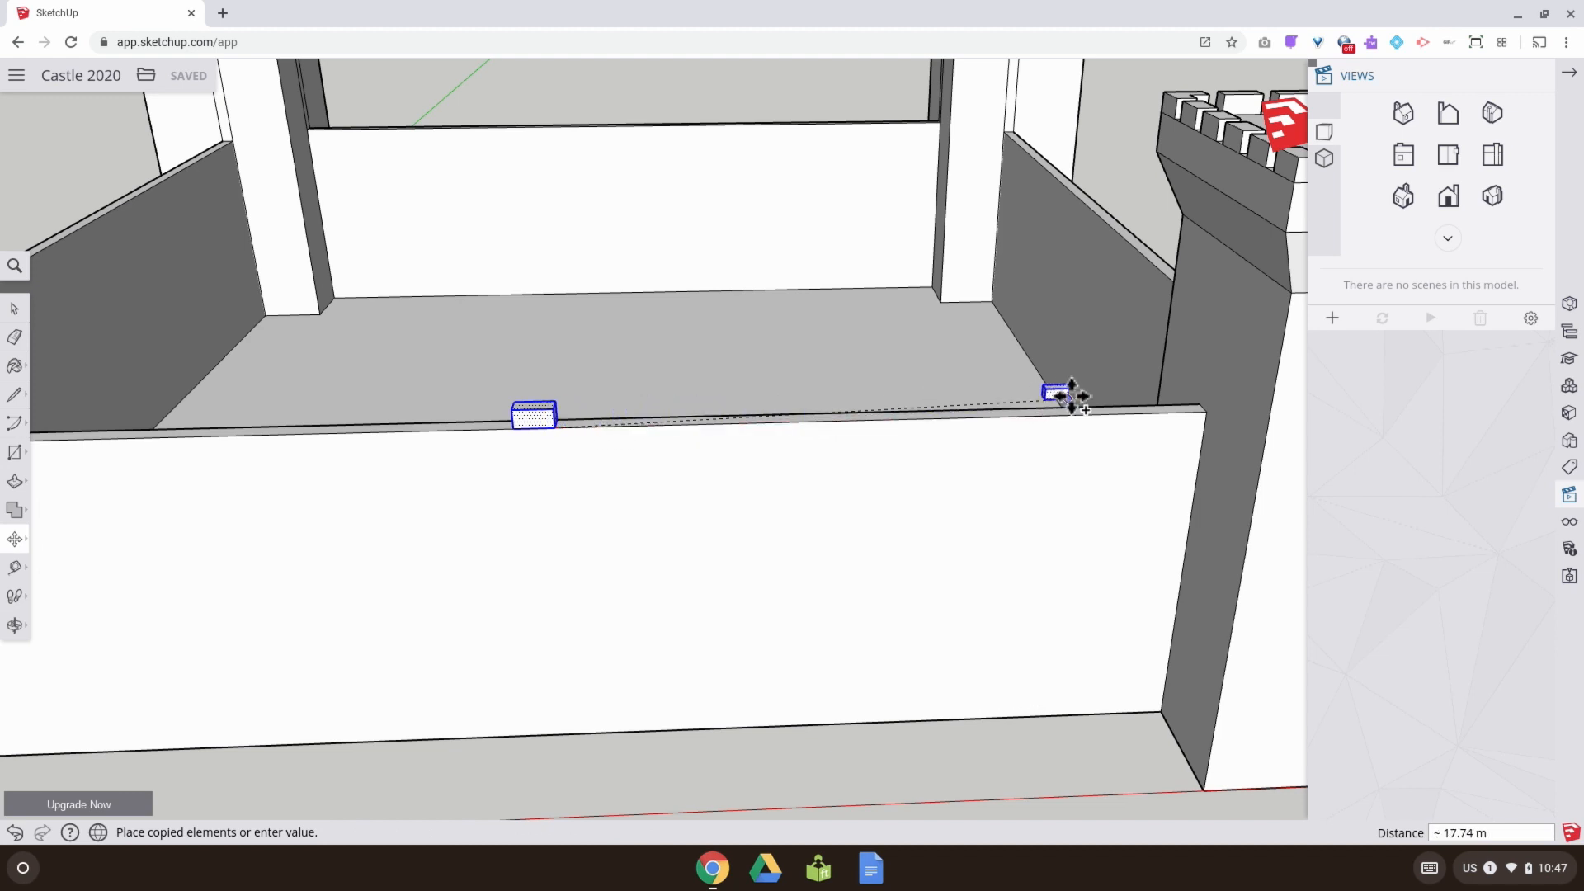
{"action": "left_click", "coordinate": [1201, 406]}
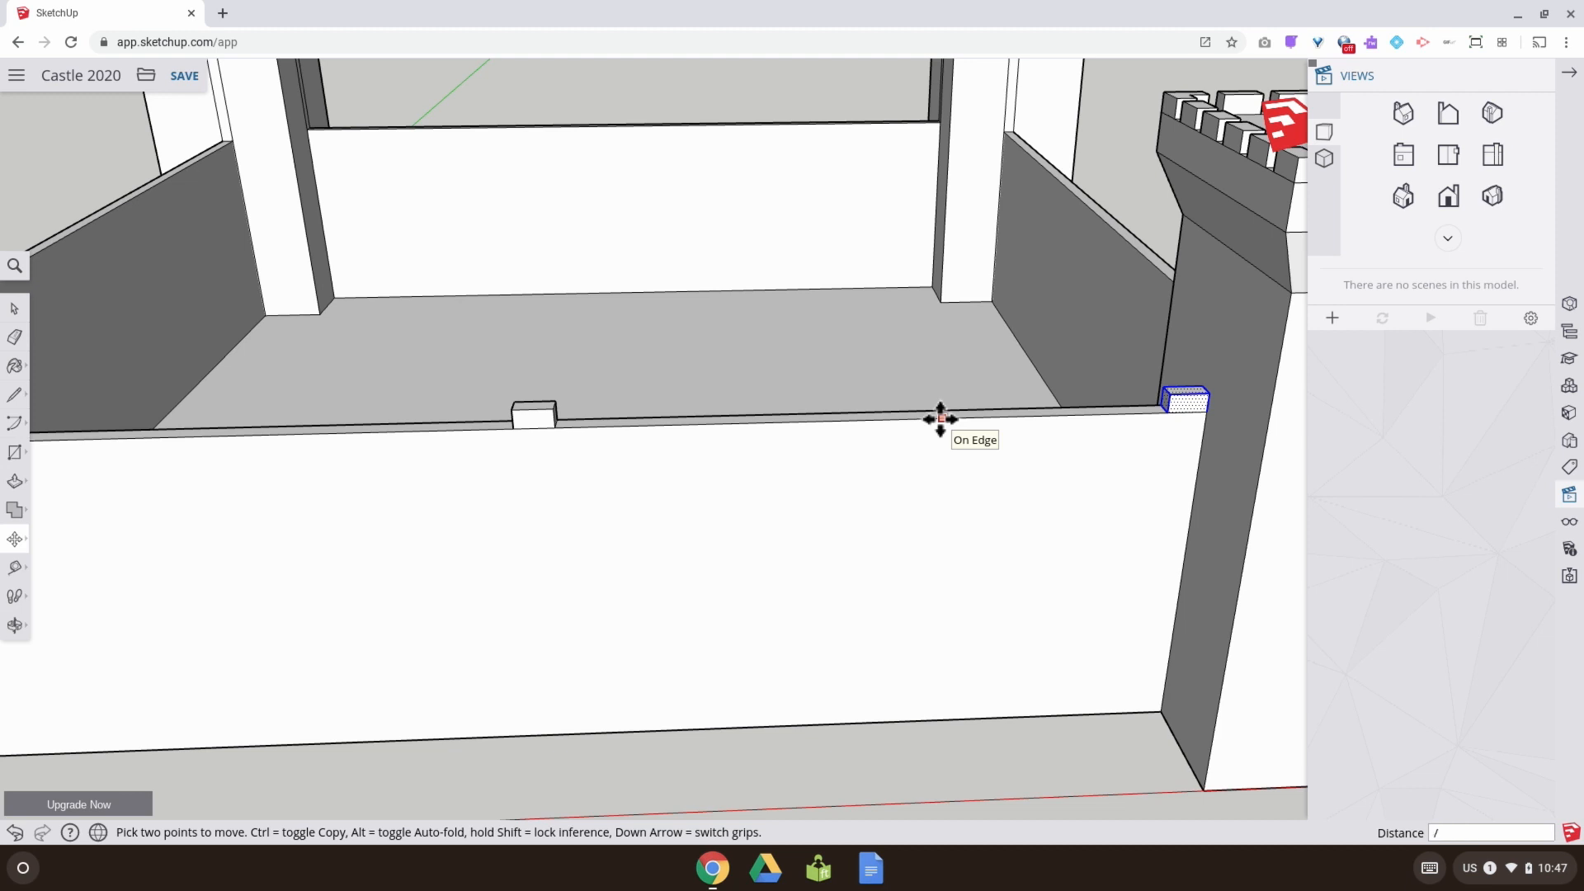
{"action": "type", "text": "/14"}
{"action": "key", "text": "Return"}
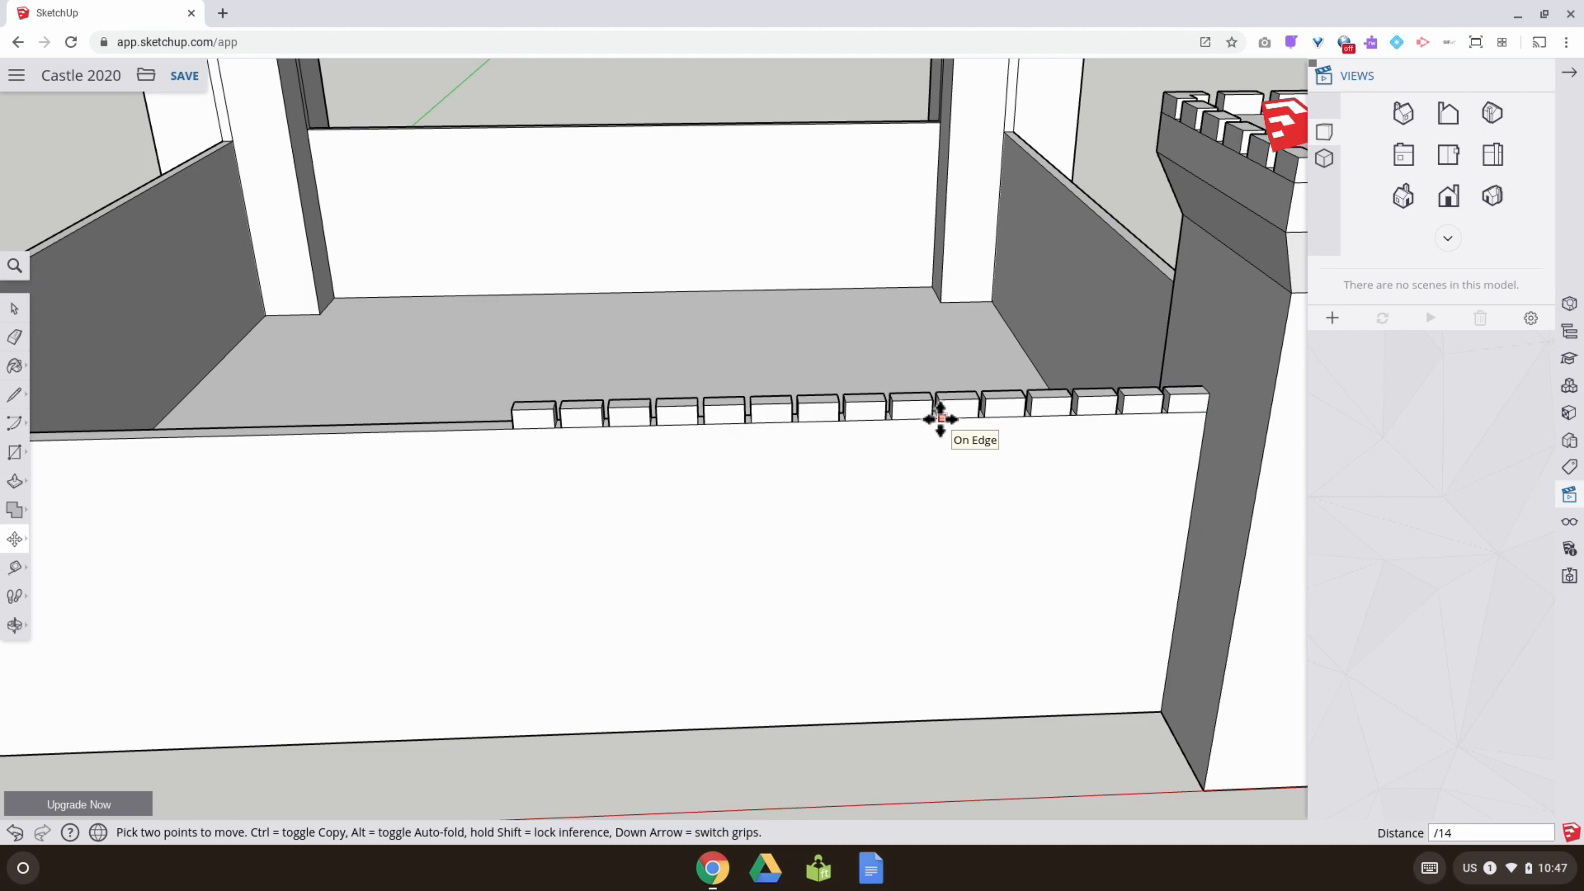
Undo the array of 14 battlement copies along the front wall, returning to the single centred block
{"action": "scroll", "coordinate": [955, 470], "scroll_direction": "down", "scroll_amount": 2}
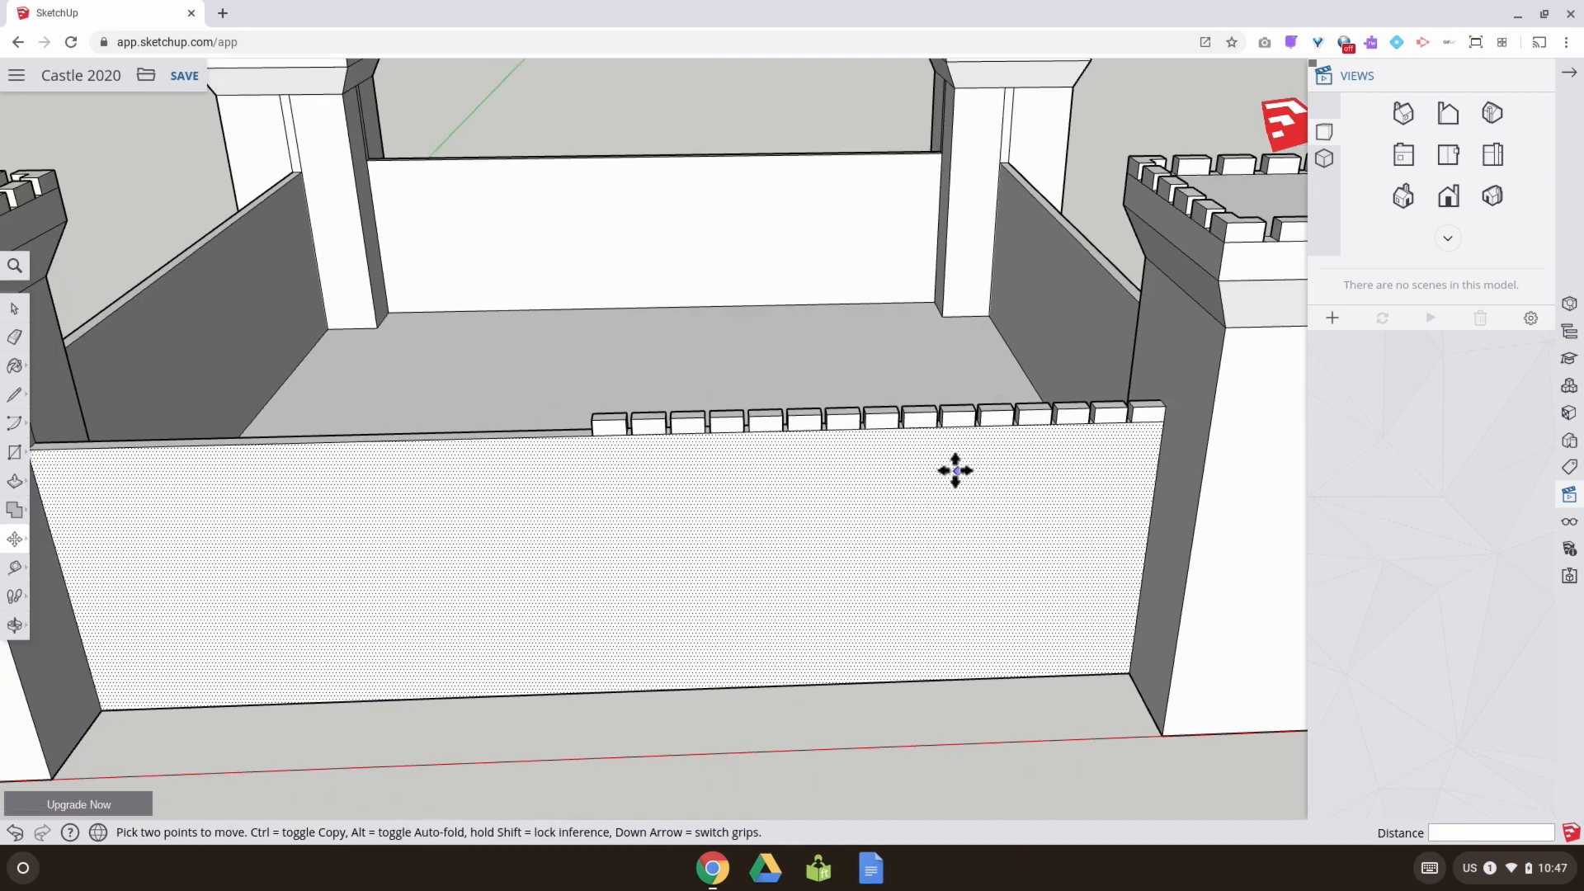
{"action": "middle_click_drag", "start_coordinate": [975, 474], "coordinate": [781, 396]}
{"action": "key", "text": "ctrl+z"}
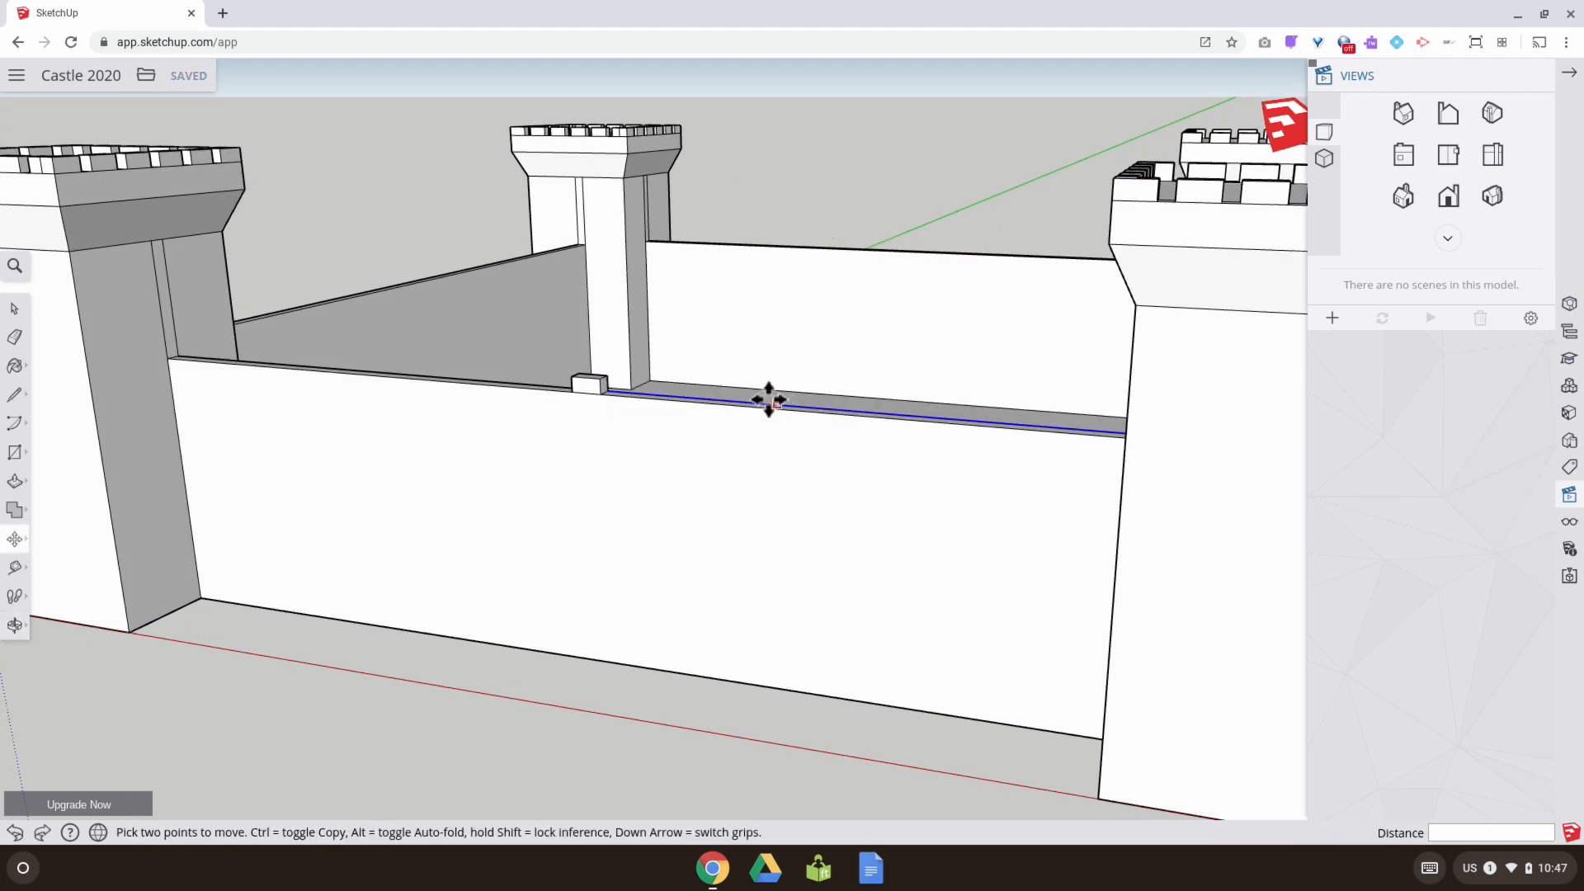
Copy the centred battlement block 9.70 m to the front wall's right-hand top corner and divide the span into 12 evenly spaced copies
{"action": "middle_click_drag", "start_coordinate": [542, 409], "coordinate": [700, 484]}
{"action": "scroll", "coordinate": [708, 485], "scroll_direction": "up", "scroll_amount": 4}
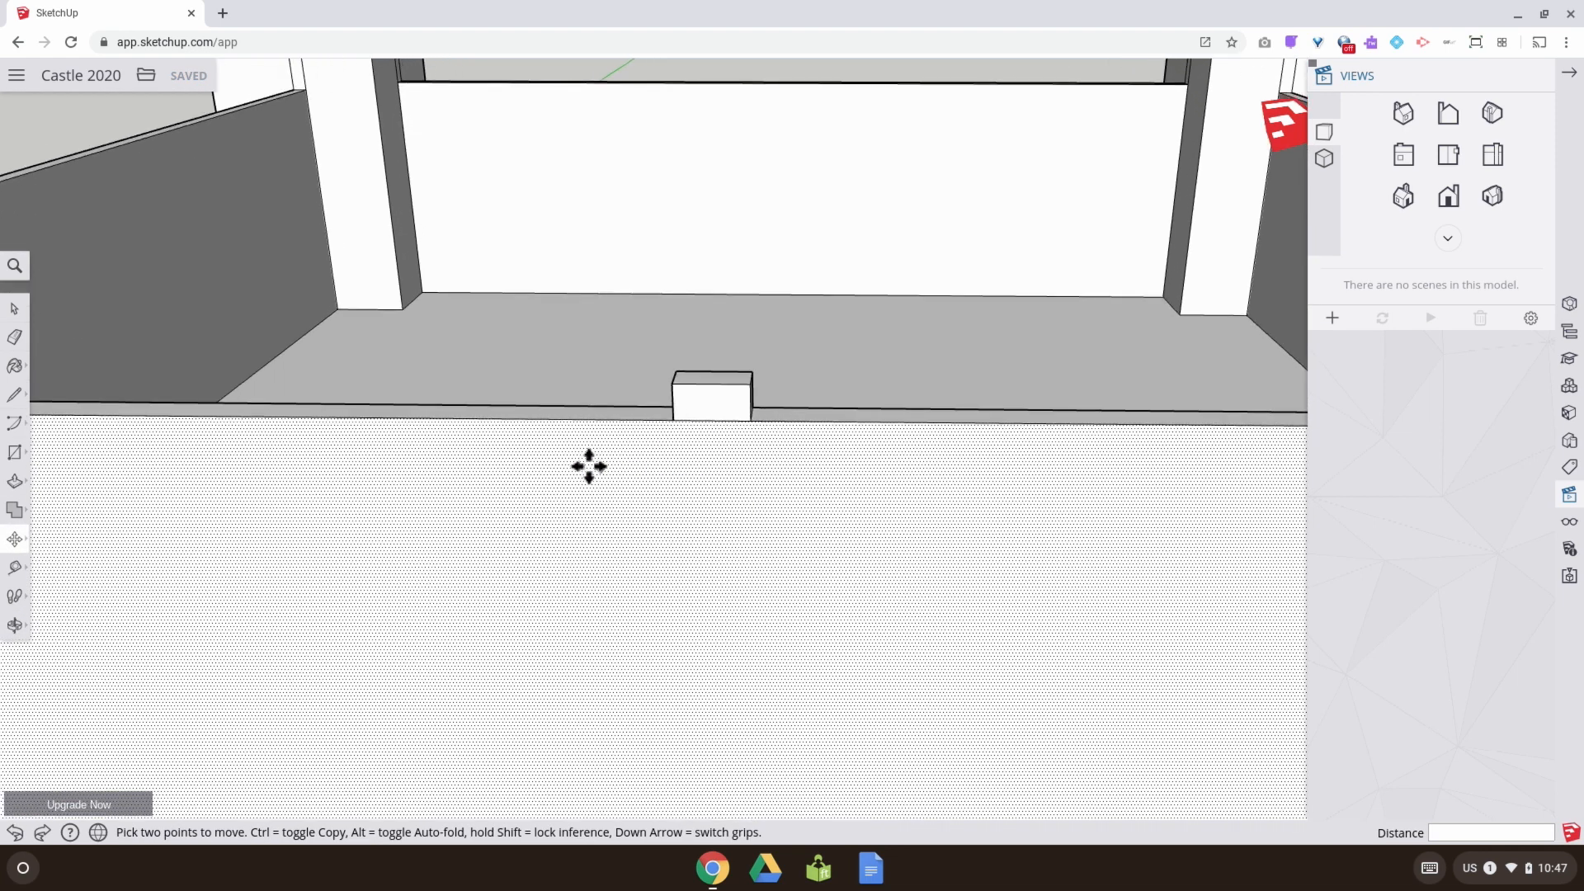
{"action": "left_click", "coordinate": [14, 308]}
{"action": "left_click_drag", "start_coordinate": [799, 442], "coordinate": [800, 442]}
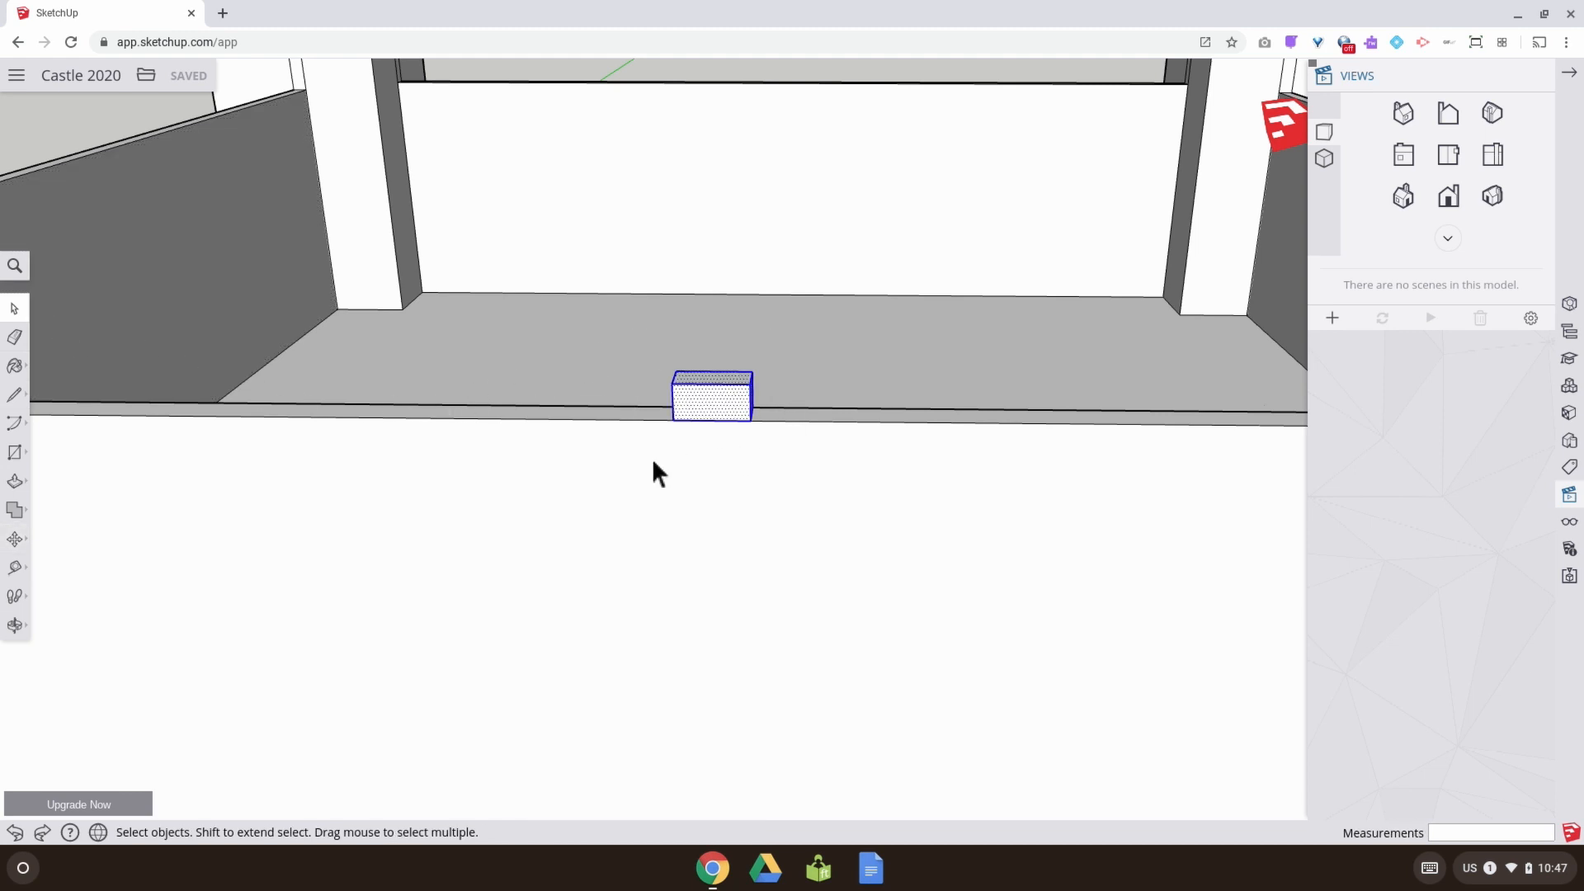
{"action": "left_click", "coordinate": [14, 539]}
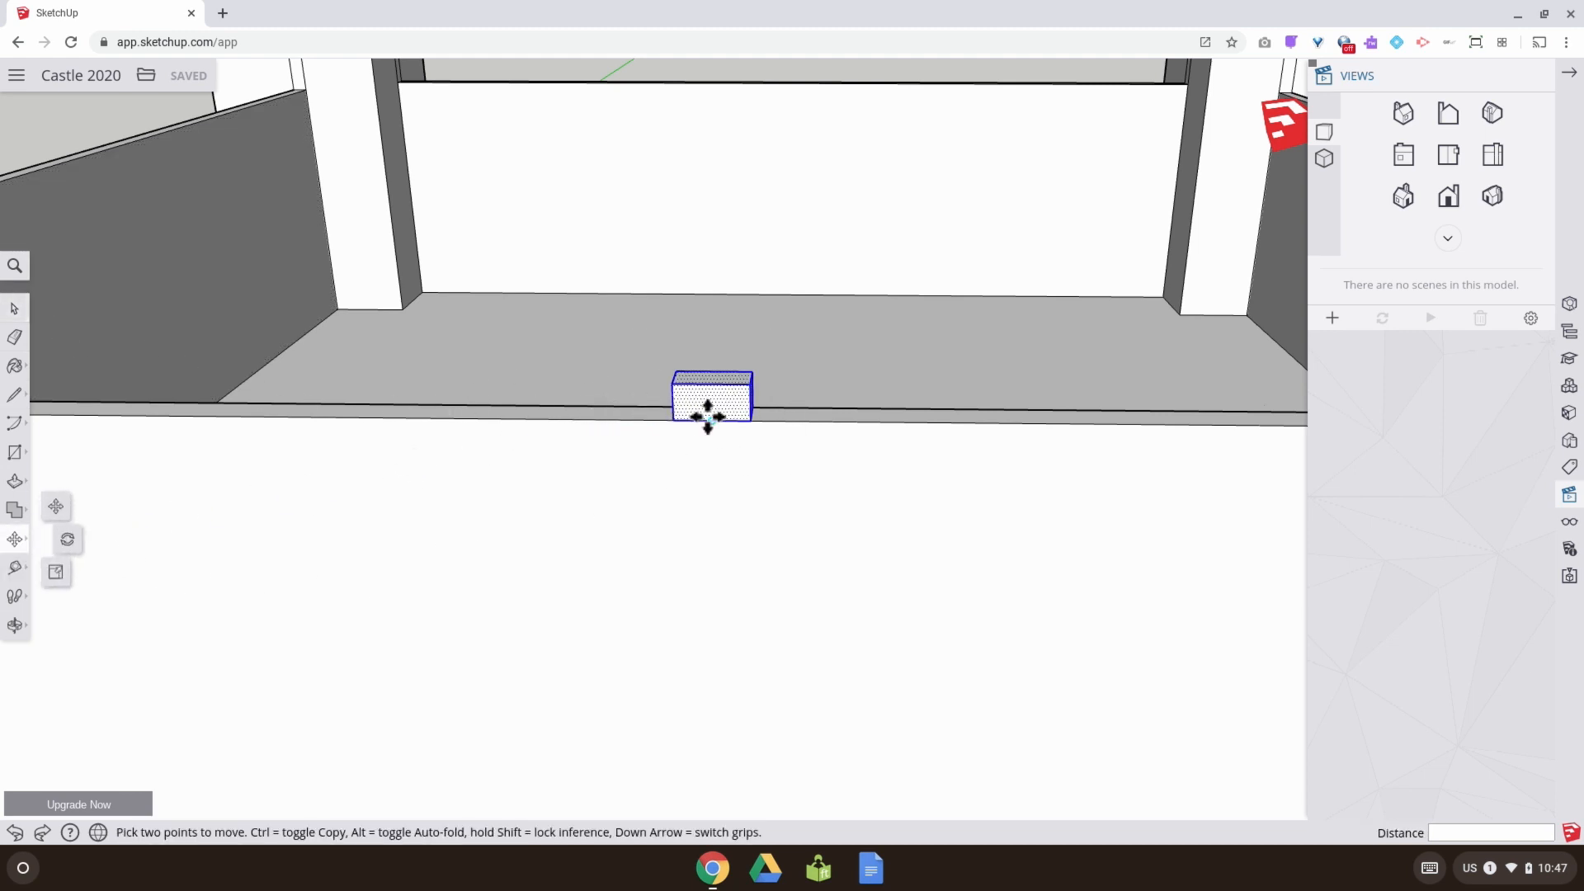
{"action": "left_click", "coordinate": [747, 420]}
{"action": "key", "text": "ctrl"}
{"action": "scroll", "coordinate": [782, 422], "scroll_direction": "down", "scroll_amount": 5}
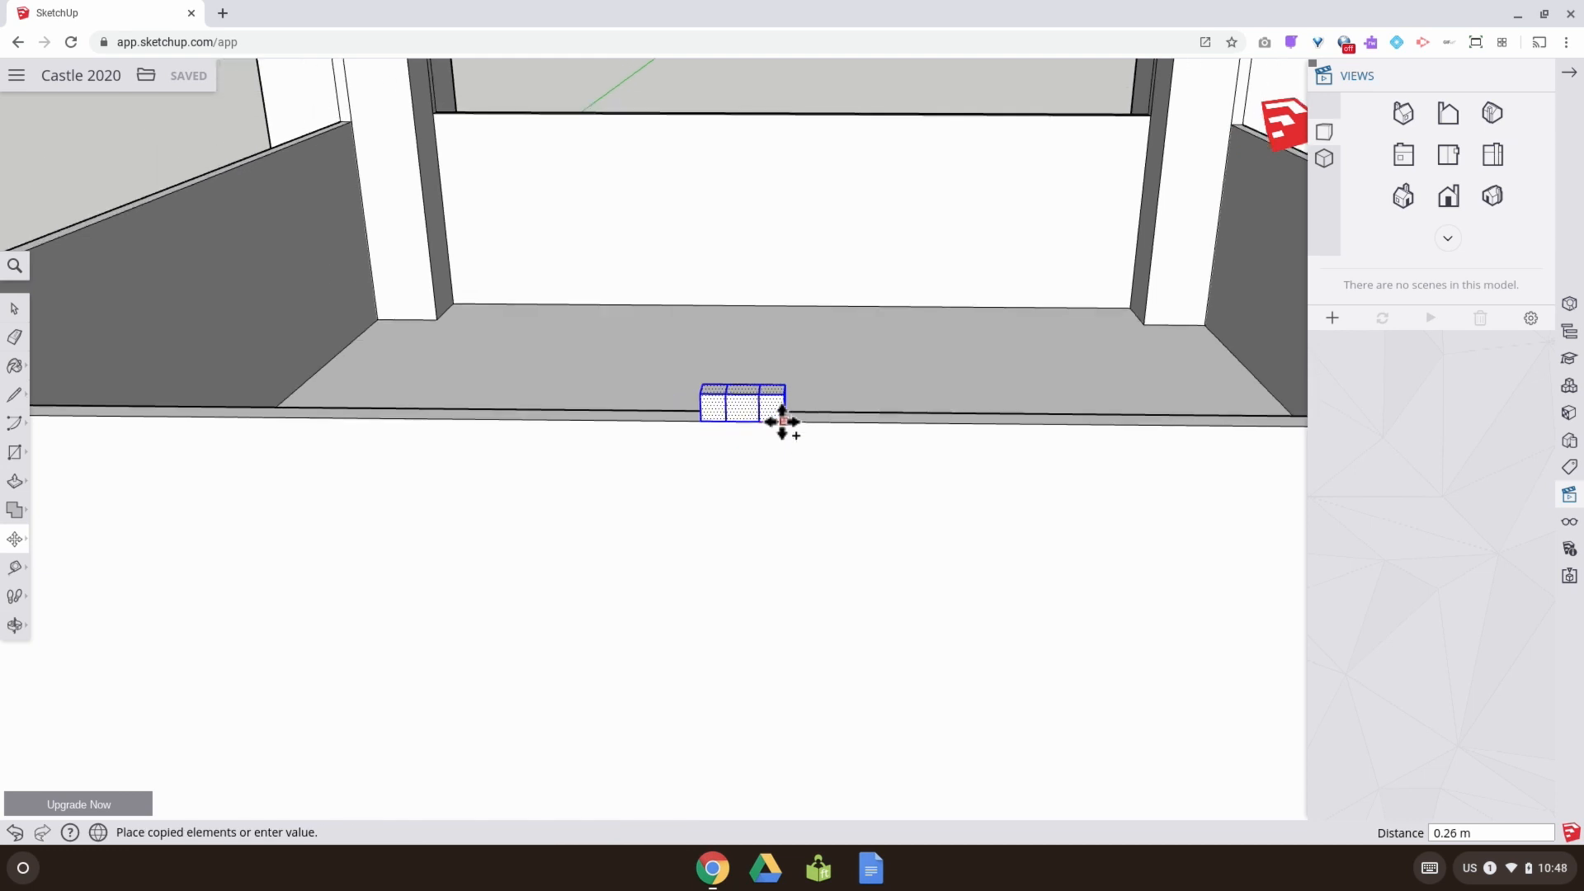
{"action": "middle_click_drag", "start_coordinate": [856, 438], "coordinate": [455, 478], "text": "shift"}
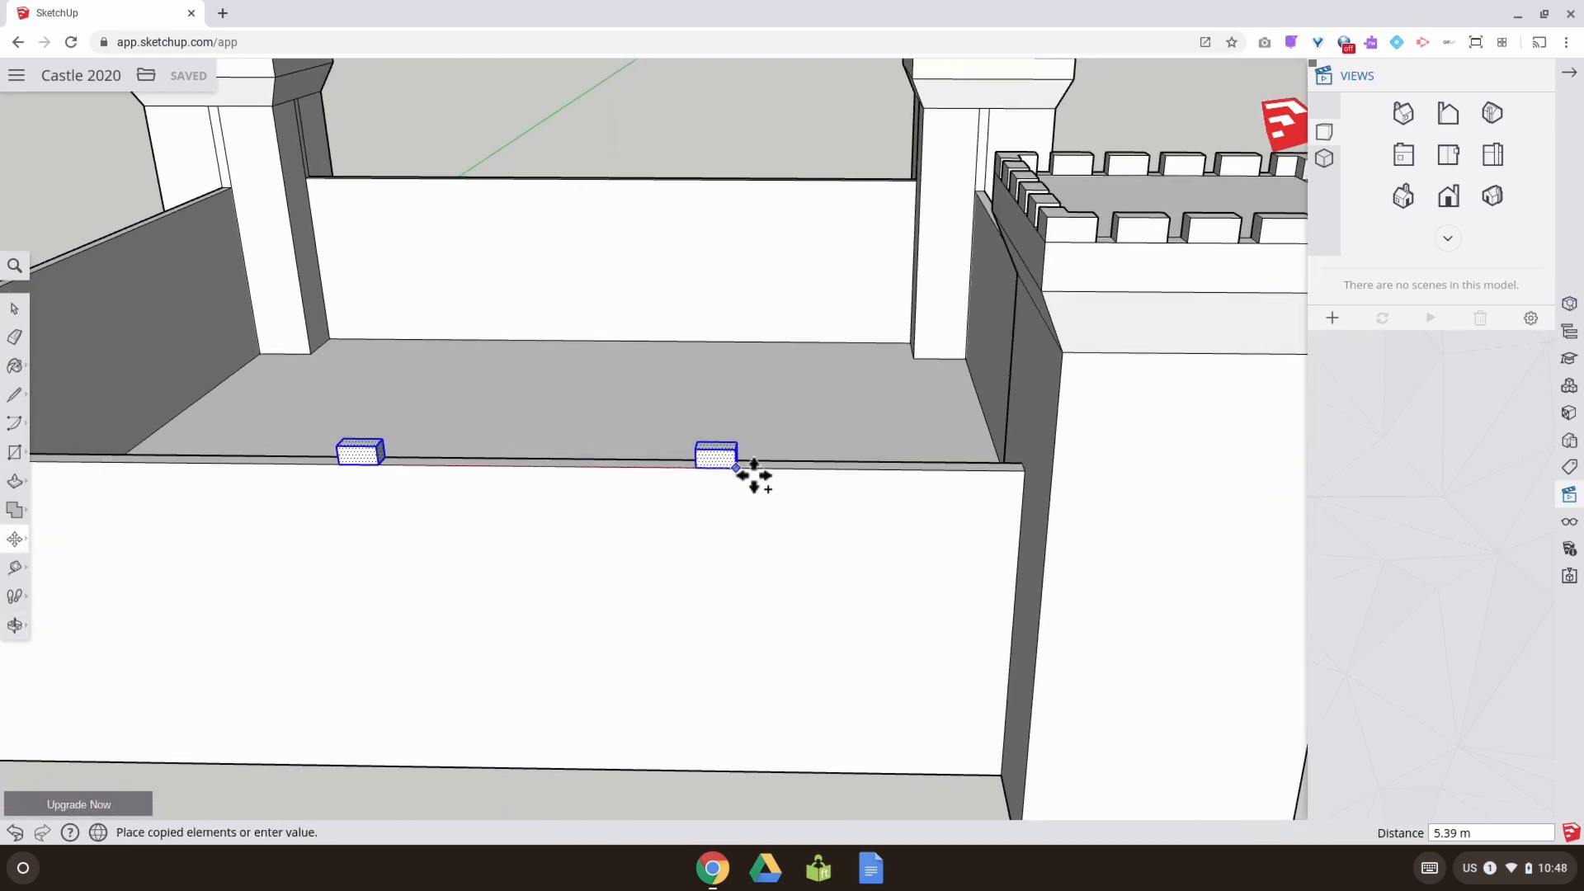
{"action": "left_click", "coordinate": [1017, 468]}
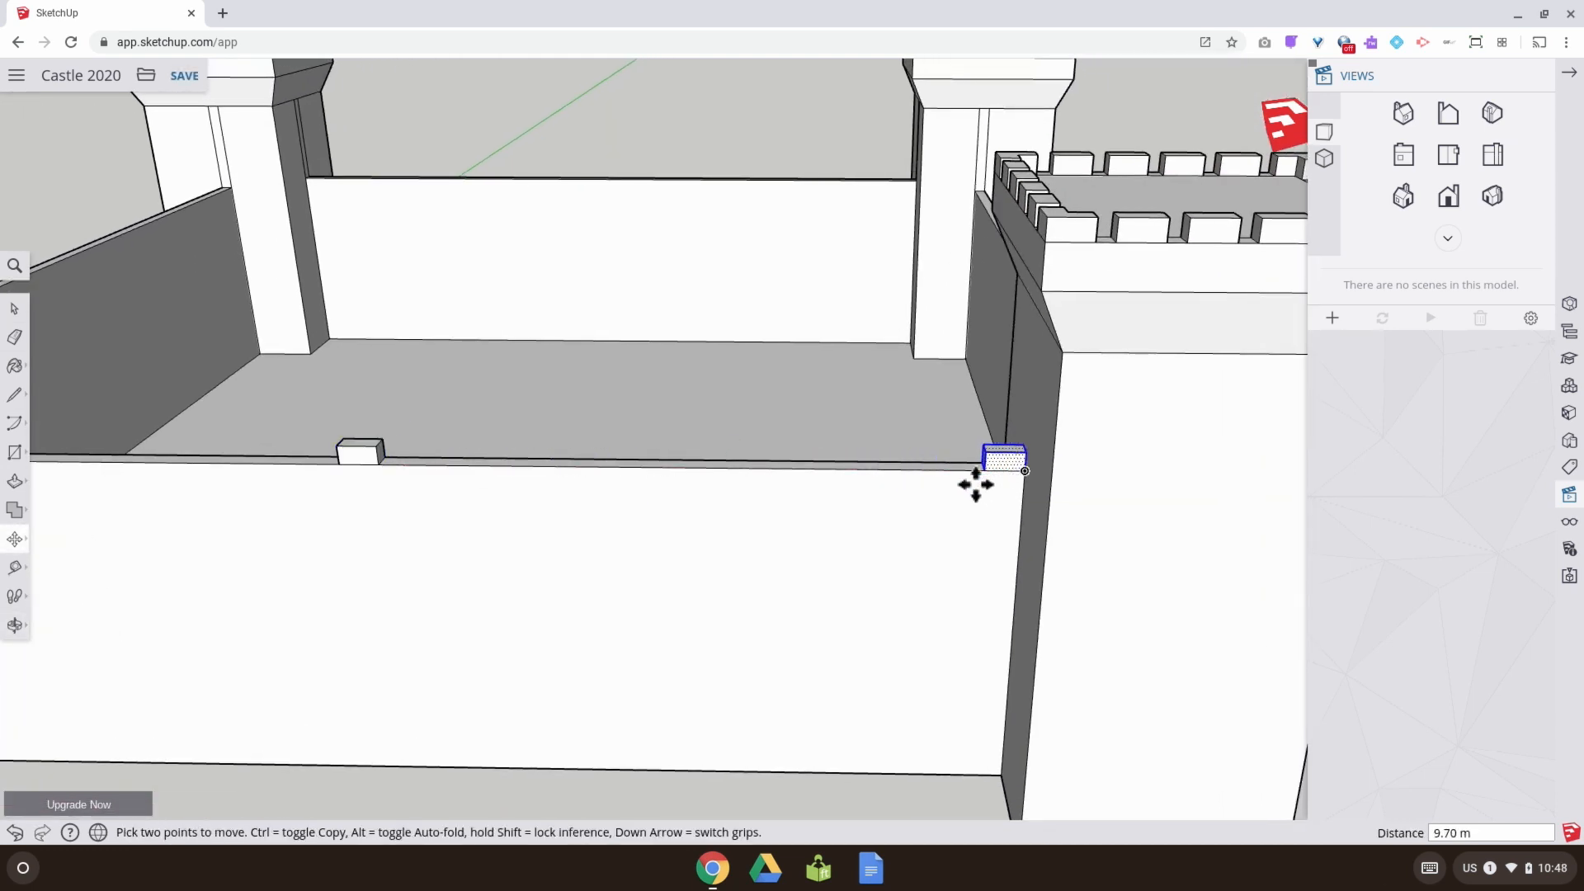
{"action": "key", "text": "Return"}
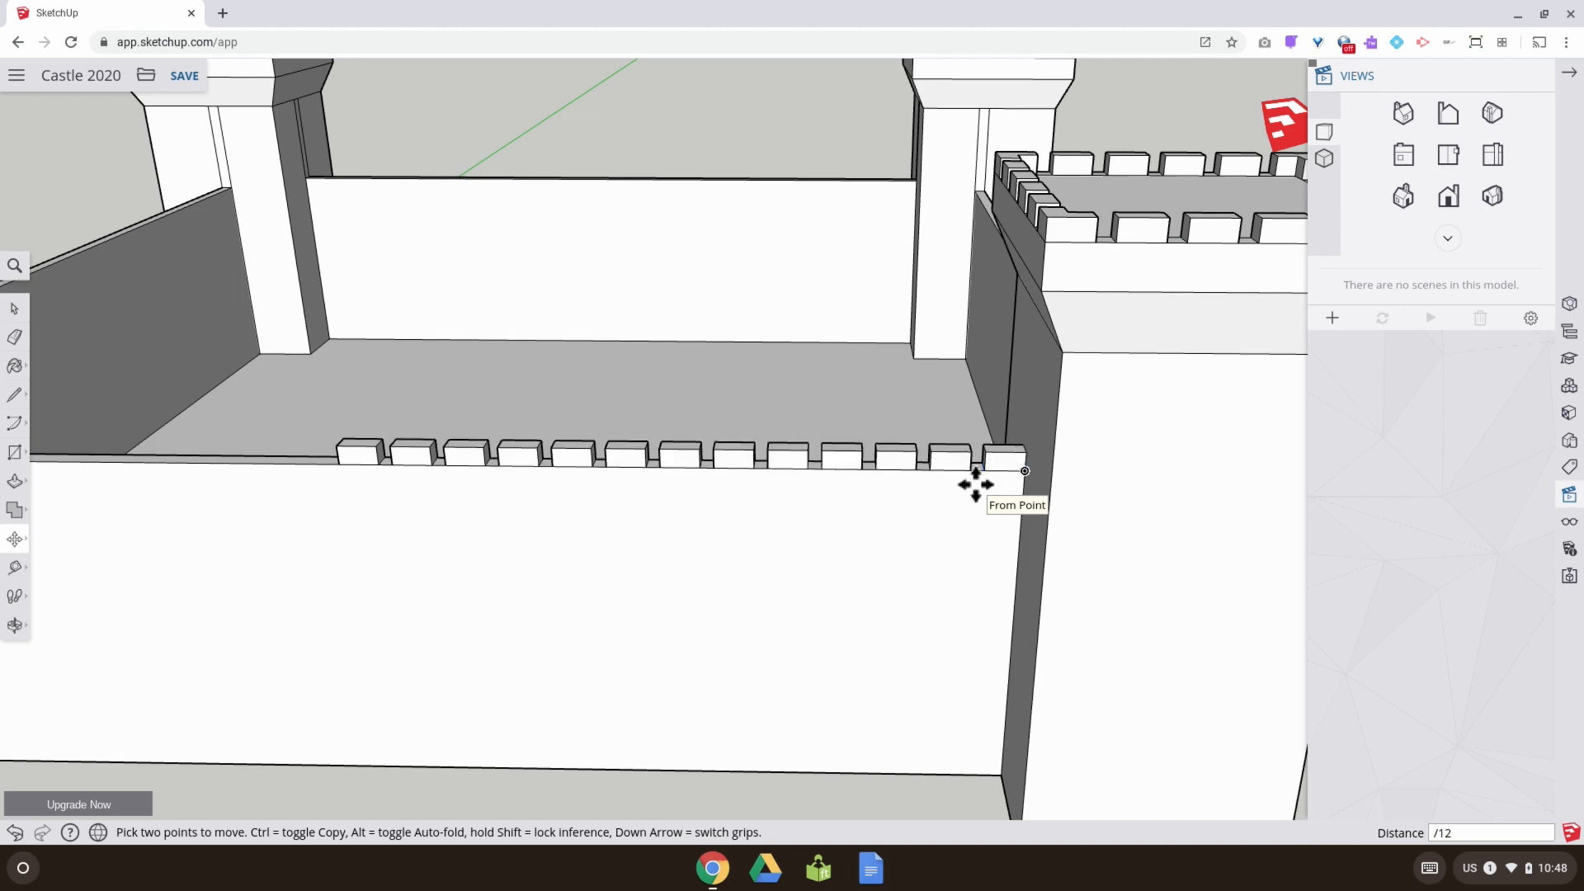
Copy the centred battlement block to the front wall's left-hand top corner and divide the span into 12 evenly spaced copies
{"action": "scroll", "coordinate": [852, 523], "scroll_direction": "down", "scroll_amount": 3}
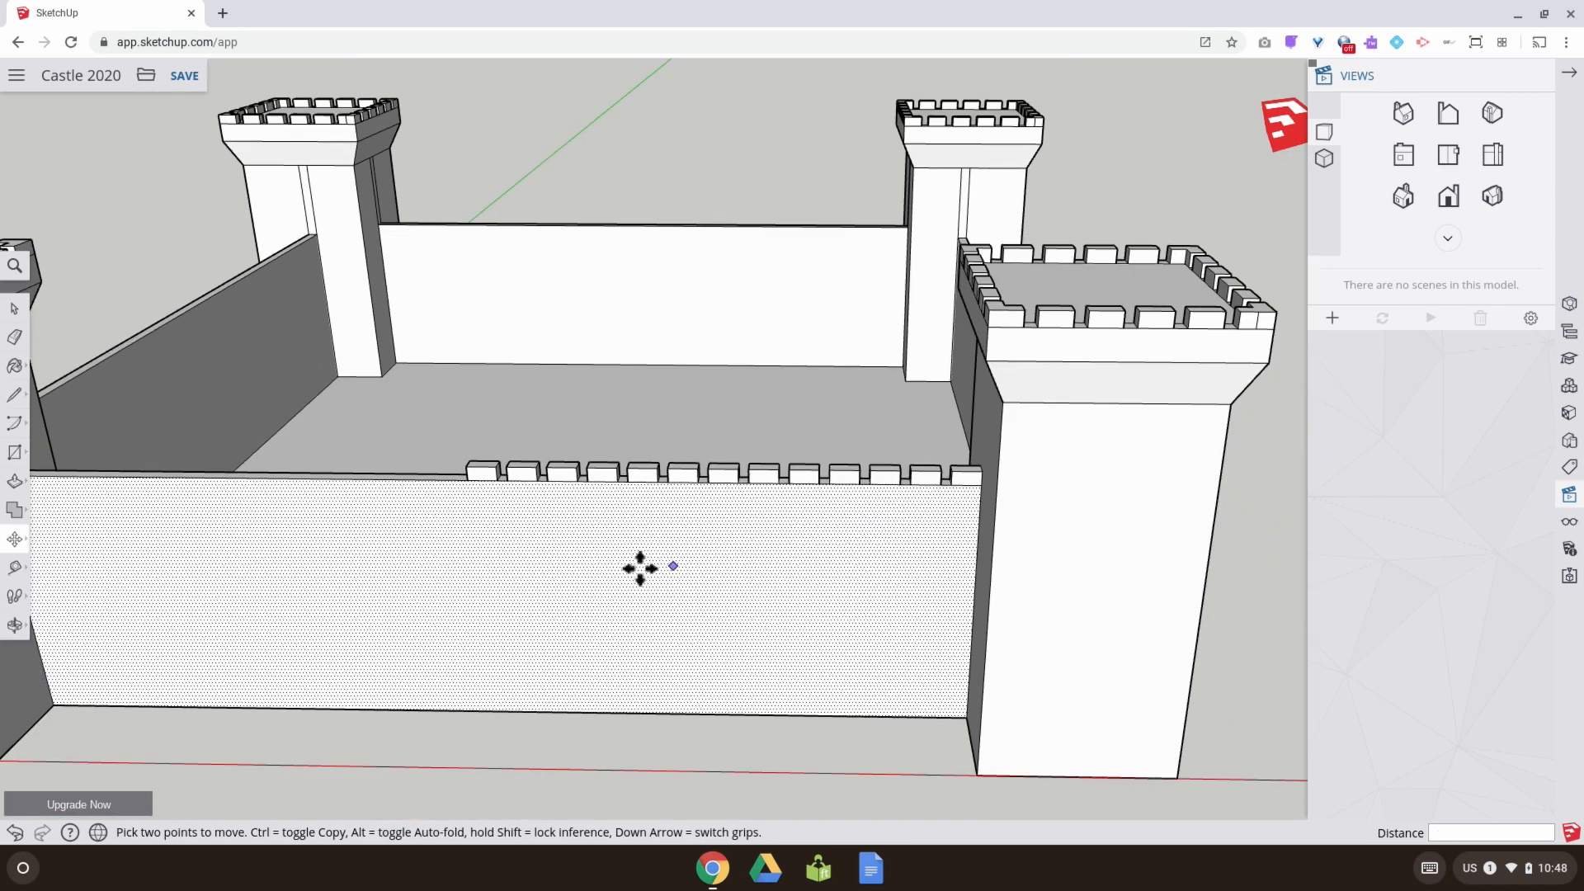
{"action": "middle_click_drag", "start_coordinate": [640, 566], "coordinate": [804, 520], "text": "shift"}
{"action": "scroll", "coordinate": [709, 462], "scroll_direction": "up", "scroll_amount": 5}
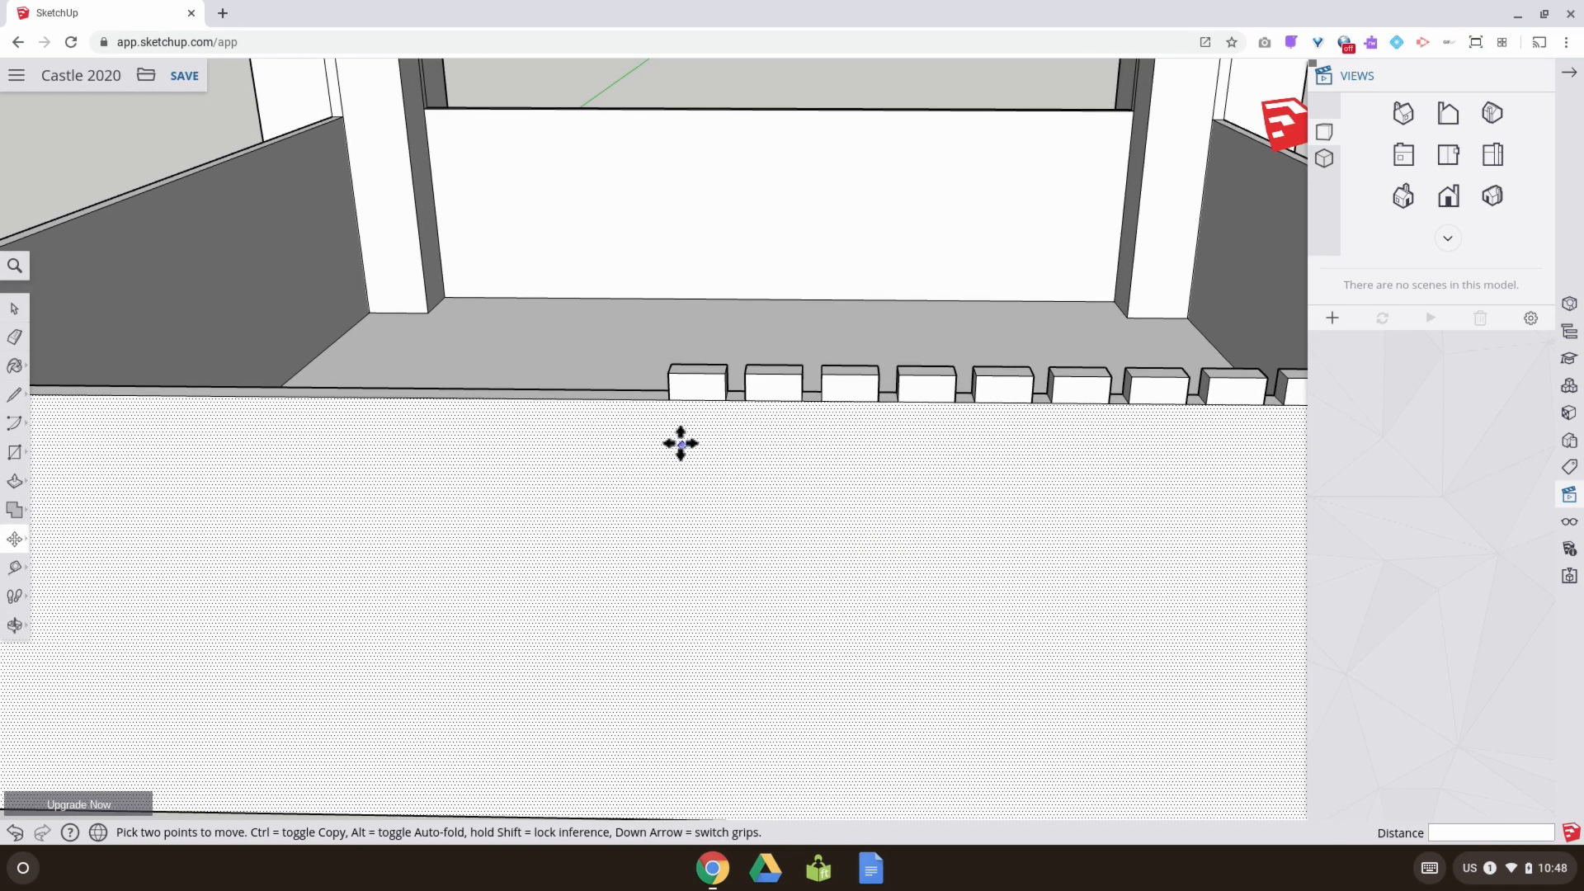
{"action": "left_click", "coordinate": [17, 319]}
{"action": "scroll", "coordinate": [457, 457], "scroll_direction": "down", "scroll_amount": 5}
{"action": "middle_click_drag", "start_coordinate": [565, 483], "coordinate": [516, 470], "text": "shift"}
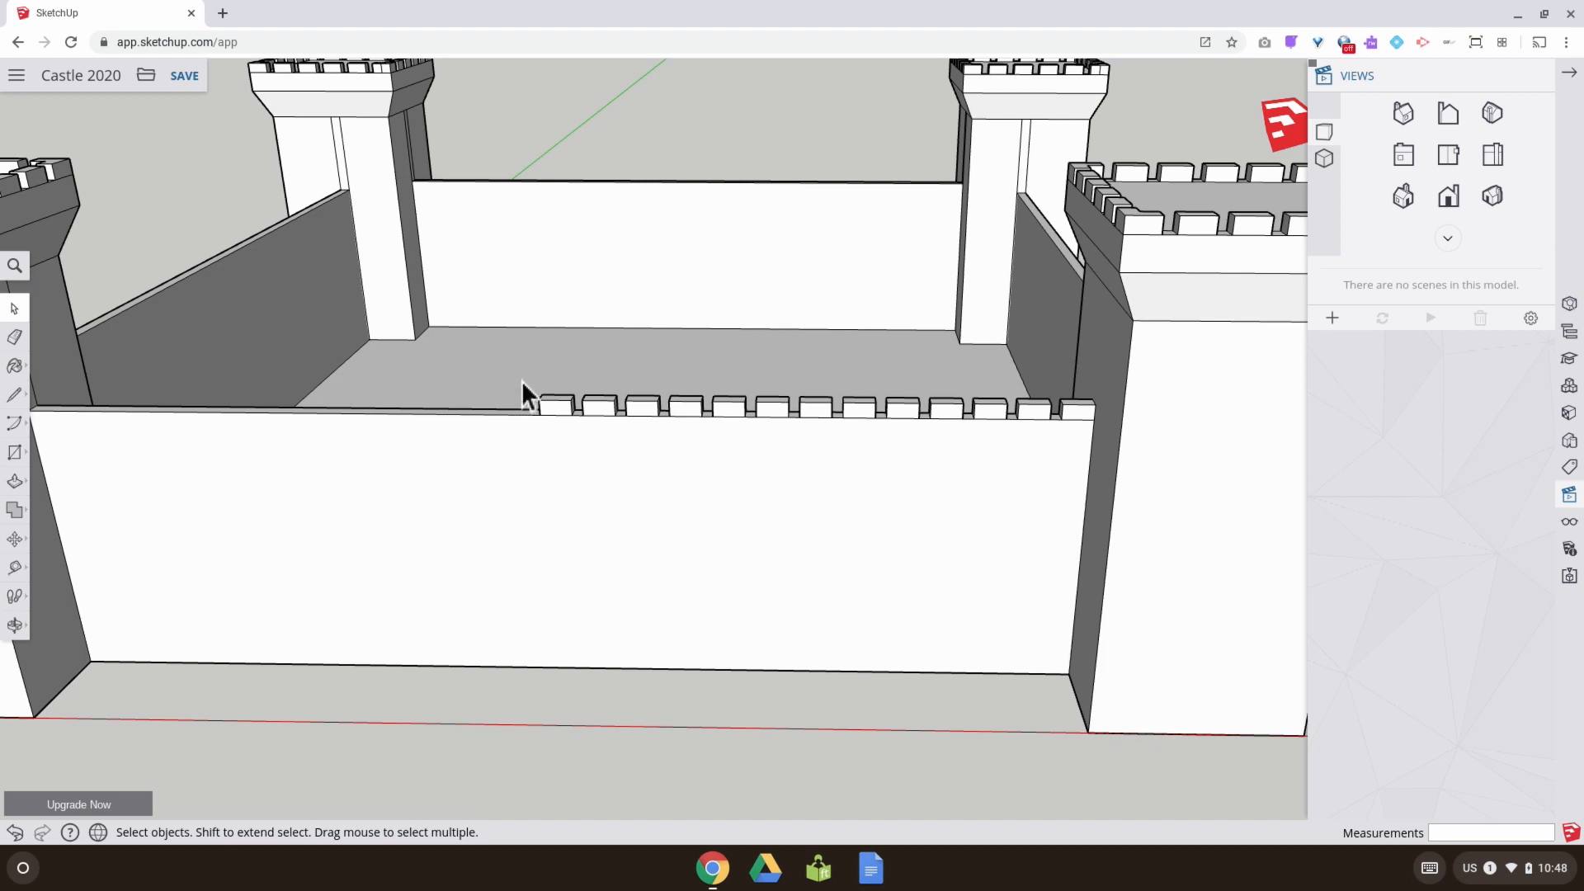
{"action": "middle_click_drag", "start_coordinate": [528, 396], "coordinate": [556, 364]}
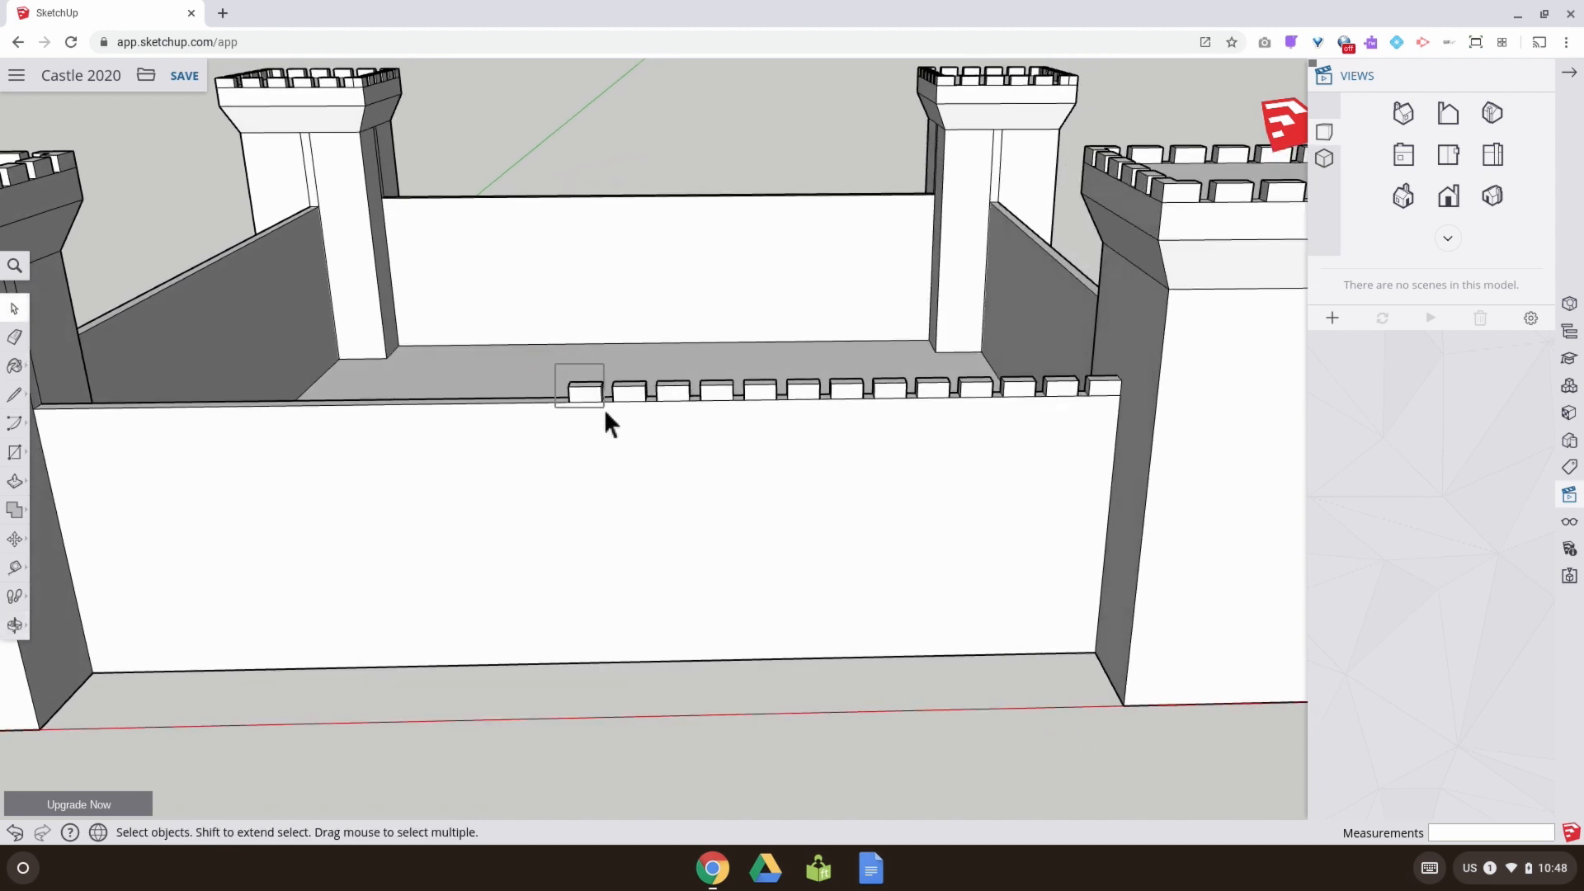
{"action": "left_click", "coordinate": [15, 538]}
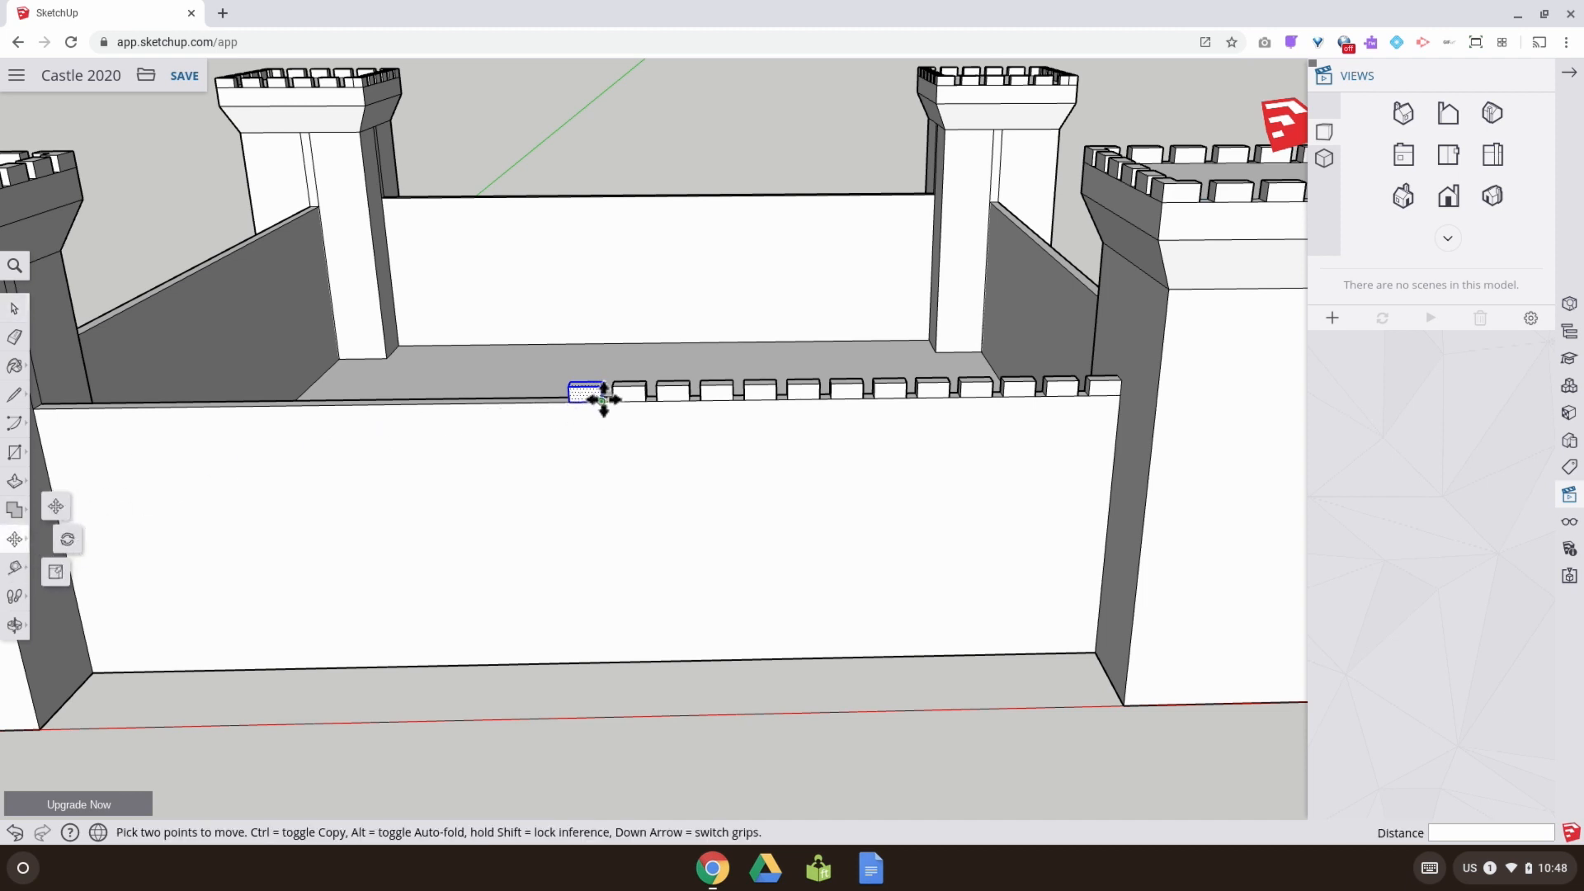
{"action": "left_click", "coordinate": [570, 400]}
{"action": "key", "text": "ctrl"}
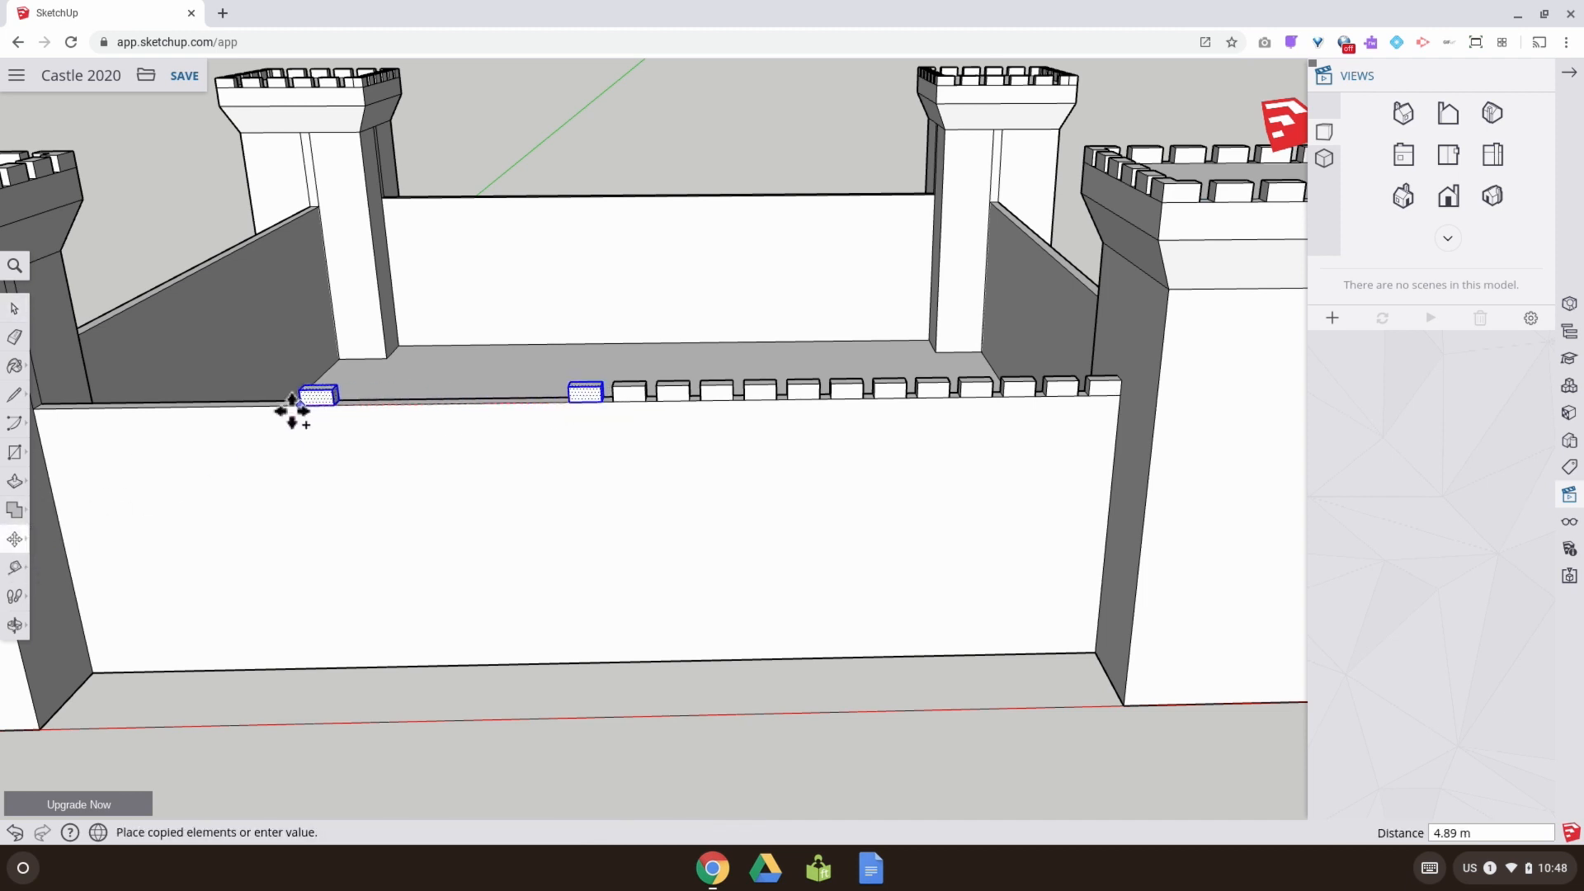
{"action": "middle_click_drag", "start_coordinate": [234, 413], "coordinate": [474, 424], "text": "shift"}
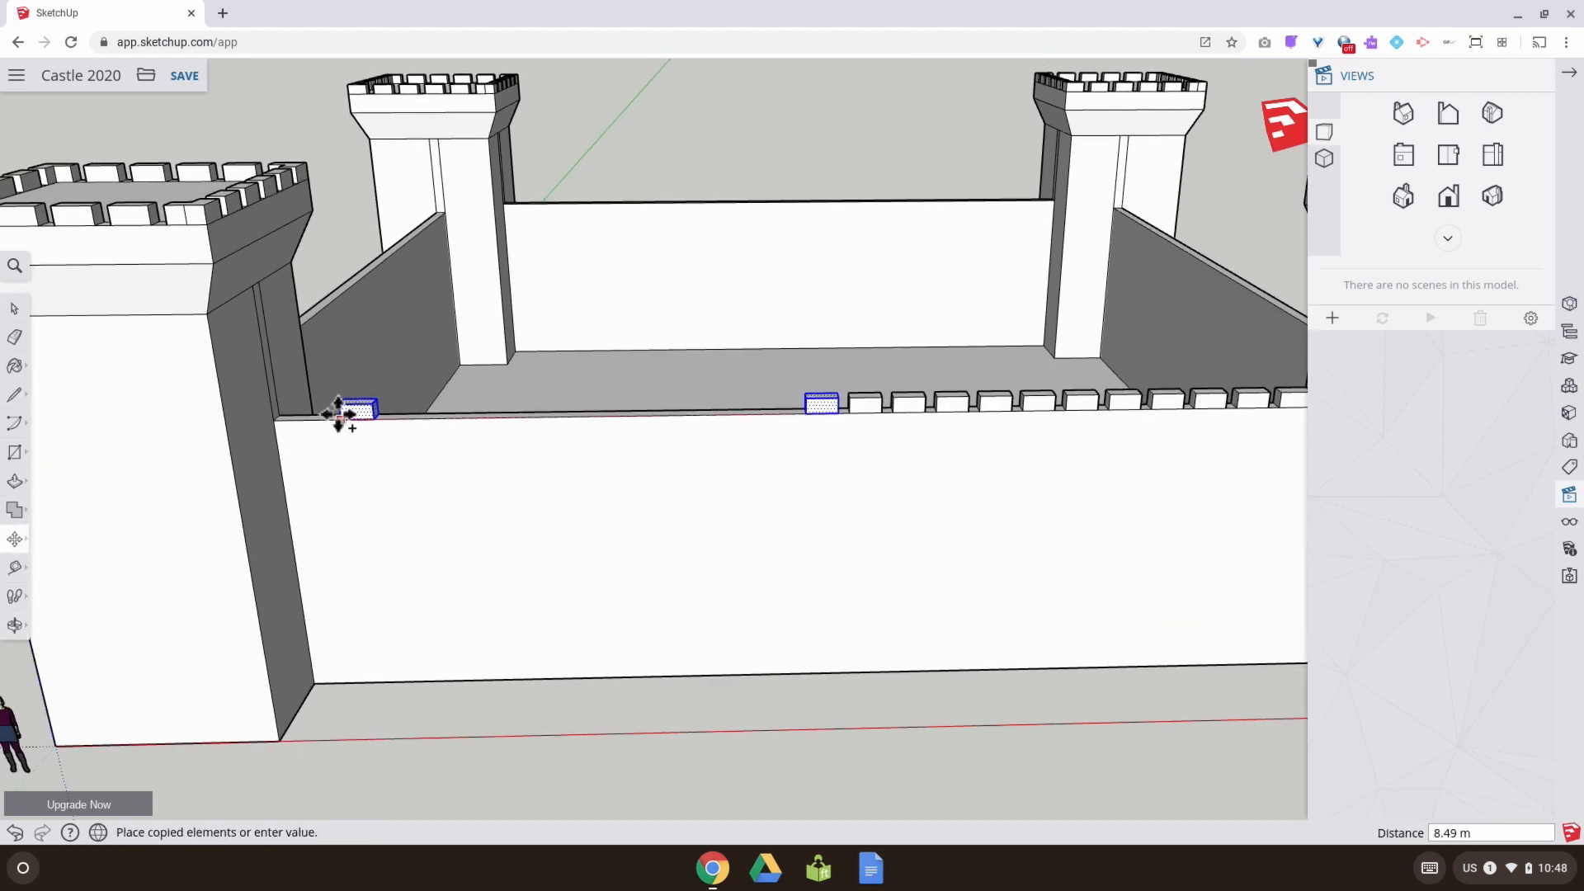
{"action": "left_click", "coordinate": [274, 417]}
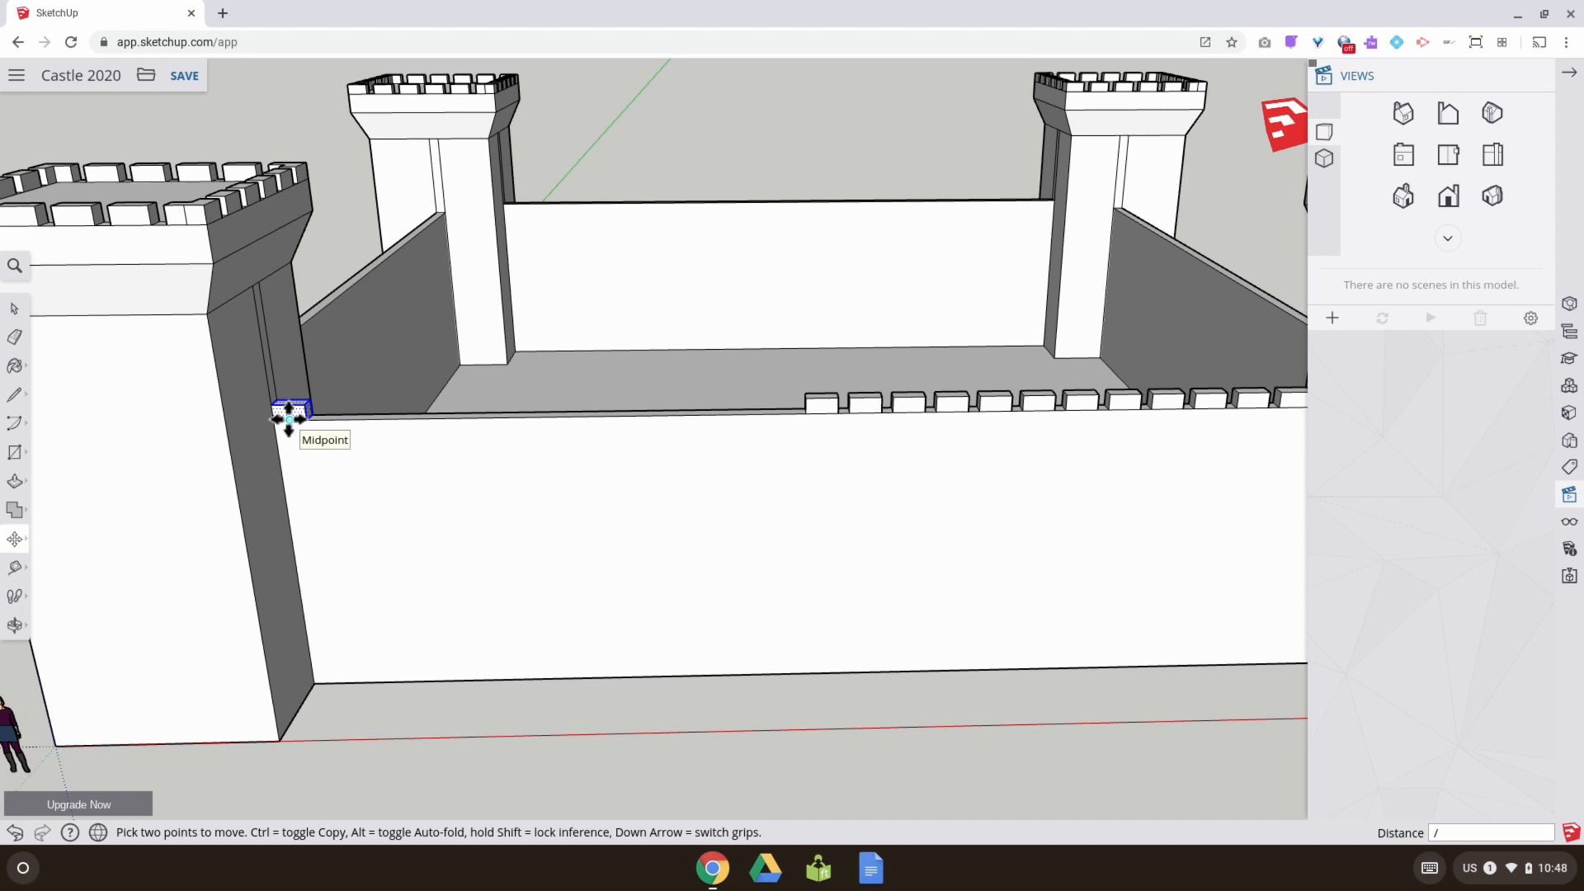
{"action": "key", "text": "Return"}
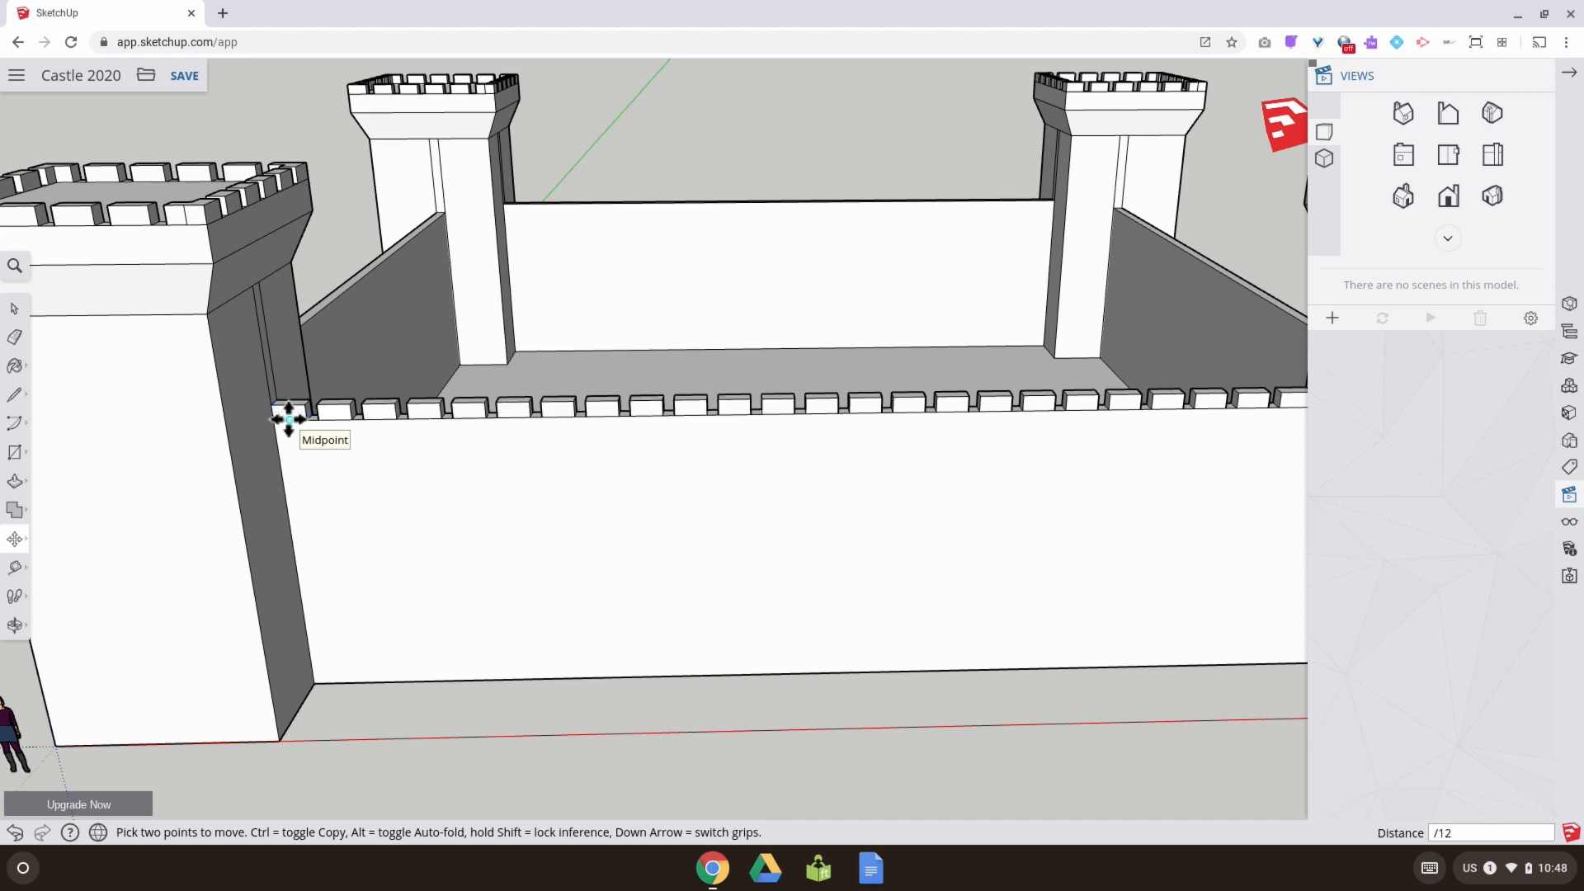
Erase the stray lines on the front left tower's inner face and on the front towers' corner battlements
{"action": "scroll", "coordinate": [249, 415], "scroll_direction": "up", "scroll_amount": 2}
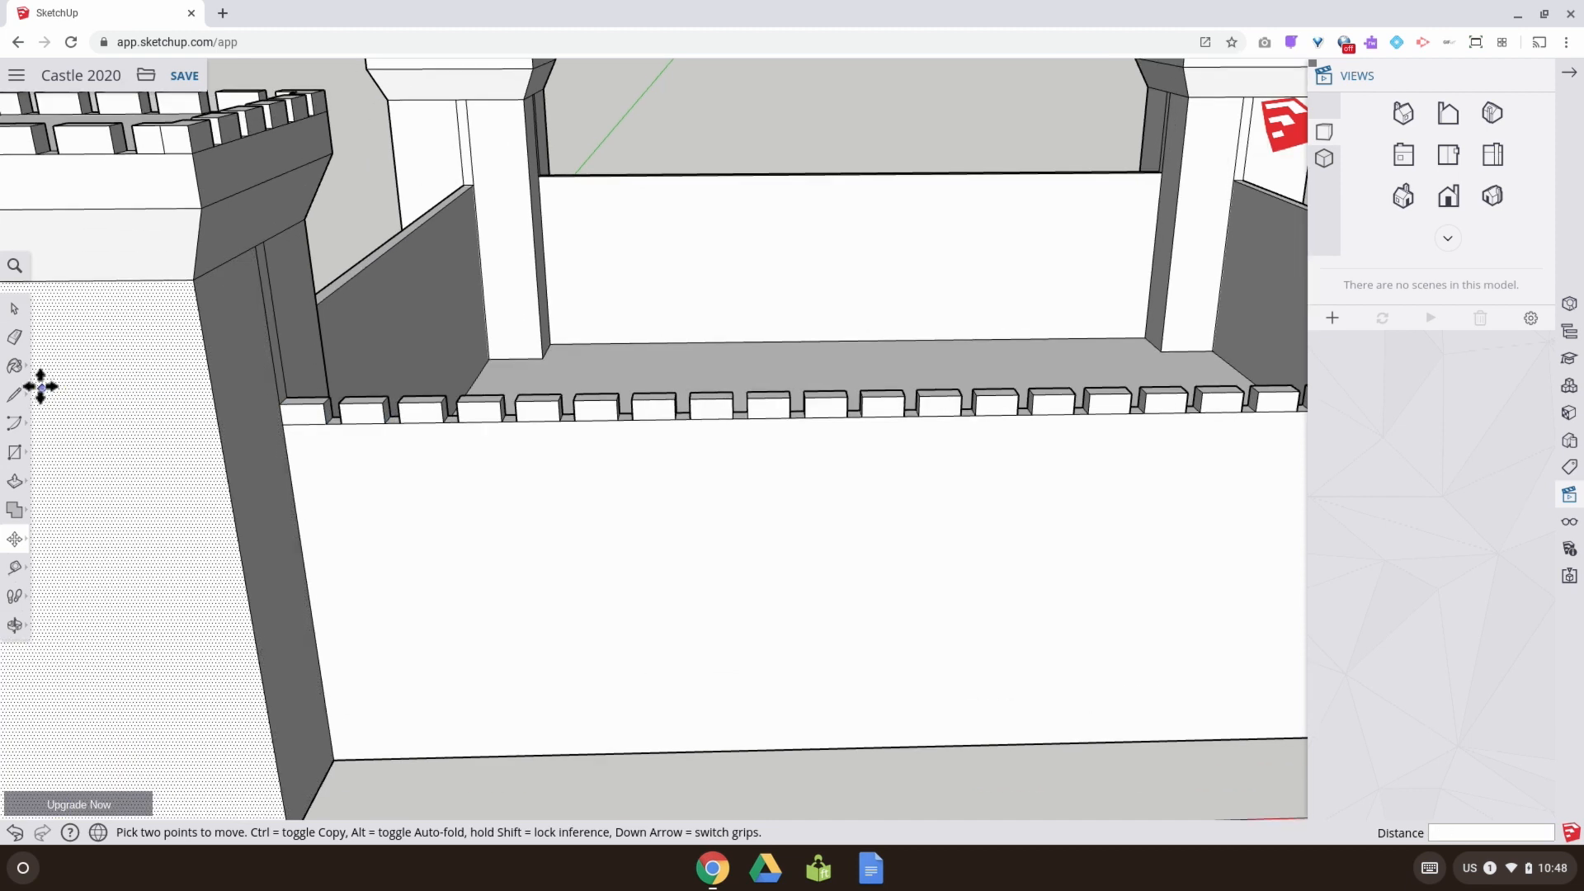
{"action": "left_click", "coordinate": [15, 336]}
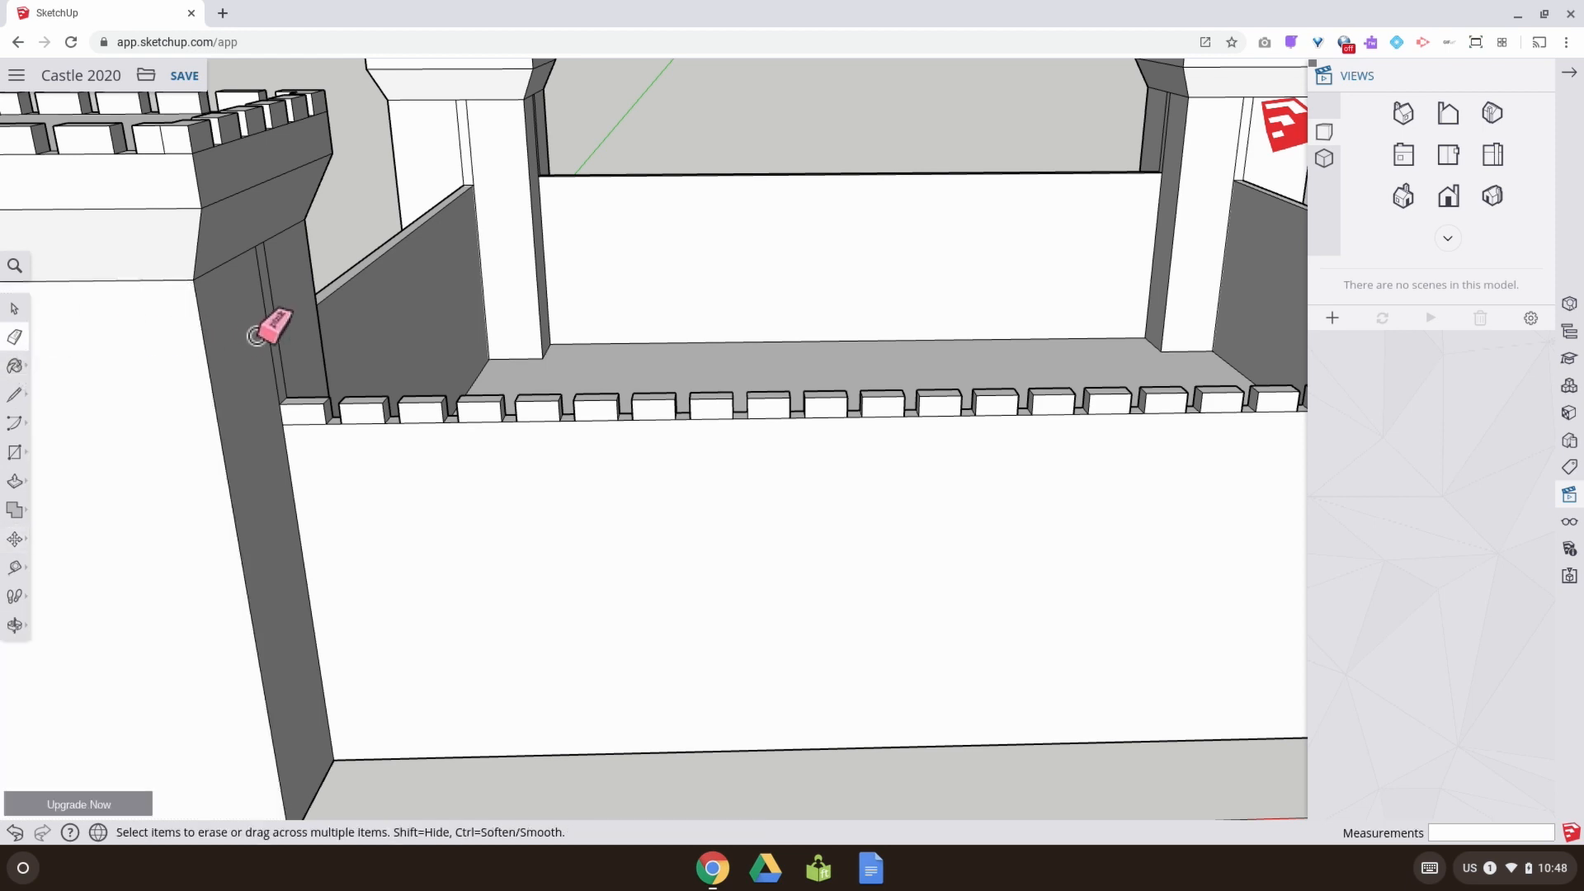
{"action": "middle_click_drag", "start_coordinate": [353, 318], "coordinate": [233, 417]}
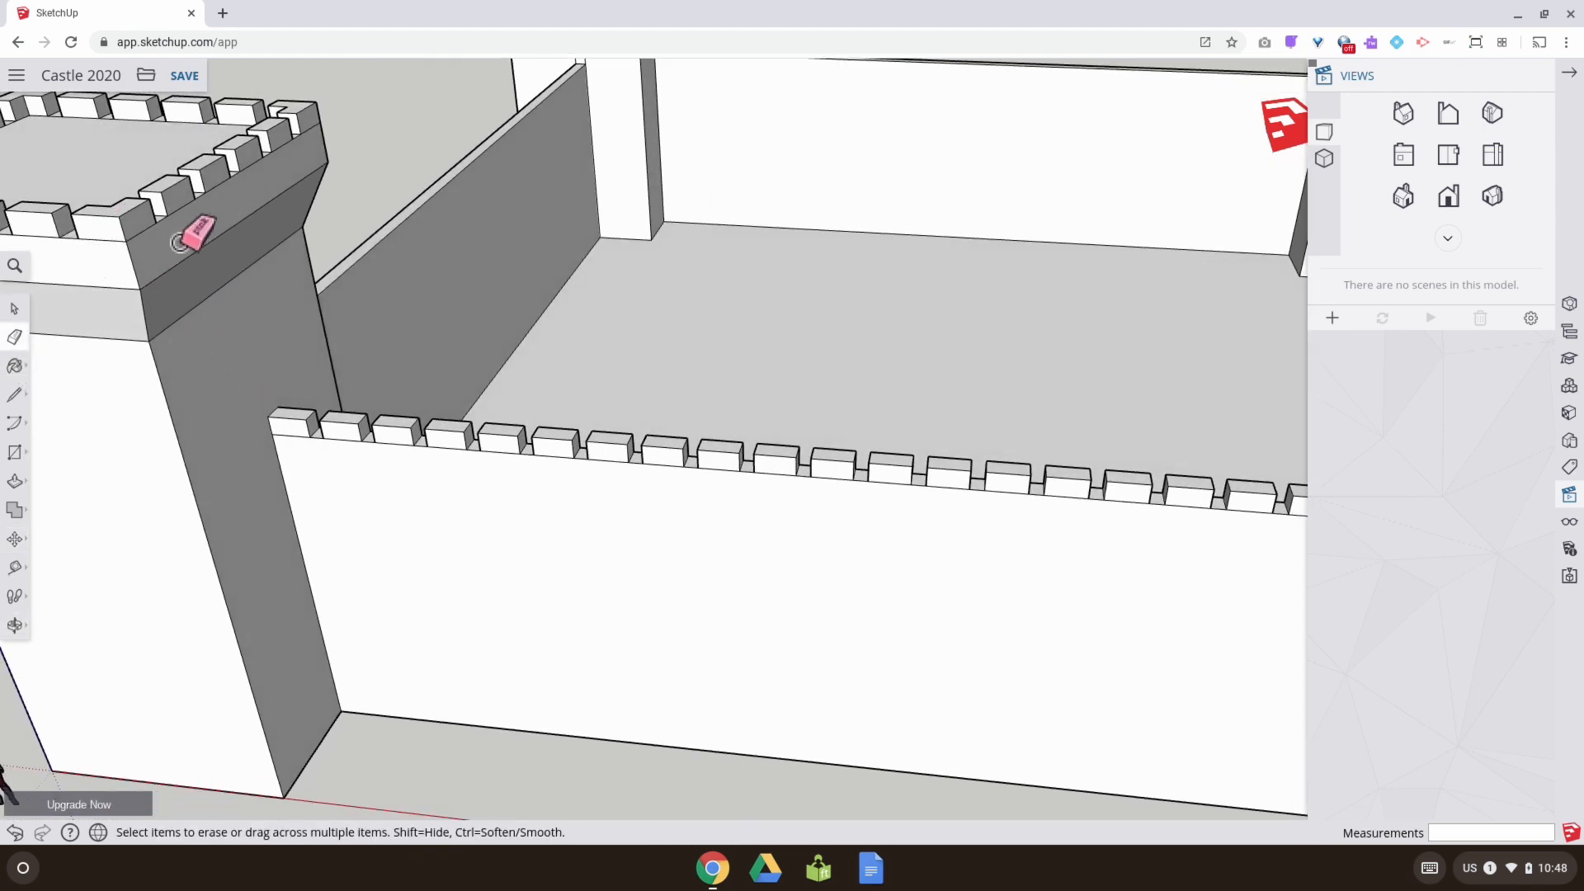
{"action": "mouse_move", "coordinate": [311, 255]}
{"action": "middle_mouse_down"}
{"action": "mouse_move", "coordinate": [619, 205]}
{"action": "mouse_move", "coordinate": [466, 264]}
{"action": "mouse_move", "coordinate": [250, 294]}
{"action": "middle_mouse_up"}
{"action": "middle_click_drag", "start_coordinate": [534, 328], "coordinate": [288, 274], "text": "shift"}
{"action": "left_click_drag", "start_coordinate": [289, 274], "coordinate": [269, 272], "text": "shift"}
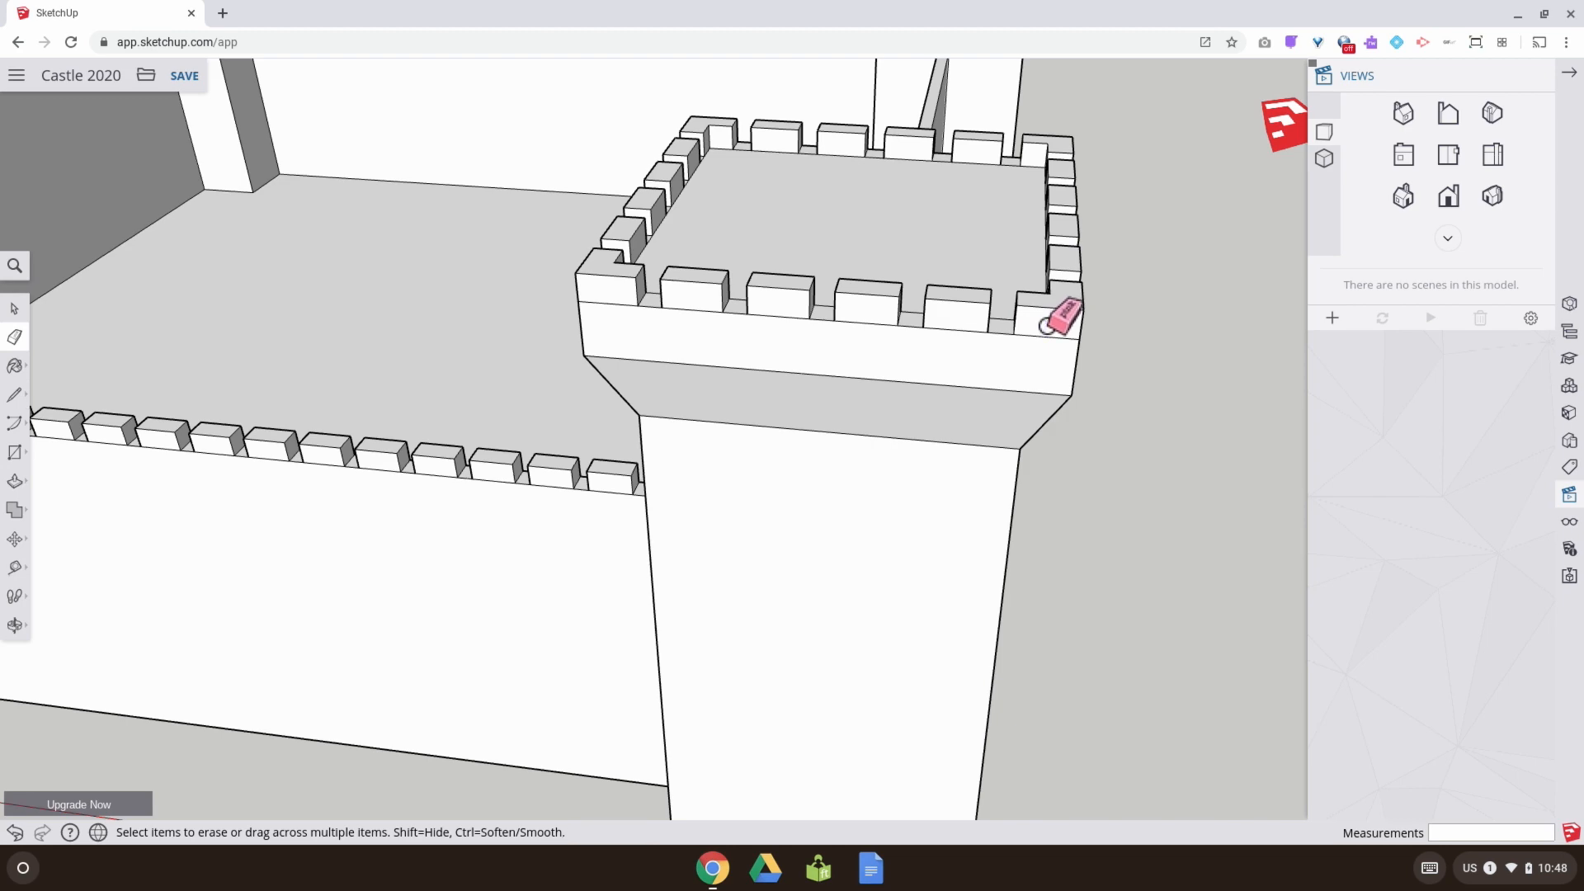
{"action": "middle_click_drag", "start_coordinate": [647, 319], "coordinate": [796, 330]}
{"action": "middle_click_drag", "start_coordinate": [479, 347], "coordinate": [1106, 311]}
{"action": "mouse_move", "coordinate": [832, 377]}
{"action": "middle_mouse_down"}
{"action": "mouse_move", "coordinate": [770, 431]}
{"action": "mouse_move", "coordinate": [1047, 453]}
{"action": "mouse_move", "coordinate": [415, 495]}
{"action": "mouse_move", "coordinate": [364, 530]}
{"action": "mouse_move", "coordinate": [42, 459]}
{"action": "mouse_move", "coordinate": [608, 505]}
{"action": "mouse_move", "coordinate": [518, 520]}
{"action": "mouse_move", "coordinate": [318, 495]}
{"action": "mouse_move", "coordinate": [721, 382]}
{"action": "mouse_move", "coordinate": [467, 452]}
{"action": "mouse_move", "coordinate": [672, 484]}
{"action": "middle_mouse_up"}
{"action": "middle_click_drag", "start_coordinate": [354, 354], "coordinate": [548, 248], "text": "shift"}
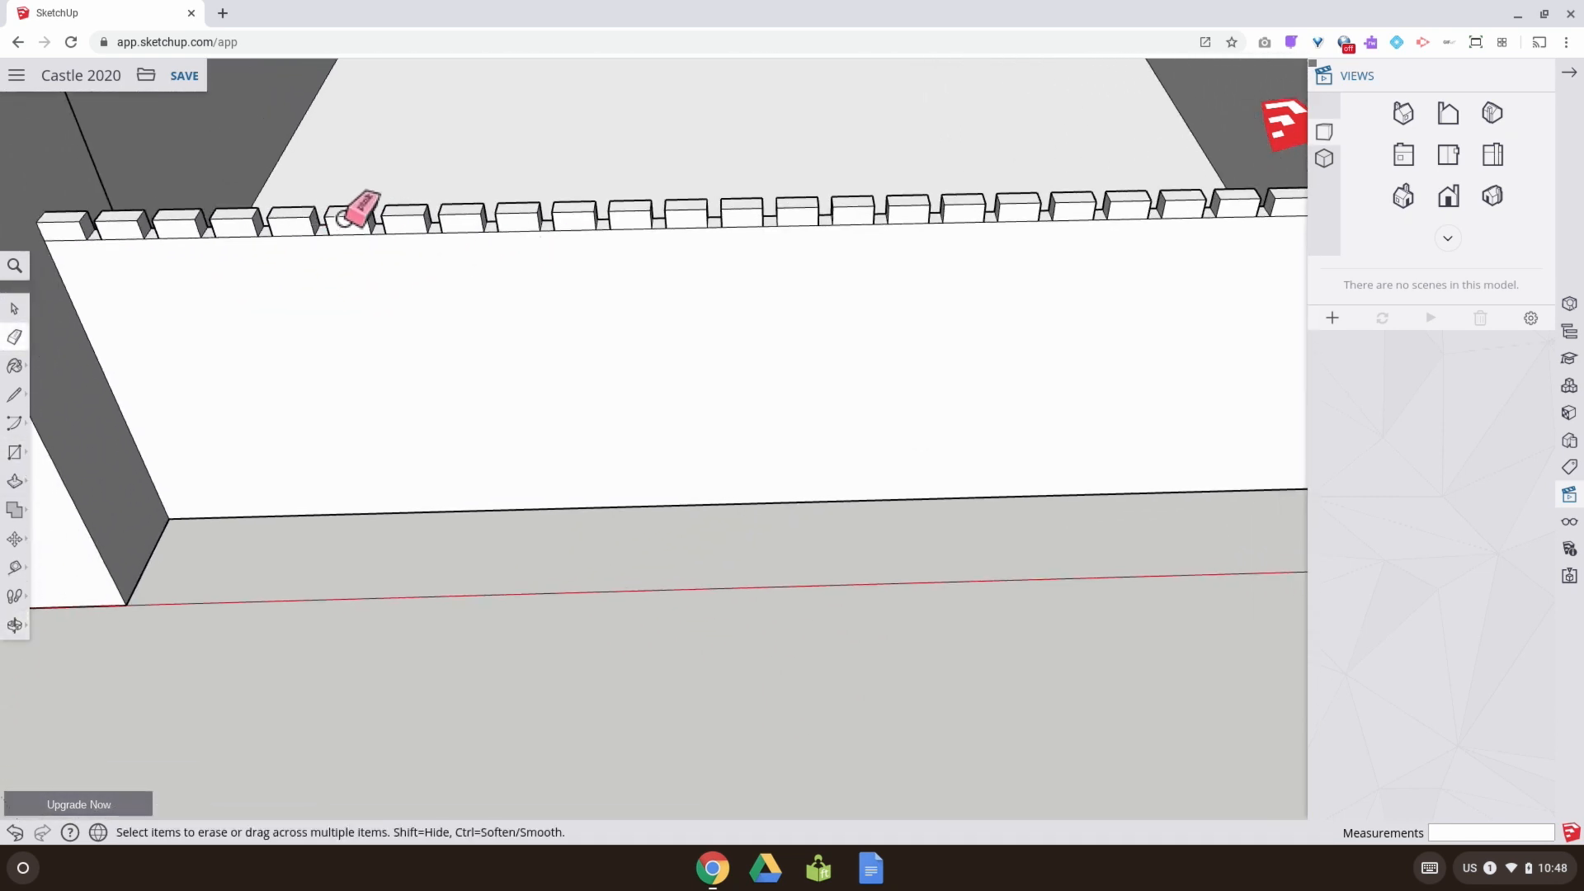
Draw a diagonal line across the courtyard floor from the back left tower's inner corner to the front right corner
{"action": "scroll", "coordinate": [541, 294], "scroll_direction": "down", "scroll_amount": 5}
{"action": "middle_click_drag", "start_coordinate": [658, 297], "coordinate": [625, 471], "text": "shift"}
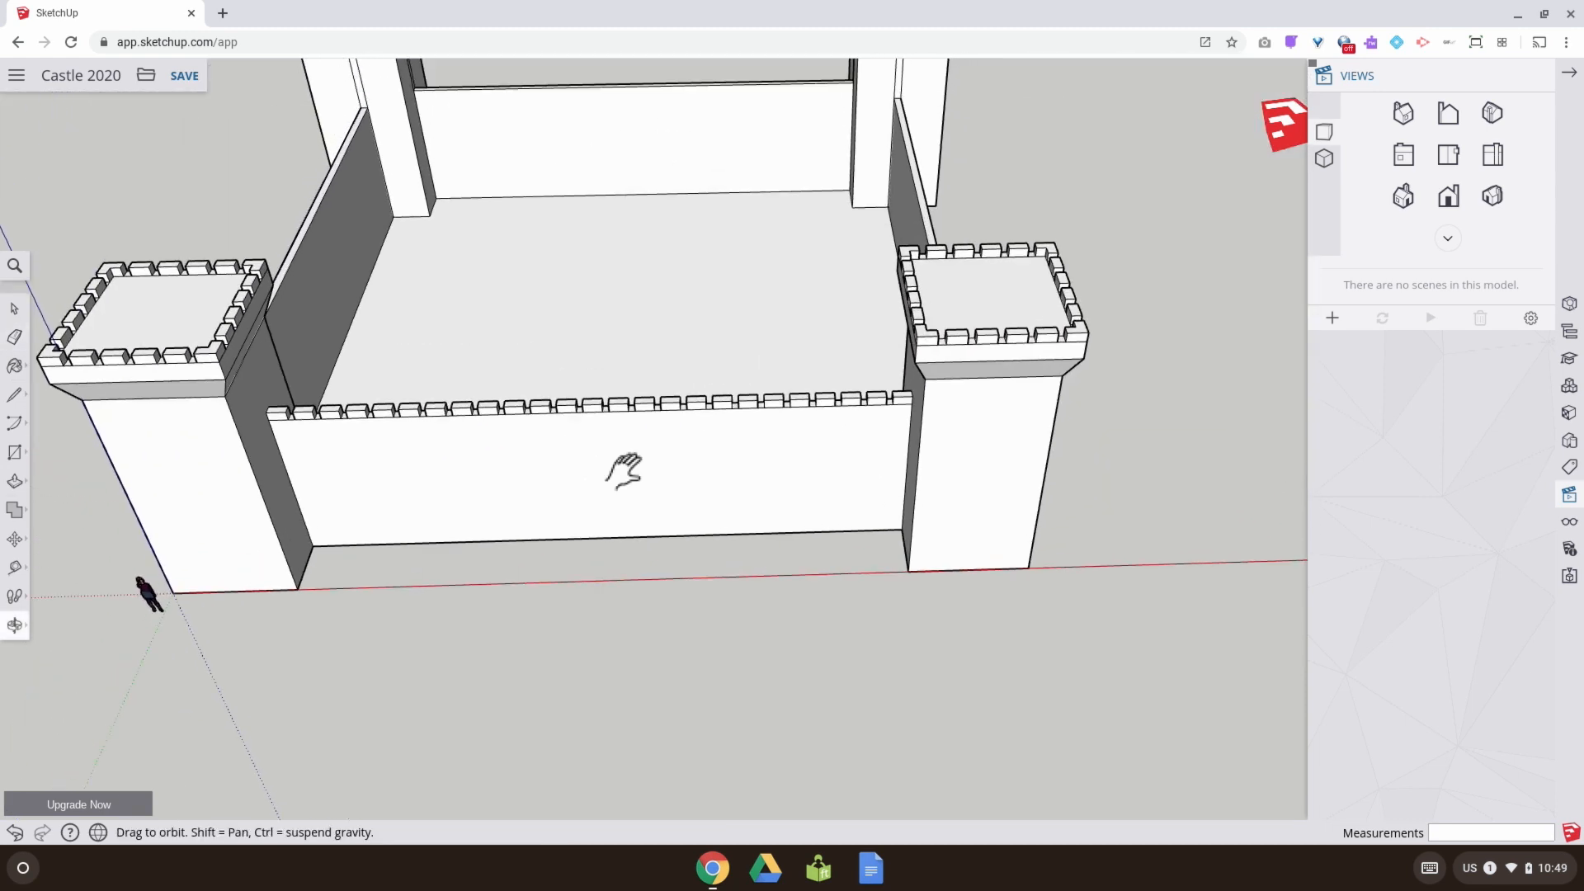
{"action": "scroll", "coordinate": [627, 545], "scroll_direction": "down", "scroll_amount": 4}
{"action": "mouse_move", "coordinate": [629, 622]}
{"action": "middle_mouse_down"}
{"action": "mouse_move", "coordinate": [399, 566]}
{"action": "mouse_move", "coordinate": [459, 548]}
{"action": "middle_mouse_up"}
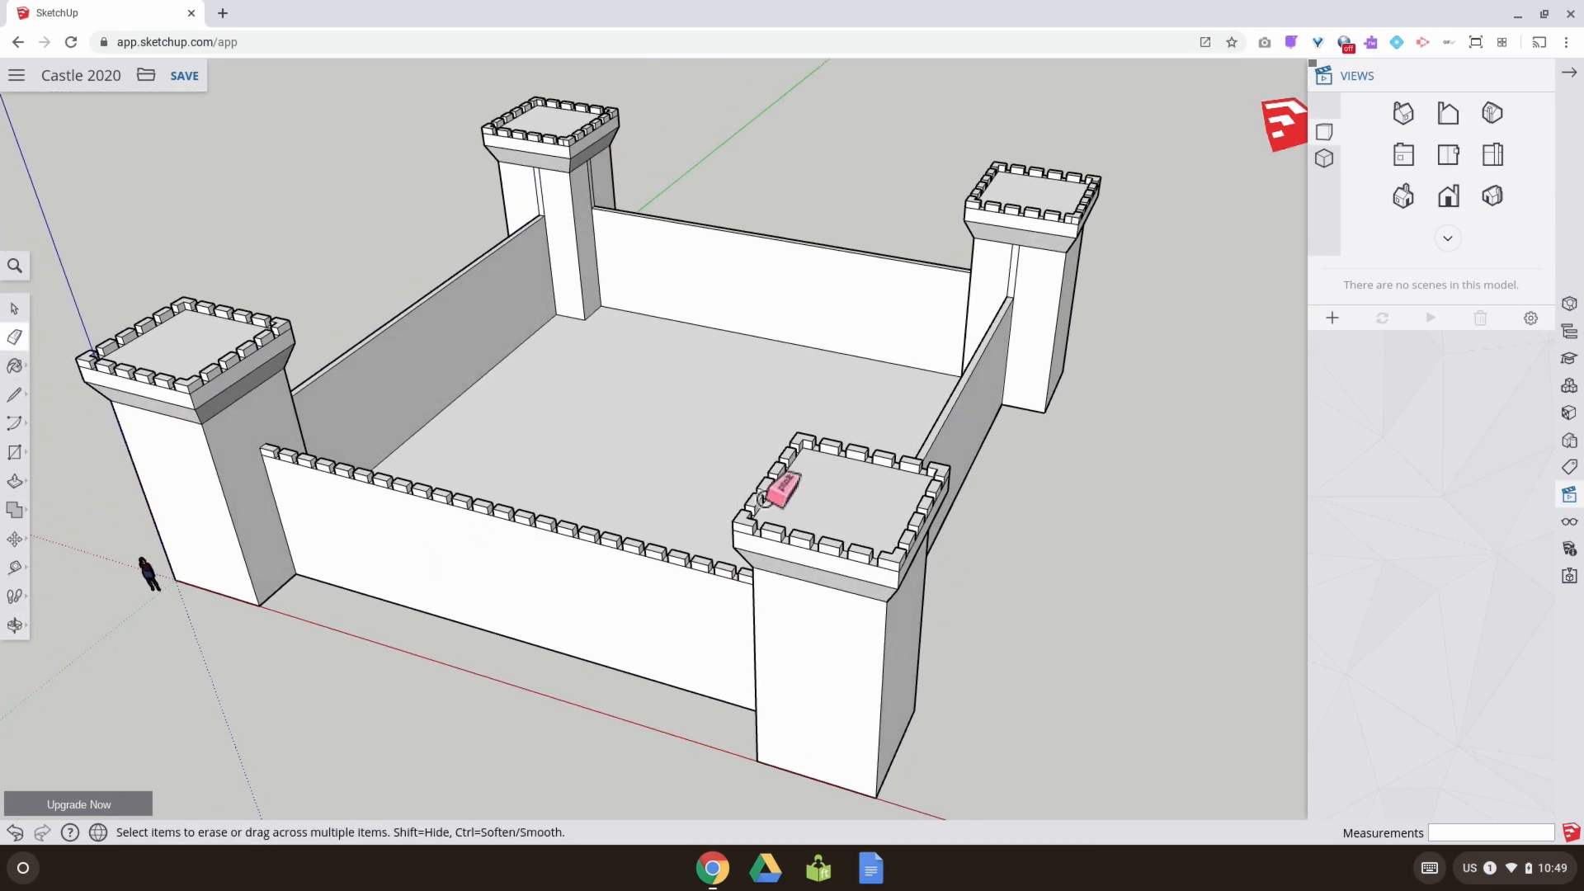
{"action": "mouse_move", "coordinate": [818, 493]}
{"action": "middle_mouse_down"}
{"action": "mouse_move", "coordinate": [629, 487]}
{"action": "mouse_move", "coordinate": [325, 583]}
{"action": "mouse_move", "coordinate": [312, 545]}
{"action": "middle_mouse_up"}
{"action": "mouse_move", "coordinate": [501, 392]}
{"action": "middle_mouse_down"}
{"action": "mouse_move", "coordinate": [287, 431]}
{"action": "mouse_move", "coordinate": [1013, 396]}
{"action": "mouse_move", "coordinate": [940, 404]}
{"action": "middle_mouse_up"}
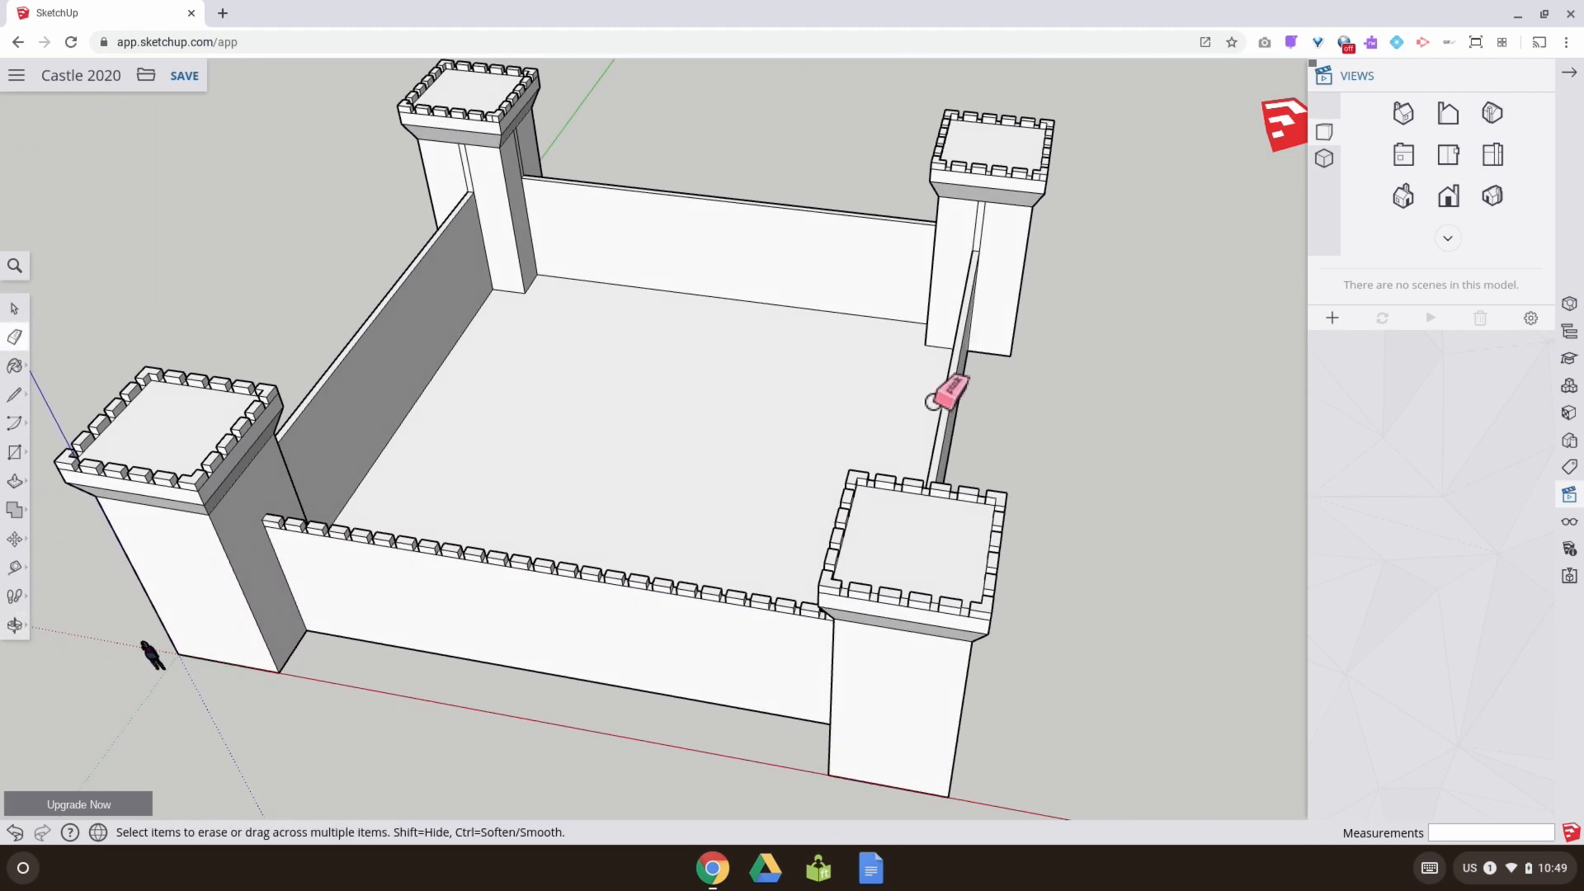
{"action": "middle_click_drag", "start_coordinate": [490, 343], "coordinate": [591, 434]}
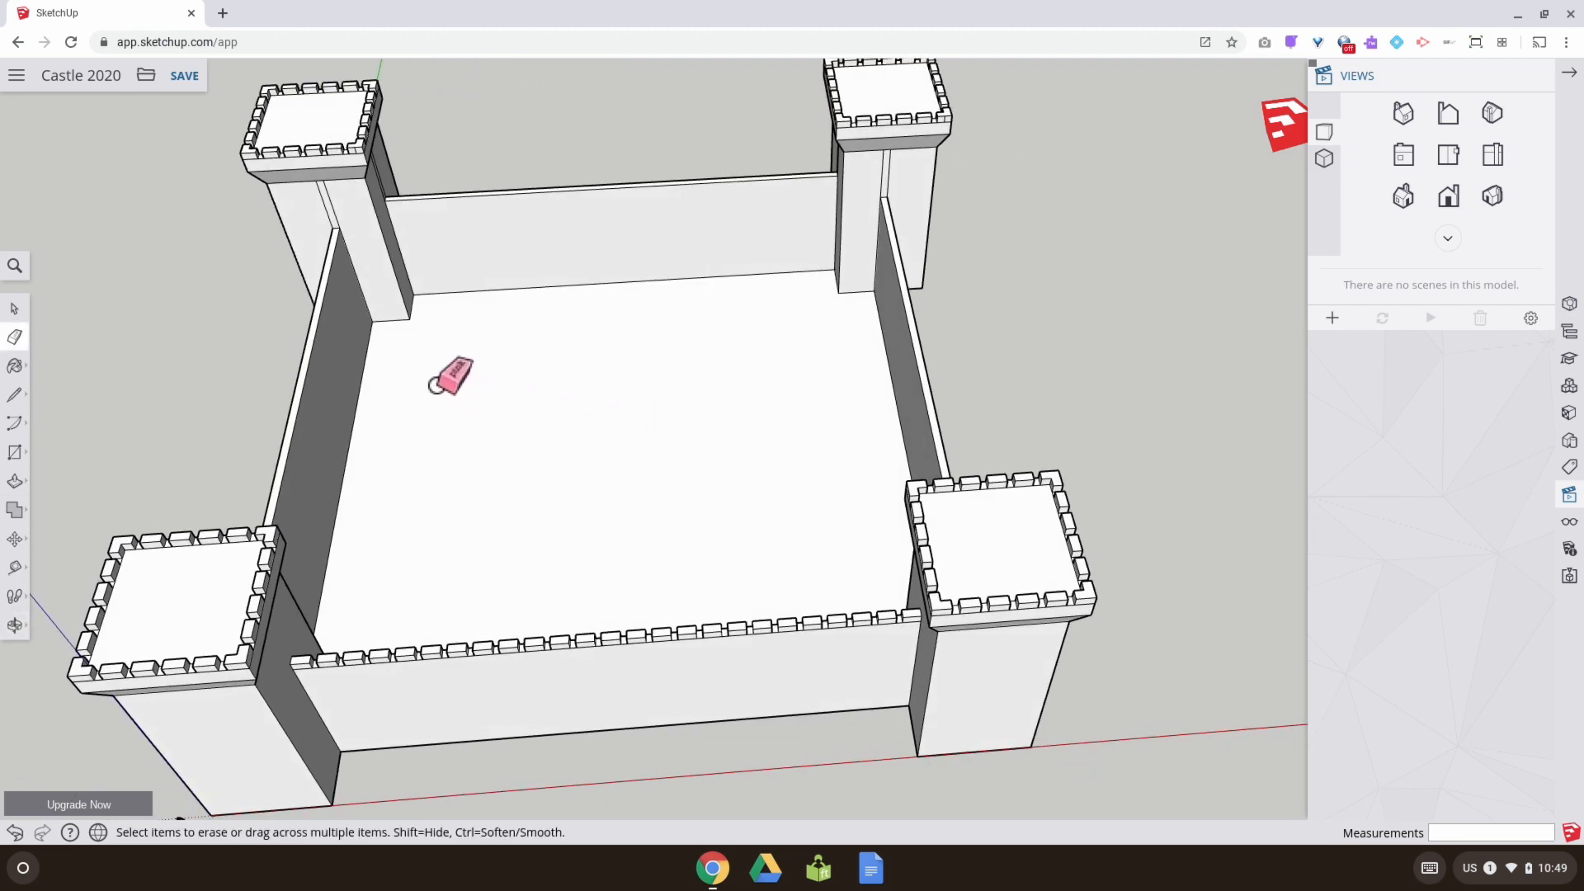
{"action": "left_click", "coordinate": [15, 395]}
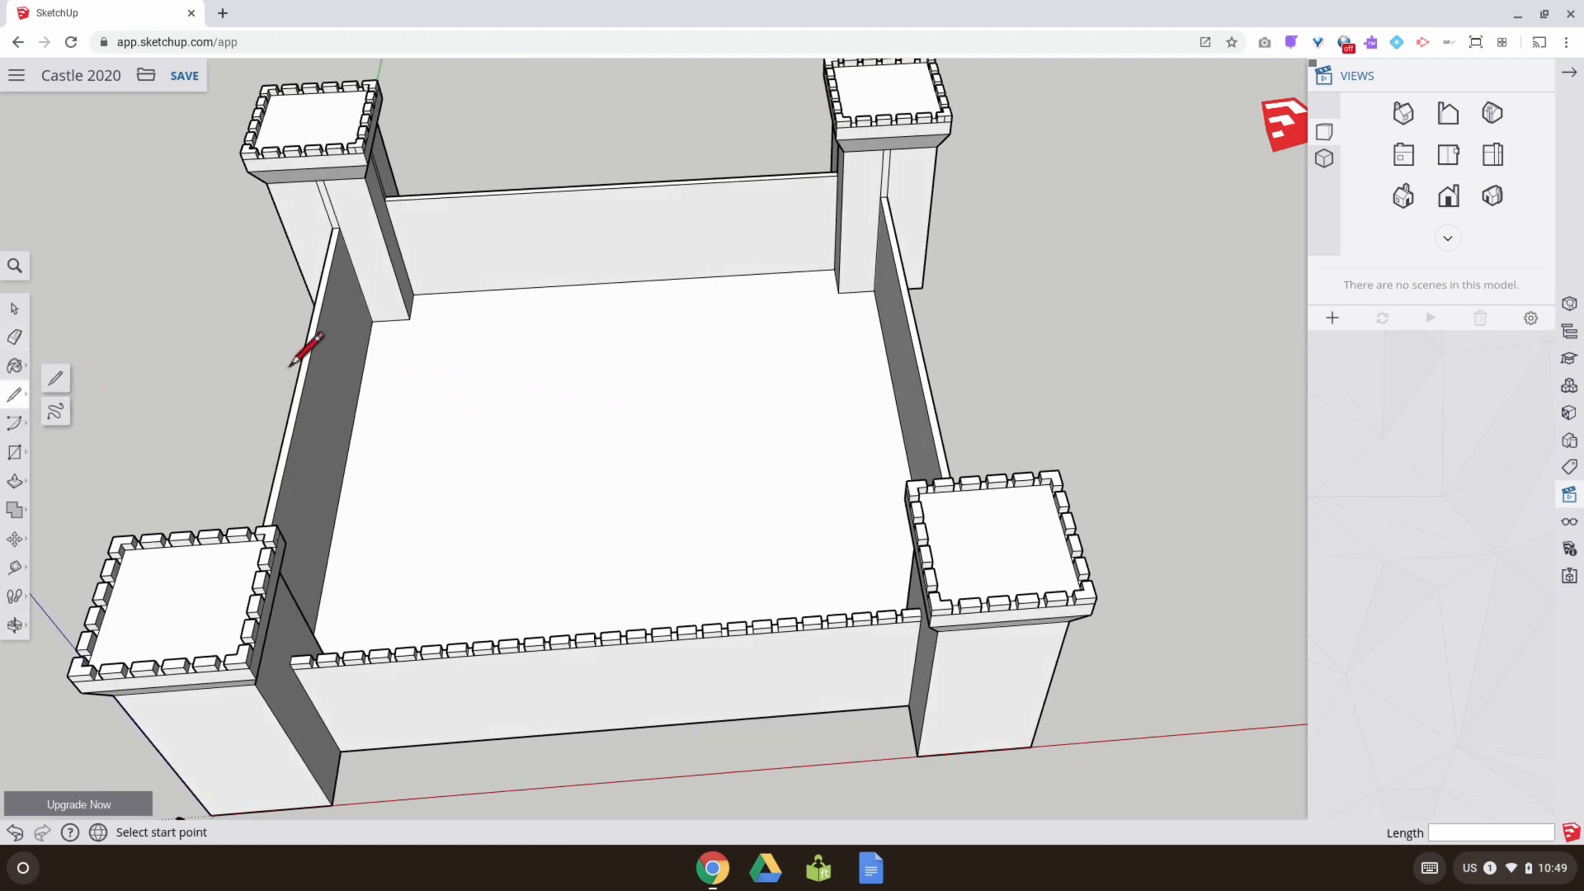
{"action": "left_click", "coordinate": [408, 319]}
{"action": "mouse_move", "coordinate": [424, 308]}
{"action": "middle_mouse_down"}
{"action": "mouse_move", "coordinate": [626, 421]}
{"action": "mouse_move", "coordinate": [997, 429]}
{"action": "mouse_move", "coordinate": [959, 476]}
{"action": "mouse_move", "coordinate": [795, 559]}
{"action": "mouse_move", "coordinate": [551, 579]}
{"action": "middle_mouse_up"}
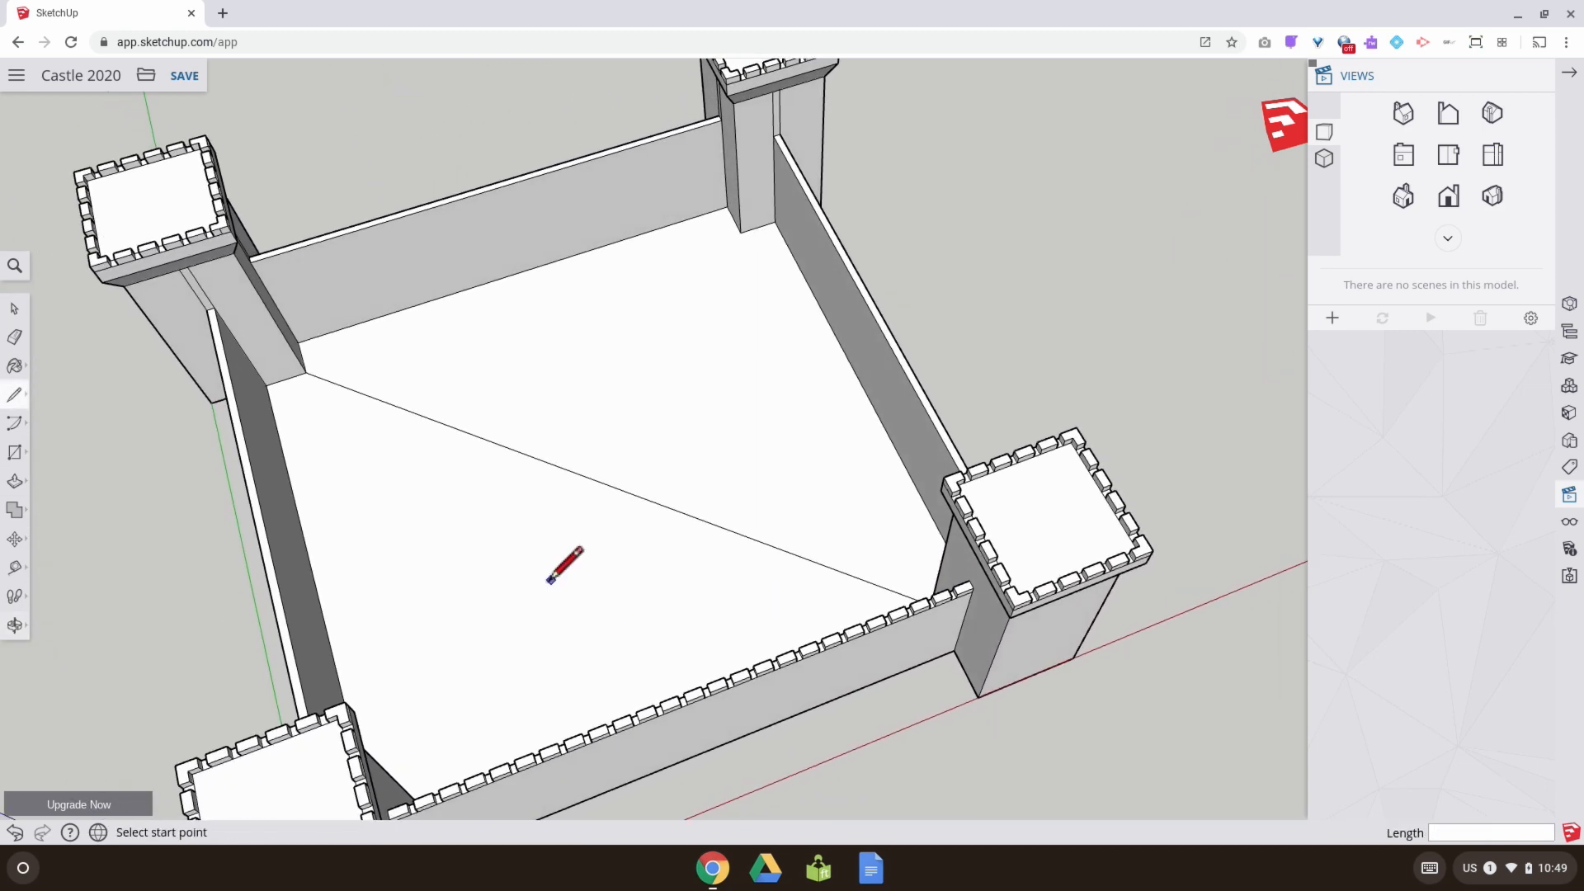
Undo the diagonal and draw a straight 23.40 m line across the courtyard floor between the side walls' base midpoints
{"action": "key", "text": "ctrl+z"}
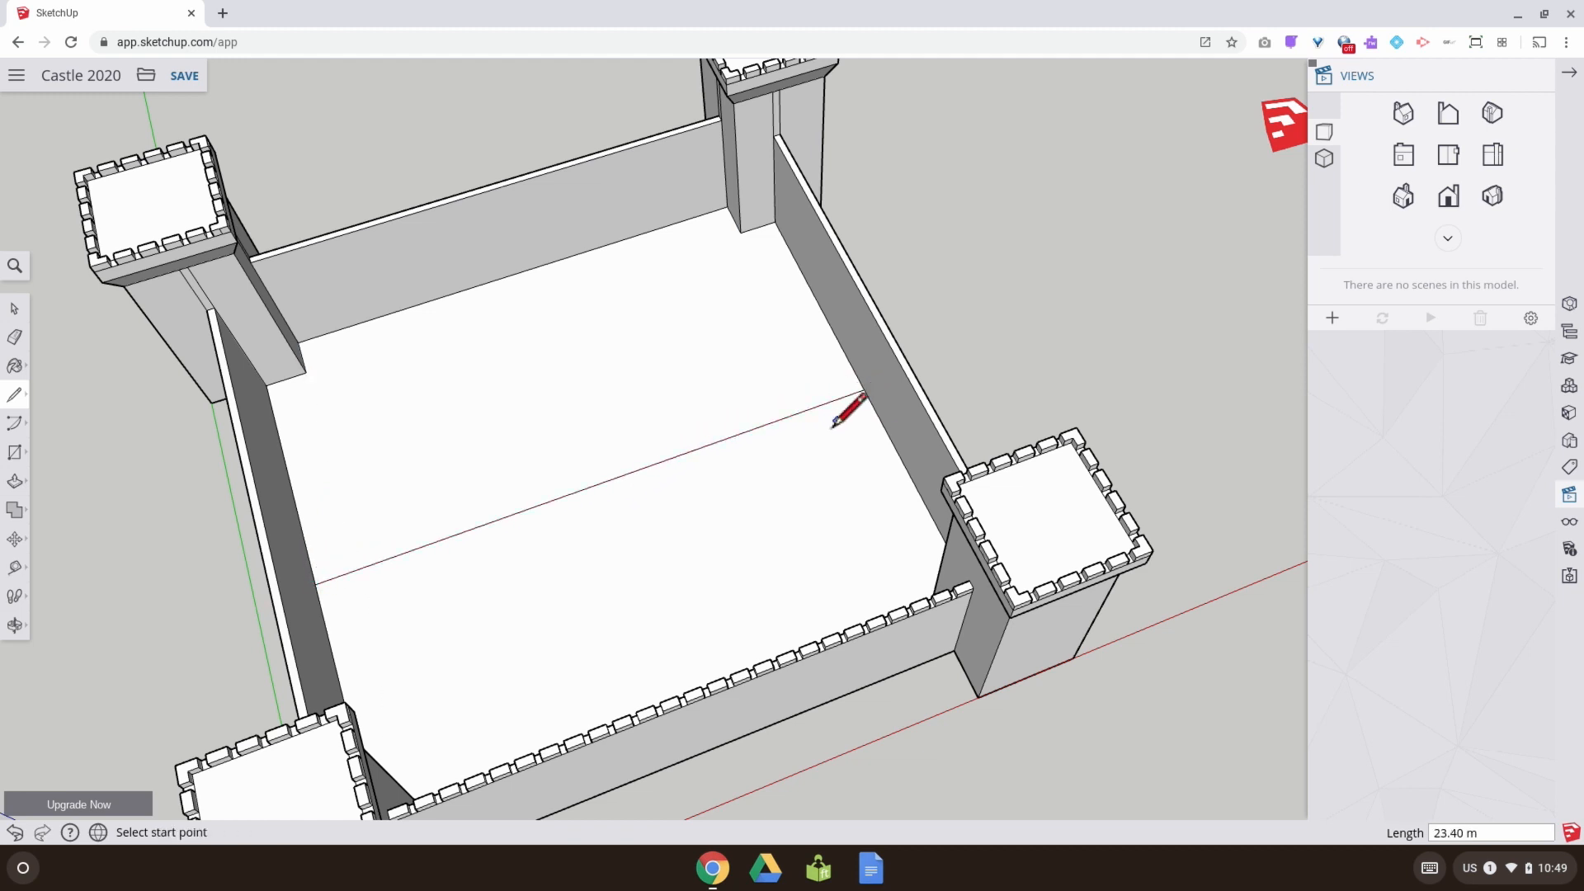
{"action": "key", "text": "space"}
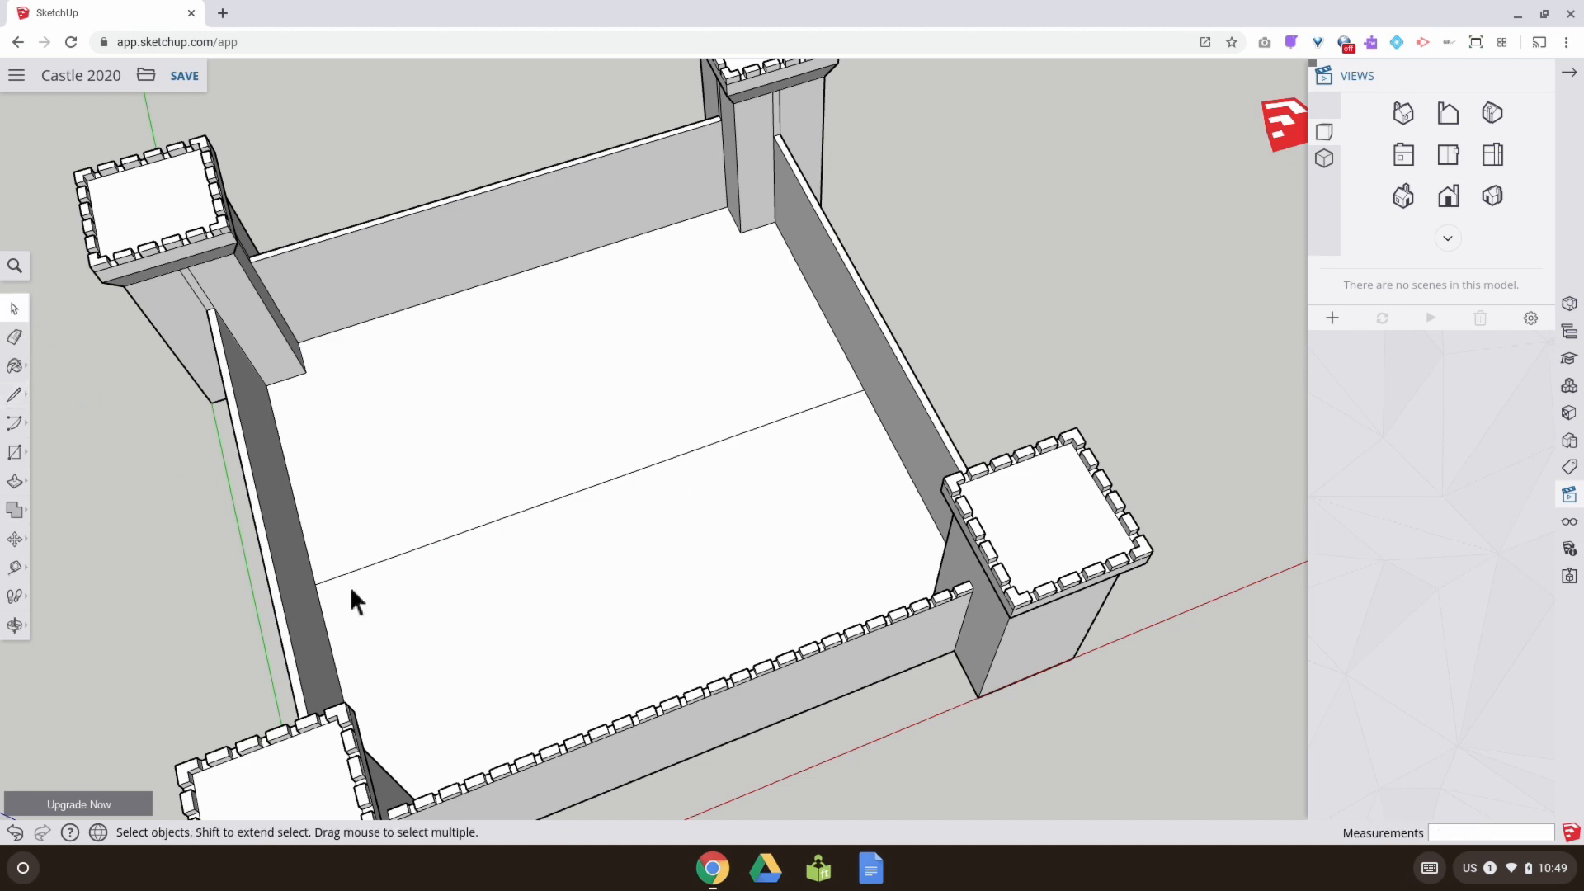
Select the full row of battlements along the front wall's top together with the line across the courtyard floor
{"action": "middle_click_drag", "start_coordinate": [629, 525], "coordinate": [254, 497]}
{"action": "middle_click_drag", "start_coordinate": [347, 513], "coordinate": [518, 376]}
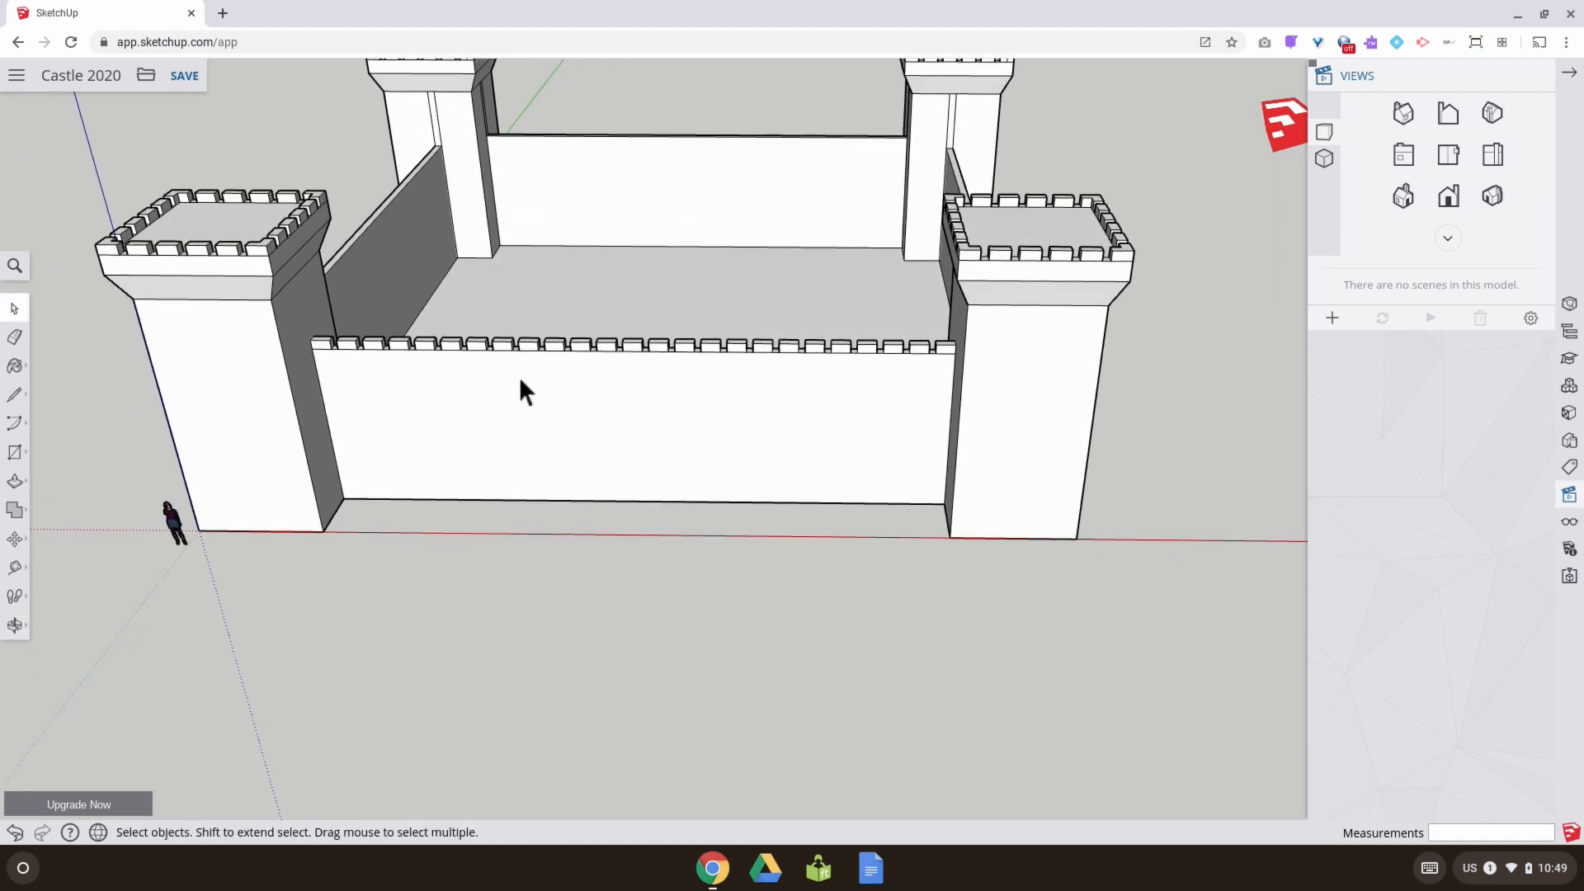
{"action": "scroll", "coordinate": [503, 375], "scroll_direction": "up", "scroll_amount": 2}
{"action": "left_click_drag", "start_coordinate": [257, 330], "coordinate": [1138, 362]}
{"action": "middle_click_drag", "start_coordinate": [1137, 361], "coordinate": [11, 477]}
{"action": "scroll", "coordinate": [501, 477], "scroll_direction": "up", "scroll_amount": 3}
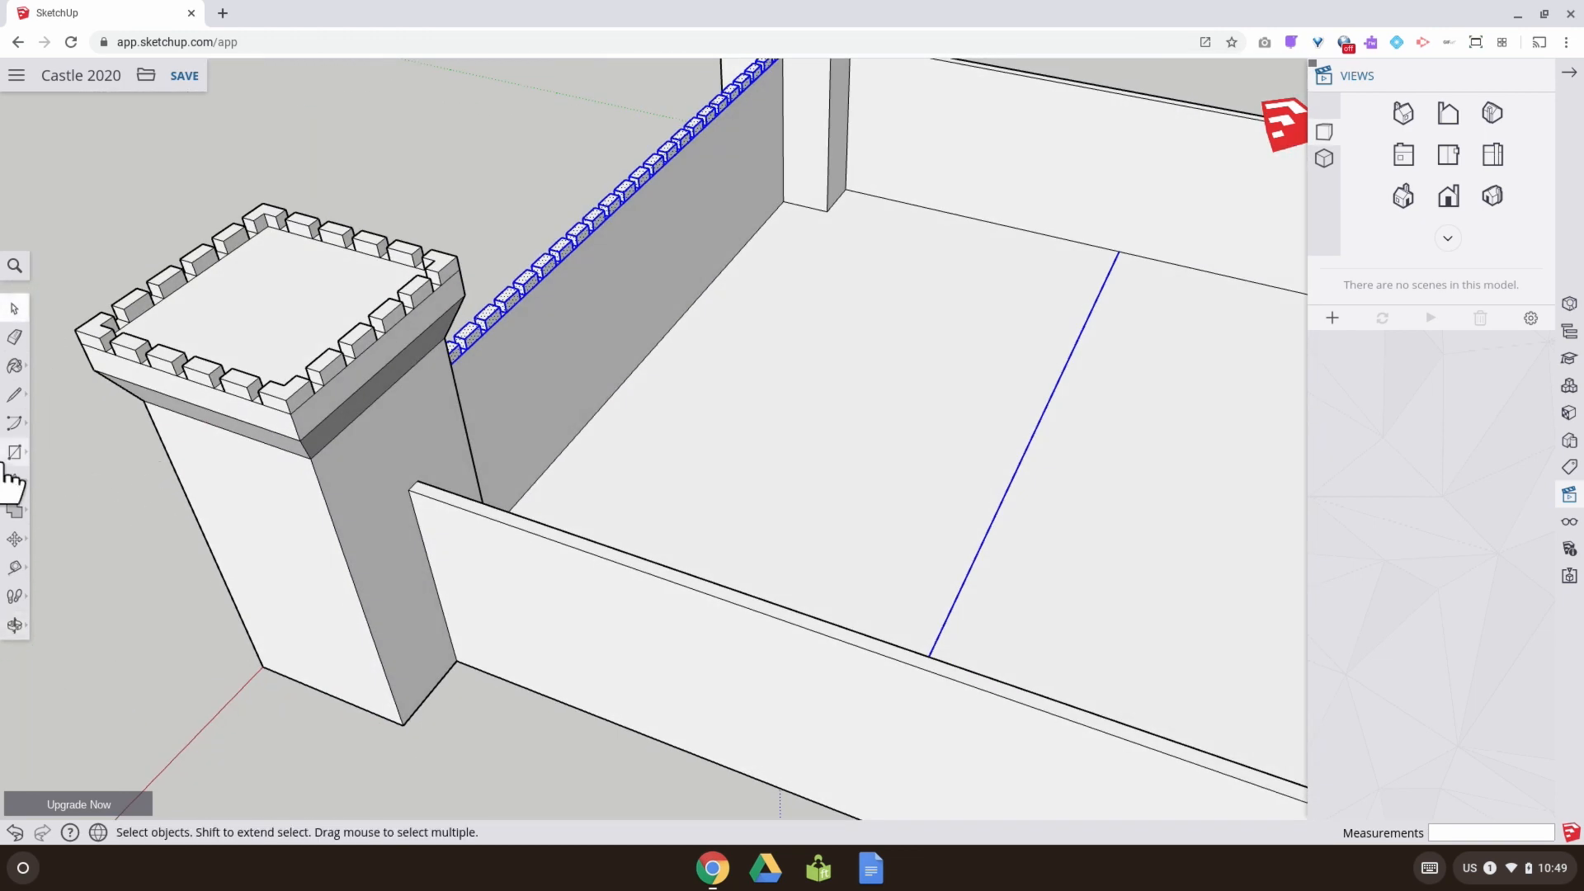
Rotate copies of the selection 90° about the floor line's midpoint and multiply them with 3x for the other three walls
{"action": "left_click", "coordinate": [15, 538]}
{"action": "left_click", "coordinate": [66, 554]}
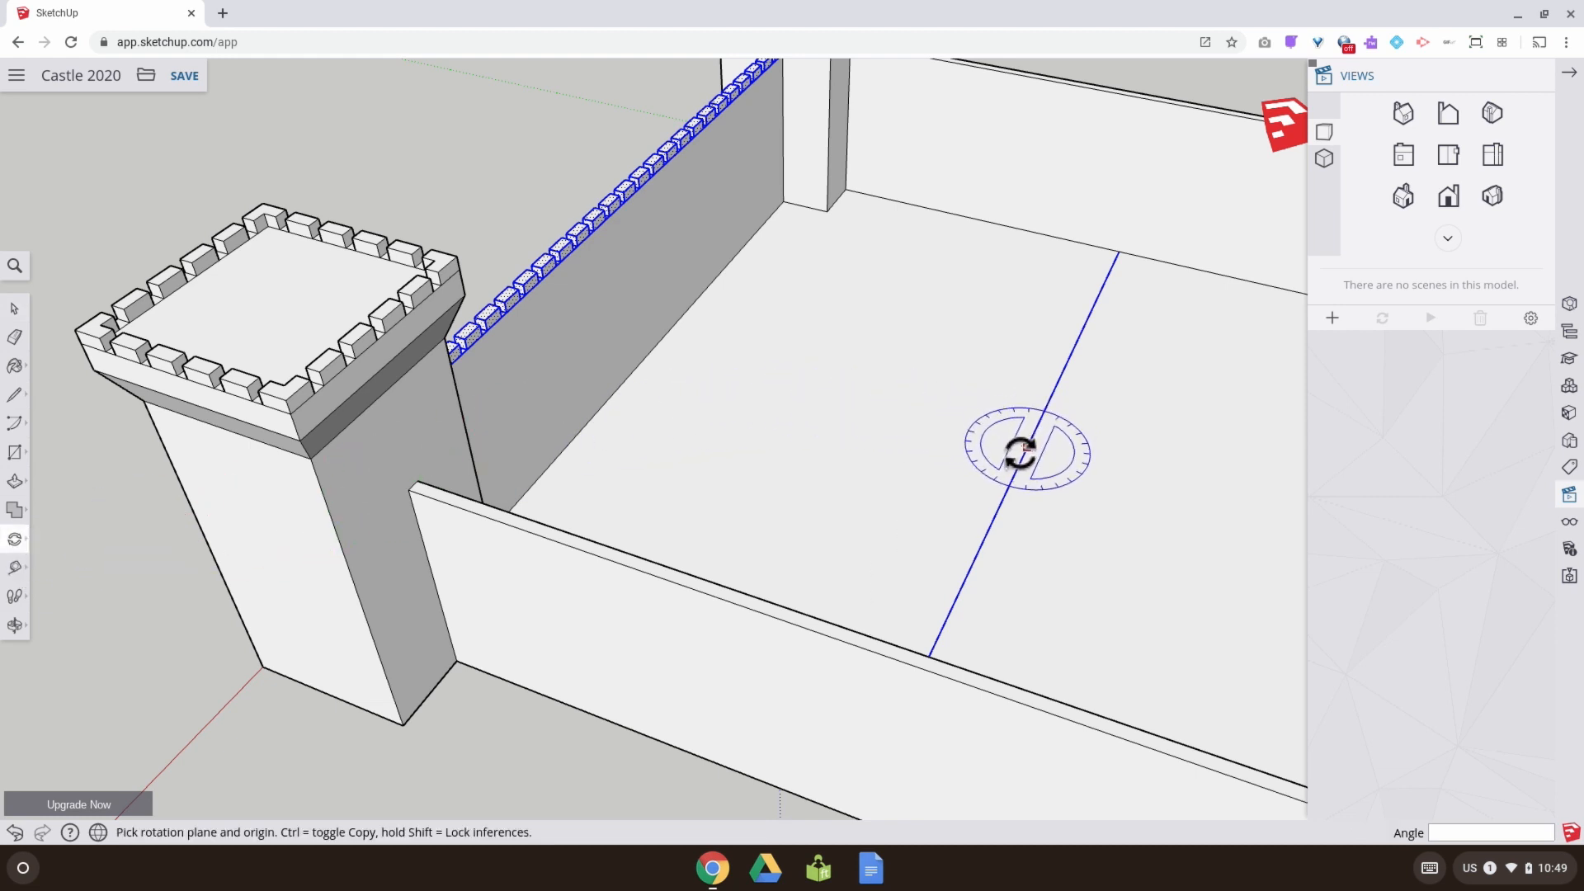
{"action": "left_click", "coordinate": [1018, 464]}
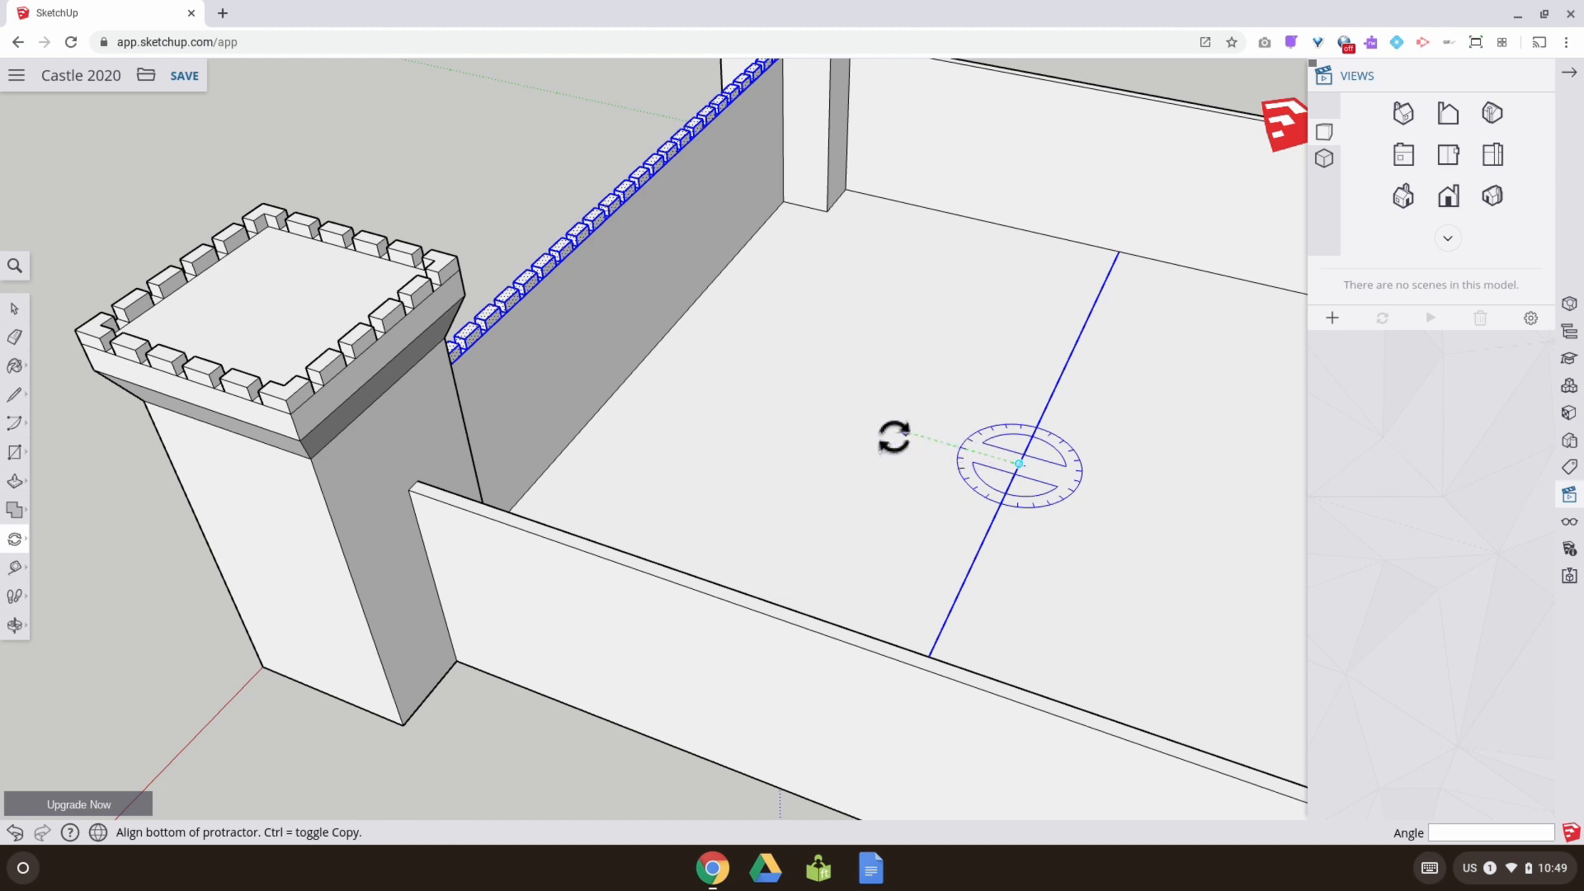
{"action": "left_click", "coordinate": [835, 411]}
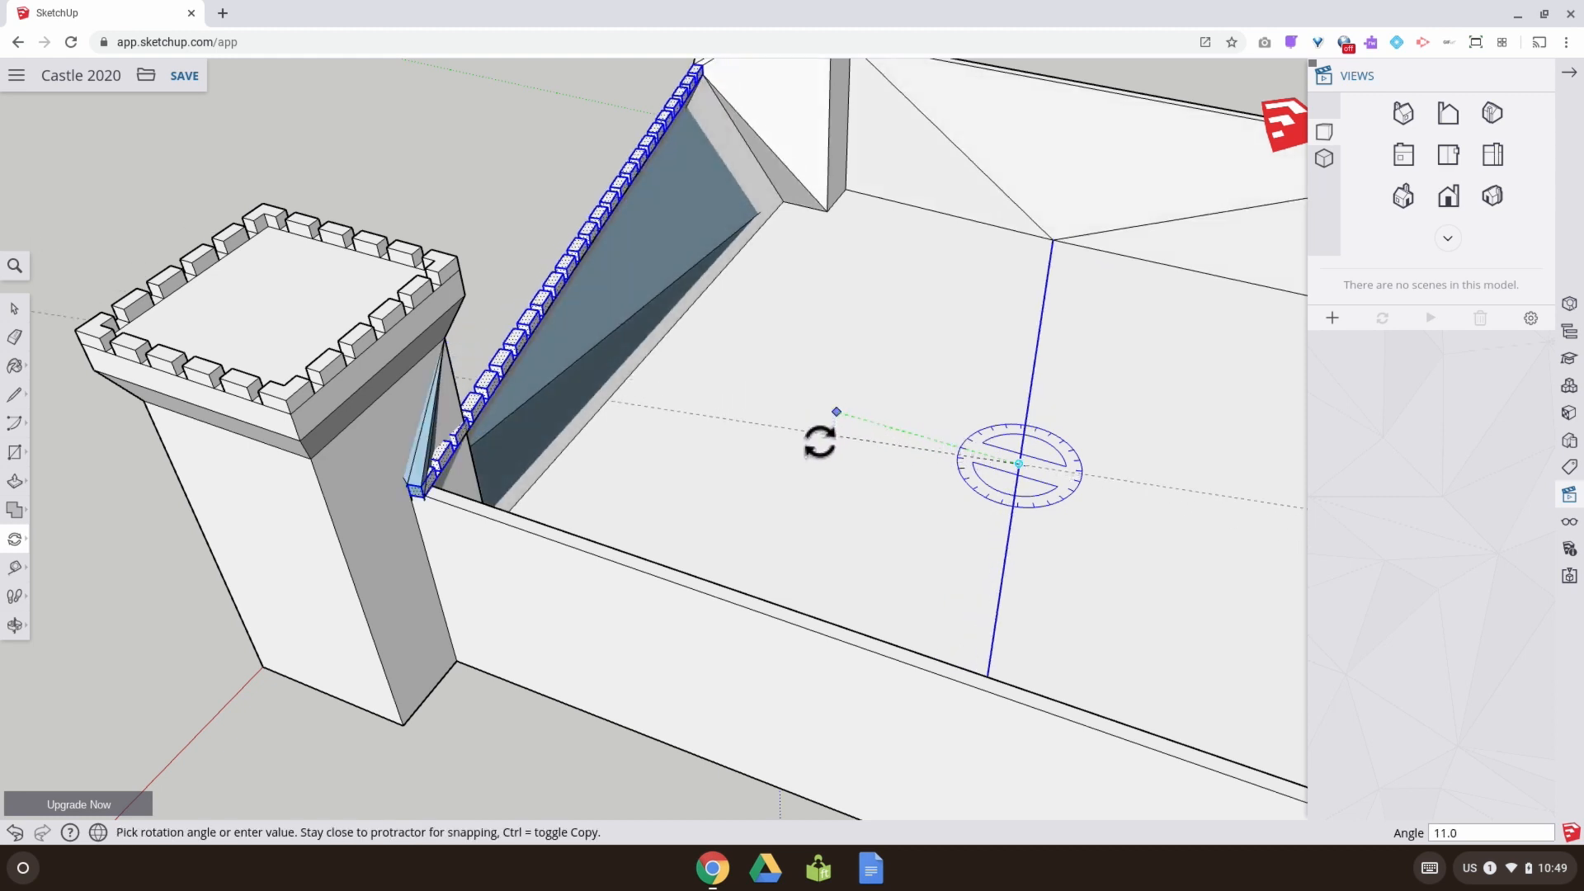
{"action": "key", "text": "ctrl"}
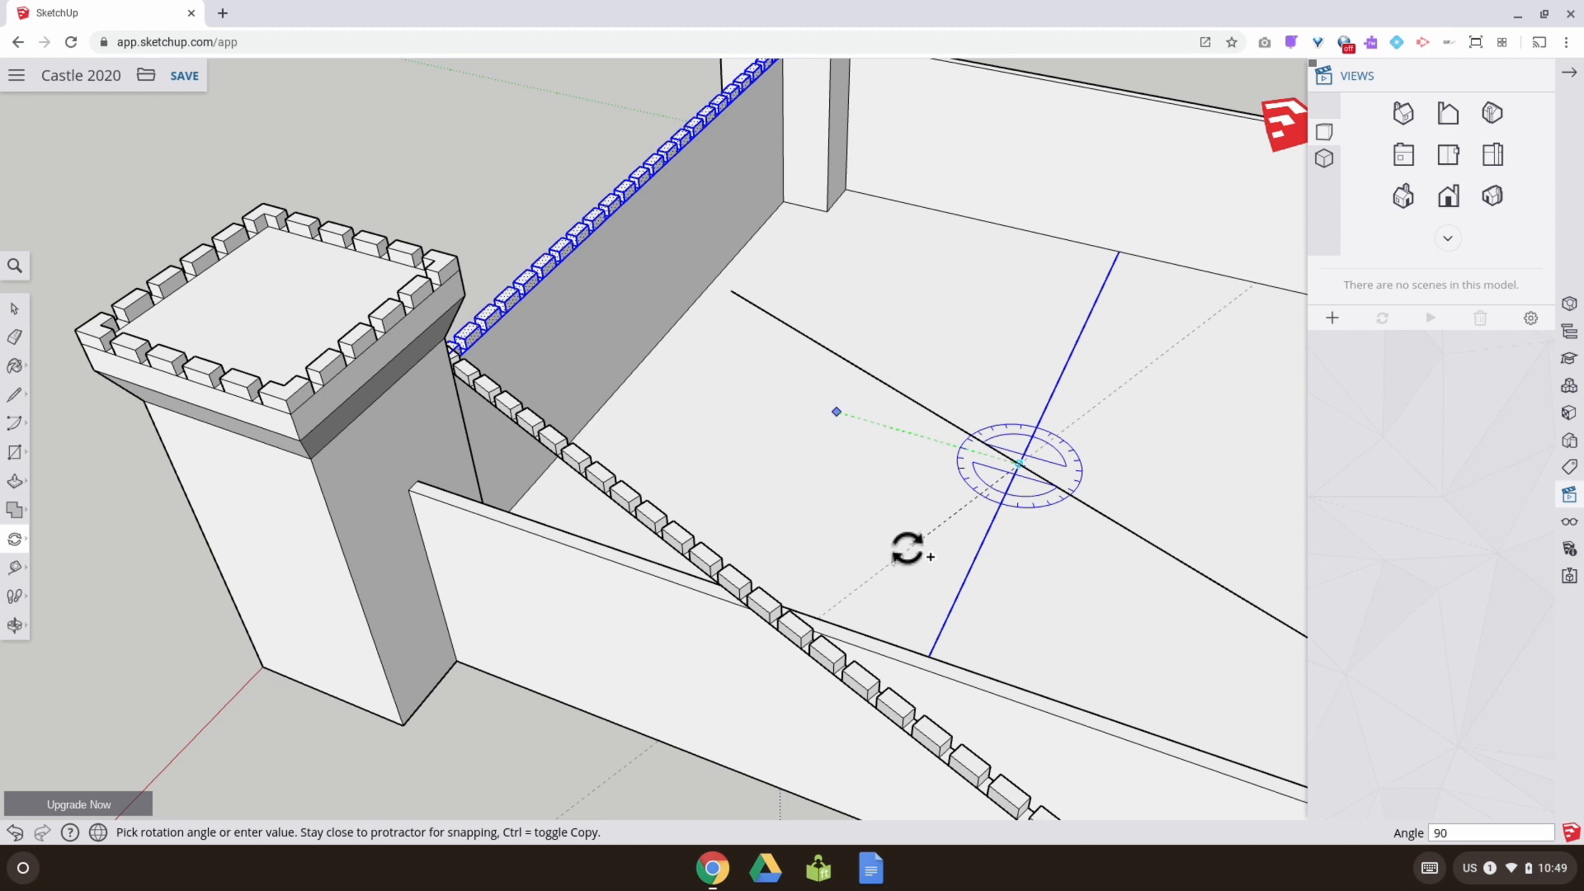
{"action": "key", "text": "Return"}
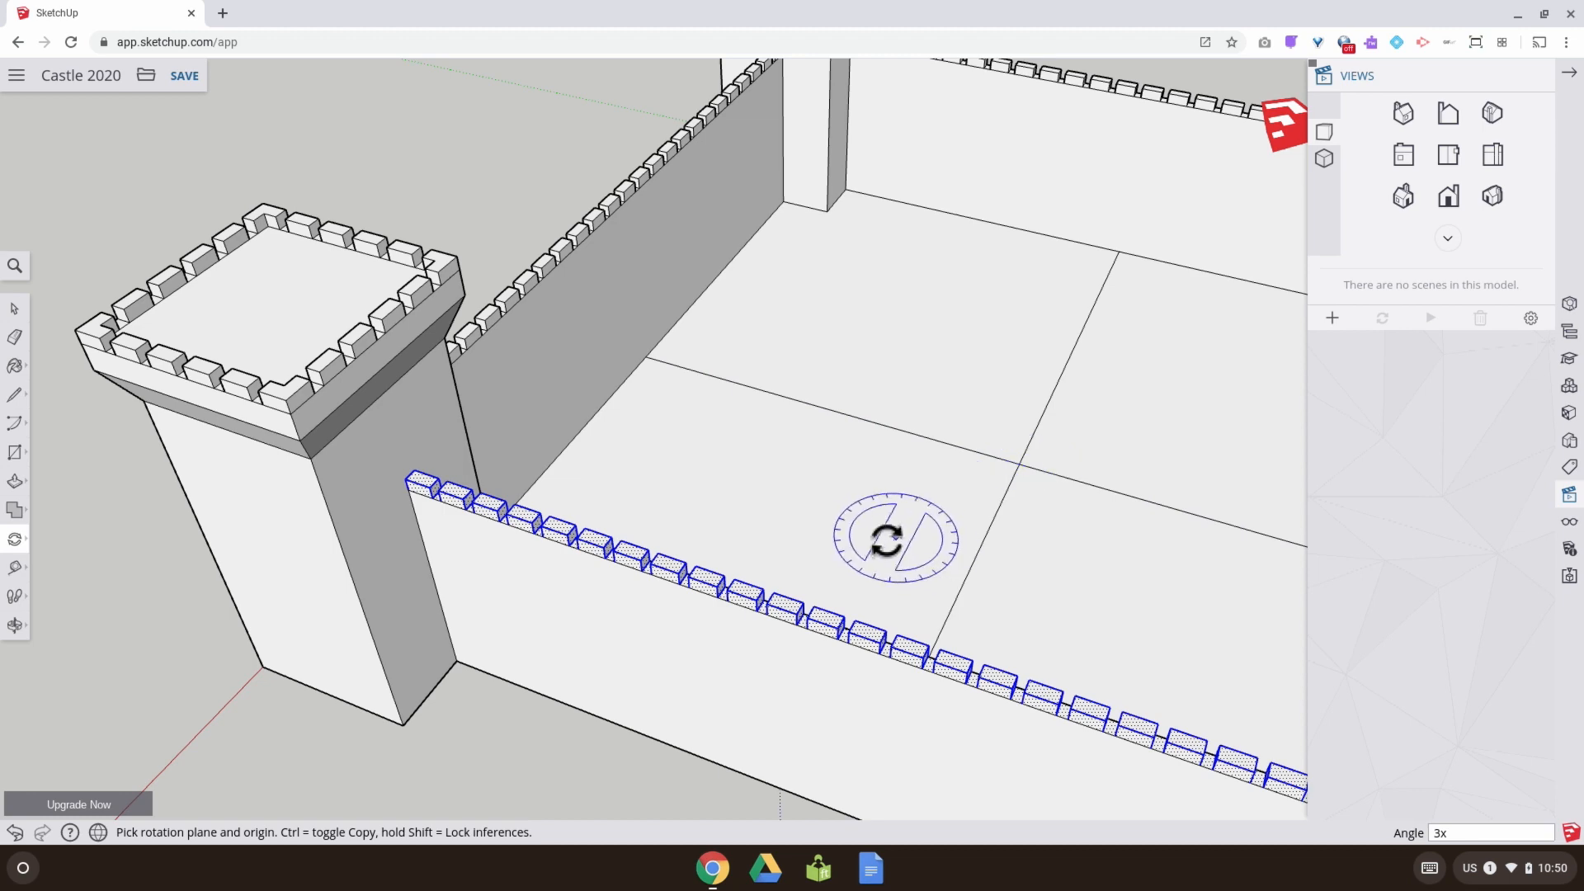
Examine the copied battlements on all four walls and where they meet the corner towers from around the castle
{"action": "scroll", "coordinate": [881, 502], "scroll_direction": "down", "scroll_amount": 5}
{"action": "middle_click_drag", "start_coordinate": [899, 514], "coordinate": [414, 548]}
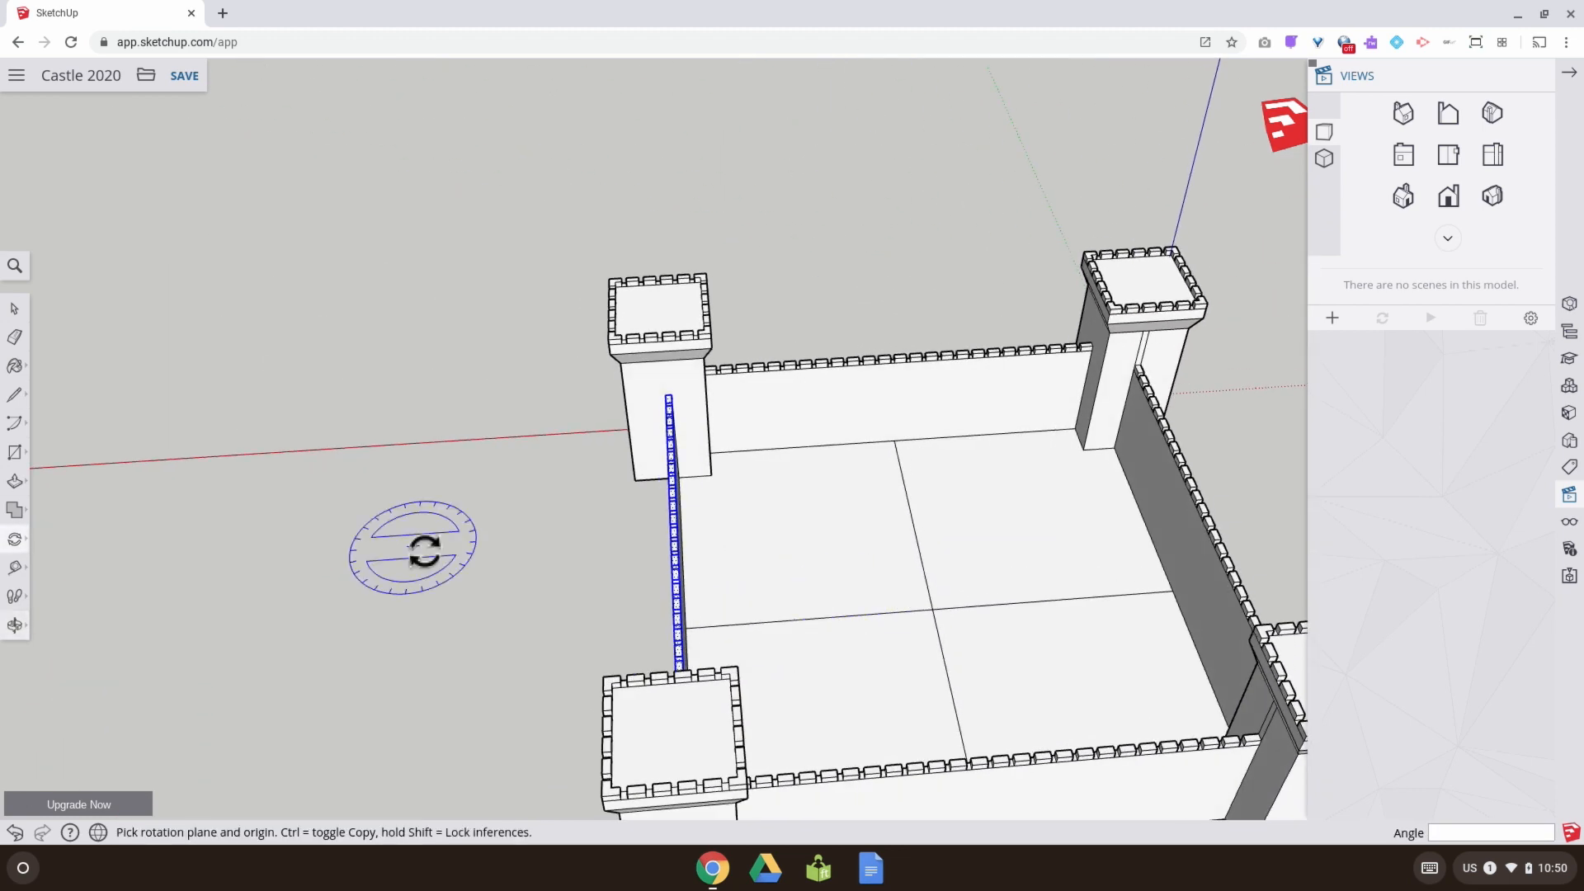
{"action": "middle_click_drag", "start_coordinate": [670, 589], "coordinate": [252, 515]}
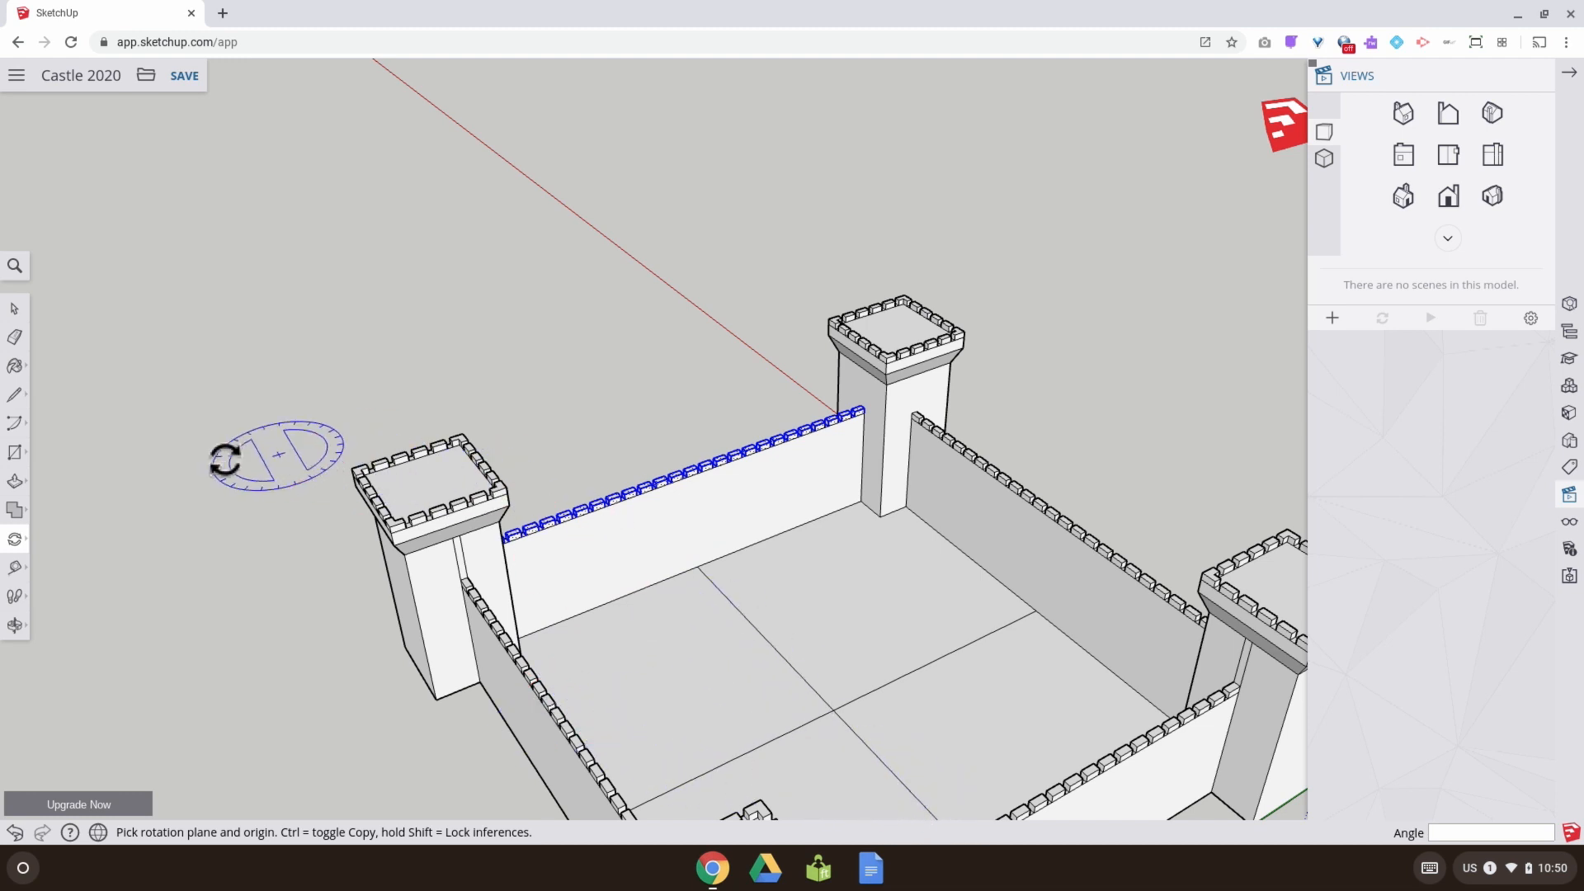
{"action": "left_click", "coordinate": [25, 338]}
{"action": "middle_click_drag", "start_coordinate": [552, 672], "coordinate": [275, 645]}
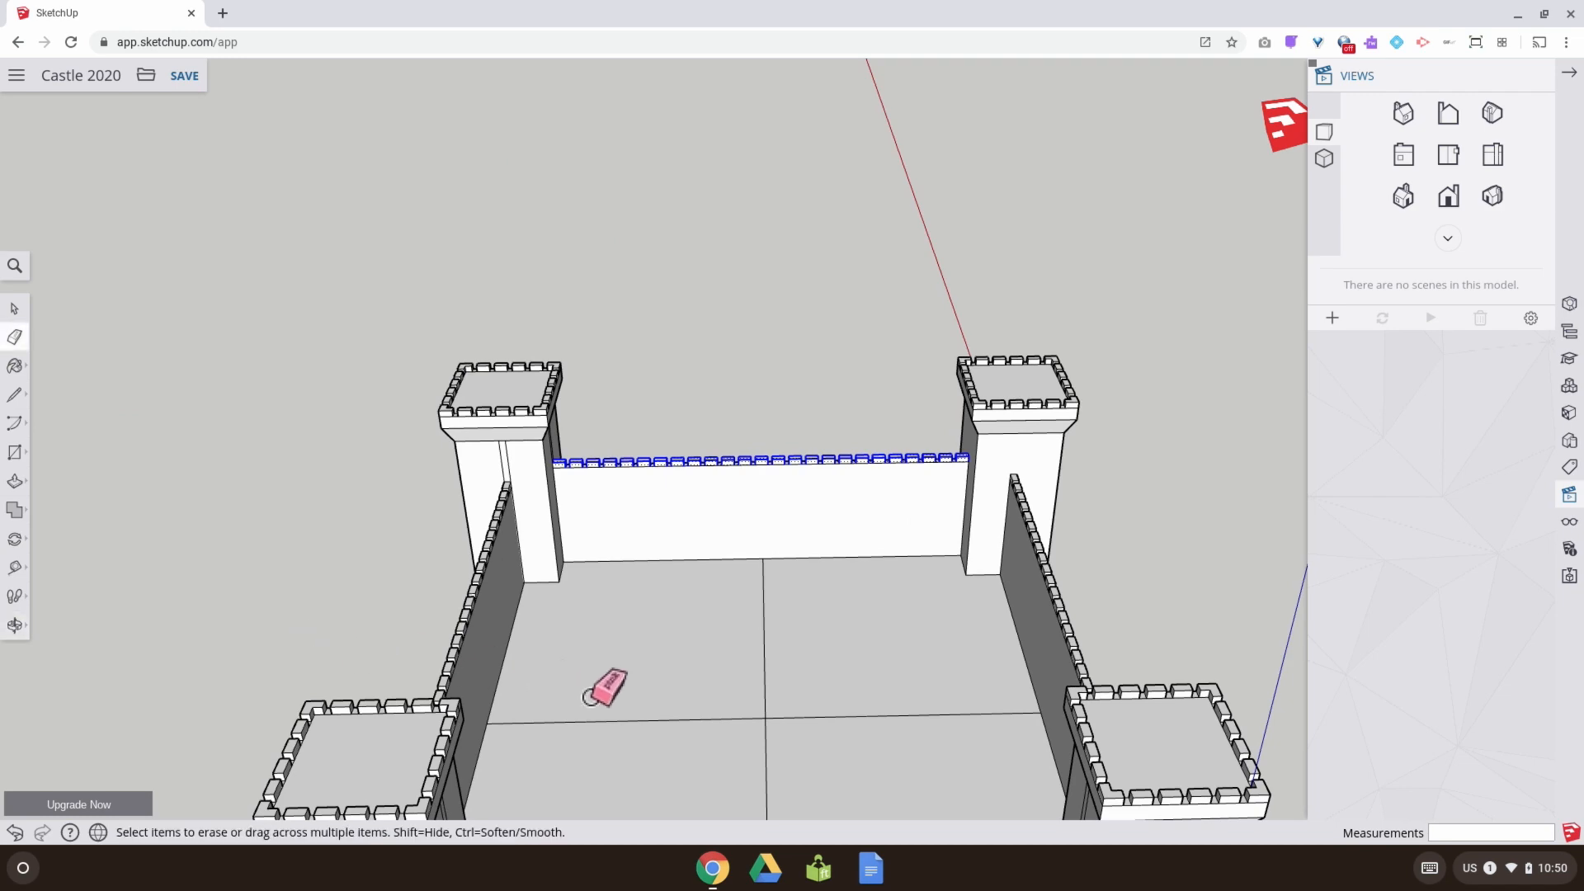
{"action": "middle_click_drag", "start_coordinate": [590, 697], "coordinate": [582, 559]}
{"action": "key", "text": "Caps_Lock"}
{"action": "mouse_move", "coordinate": [582, 560]}
{"action": "middle_mouse_down"}
{"action": "mouse_move", "coordinate": [513, 270]}
{"action": "mouse_move", "coordinate": [586, 577]}
{"action": "mouse_move", "coordinate": [665, 731]}
{"action": "mouse_move", "coordinate": [523, 541]}
{"action": "mouse_move", "coordinate": [601, 541]}
{"action": "mouse_move", "coordinate": [637, 584]}
{"action": "middle_mouse_up"}
{"action": "scroll", "coordinate": [634, 558], "scroll_direction": "up", "scroll_amount": 3}
{"action": "scroll", "coordinate": [644, 627], "scroll_direction": "up", "scroll_amount": 3}
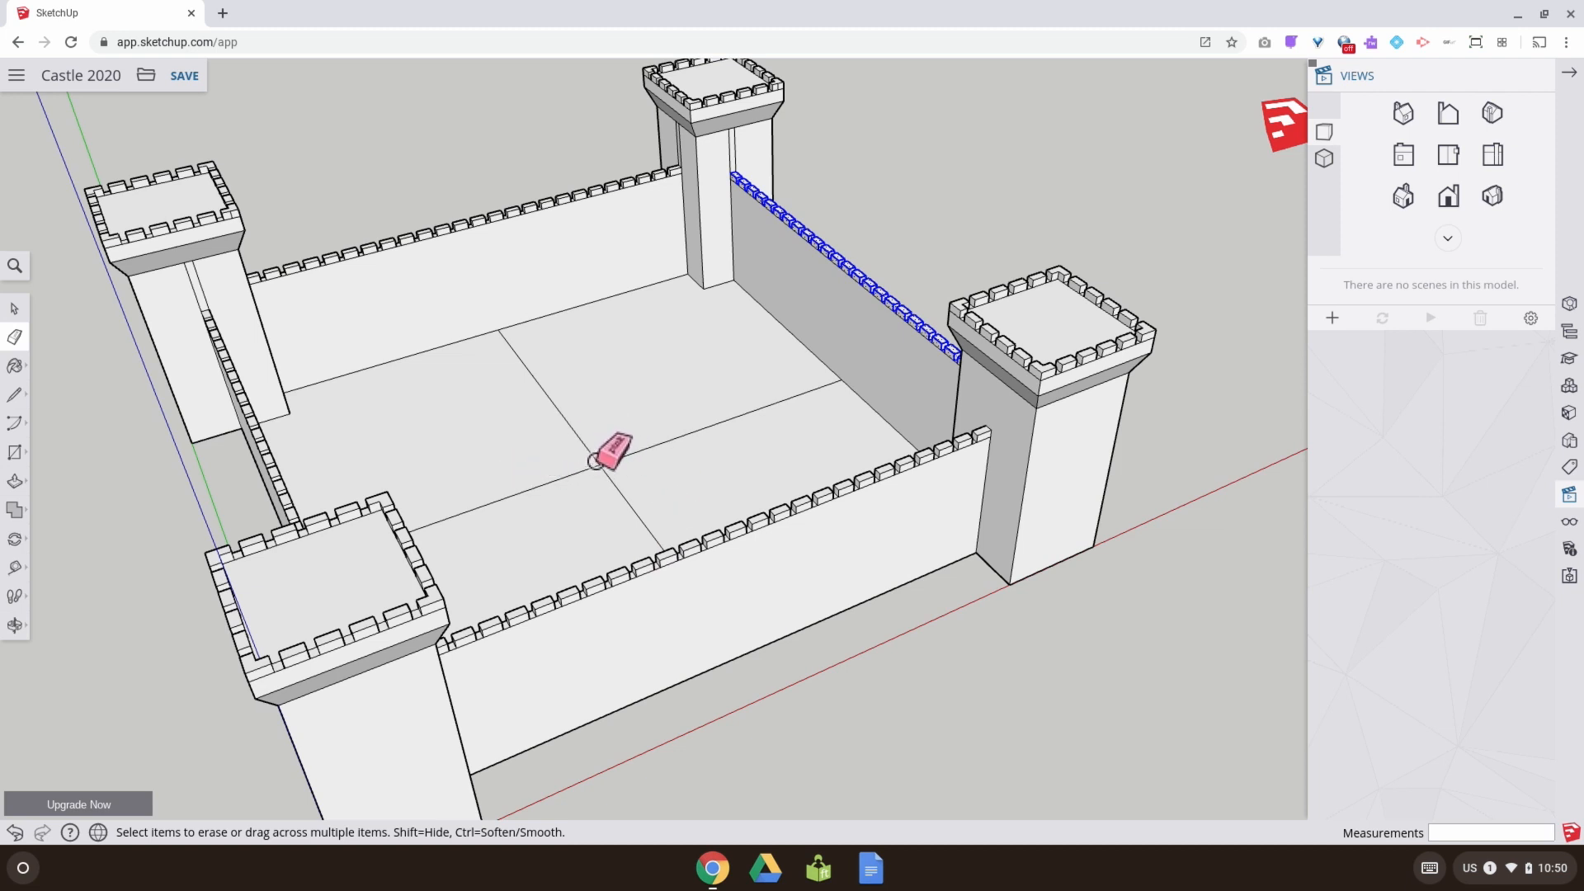
{"action": "middle_click_drag", "start_coordinate": [599, 468], "coordinate": [566, 449]}
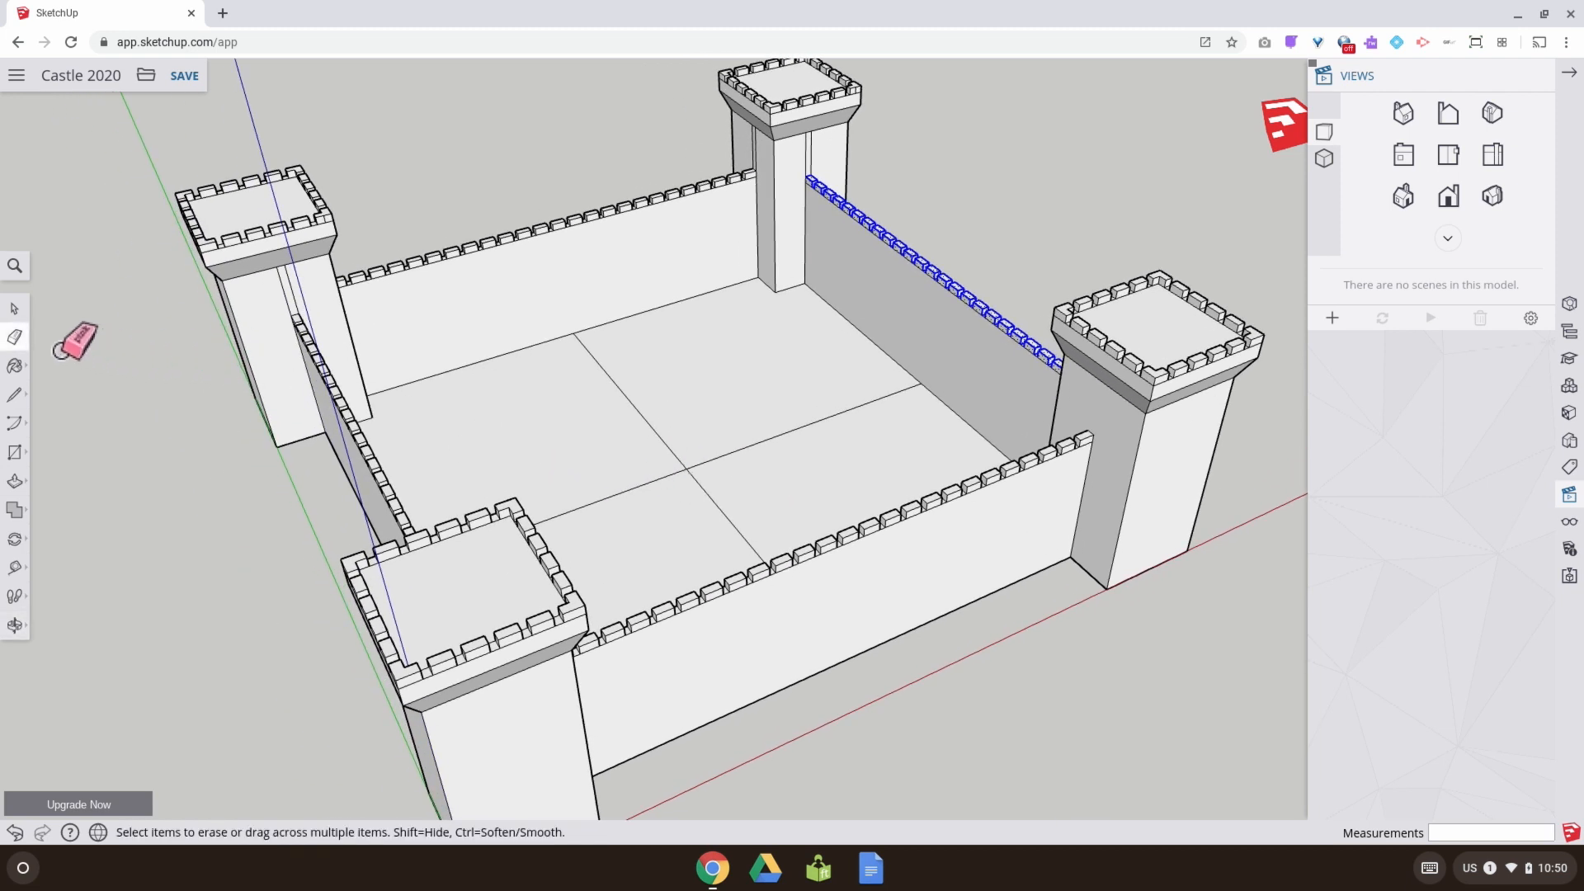
Deselect the battlements, show the whole castle in a corner view from the origin tower, and save the model
{"action": "left_click", "coordinate": [14, 309]}
{"action": "mouse_move", "coordinate": [167, 460]}
{"action": "middle_mouse_down"}
{"action": "mouse_move", "coordinate": [435, 566]}
{"action": "mouse_move", "coordinate": [29, 514]}
{"action": "mouse_move", "coordinate": [79, 437]}
{"action": "middle_mouse_up"}
{"action": "middle_click_drag", "start_coordinate": [285, 536], "coordinate": [218, 495]}
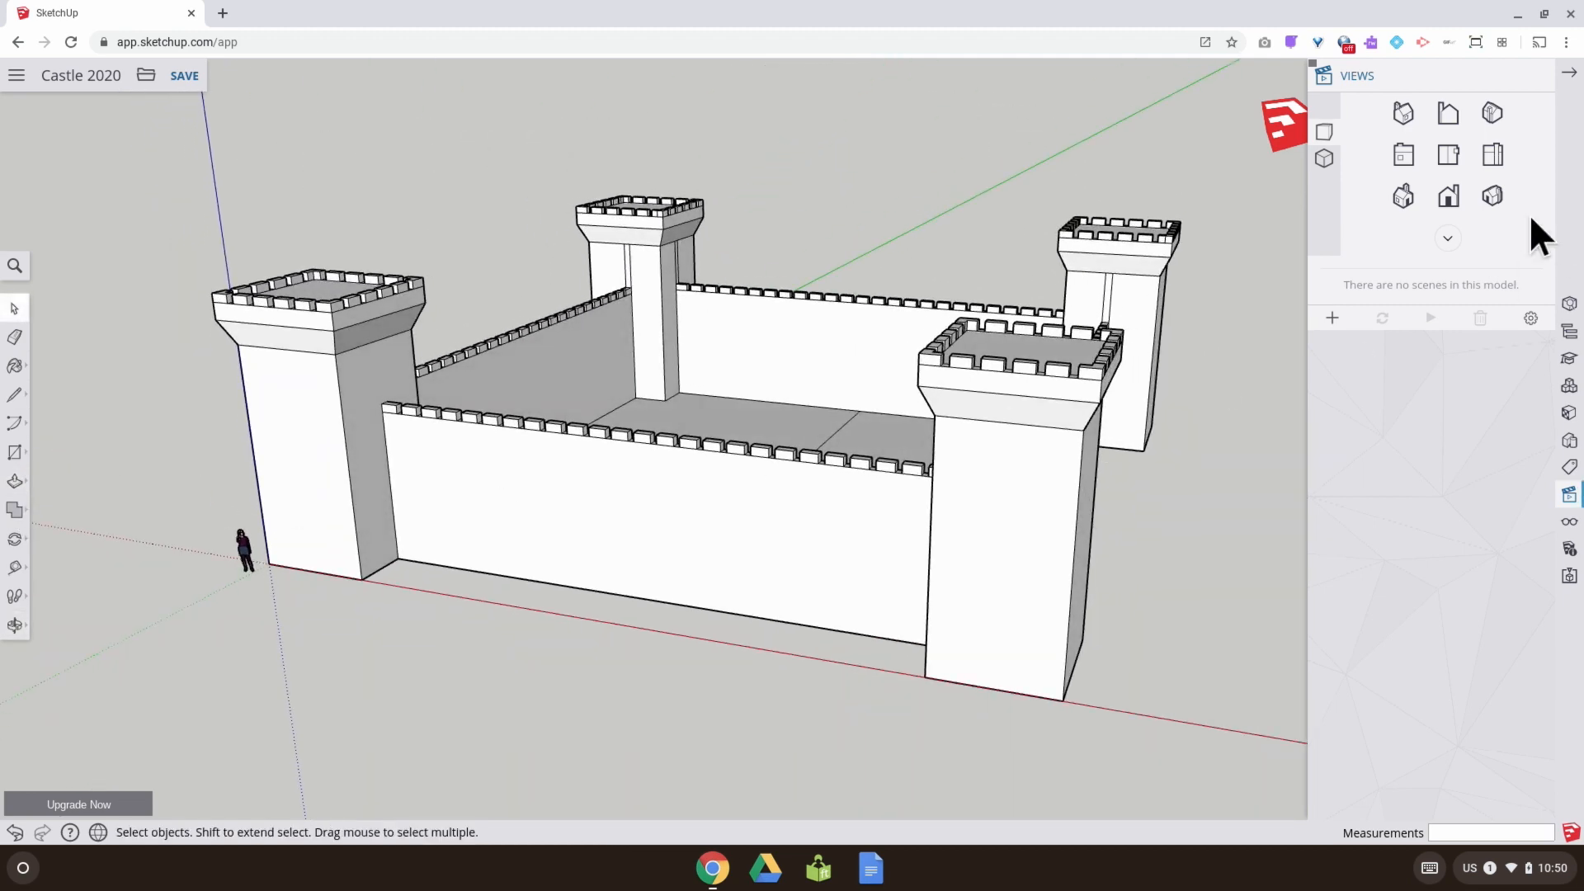
{"action": "left_click", "coordinate": [1403, 198]}
{"action": "middle_click_drag", "start_coordinate": [1305, 298], "coordinate": [944, 448]}
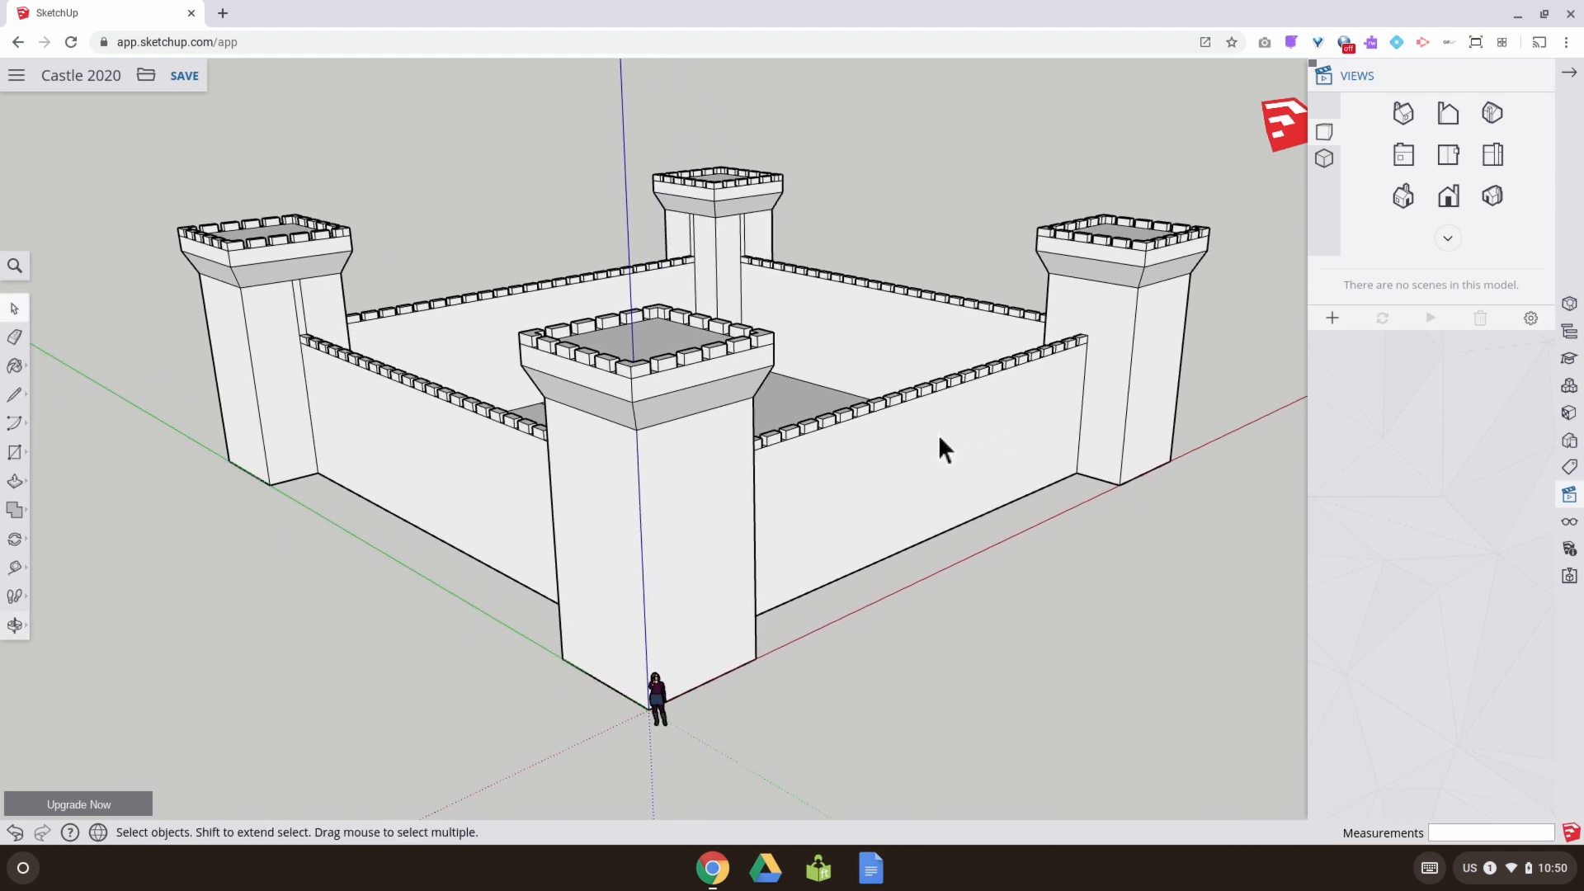
{"action": "left_click", "coordinate": [1568, 74]}
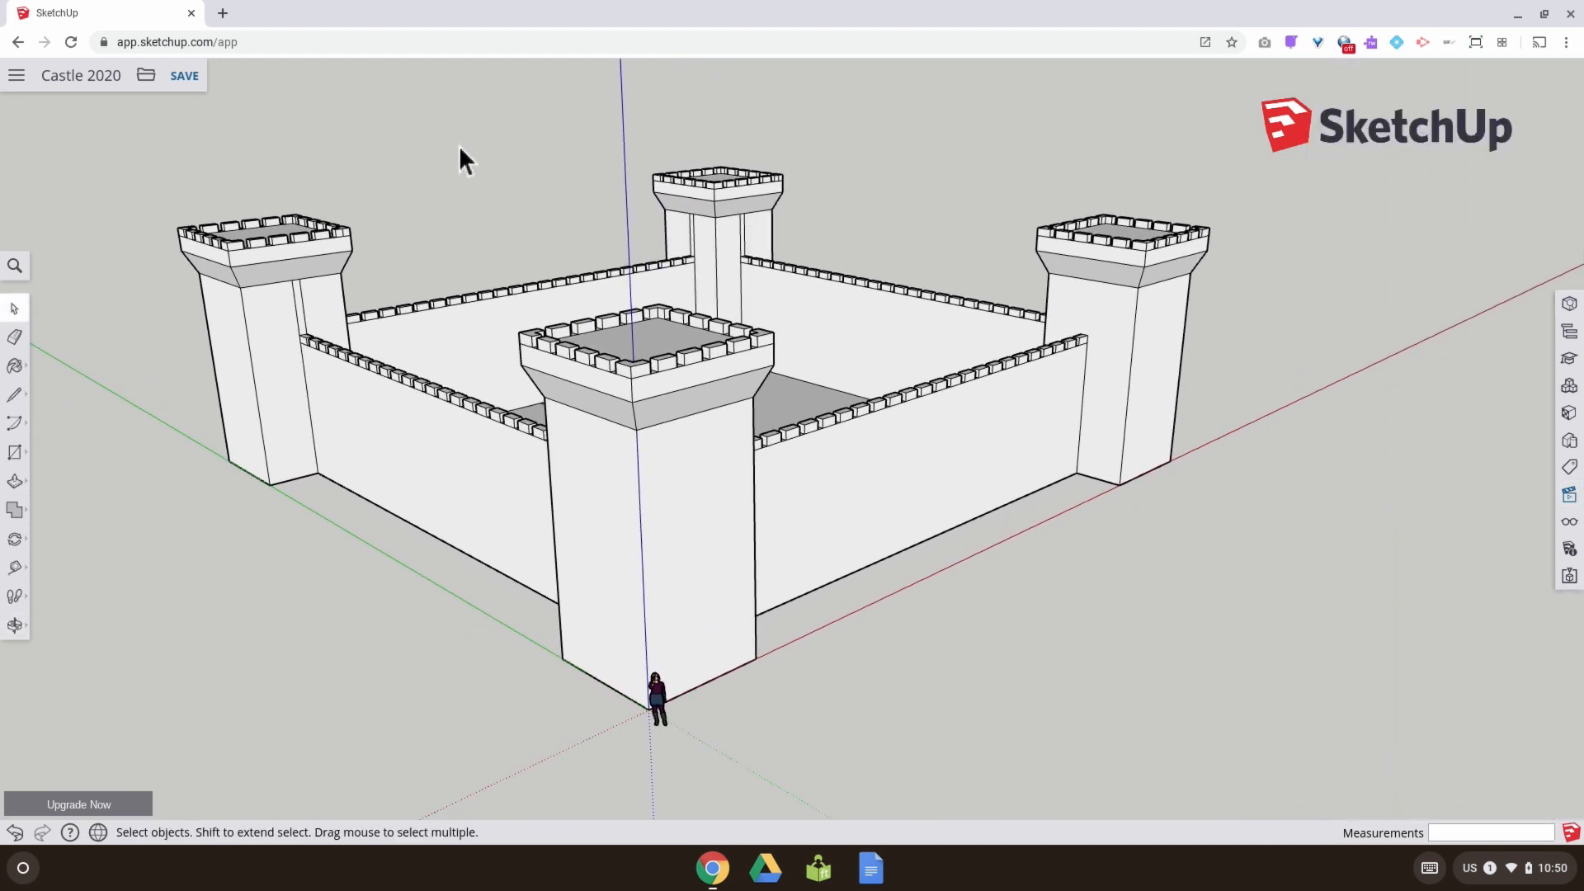
{"action": "left_click", "coordinate": [180, 77]}
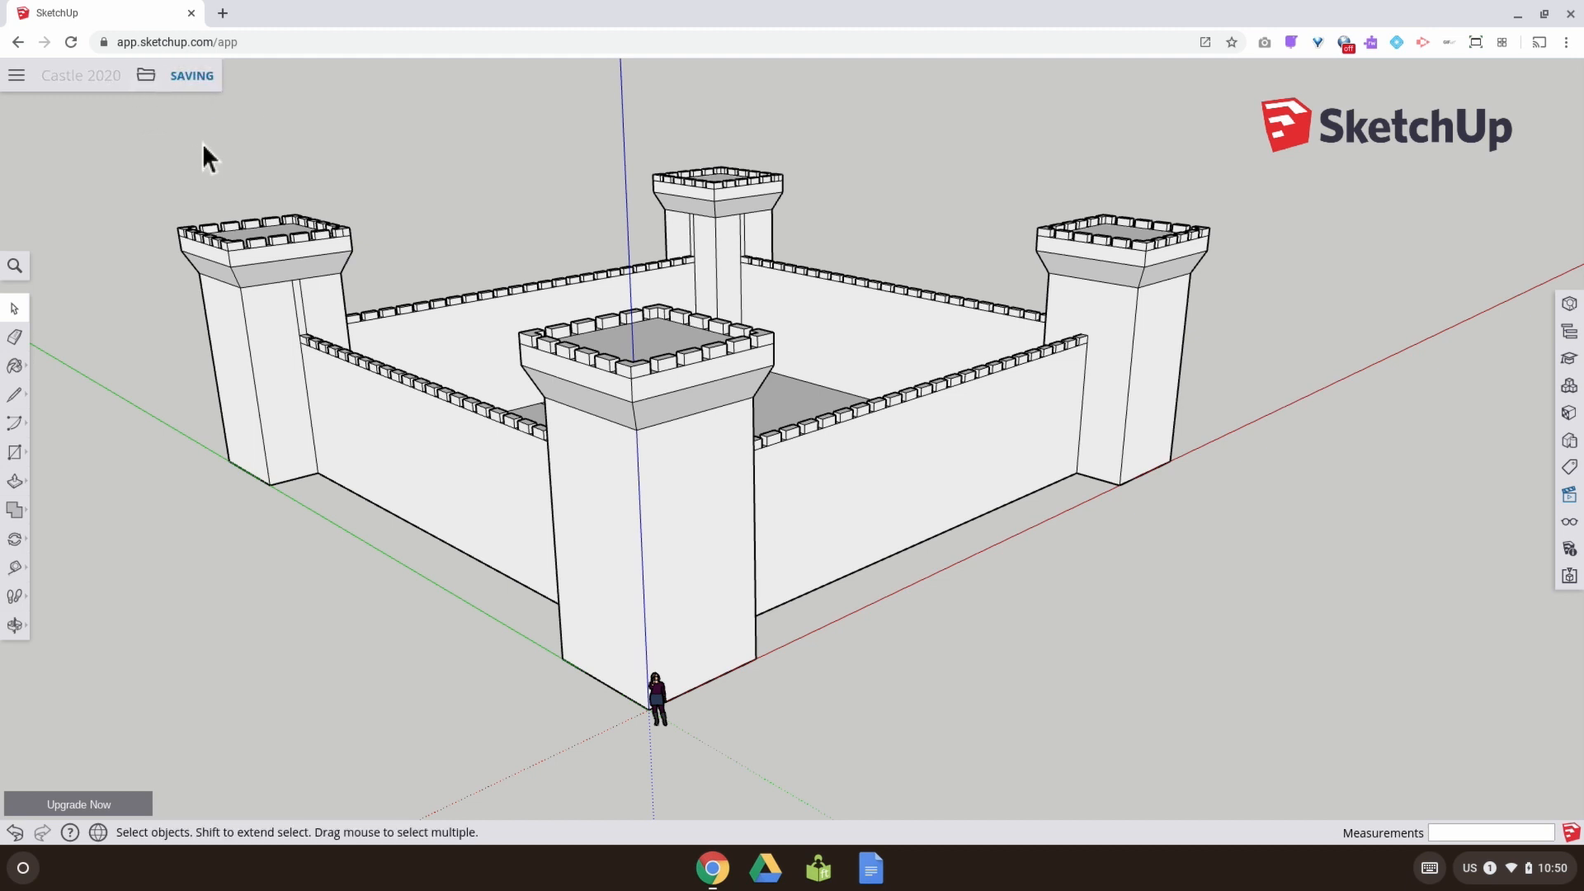